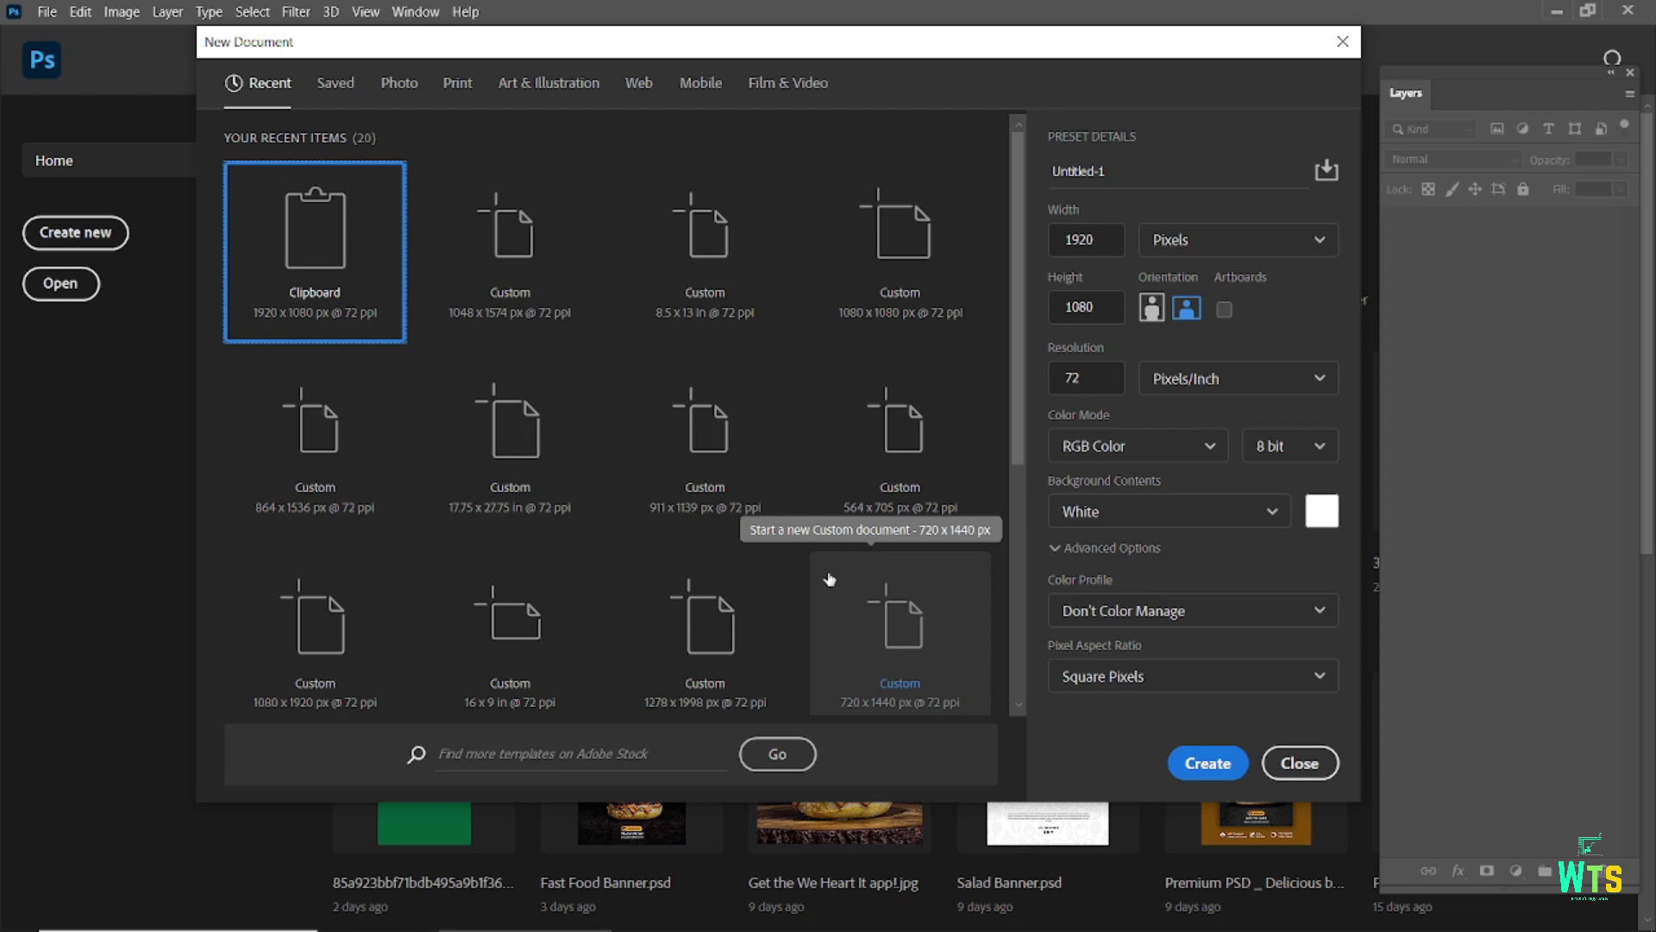
# - Create a new 1048 x 1574 px custom blank poster document
pyautogui.click(520, 280)
pyautogui.click(1208, 763)
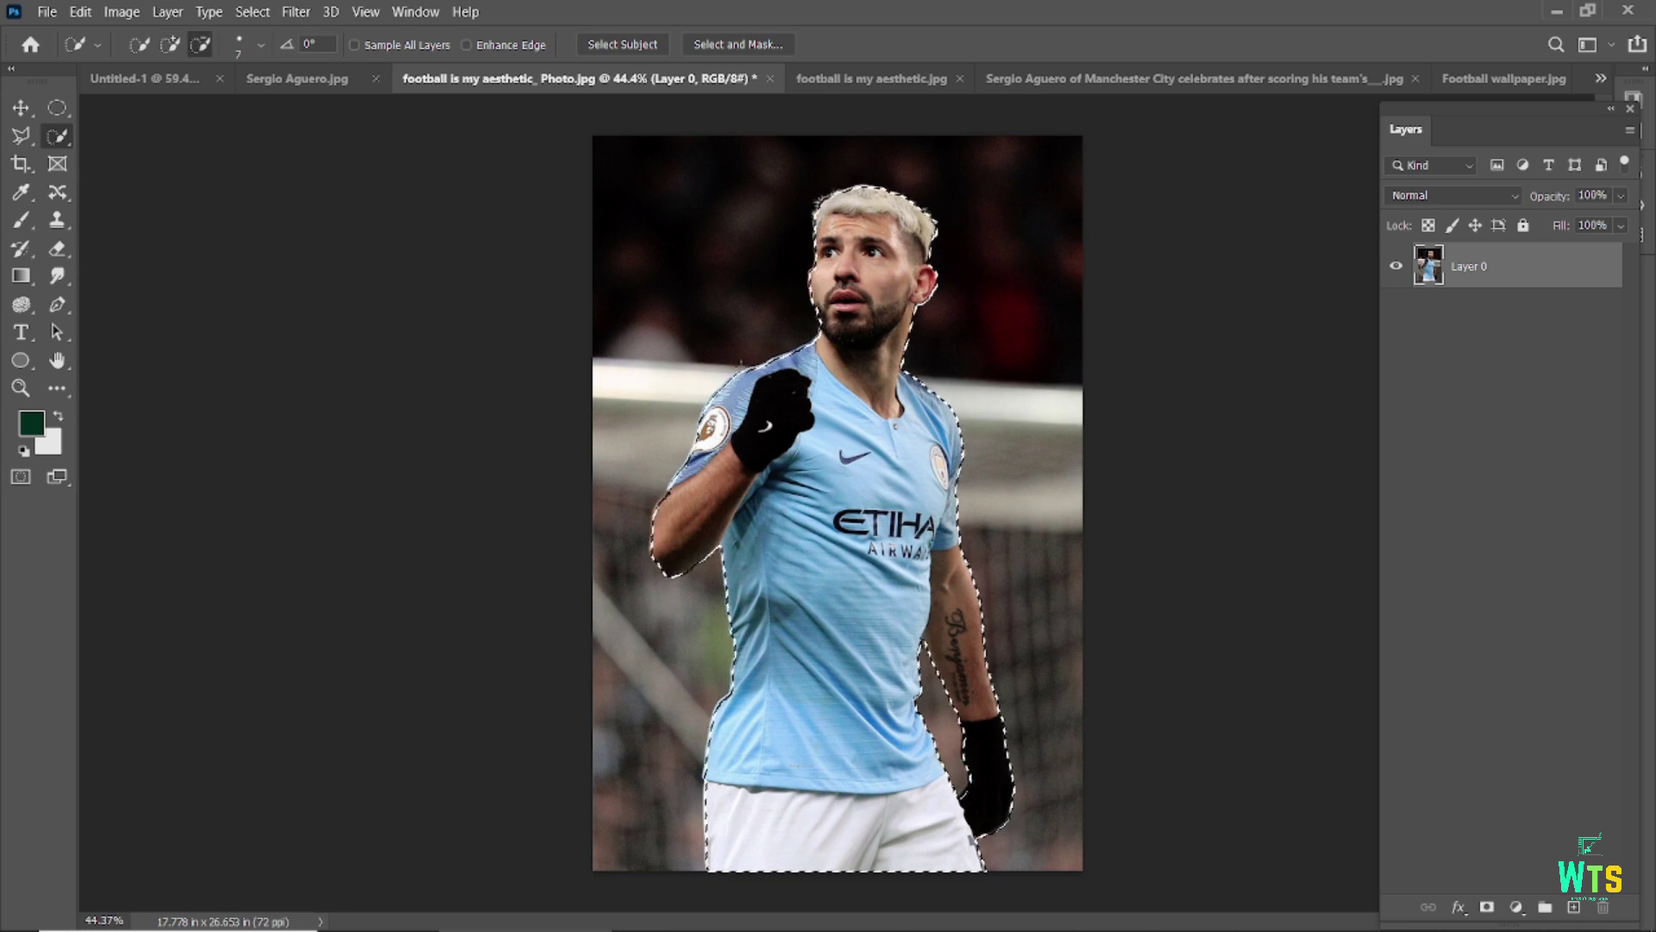
pyautogui.scroll(5, 862, 262)
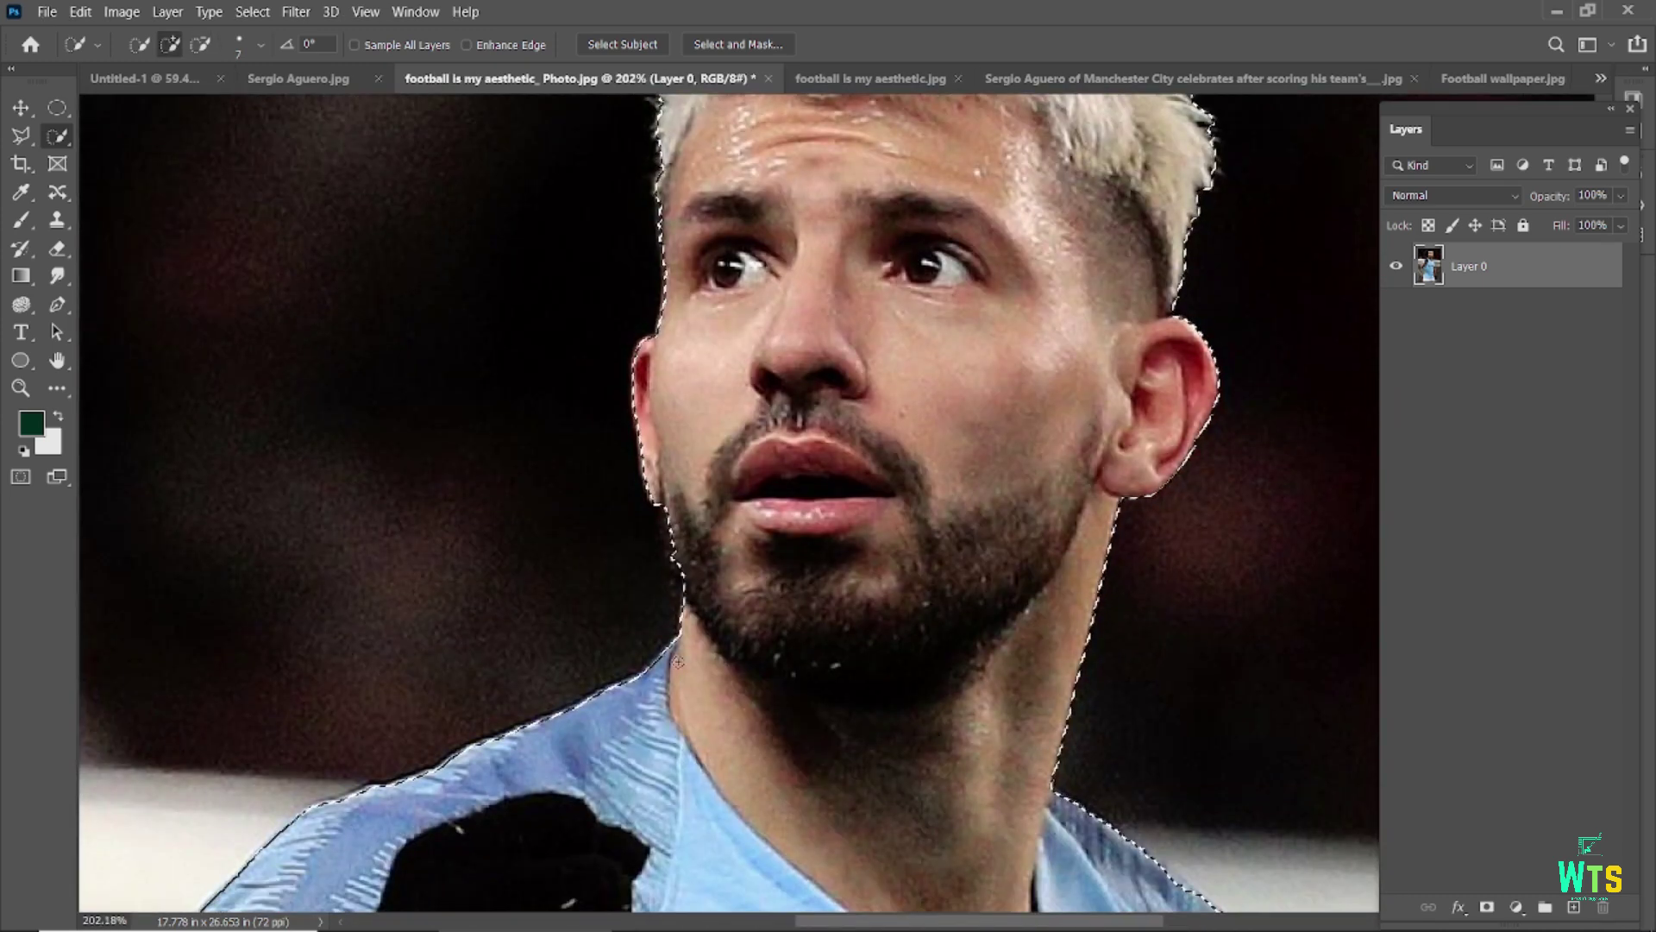
pyautogui.scroll(-5, 678, 660)
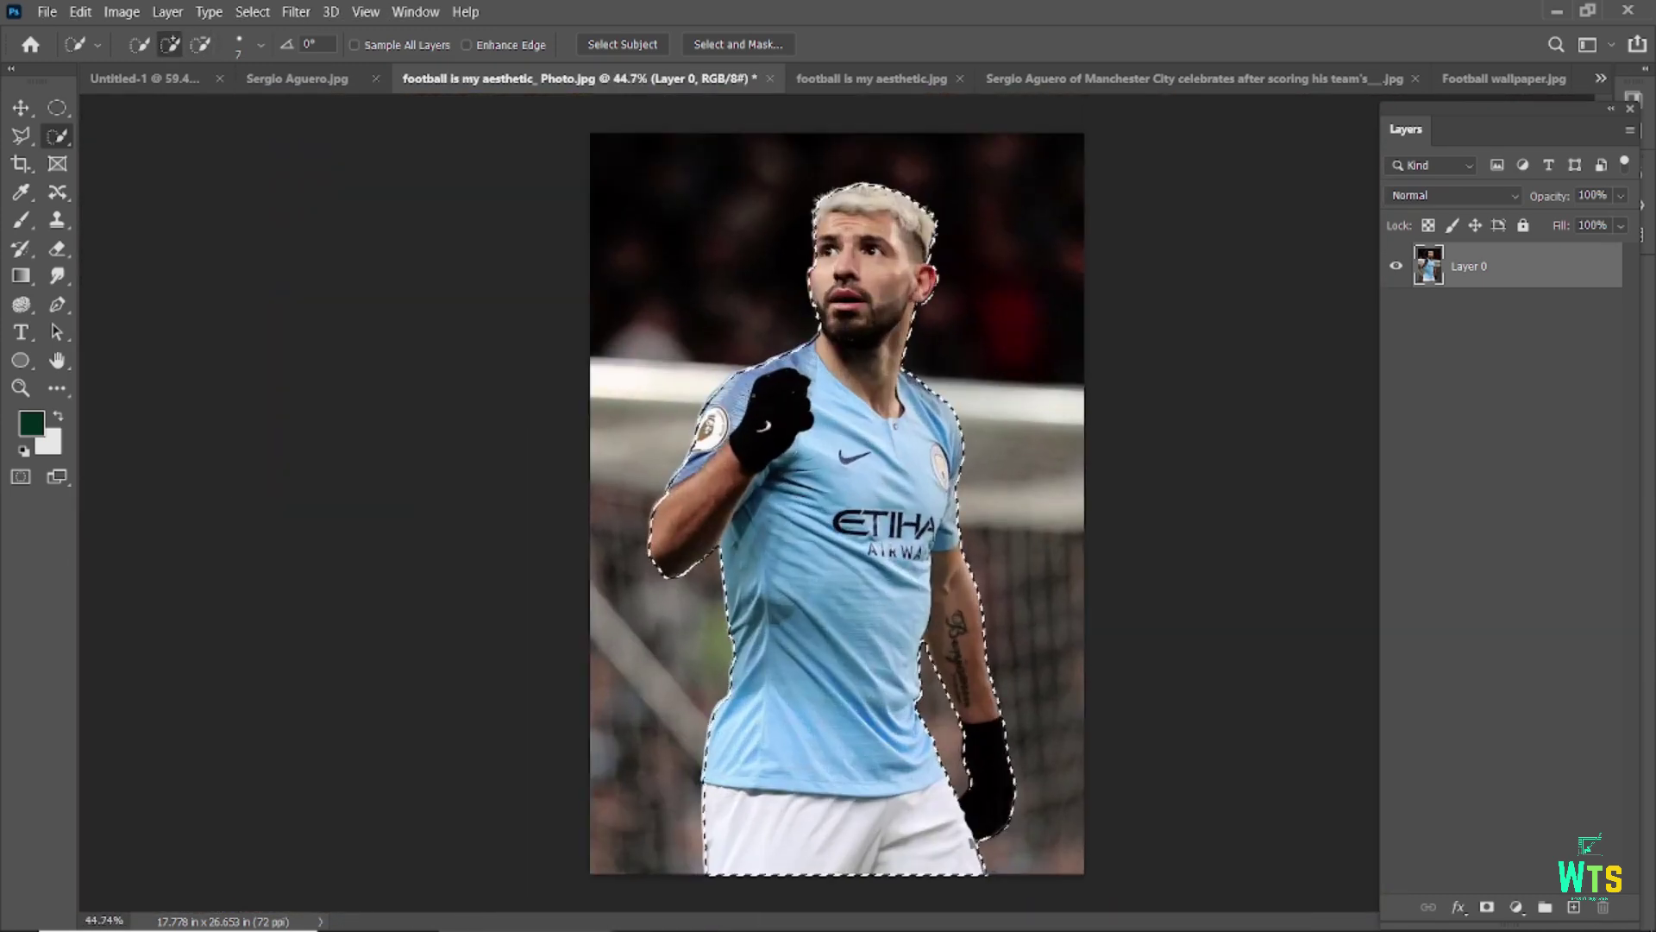
# - Delete the fist-raised player's background and drag him into Untitled-1
pyautogui.hotkey('ctrl', 'shift', 'i')
pyautogui.press('Delete')
pyautogui.click(19, 110)
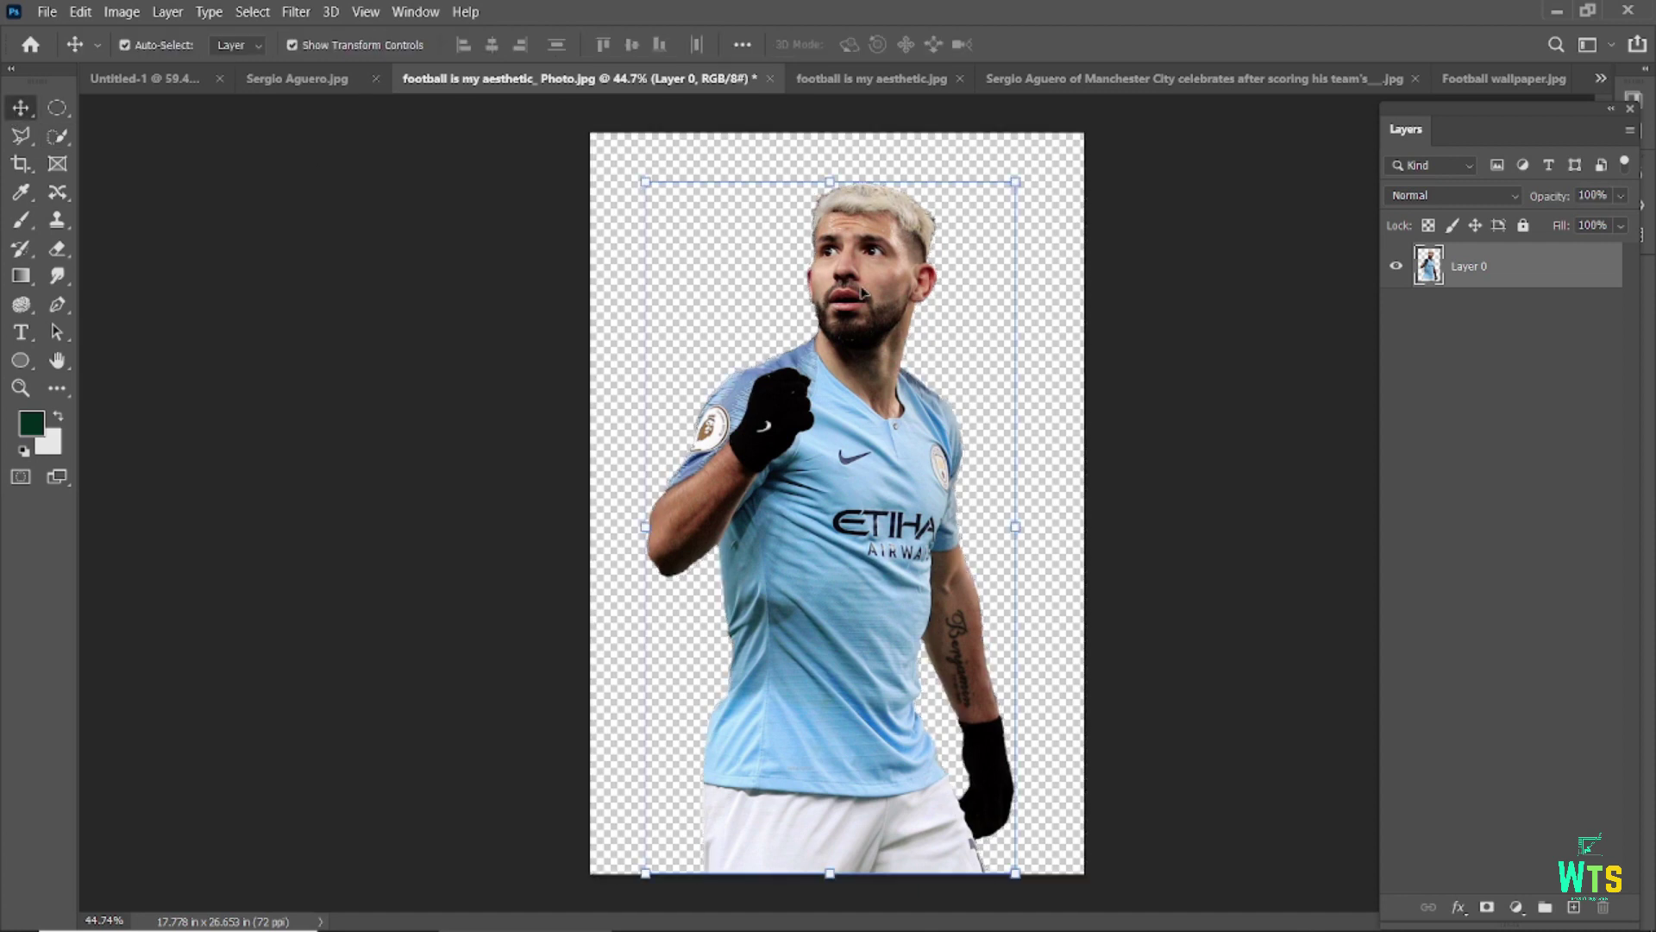
pyautogui.moveTo(829, 517); pyautogui.dragTo(828, 518)
# - Convert the player layer to a smart object, then shrink it and move it lower
pyautogui.rightClick(1564, 285)
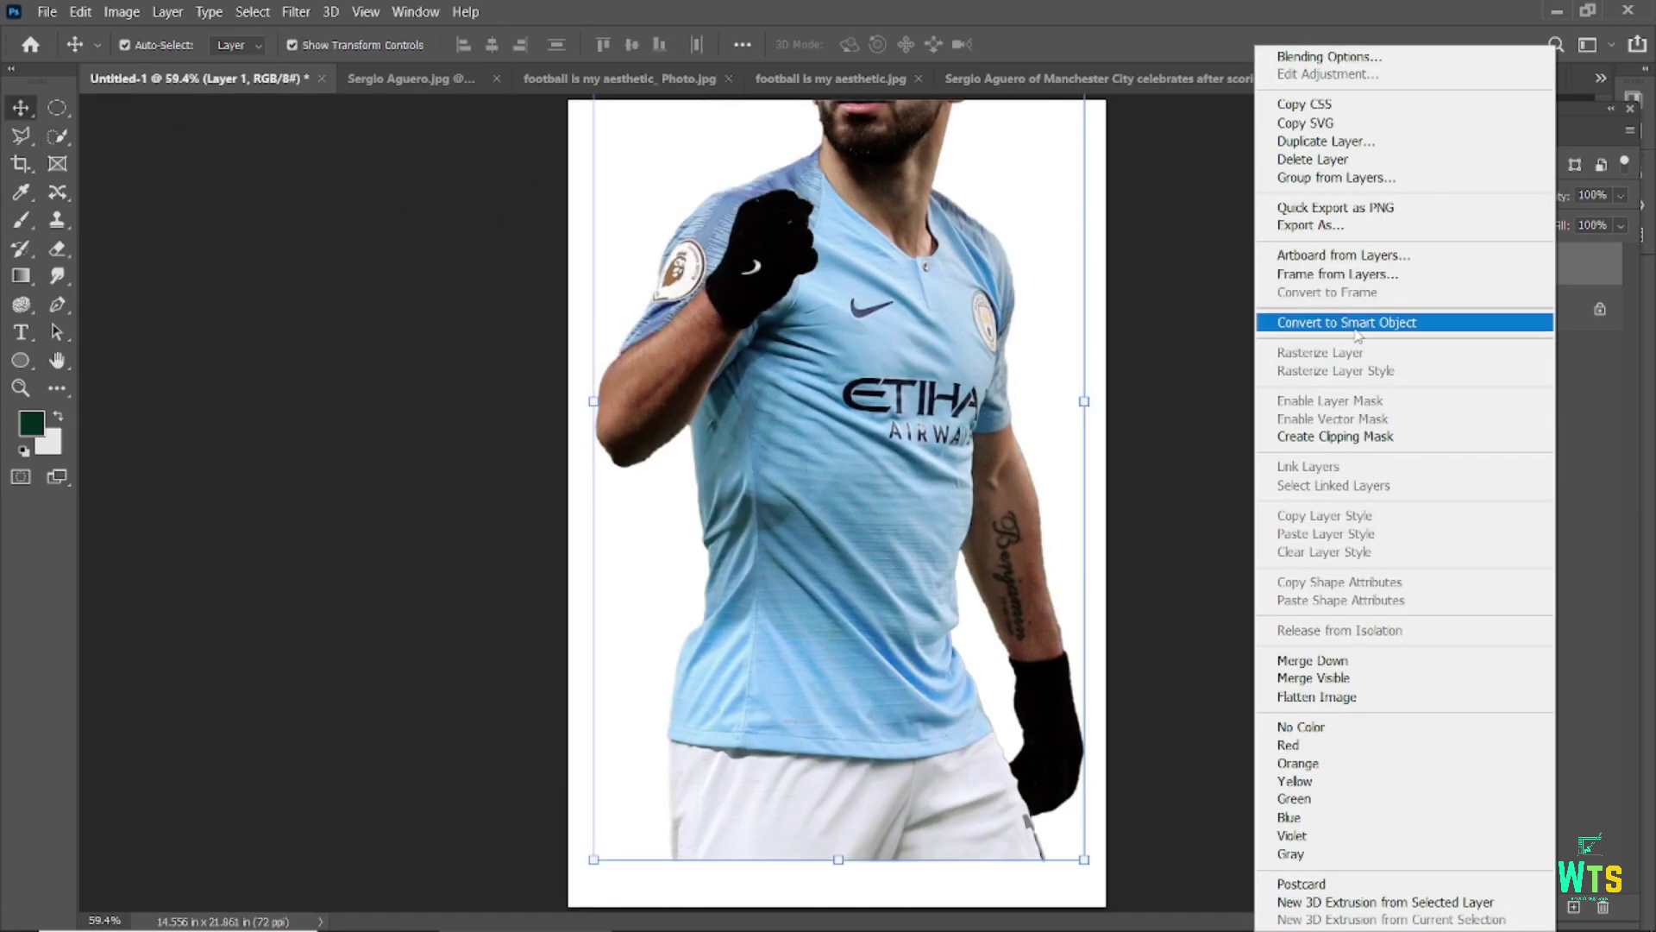
pyautogui.click(1359, 322)
pyautogui.moveTo(897, 224); pyautogui.dragTo(897, 417)
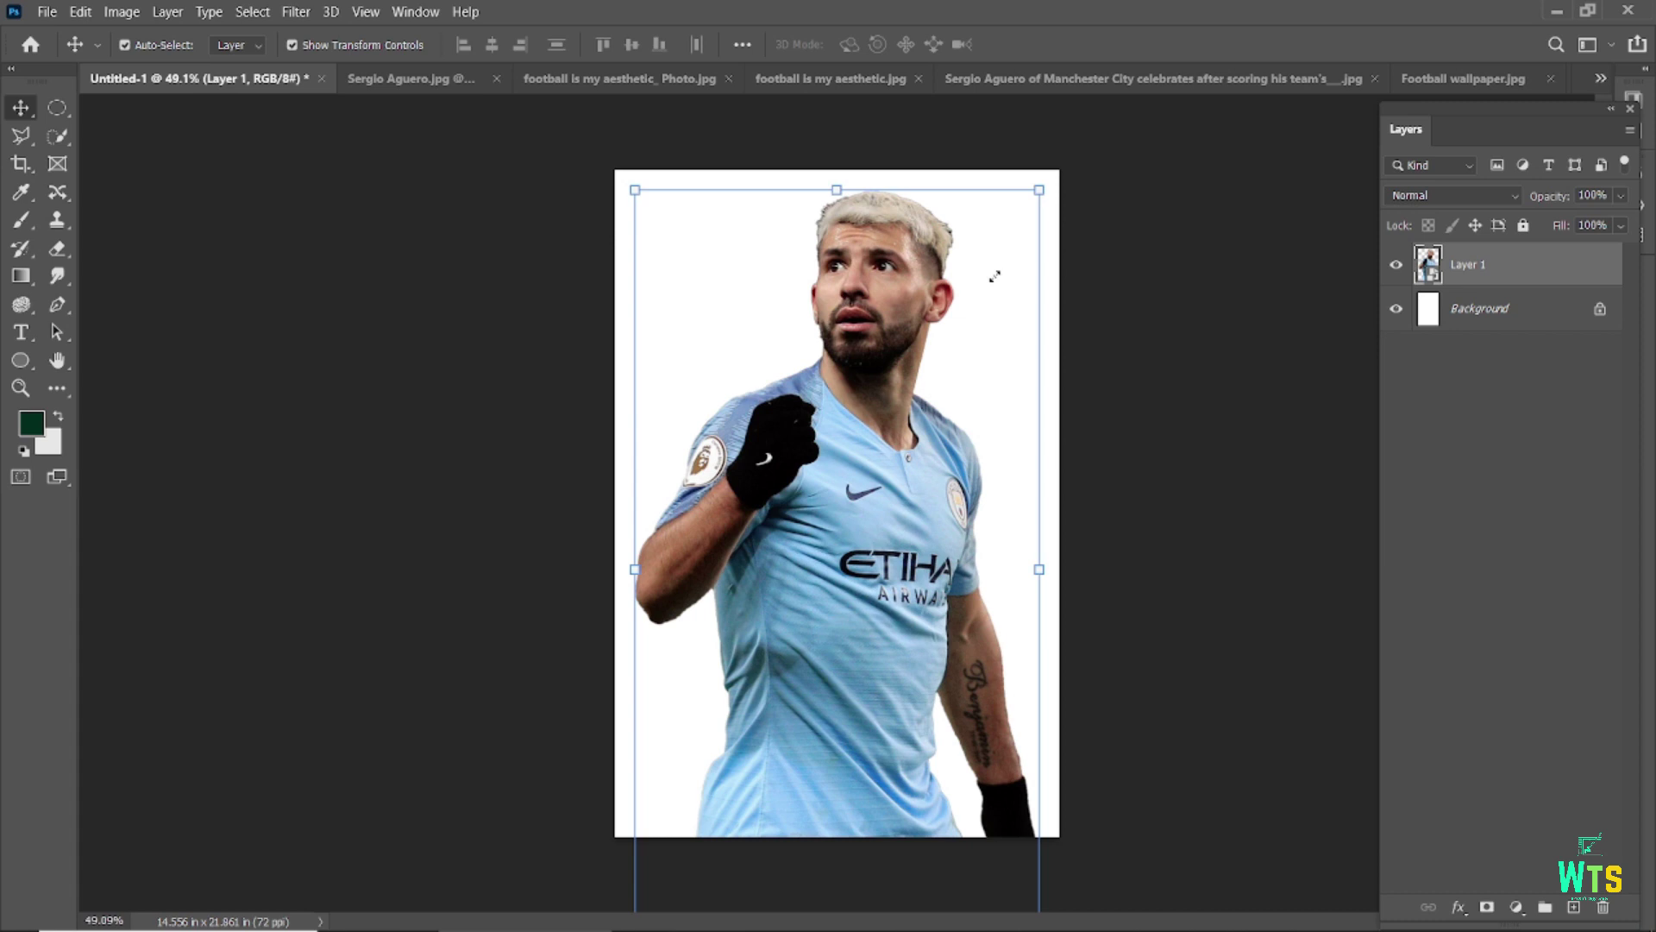
pyautogui.moveTo(995, 276); pyautogui.dragTo(949, 418)
pyautogui.click(405, 78)
pyautogui.click(590, 77)
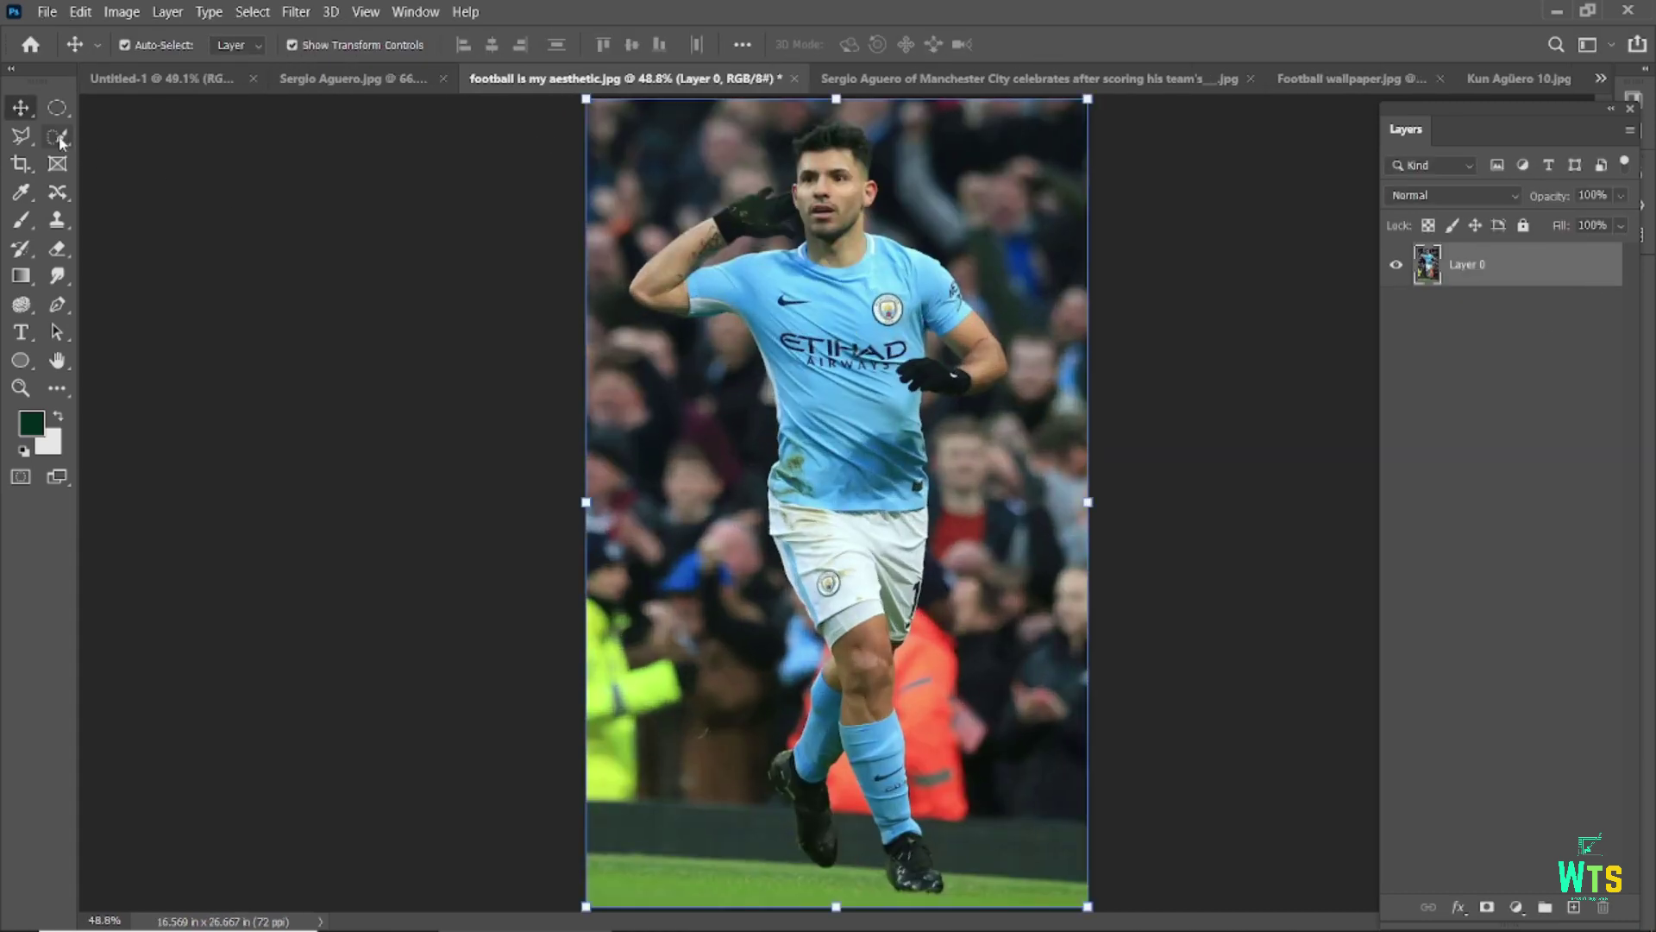
# - Select the saluting player with Select Subject, adding the glove and fingers
pyautogui.click(59, 138)
pyautogui.click(604, 45)
pyautogui.scroll(5, 776, 151)
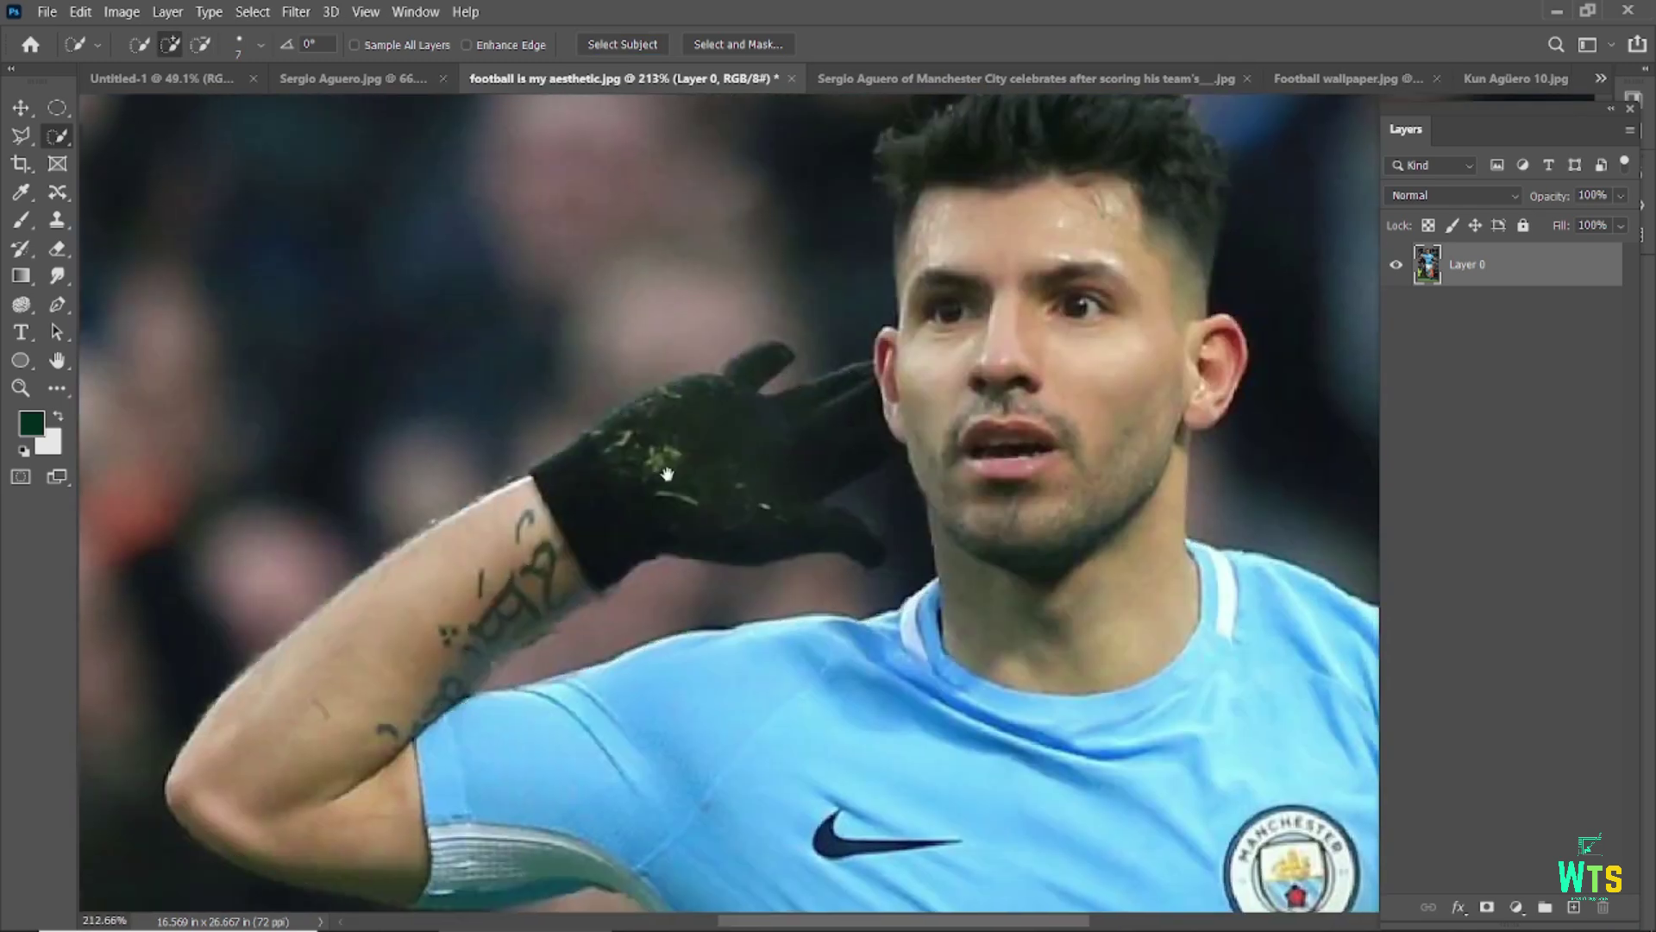
pyautogui.moveTo(759, 372); pyautogui.dragTo(743, 366)
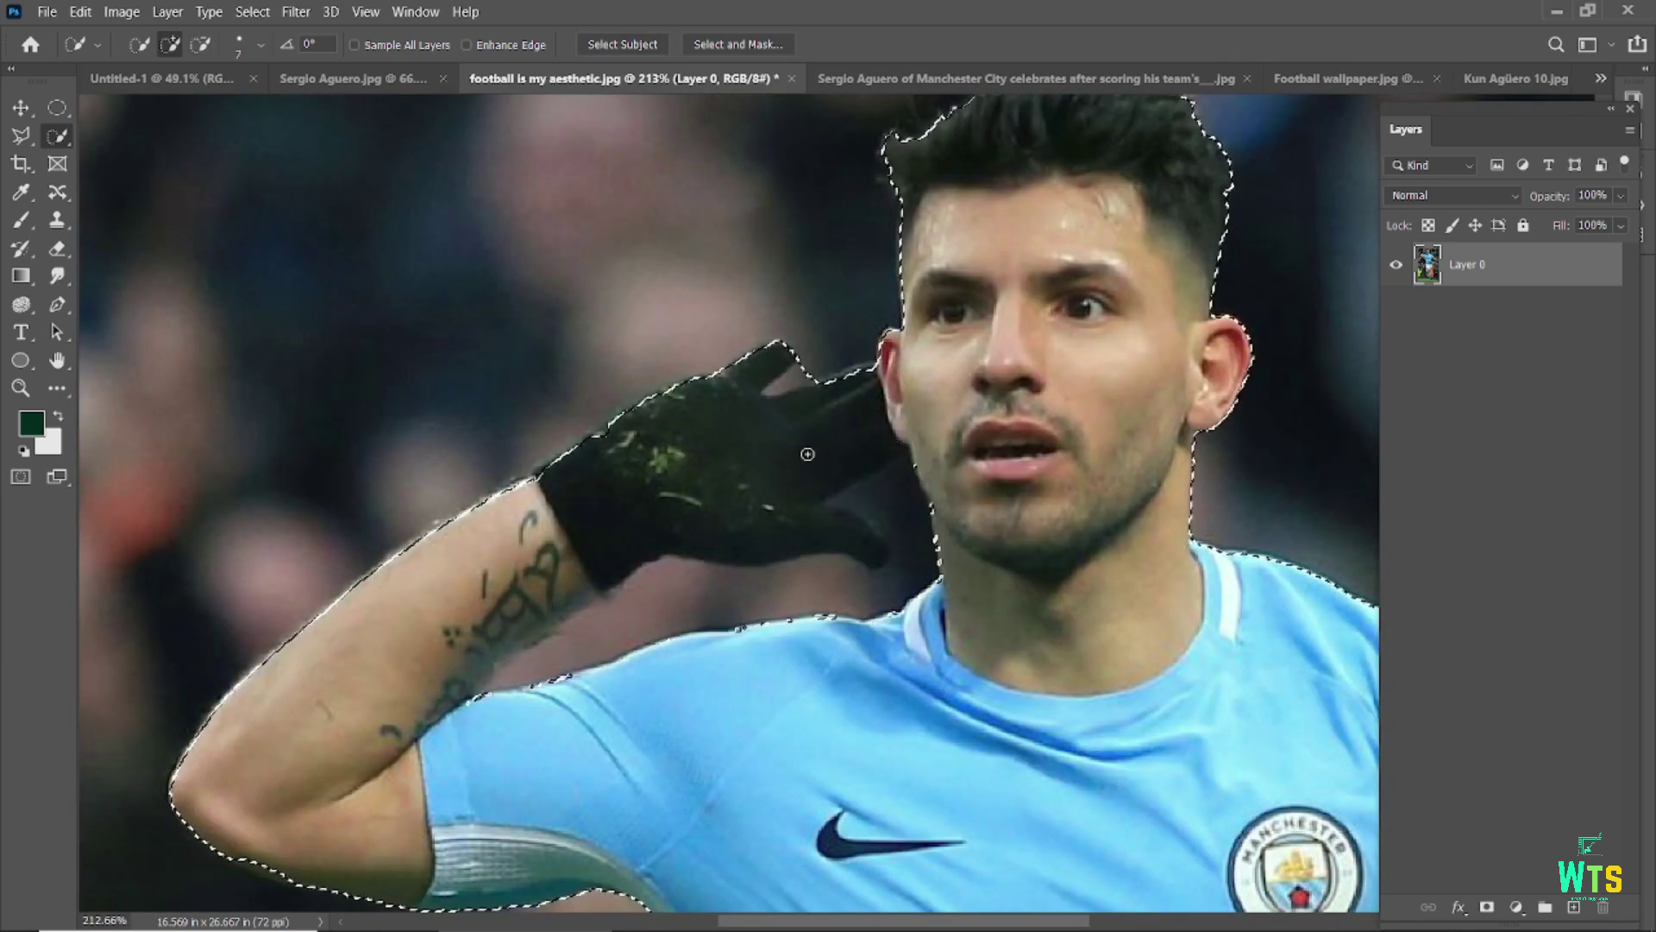
pyautogui.moveTo(808, 454); pyautogui.dragTo(870, 546)
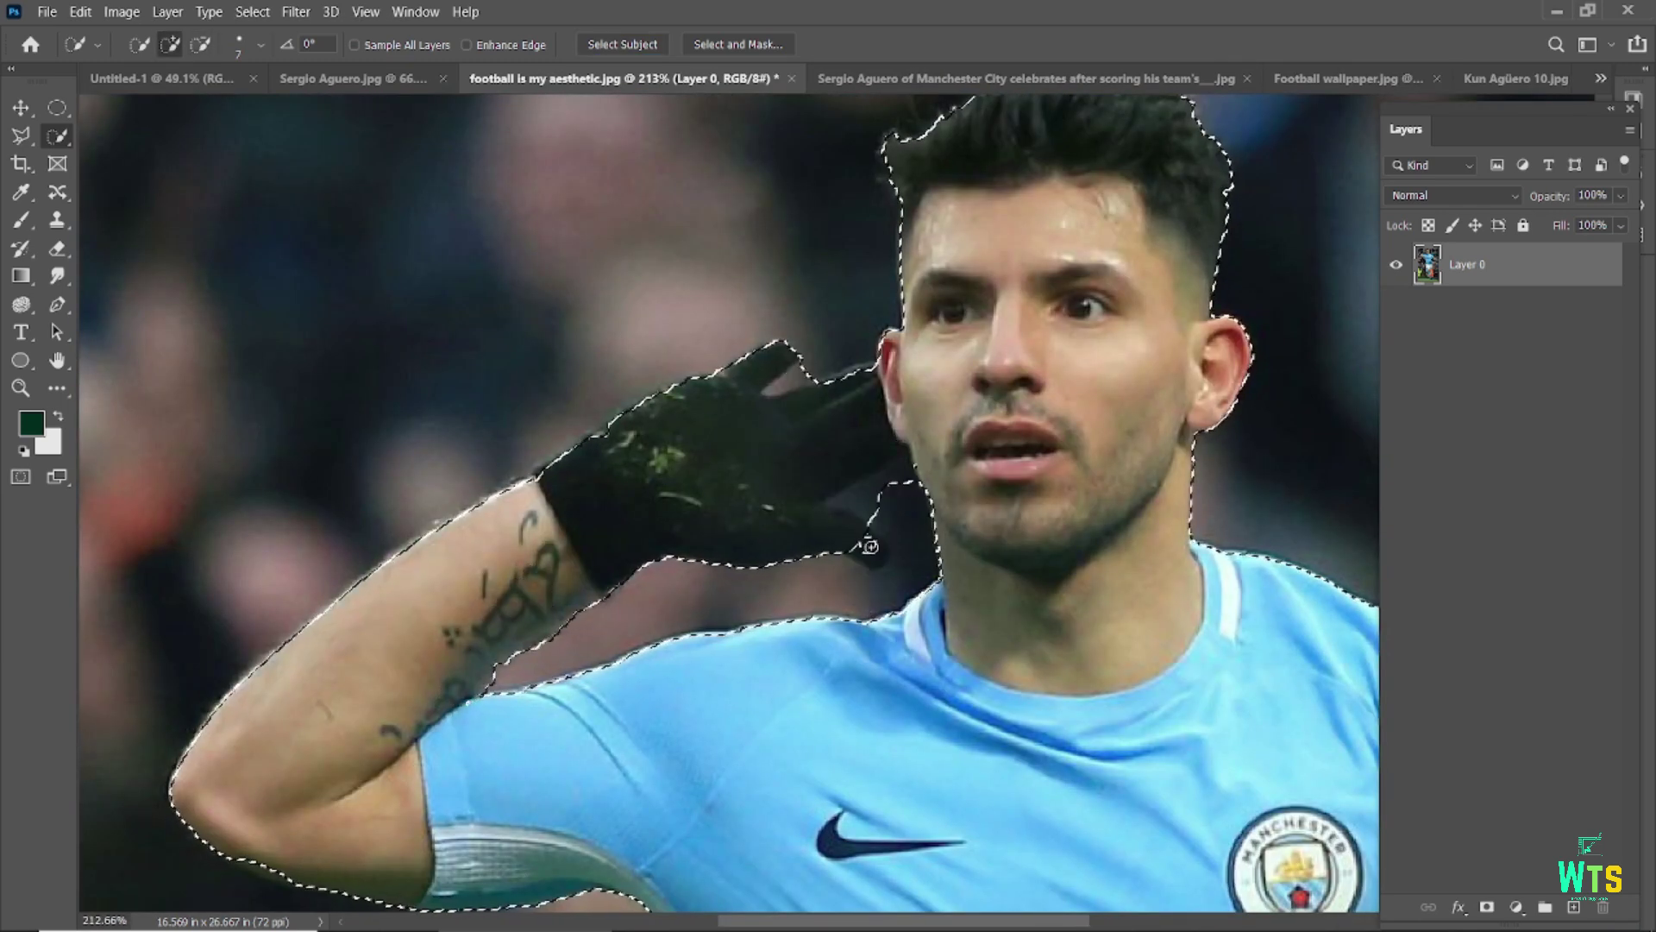
pyautogui.scroll(-4, 517, 604)
pyautogui.scroll(2, 134, 690)
pyautogui.scroll(-2, 369, 674)
pyautogui.scroll(3, 604, 604)
pyautogui.scroll(3, 691, 647)
pyautogui.scroll(2, 807, 695)
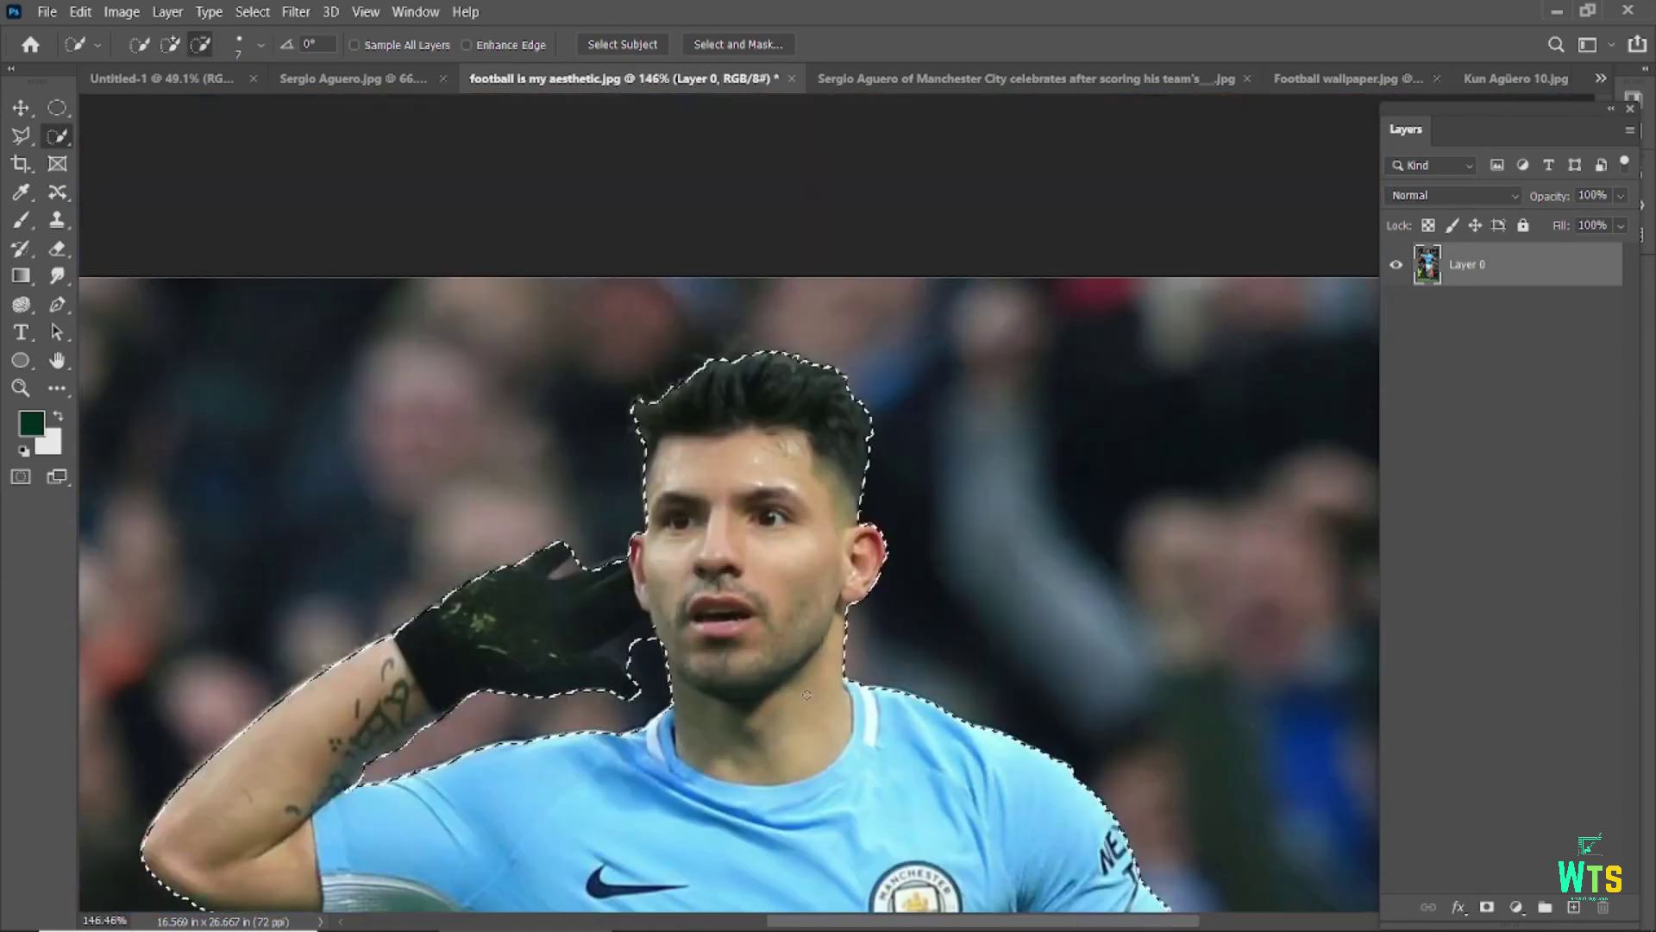
pyautogui.scroll(-1, 806, 695)
pyautogui.scroll(-1, 798, 630)
# - Delete the background around the saluting player and erase the leftover pixels
pyautogui.hotkey('ctrl', 'shift', 'i')
pyautogui.press('Delete')
pyautogui.hotkey('ctrl', 'd')
pyautogui.press('e')
pyautogui.scroll(3, 542, 462)
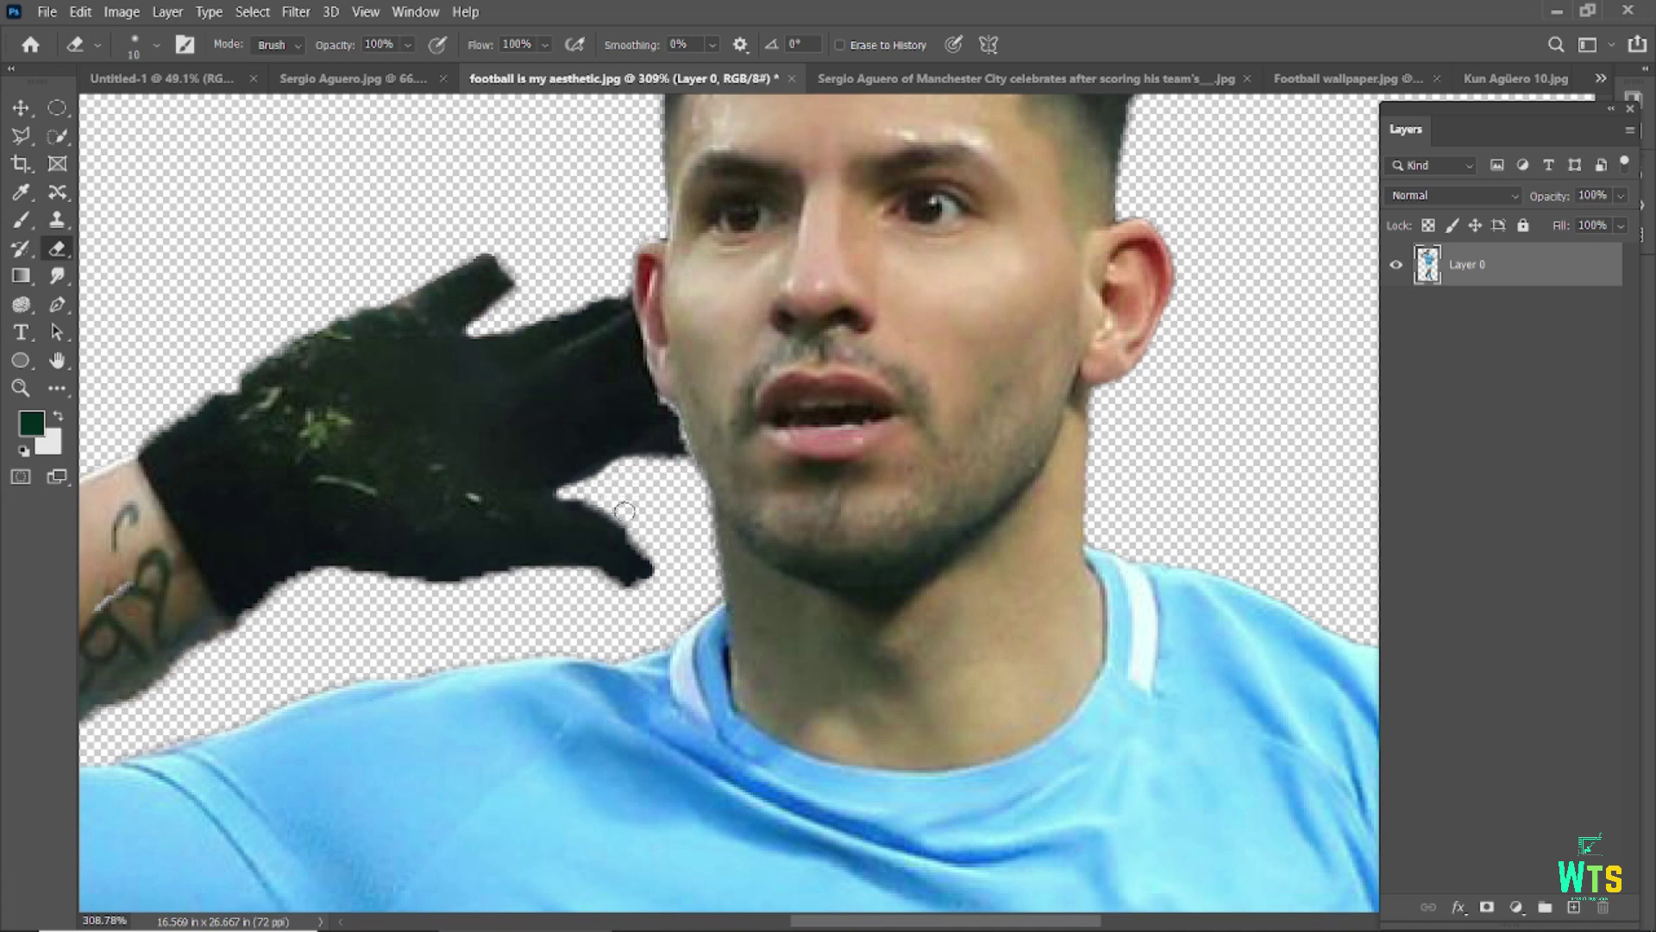
pyautogui.hotkey('ctrl', '0')
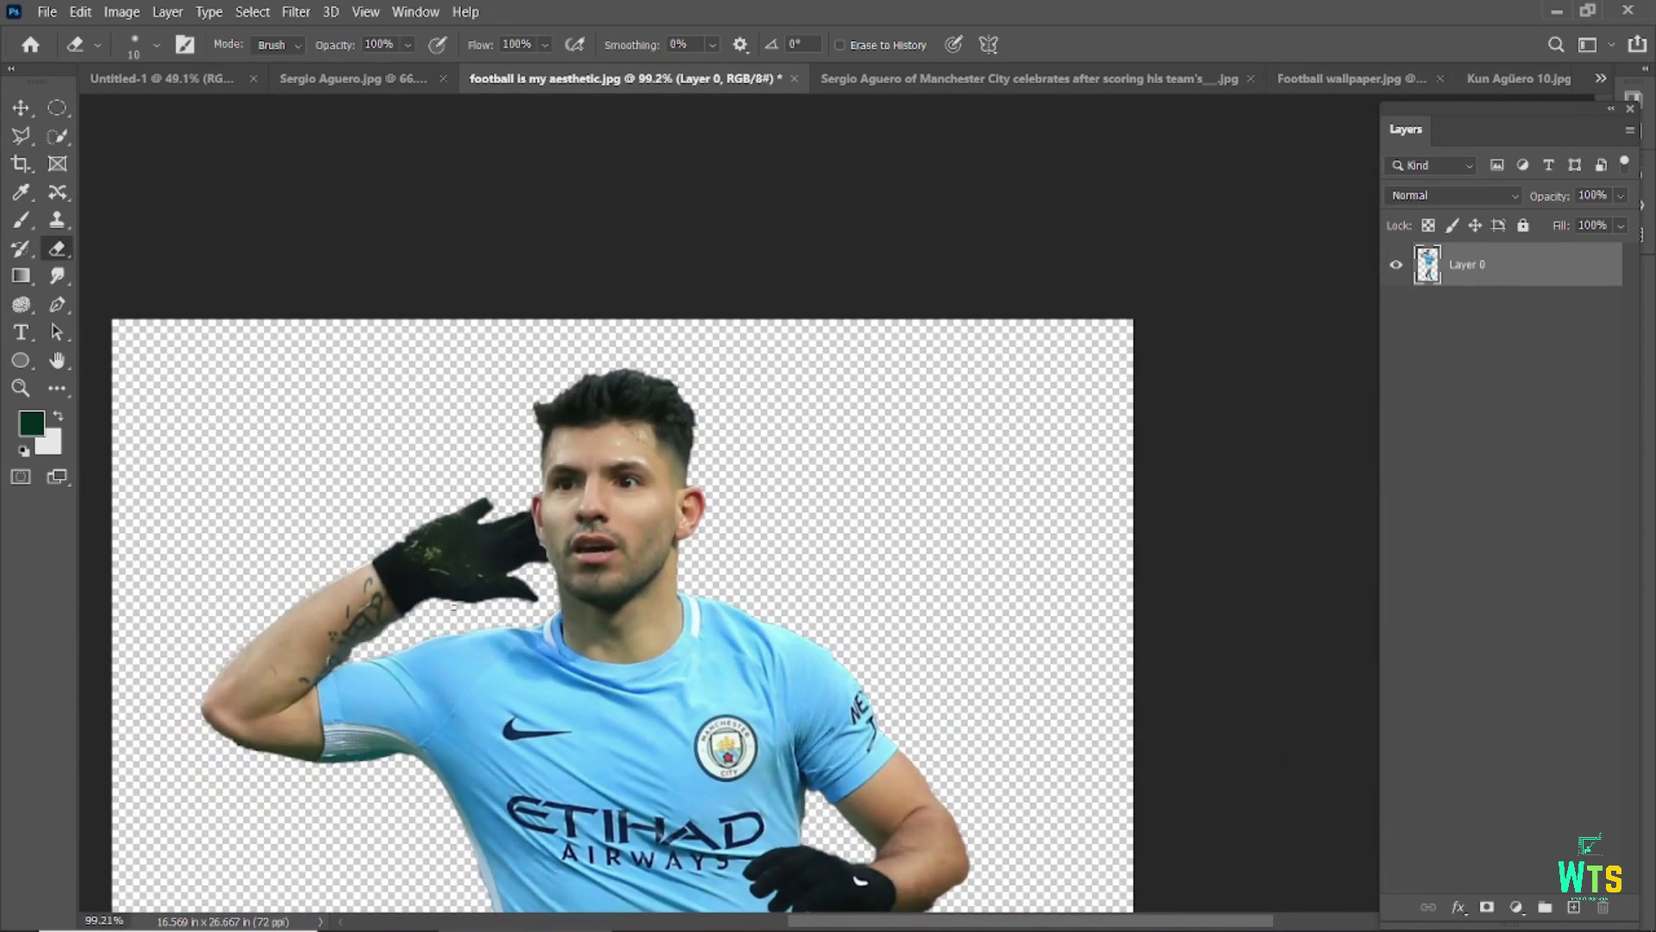
# - Move the saluting player into Untitled-1 as a small smart-object layer
pyautogui.press('v')
pyautogui.moveTo(854, 302)
pyautogui.mouseDown()
pyautogui.moveTo(370, 211)
pyautogui.moveTo(782, 428)
pyautogui.moveTo(774, 388)
pyautogui.mouseUp()
pyautogui.rightClick(1234, 342)
pyautogui.click(1208, 343)
pyautogui.moveTo(926, 236); pyautogui.dragTo(793, 506)
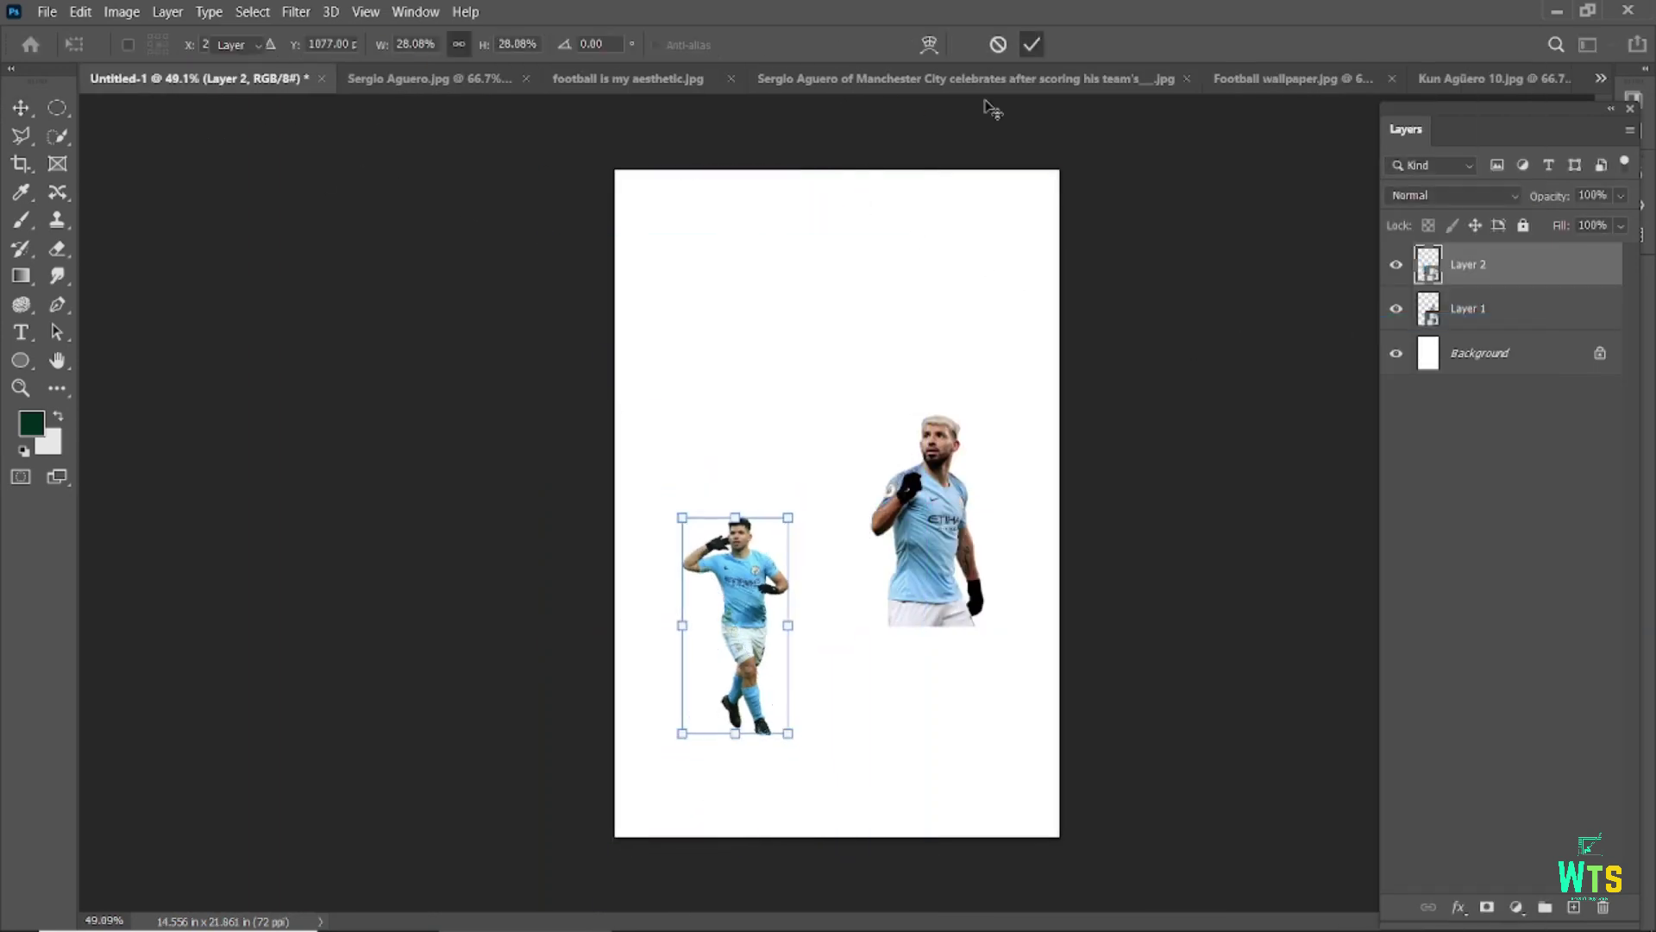
pyautogui.click(1027, 44)
# - Close the football is my aesthetic photo without saving
pyautogui.click(619, 78)
pyautogui.click(794, 79)
pyautogui.click(860, 370)
# - Select the shouting player in the Manchester City celebration photo with Select Subject
pyautogui.click(862, 79)
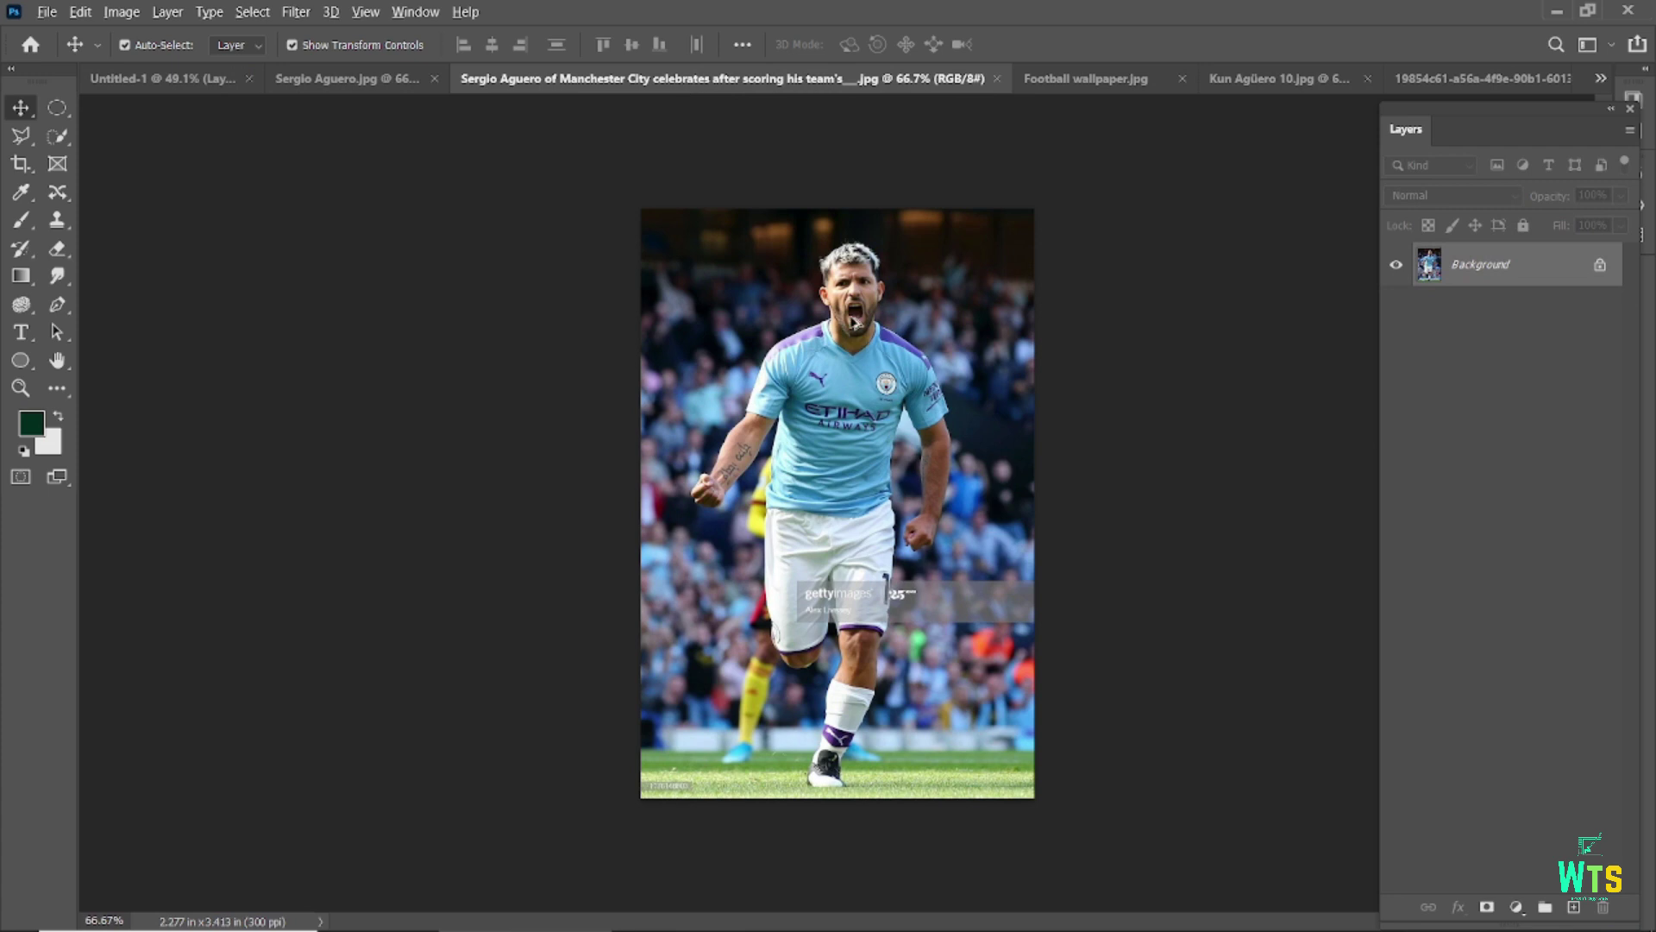
pyautogui.scroll(3, 834, 518)
pyautogui.click(57, 136)
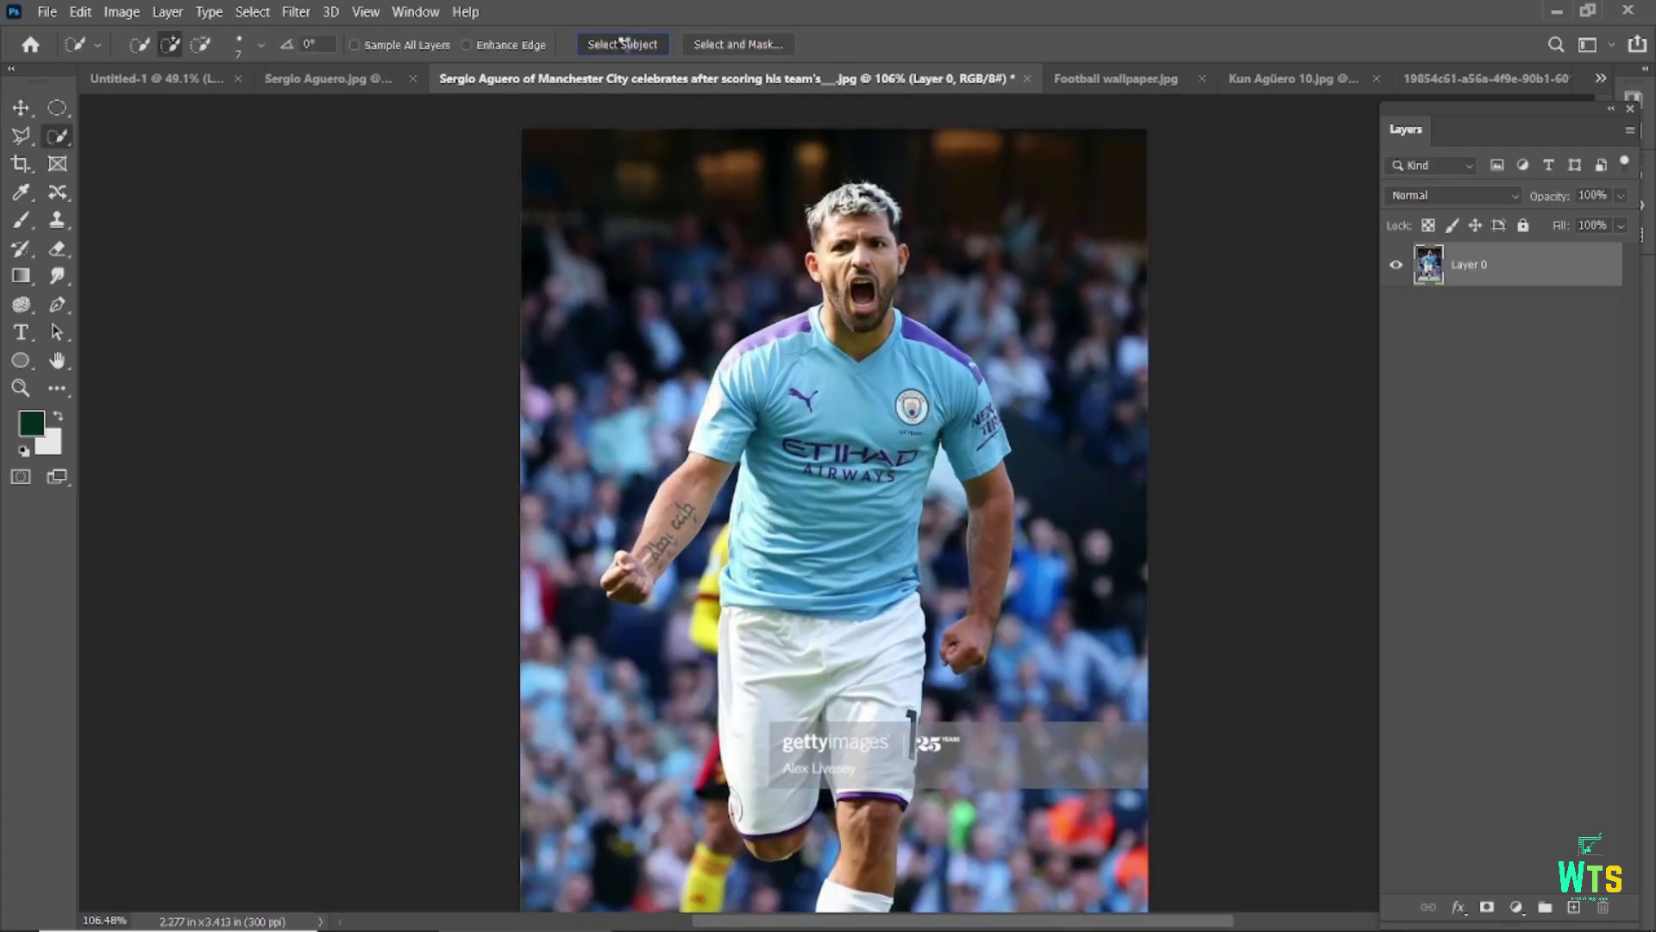
pyautogui.click(625, 43)
pyautogui.scroll(5, 833, 552)
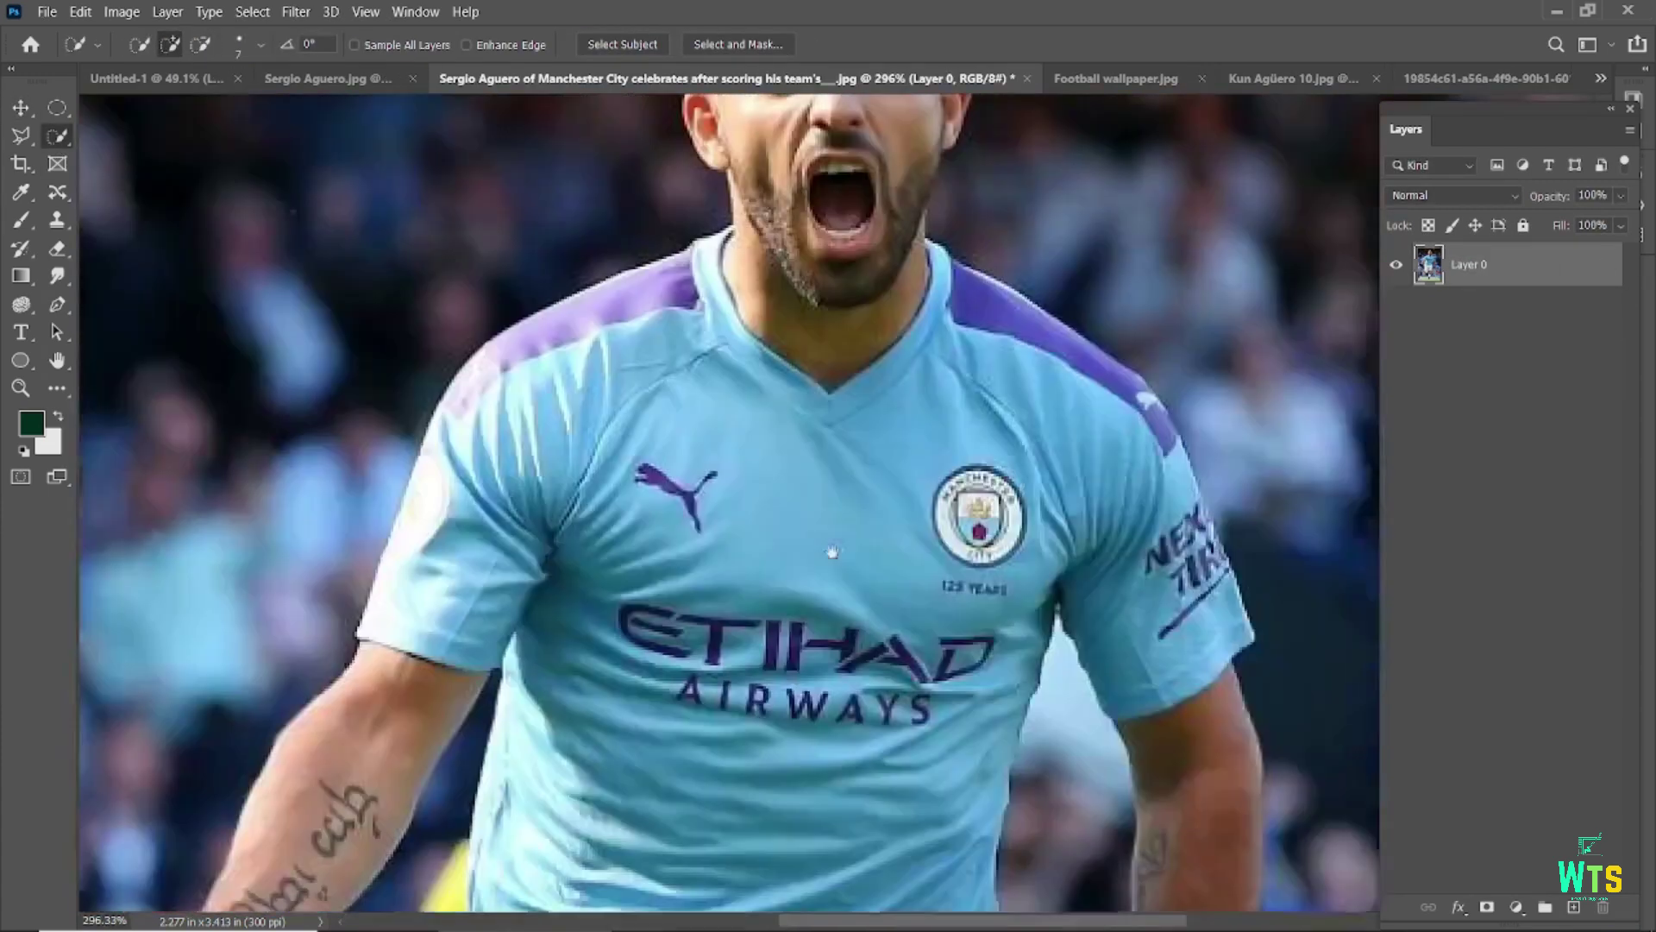
pyautogui.scroll(-5, 832, 552)
pyautogui.scroll(2, 955, 537)
pyautogui.scroll(3, 910, 475)
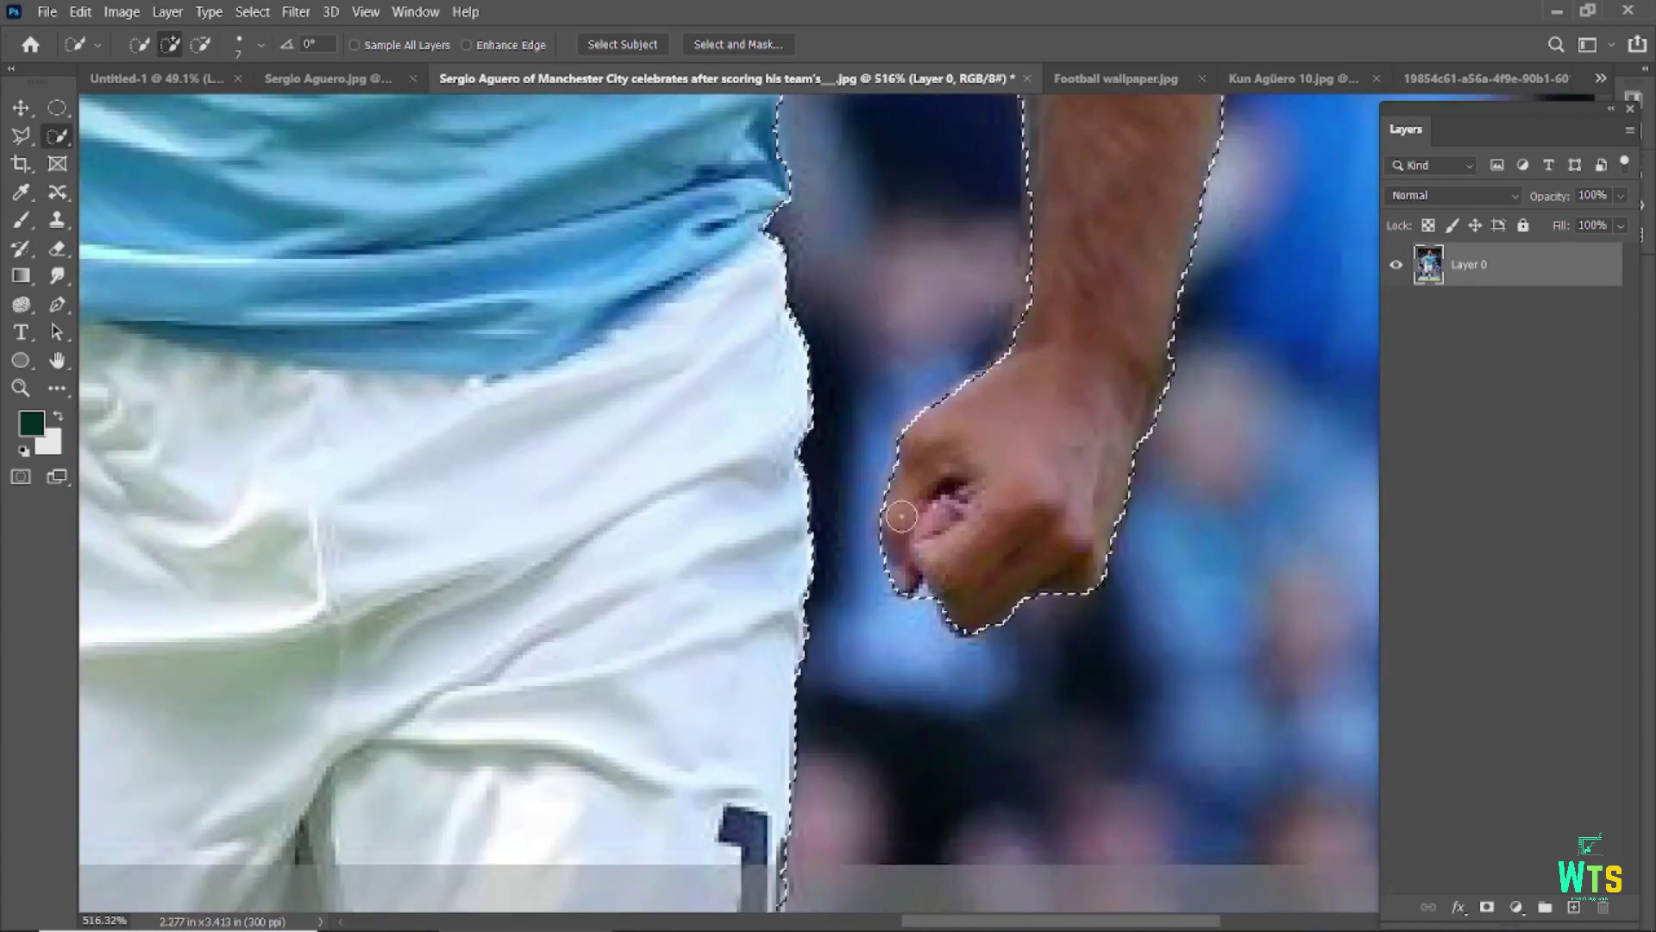
pyautogui.scroll(-3, 902, 515)
pyautogui.scroll(-3, 902, 516)
# - Delete the shouting player's background and drag him into the poster
pyautogui.hotkey('ctrl', 'shift', 'i')
pyautogui.press('Delete')
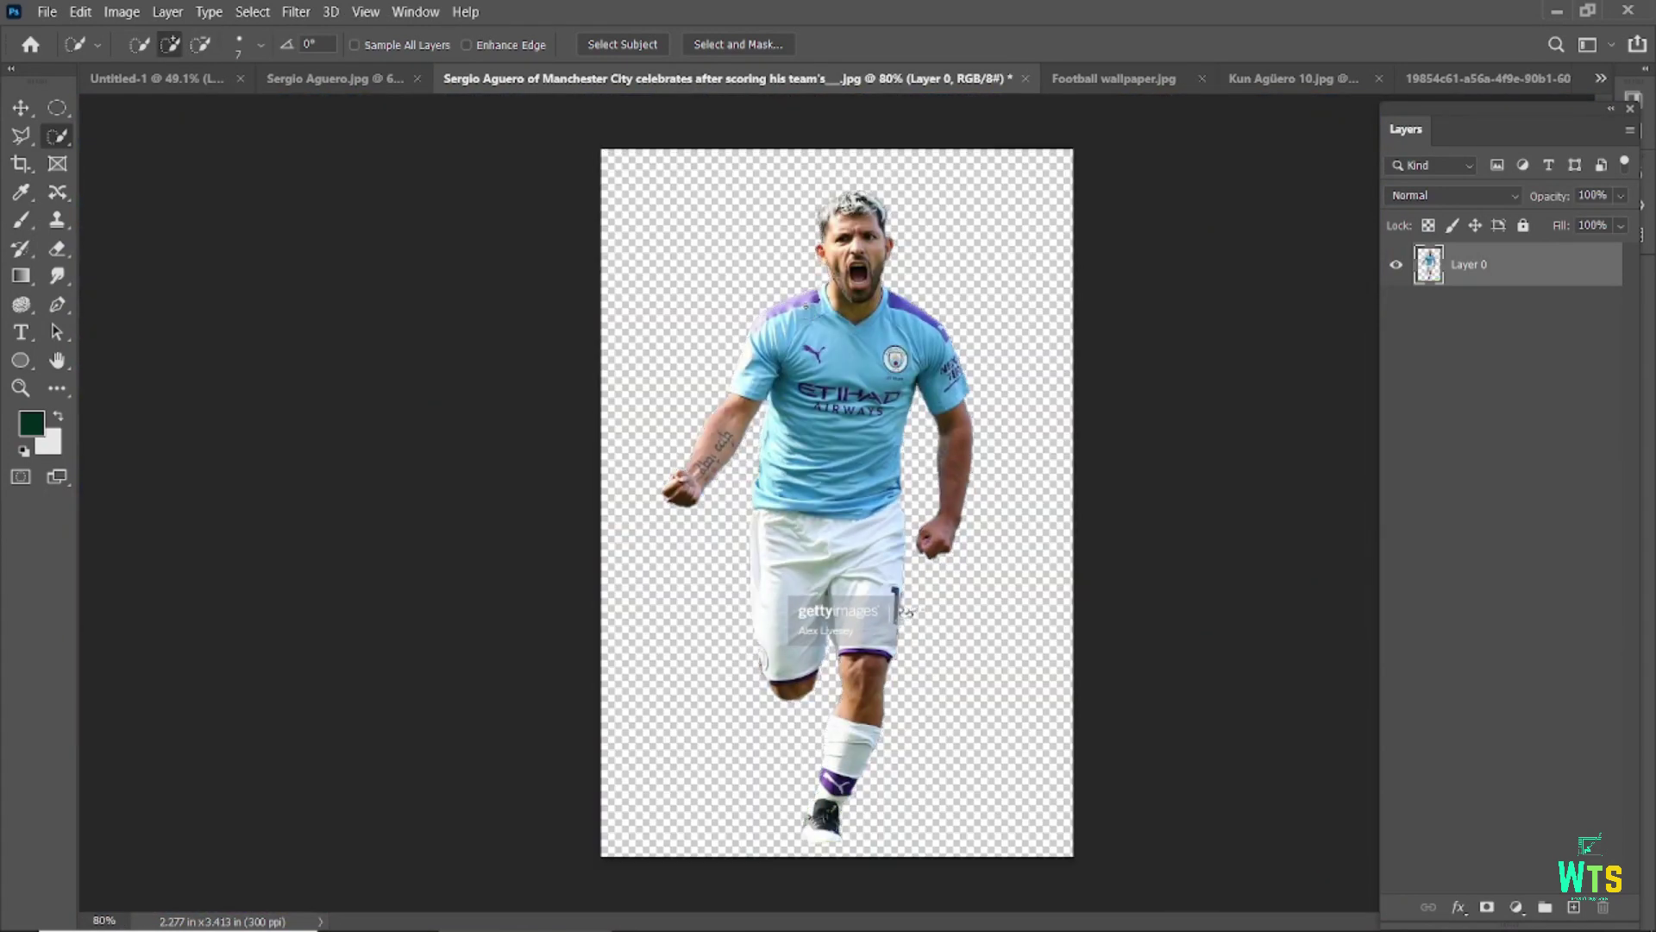
pyautogui.press('v')
pyautogui.moveTo(828, 432); pyautogui.dragTo(787, 380)
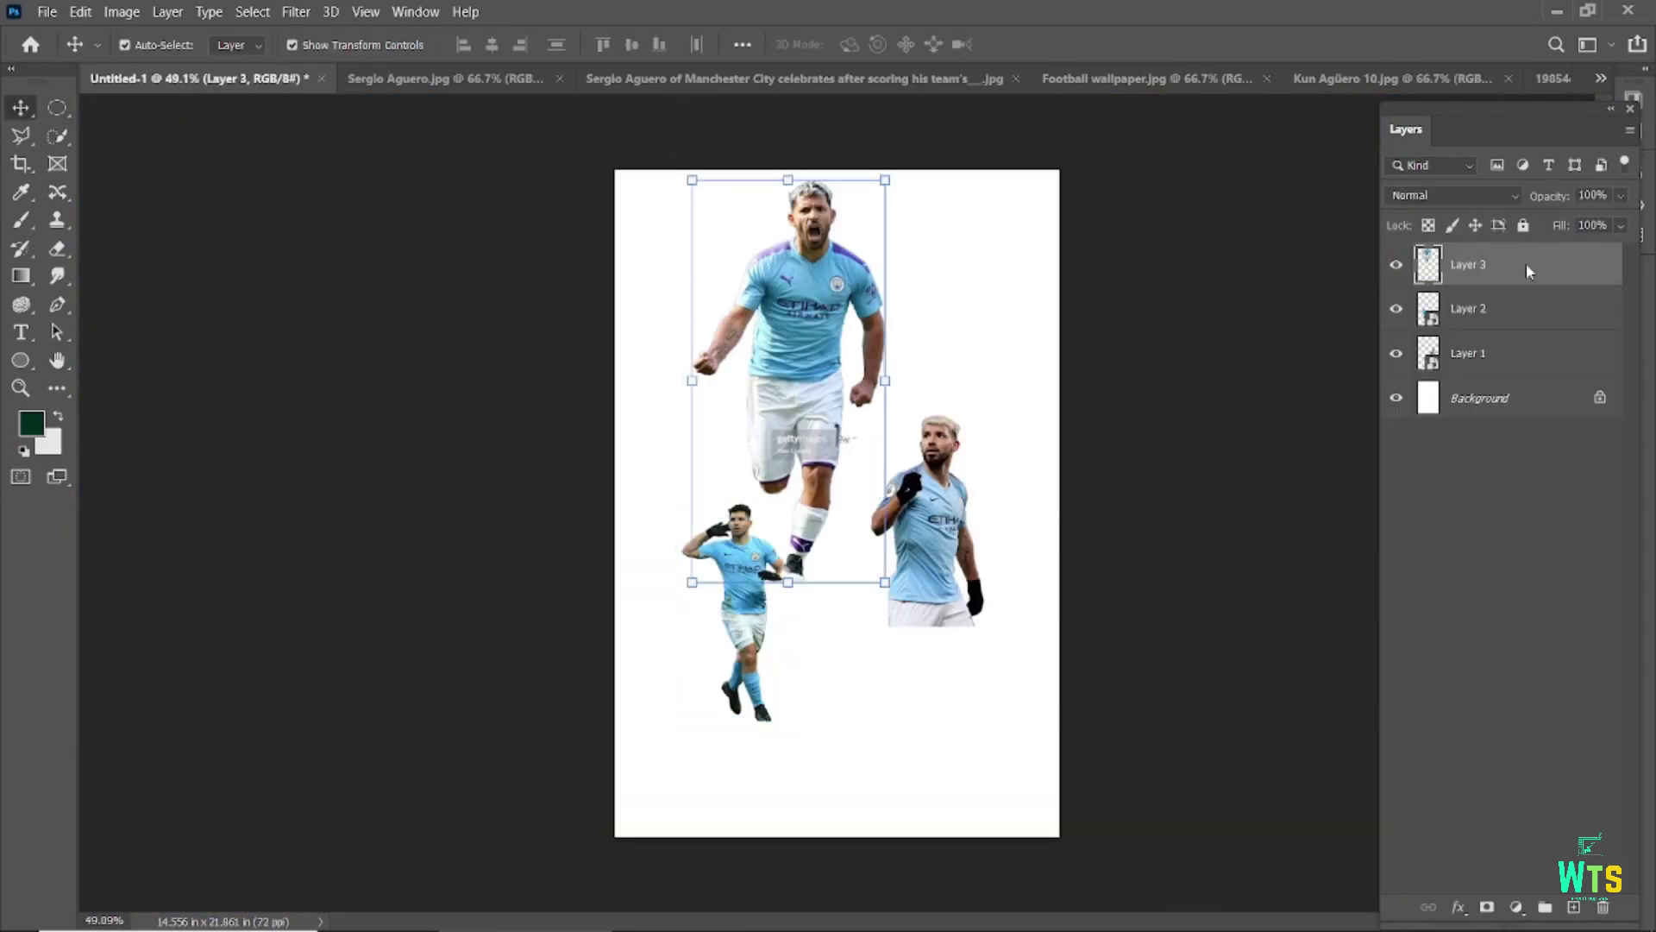
# - Close the Manchester City celebration photo without saving
pyautogui.click(729, 79)
pyautogui.hotkey('ctrl', 'w')
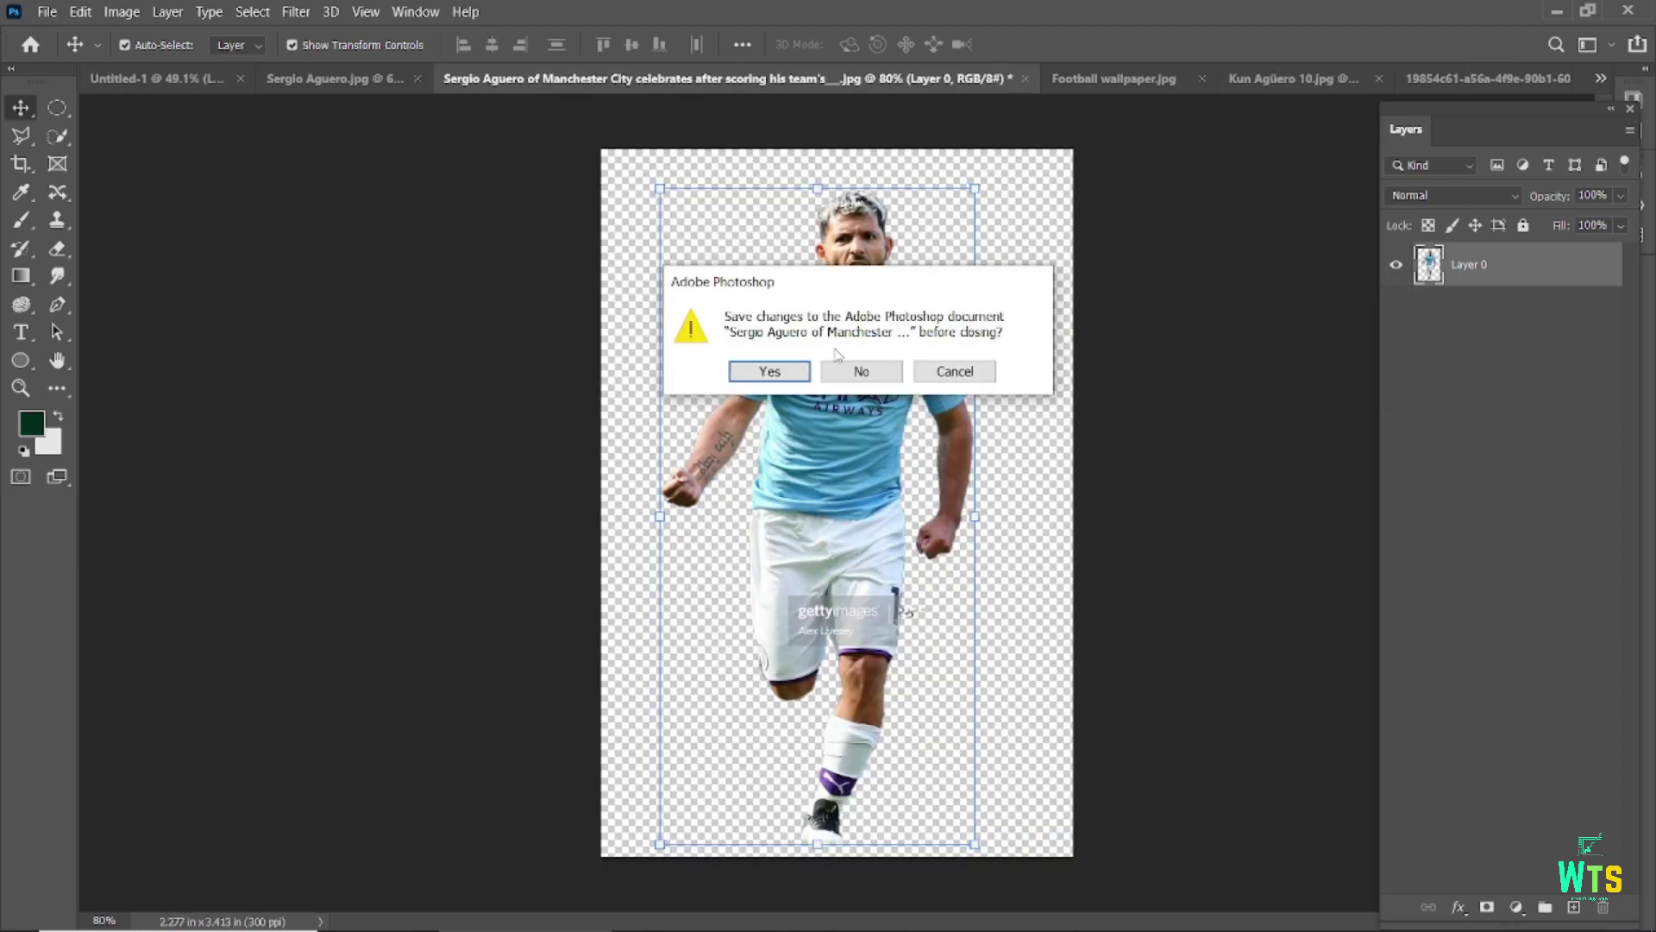
pyautogui.press('n')
pyautogui.scroll(3, 841, 500)
# - Select the number 10 player with Select Subject
pyautogui.click(57, 135)
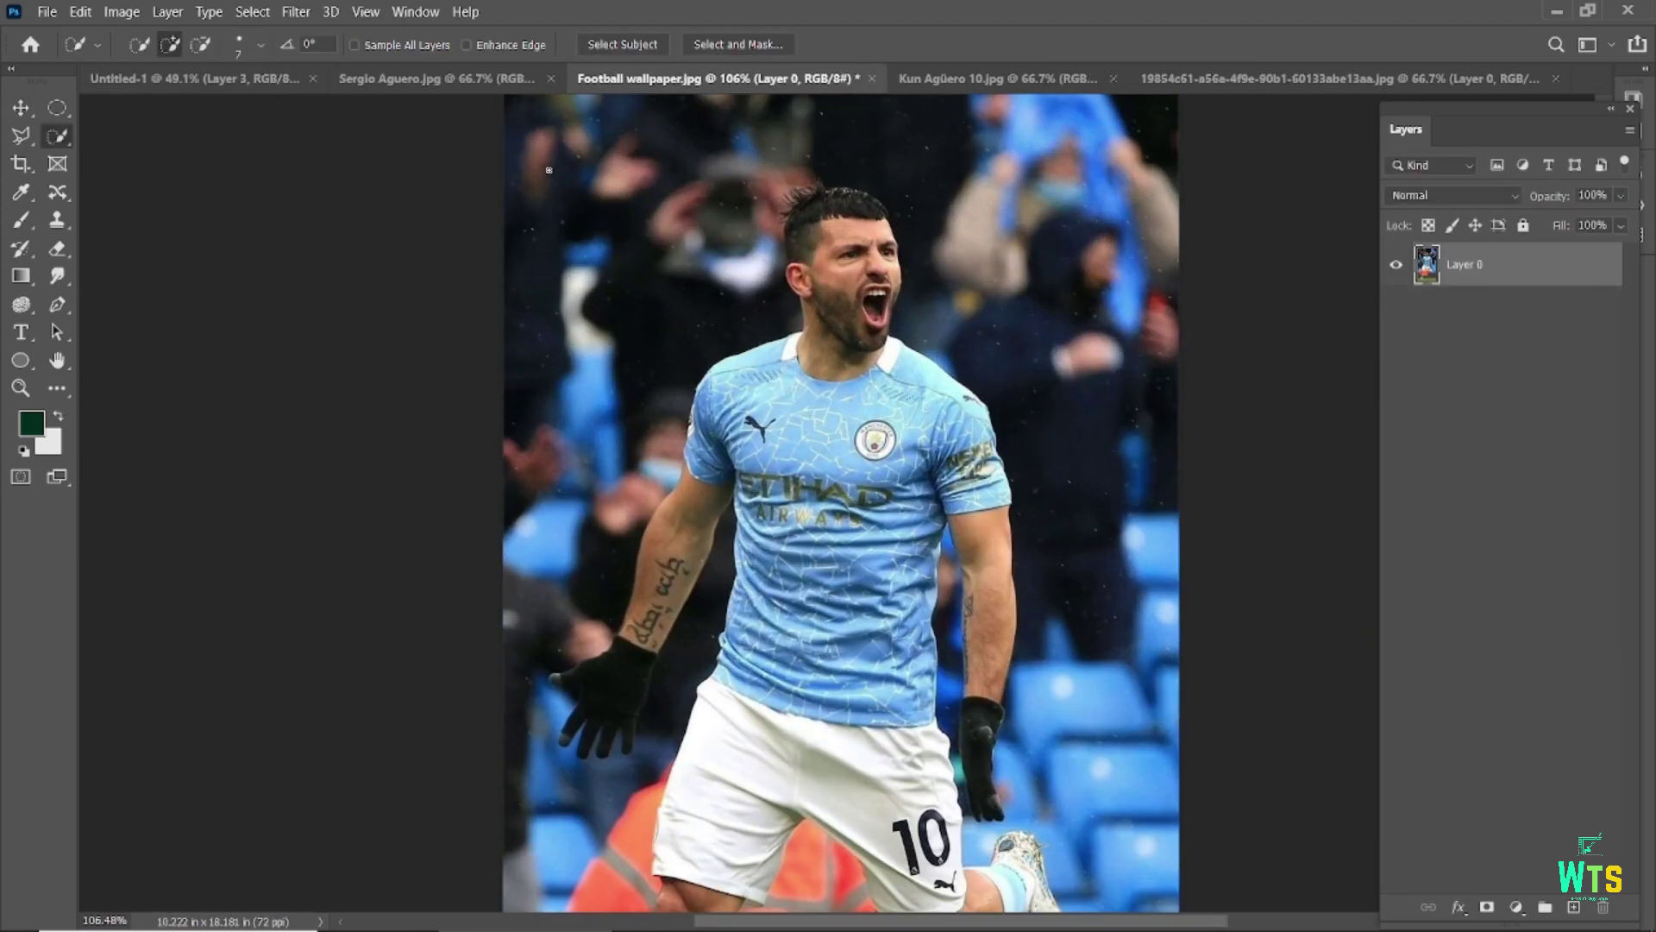
pyautogui.click(611, 41)
pyautogui.scroll(3, 833, 202)
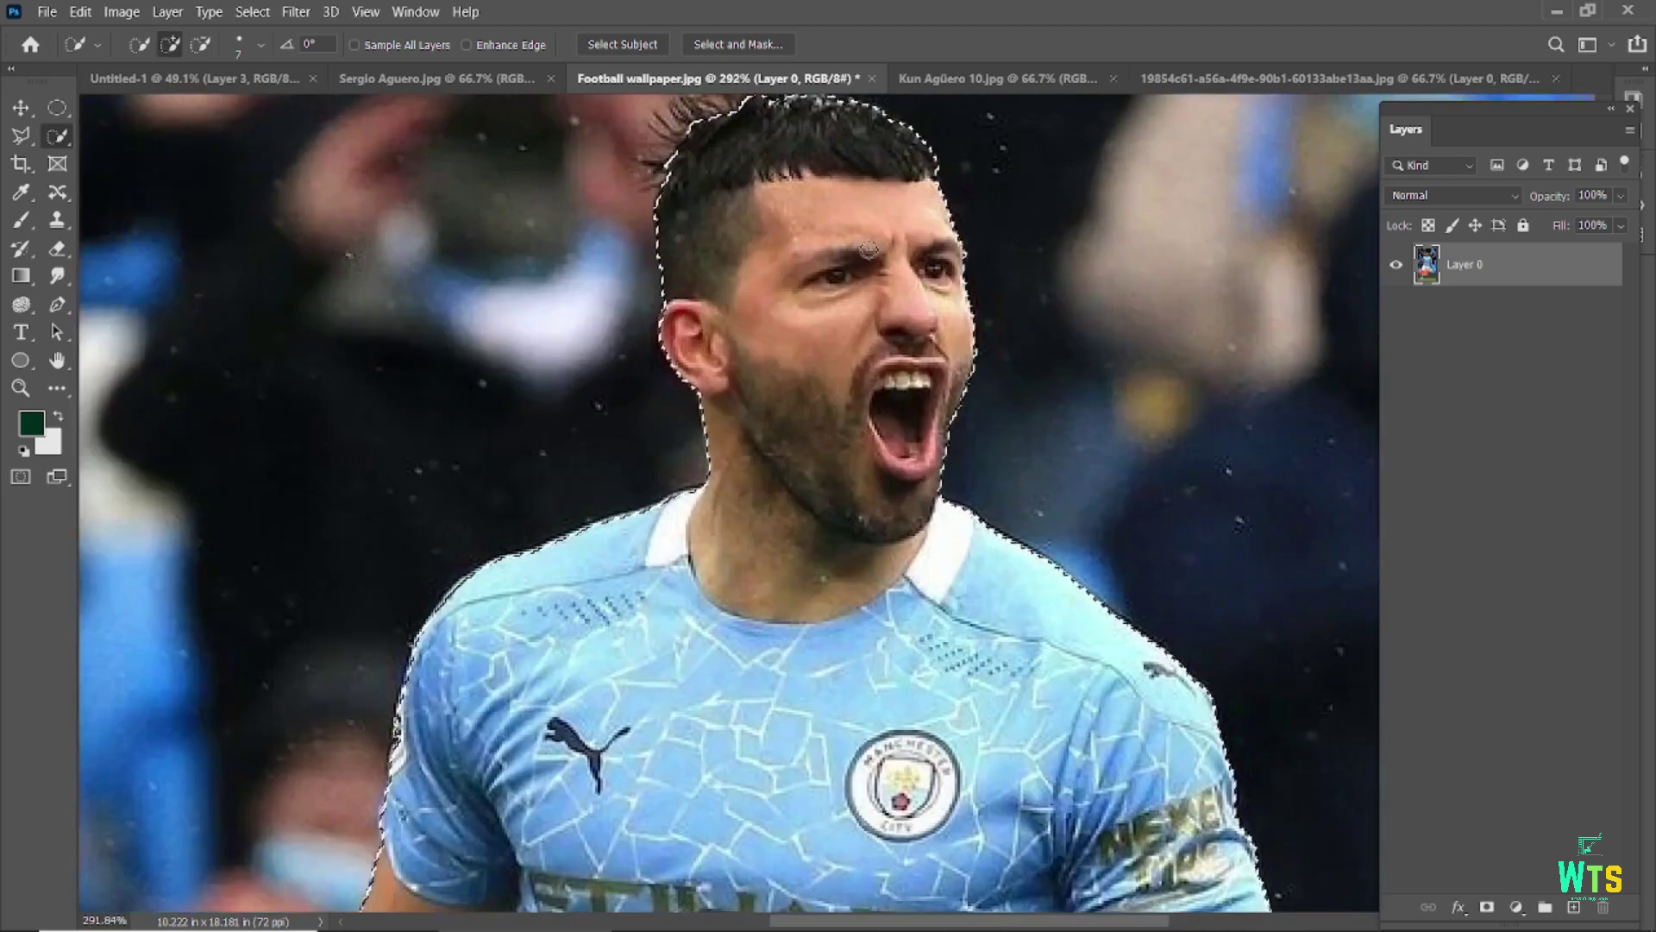
pyautogui.scroll(3, 832, 203)
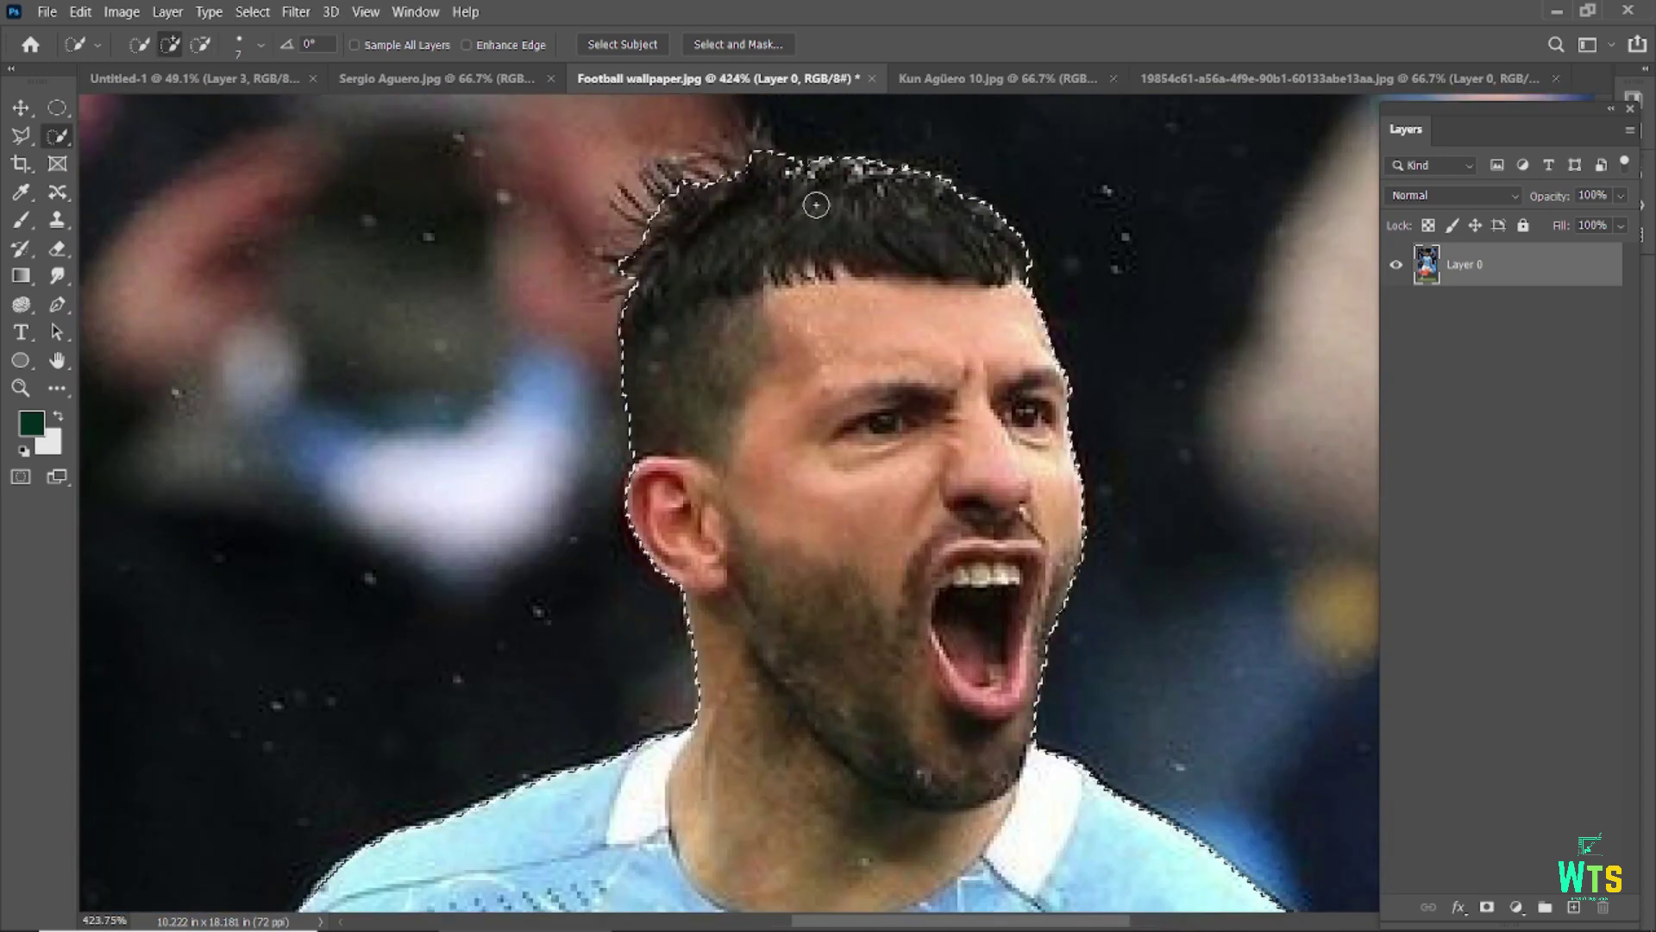
pyautogui.scroll(-5, 816, 205)
# - Cut out the number 10 player, move him into the poster, and close Football wallpaper
pyautogui.hotkey('ctrl', 'shift', 'i')
pyautogui.press('Delete')
pyautogui.press('v')
pyautogui.moveTo(742, 518); pyautogui.dragTo(842, 610)
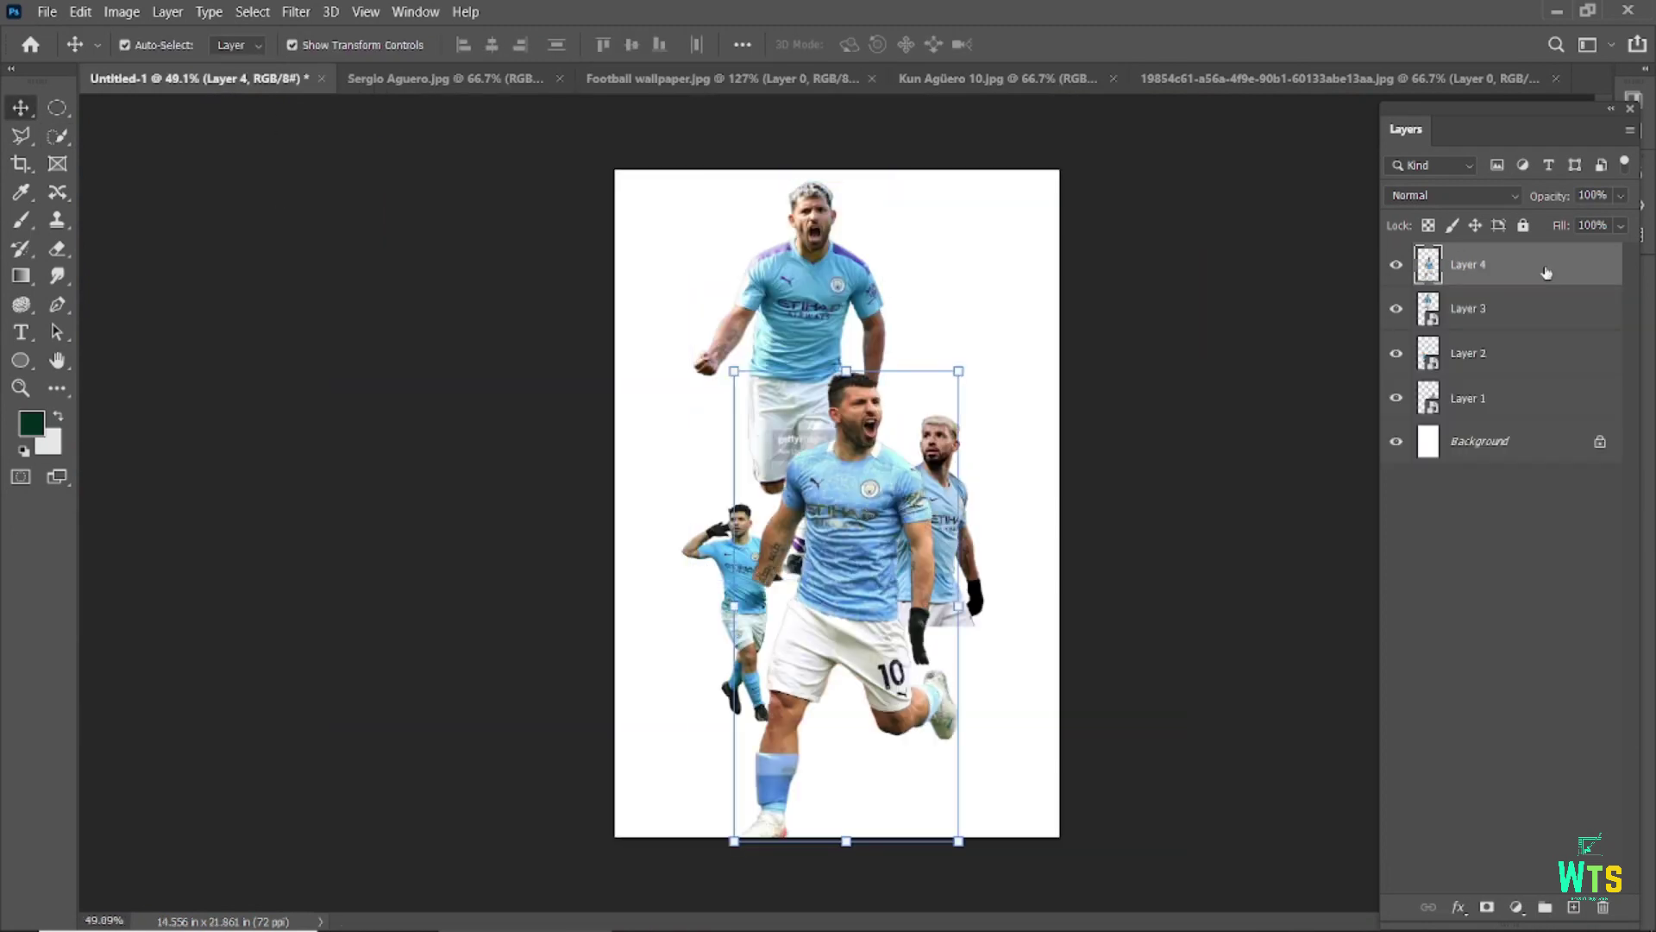
pyautogui.click(746, 76)
pyautogui.hotkey('ctrl', 'w')
# - Discard the Football wallpaper changes and select the raised-arms player with Select Subject
pyautogui.click(949, 369)
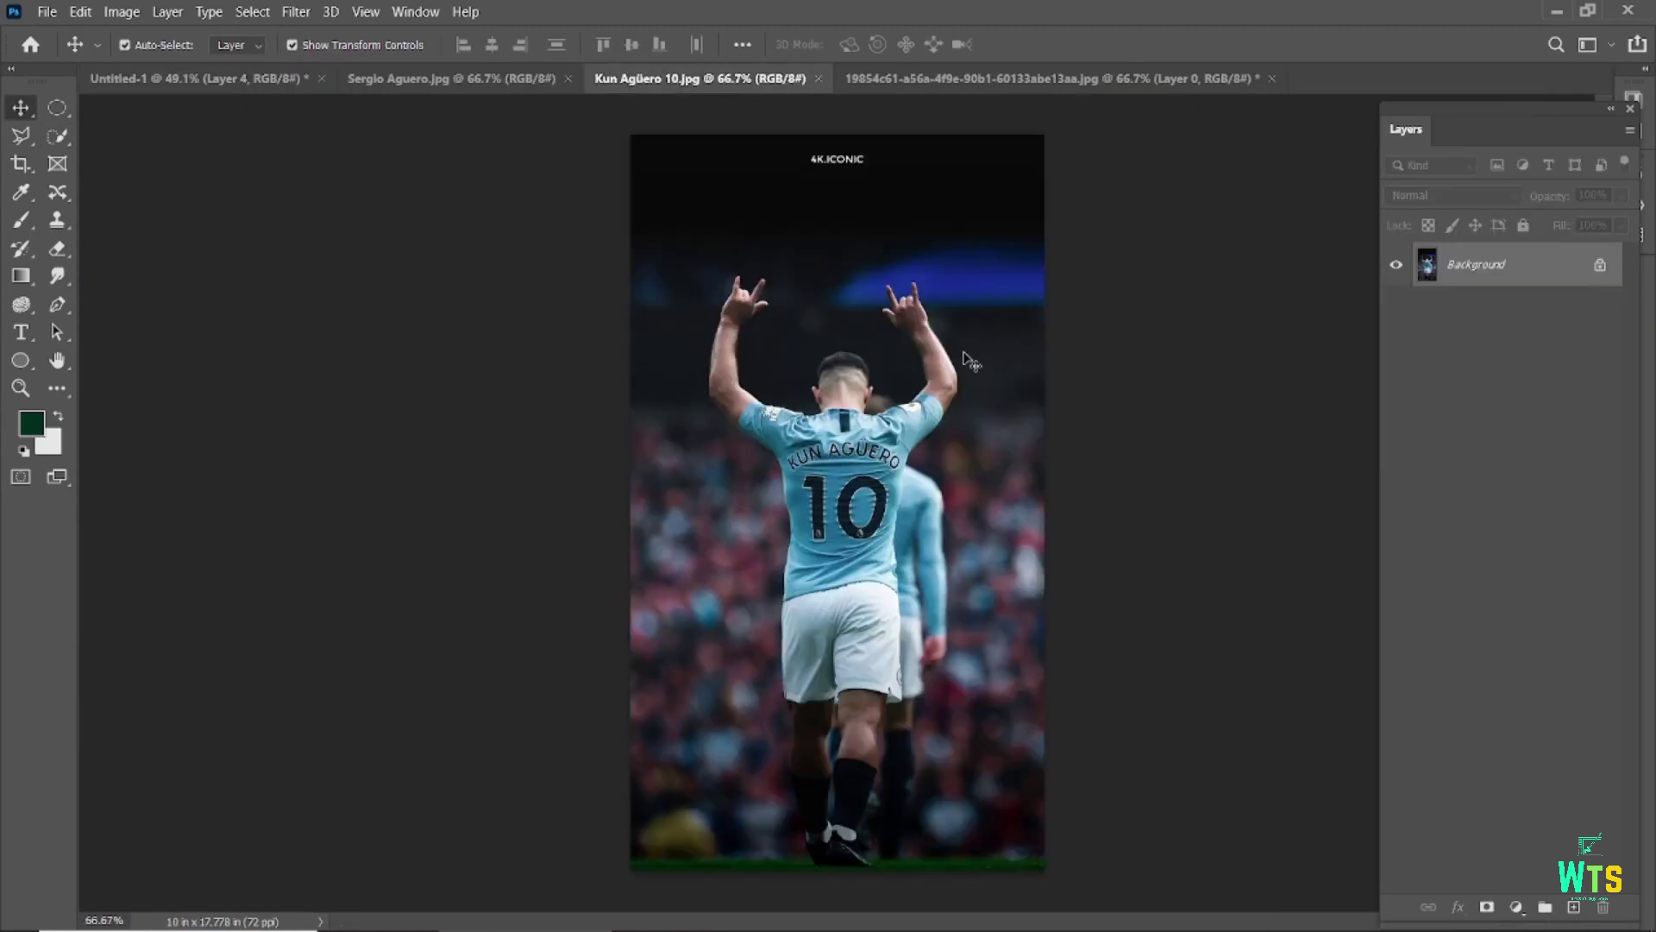
pyautogui.scroll(3, 971, 361)
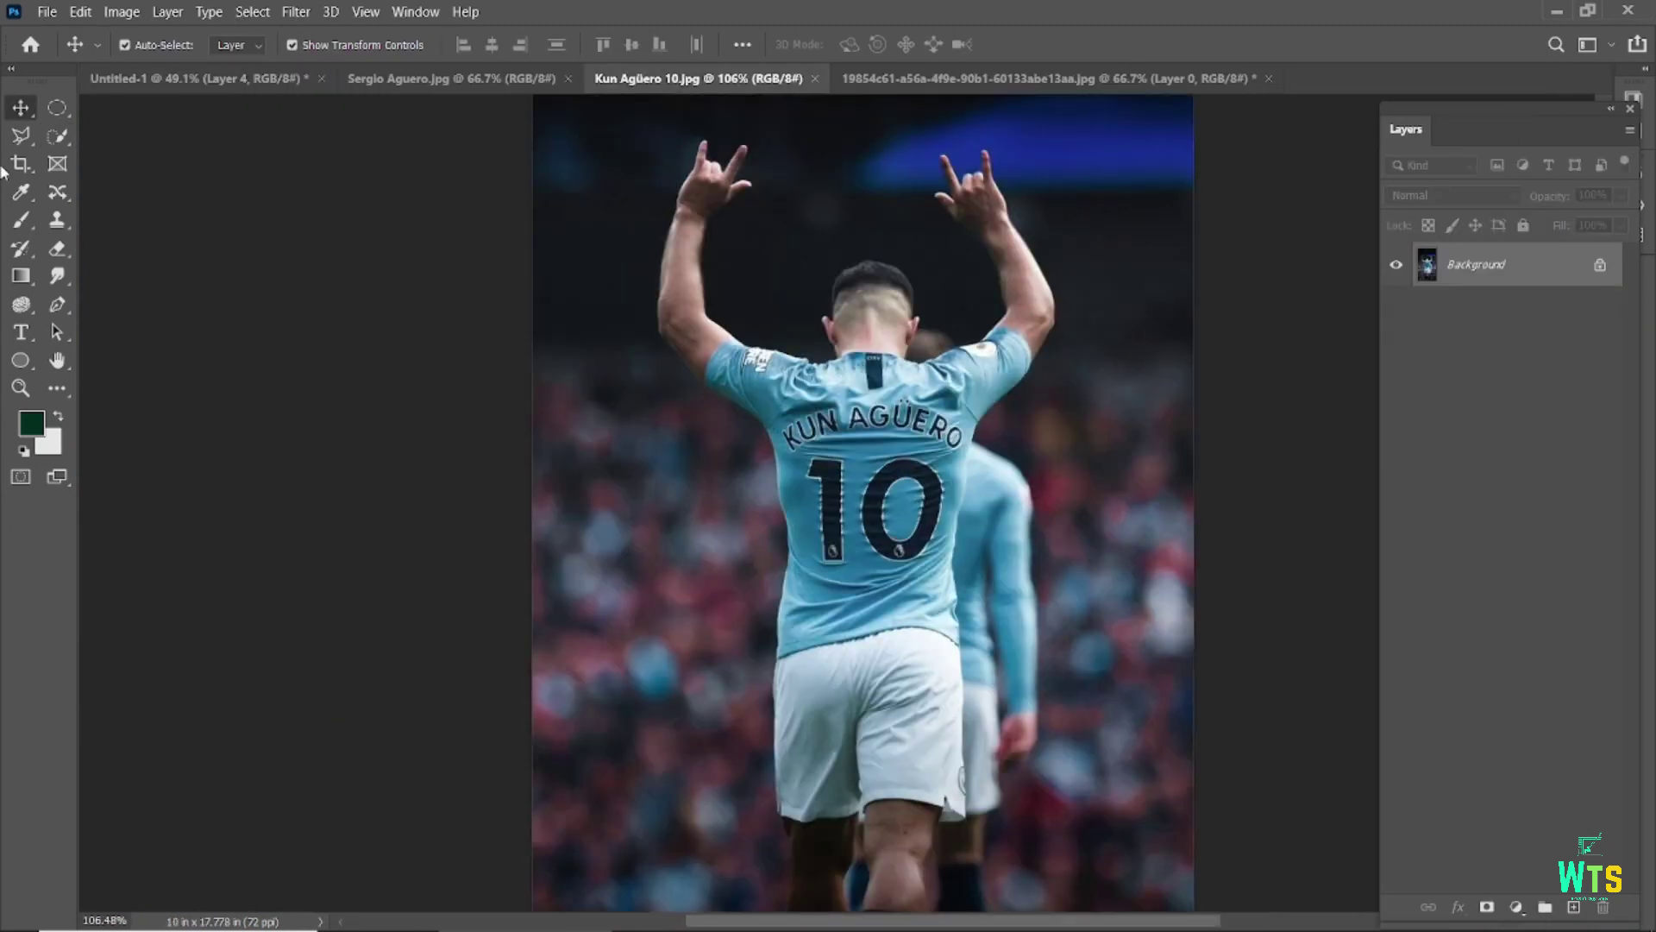
pyautogui.click(1600, 264)
pyautogui.scroll(5, 834, 329)
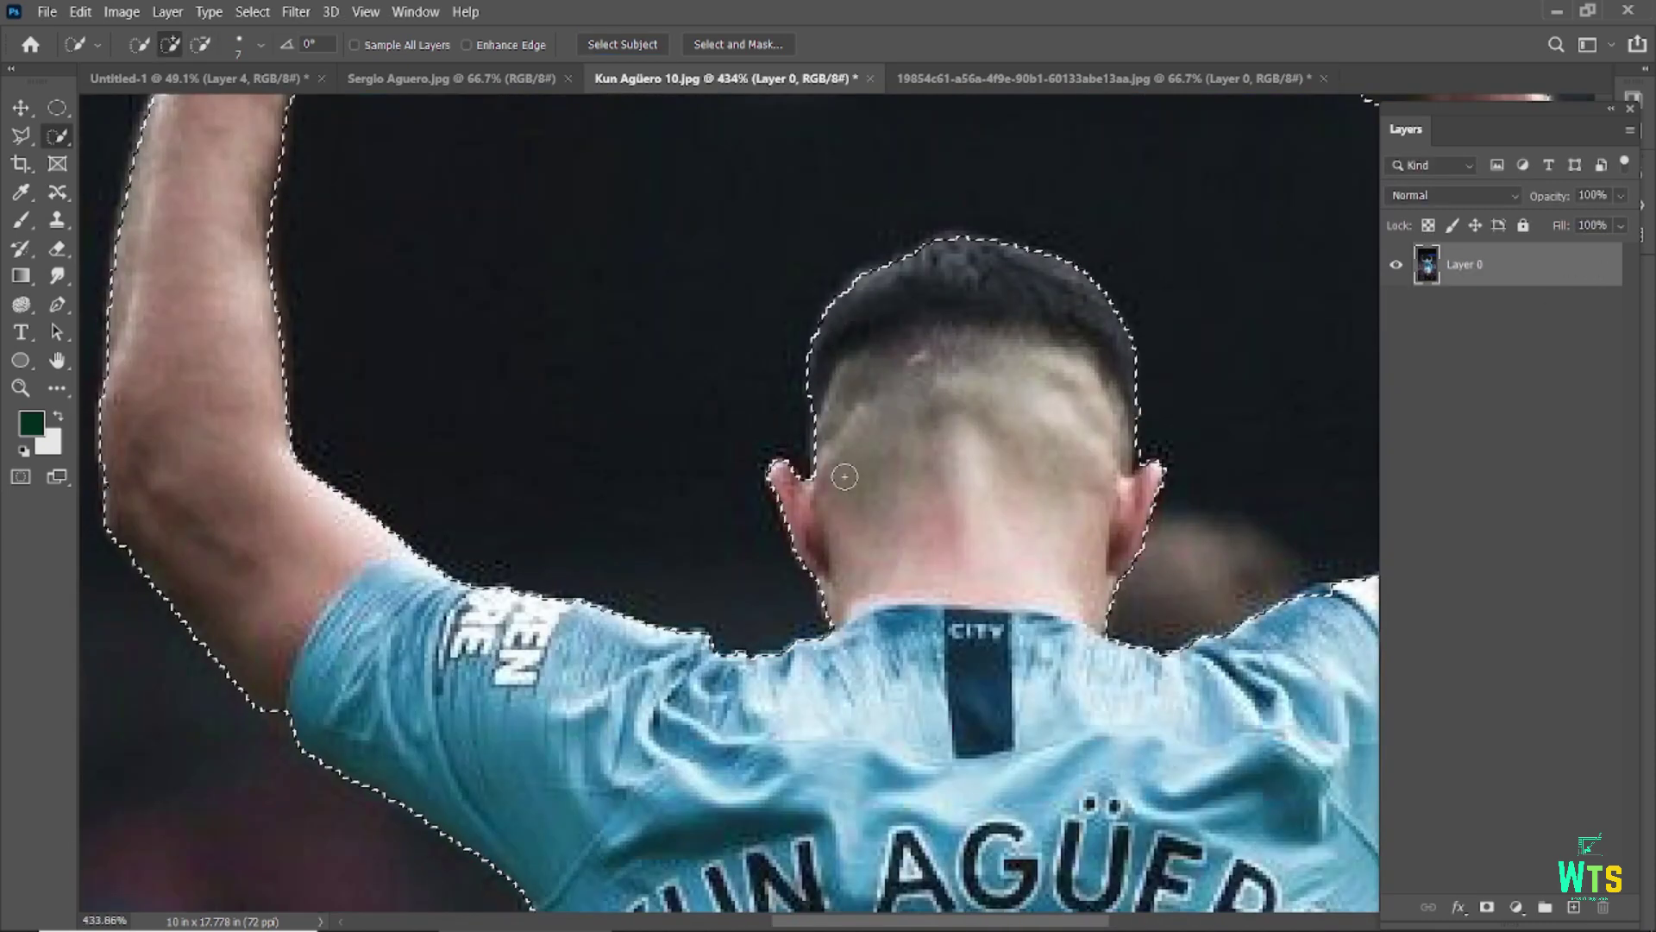
pyautogui.scroll(2, 834, 330)
pyautogui.scroll(1, 785, 188)
pyautogui.scroll(-2, 785, 188)
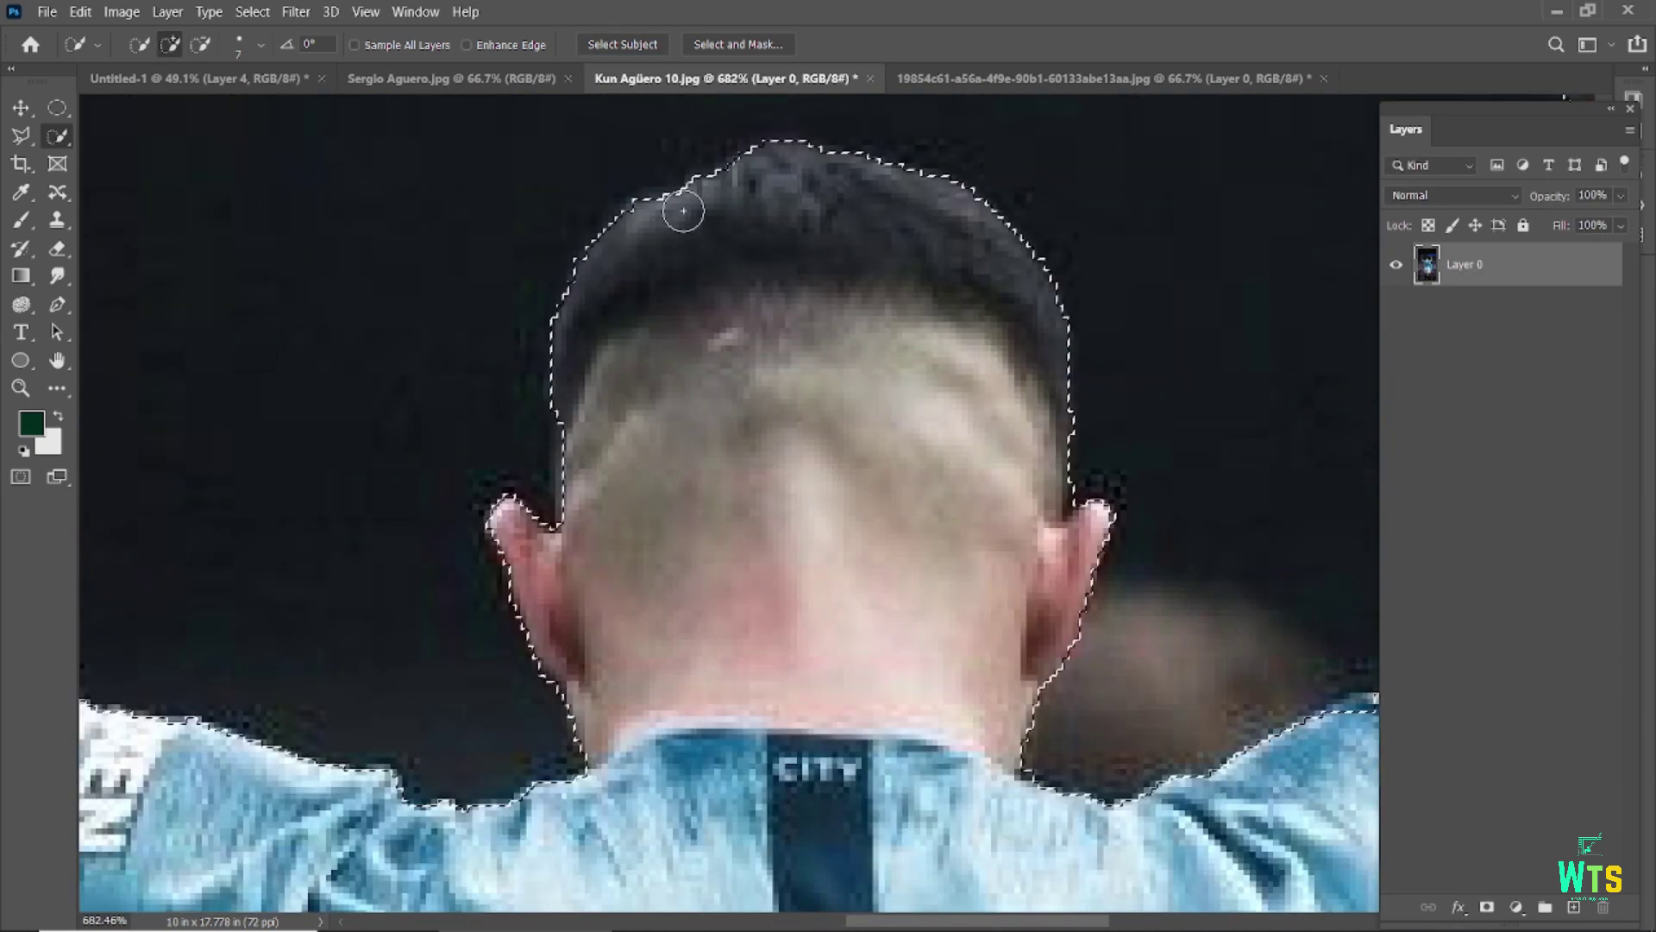
pyautogui.scroll(-2, 684, 215)
pyautogui.moveTo(895, 665); pyautogui.dragTo(836, 365)
pyautogui.scroll(-1, 837, 366)
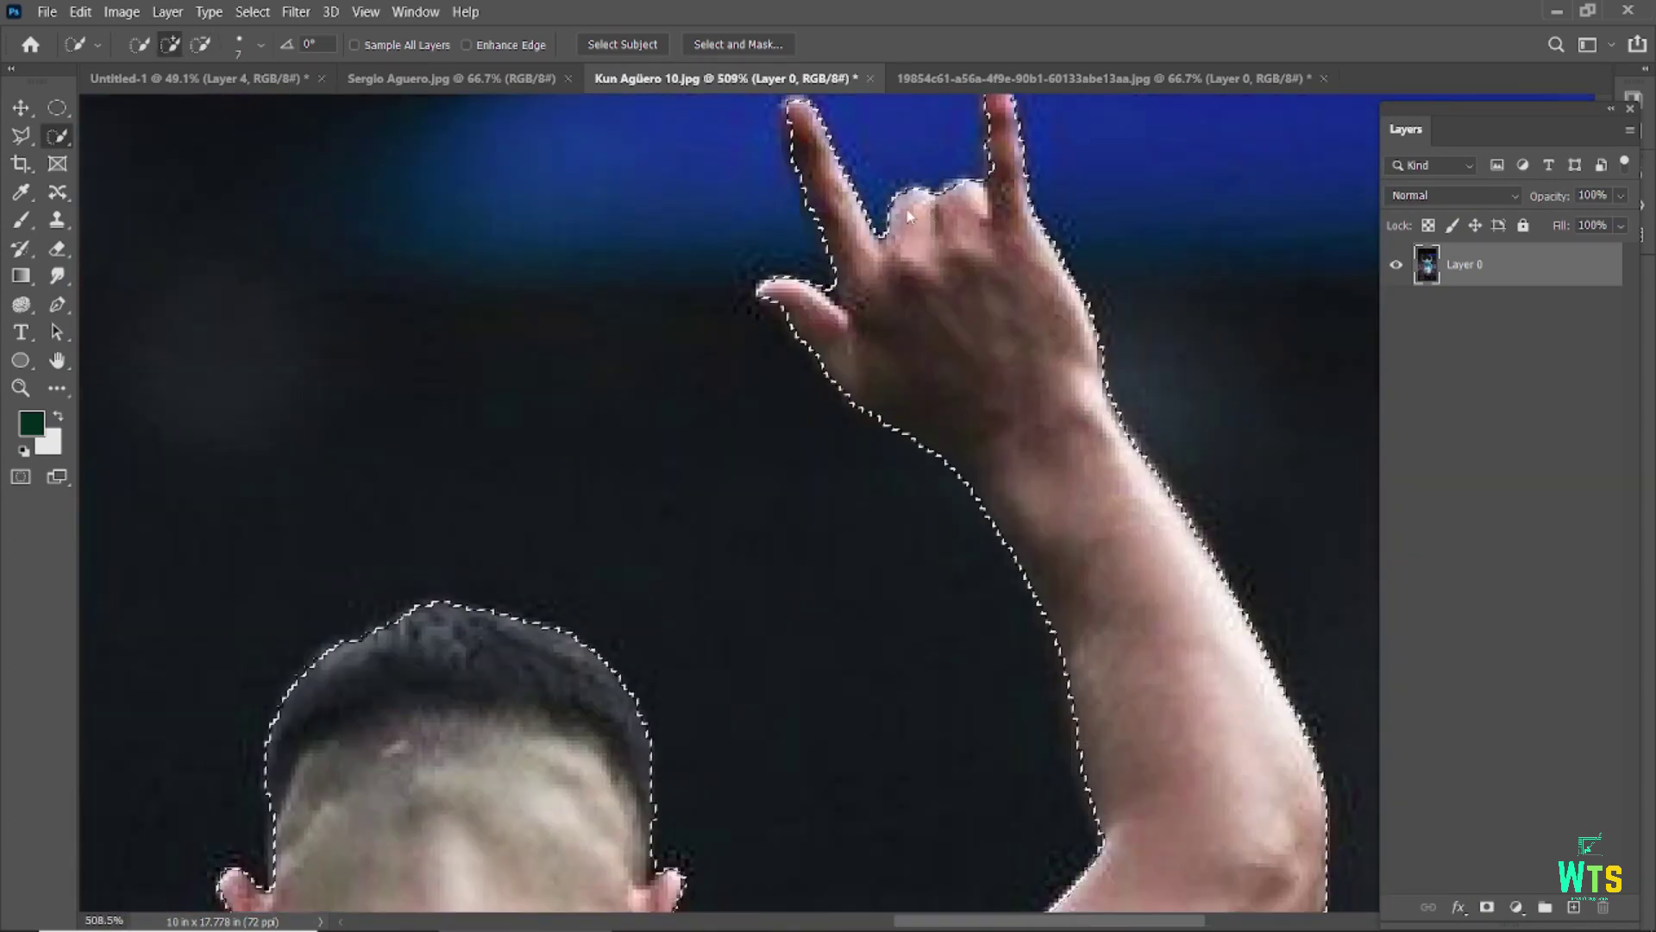
pyautogui.scroll(-2, 836, 431)
pyautogui.scroll(-2, 837, 517)
pyautogui.scroll(2, 839, 630)
# - Delete the background, carry the raised-arms cut-out into the poster, and close its photo
pyautogui.hotkey('ctrl', 'shift', 'i')
pyautogui.press('Delete')
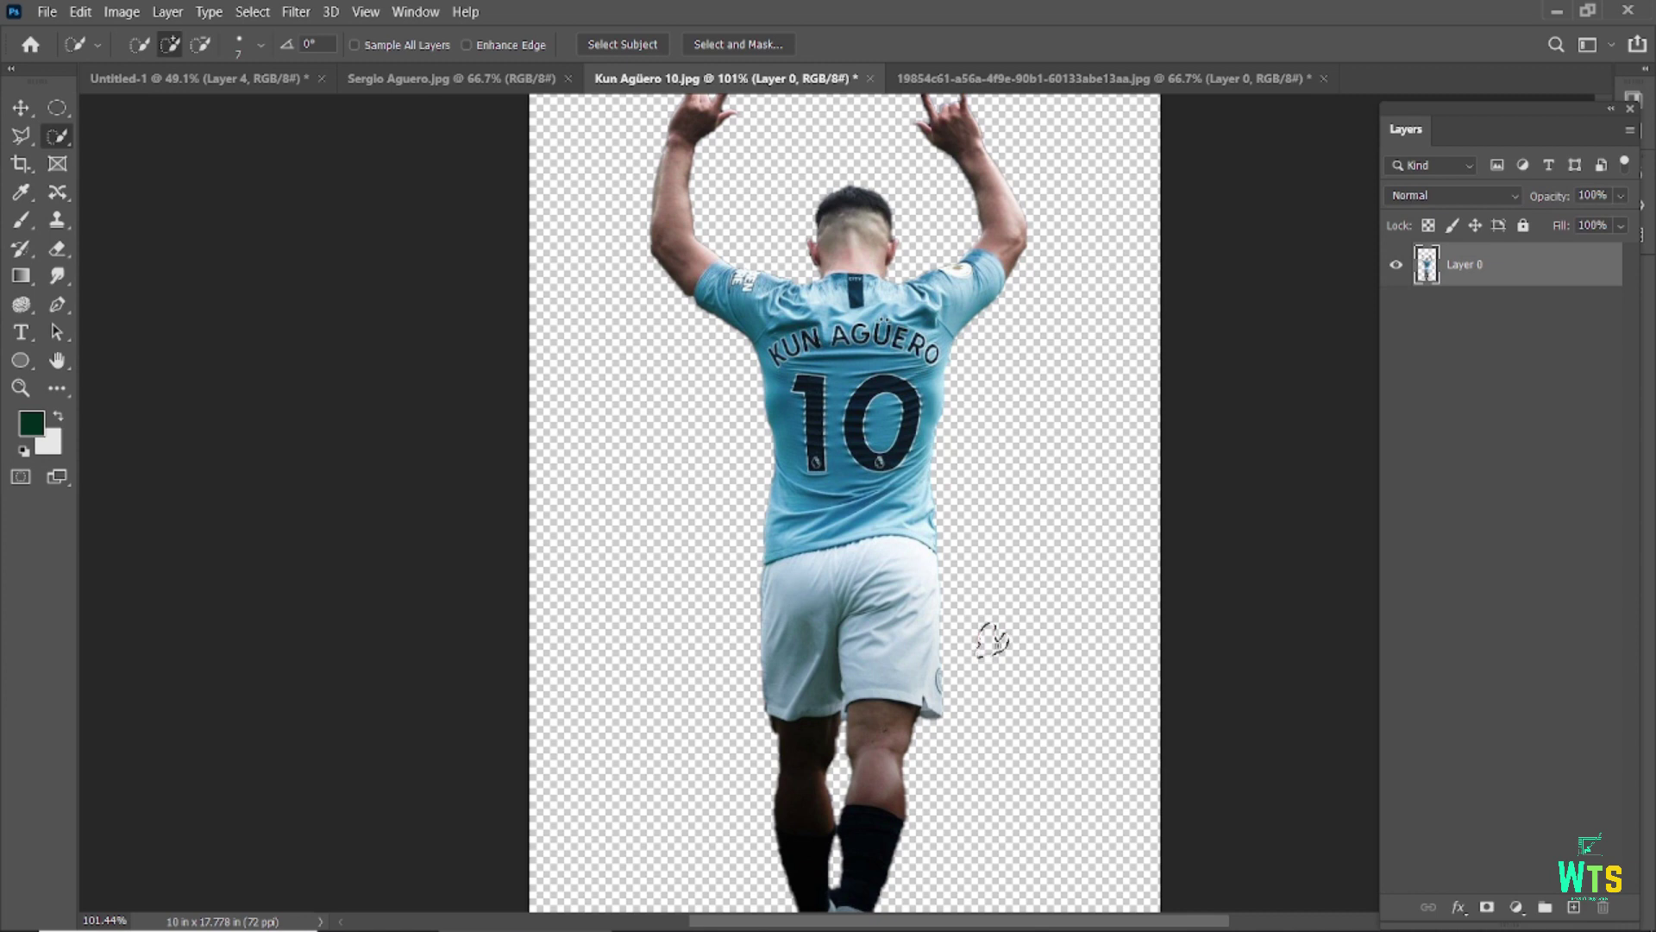
pyautogui.press('v')
pyautogui.click(684, 466)
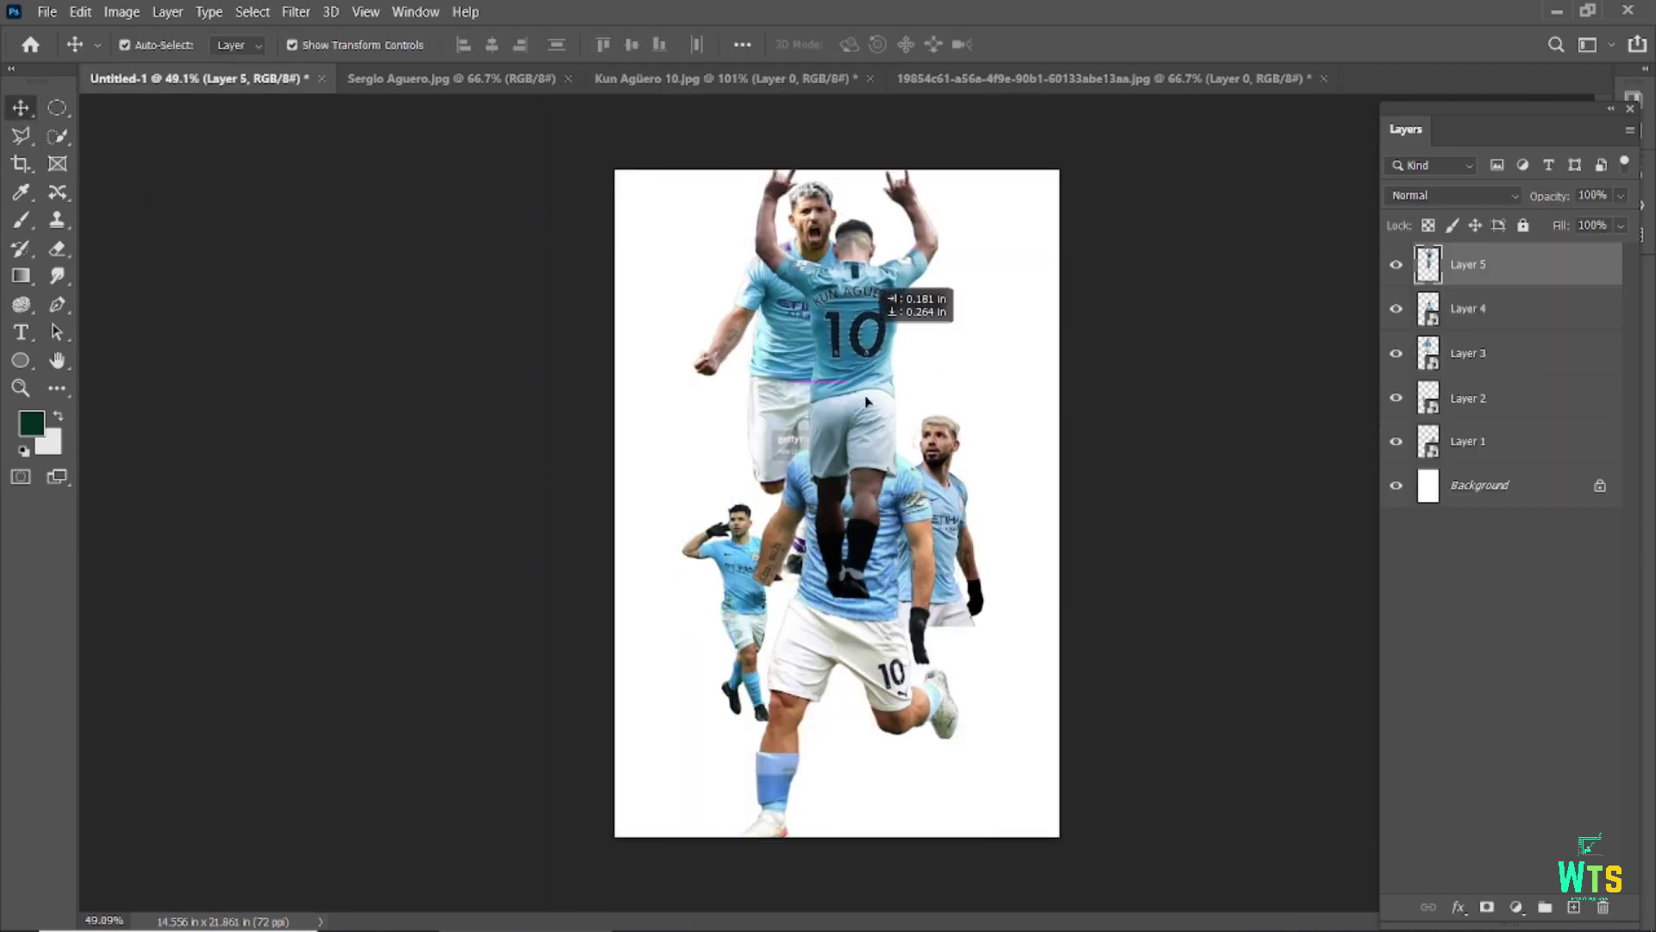
pyautogui.moveTo(576, 244); pyautogui.dragTo(880, 474)
pyautogui.click(870, 79)
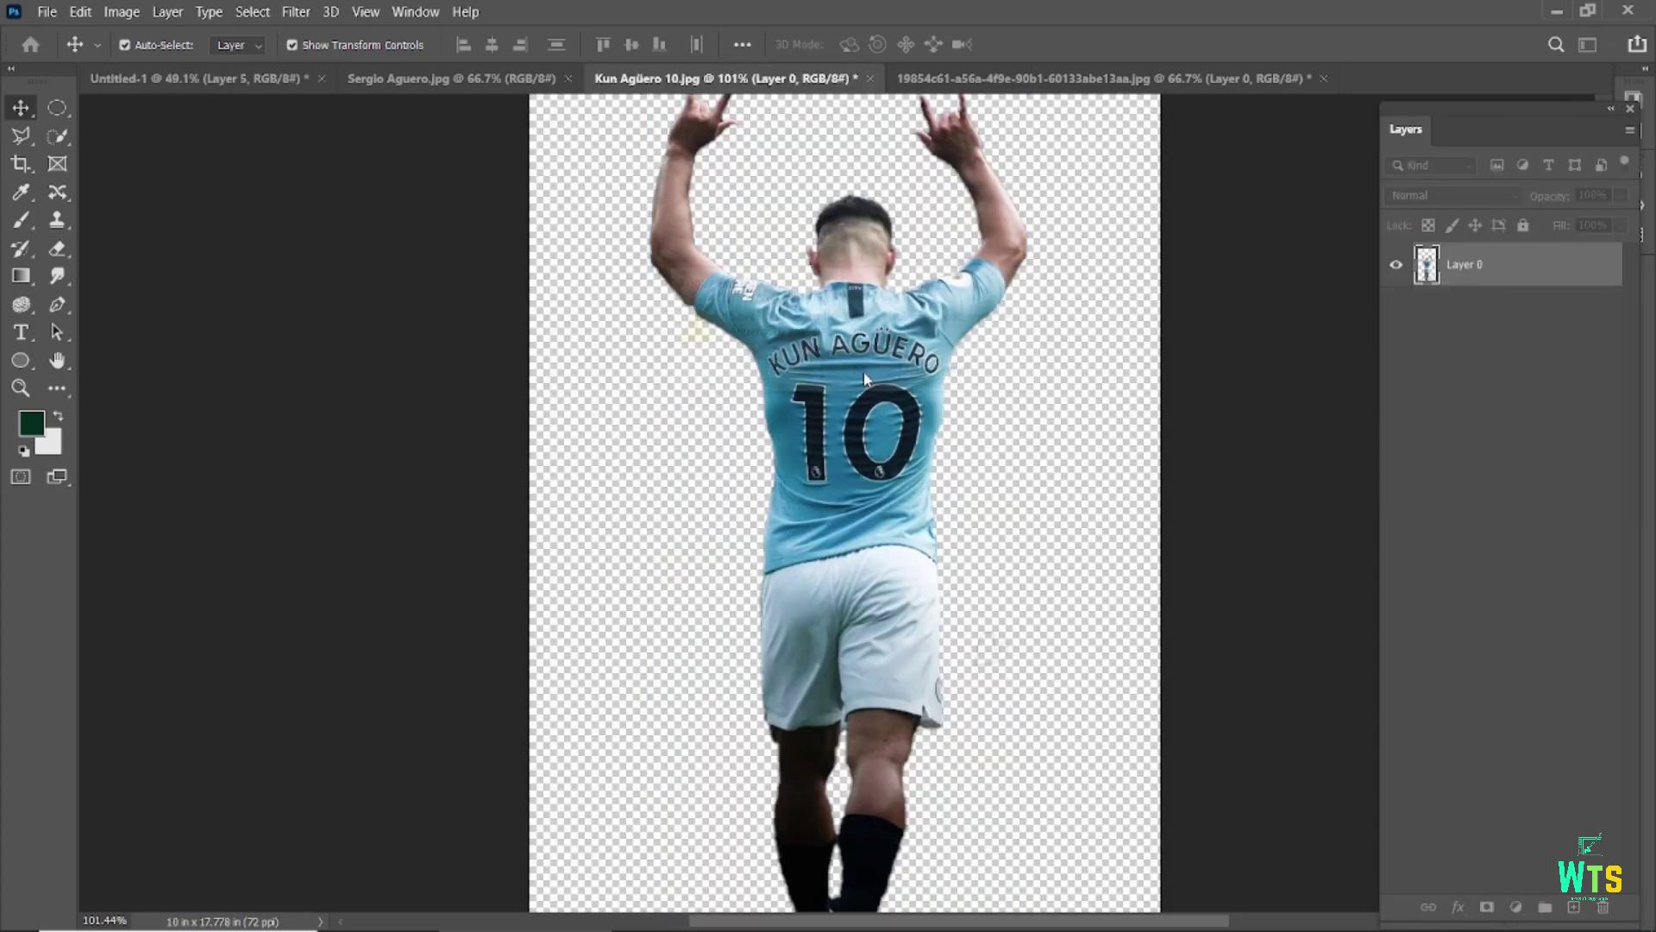
# - Select the running player, removing the background players and stray strips from the selection
pyautogui.hotkey('ctrl', '0')
pyautogui.click(57, 135)
pyautogui.click(615, 45)
pyautogui.scroll(5, 1243, 406)
pyautogui.moveTo(1243, 405); pyautogui.dragTo(1349, 361)
pyautogui.press(']')
pyautogui.press(']')
pyautogui.press(']')
pyautogui.moveTo(1223, 616); pyautogui.dragTo(1121, 727)
pyautogui.moveTo(983, 860); pyautogui.dragTo(1174, 422)
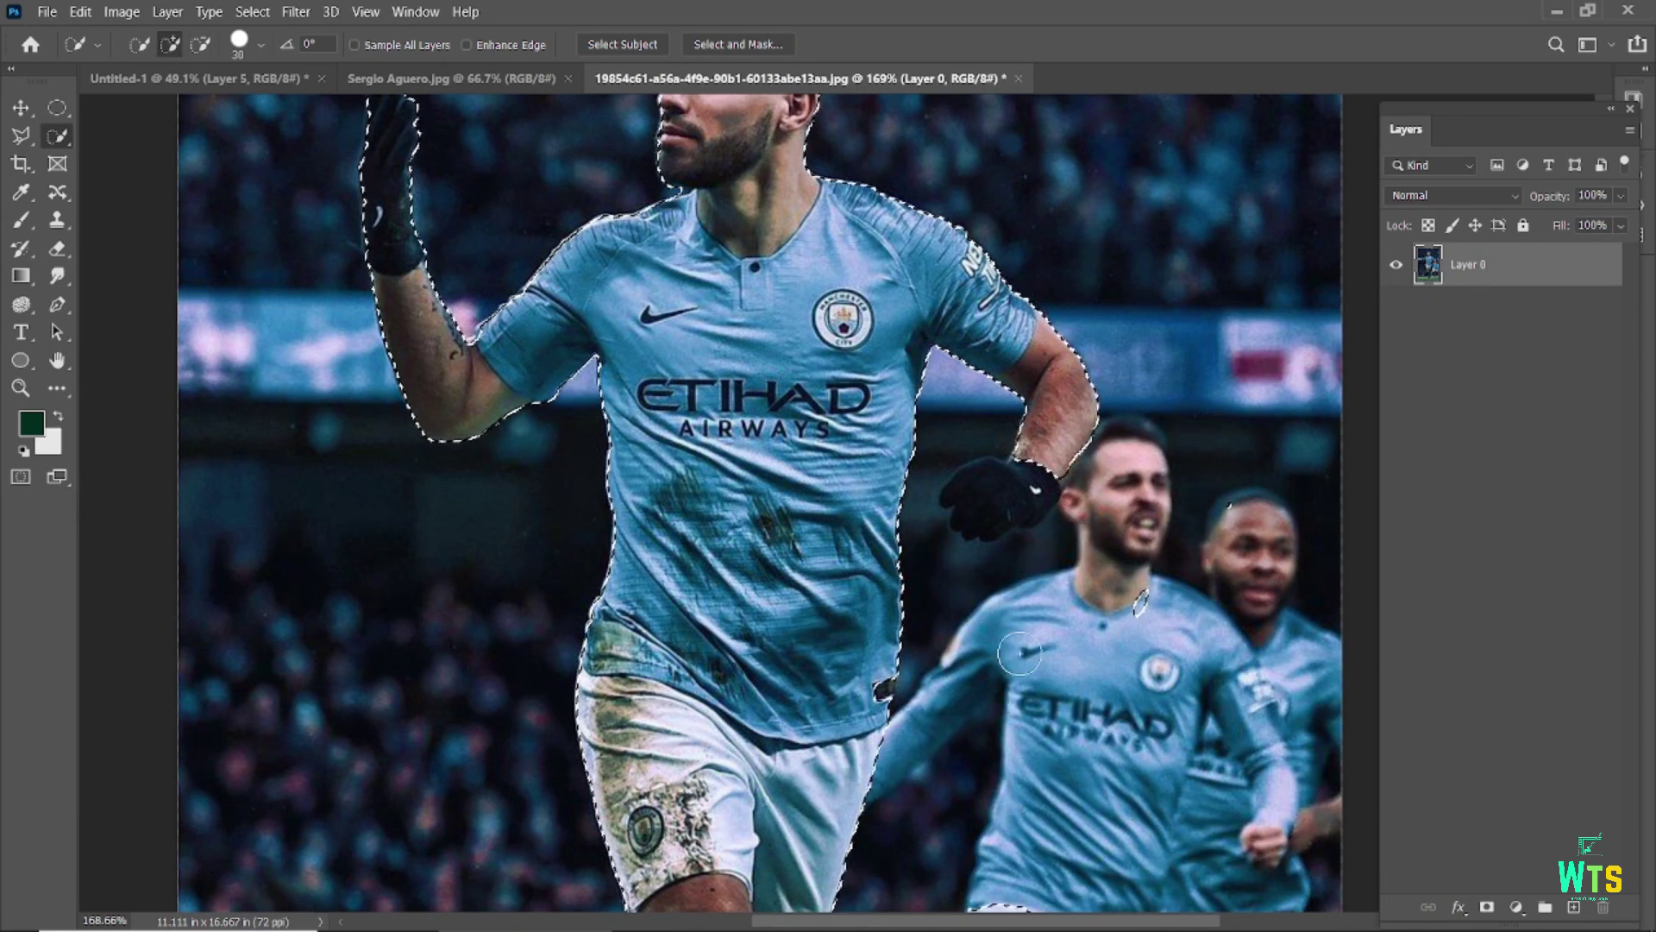
pyautogui.scroll(-6, 1020, 653)
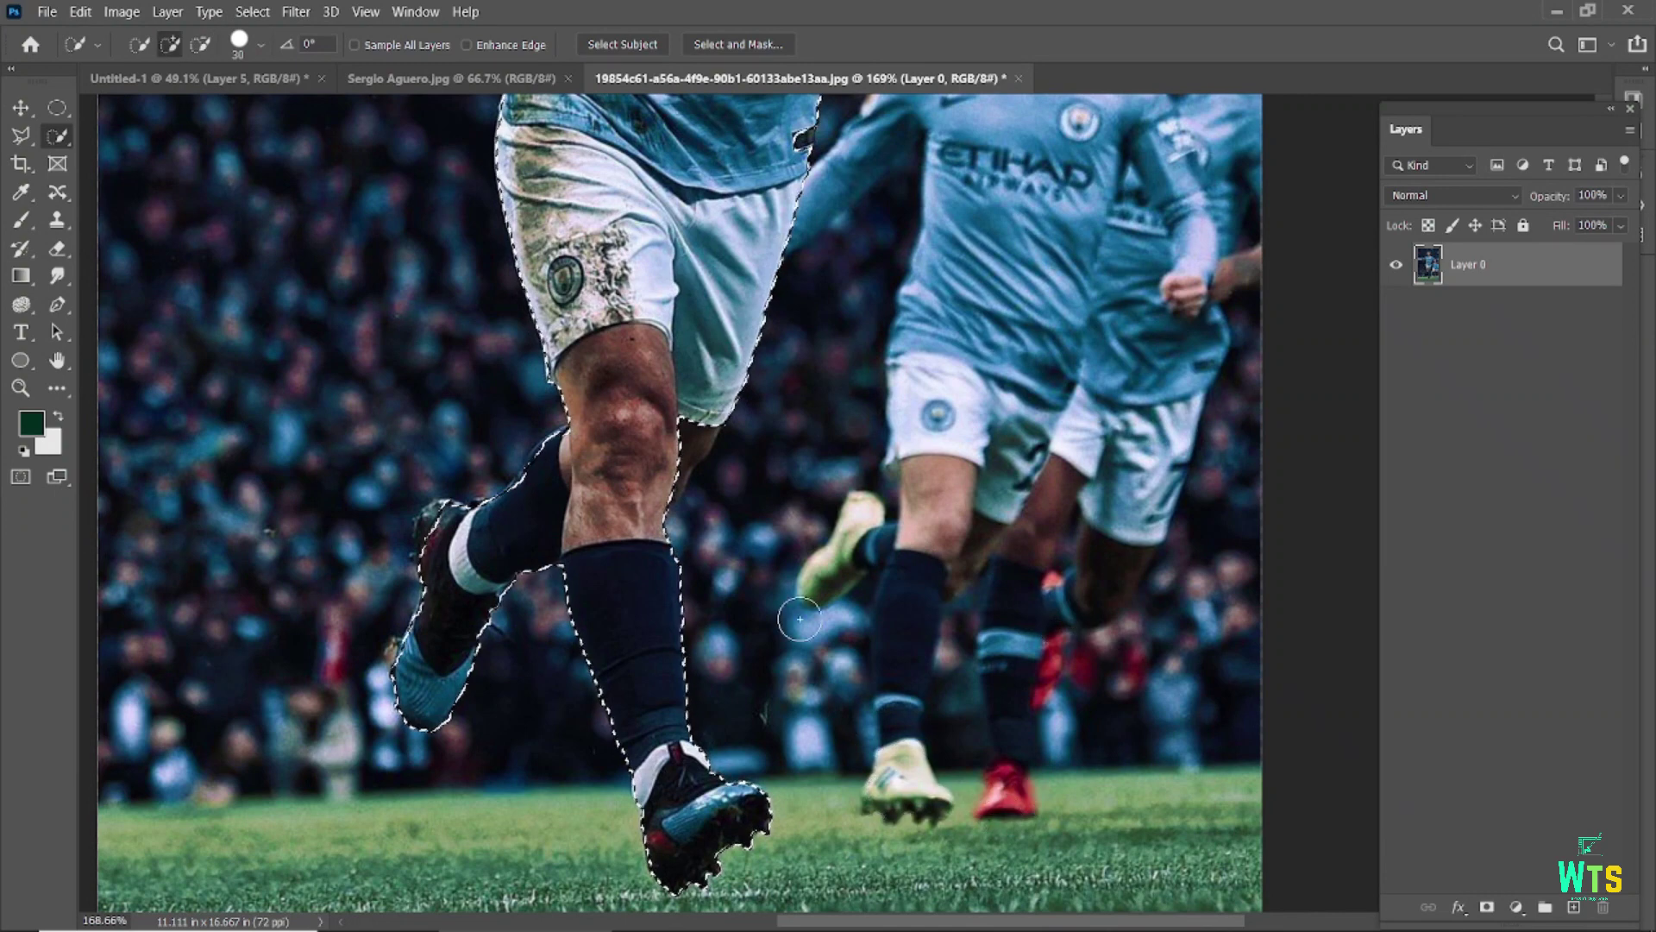
pyautogui.scroll(8, 799, 618)
pyautogui.scroll(3, 800, 518)
pyautogui.press('[')
pyautogui.press('[')
pyautogui.moveTo(961, 510); pyautogui.dragTo(694, 490)
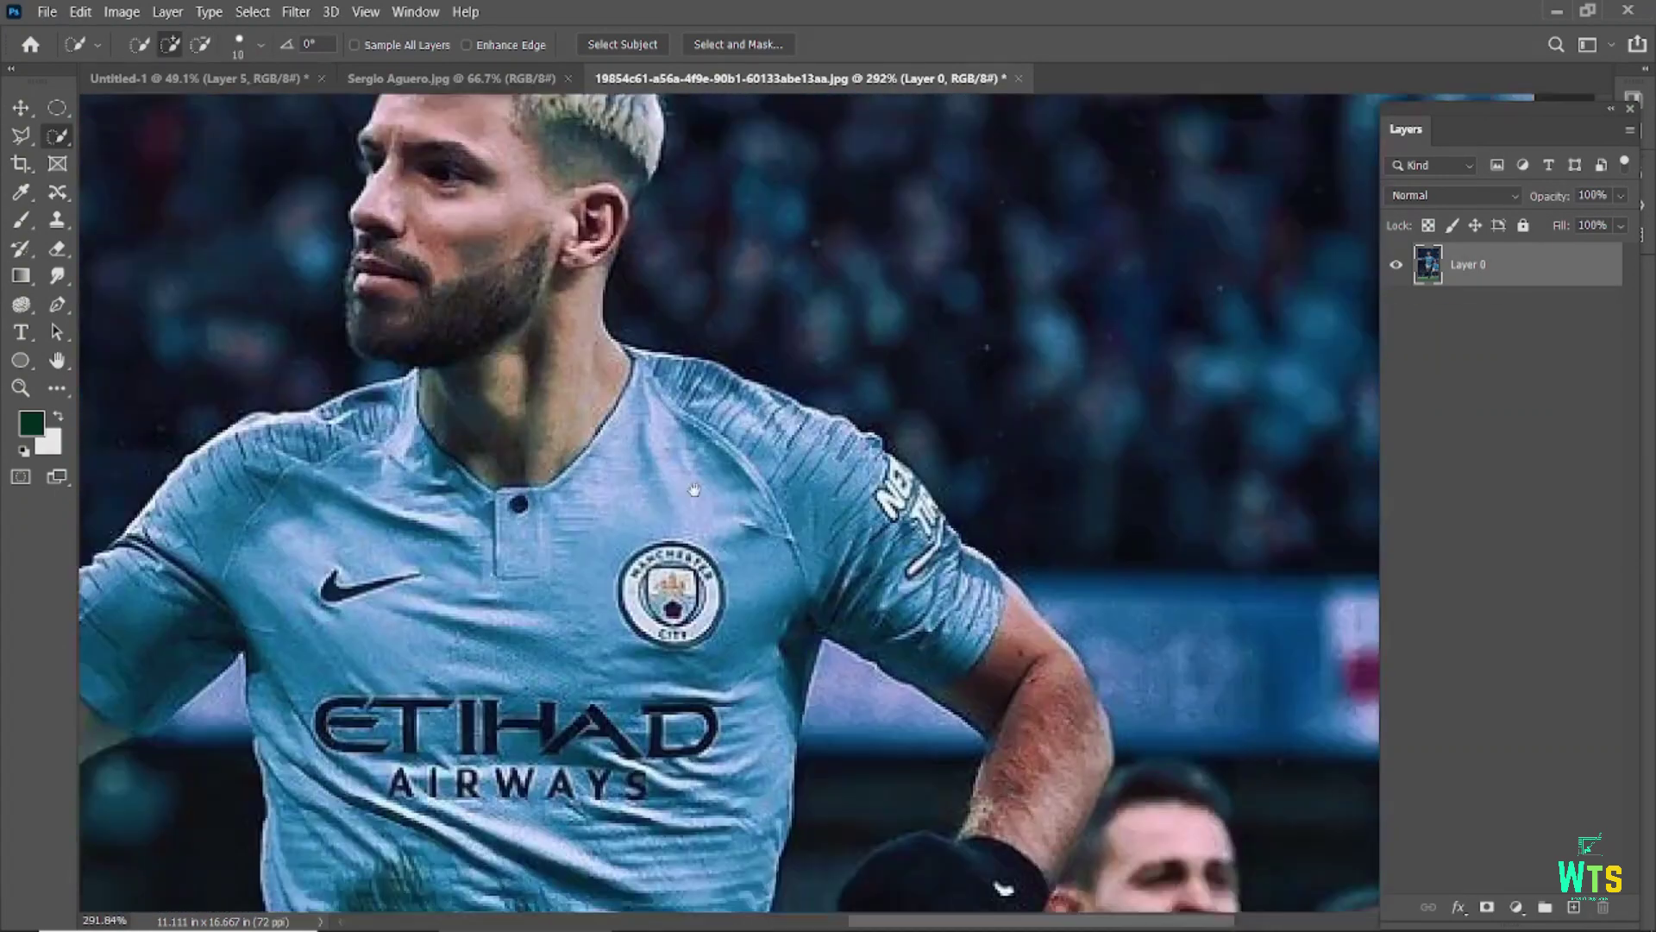
pyautogui.scroll(3, 932, 591)
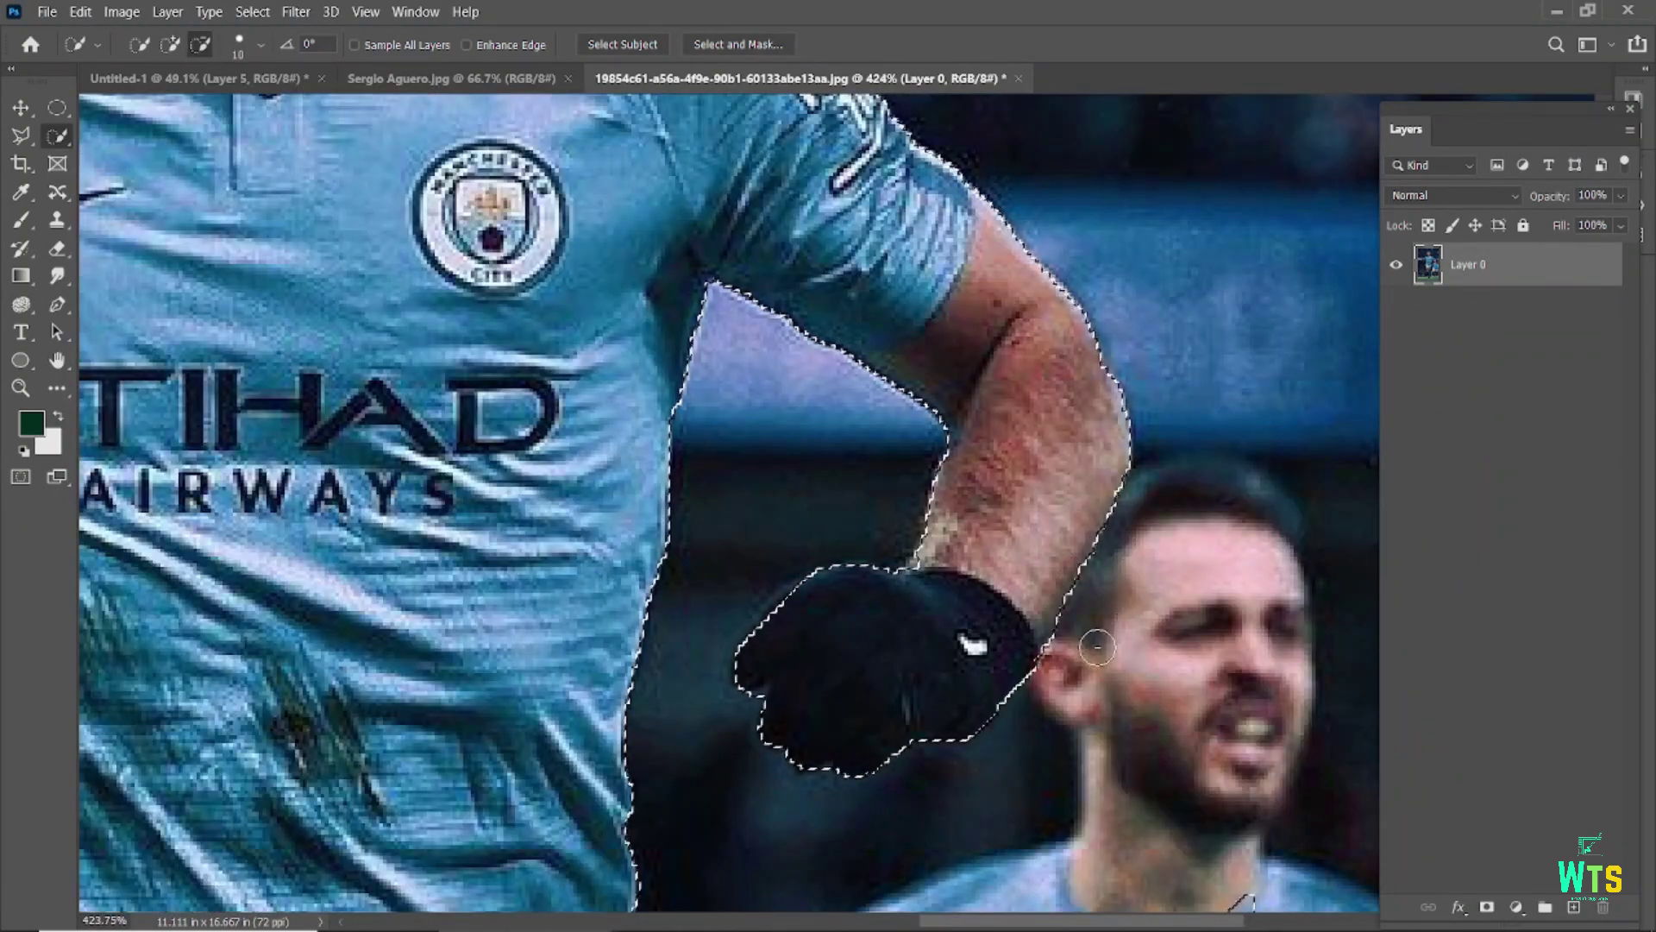
pyautogui.scroll(-5, 1096, 647)
pyautogui.scroll(-4, 863, 561)
# - Delete the running player's background, erase the edges, and add a dark green backdrop layer beneath
pyautogui.hotkey('ctrl', 'shift', 'i')
pyautogui.press('Delete')
pyautogui.hotkey('ctrl', 'd')
pyautogui.press('e')
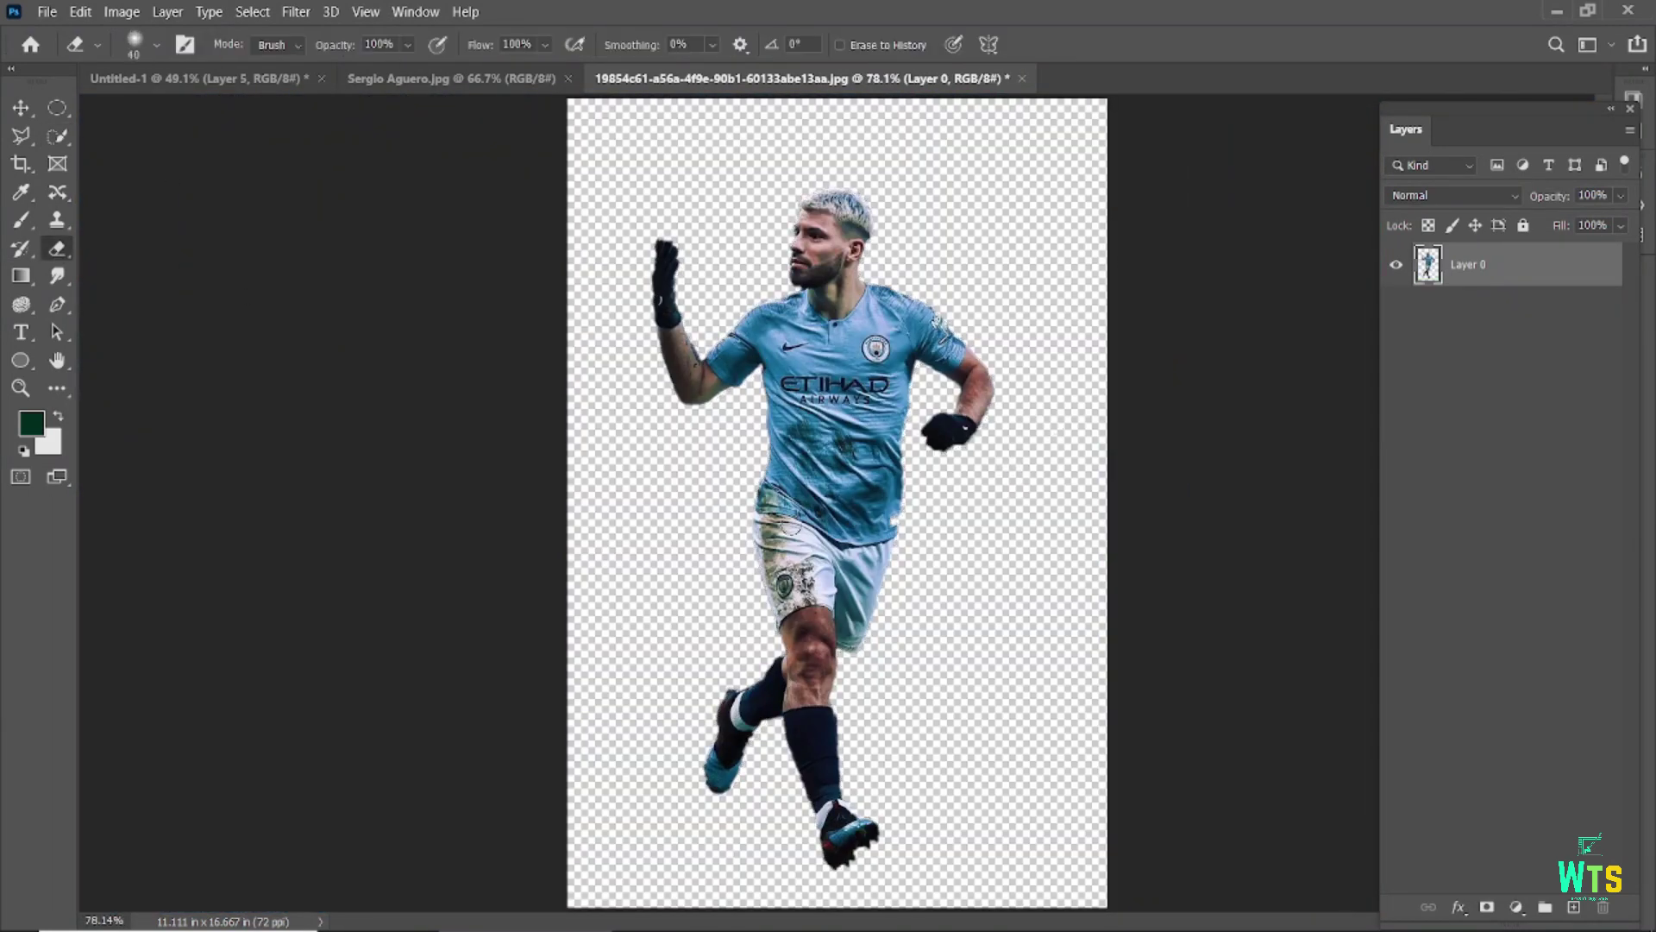
pyautogui.hotkey('ctrl', '[')
pyautogui.hotkey('alt', 'BackSpace')
pyautogui.press('v')
pyautogui.click(810, 372)
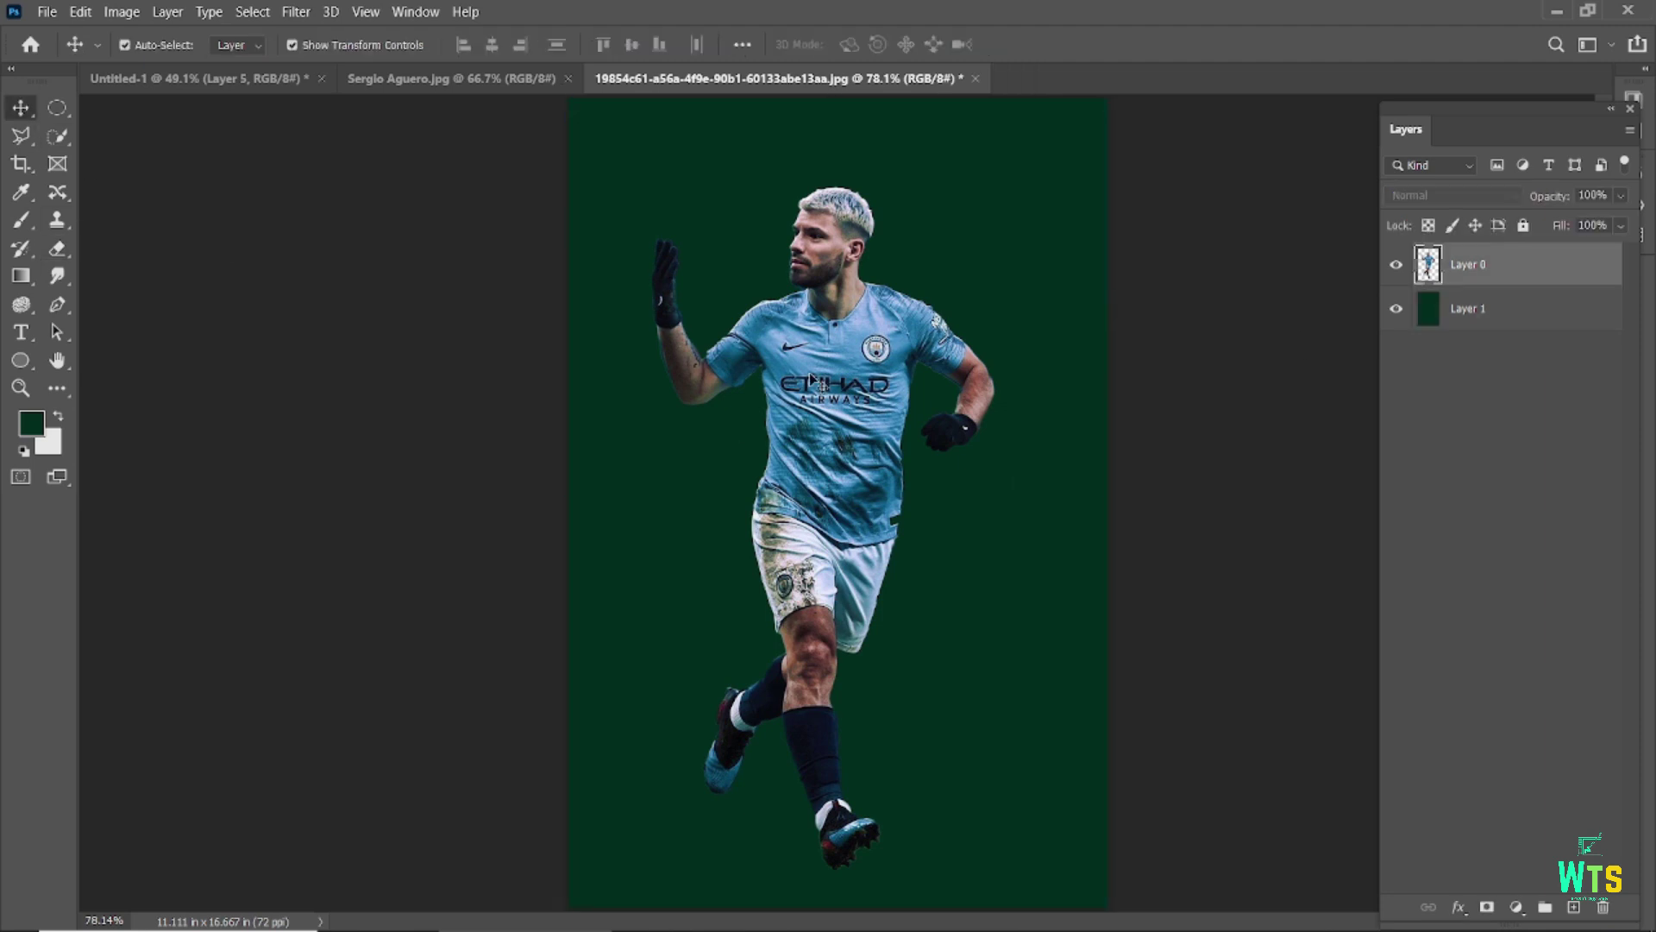
# - In the poster, shrink and lower the upper-left player, then reposition the small running player on top
pyautogui.click(182, 79)
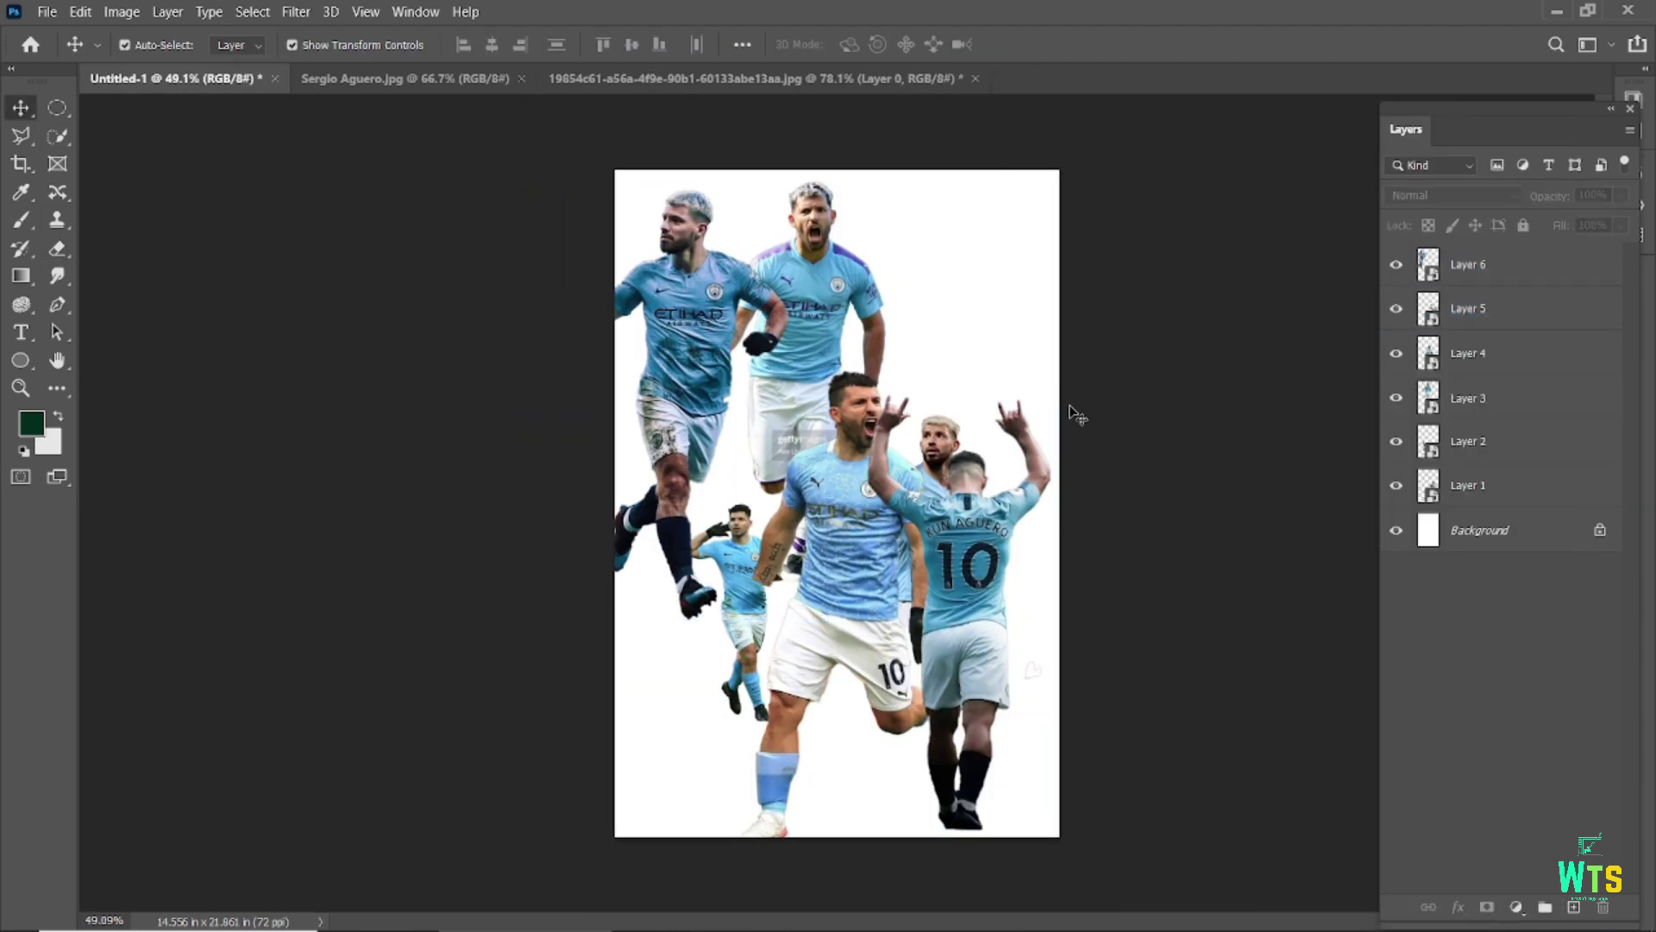
pyautogui.moveTo(929, 345); pyautogui.dragTo(968, 490)
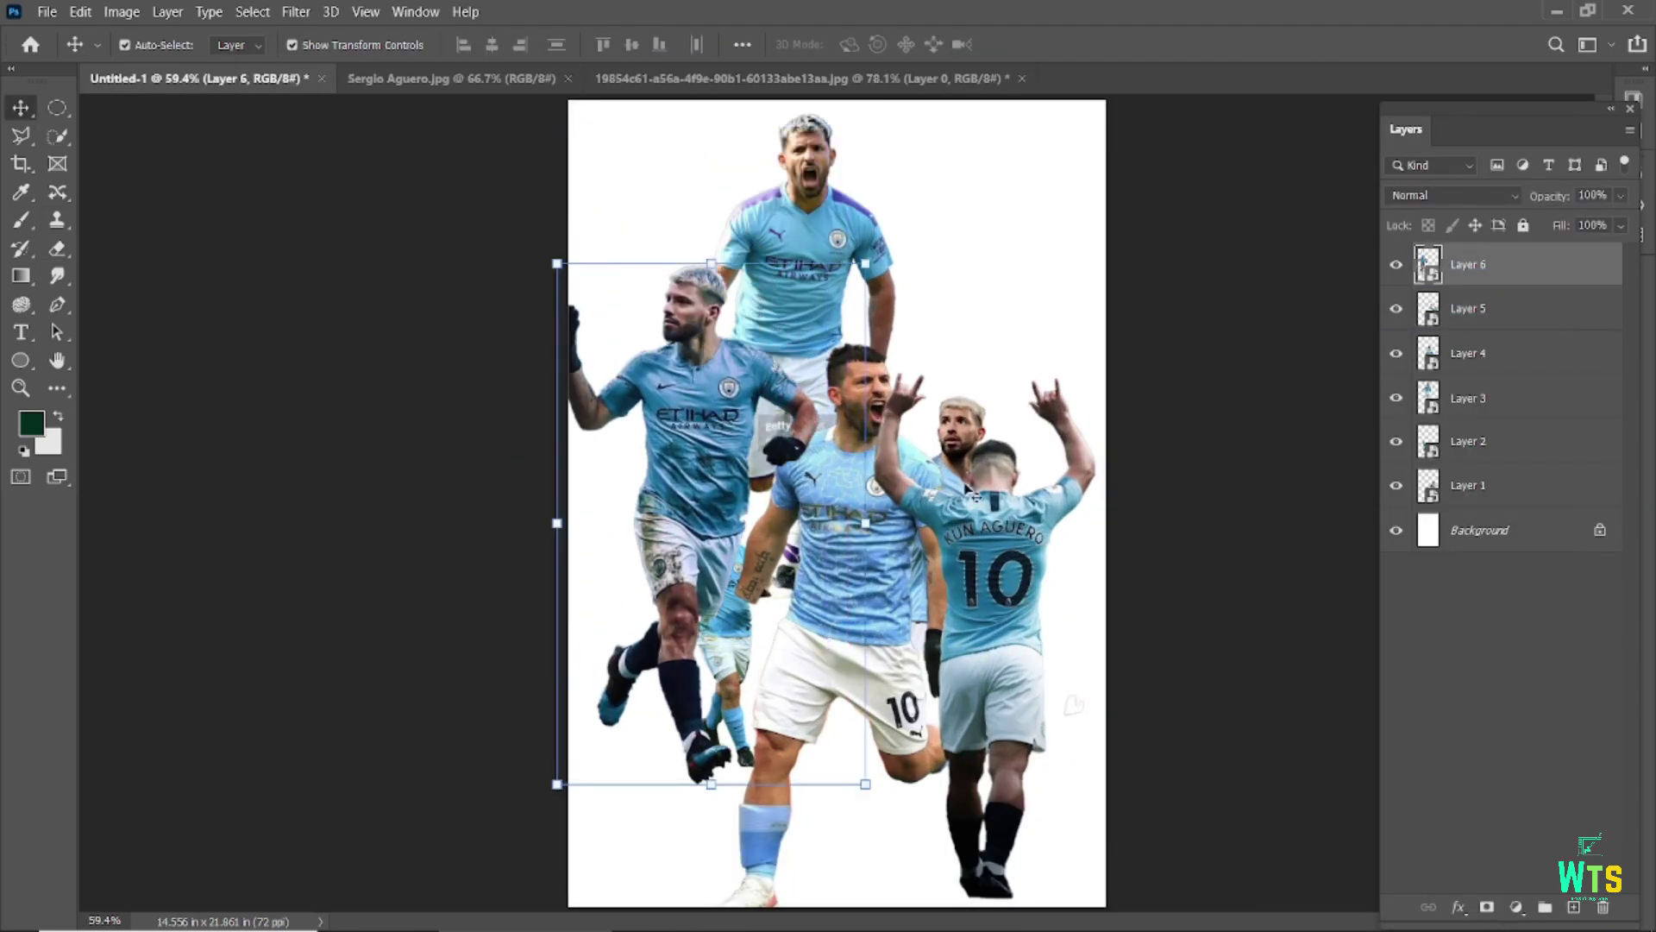
pyautogui.moveTo(865, 263); pyautogui.dragTo(806, 336)
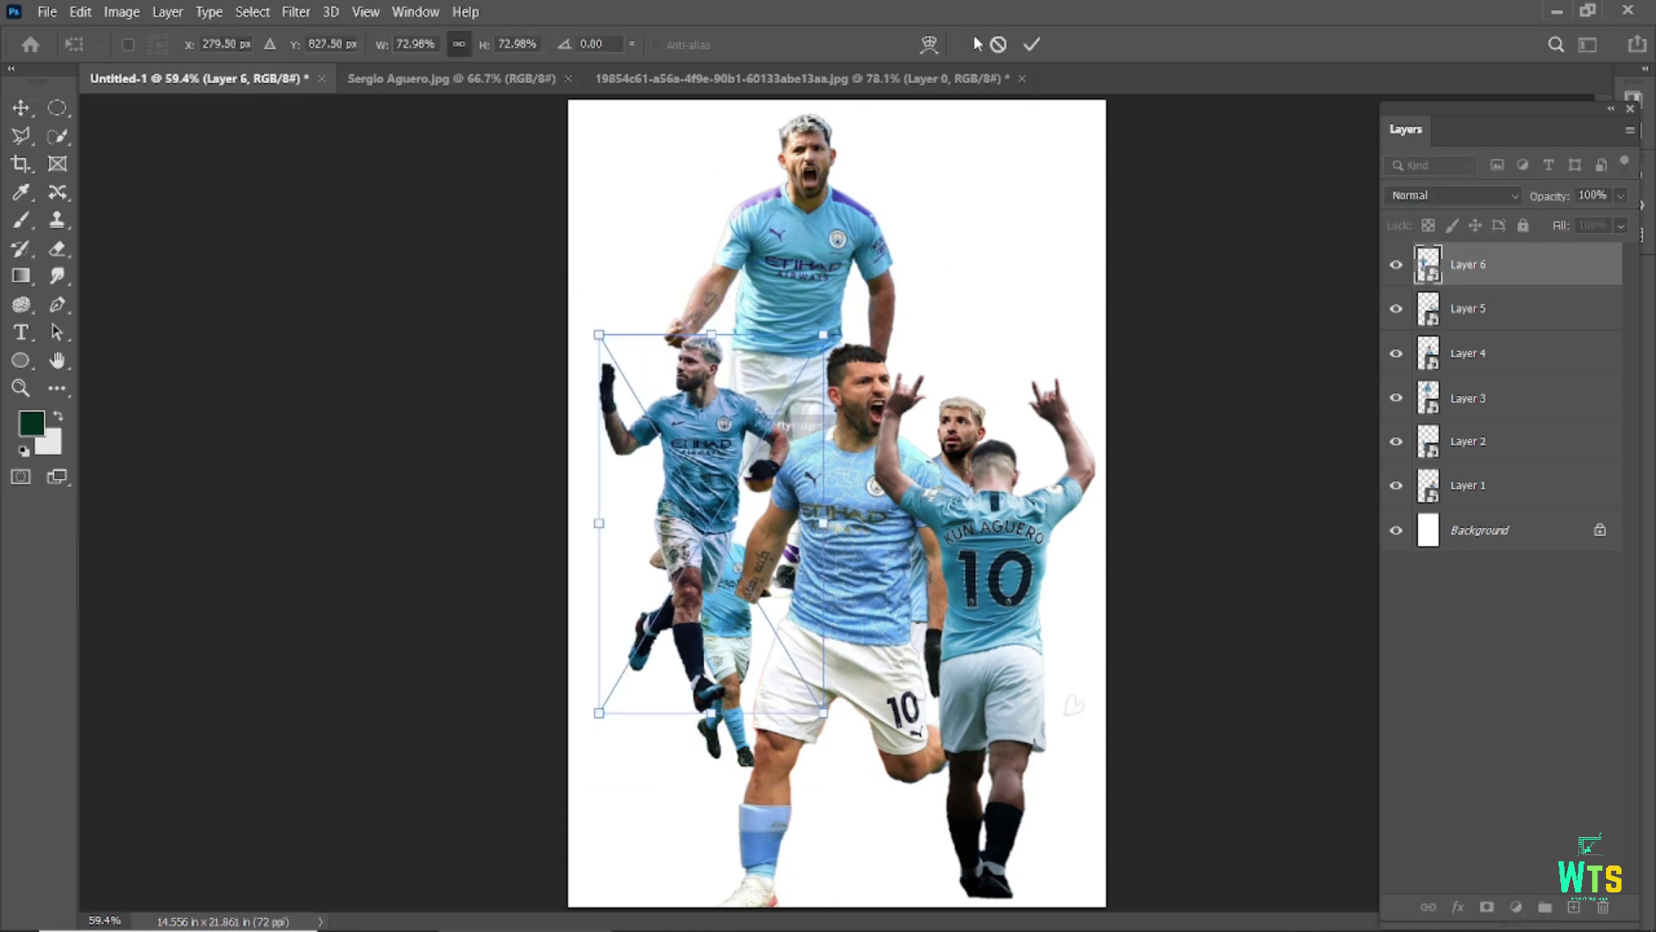
pyautogui.press('Return')
pyautogui.moveTo(779, 615); pyautogui.dragTo(737, 738)
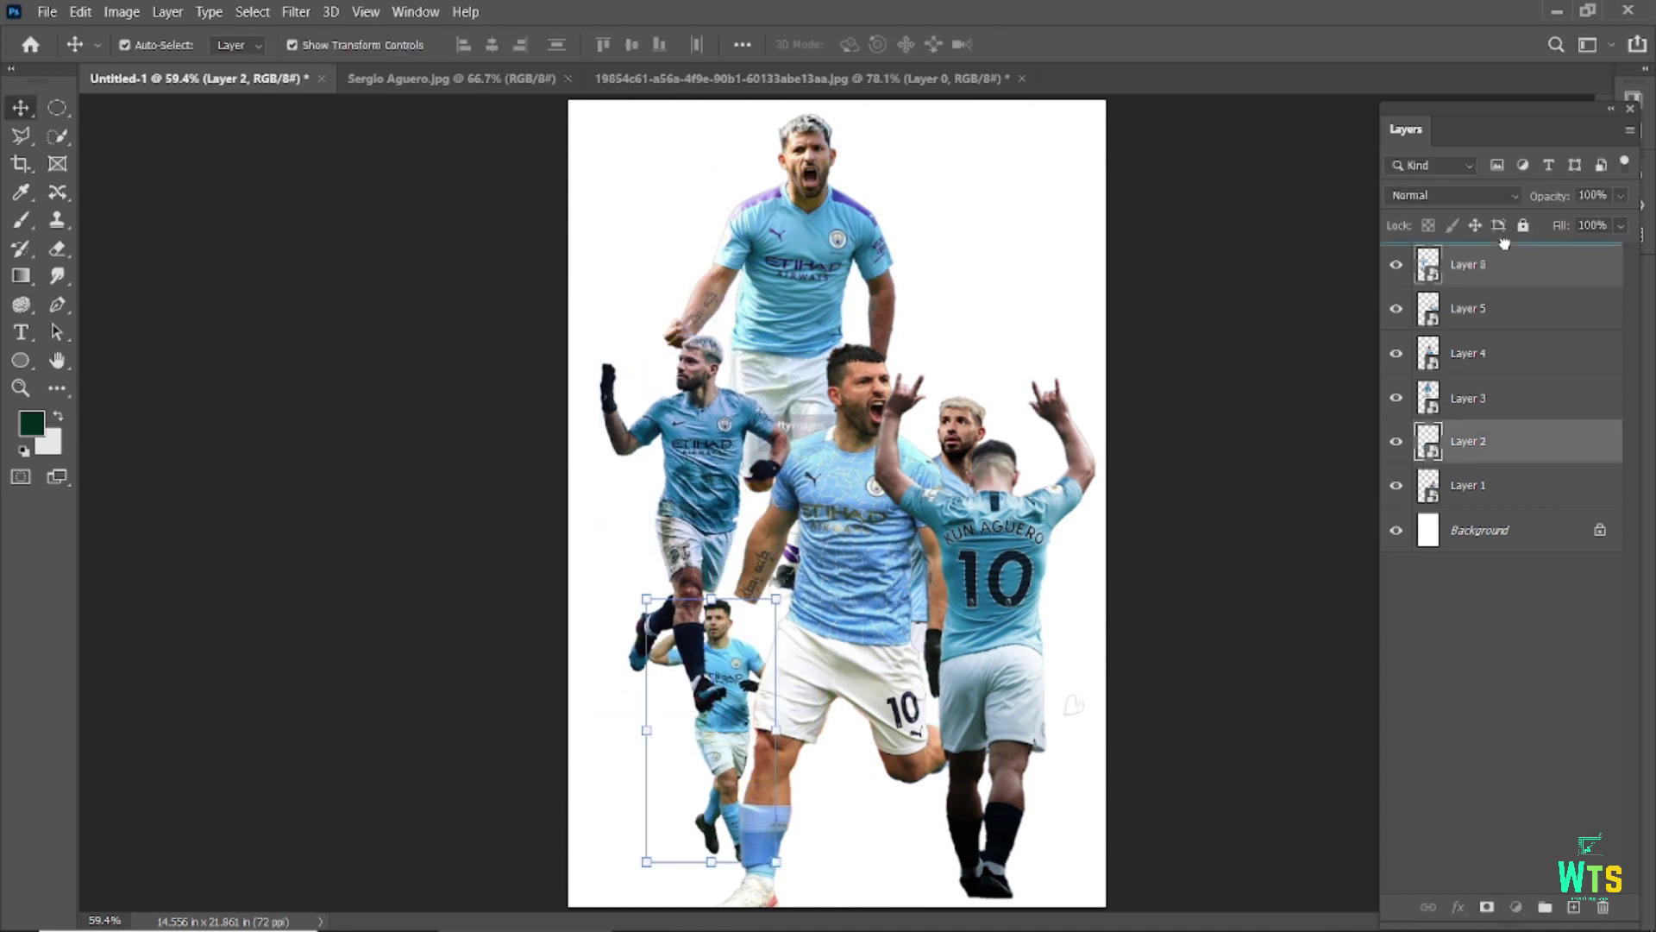
pyautogui.moveTo(1505, 243); pyautogui.dragTo(1505, 250)
pyautogui.moveTo(716, 690); pyautogui.dragTo(712, 565)
pyautogui.click(1195, 431)
# - Lower the large central player and raise the raised-arms player, shrinking it to about 75%
pyautogui.click(828, 266)
pyautogui.moveTo(906, 552); pyautogui.dragTo(906, 677)
pyautogui.click(1212, 410)
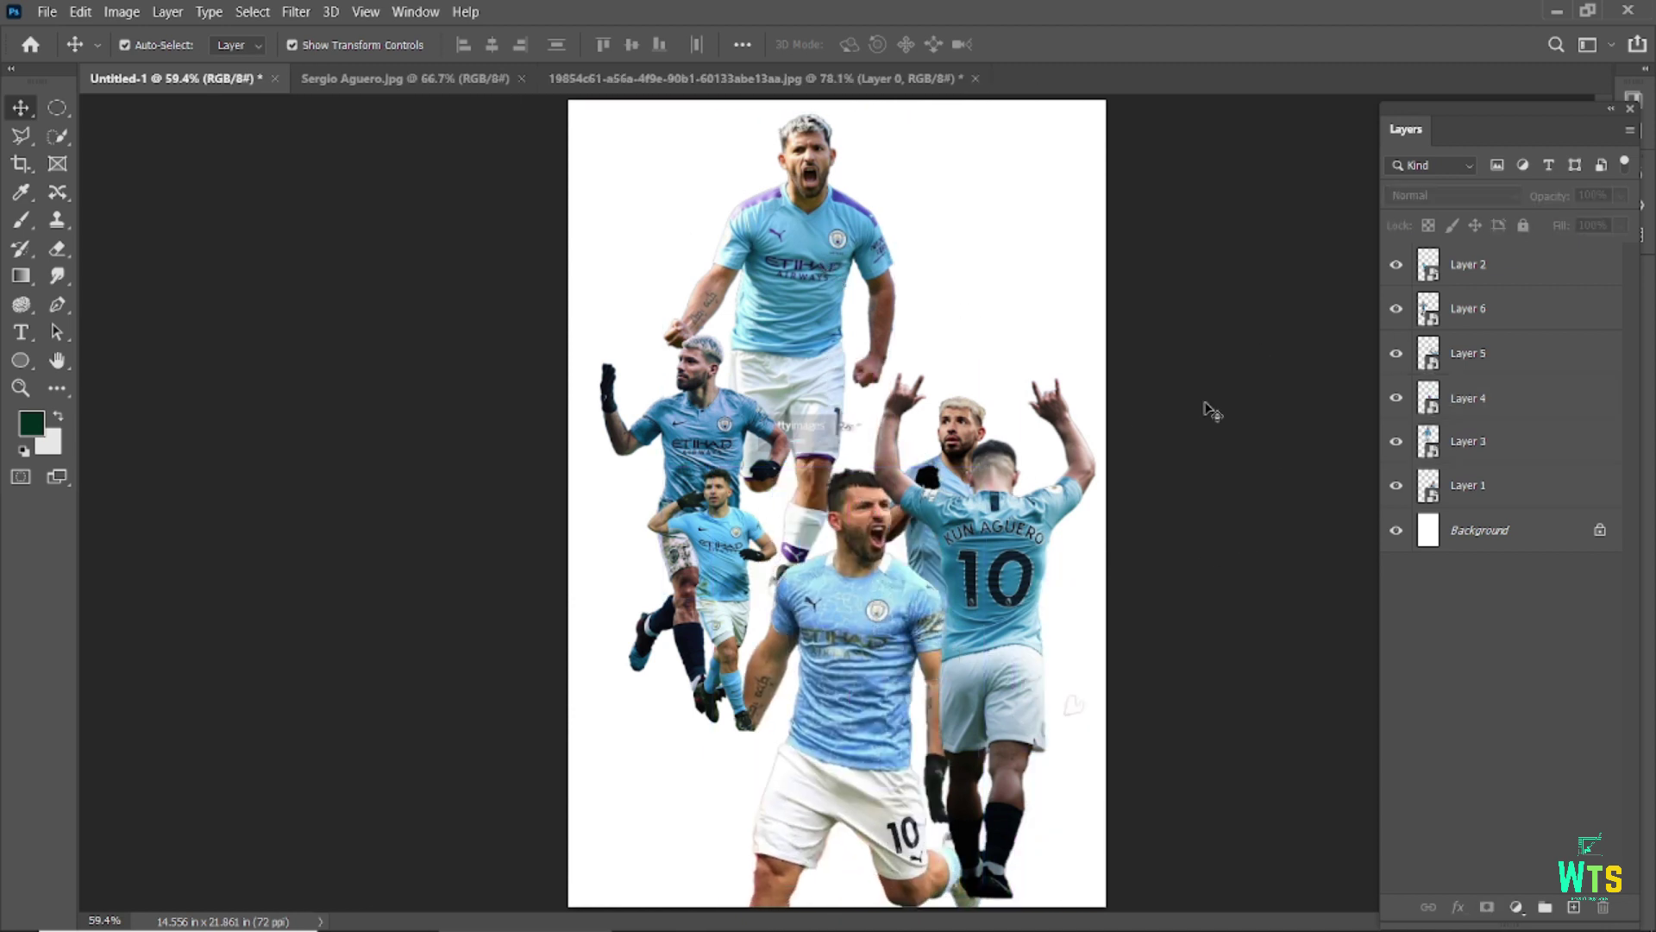
pyautogui.moveTo(949, 440); pyautogui.dragTo(693, 288)
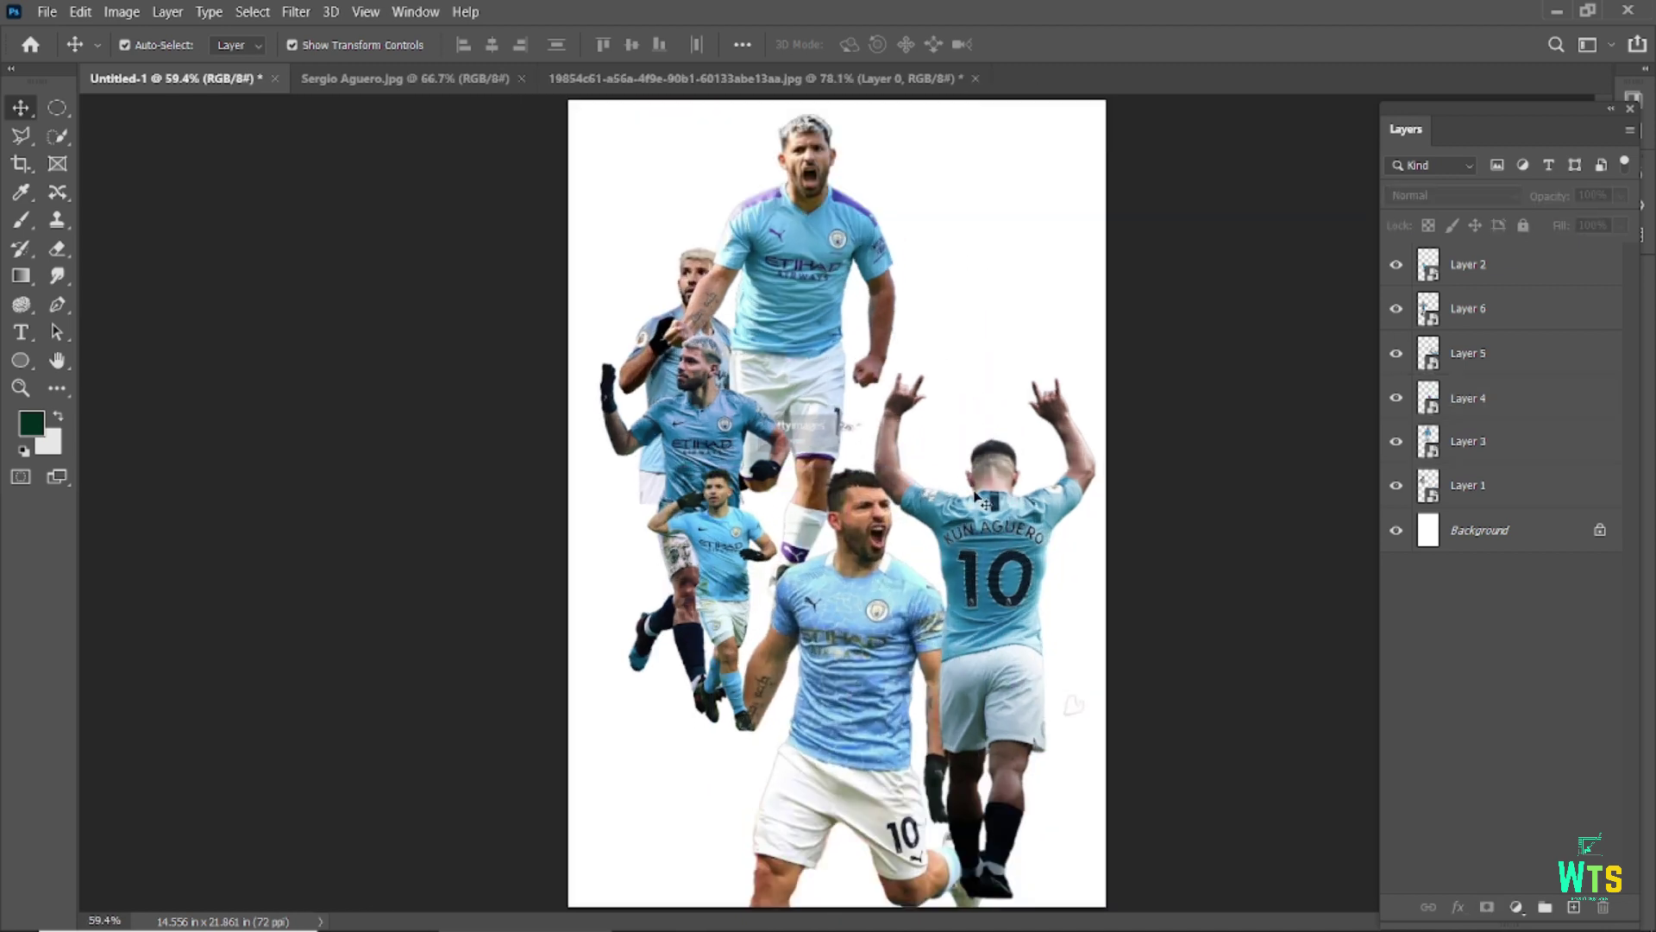
pyautogui.moveTo(979, 500); pyautogui.dragTo(1014, 247)
pyautogui.hotkey('ctrl', 't')
pyautogui.moveTo(1132, 120); pyautogui.dragTo(1070, 250)
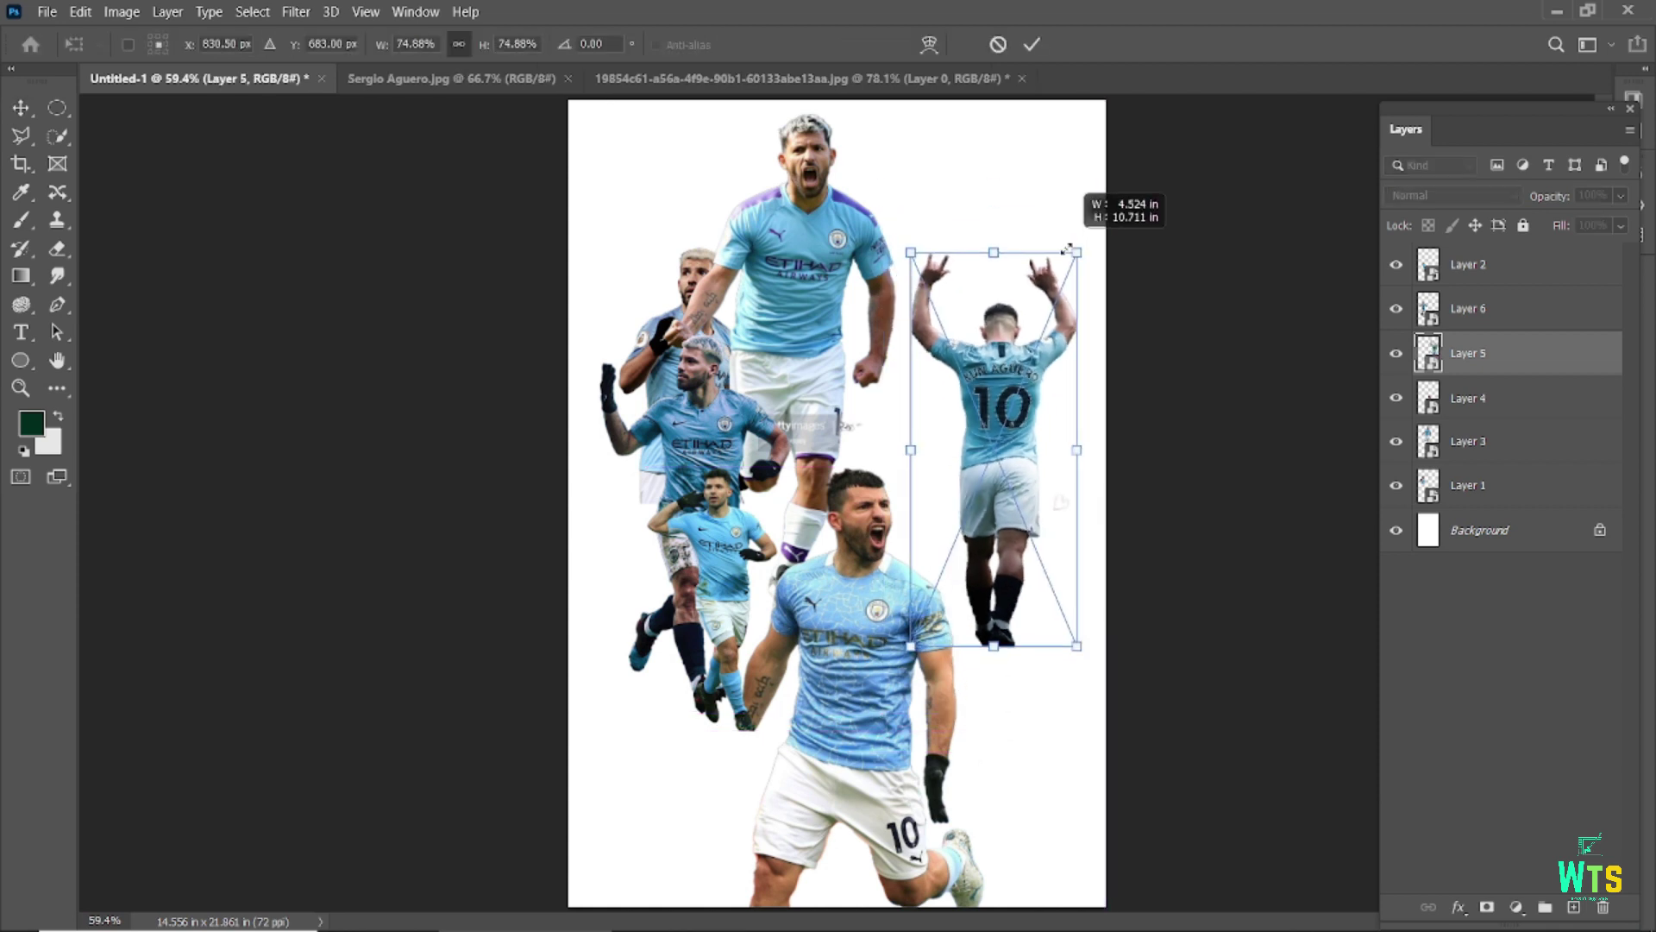
pyautogui.press('Return')
# - Bring the jumping player to the top and shrink it to about 68% beside the raised-arms player
pyautogui.moveTo(802, 345); pyautogui.dragTo(975, 561)
pyautogui.hotkey('ctrl', 'shift', ']')
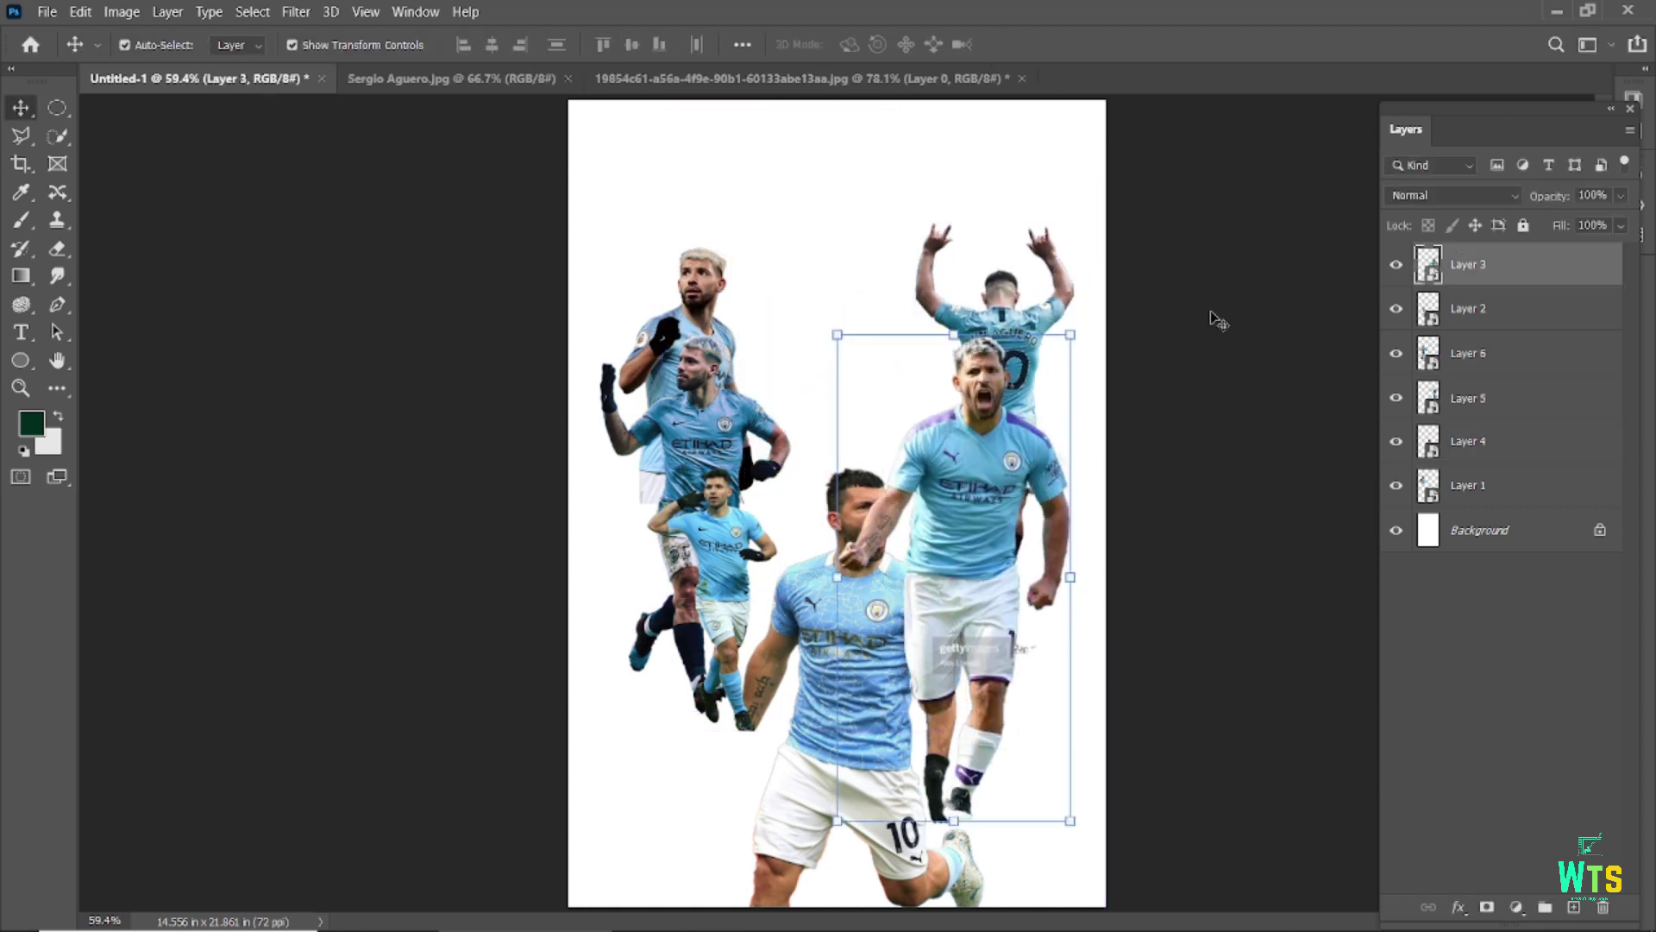
pyautogui.hotkey('ctrl', 't')
pyautogui.moveTo(1070, 820); pyautogui.dragTo(1031, 742)
pyautogui.moveTo(1015, 536); pyautogui.dragTo(1005, 438)
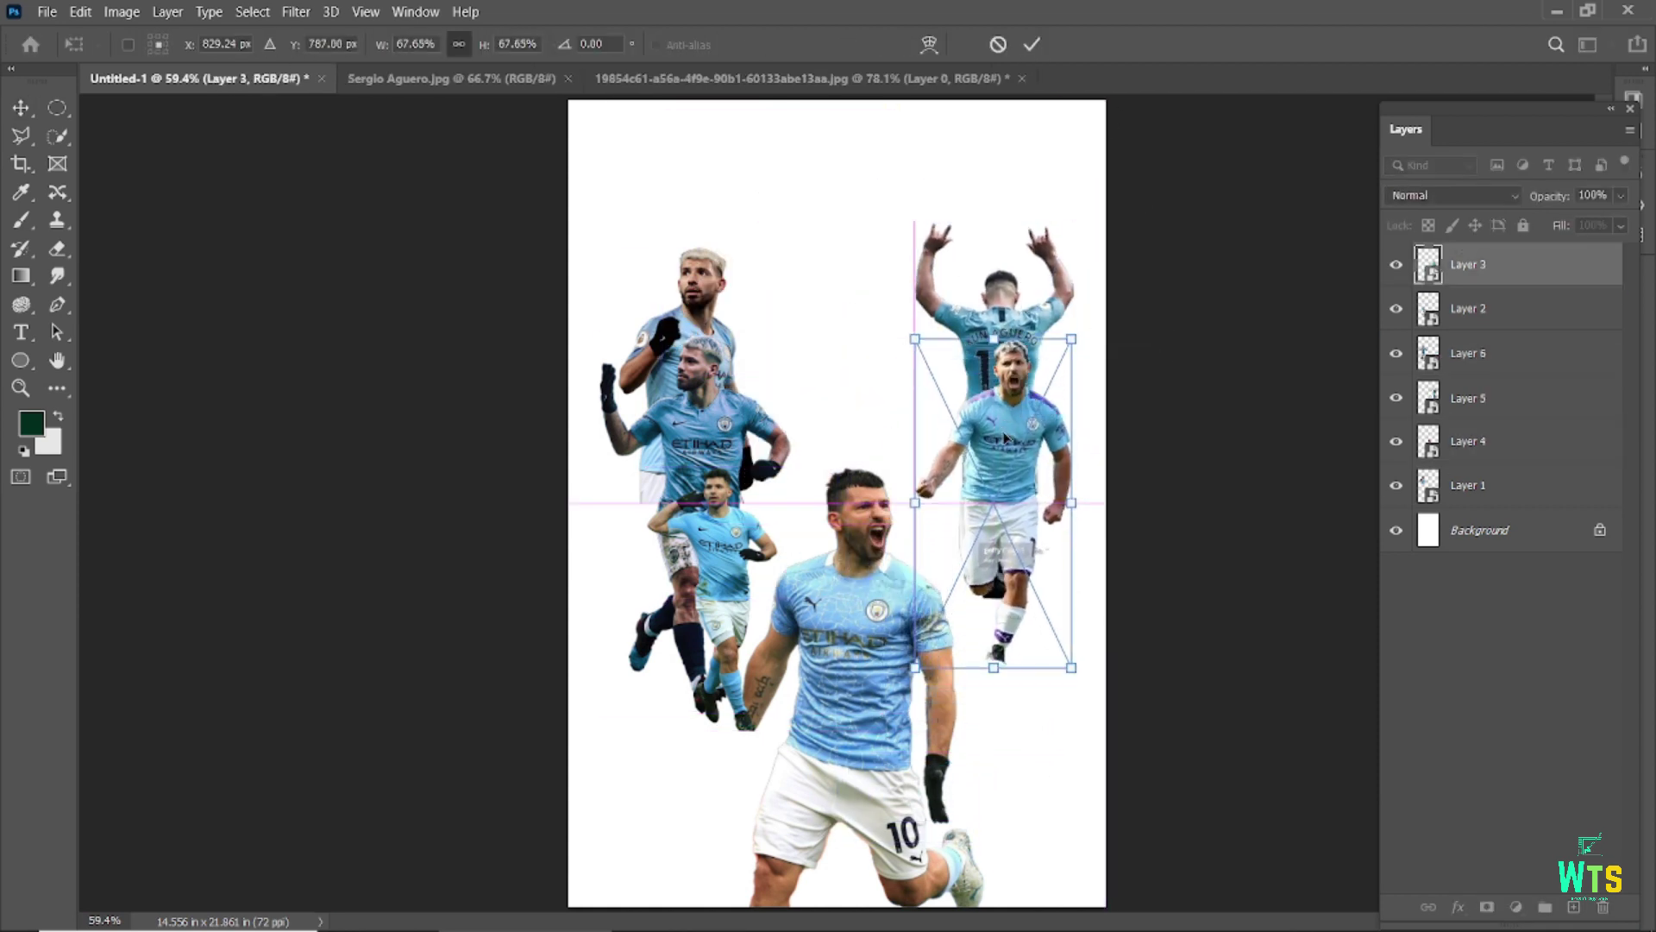
pyautogui.click(1031, 44)
# - Bring the big number-10 player to the top, shrink it to about 55% and raise it
pyautogui.click(1469, 441)
pyautogui.hotkey('ctrl', 't')
pyautogui.hotkey('ctrl', 'shift', ']')
pyautogui.moveTo(1128, 446); pyautogui.dragTo(1074, 574)
pyautogui.moveTo(1010, 691); pyautogui.dragTo(1027, 591)
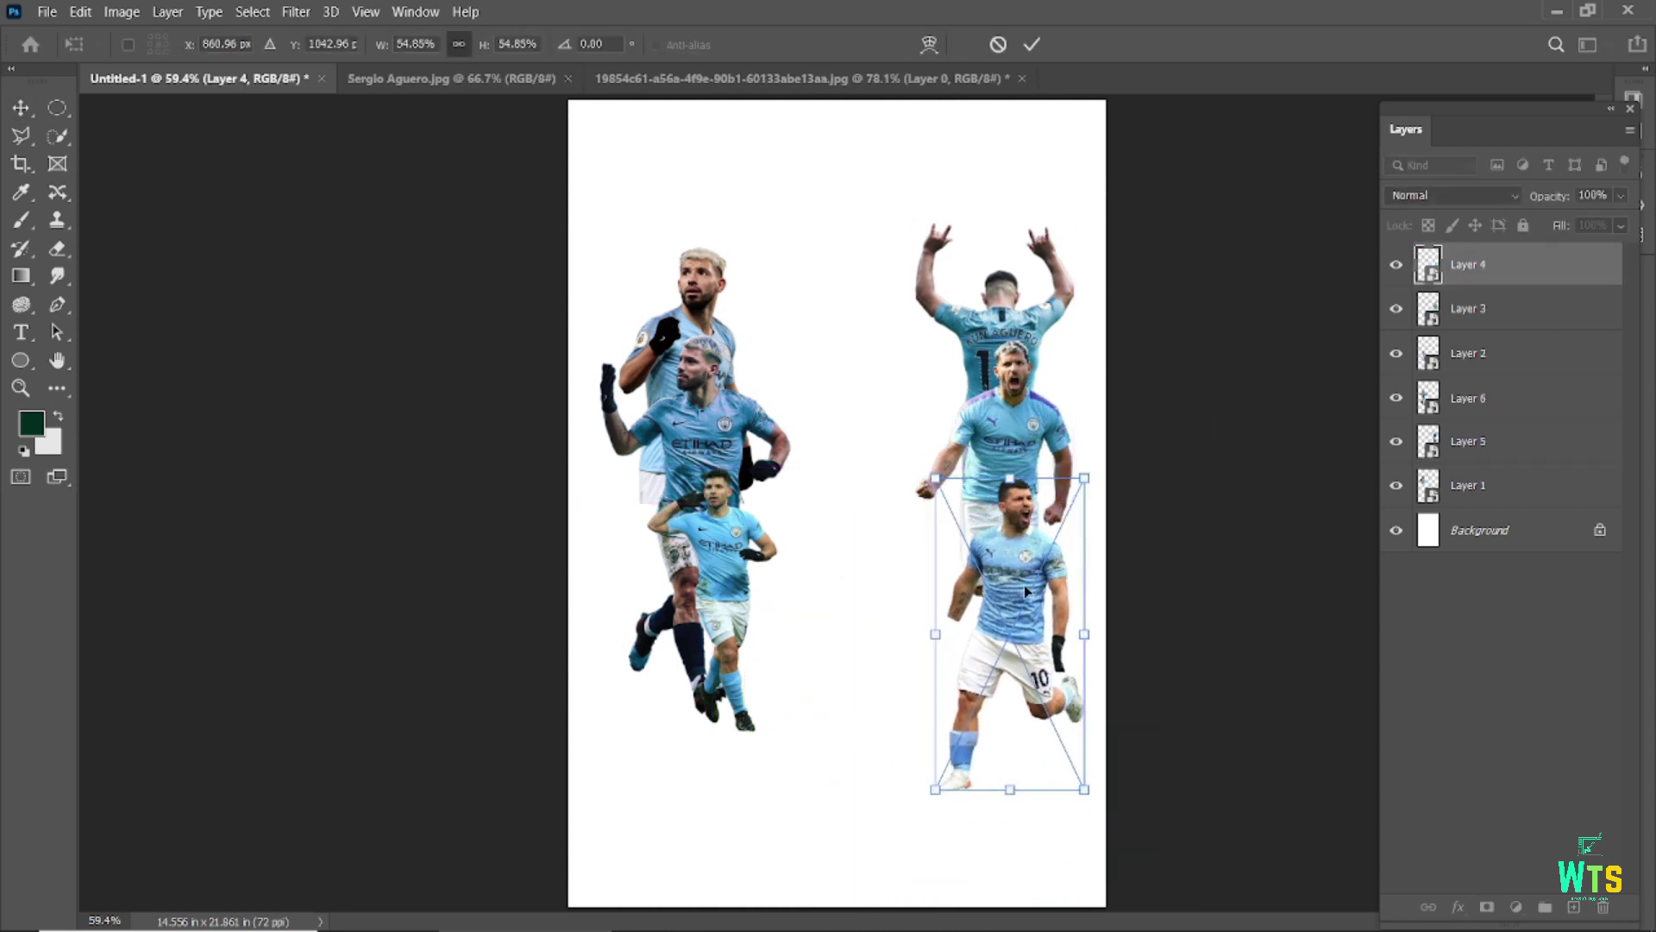
pyautogui.click(1031, 45)
pyautogui.hotkey('ctrl', 'Tab')
# - Unlock the trophy photo's layer and select the player, excluding the dark gap between his legs
pyautogui.click(1602, 266)
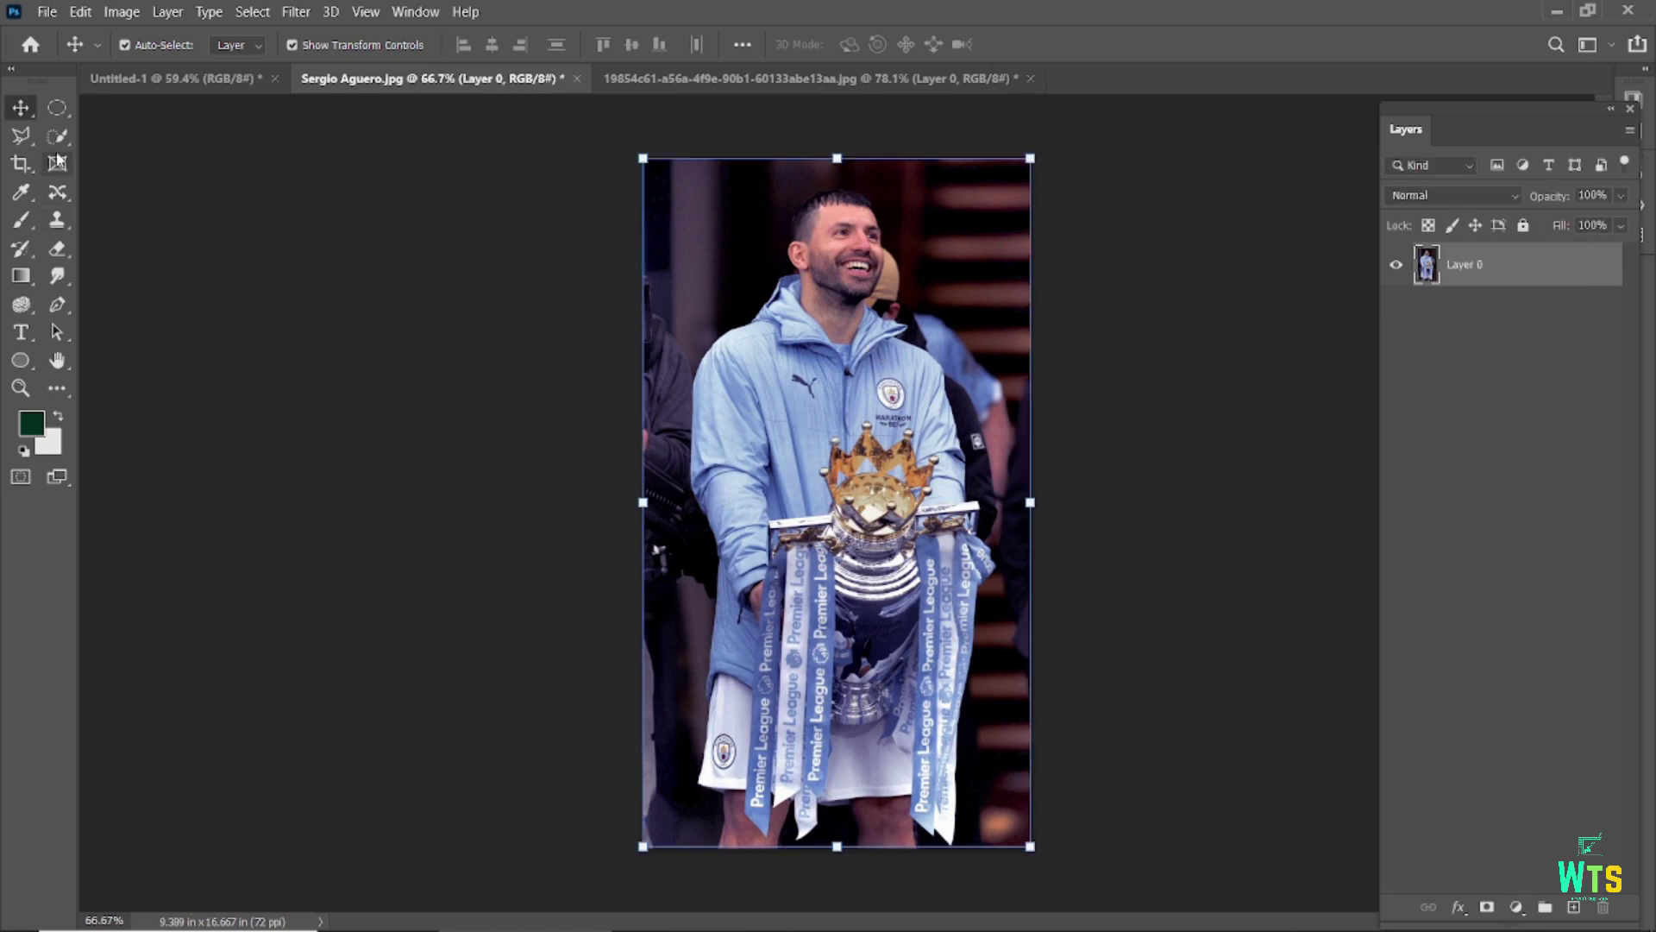
pyautogui.click(58, 138)
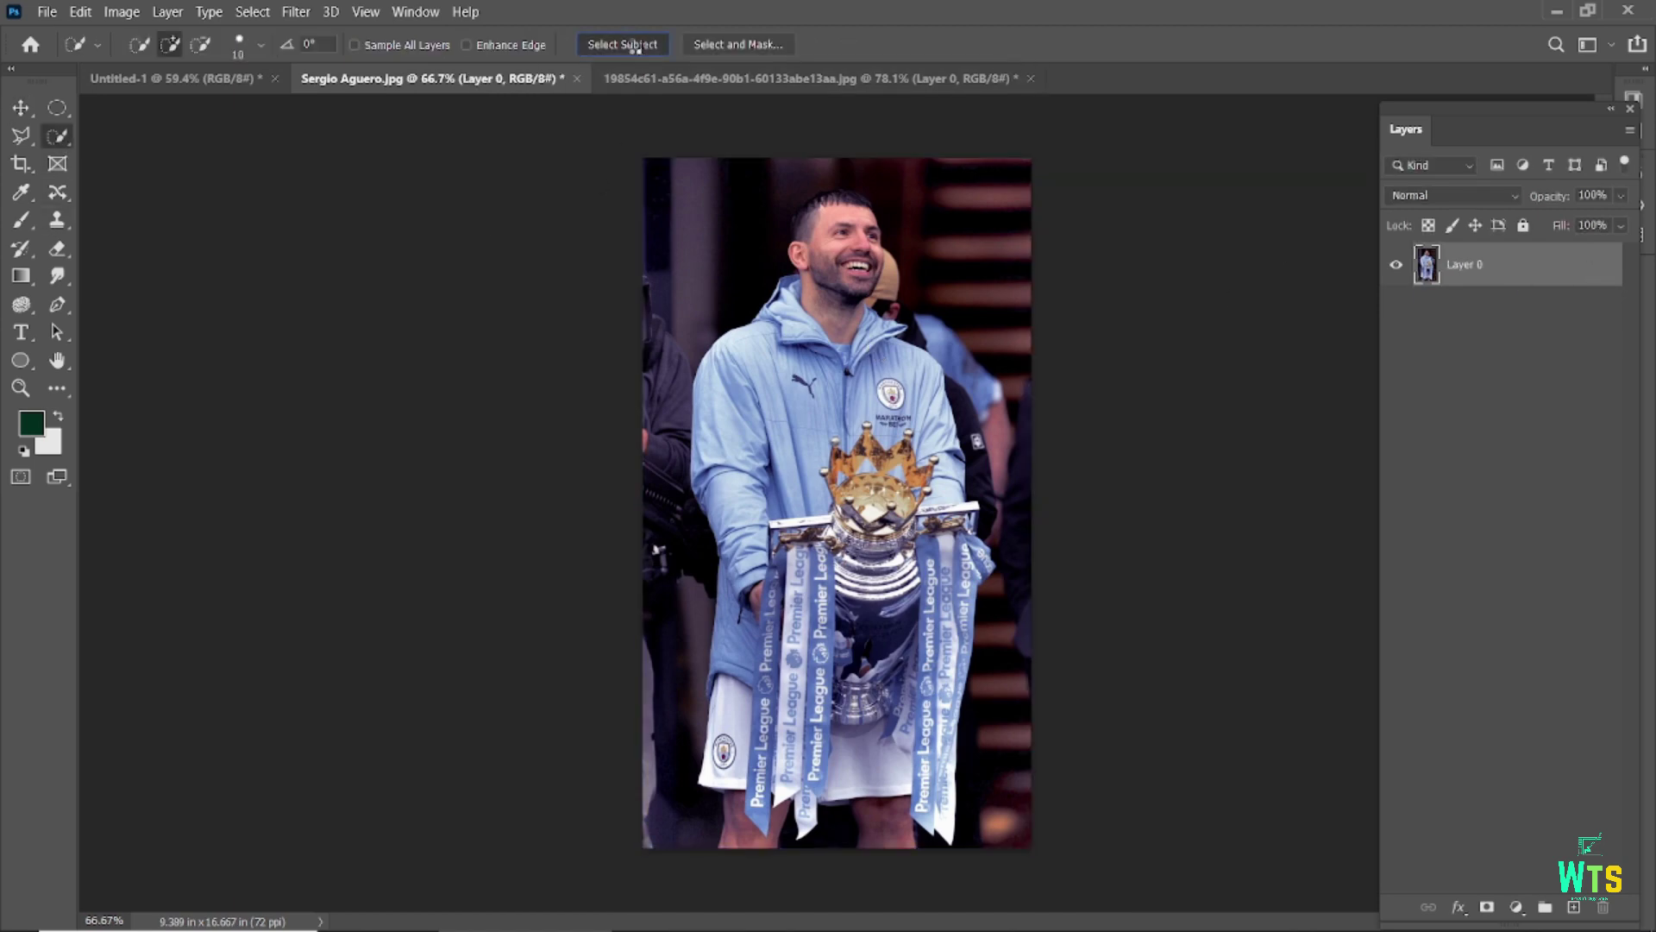
pyautogui.scroll(5, 776, 248)
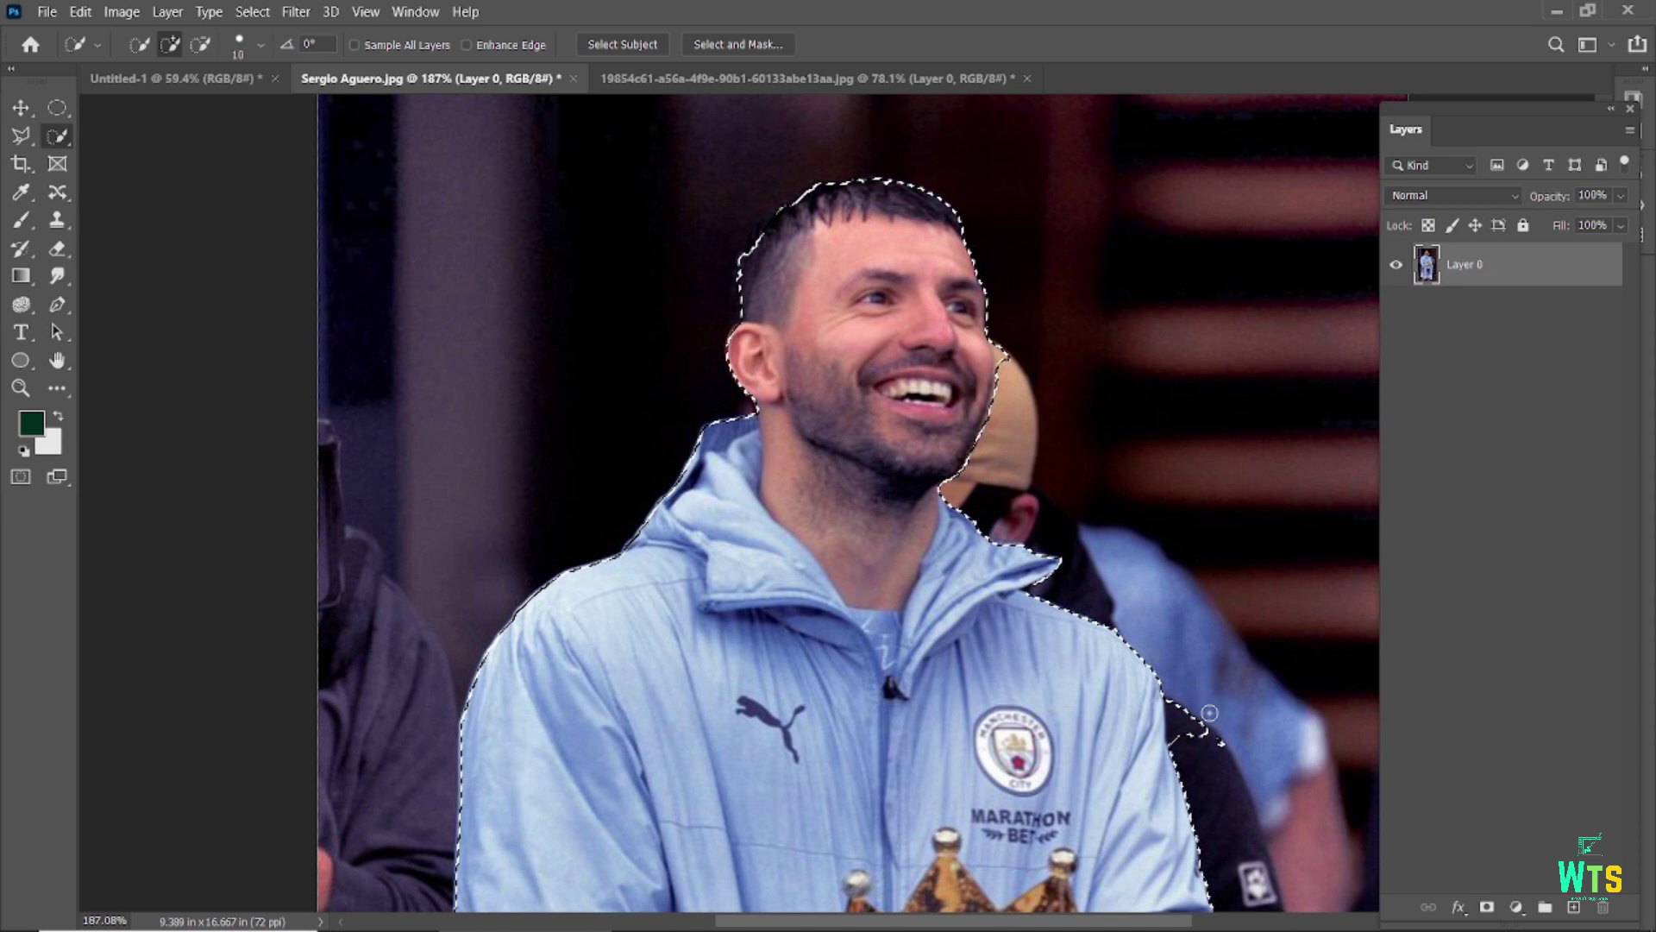
pyautogui.scroll(-2, 1033, 787)
pyautogui.scroll(-5, 949, 777)
pyautogui.scroll(-5, 862, 819)
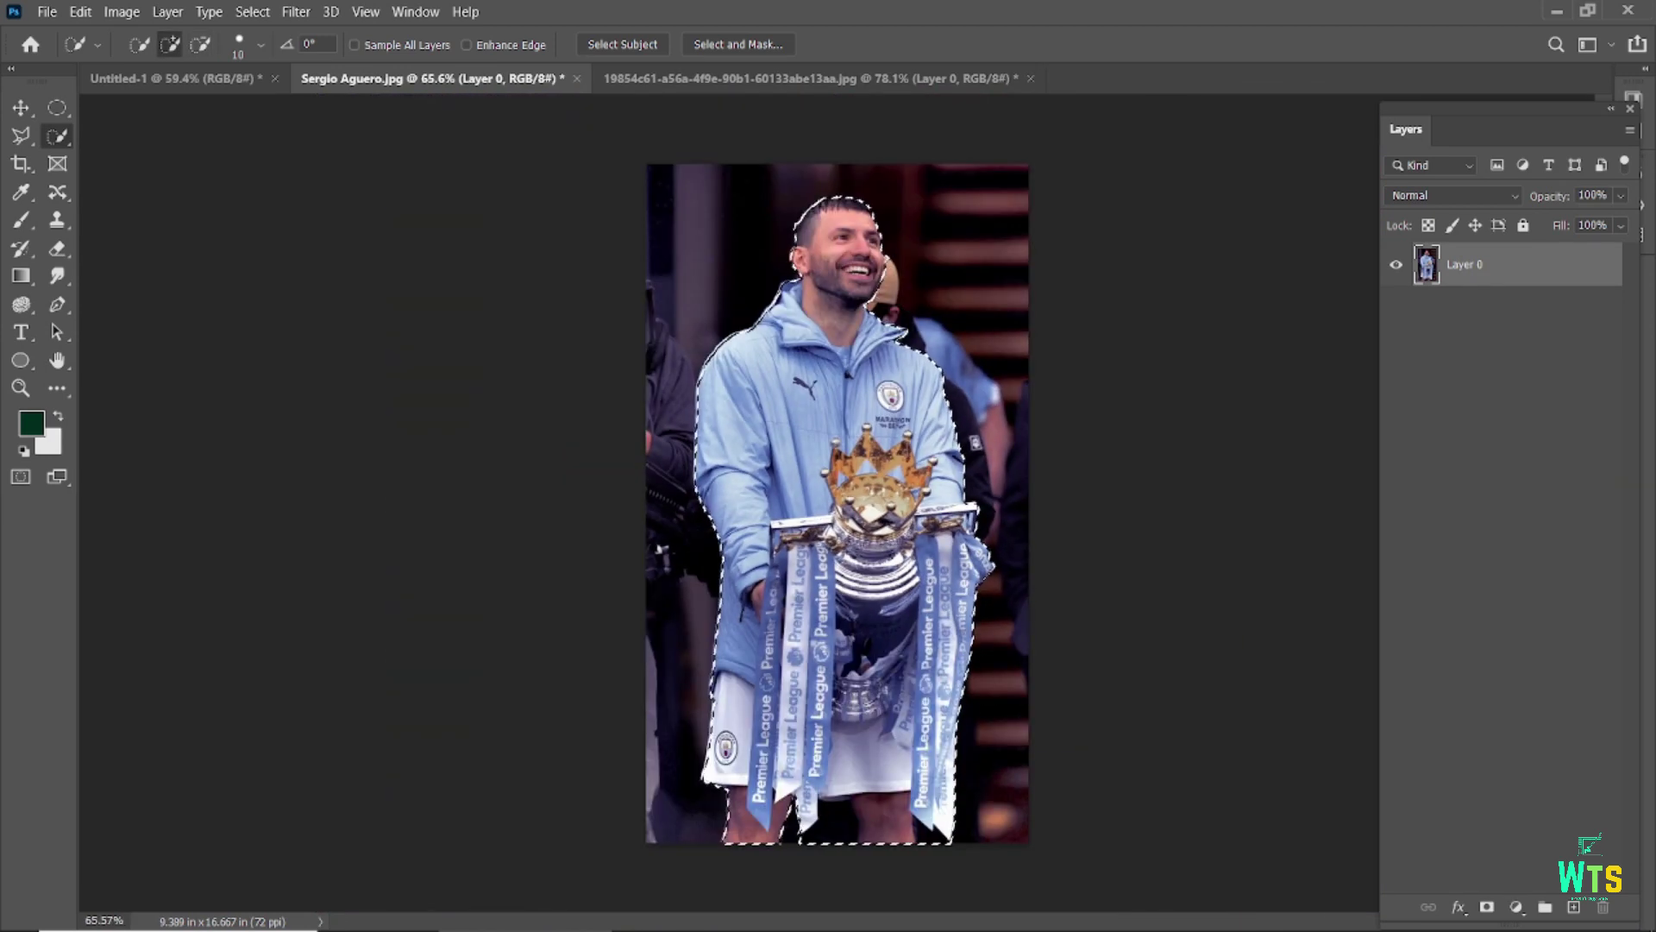
pyautogui.scroll(6, 827, 852)
pyautogui.scroll(-1, 828, 852)
pyautogui.keyDown('alt'); pyautogui.click(829, 742); pyautogui.keyUp('alt')
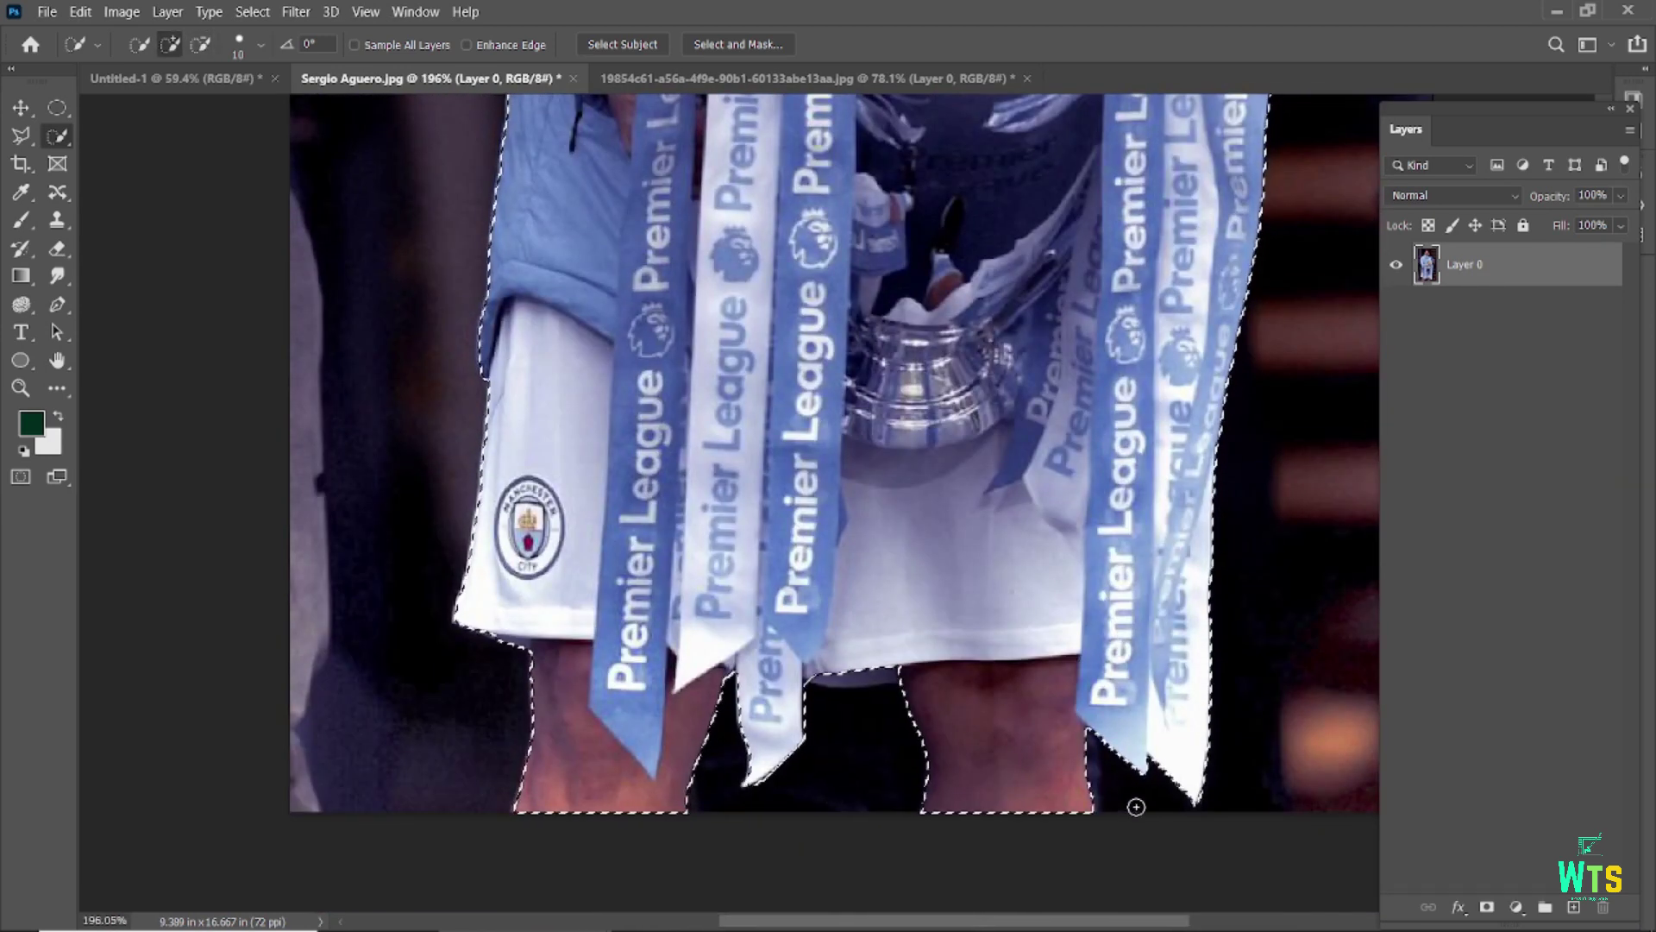
pyautogui.scroll(-2, 768, 761)
pyautogui.scroll(-3, 768, 762)
# - Invert the selection, delete the background, and convert the cut-out into a smart object
pyautogui.hotkey('ctrl', 'shift', 'i')
pyautogui.press('Delete')
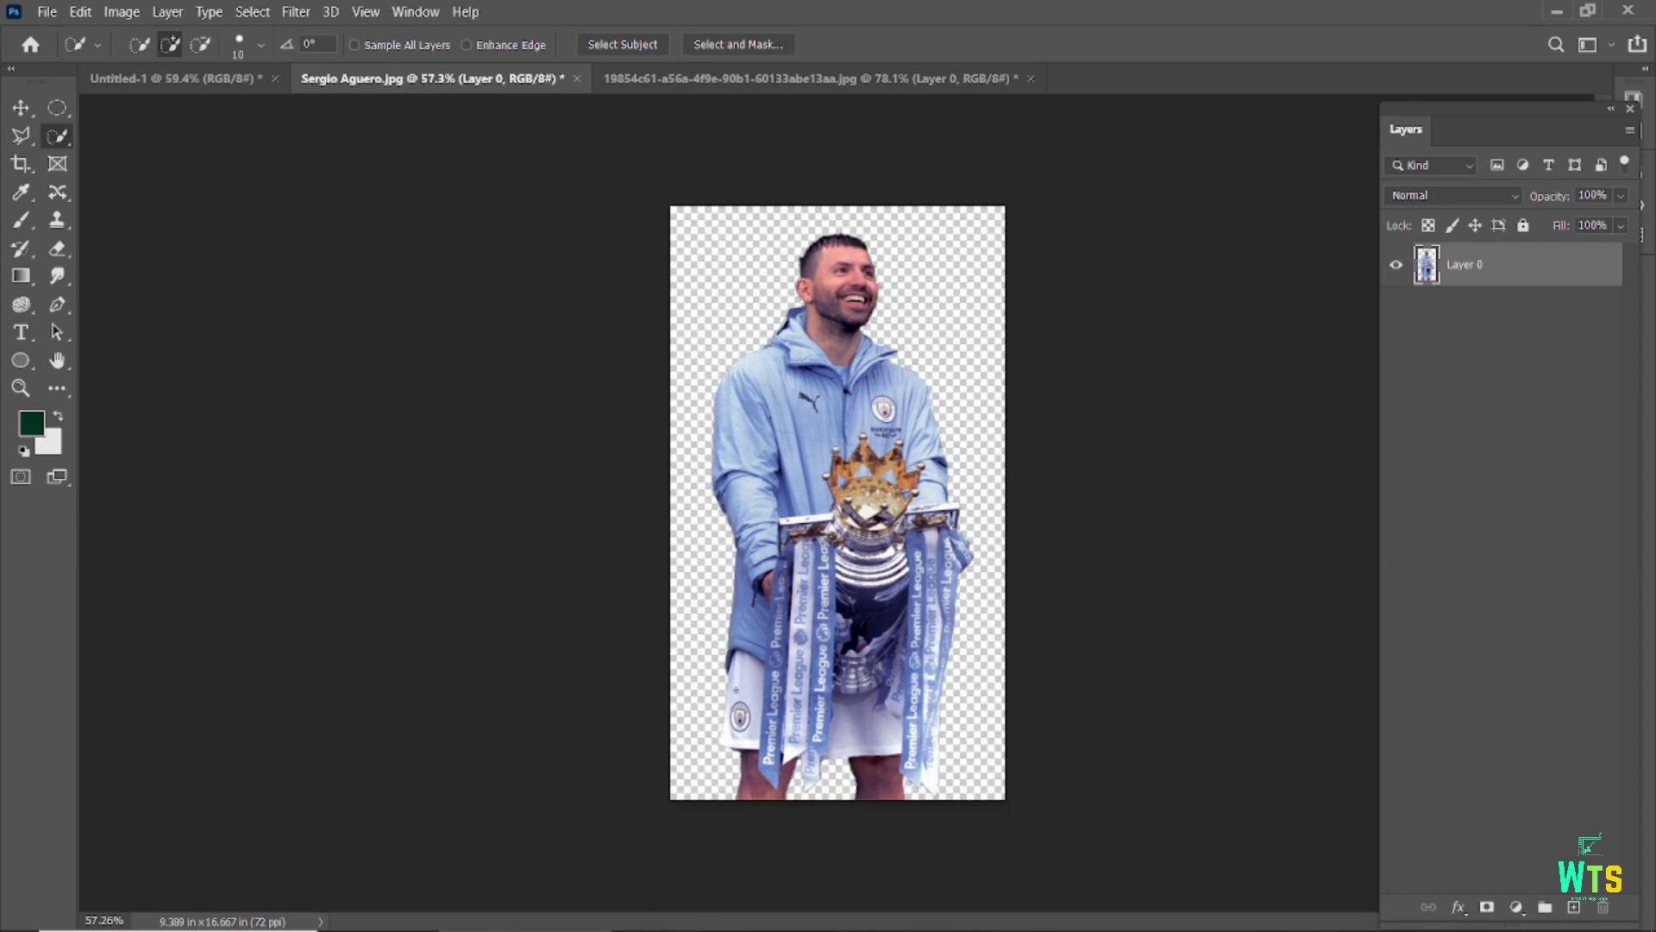
pyautogui.press('v')
pyautogui.rightClick(1527, 264)
pyautogui.click(1294, 321)
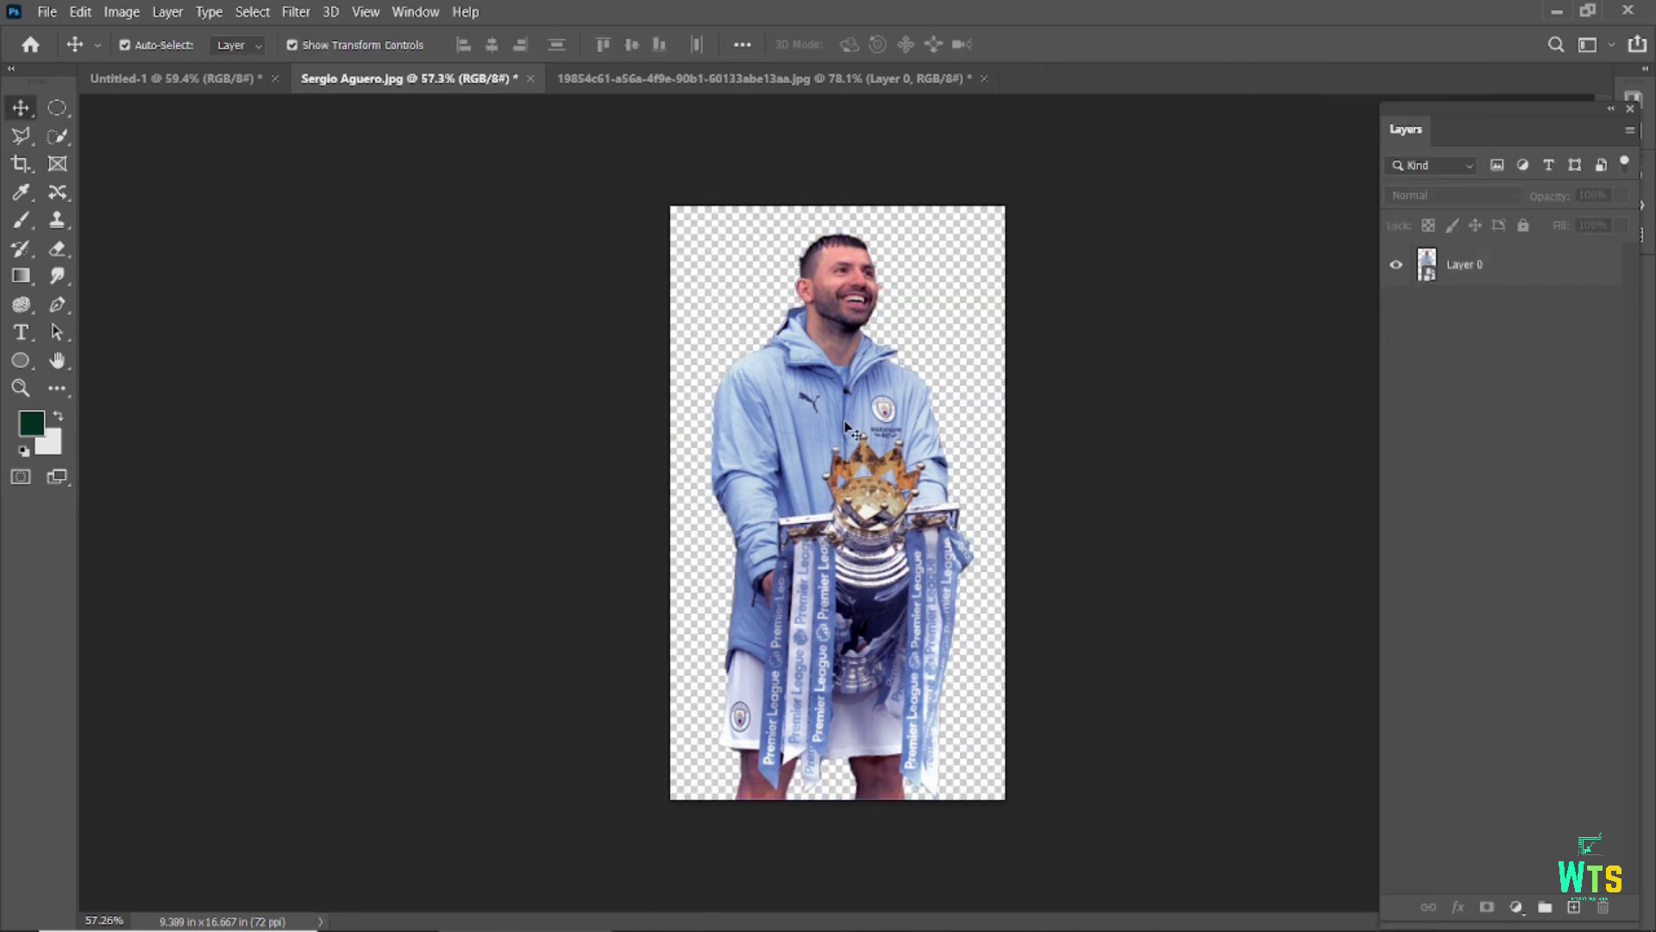
# - Place the trophy cut-out in the centre of the poster and zoom in
pyautogui.moveTo(850, 300); pyautogui.dragTo(863, 388)
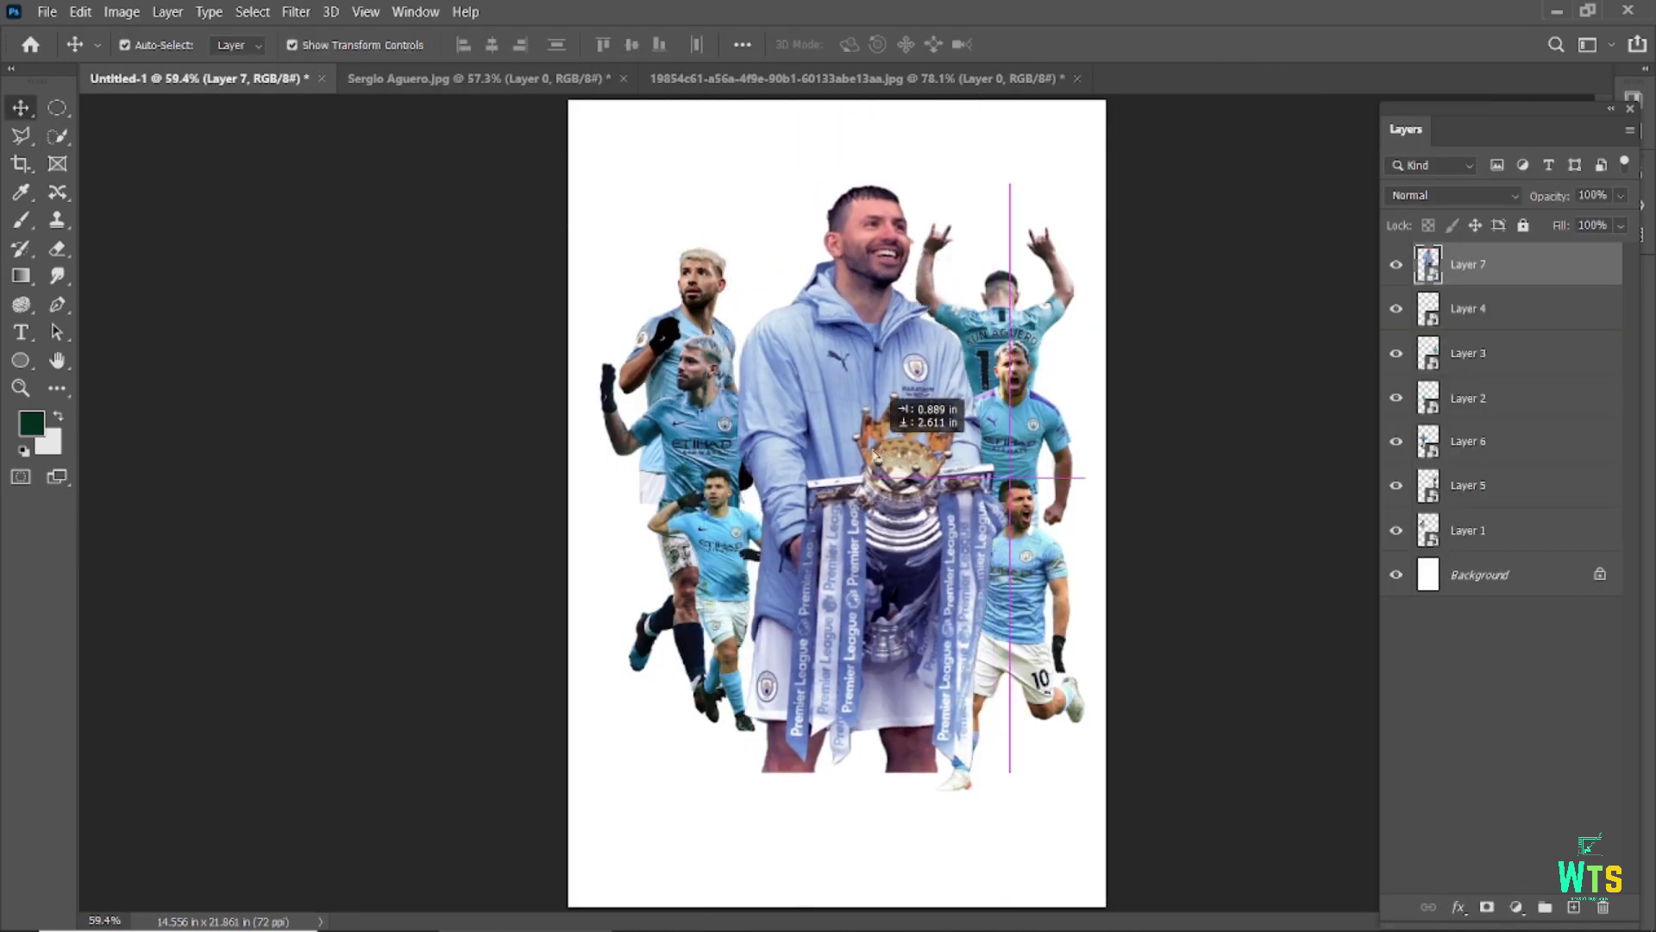
pyautogui.scroll(2, 898, 250)
pyautogui.scroll(2, 898, 250)
pyautogui.scroll(1, 898, 250)
# - Rasterize the trophy player layer and set the Eraser to a soft 35 px tip
pyautogui.press('e')
pyautogui.rightClick(1505, 264)
pyautogui.click(1269, 400)
pyautogui.click(138, 45)
pyautogui.doubleClick(147, 377)
pyautogui.scroll(2, 924, 392)
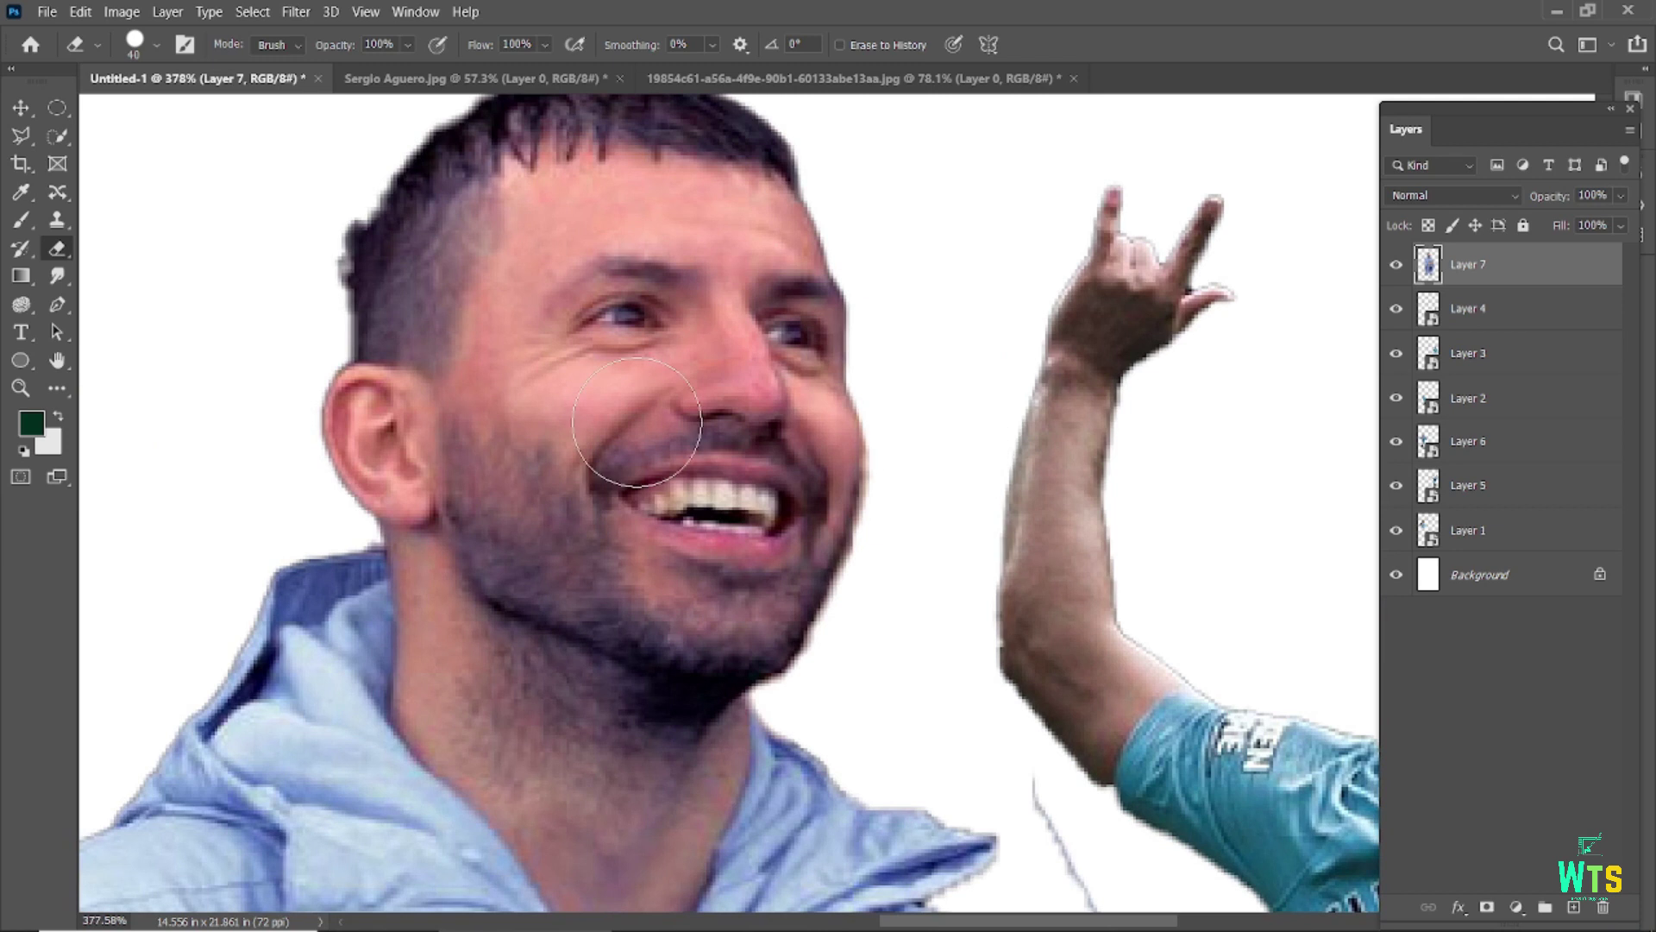
pyautogui.rightClick(300, 204)
pyautogui.click(74, 377)
pyautogui.press('Return')
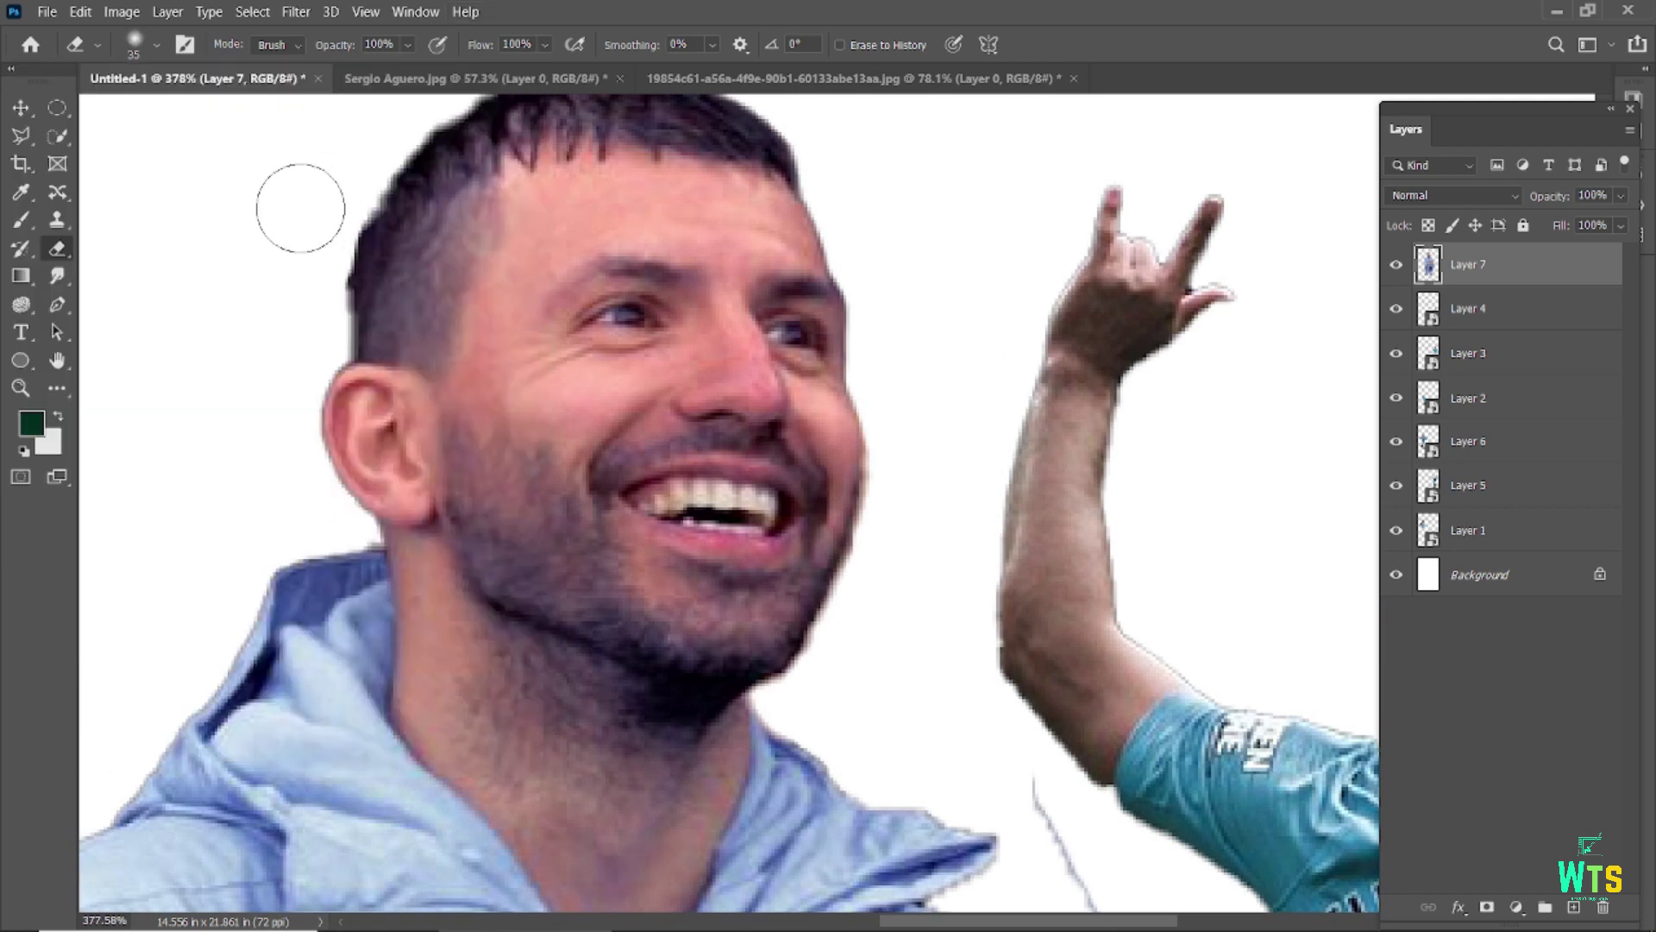
# - Zoom and pan around the jacket and trophy area to clean the stray edges
pyautogui.scroll(-3, 335, 298)
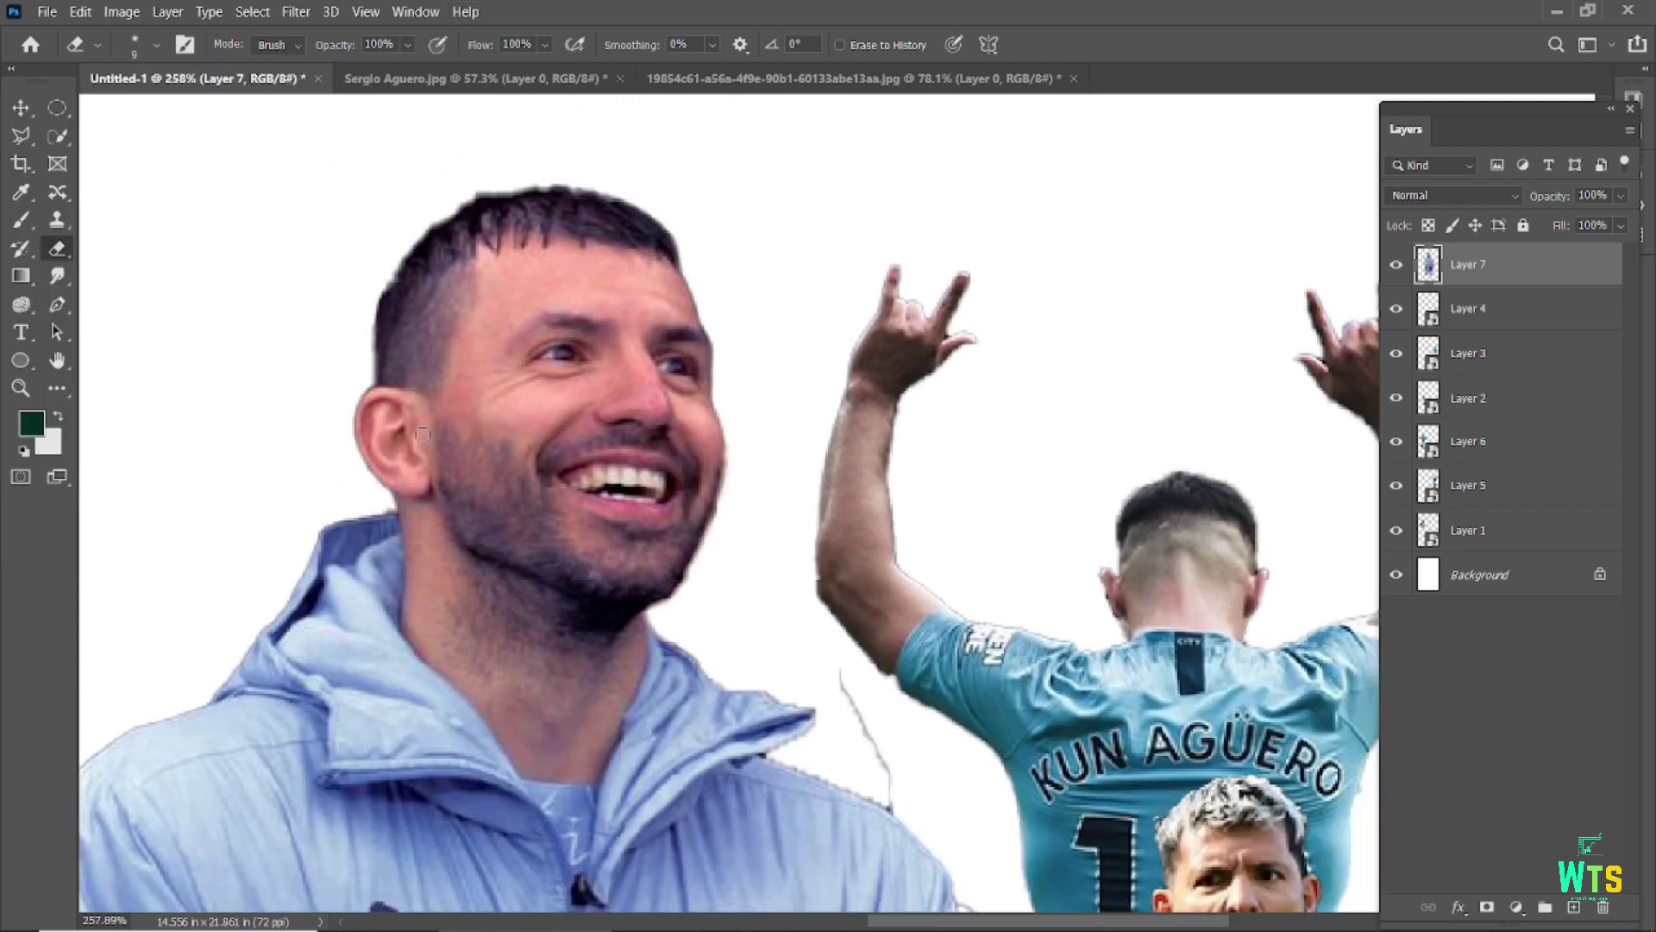
pyautogui.scroll(4, 857, 679)
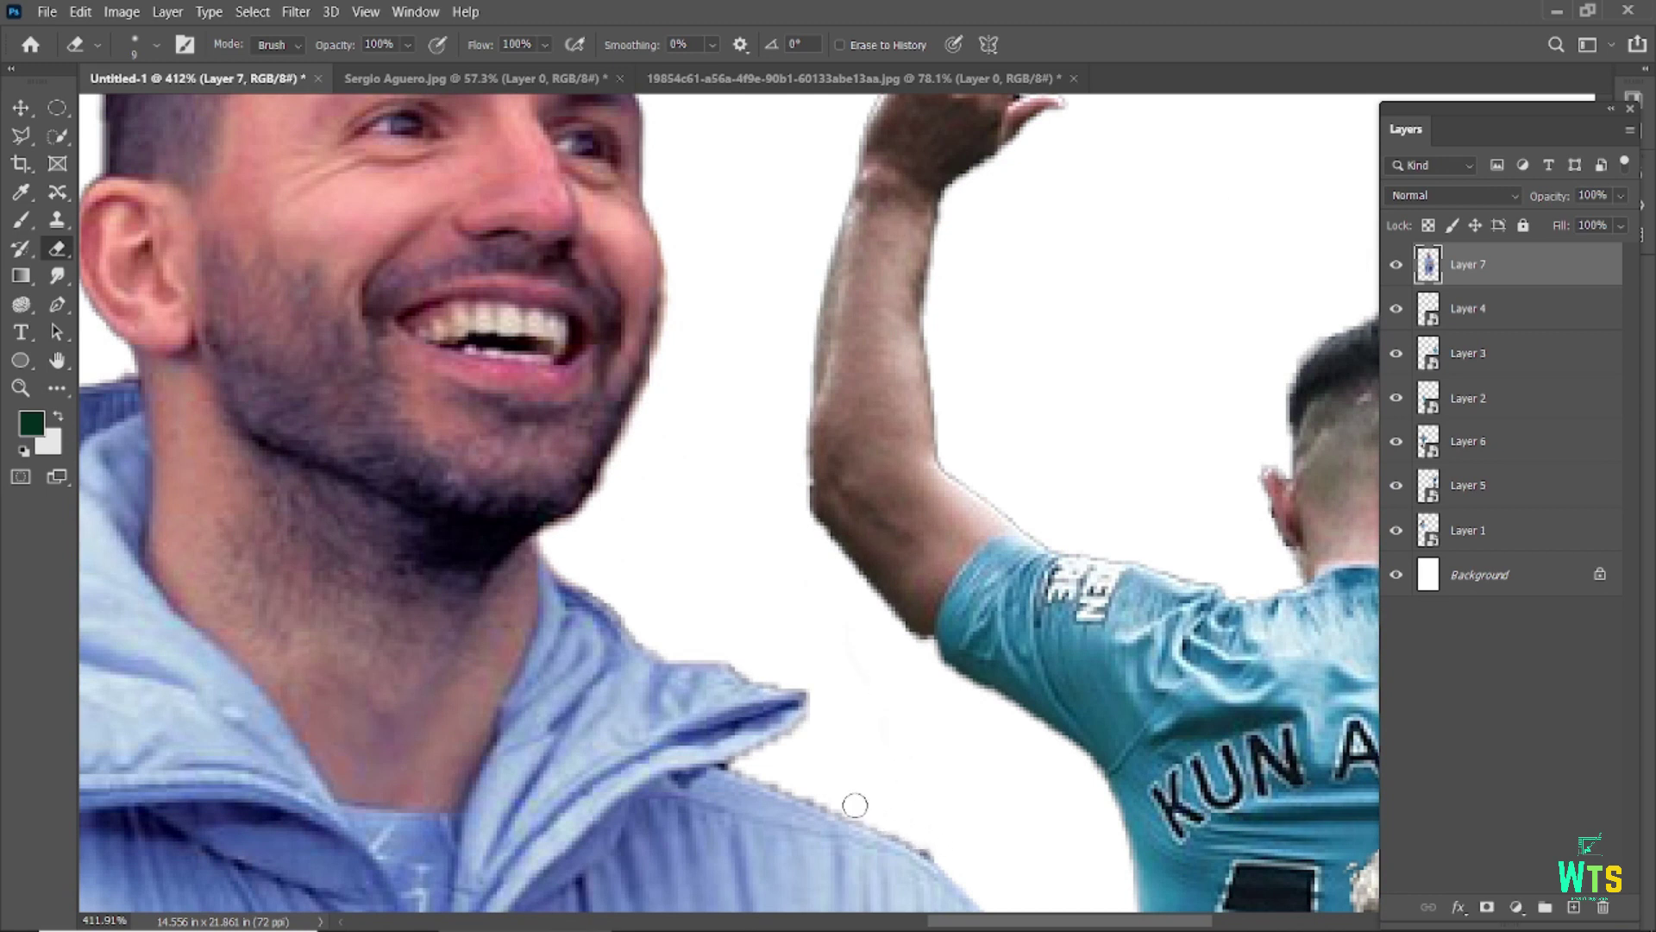
pyautogui.scroll(-3, 854, 711)
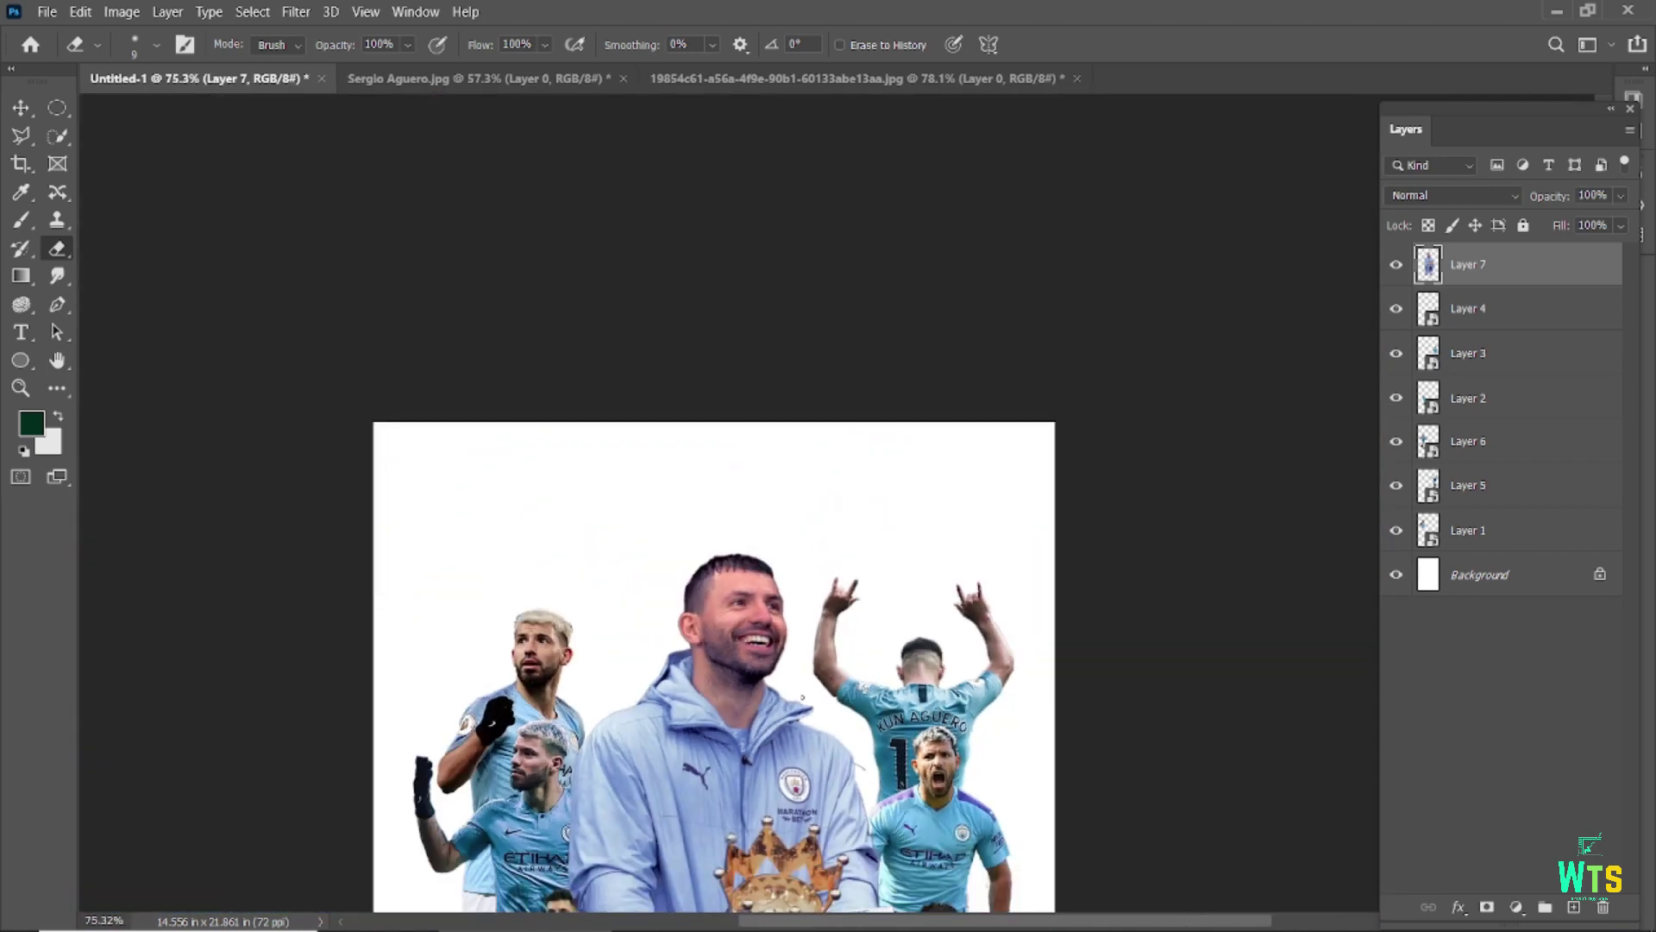
pyautogui.scroll(3, 774, 414)
pyautogui.scroll(2, 774, 414)
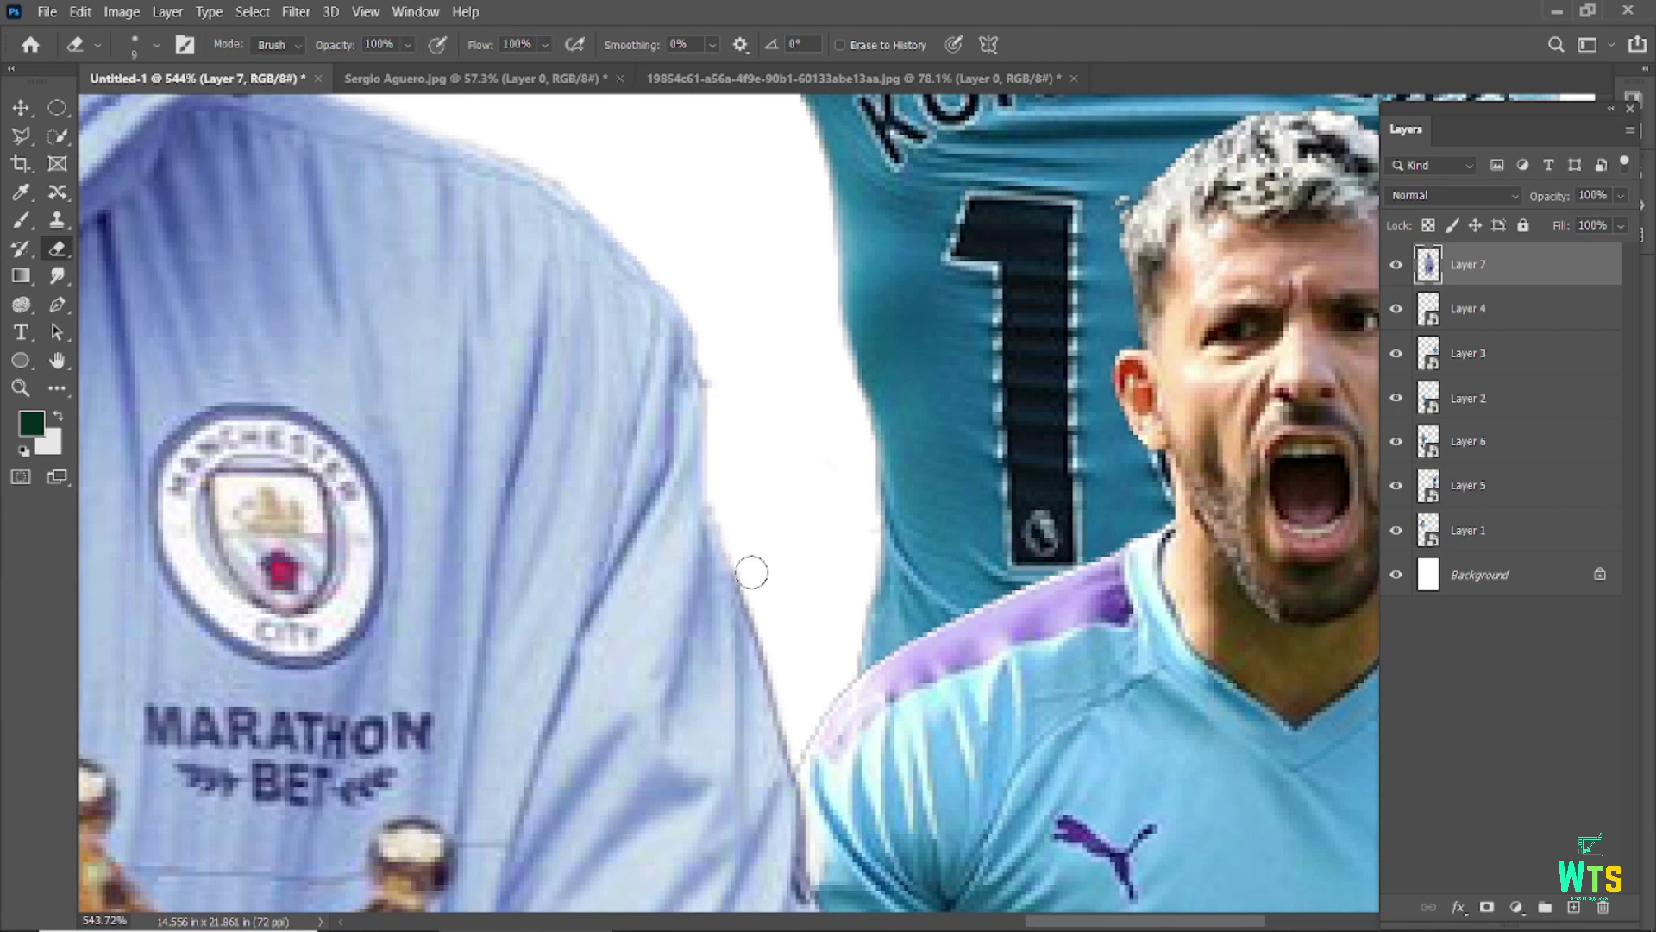
pyautogui.moveTo(591, 690)
pyautogui.mouseDown()
pyautogui.moveTo(665, 266)
pyautogui.moveTo(625, 74)
pyautogui.mouseUp()
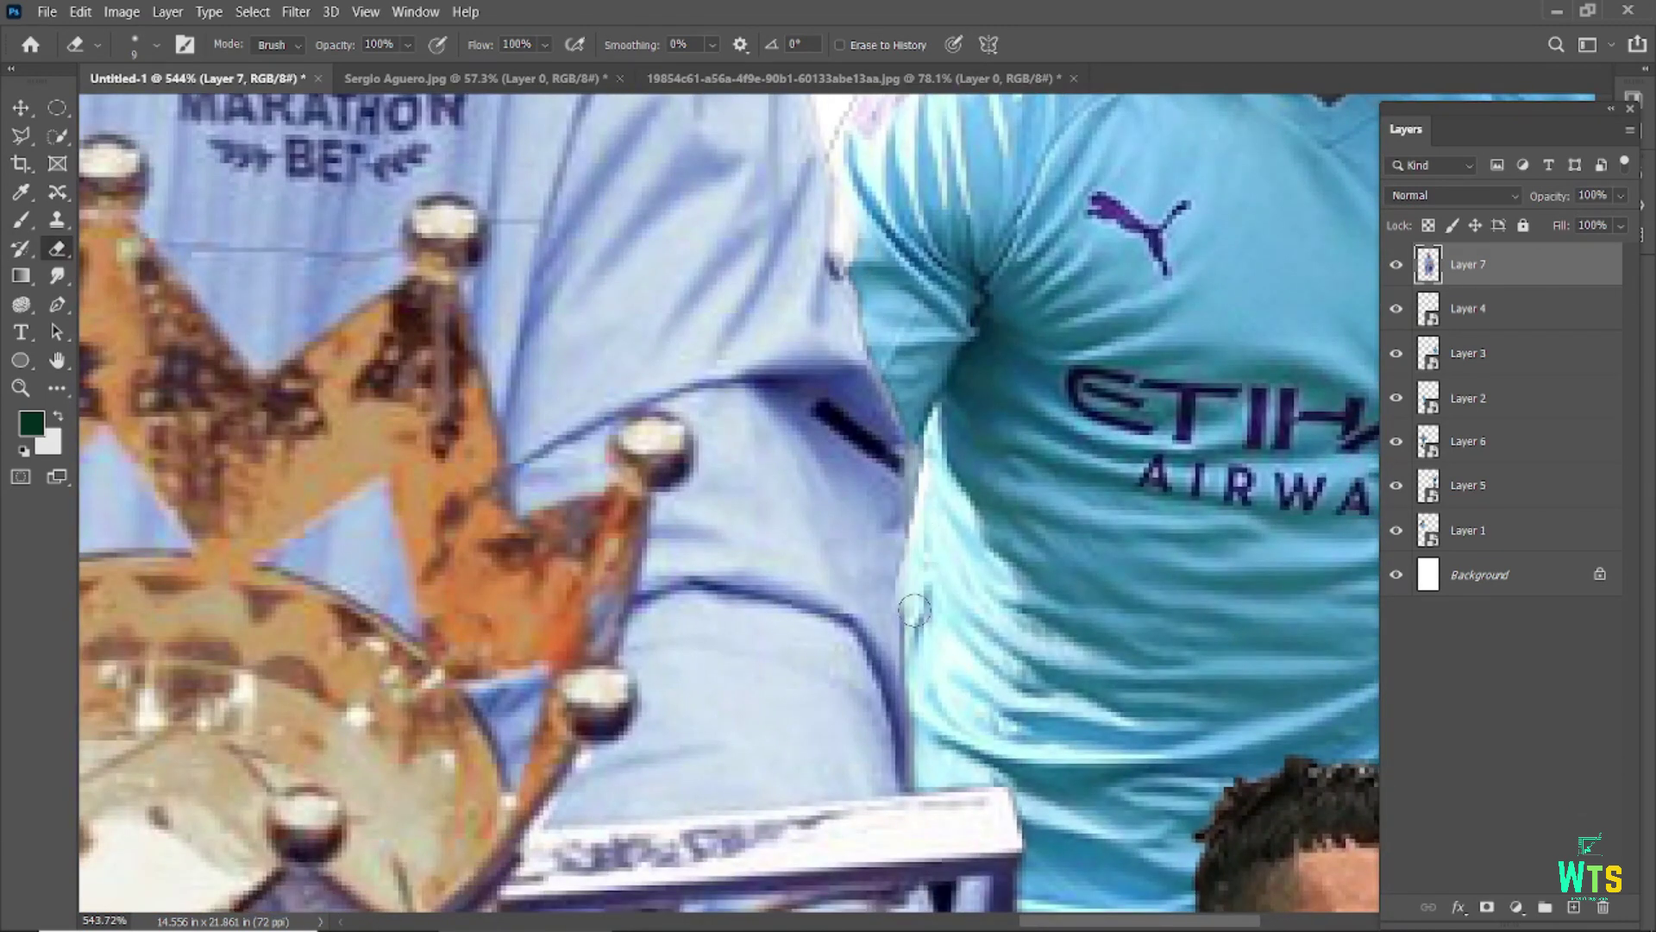
pyautogui.scroll(-5, 914, 610)
pyautogui.scroll(-2, 914, 610)
# - Shrink the central trophy figure slightly and nudge it upward
pyautogui.press('v')
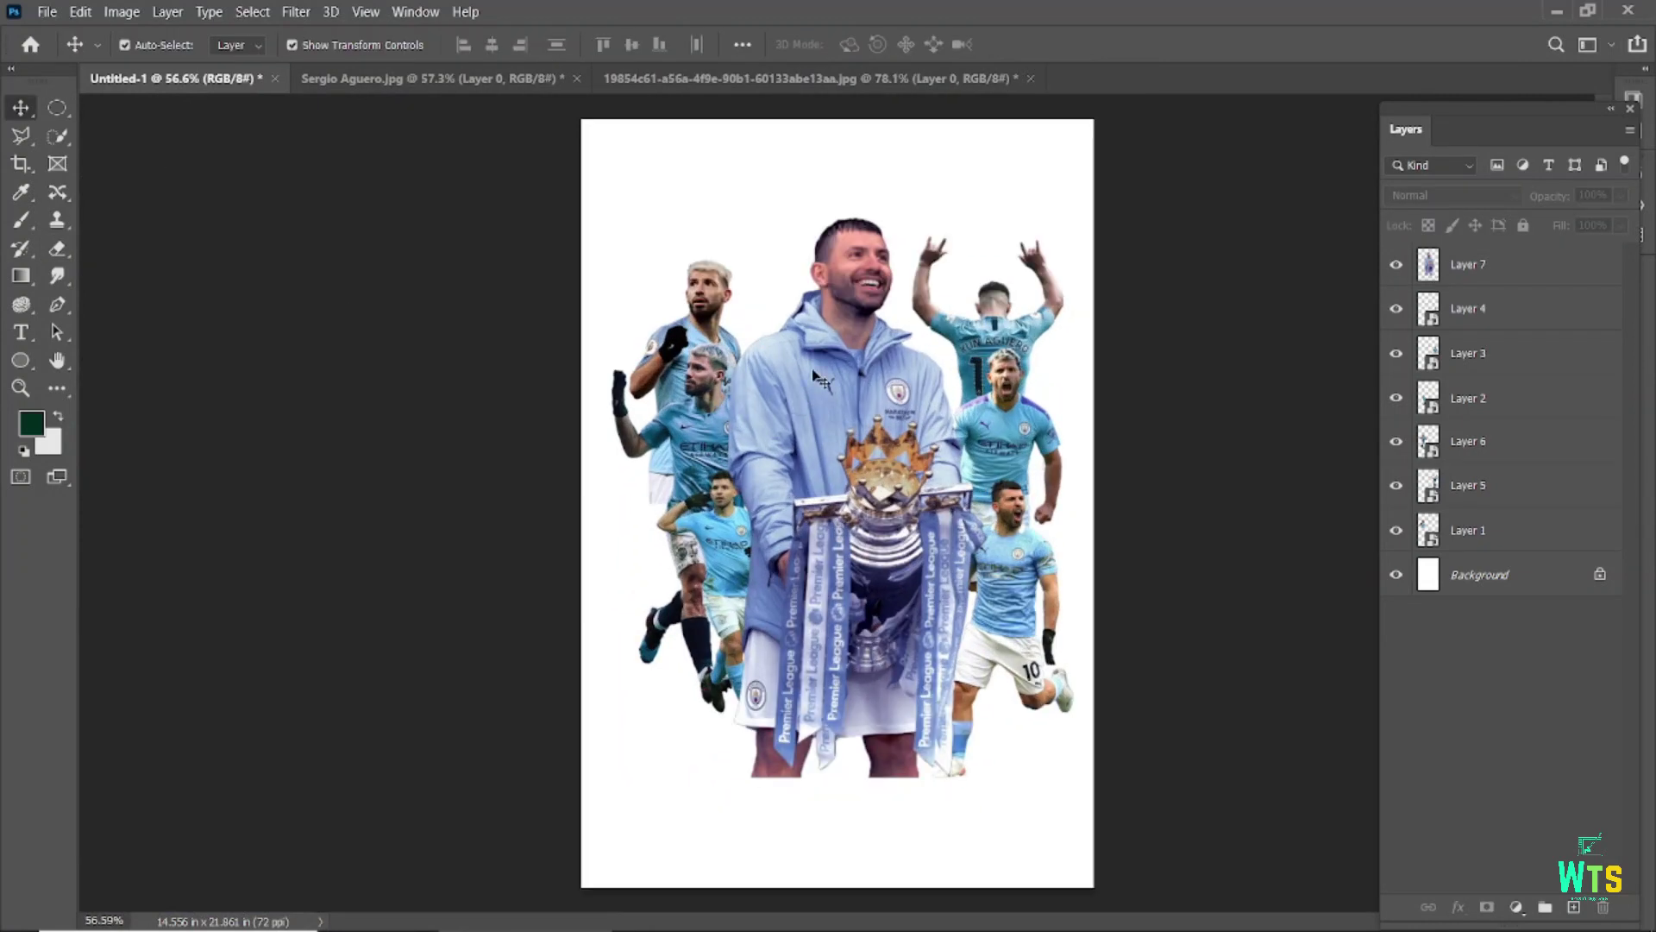
pyautogui.scroll(1, 814, 371)
pyautogui.click(813, 371)
pyautogui.moveTo(1051, 97)
pyautogui.mouseDown()
pyautogui.moveTo(992, 168)
pyautogui.moveTo(981, 276)
pyautogui.mouseUp()
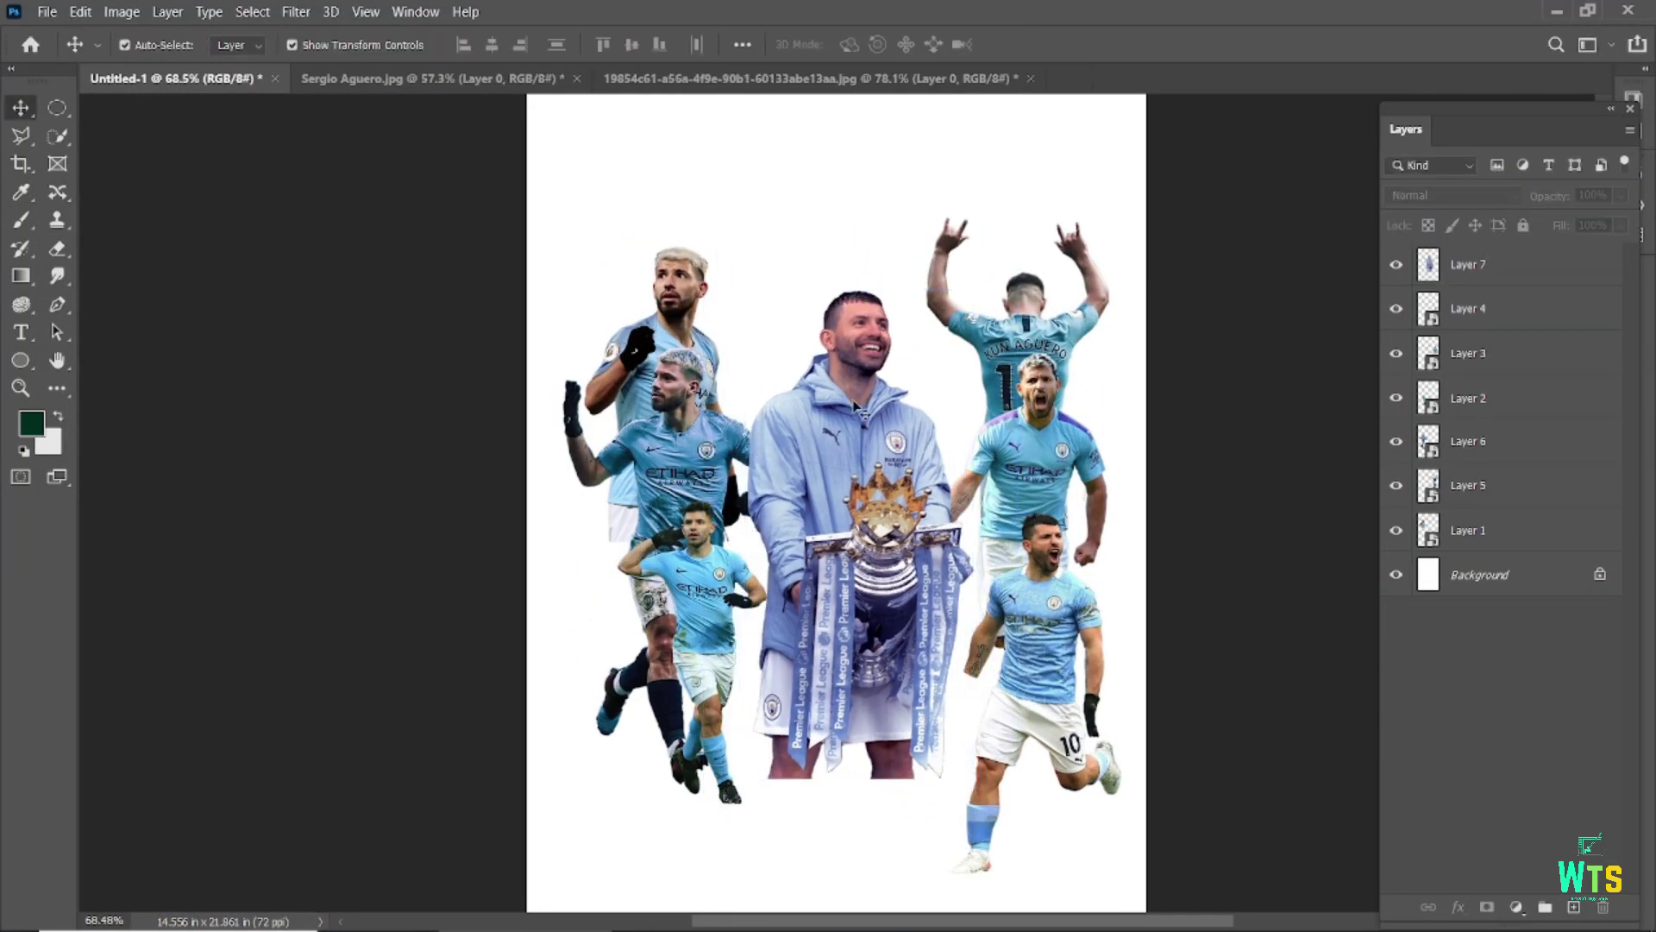
pyautogui.moveTo(856, 405); pyautogui.dragTo(850, 384)
pyautogui.click(1244, 314)
# - Shift the left-side players right and down, then group Layers 2, 6 and 1 as 'left side'
pyautogui.moveTo(1035, 202)
pyautogui.mouseDown()
pyautogui.moveTo(1043, 485)
pyautogui.moveTo(1015, 522)
pyautogui.mouseUp()
pyautogui.click(528, 290)
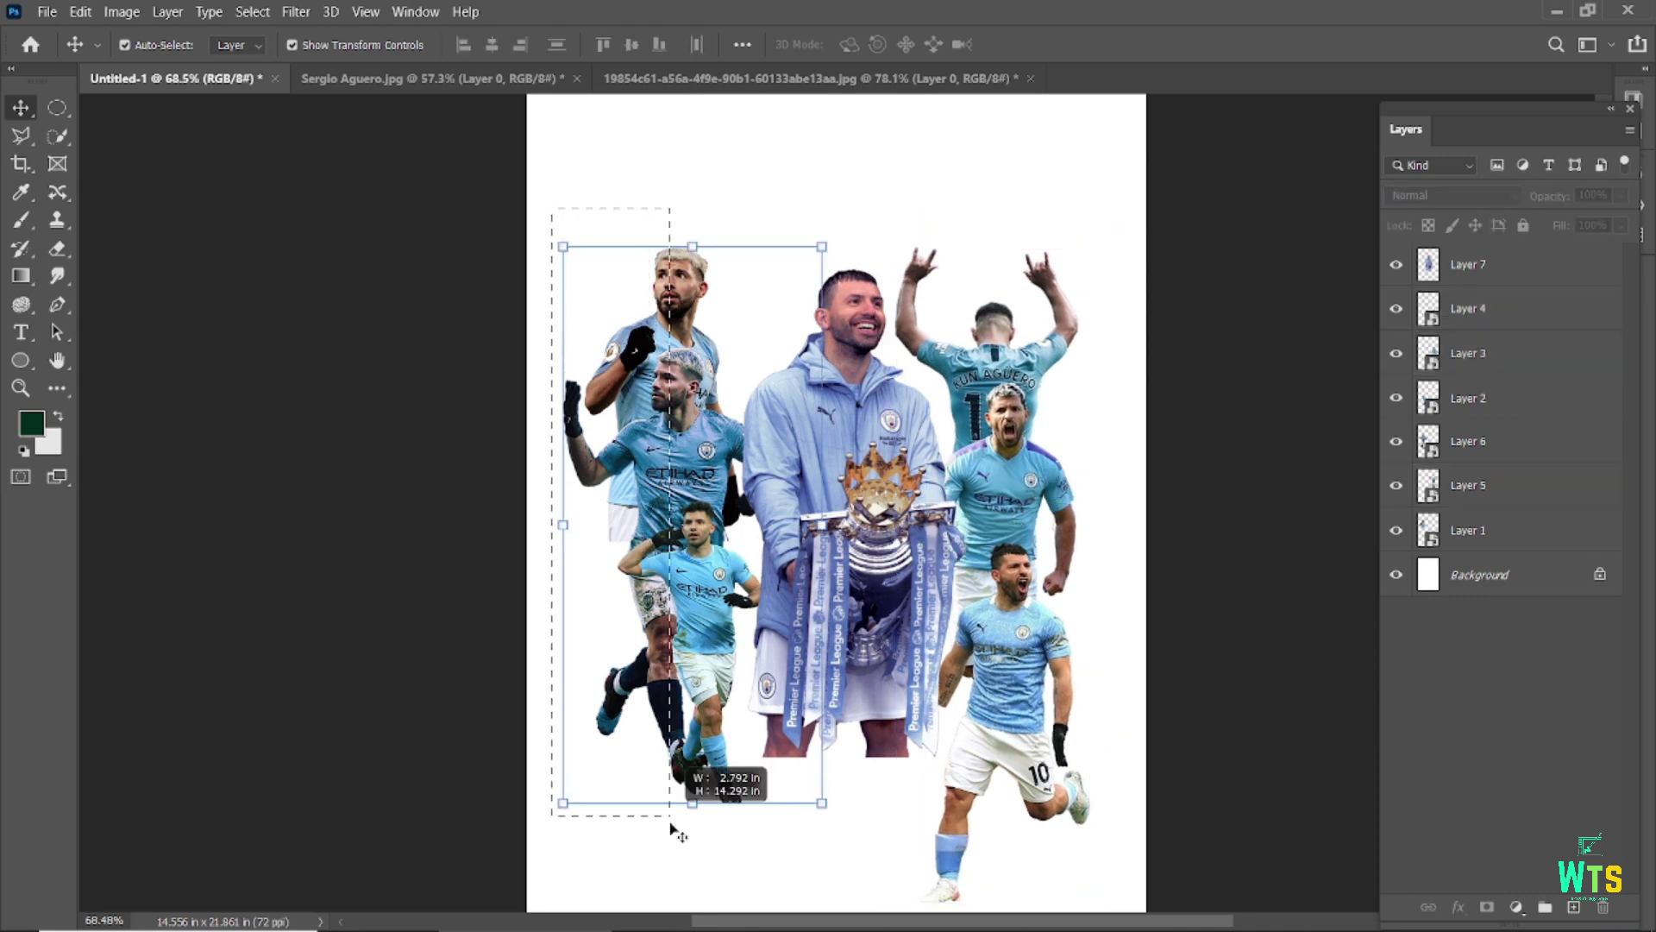
pyautogui.moveTo(671, 828); pyautogui.dragTo(682, 745)
pyautogui.moveTo(679, 462); pyautogui.dragTo(692, 492)
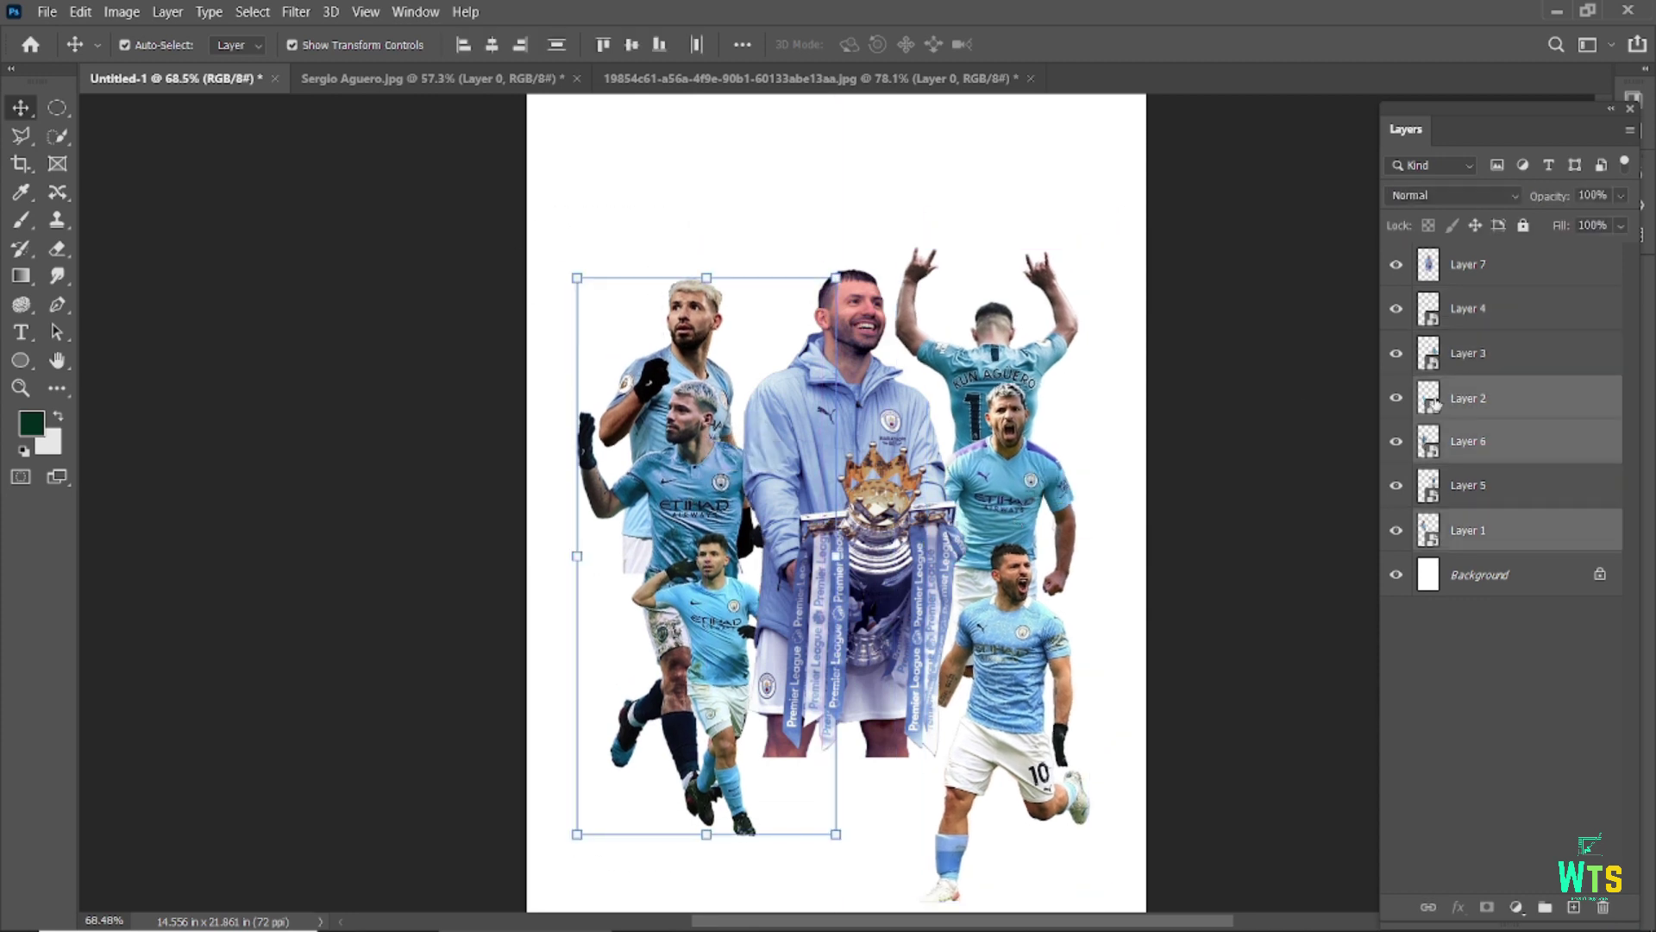
pyautogui.click(1535, 530)
pyautogui.moveTo(1535, 530); pyautogui.dragTo(1466, 465)
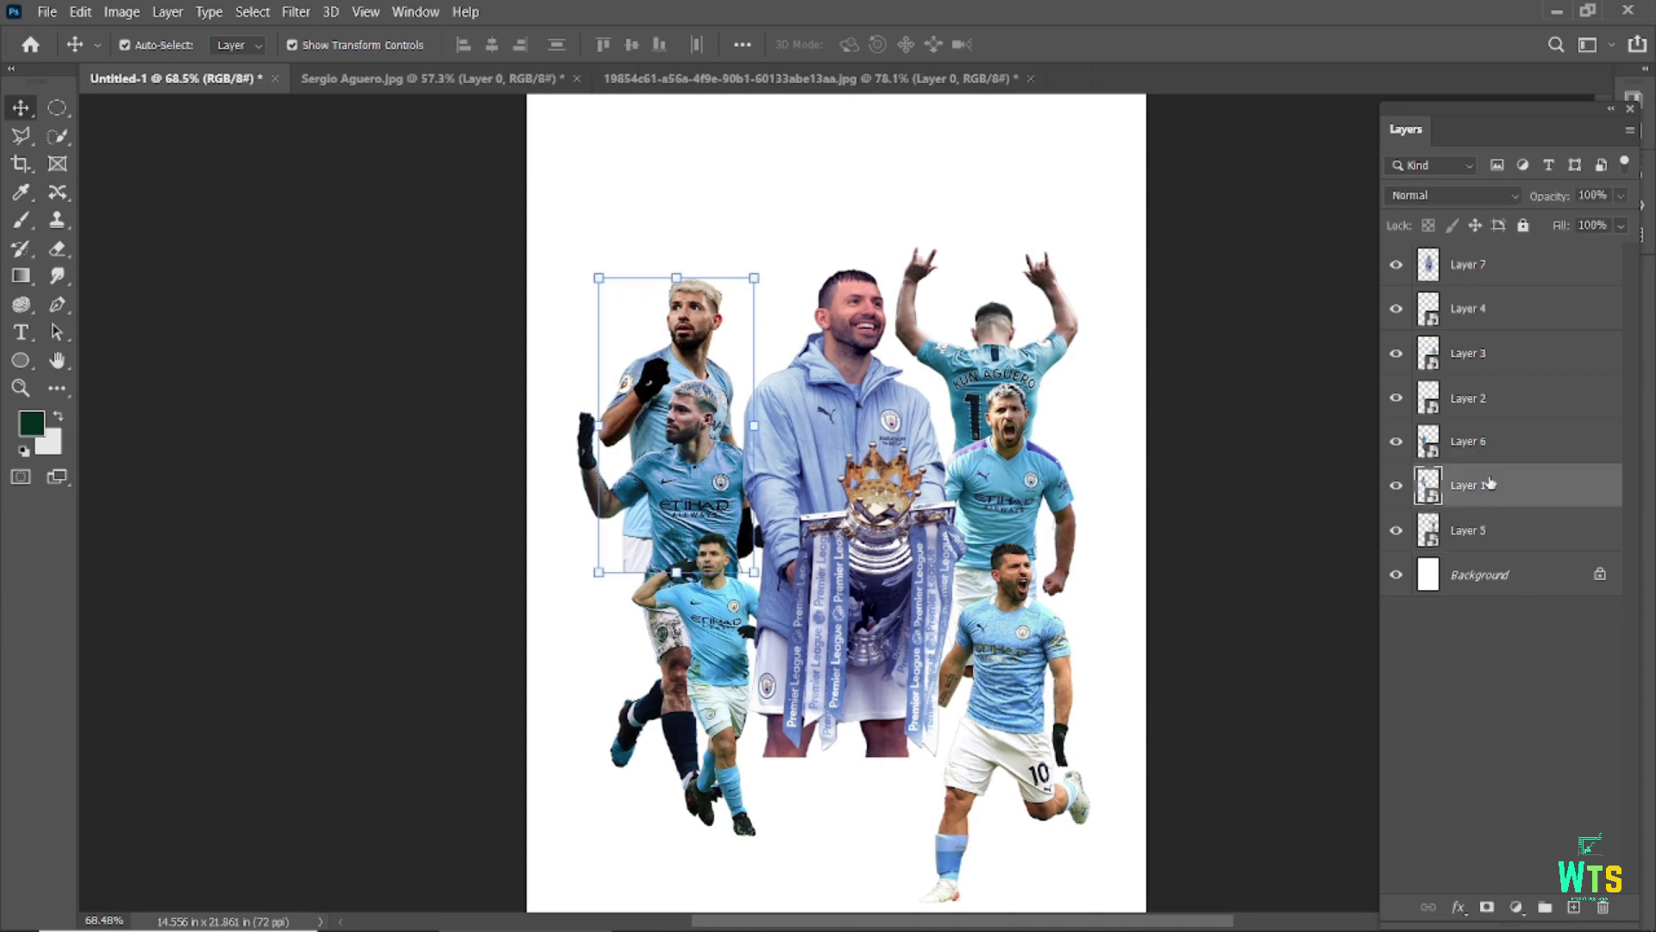
pyautogui.keyDown('shift'); pyautogui.click(1487, 403); pyautogui.keyUp('shift')
pyautogui.hotkey('ctrl', 'g')
pyautogui.press('l')
pyautogui.write('left side')
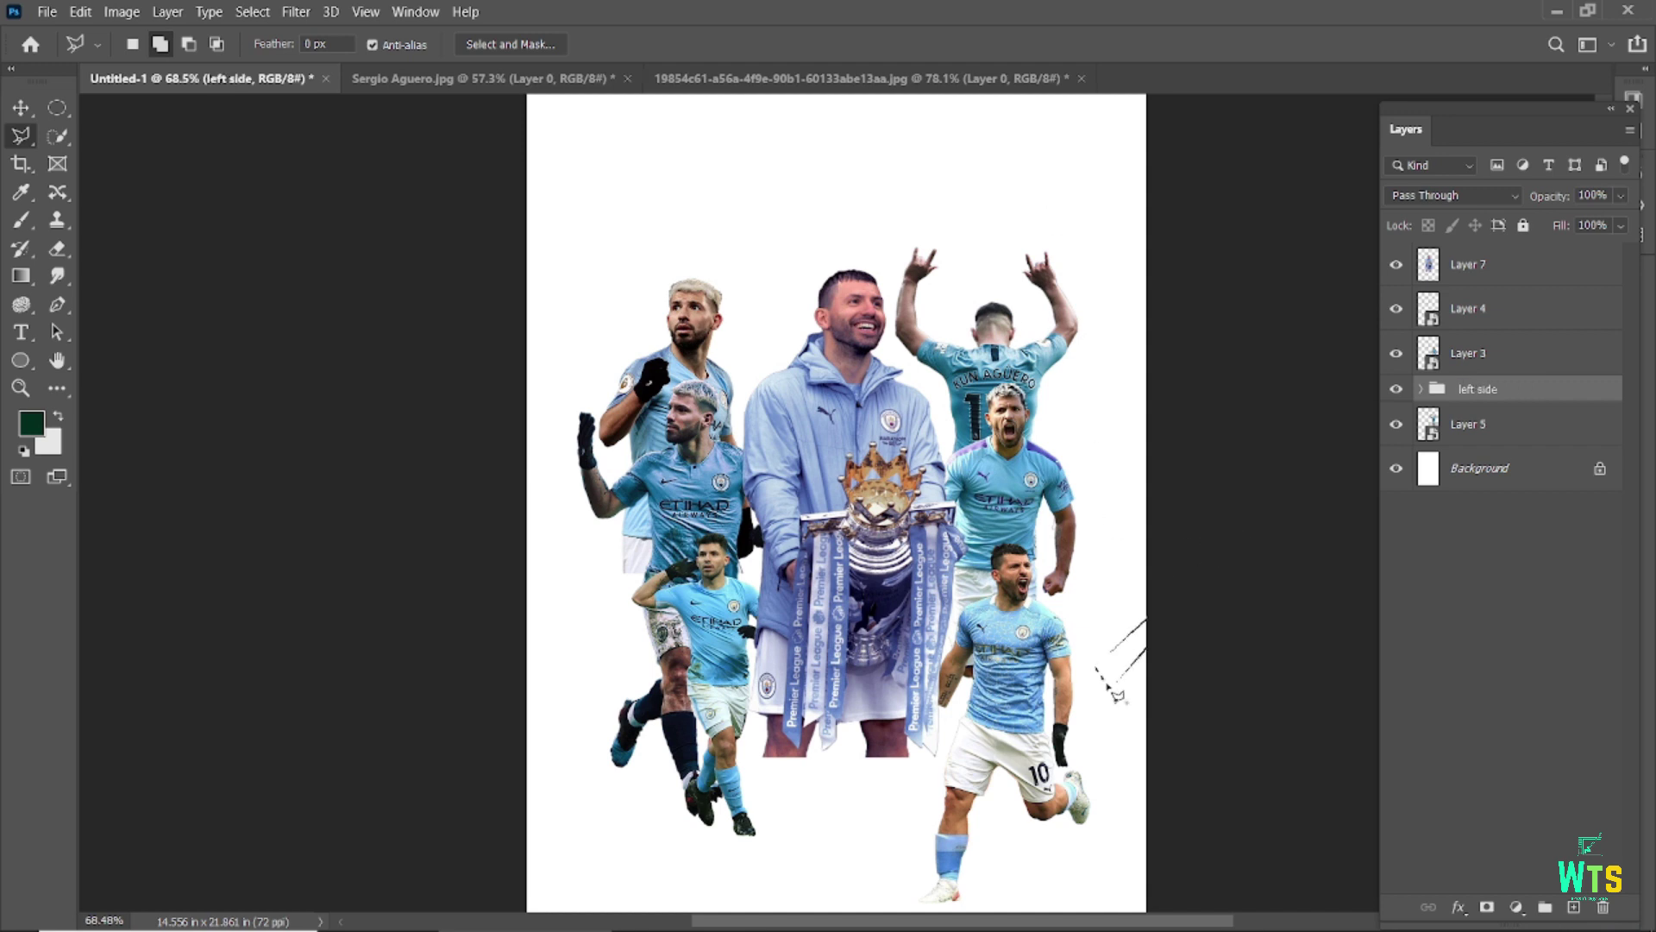
# - Group Layers 4, 3 and 5 as 'Right side'
pyautogui.click(23, 108)
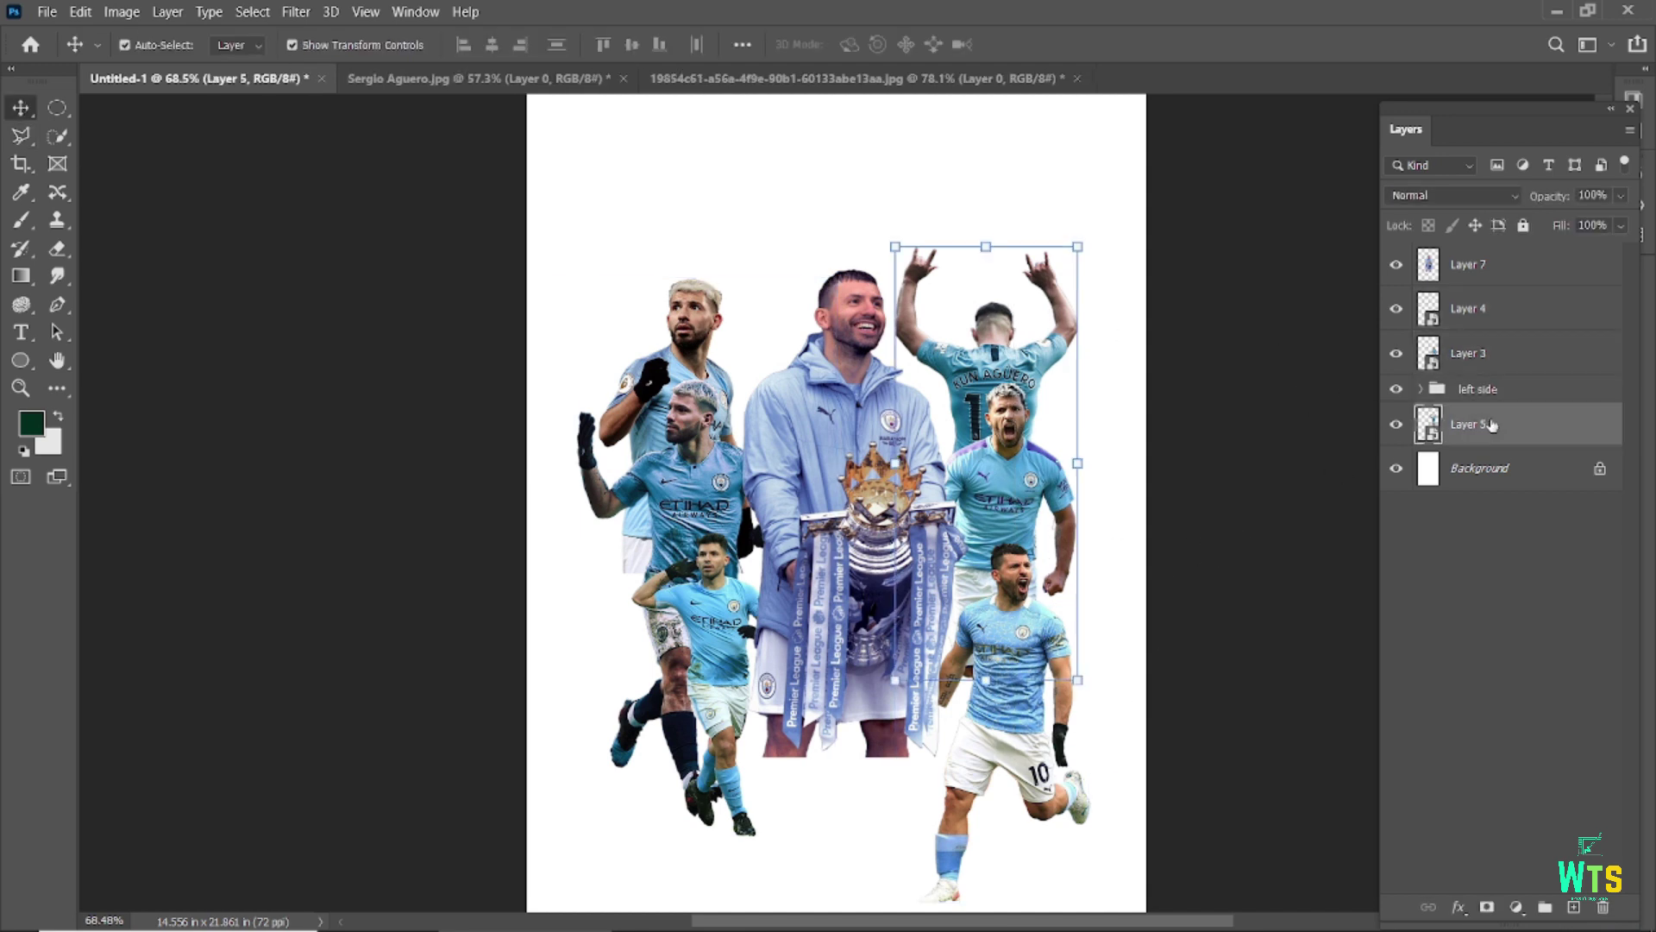
pyautogui.moveTo(1466, 424); pyautogui.dragTo(1484, 379)
pyautogui.click(1486, 267)
pyautogui.click(1483, 308)
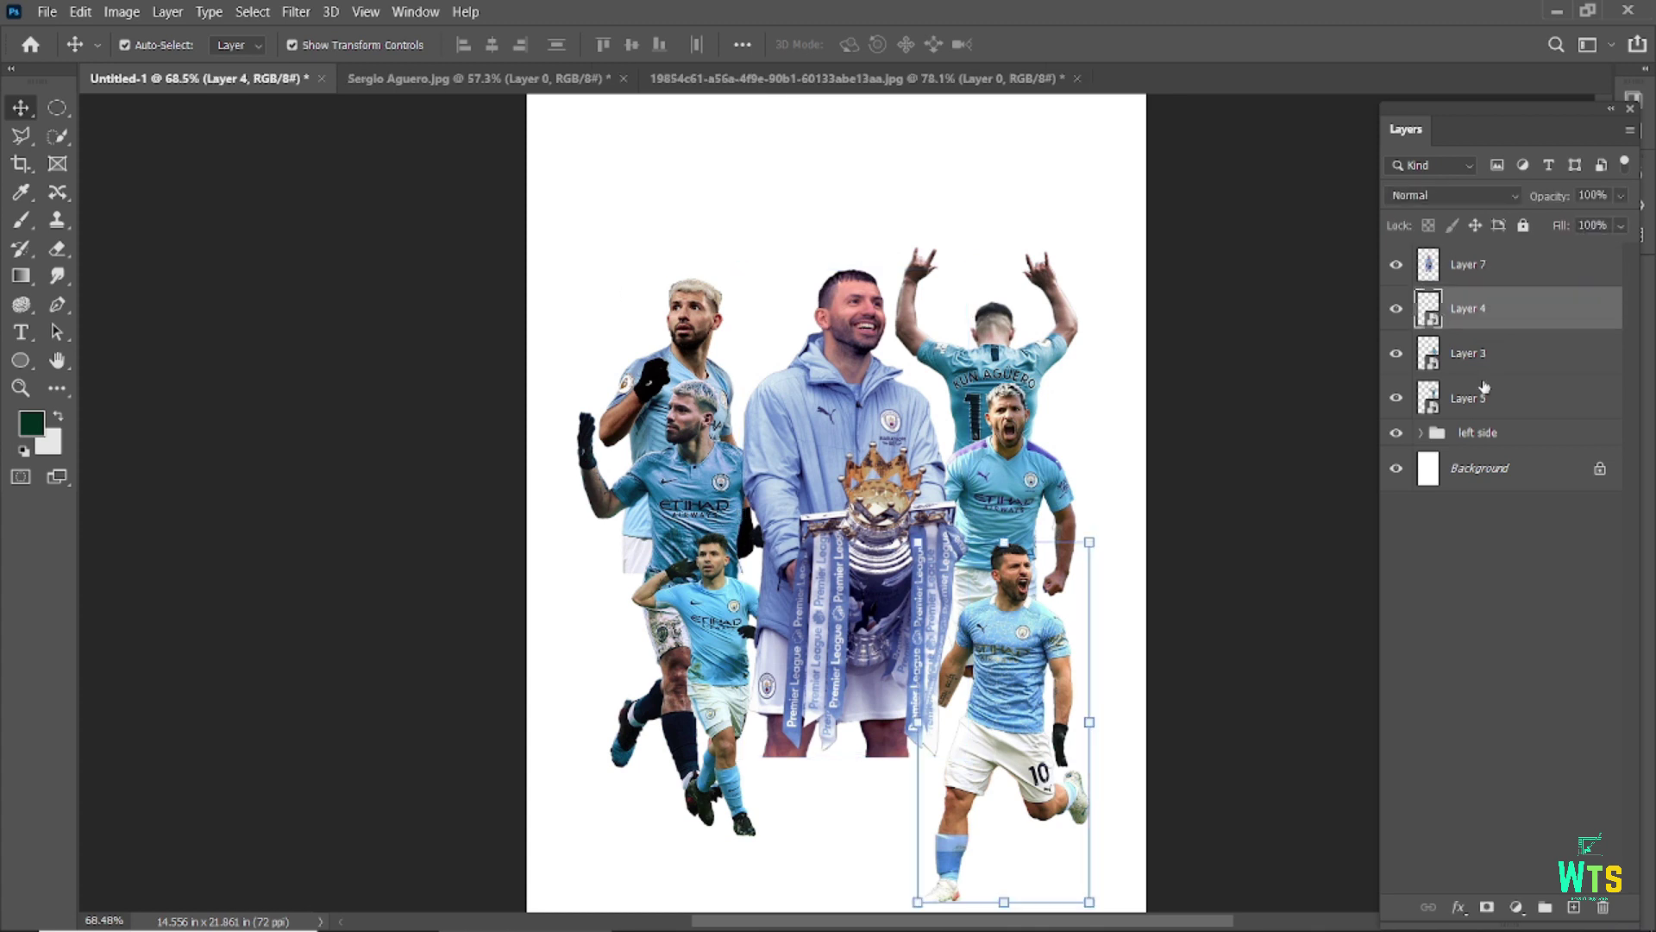
pyautogui.keyDown('shift'); pyautogui.click(1478, 398); pyautogui.keyUp('shift')
pyautogui.hotkey('ctrl', 'g')
pyautogui.write('Right')
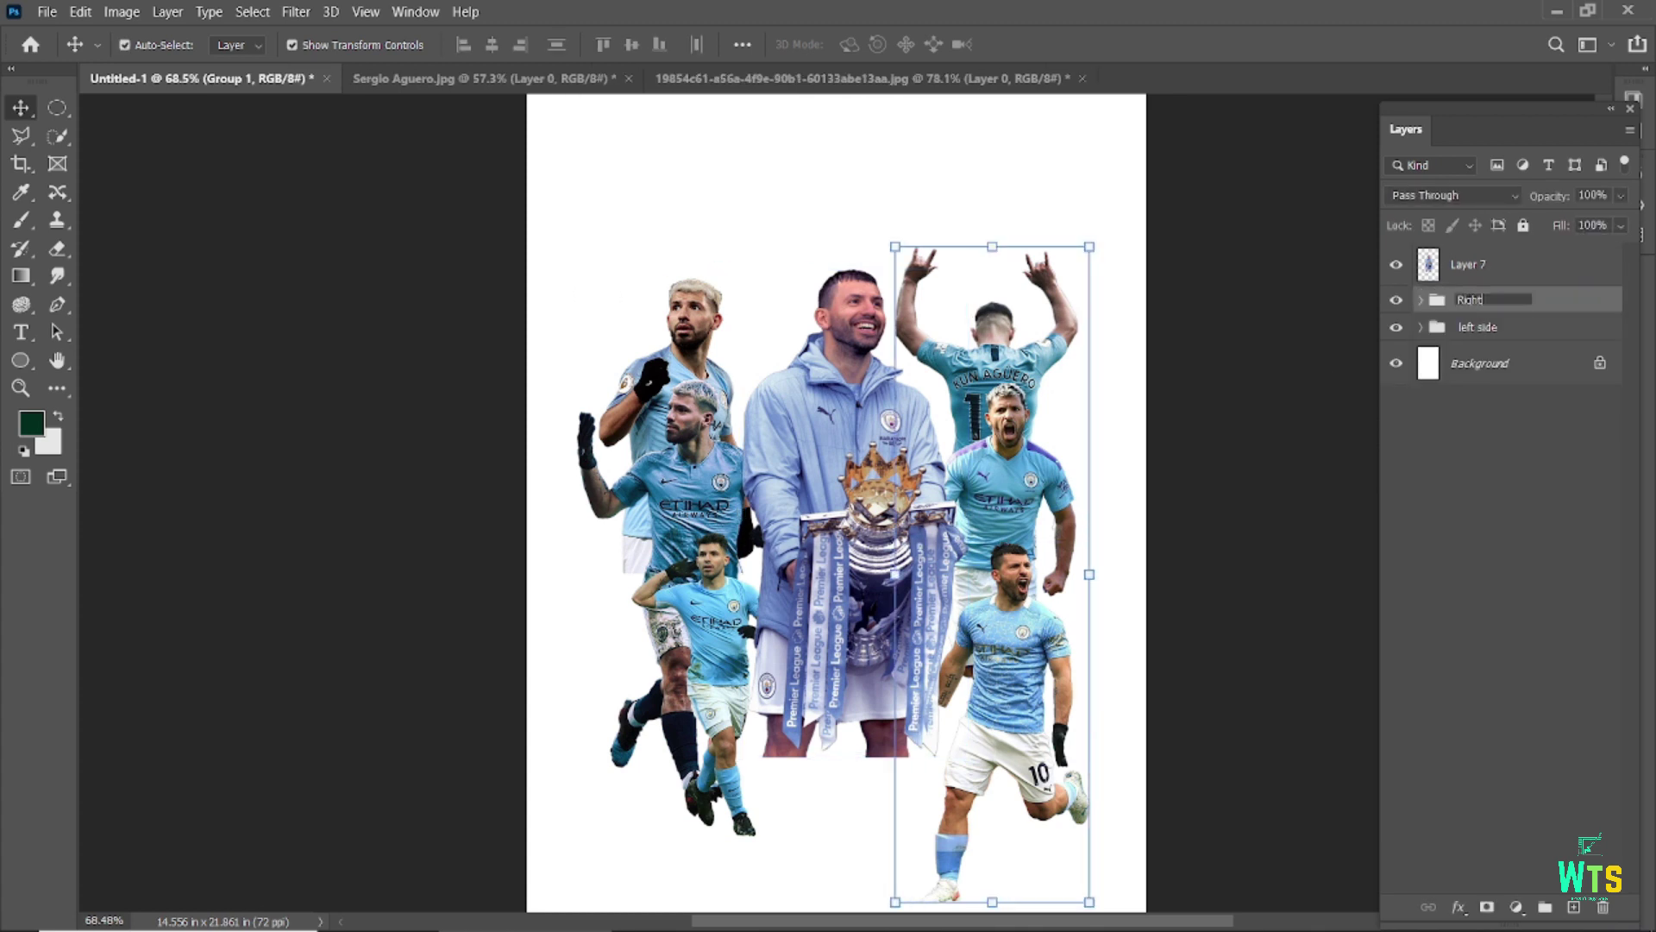
pyautogui.write('side')
pyautogui.press('Return')
# - Align the 'Right side' and 'left side' groups on their vertical centres
pyautogui.click(1274, 412)
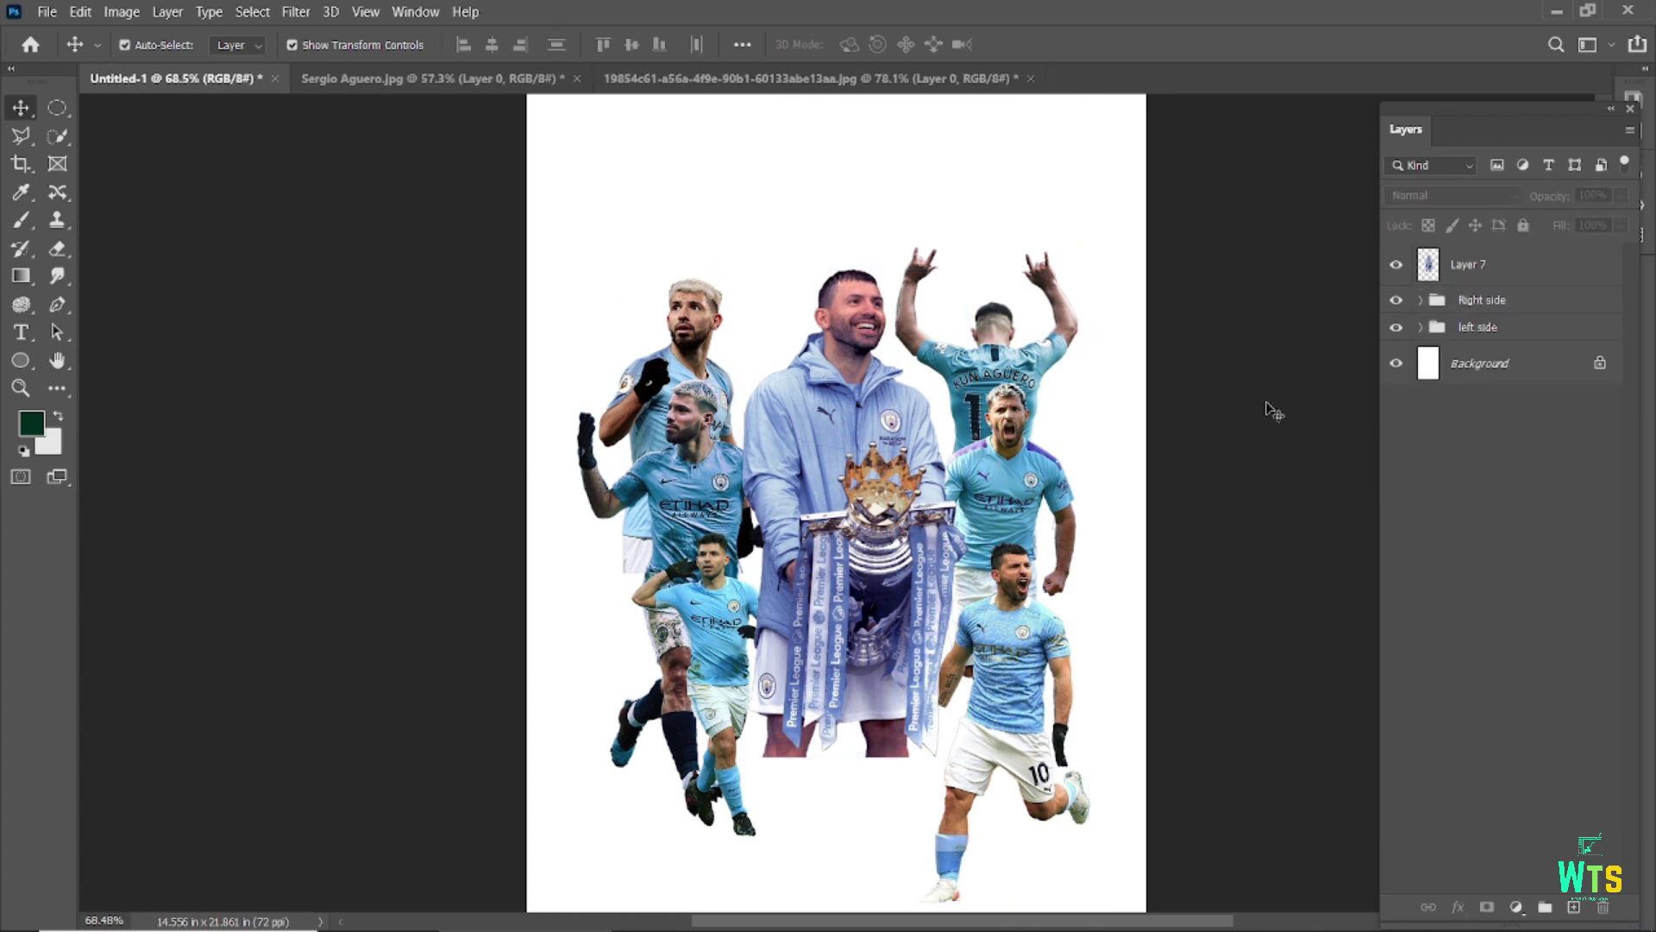
pyautogui.click(1492, 299)
pyautogui.keyDown('shift'); pyautogui.click(1478, 327); pyautogui.keyUp('shift')
pyautogui.click(493, 48)
pyautogui.hotkey('ctrl', 'z')
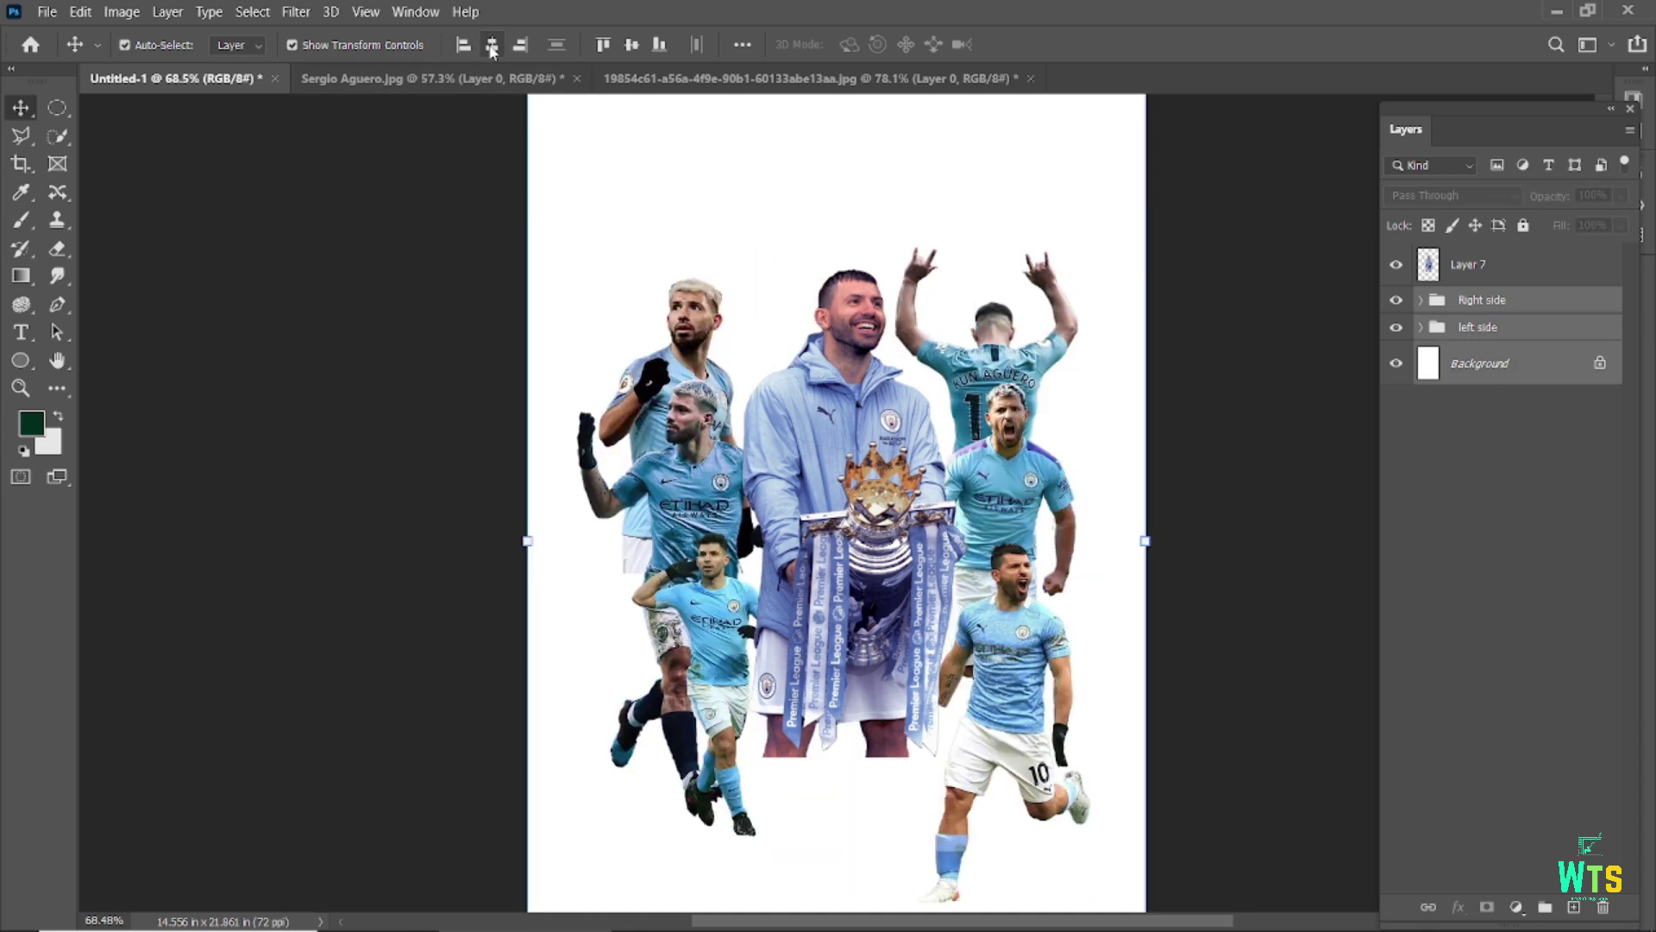
pyautogui.click(742, 45)
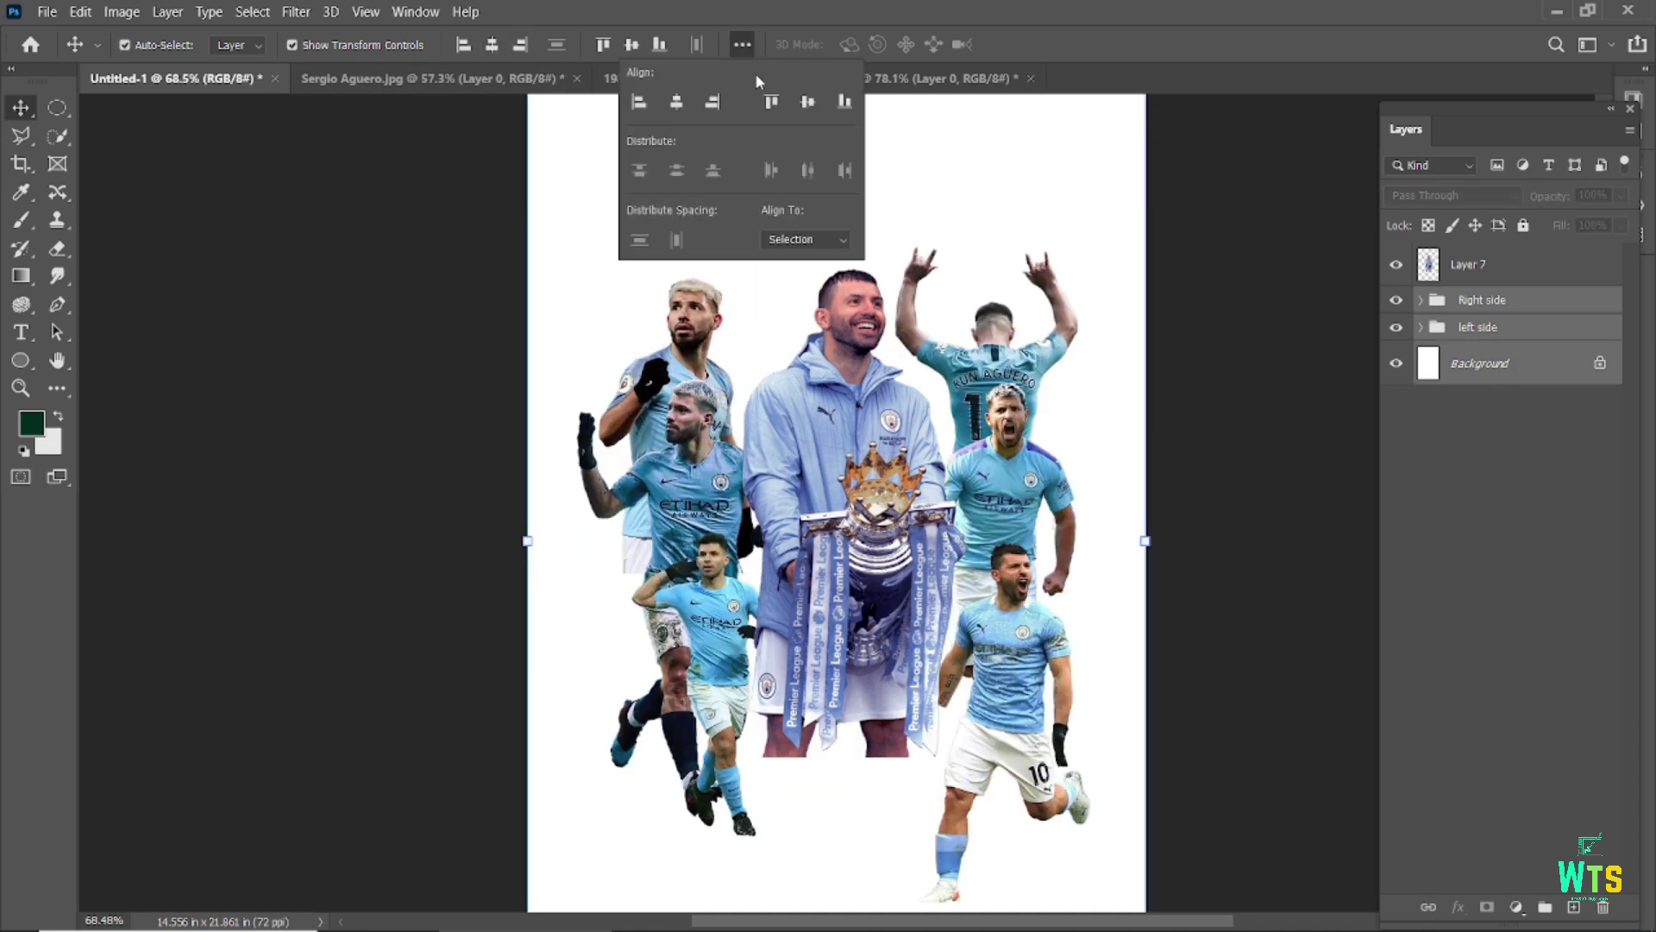
pyautogui.click(809, 104)
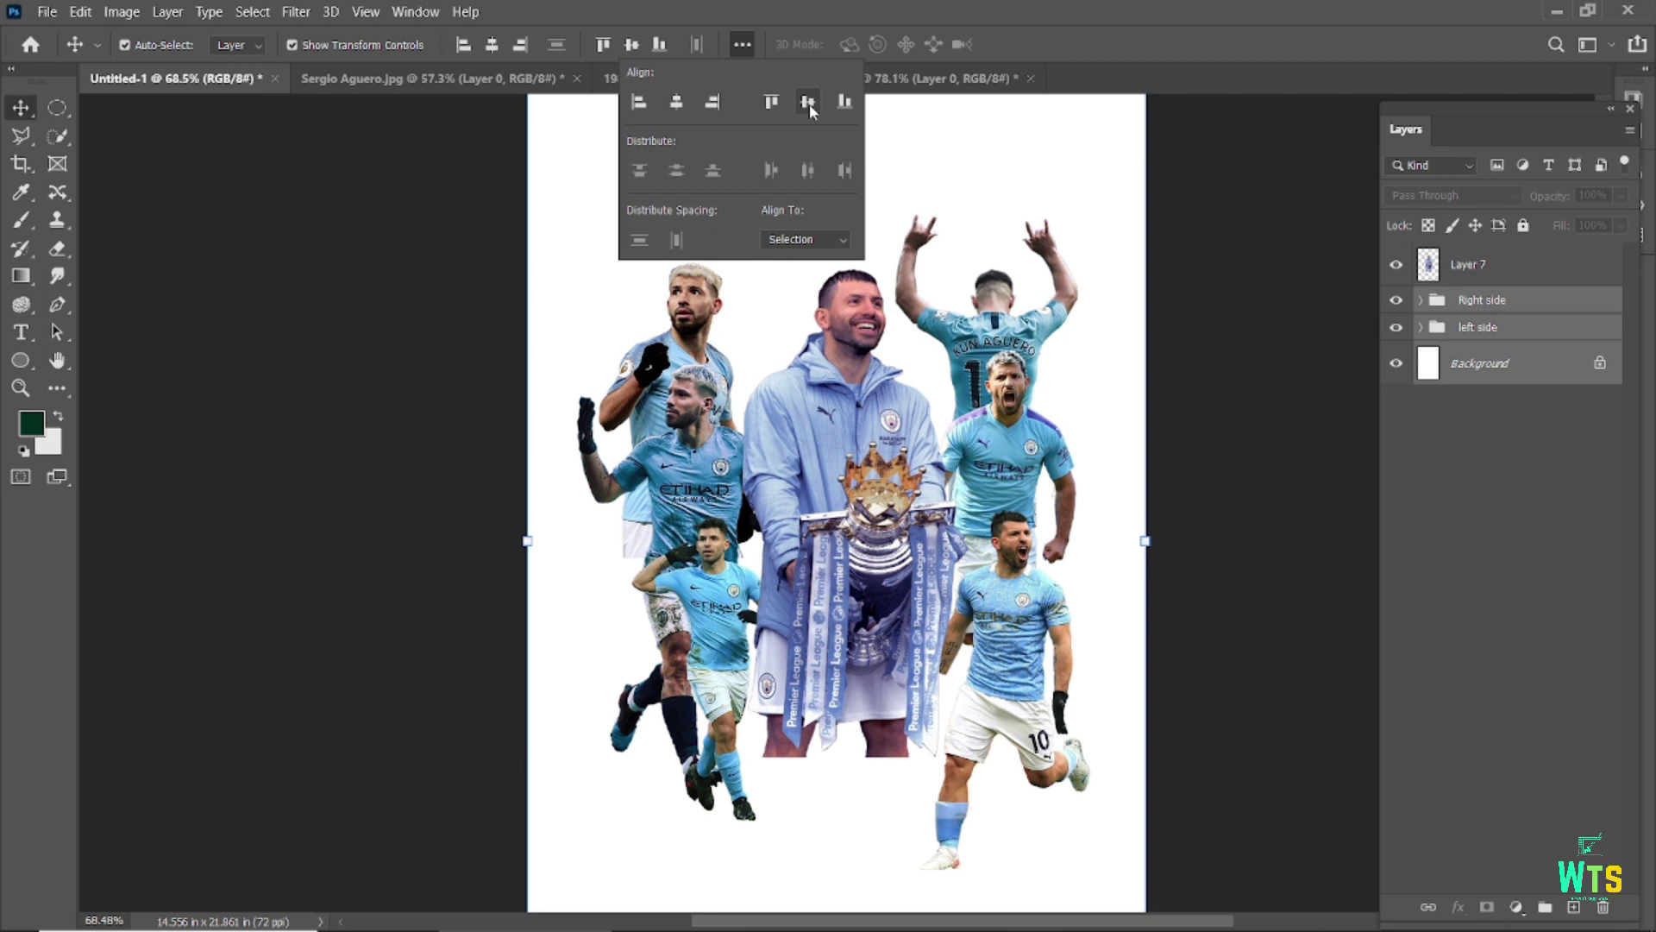
pyautogui.click(1195, 194)
# - Move both player groups lower and shift the trophy figure slightly right
pyautogui.click(1497, 303)
pyautogui.hotkey('ctrl', '-')
pyautogui.moveTo(962, 415); pyautogui.dragTo(959, 483)
pyautogui.click(841, 415)
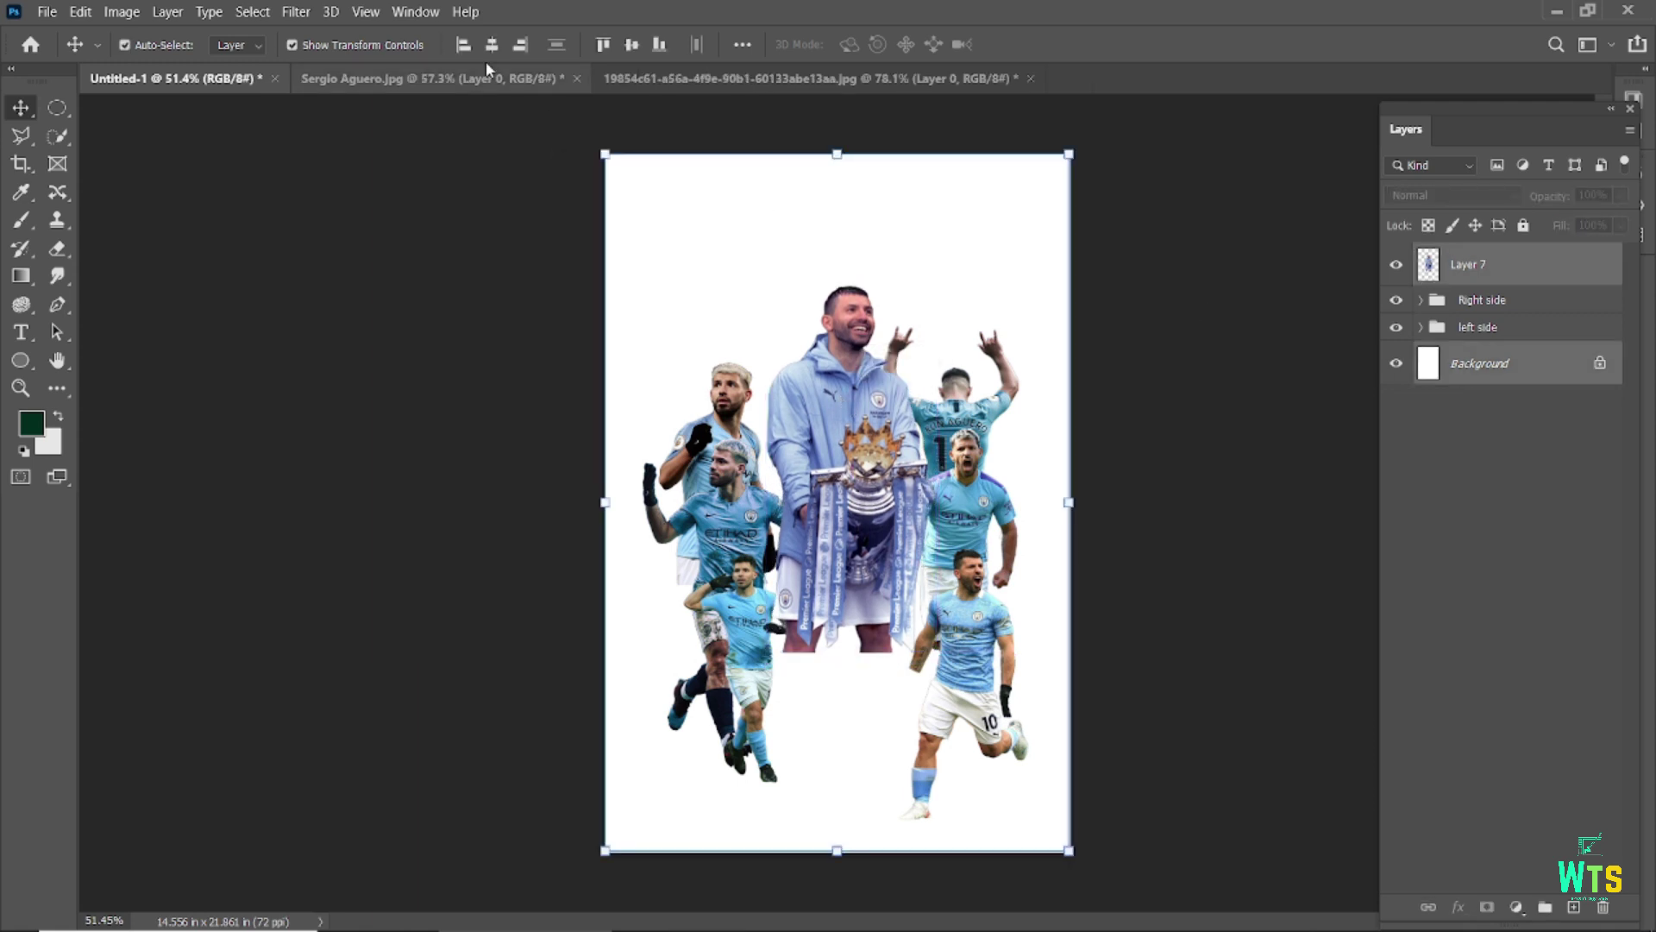
pyautogui.moveTo(850, 462); pyautogui.dragTo(863, 462)
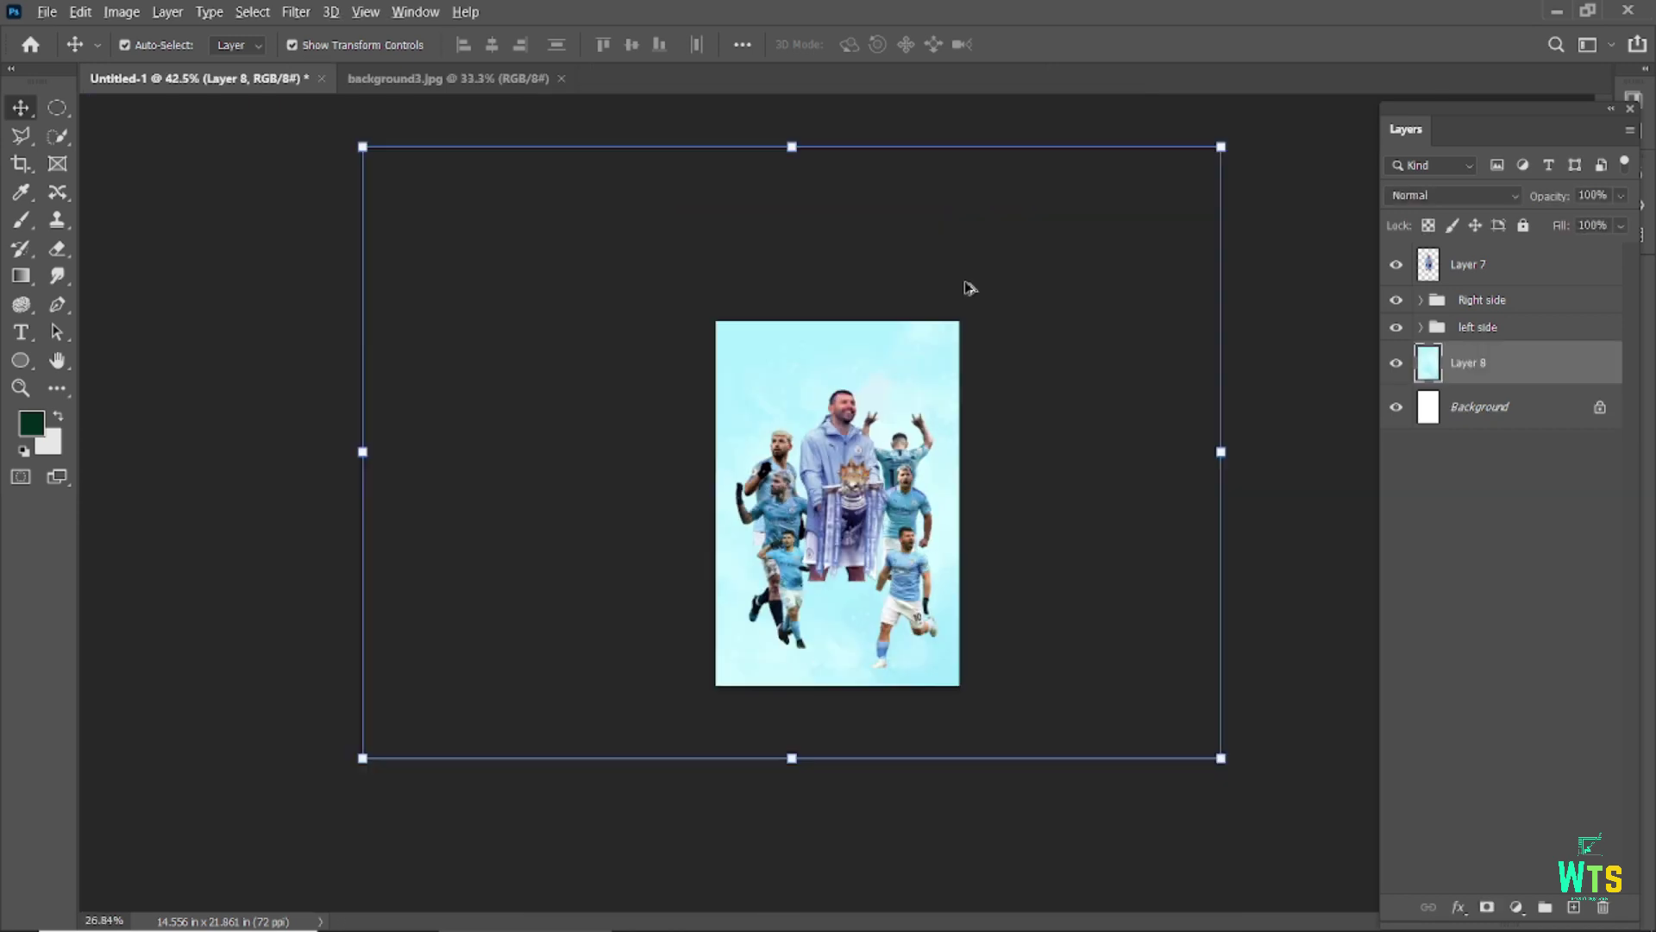
# - Rotate the cyan sky texture 90° and scale it over the top of the poster
pyautogui.moveTo(1223, 147); pyautogui.dragTo(992, 400)
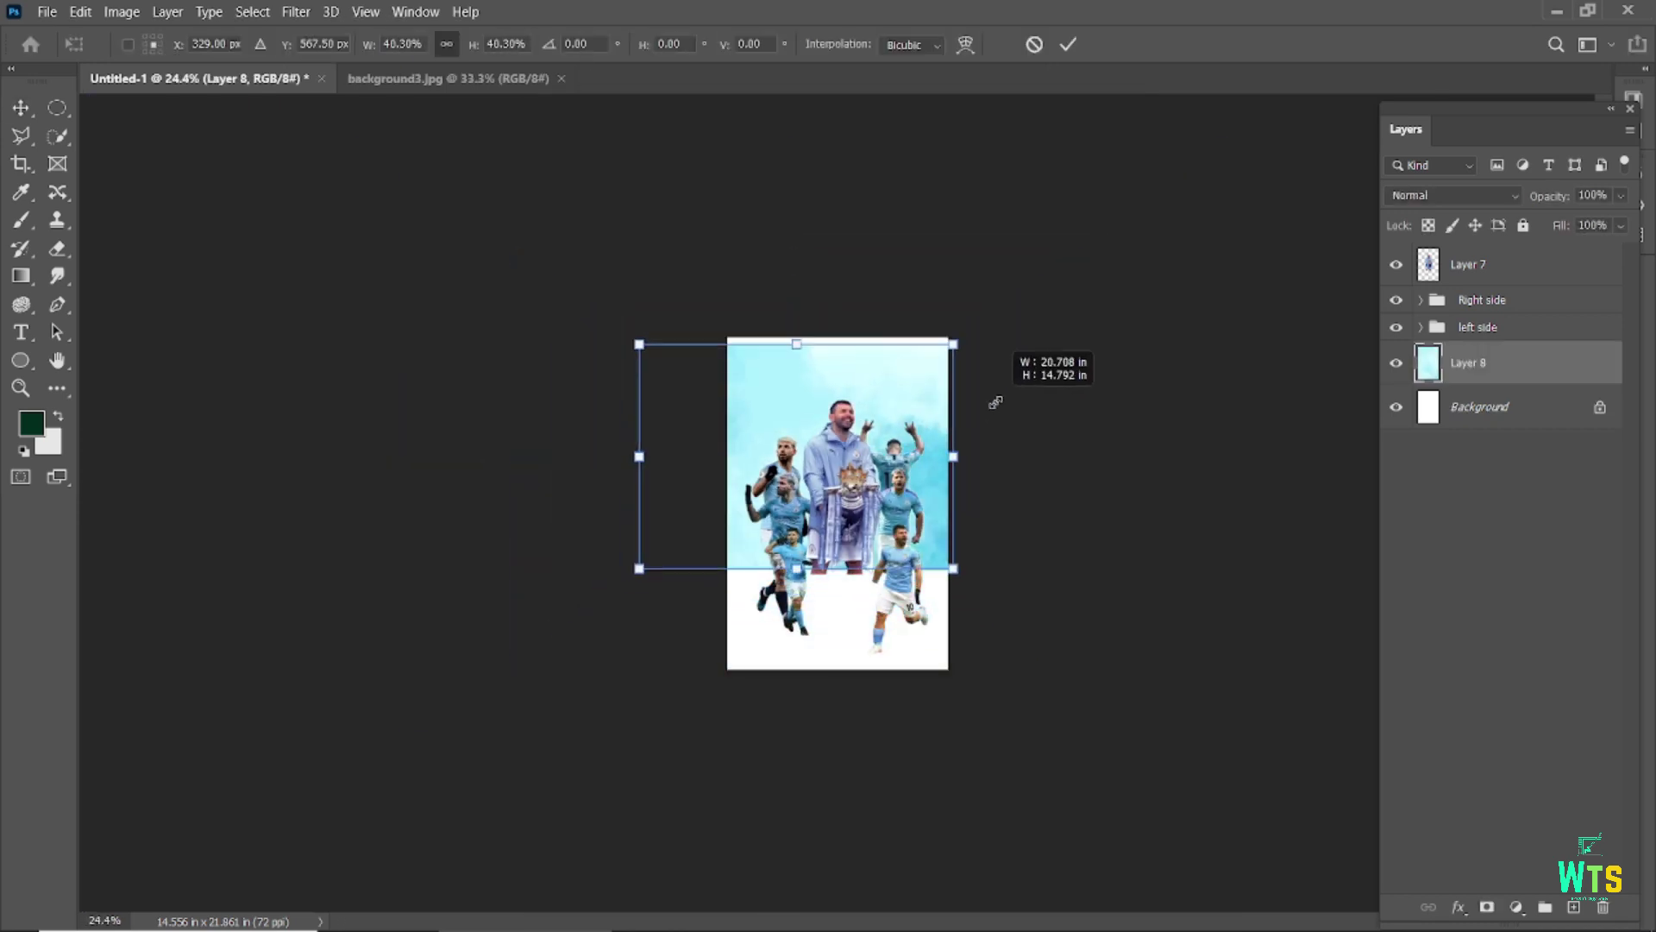
pyautogui.moveTo(1065, 261)
pyautogui.mouseDown()
pyautogui.moveTo(1079, 359)
pyautogui.moveTo(863, 645)
pyautogui.mouseUp()
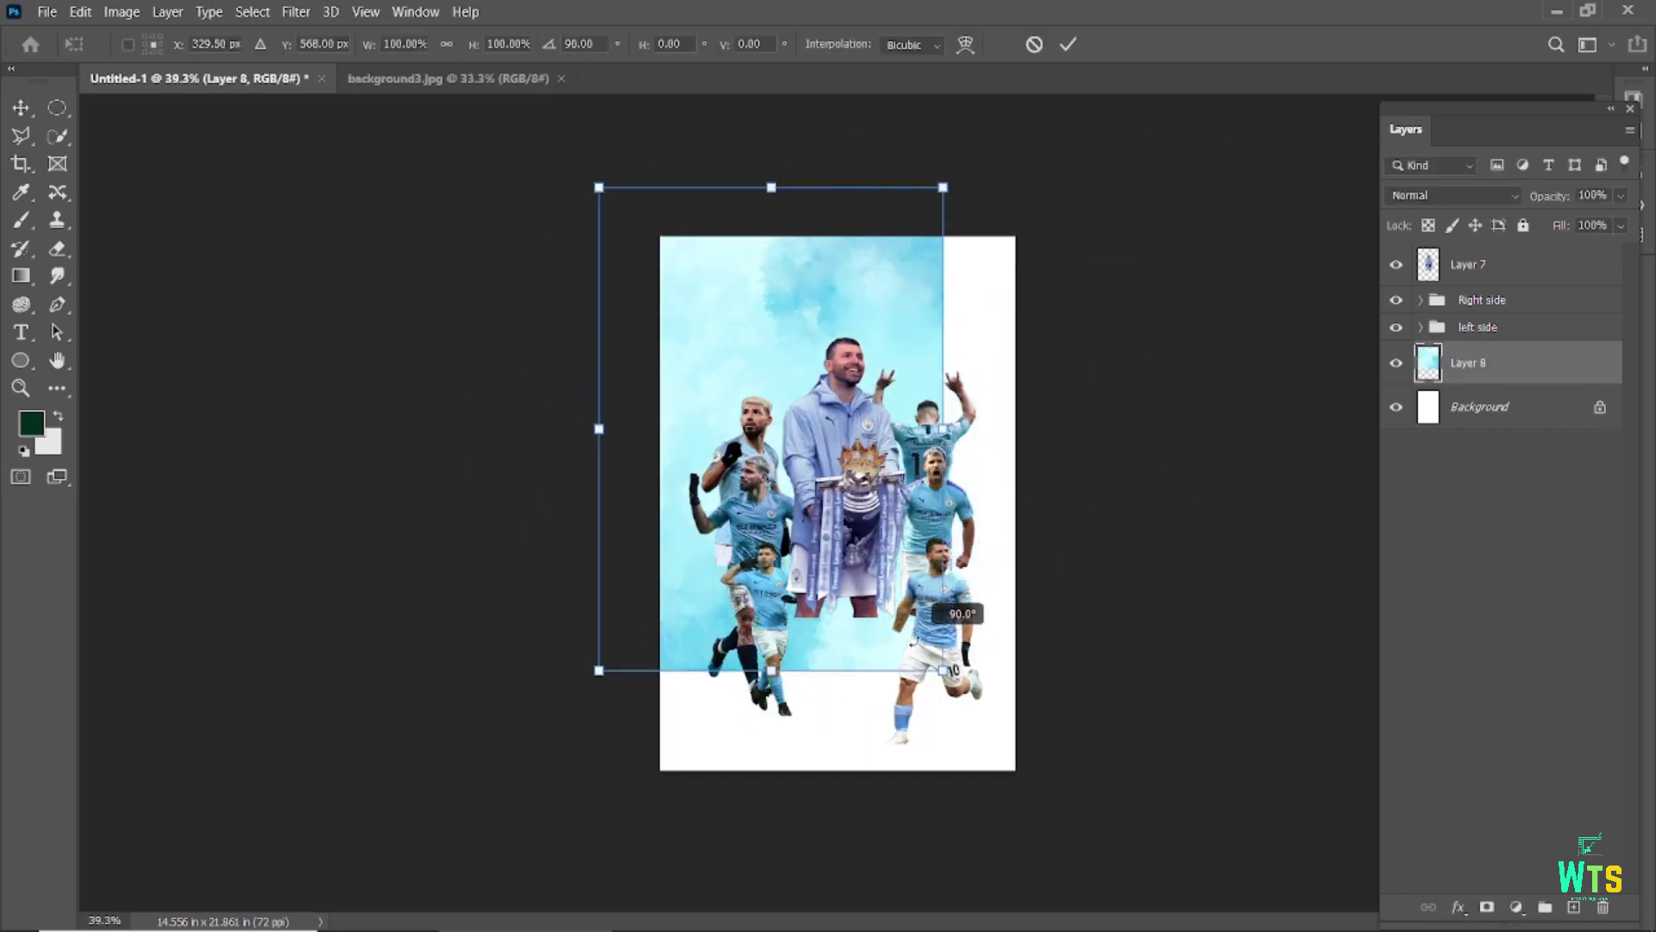
pyautogui.moveTo(811, 310); pyautogui.dragTo(871, 345)
pyautogui.moveTo(660, 218); pyautogui.dragTo(650, 211)
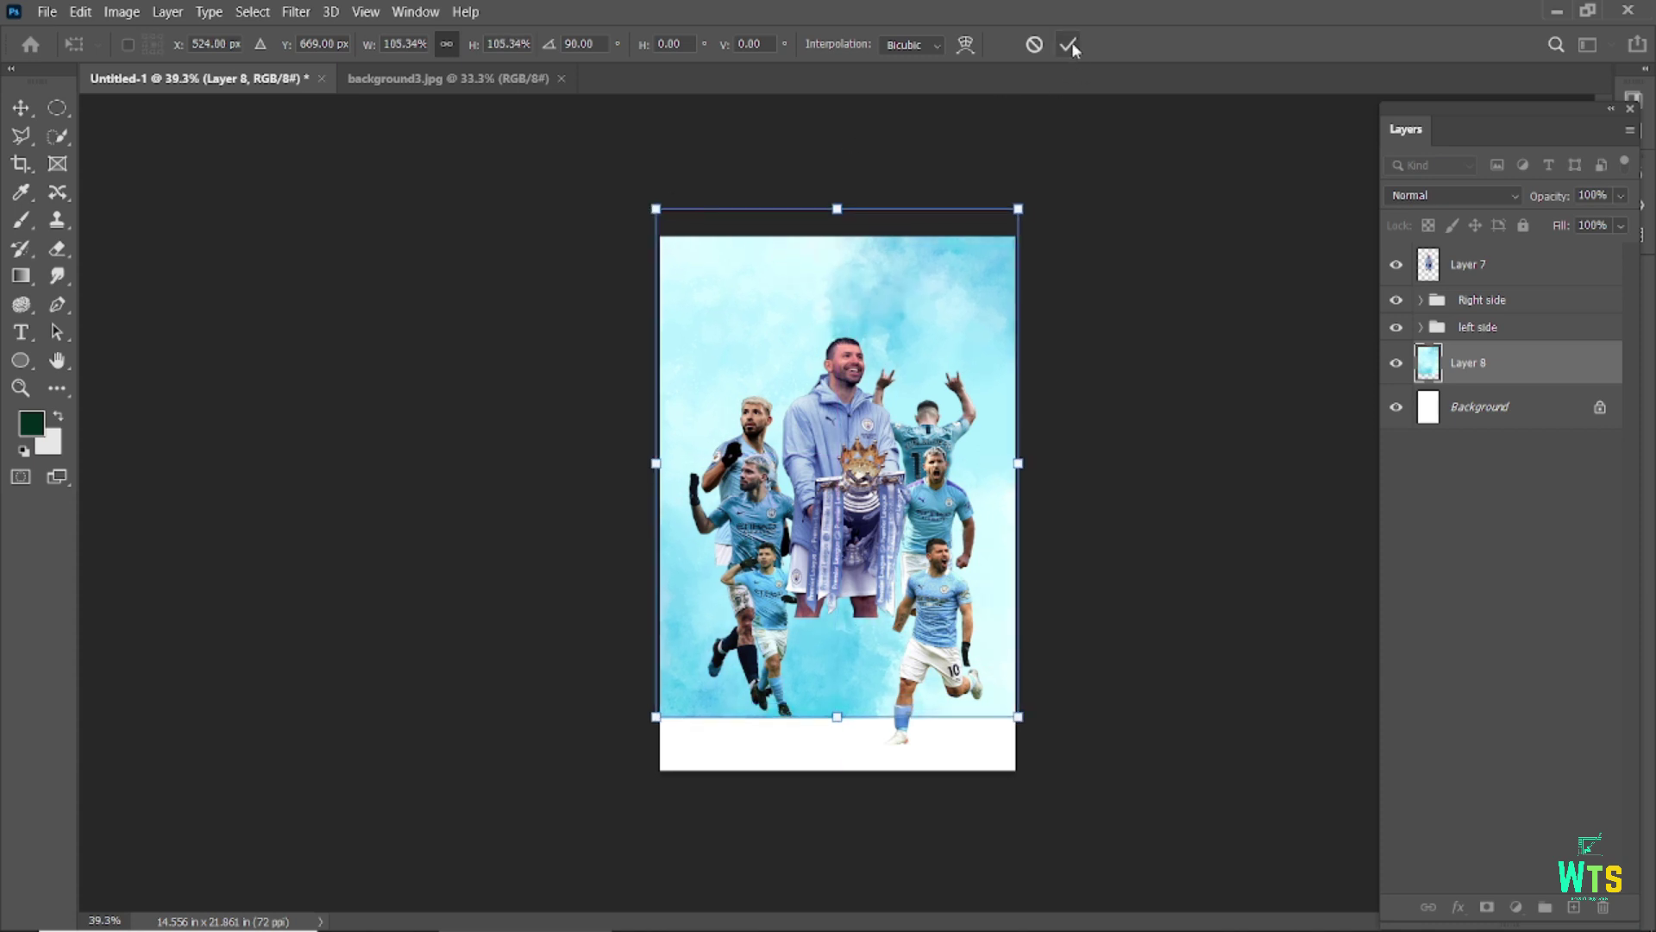
pyautogui.click(1068, 44)
pyautogui.hotkey('ctrl', '0')
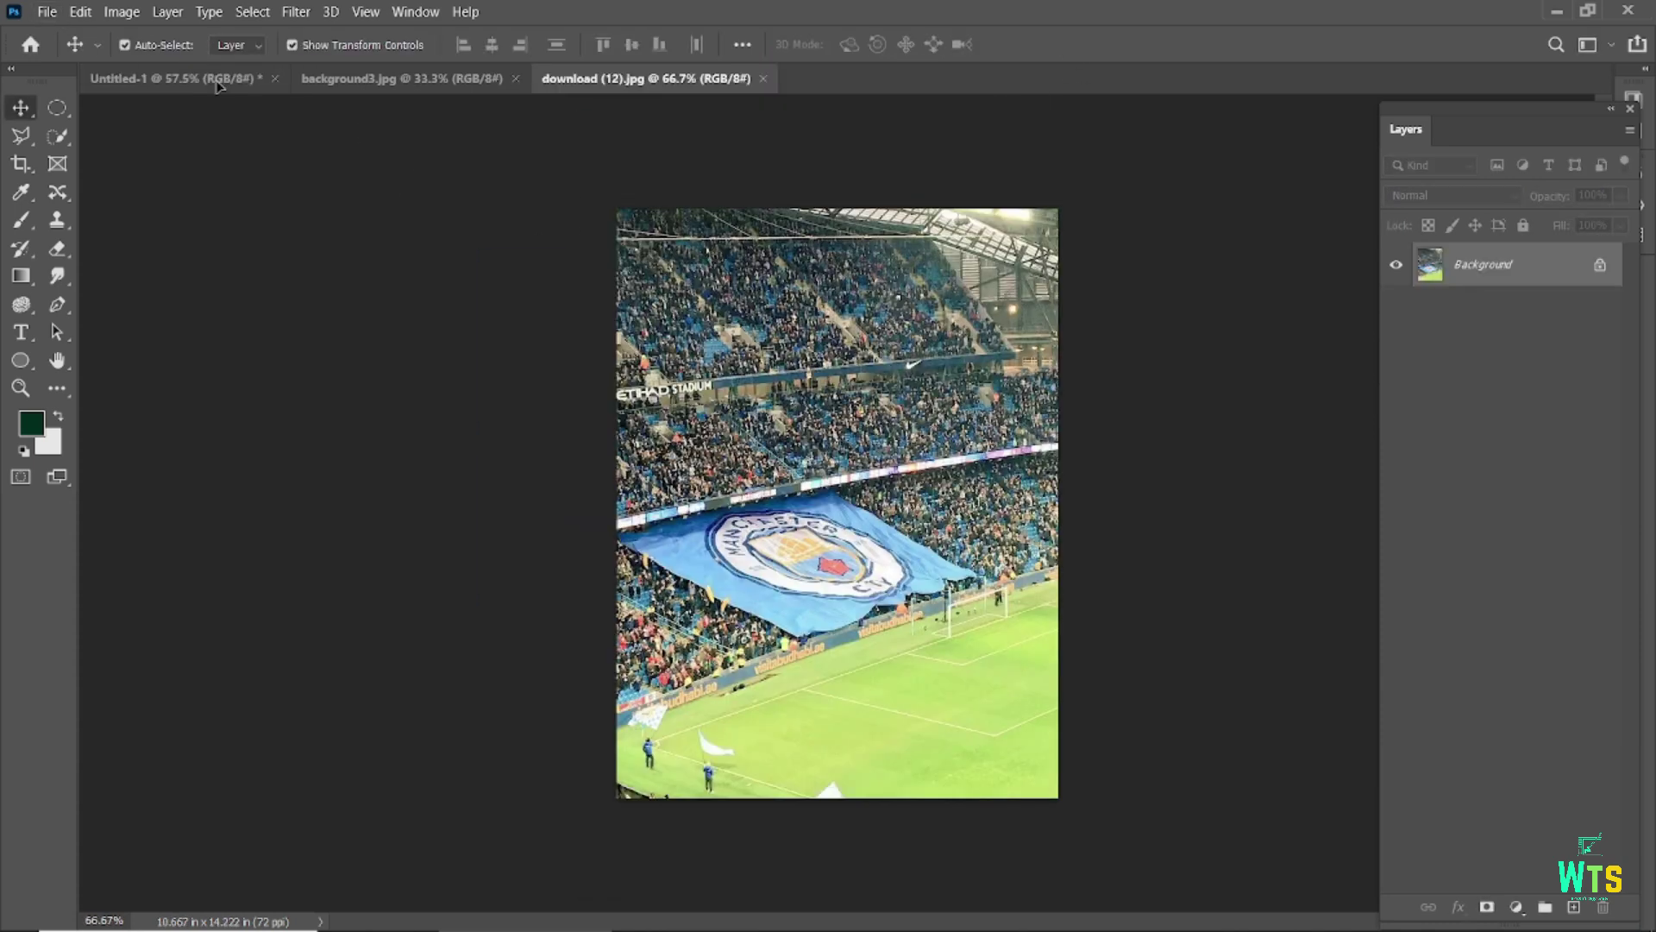
# - Place the stadium photo, enlarge it to fill the poster, and move it to the bottom edge
pyautogui.hotkey('ctrl', 't')
pyautogui.hotkey('ctrl', '0')
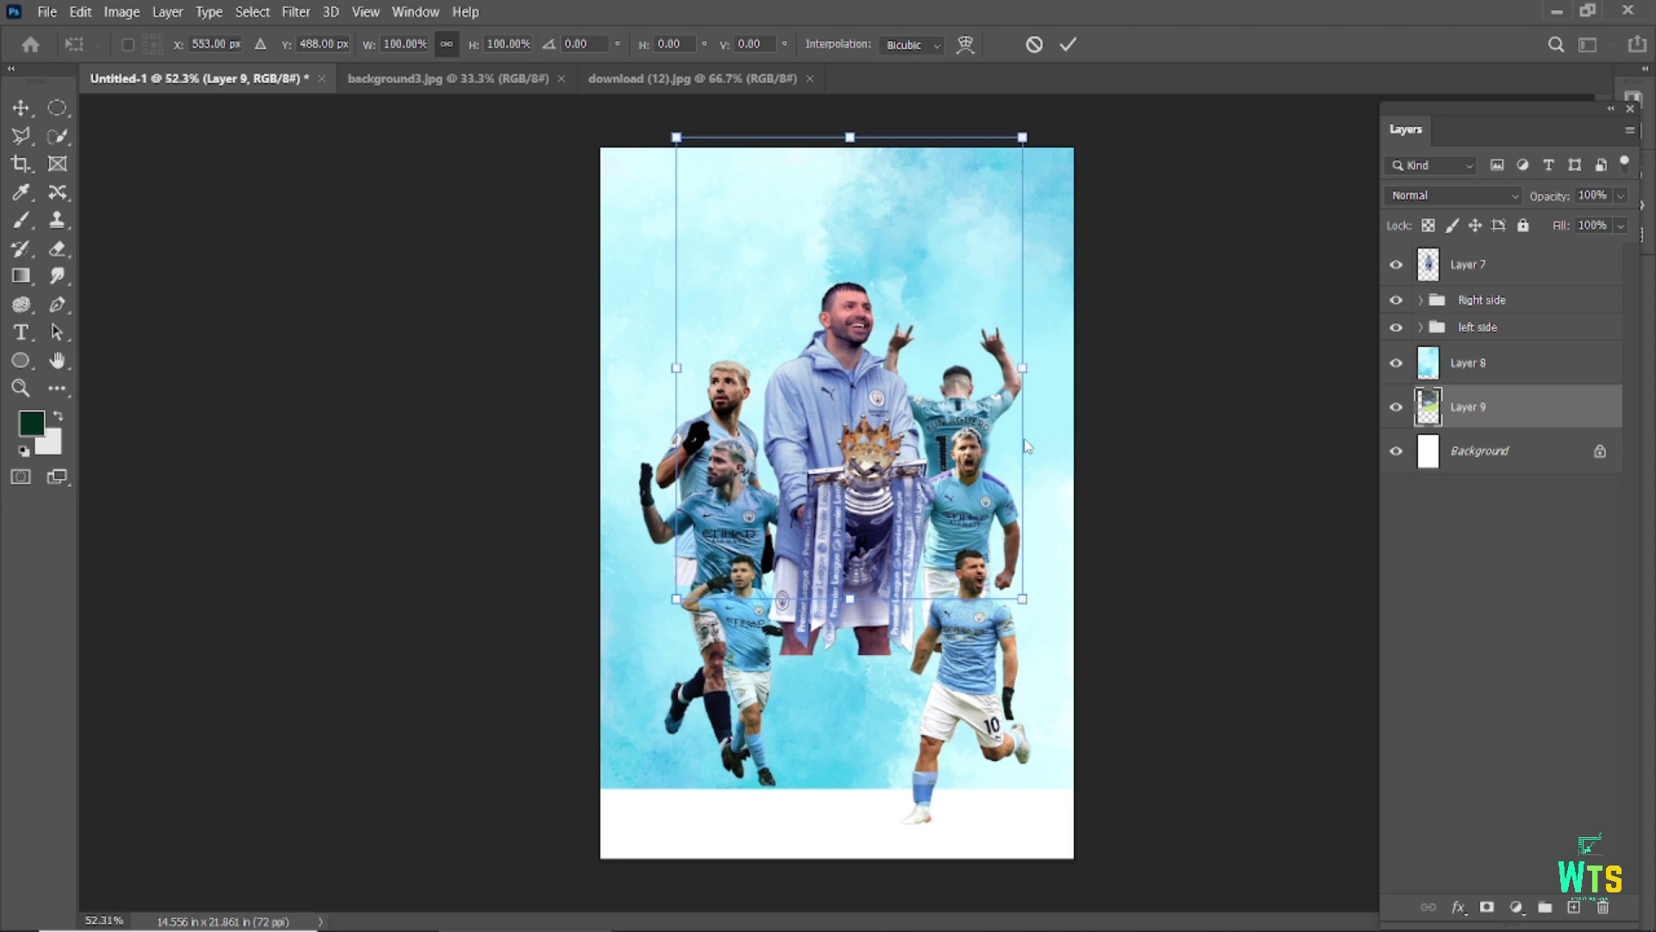
pyautogui.keyDown('shift'); pyautogui.click(1519, 450); pyautogui.keyUp('shift')
pyautogui.click(1468, 406)
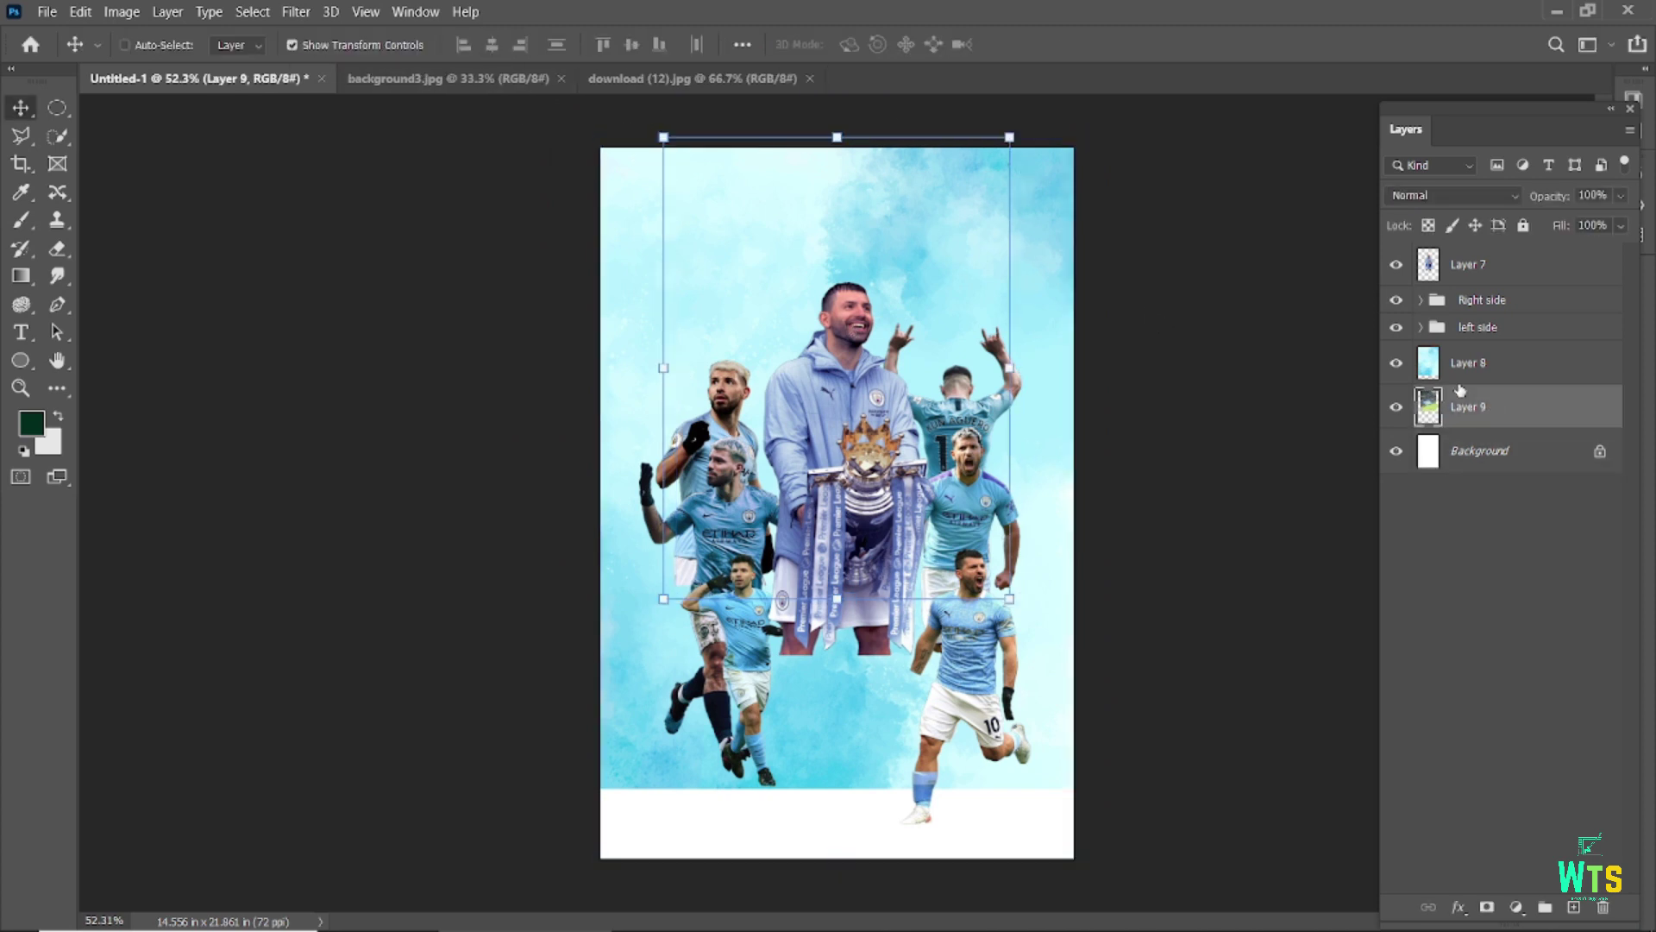
pyautogui.hotkey('ctrl', 't')
pyautogui.moveTo(1010, 594); pyautogui.dragTo(1107, 723)
pyautogui.moveTo(1019, 457); pyautogui.dragTo(1019, 587)
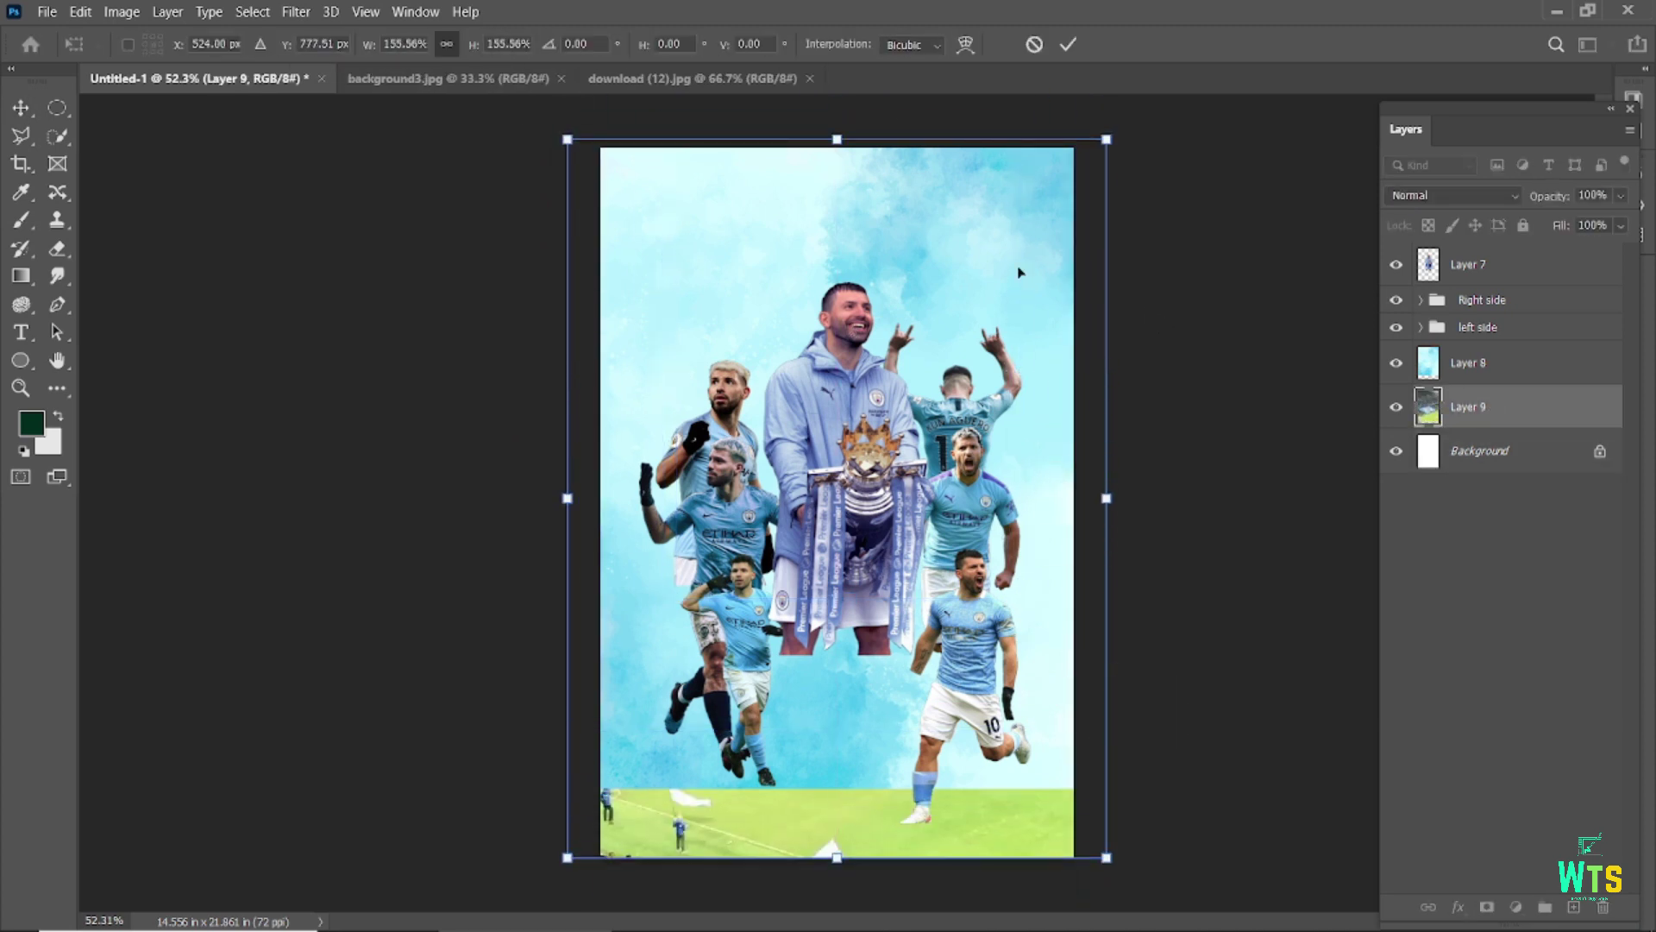
# - Lower the sky layer's fill to 62% so the stadium shows, and add an empty Layer 10
pyautogui.click(1068, 44)
pyautogui.click(943, 248)
pyautogui.moveTo(1562, 228)
pyautogui.mouseDown()
pyautogui.moveTo(1540, 228)
pyautogui.moveTo(1505, 345)
pyautogui.mouseUp()
pyautogui.click(1230, 344)
pyautogui.click(1574, 907)
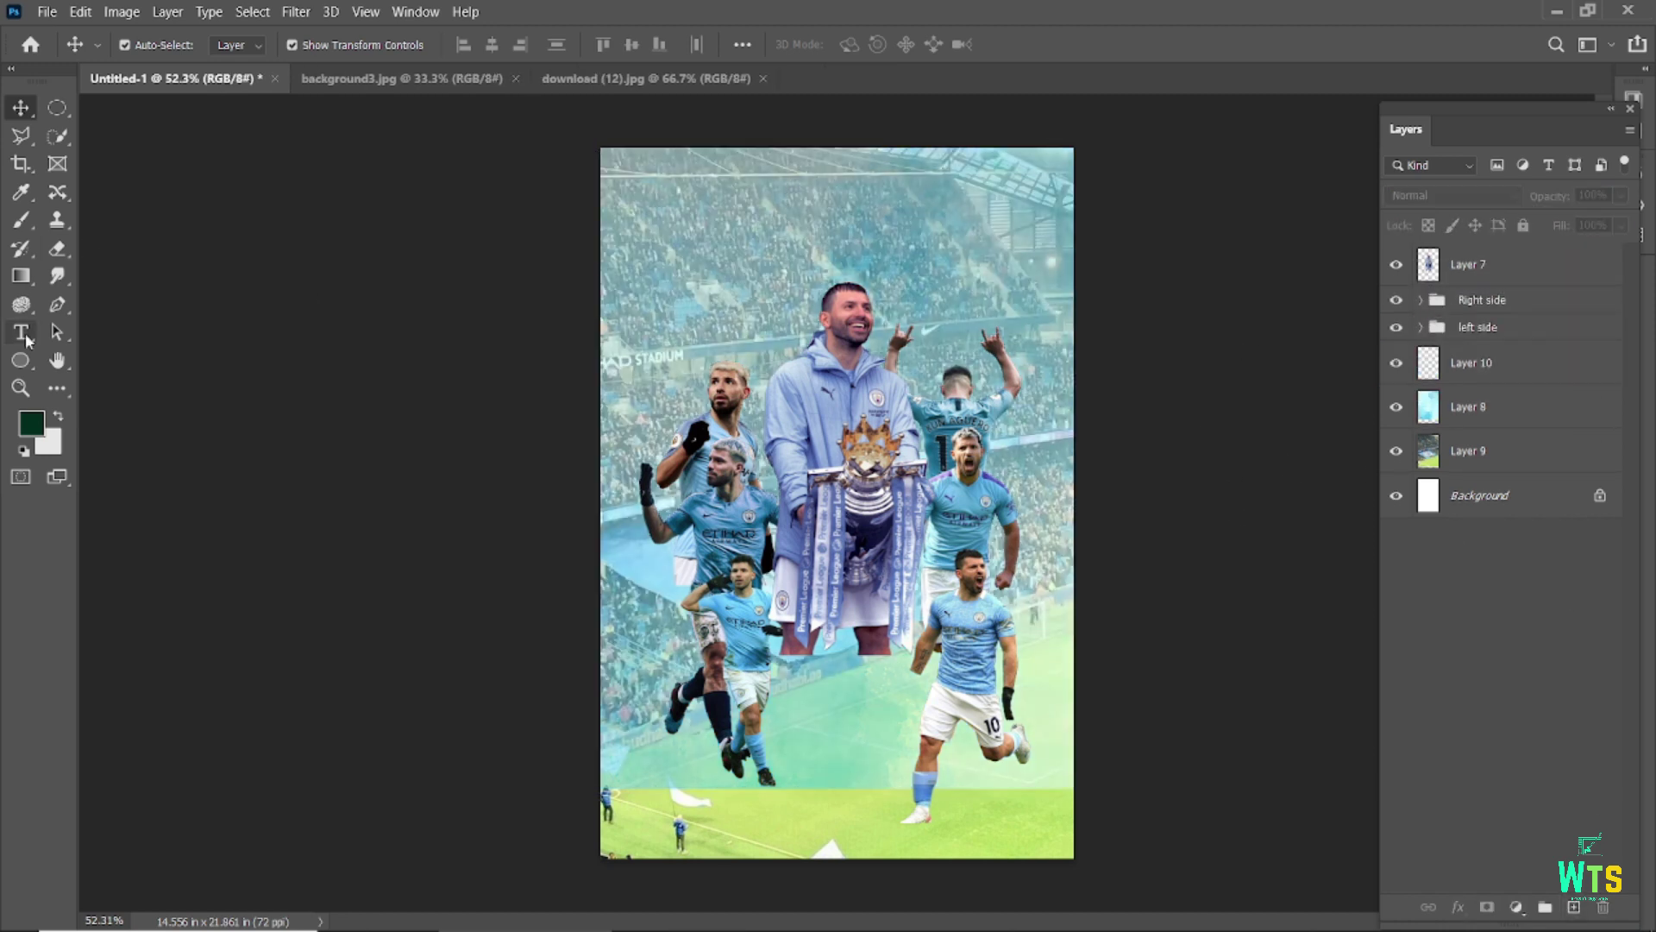
# - Choose a fog brush from the Free Fog Photoshop Brushes 3 set
pyautogui.click(21, 220)
pyautogui.click(138, 44)
pyautogui.scroll(-5, 405, 641)
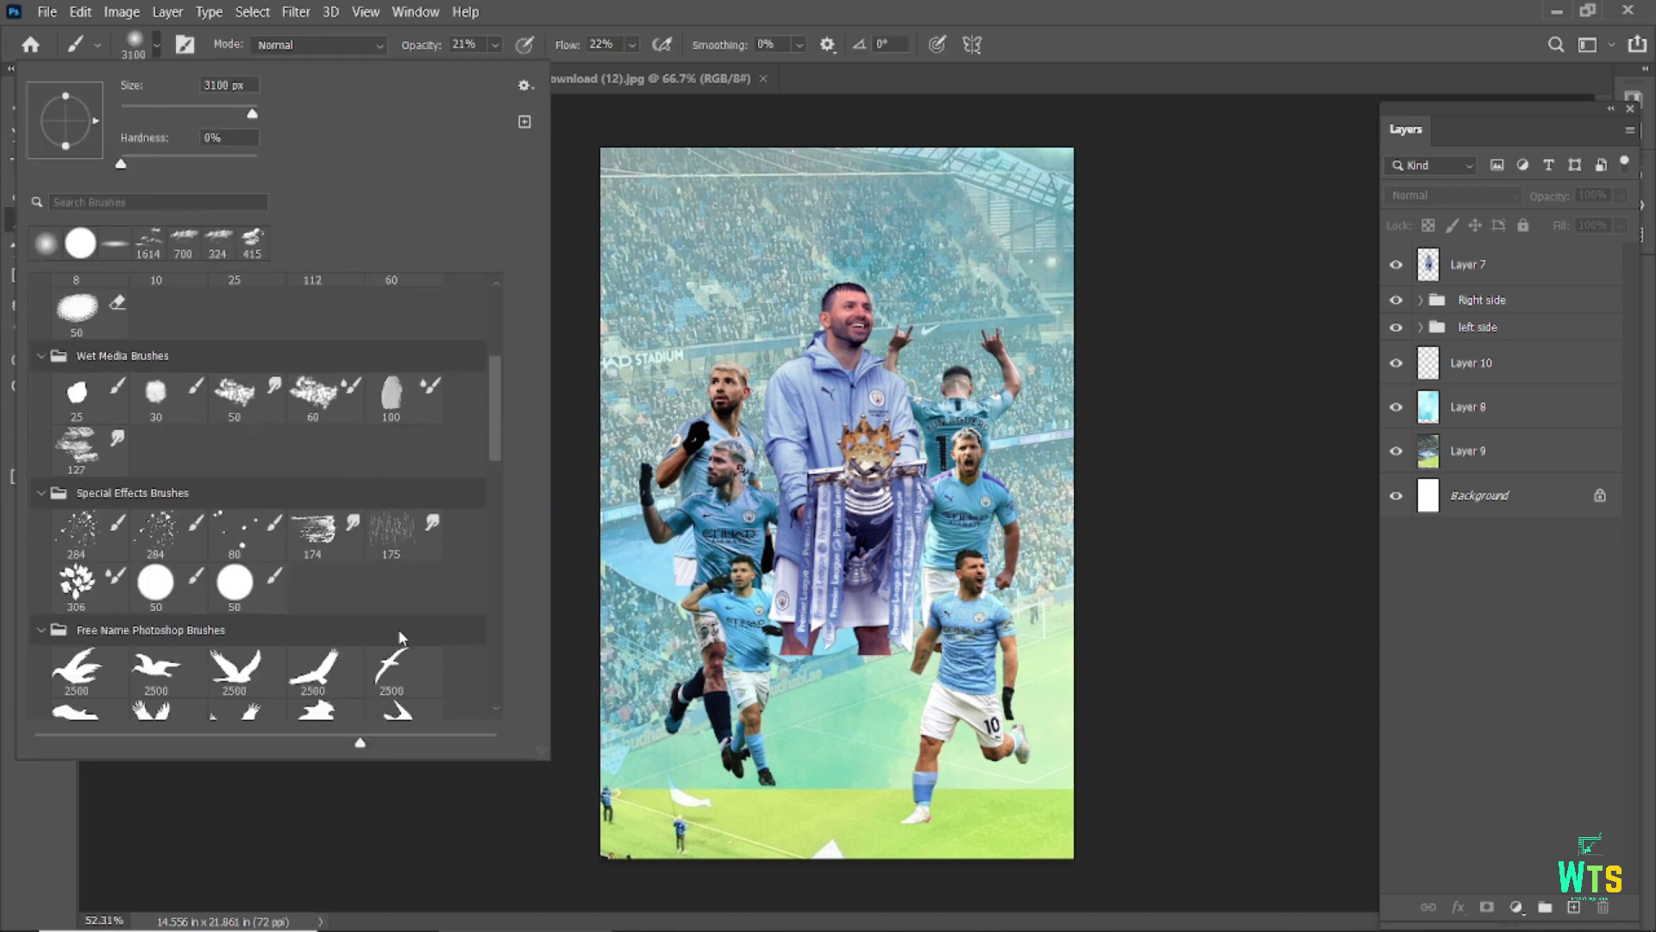
pyautogui.scroll(-5, 406, 641)
pyautogui.scroll(-5, 449, 629)
pyautogui.scroll(-5, 501, 612)
pyautogui.scroll(-5, 502, 639)
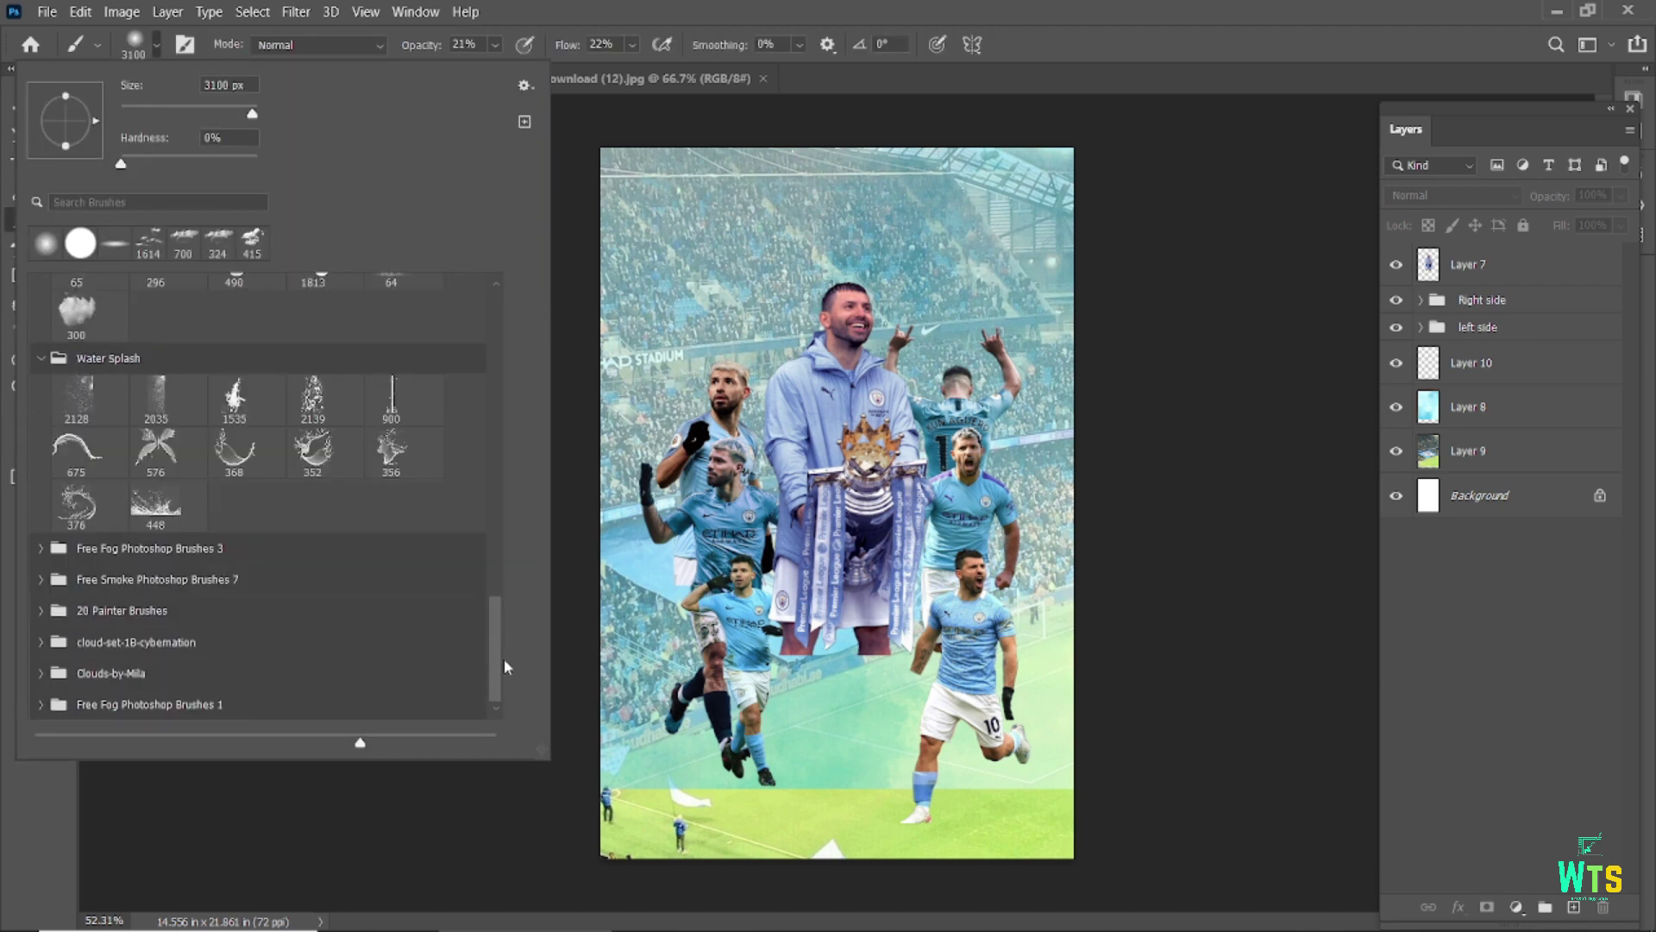
pyautogui.moveTo(503, 659)
pyautogui.mouseDown()
pyautogui.moveTo(480, 392)
pyautogui.moveTo(483, 549)
pyautogui.moveTo(182, 709)
pyautogui.mouseUp()
pyautogui.click(38, 548)
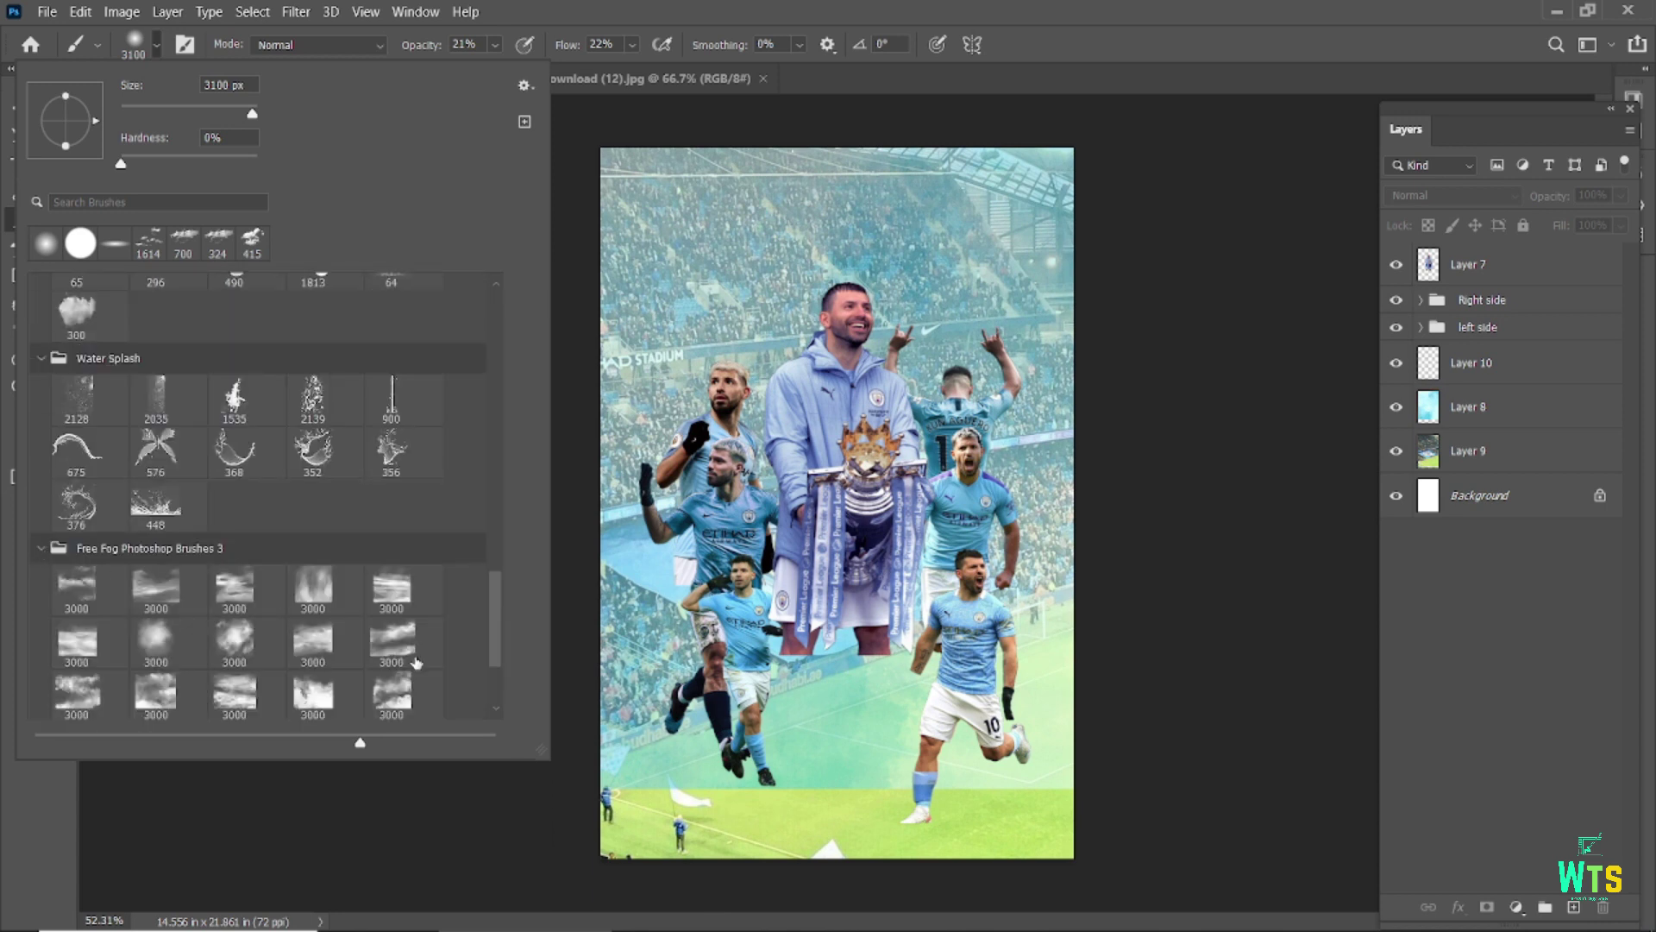
pyautogui.doubleClick(152, 638)
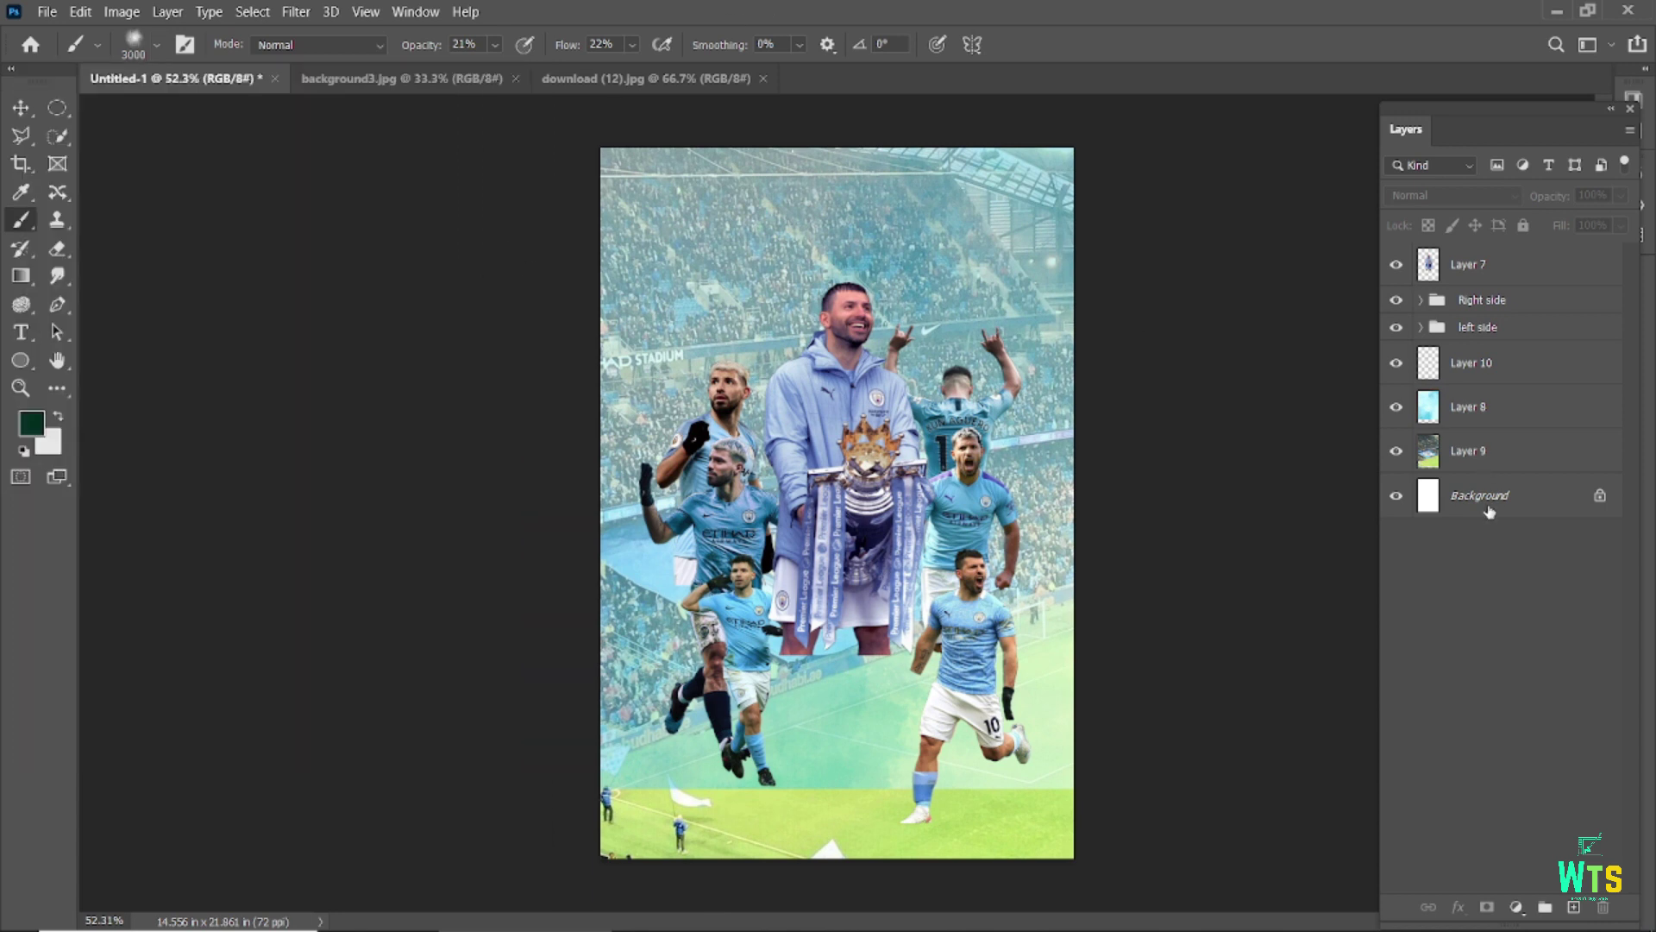
# - Remove the extra layer, sample light blue, and reset brush opacity and flow to 100%
pyautogui.click(1574, 906)
pyautogui.moveTo(1506, 259); pyautogui.dragTo(1603, 908)
pyautogui.click(21, 193)
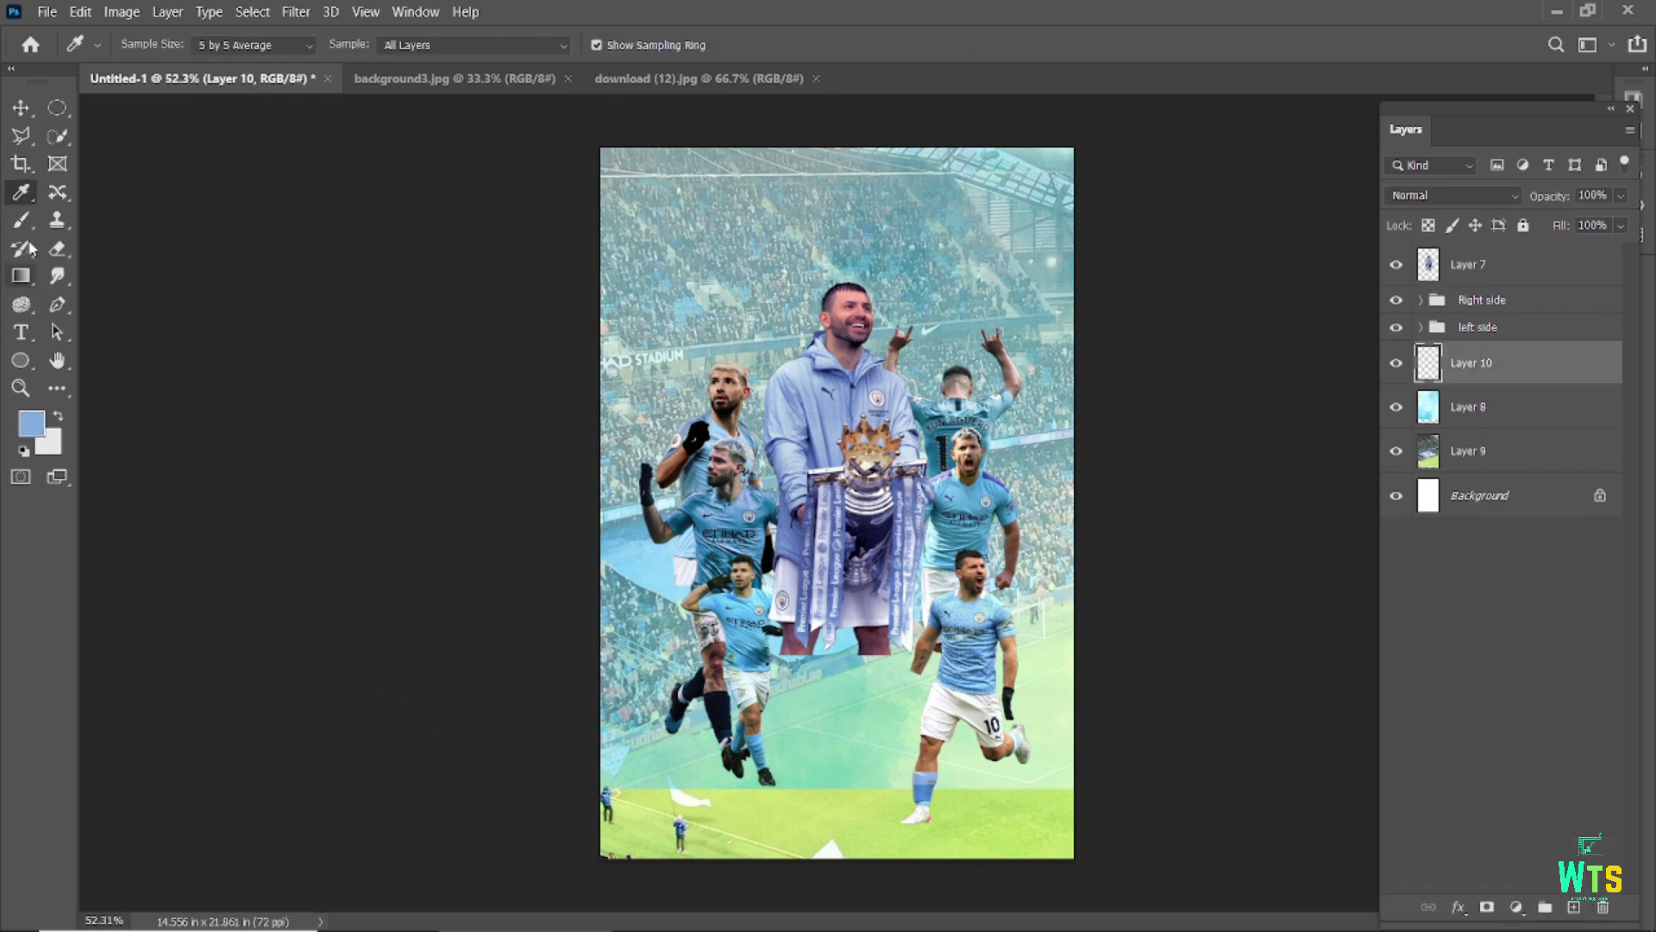
pyautogui.click(21, 220)
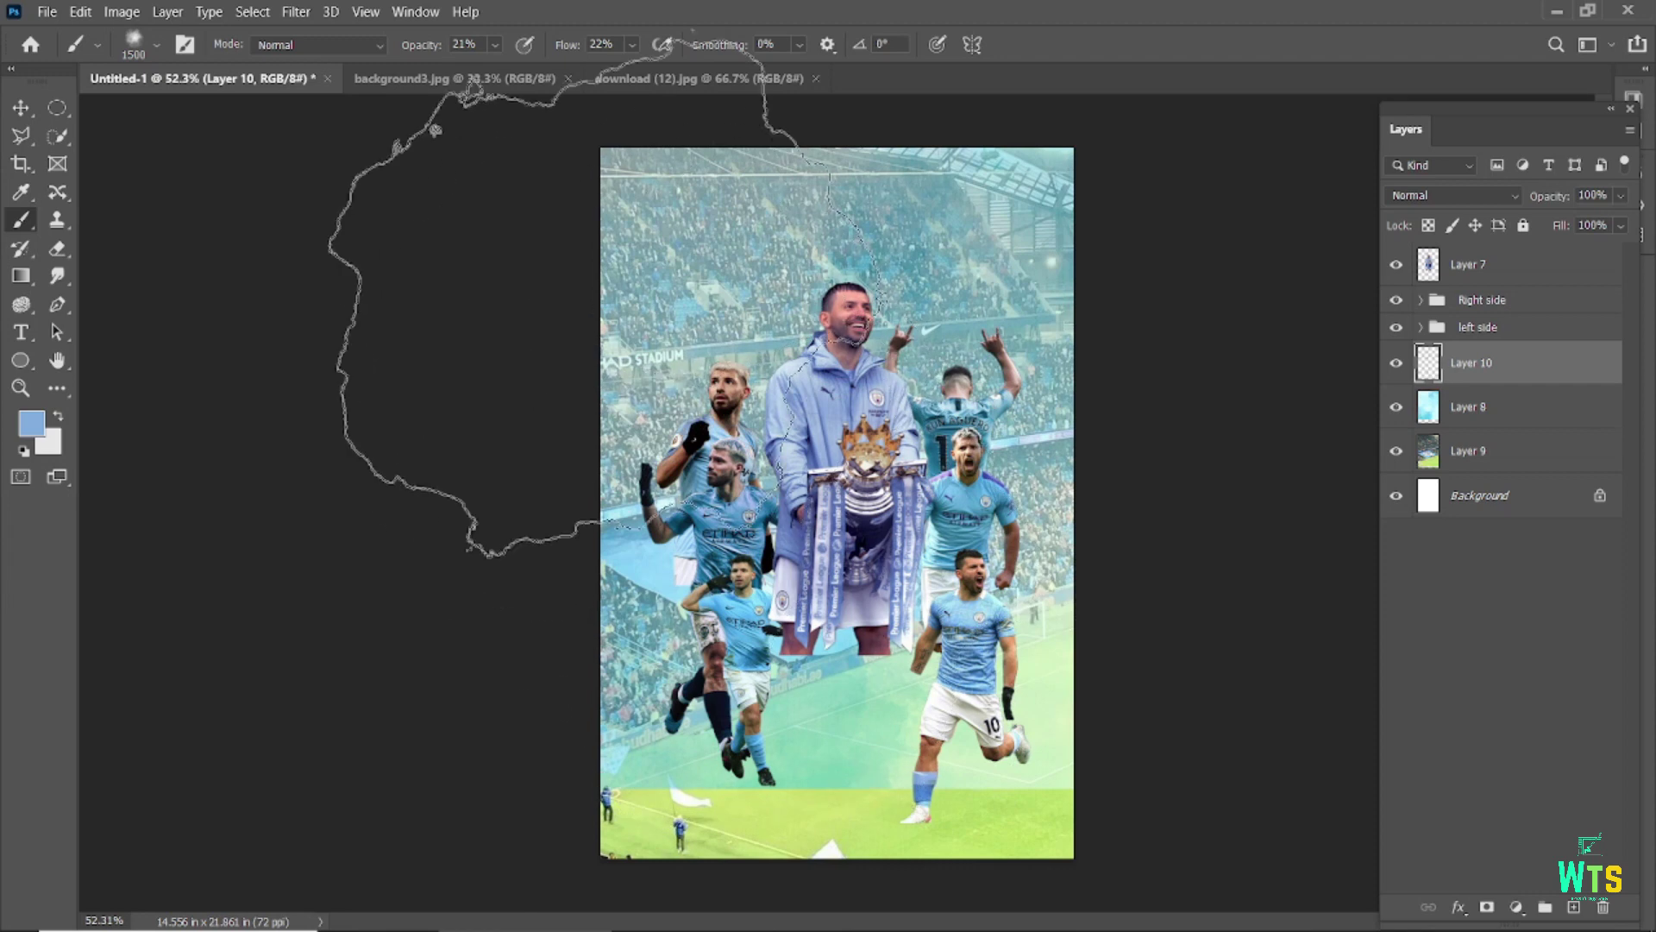
pyautogui.press('0')
pyautogui.hotkey('shift', '0')
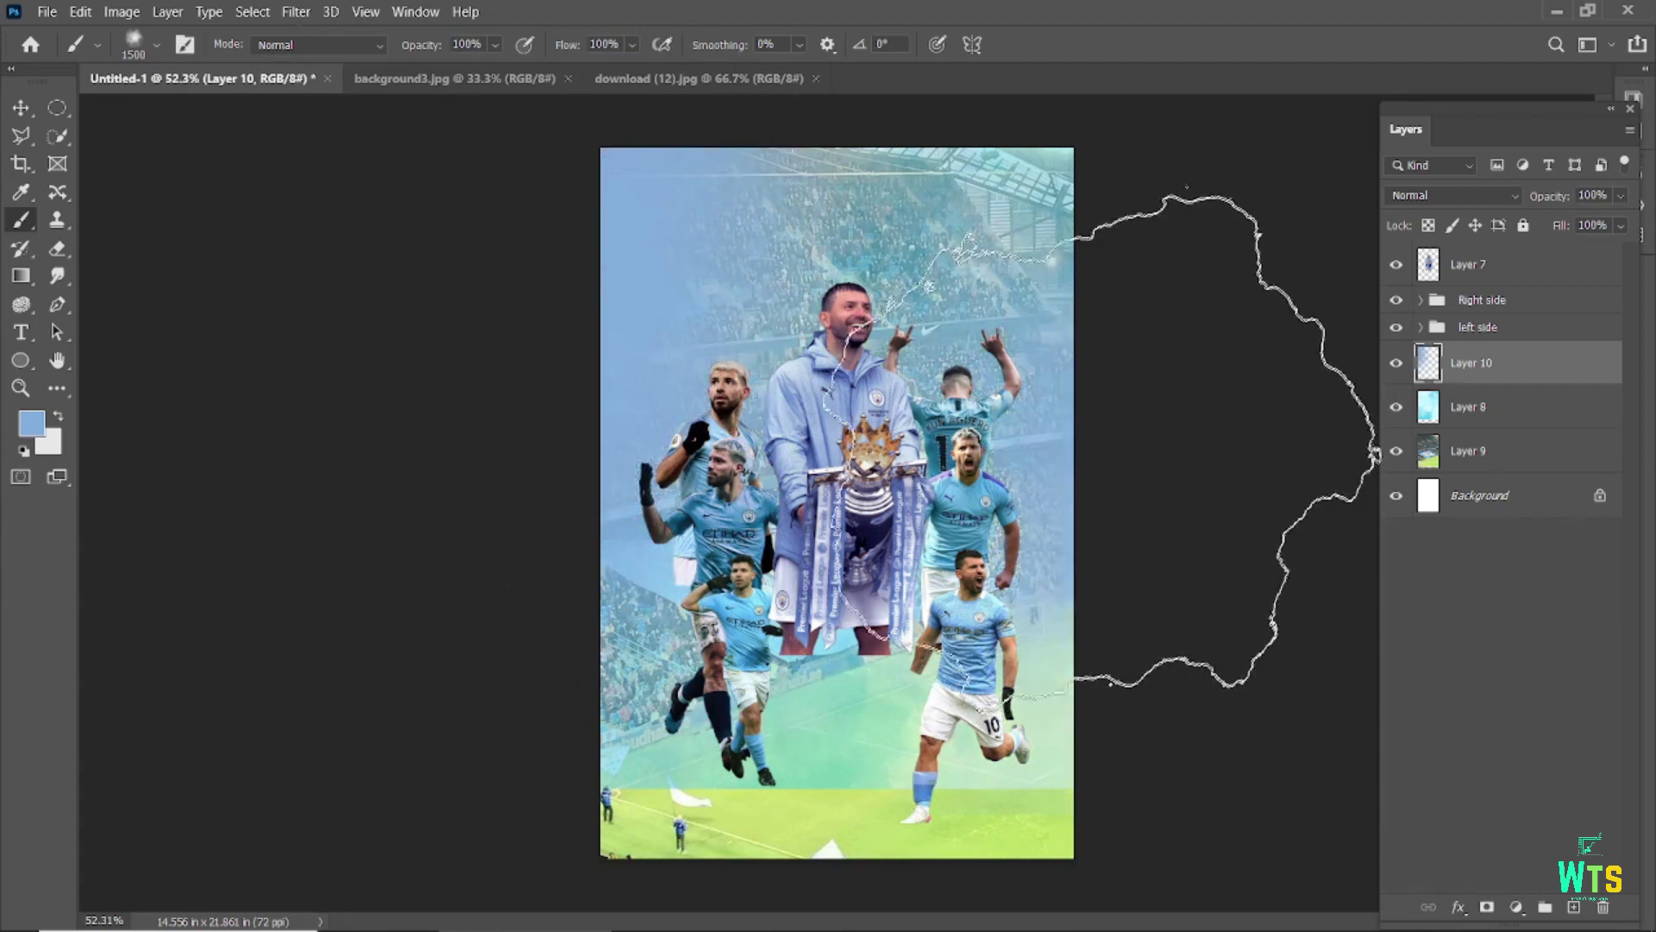
pyautogui.press('v')
pyautogui.scroll(3, 871, 522)
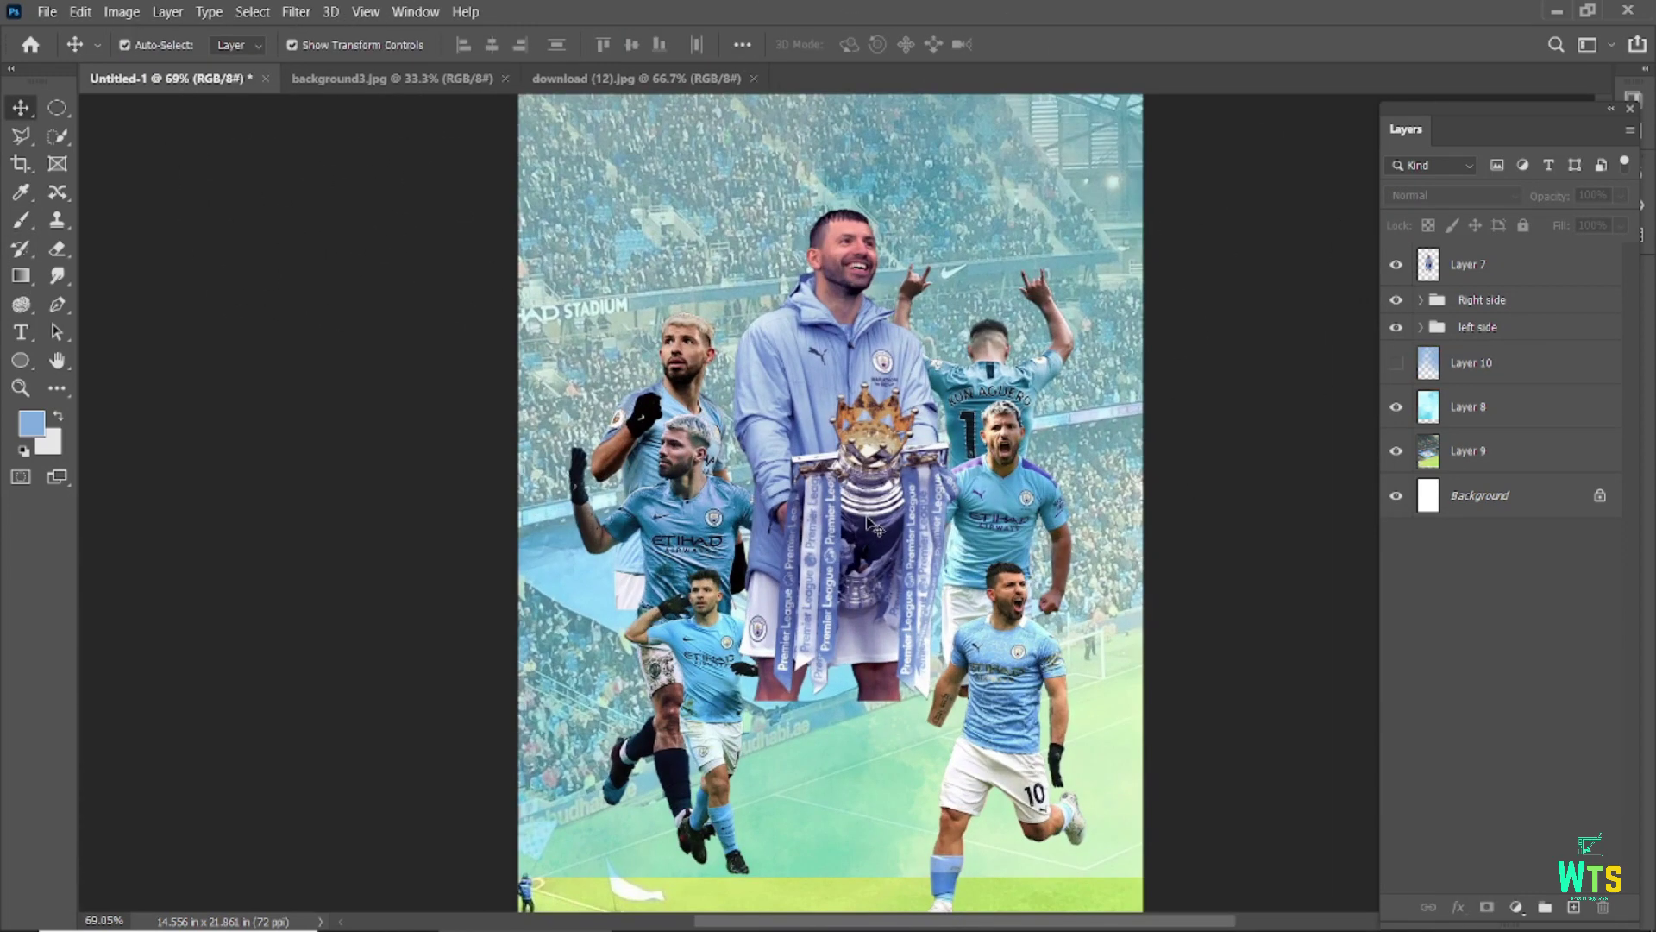
# - Brighten Layer 1 with a Camera Raw exposure boost to +0.50
pyautogui.click(688, 371)
pyautogui.click(296, 12)
pyautogui.click(331, 160)
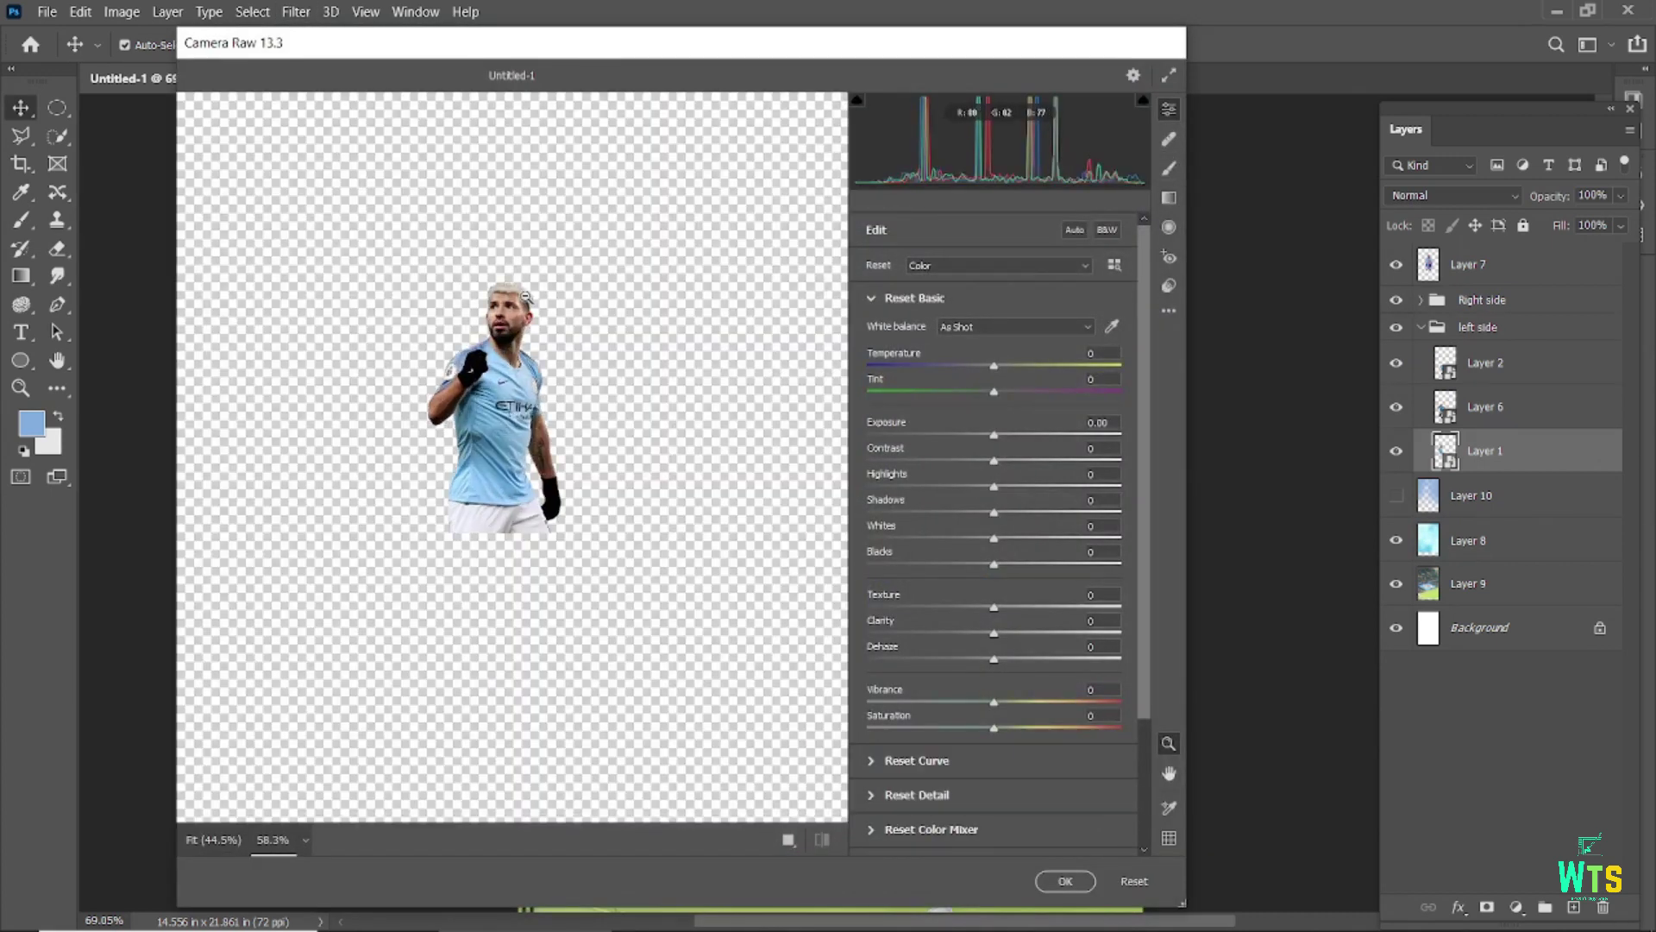
pyautogui.click(513, 323)
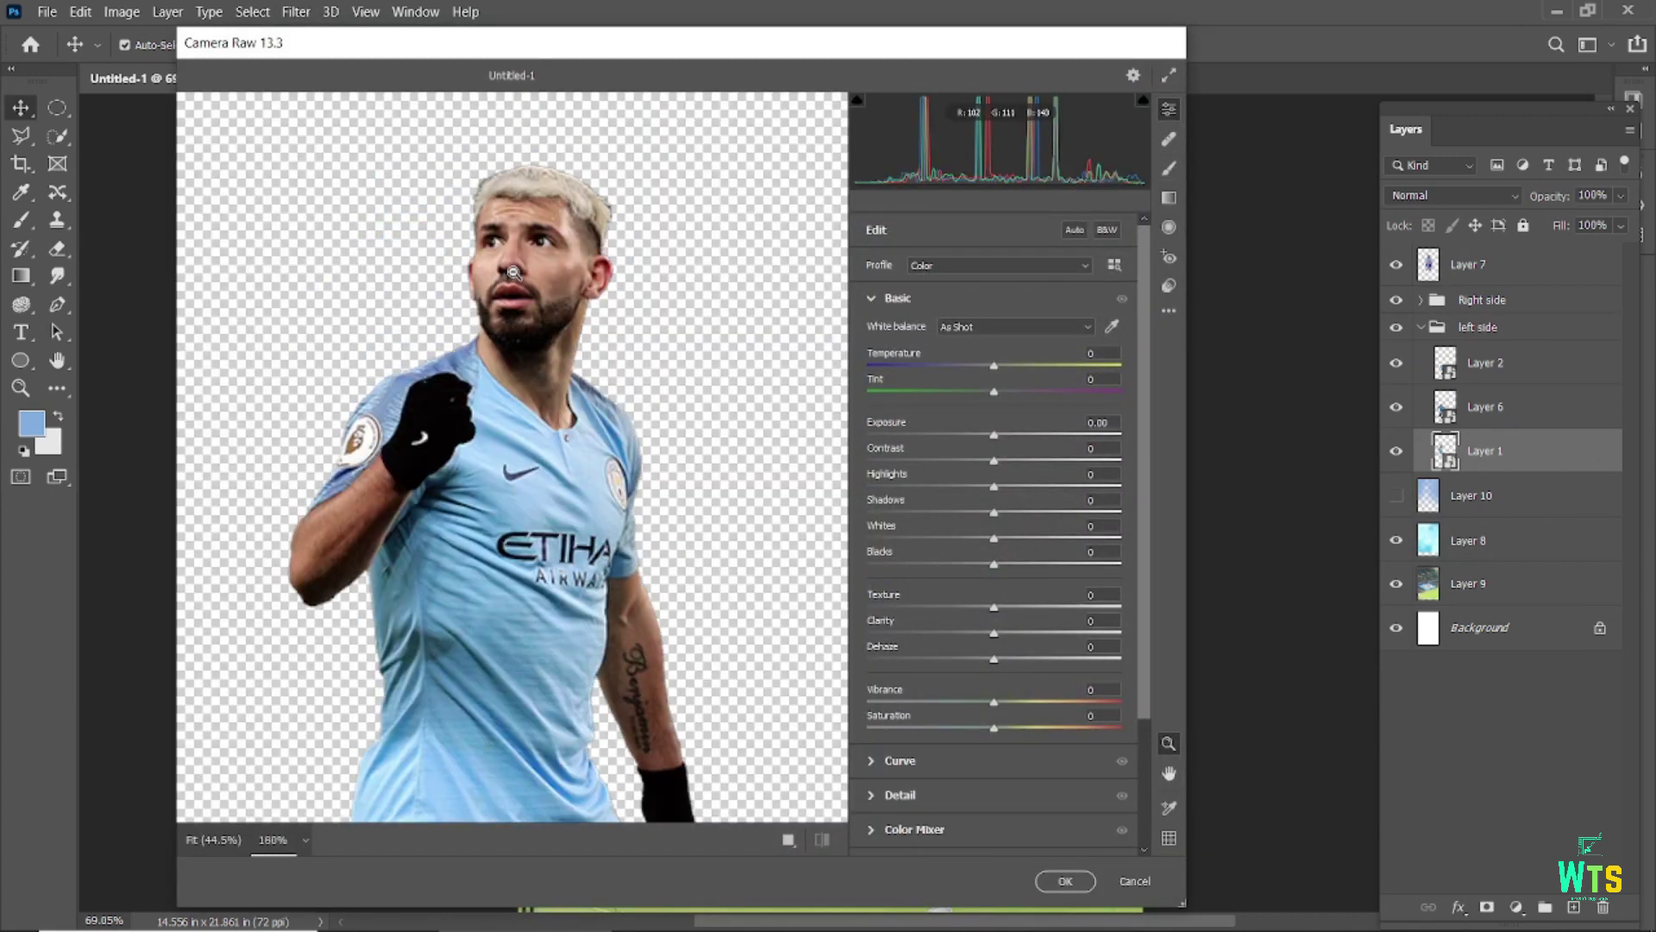
pyautogui.moveTo(997, 440)
pyautogui.mouseDown()
pyautogui.moveTo(1011, 444)
pyautogui.moveTo(992, 483)
pyautogui.mouseUp()
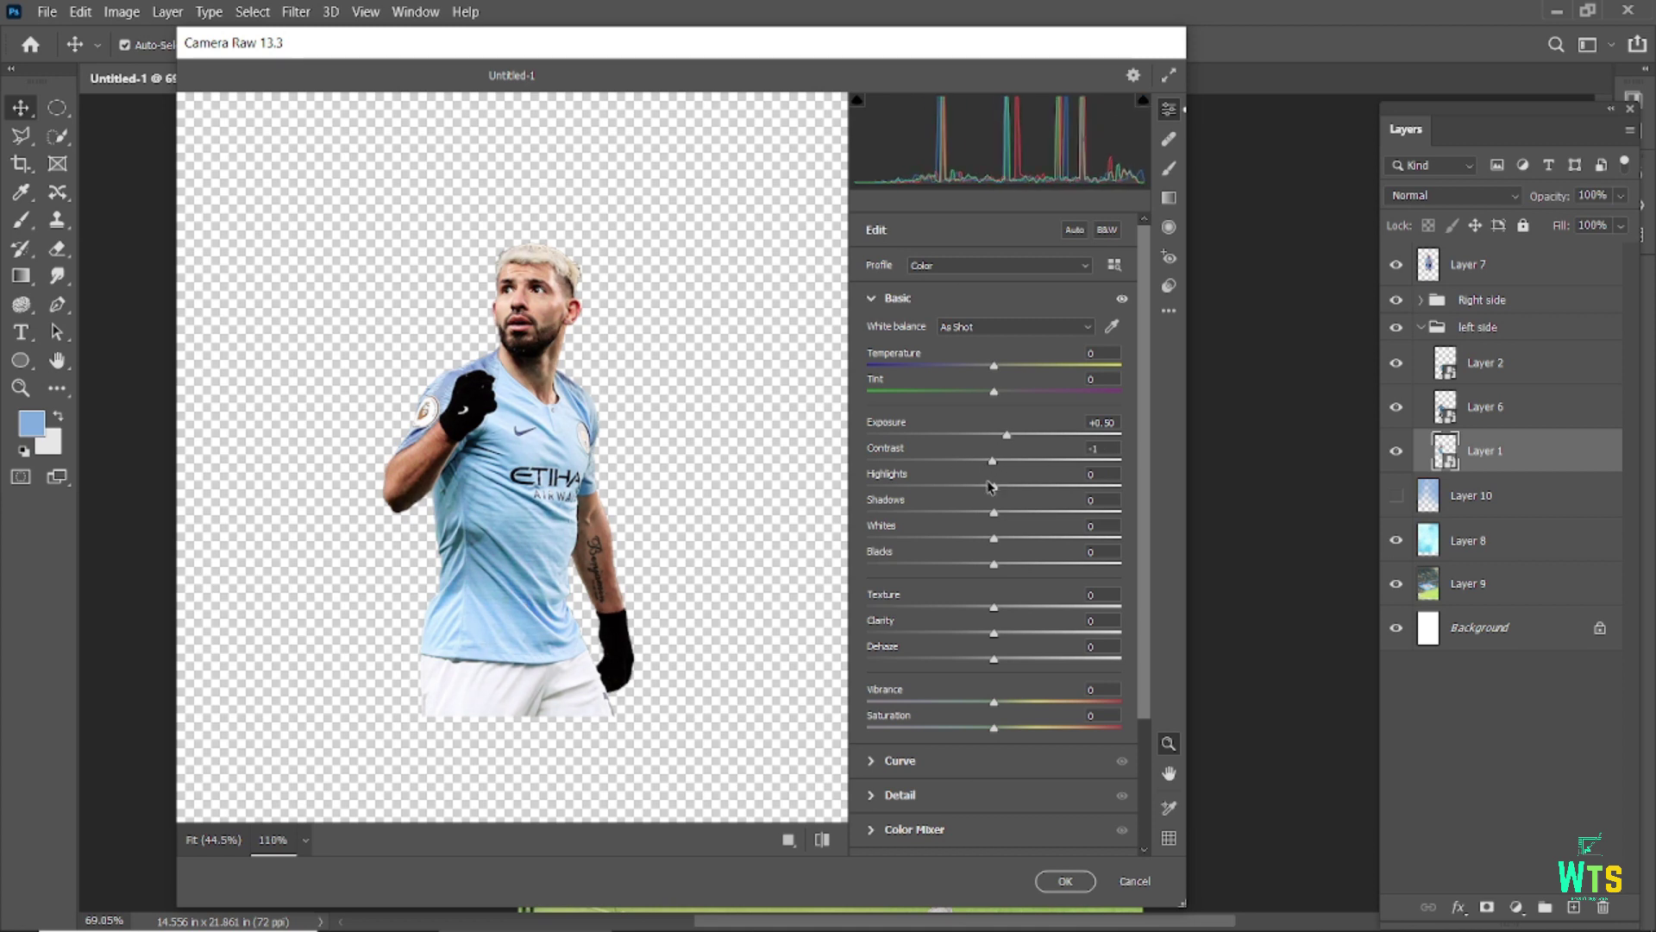
pyautogui.click(1066, 881)
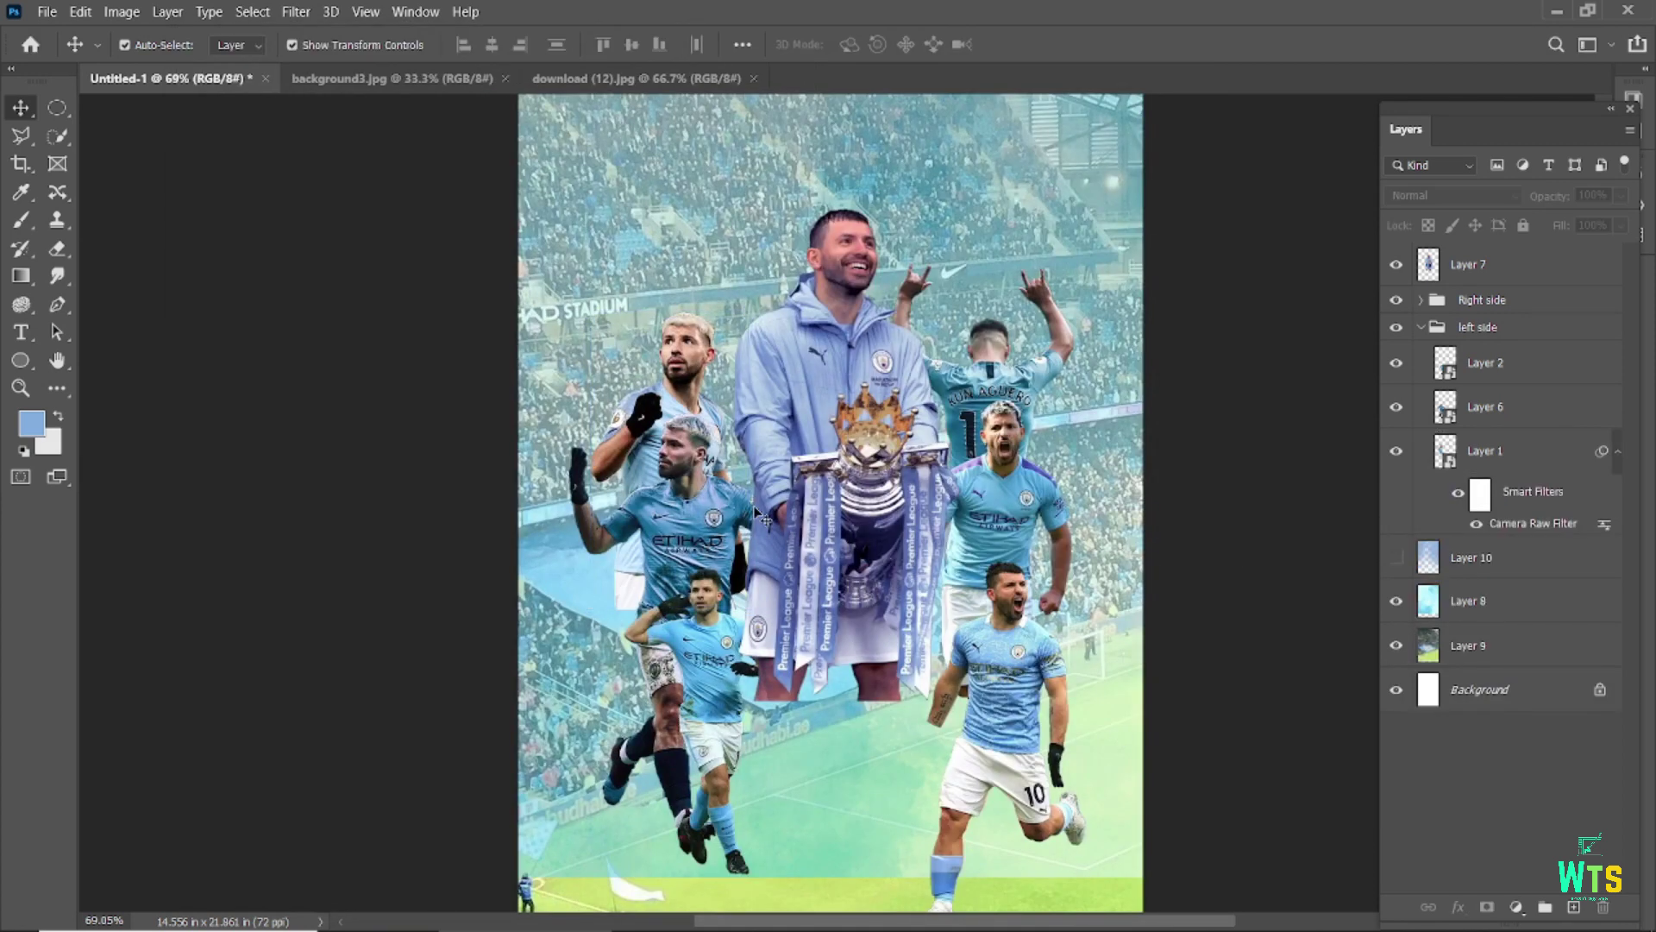
# - Raise Layer 6's Camera Raw exposure to +0.60 and highlights to +20
pyautogui.click(696, 513)
pyautogui.click(296, 11)
pyautogui.click(324, 170)
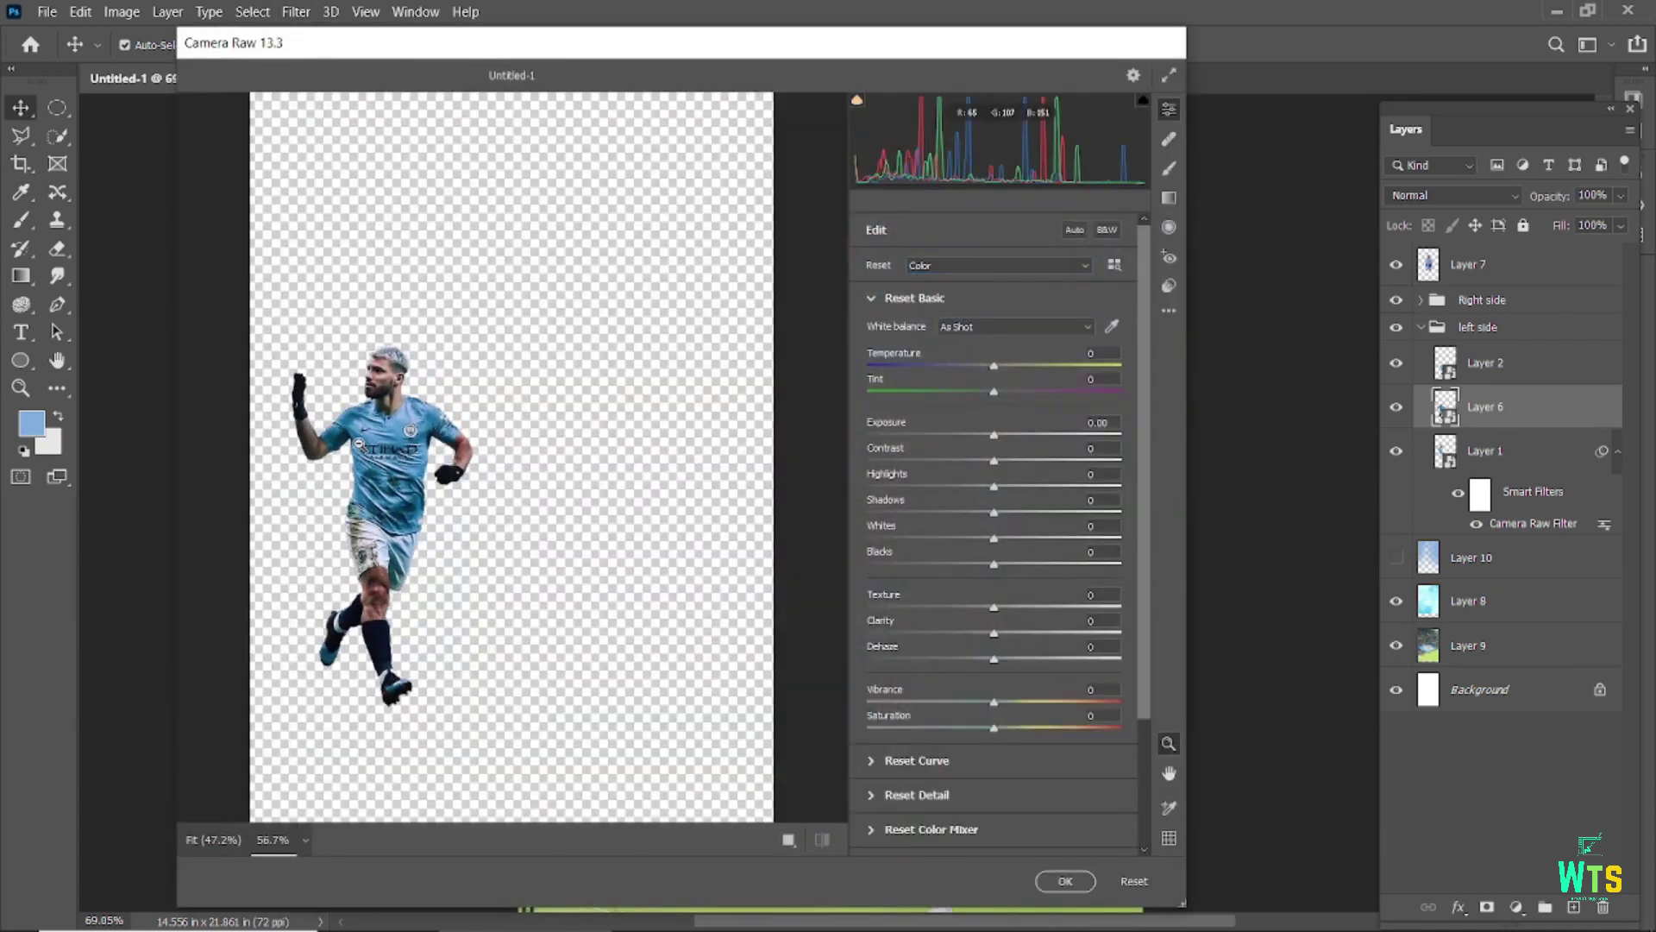
pyautogui.moveTo(994, 436)
pyautogui.mouseDown()
pyautogui.moveTo(1018, 436)
pyautogui.moveTo(990, 461)
pyautogui.moveTo(1020, 486)
pyautogui.mouseUp()
pyautogui.click(824, 843)
pyautogui.keyDown('alt'); pyautogui.click(658, 617); pyautogui.keyUp('alt')
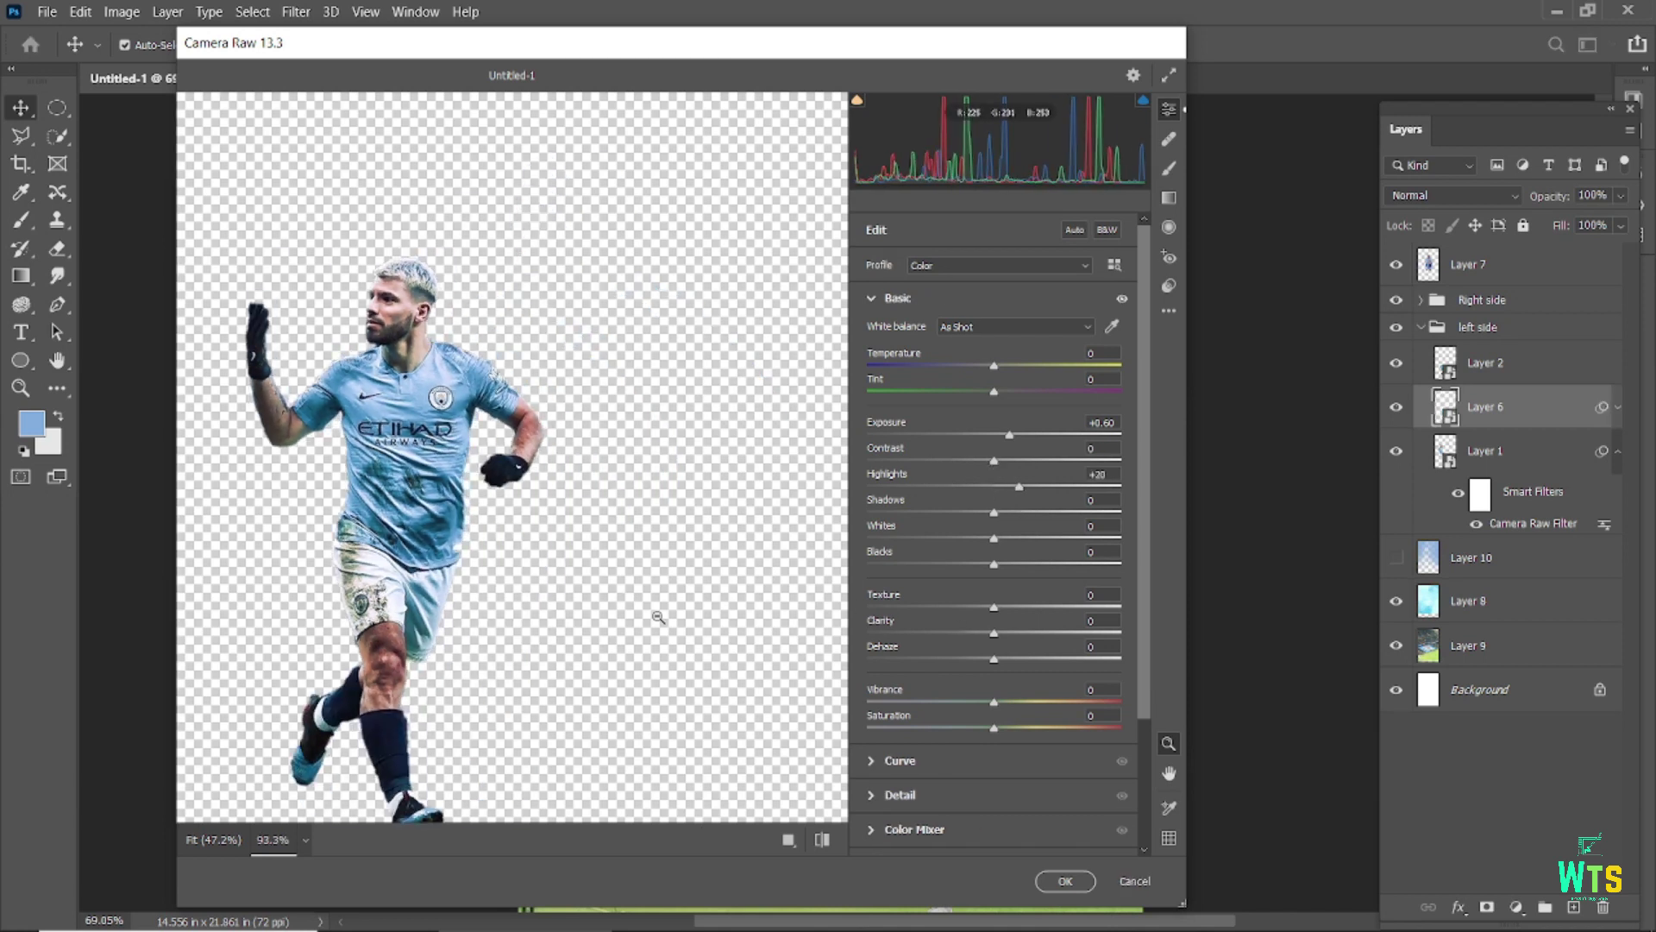
pyautogui.click(1061, 884)
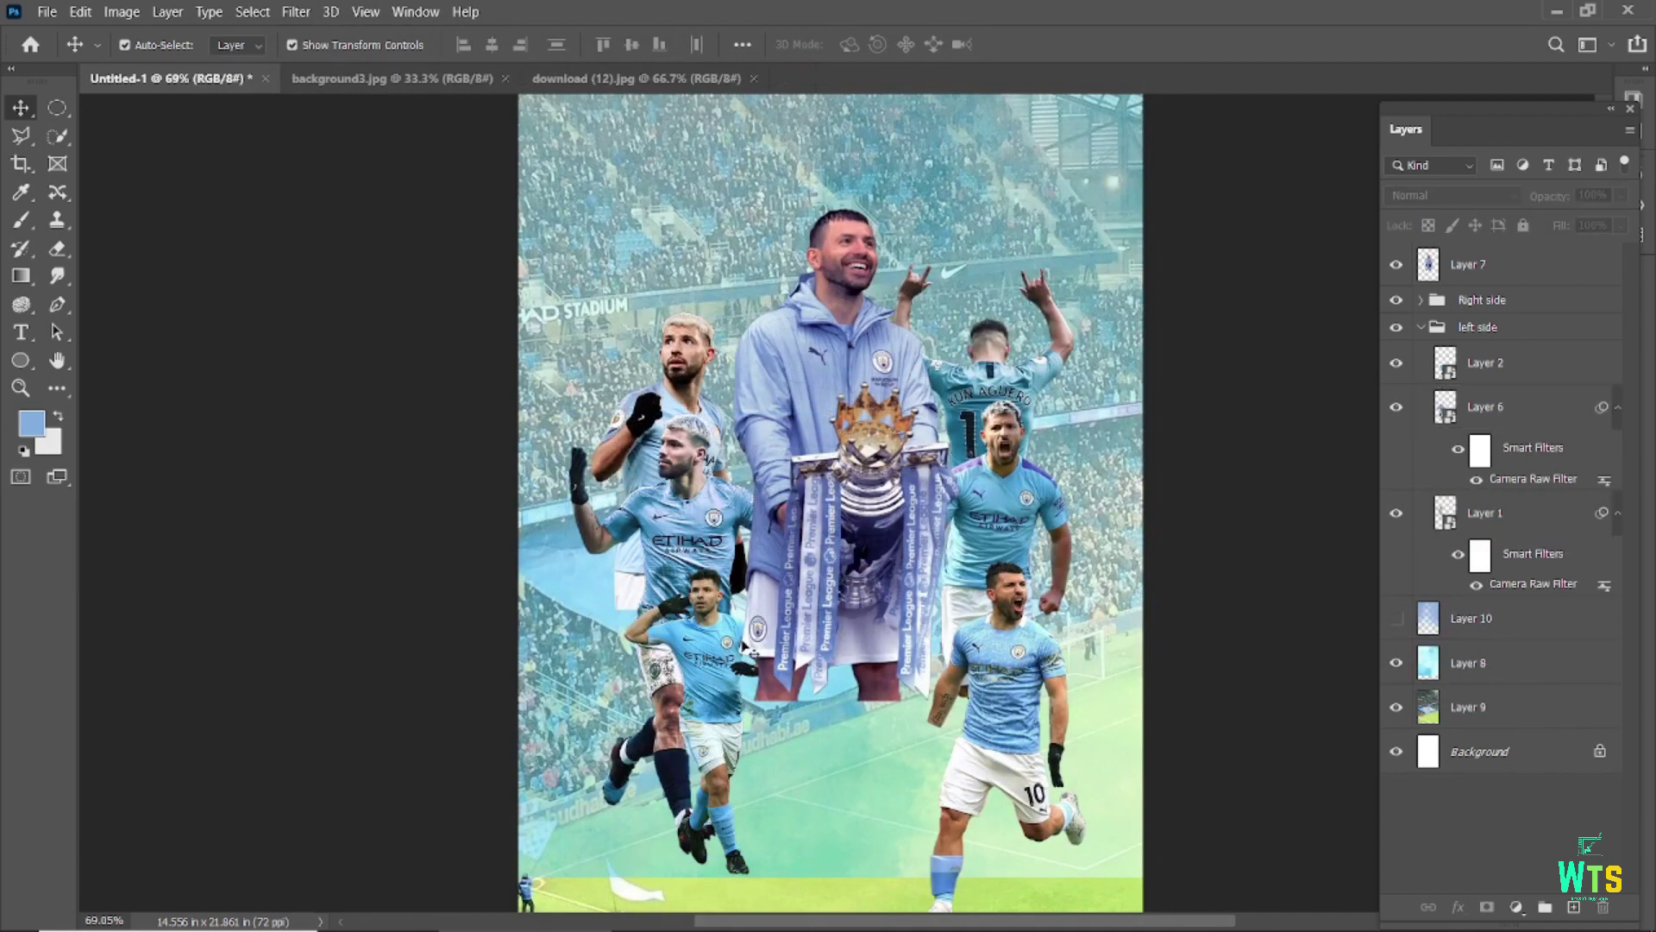
# - Boost Layer 2's Camera Raw exposure to +0.70
pyautogui.click(1484, 362)
pyautogui.click(296, 11)
pyautogui.click(313, 159)
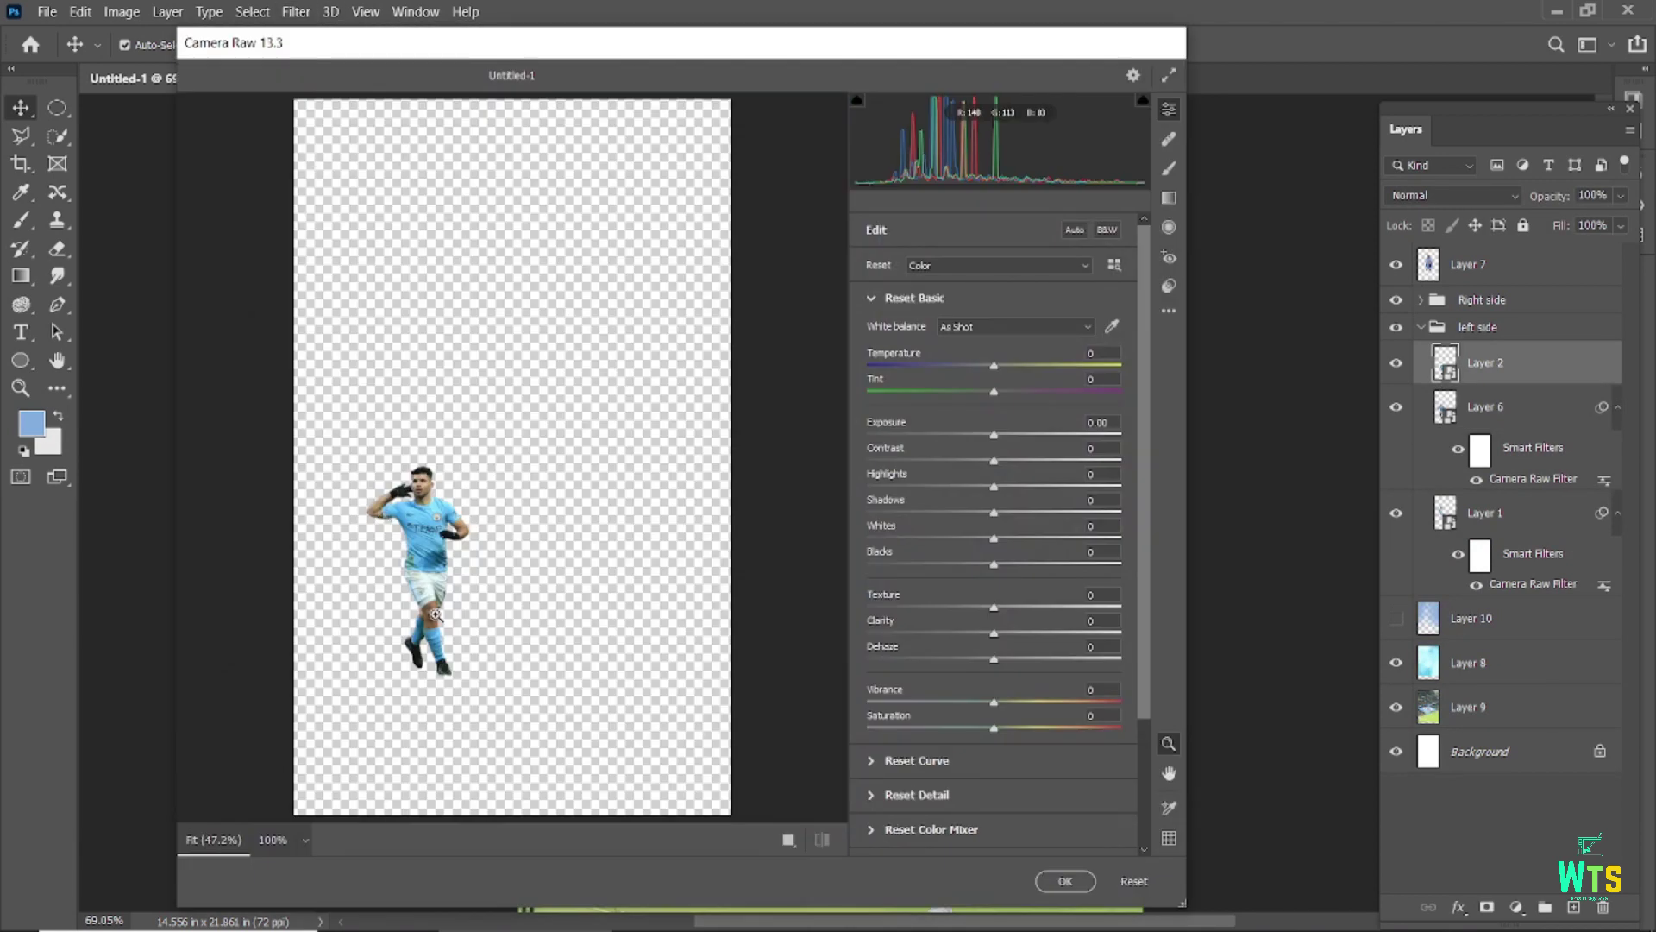
pyautogui.scroll(5, 435, 614)
pyautogui.moveTo(994, 437)
pyautogui.mouseDown()
pyautogui.moveTo(1013, 440)
pyautogui.moveTo(995, 493)
pyautogui.mouseUp()
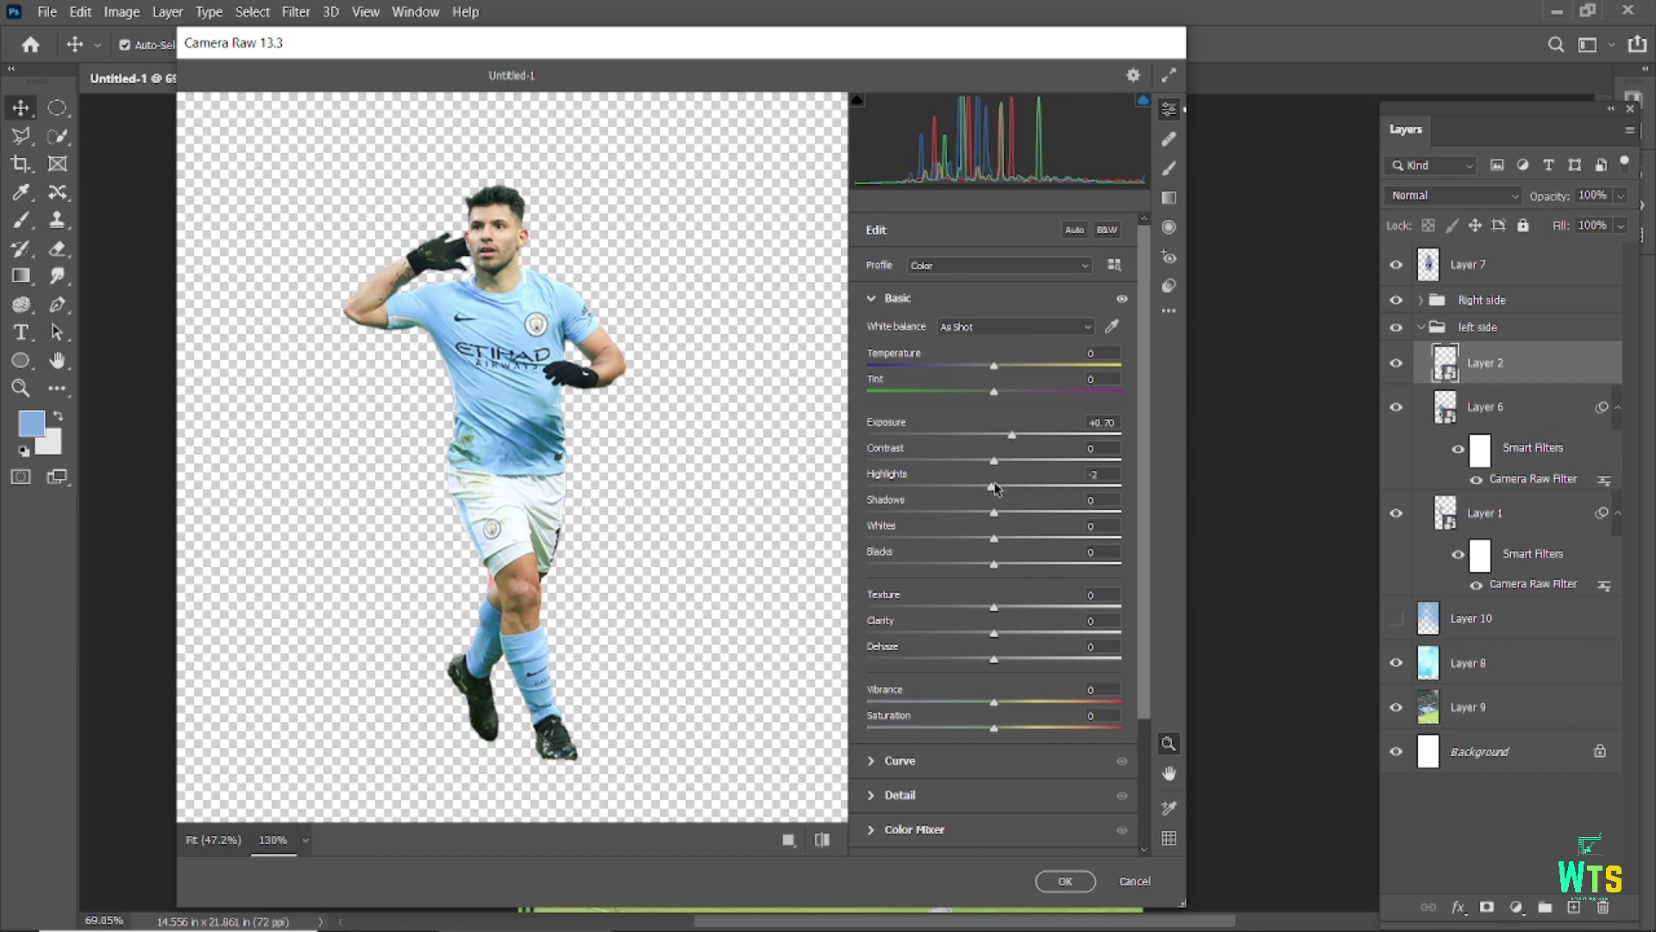
pyautogui.click(1065, 881)
pyautogui.click(984, 388)
pyautogui.click(296, 11)
# - Raise Layer 5's Camera Raw exposure to +0.60
pyautogui.click(332, 161)
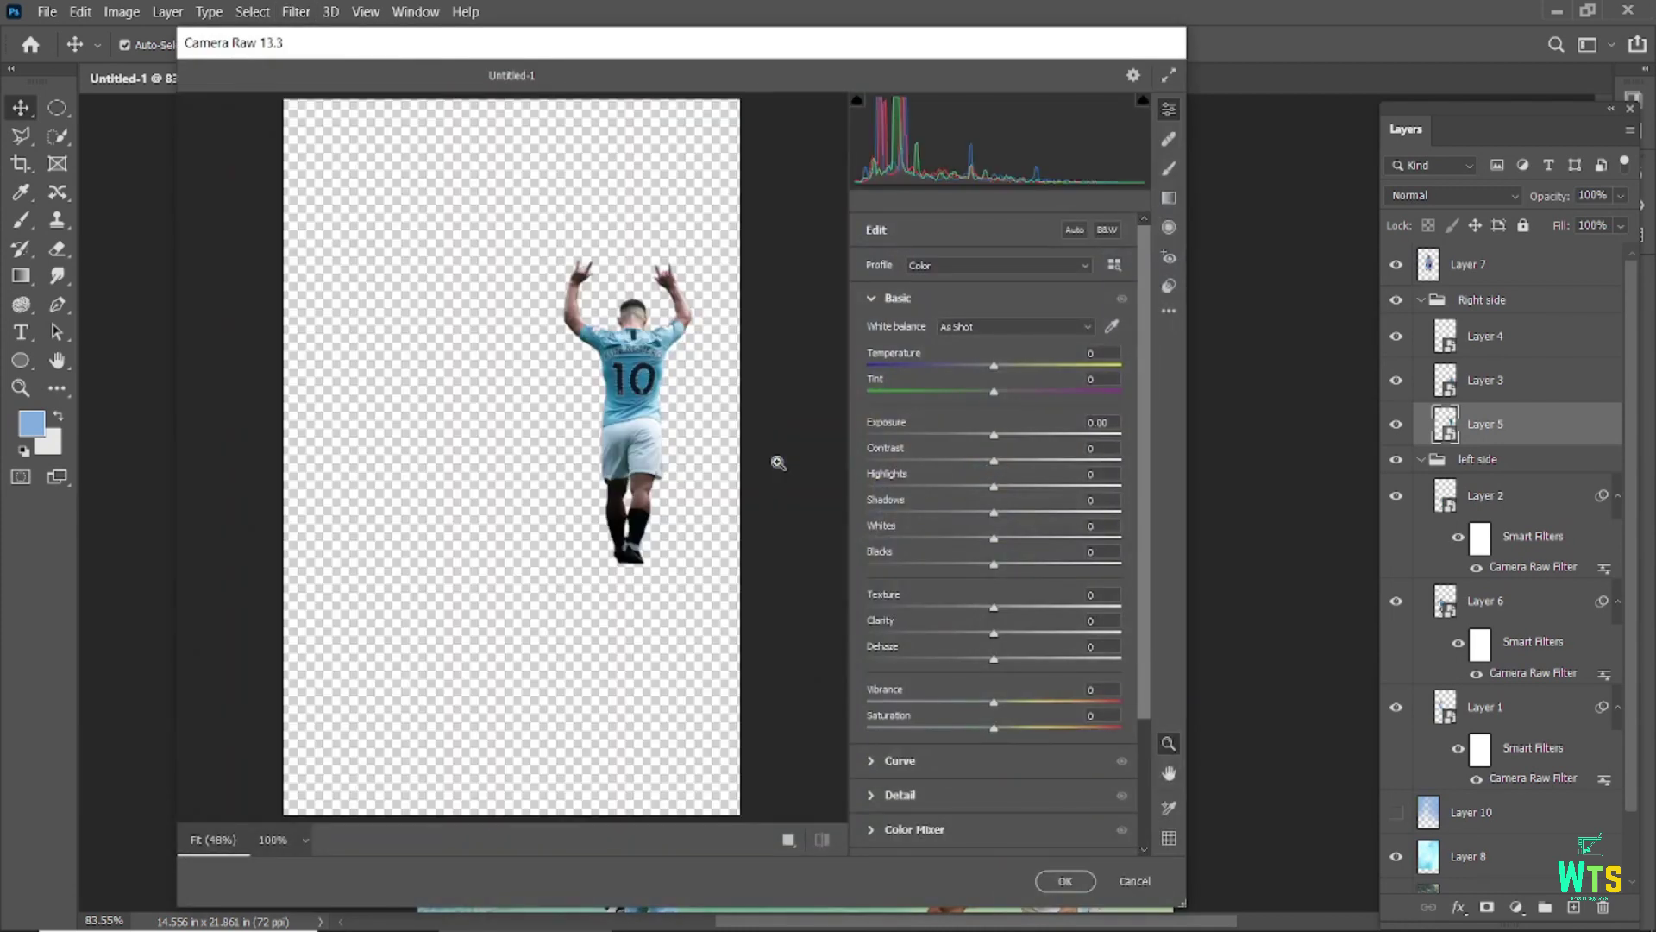
pyautogui.click(778, 463)
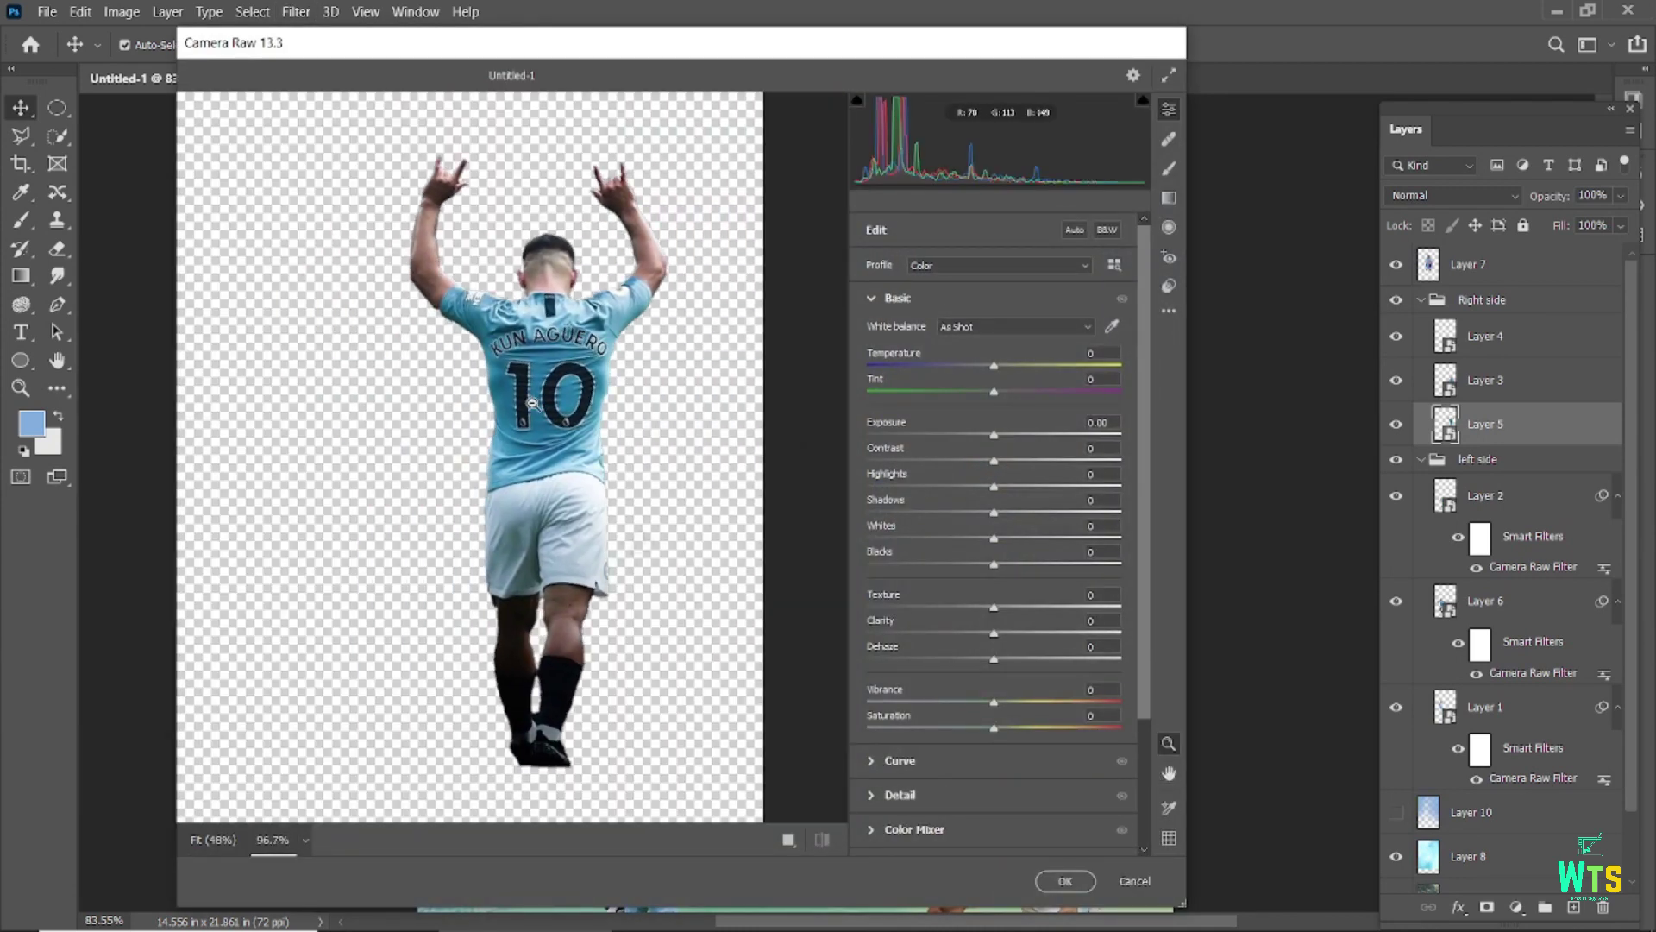
pyautogui.moveTo(994, 437)
pyautogui.mouseDown()
pyautogui.moveTo(1011, 436)
pyautogui.moveTo(1020, 508)
pyautogui.mouseUp()
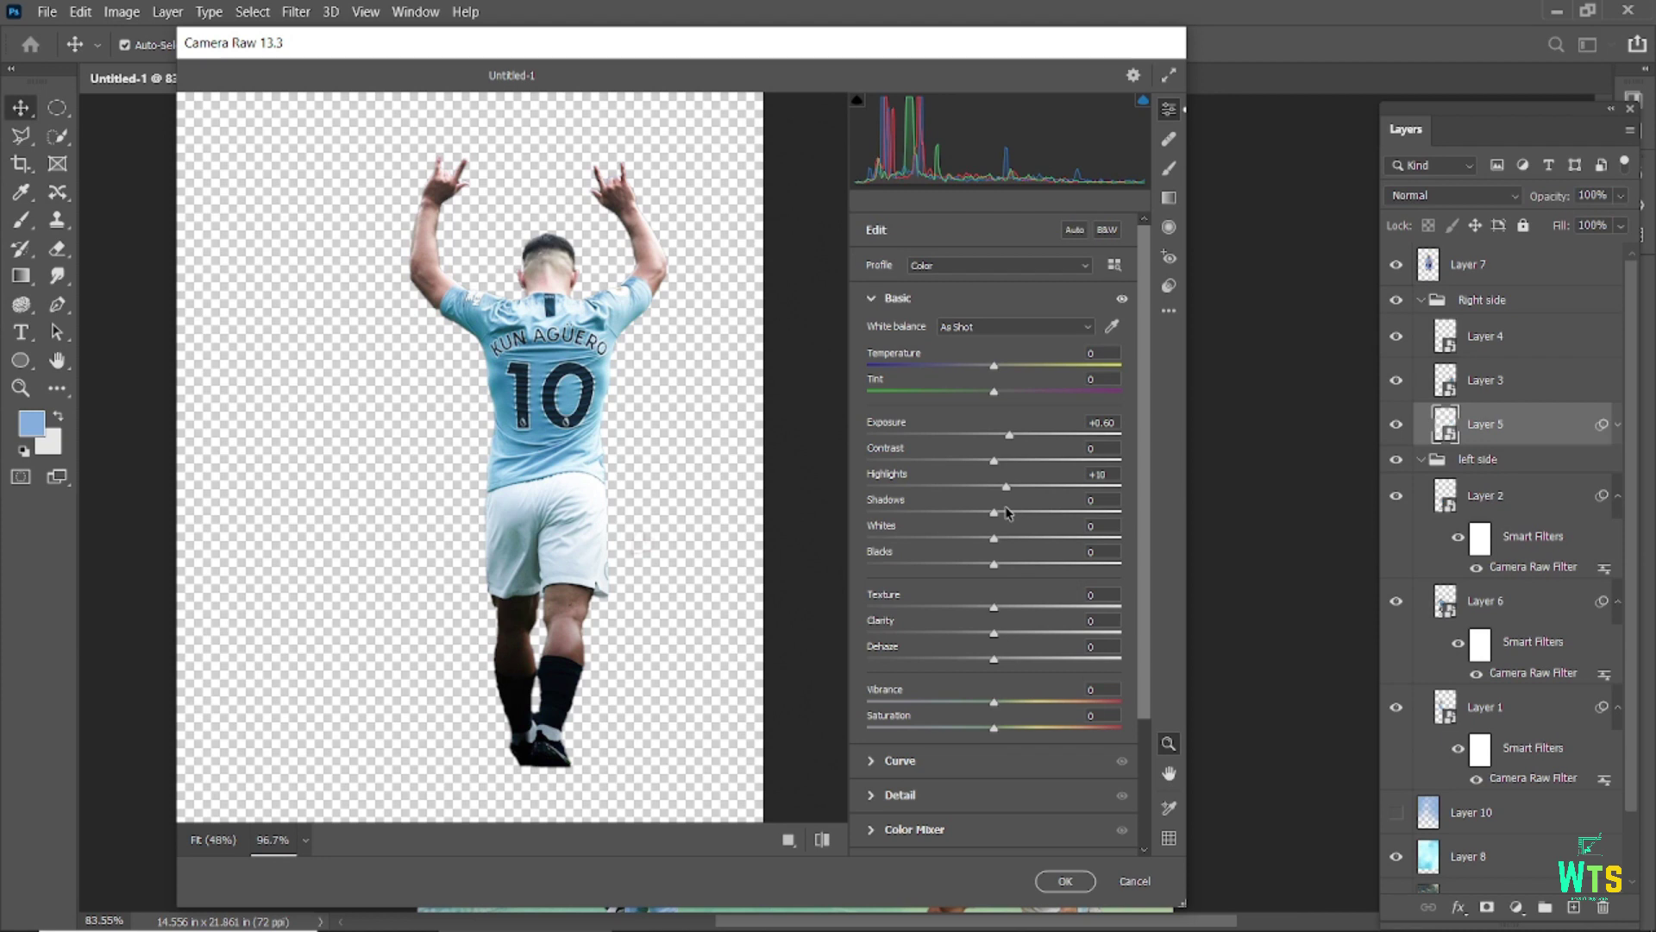
pyautogui.click(1065, 881)
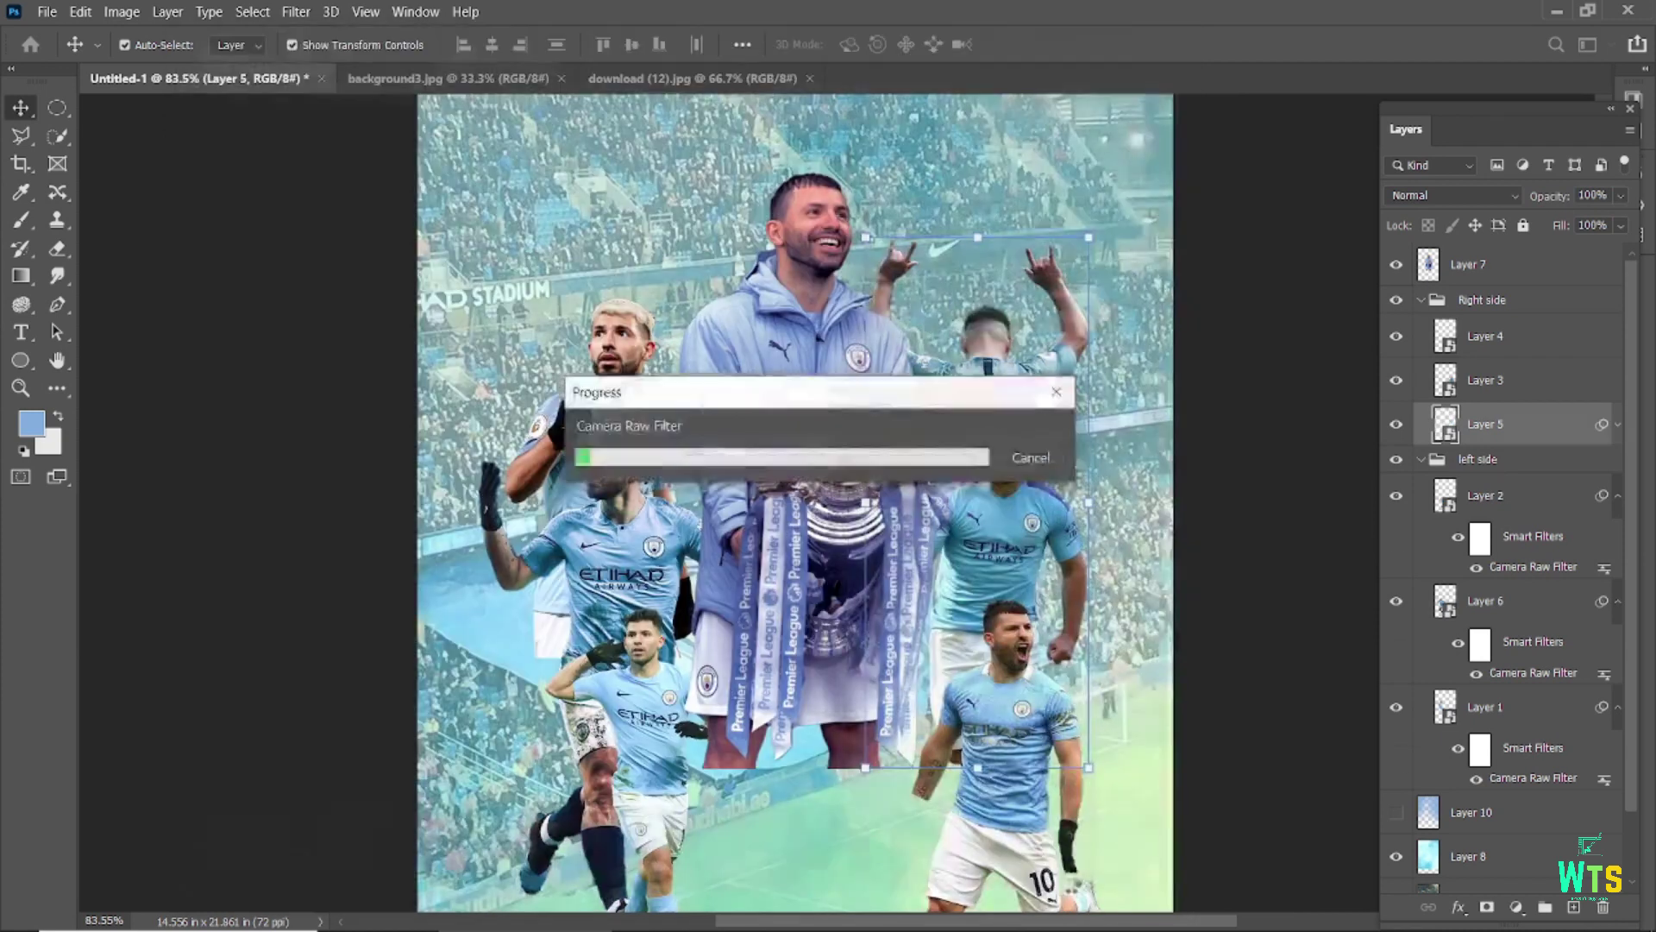
# - Give Layer 3 a Camera Raw exposure of +0.45 and highlights of +5
pyautogui.click(992, 781)
pyautogui.click(296, 12)
pyautogui.click(340, 161)
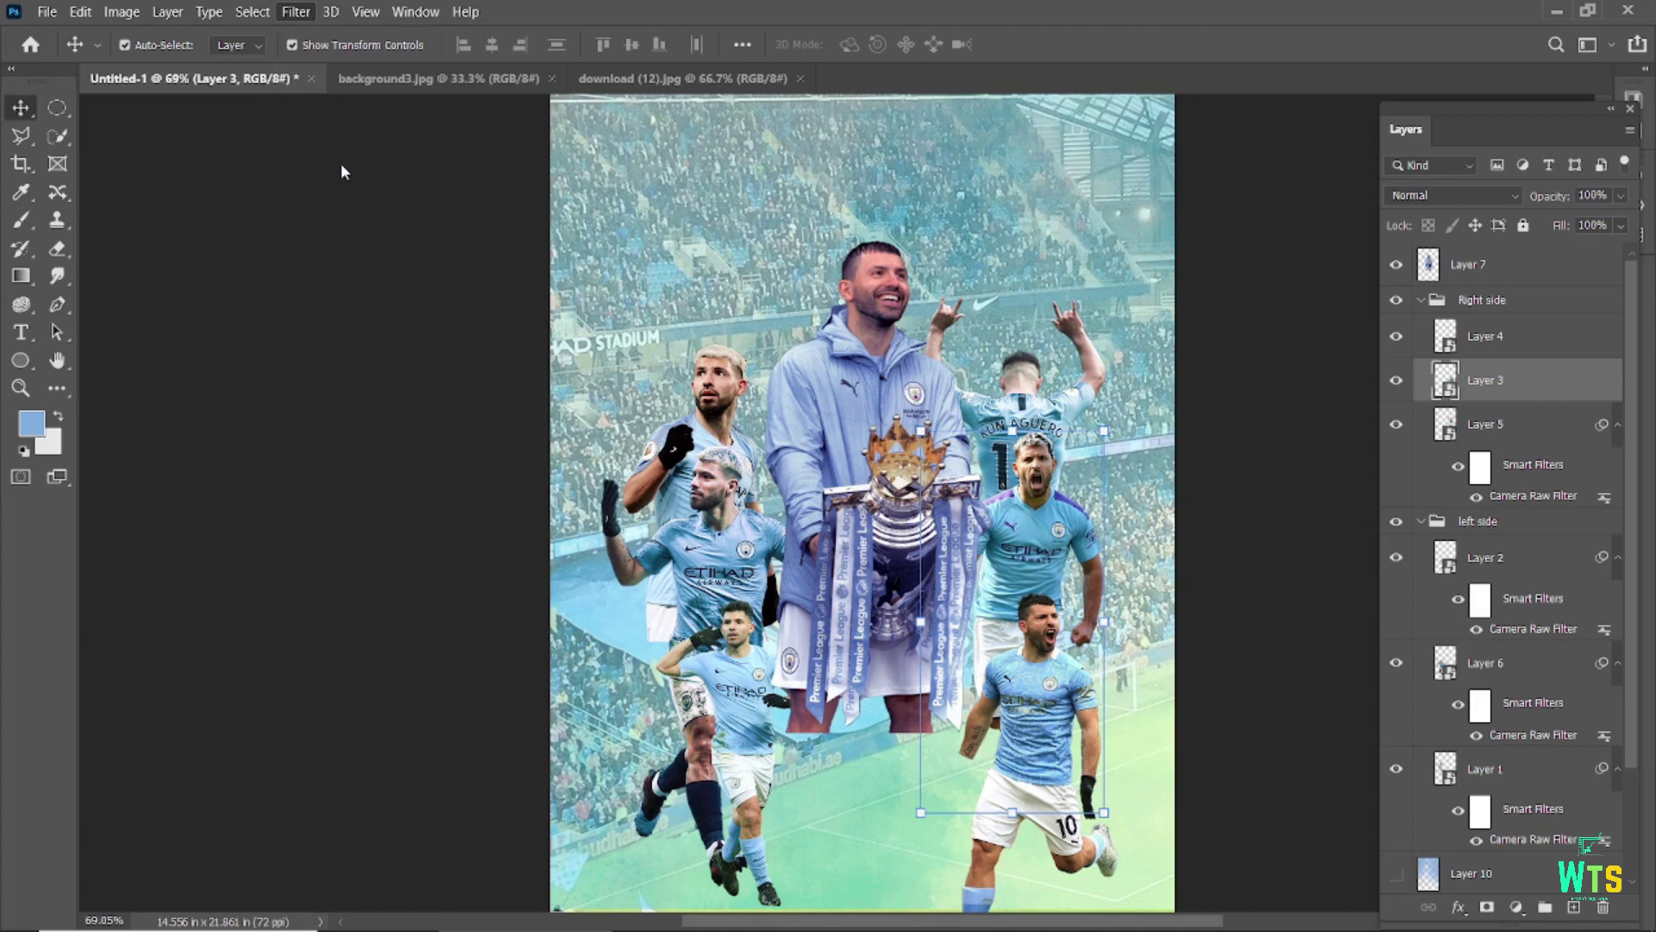
pyautogui.moveTo(994, 435); pyautogui.dragTo(1005, 434)
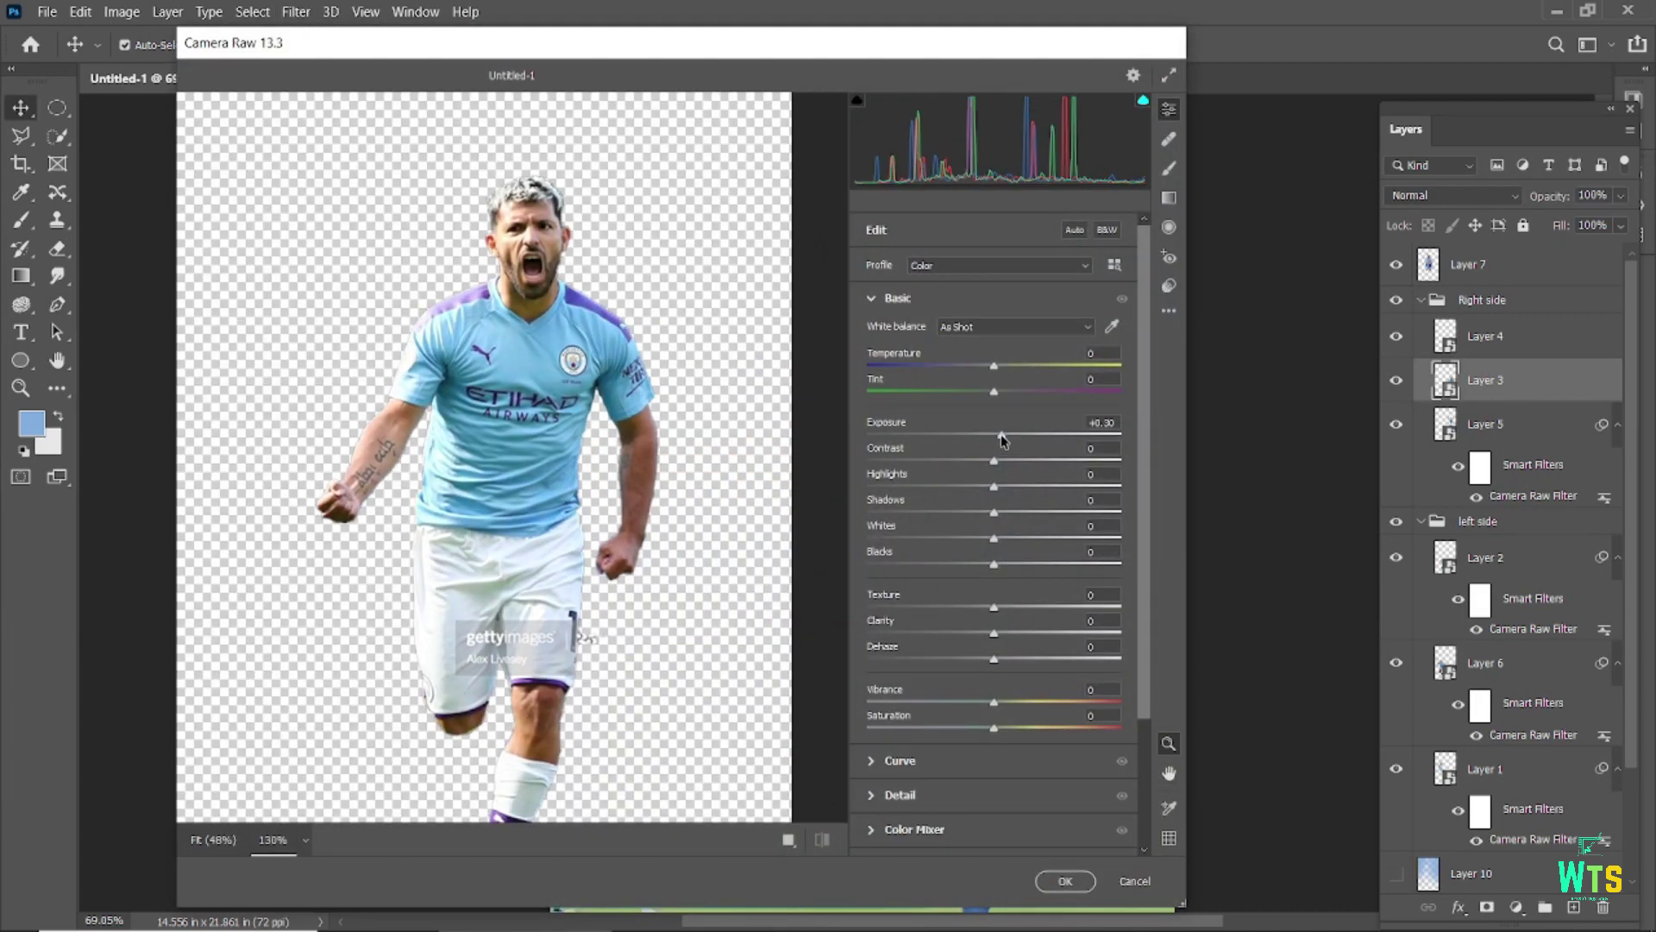
pyautogui.moveTo(997, 492); pyautogui.dragTo(1002, 495)
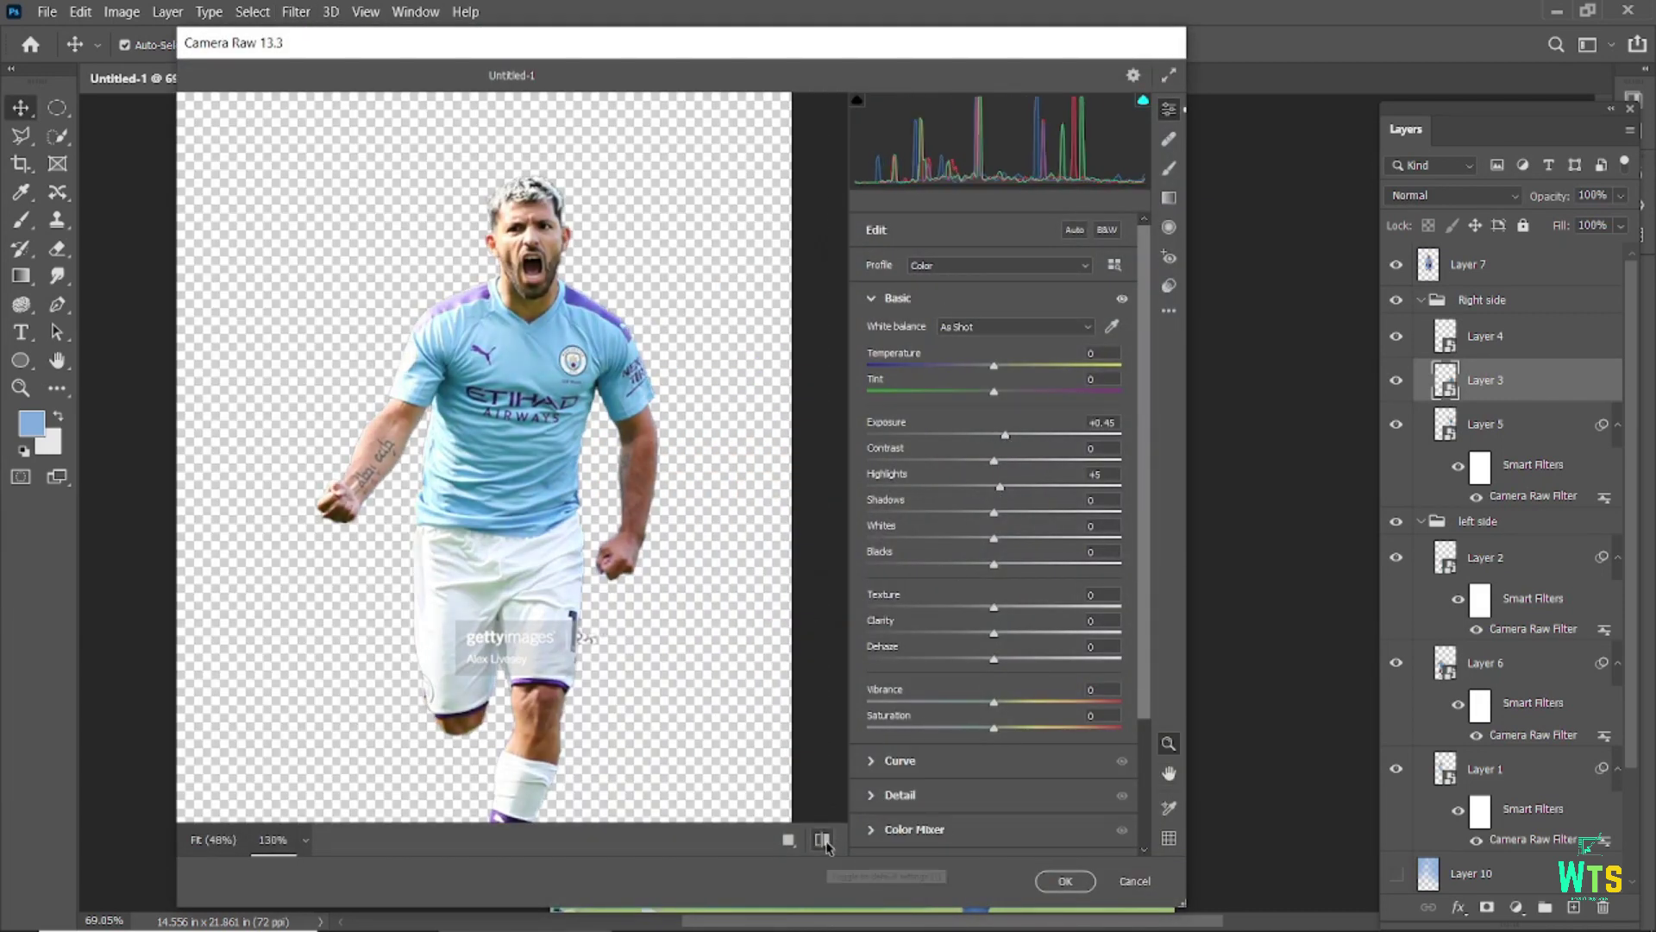
pyautogui.click(1059, 880)
# - Raise Layer 4's Camera Raw exposure to +0.30
pyautogui.click(1484, 335)
pyautogui.click(296, 11)
pyautogui.click(335, 154)
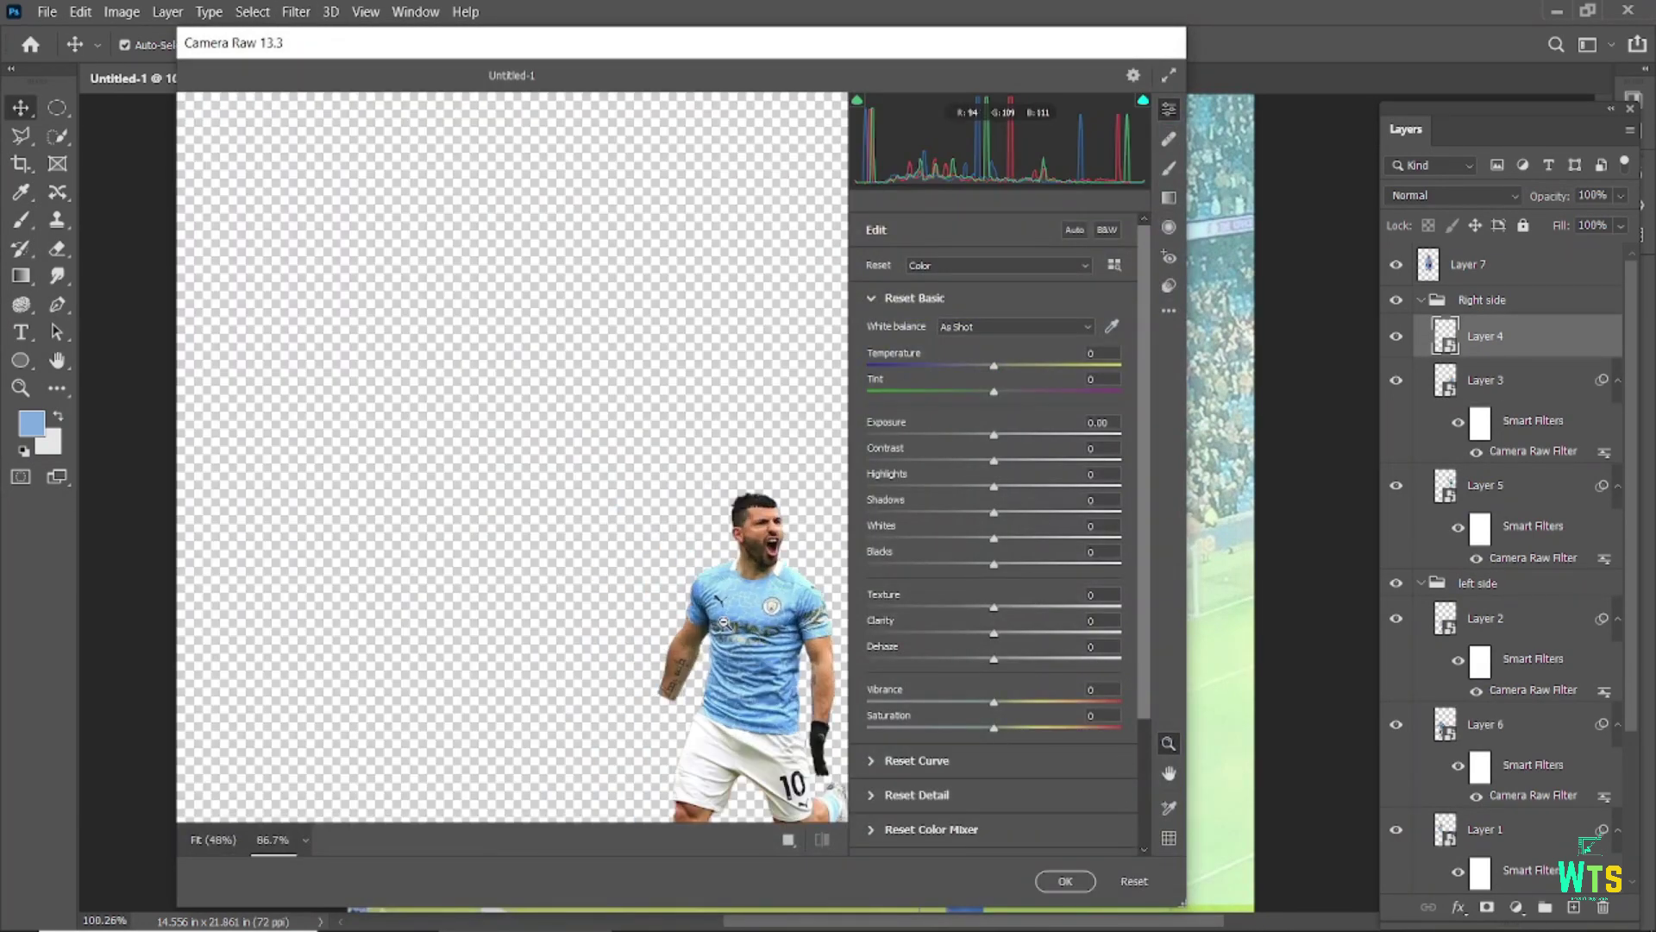
pyautogui.moveTo(994, 435); pyautogui.dragTo(1002, 437)
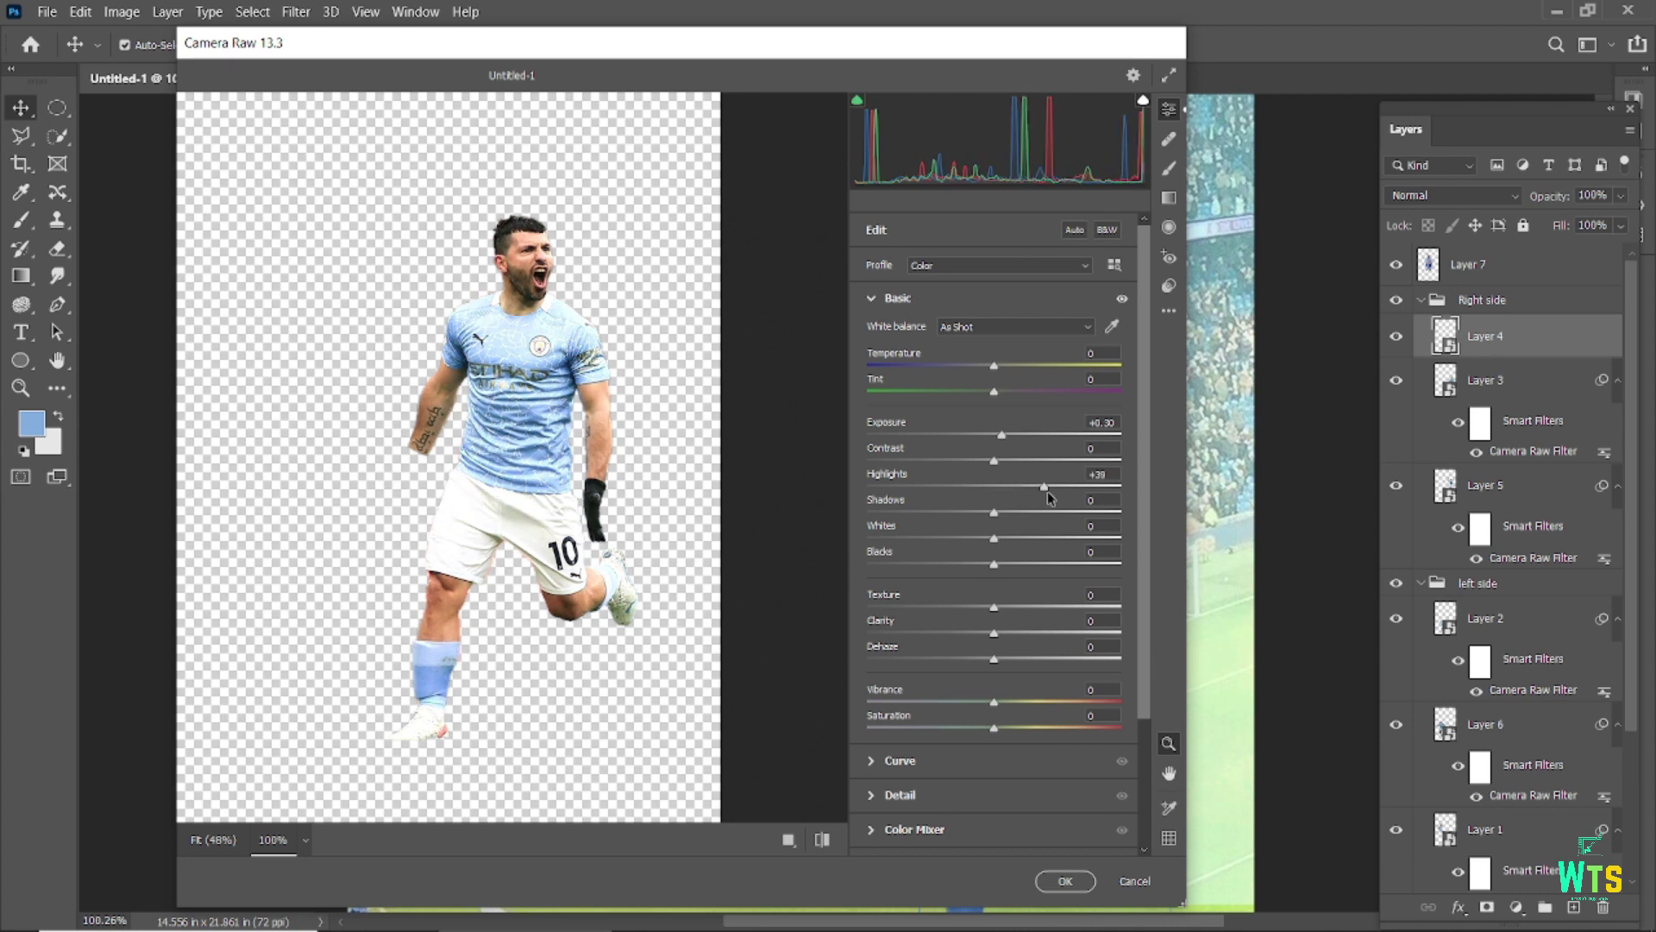
pyautogui.press('Return')
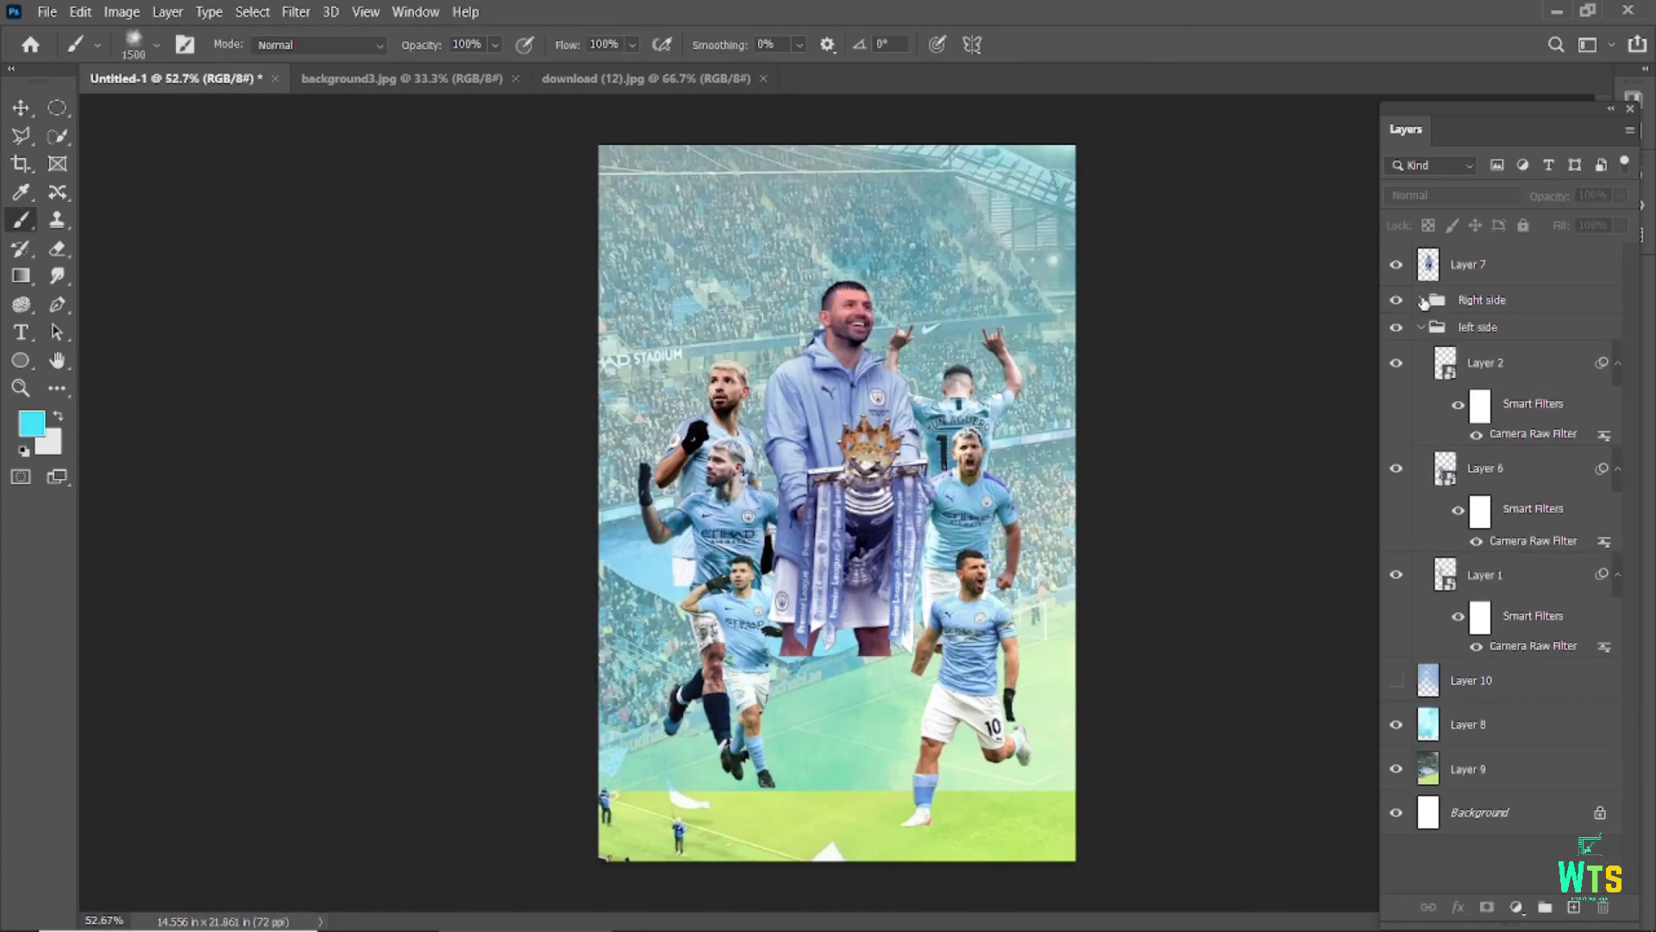
# - Unhide Layer 10 and paint cyan fog over the top and middle crowd with an enlarged brush
pyautogui.click(1422, 328)
pyautogui.click(1471, 363)
pyautogui.click(1396, 362)
pyautogui.scroll(-1, 1139, 228)
pyautogui.moveTo(1139, 229)
pyautogui.mouseDown()
pyautogui.moveTo(1078, 302)
pyautogui.moveTo(500, 358)
pyautogui.mouseUp()
pyautogui.press(']')
pyautogui.press(']')
pyautogui.press(']')
pyautogui.moveTo(379, 544); pyautogui.dragTo(1337, 439)
pyautogui.press(']')
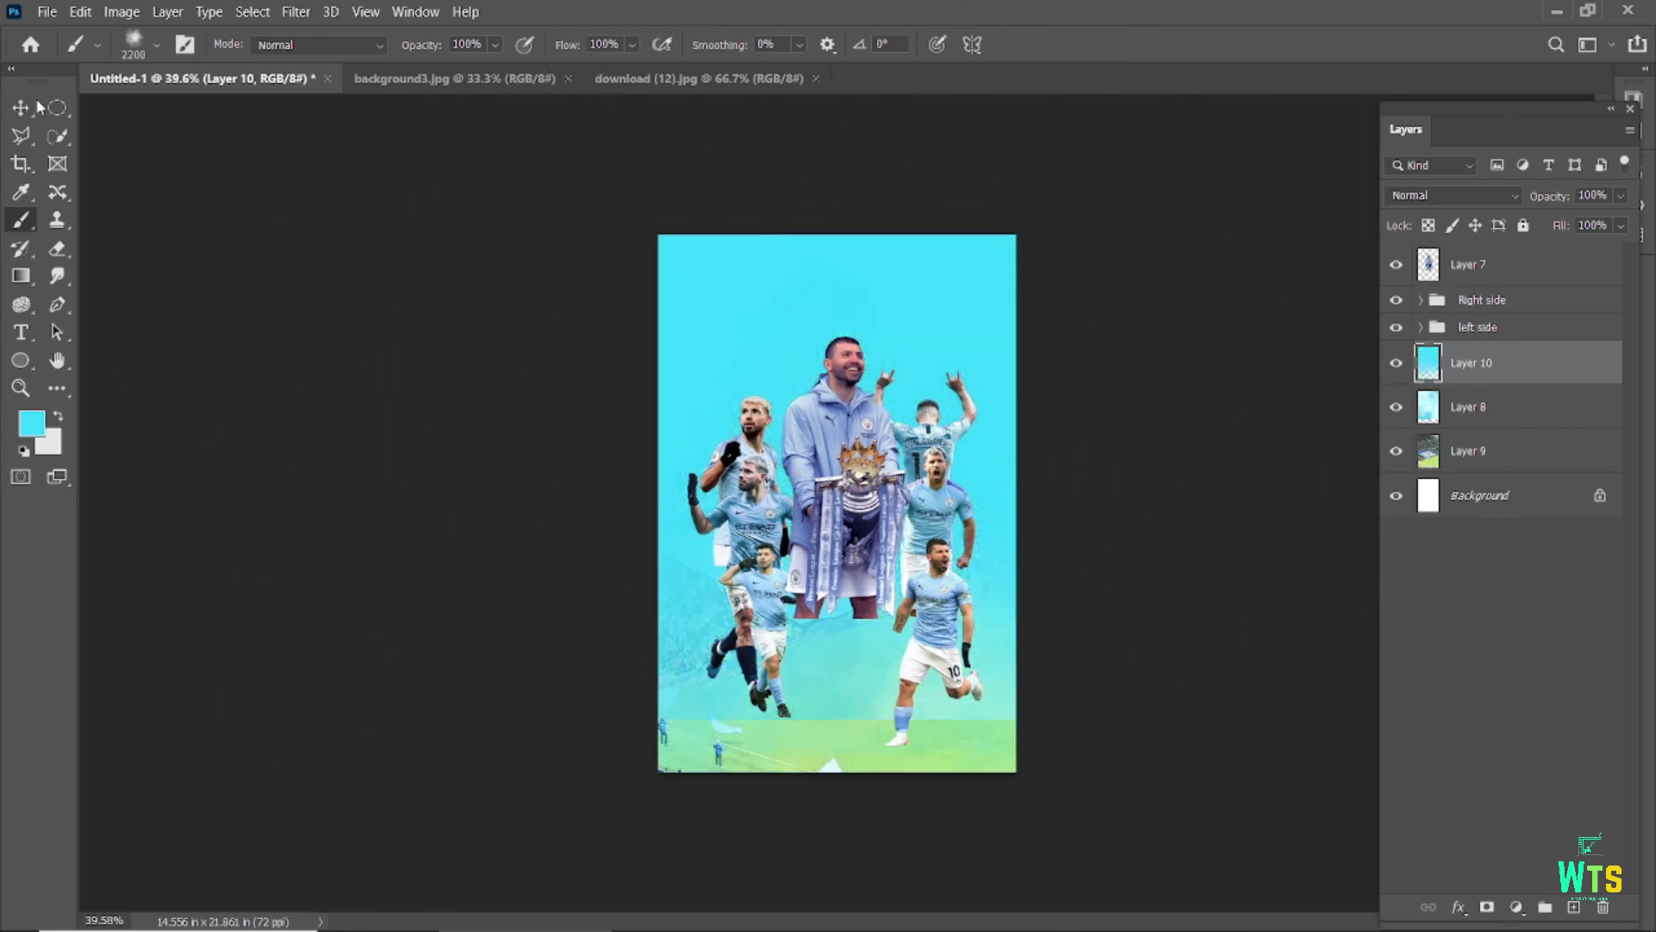
pyautogui.press('v')
pyautogui.scroll(1, 837, 500)
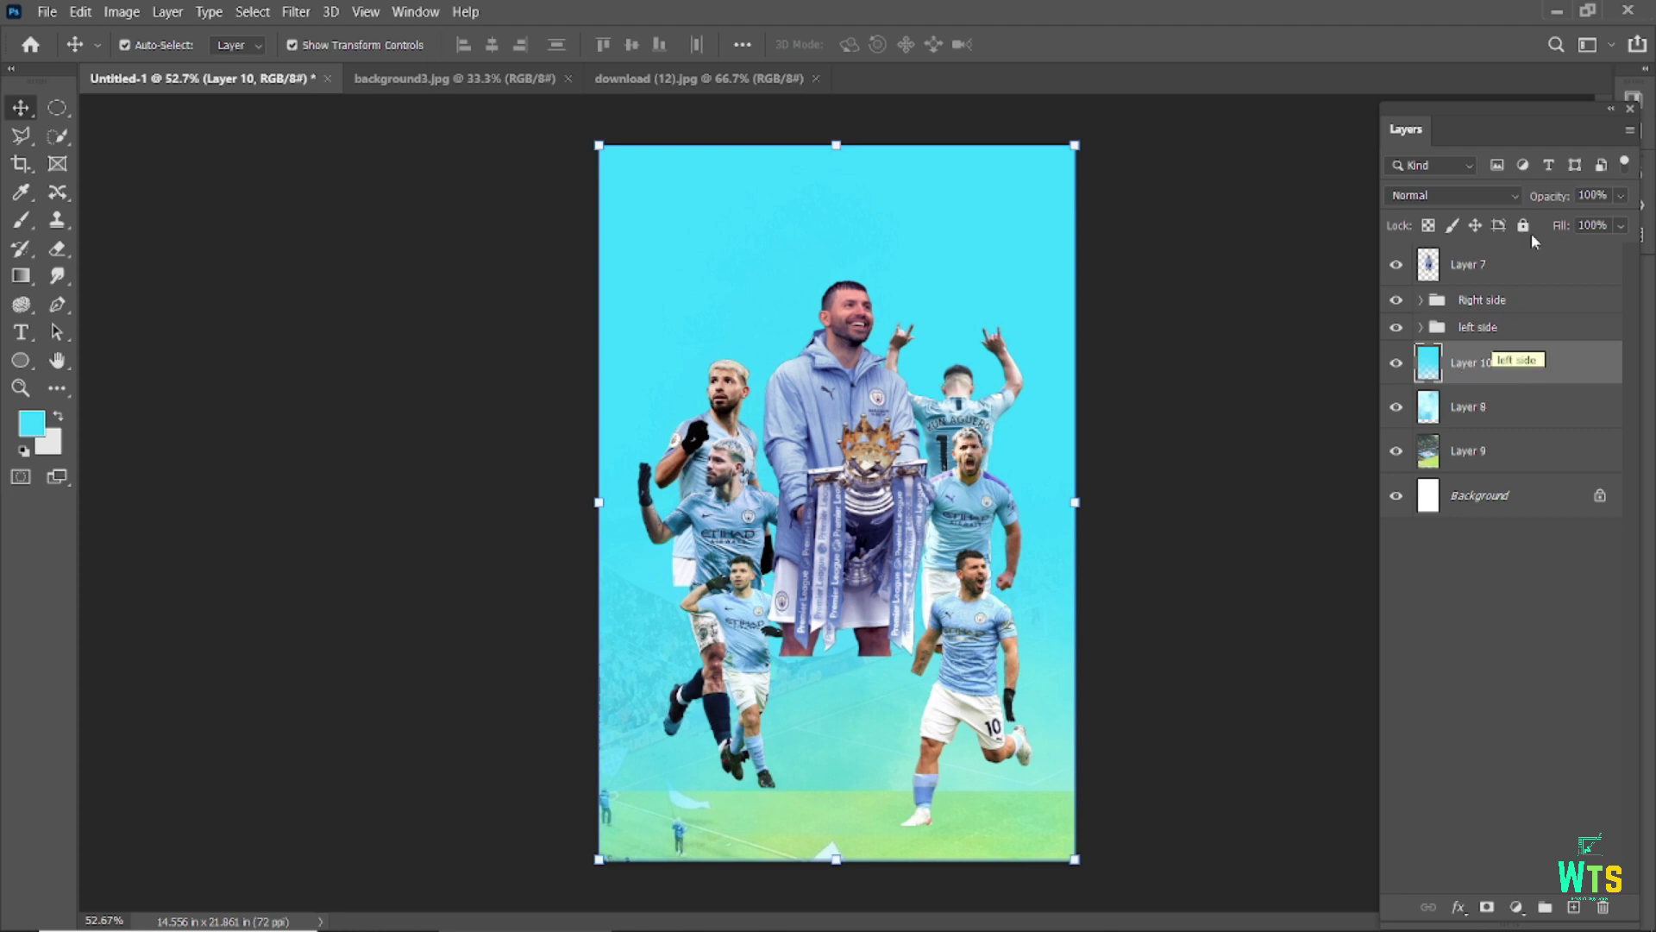
# - Add Layer 11 below the left side group and brush soft white across the poster's bottom
pyautogui.click(1289, 424)
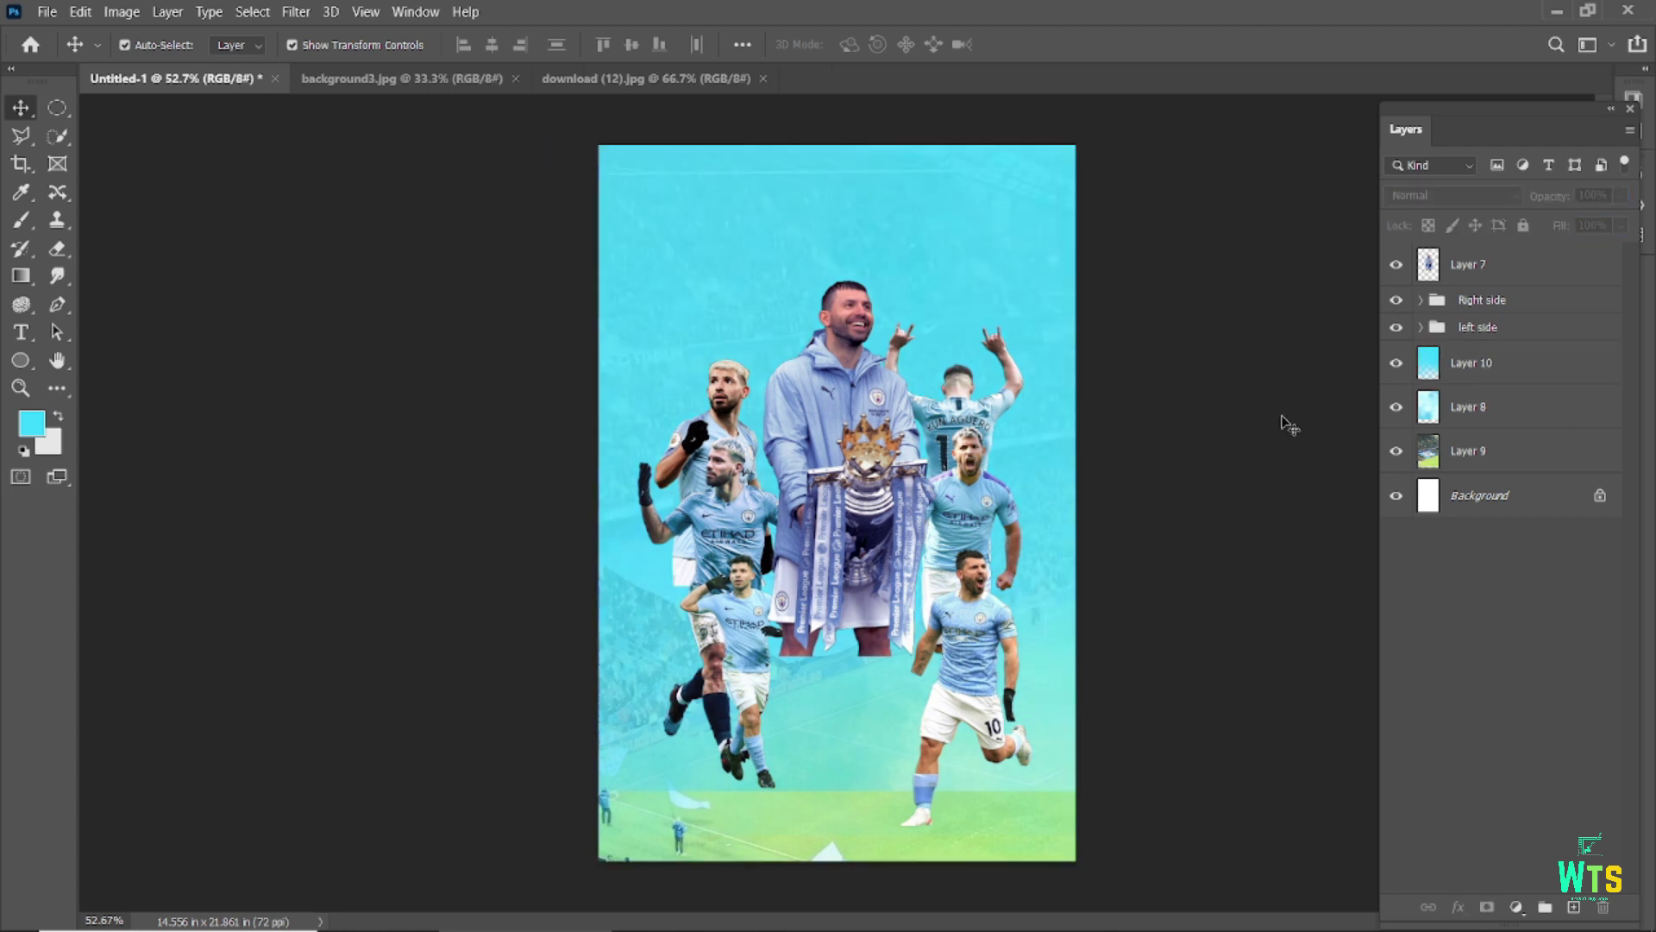
pyautogui.click(1574, 907)
pyautogui.moveTo(1501, 275); pyautogui.dragTo(1501, 393)
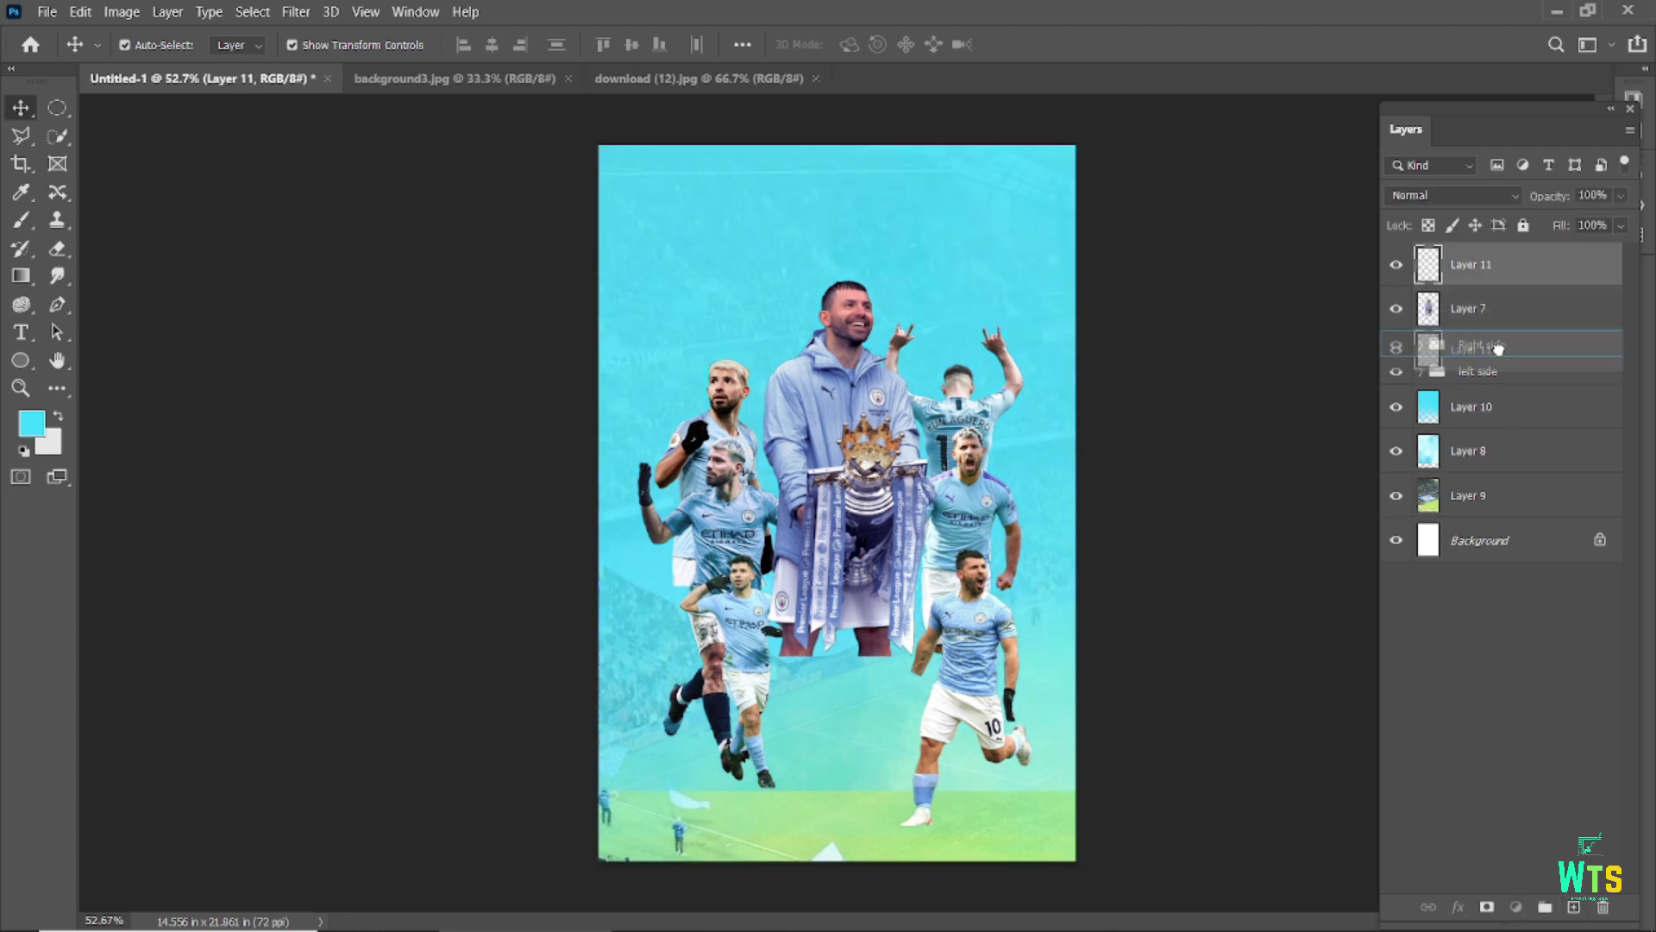
pyautogui.click(58, 416)
pyautogui.click(31, 423)
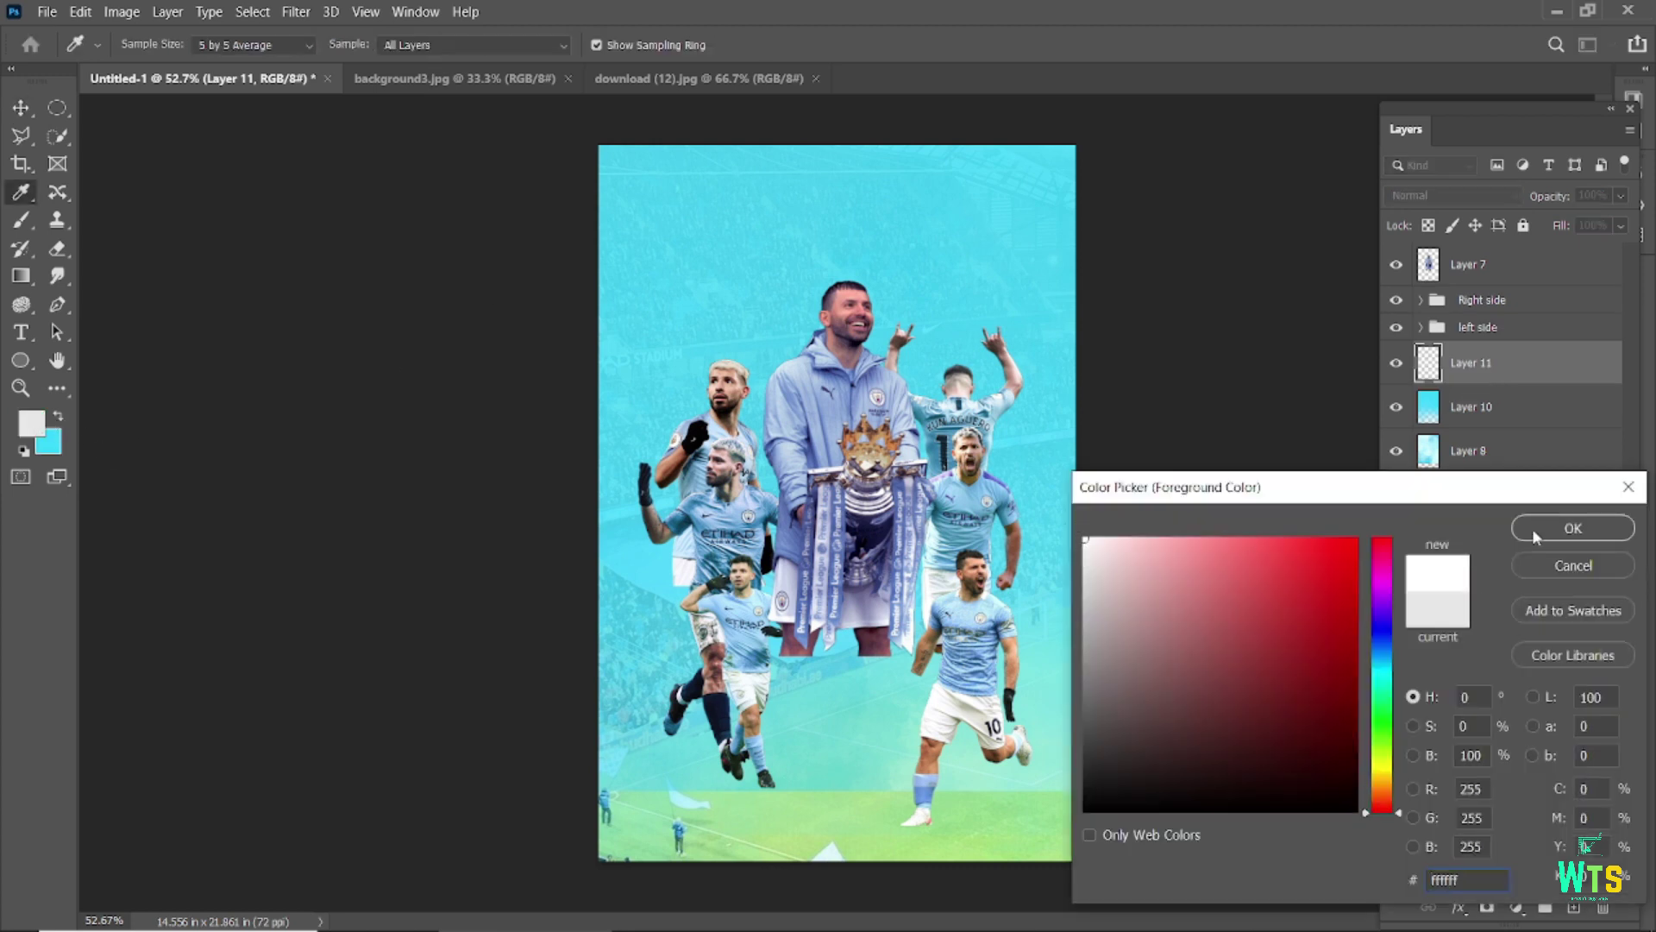
pyautogui.click(1572, 524)
pyautogui.click(23, 220)
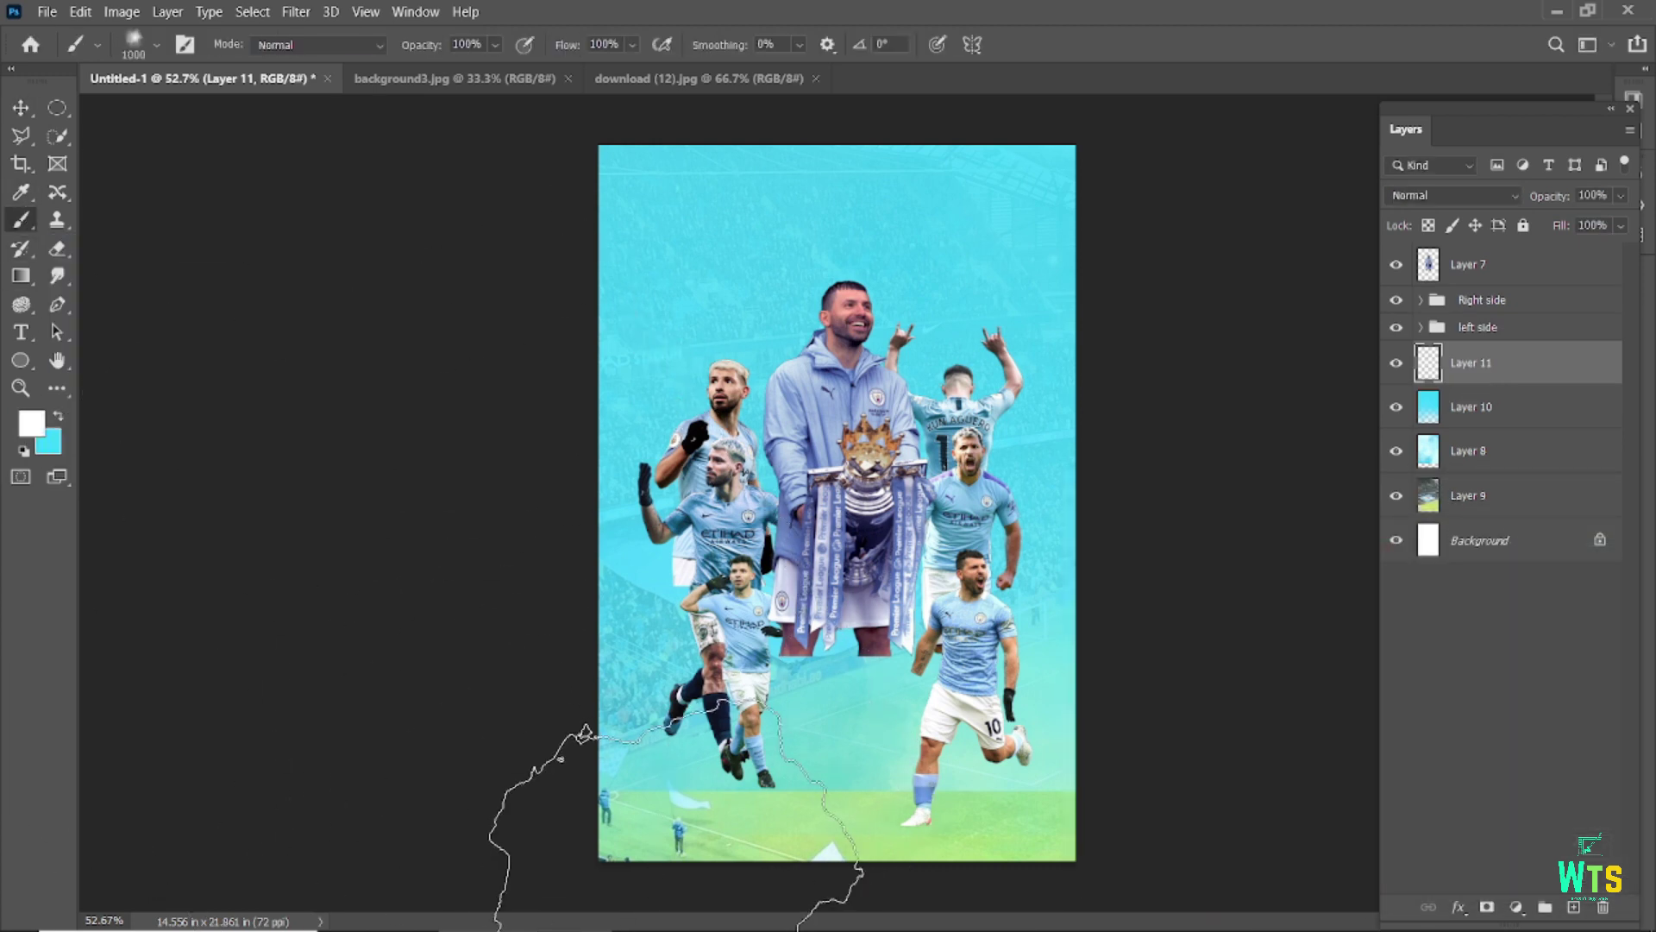
pyautogui.moveTo(621, 905); pyautogui.dragTo(1276, 898)
# - Add a layer mask to Layer 1
pyautogui.click(22, 108)
pyautogui.scroll(3, 779, 438)
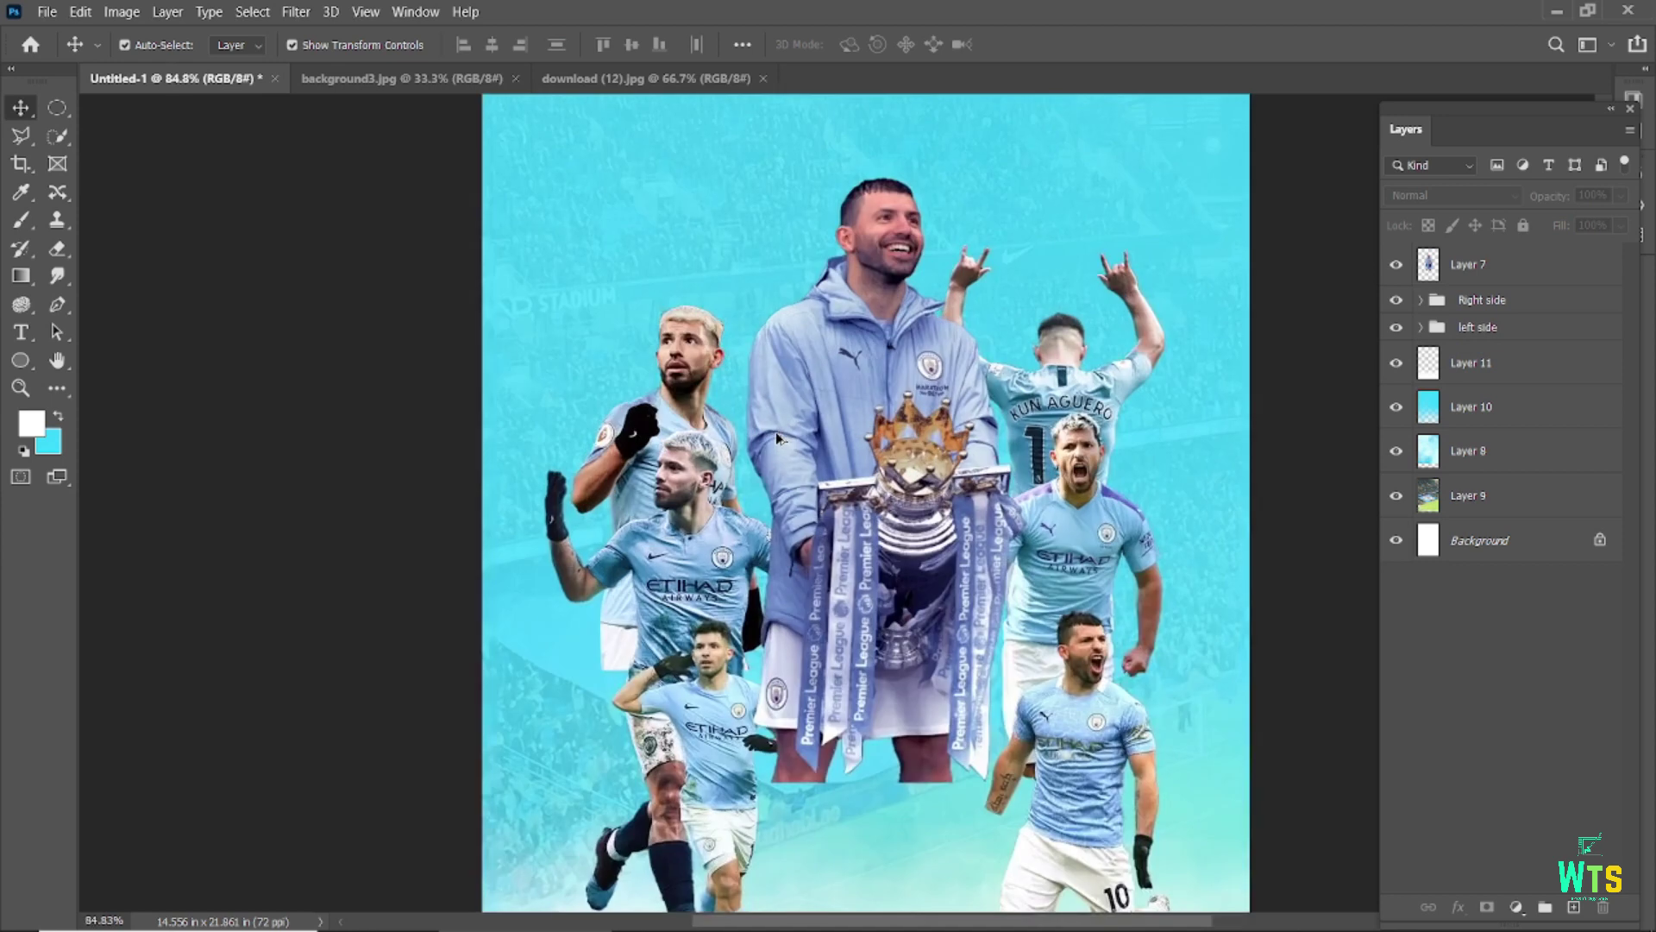
pyautogui.click(682, 368)
pyautogui.click(1488, 907)
# - Add Layer 12 below Layer 1 and paint a soft white glow behind the left players
pyautogui.press('b')
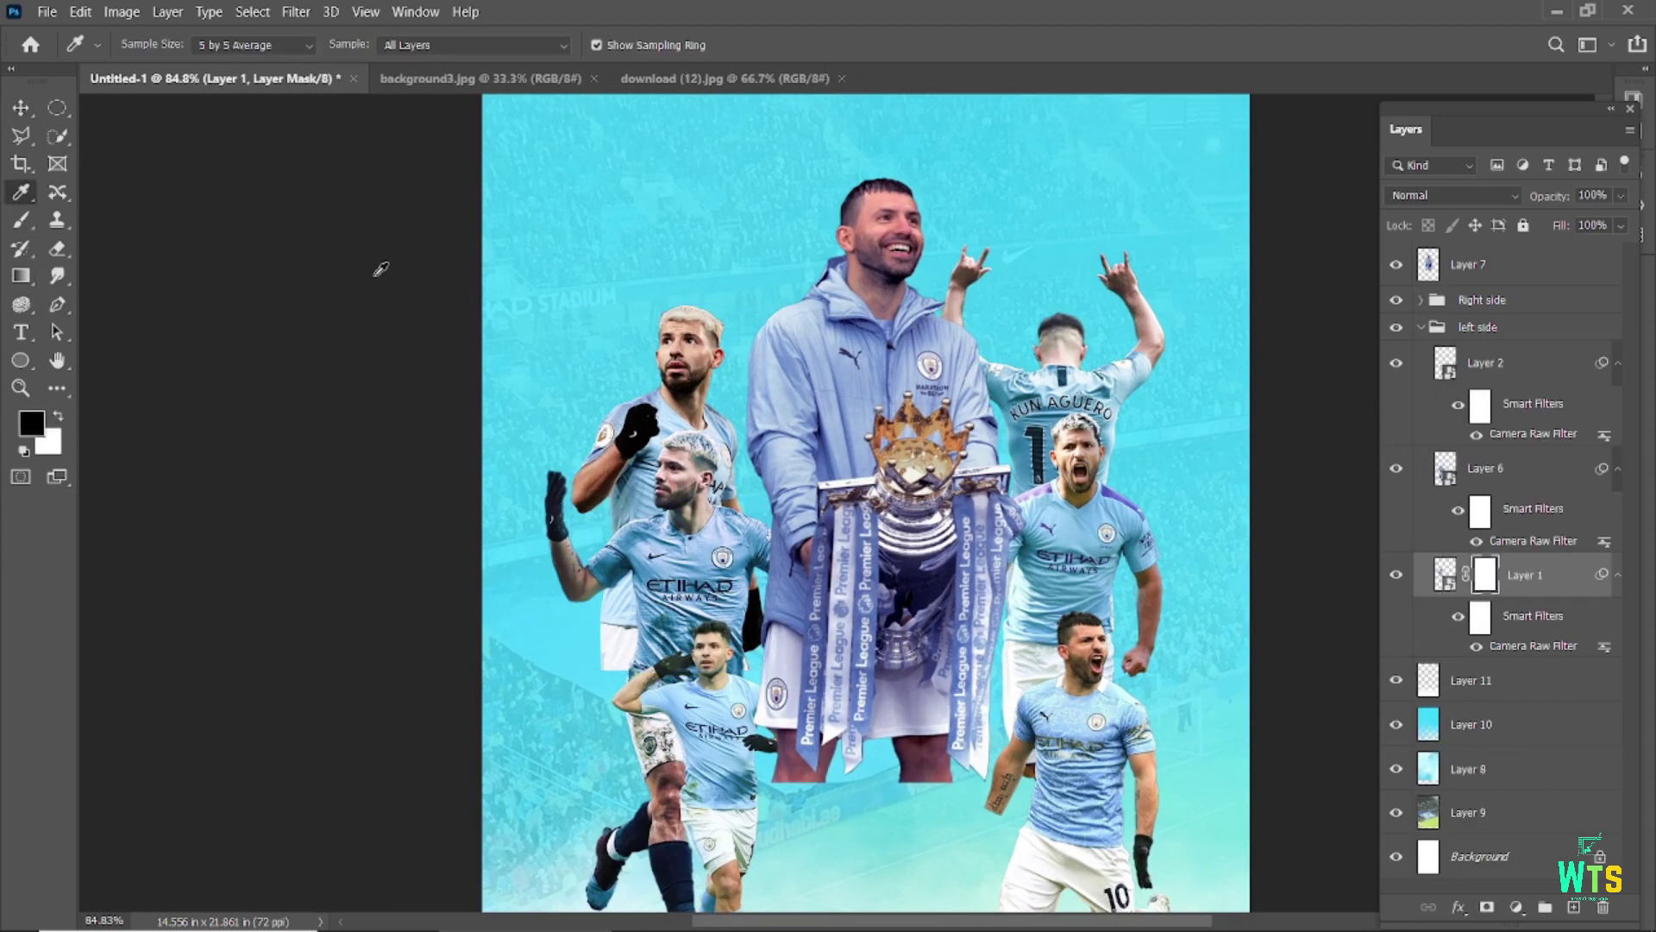
pyautogui.click(138, 45)
pyautogui.doubleClick(152, 245)
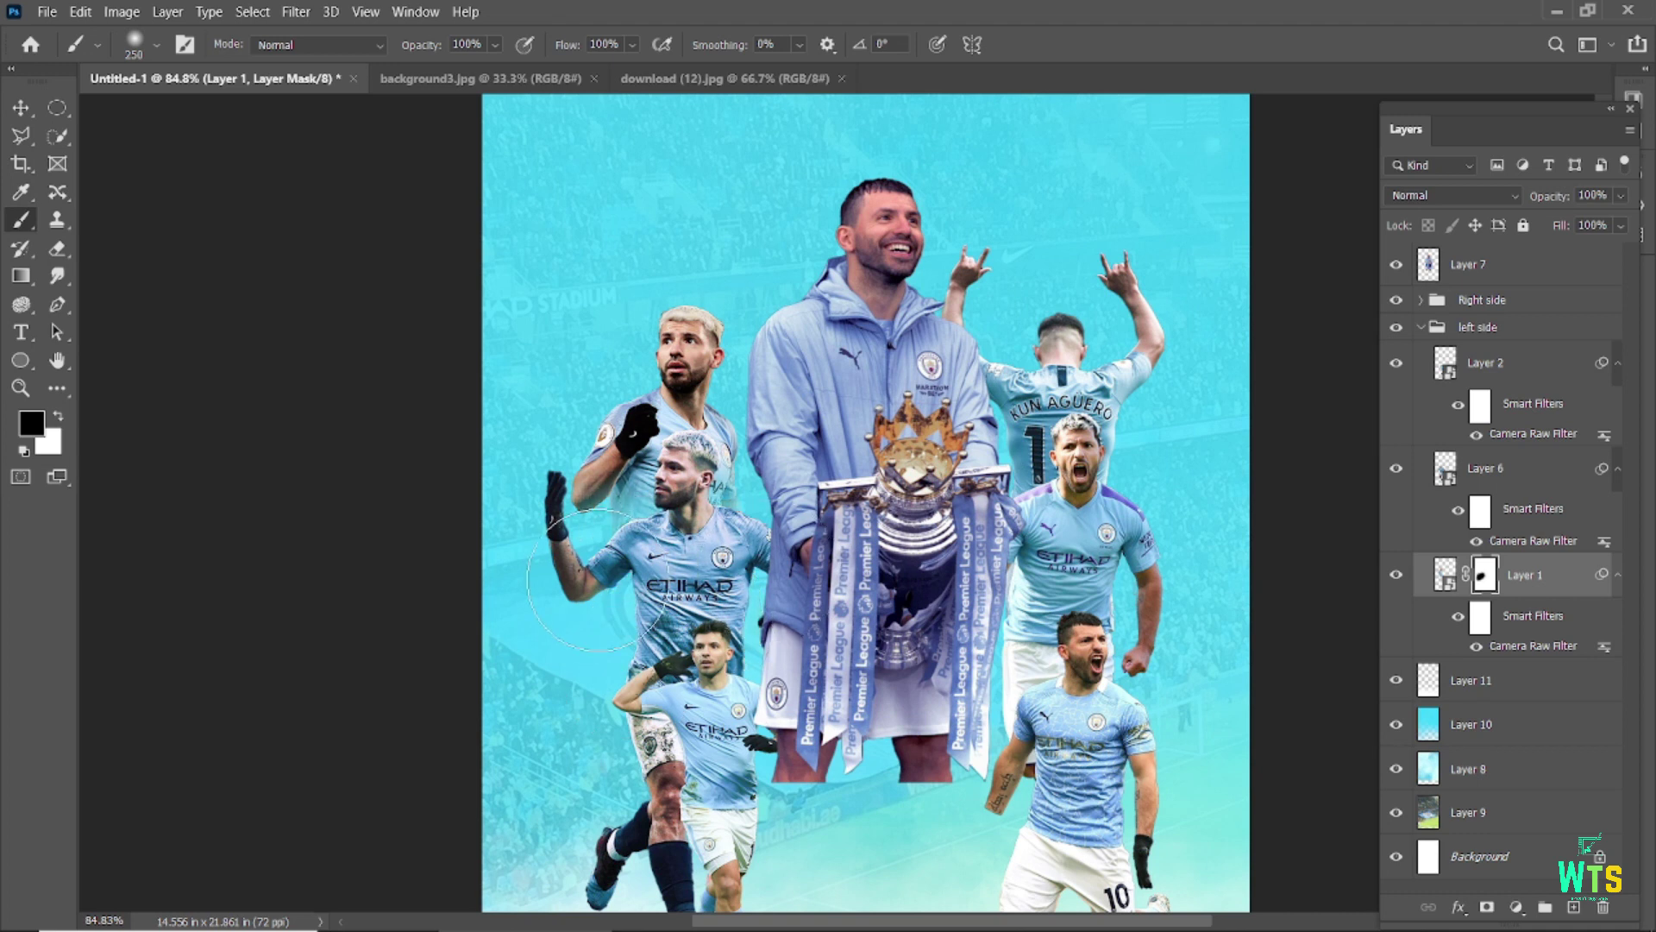
pyautogui.click(1574, 907)
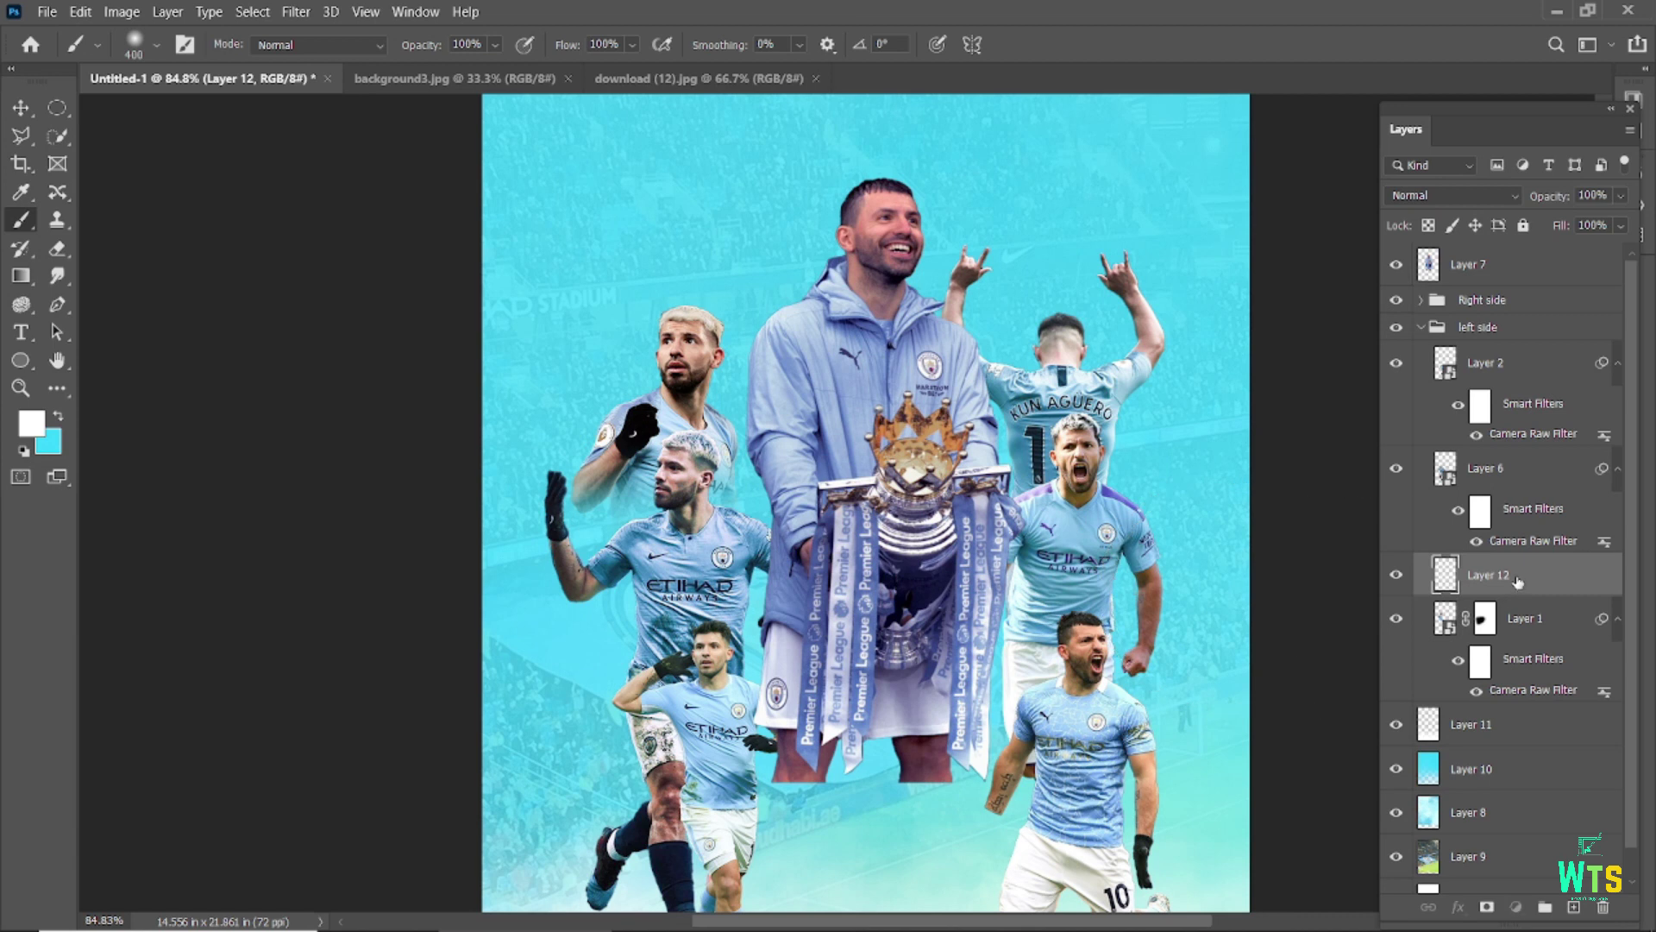
pyautogui.moveTo(1518, 582); pyautogui.dragTo(1492, 700)
pyautogui.press('[')
pyautogui.press('[')
pyautogui.moveTo(604, 327); pyautogui.dragTo(741, 479)
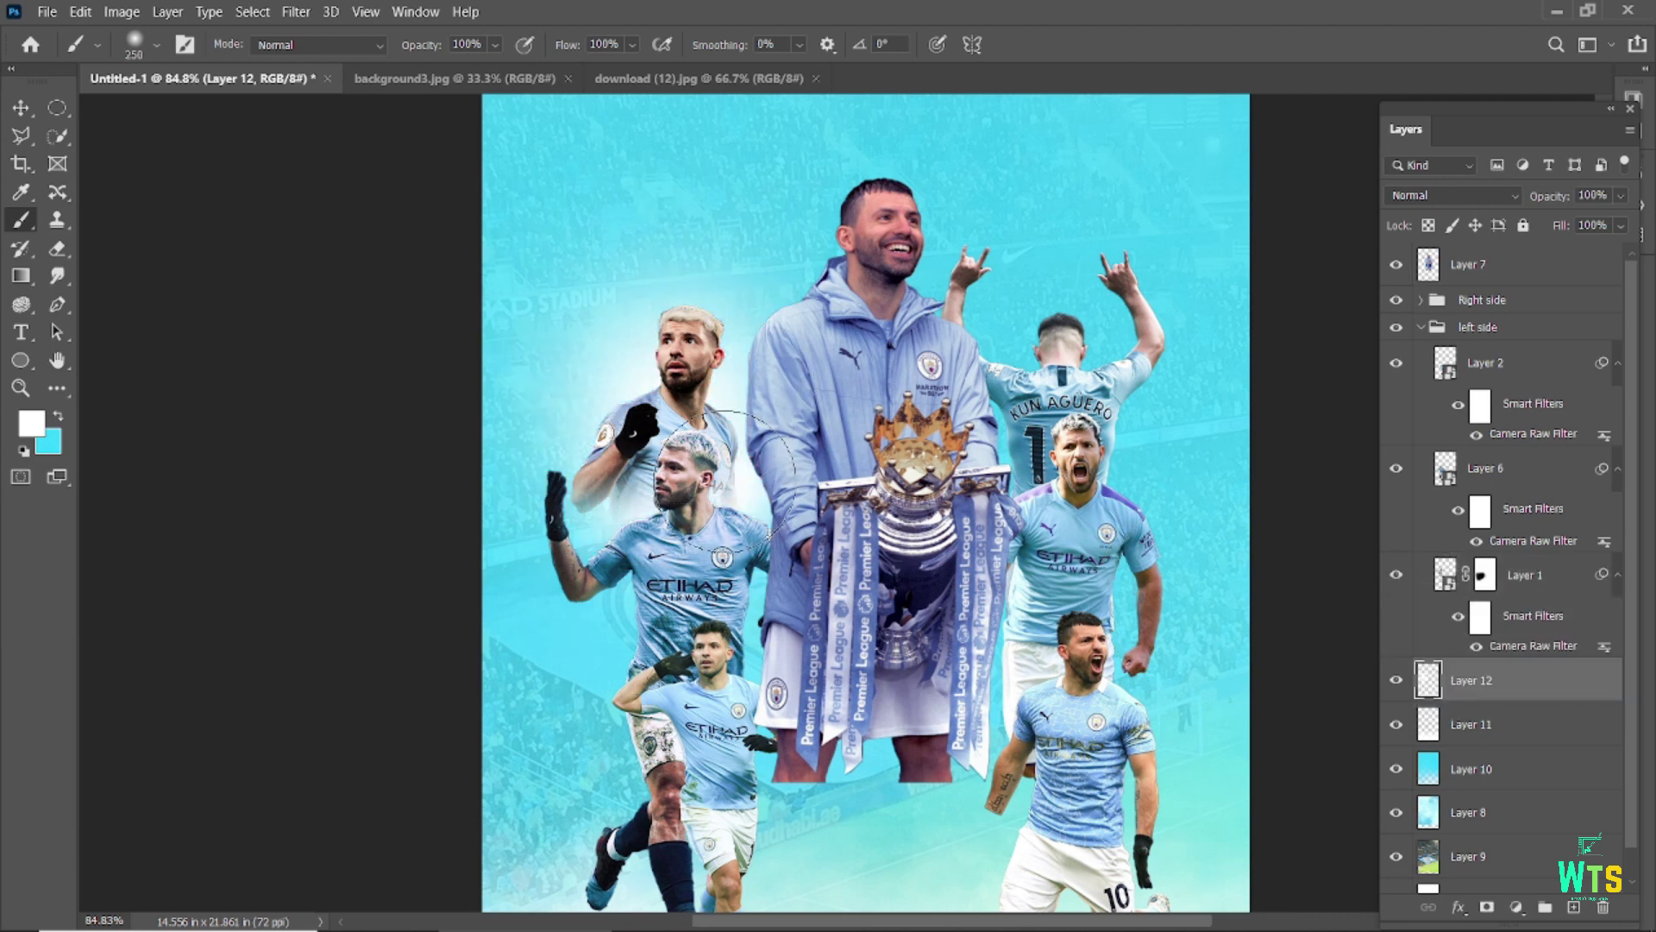
# - Mask Layer 6 and paint black to fade out the player's lower part
pyautogui.click(20, 108)
pyautogui.click(664, 535)
pyautogui.click(1487, 910)
pyautogui.press('b')
pyautogui.press('d')
pyautogui.press('x')
pyautogui.scroll(-1, 407, 388)
pyautogui.moveTo(668, 871)
pyautogui.mouseDown()
pyautogui.moveTo(660, 664)
pyautogui.moveTo(643, 638)
pyautogui.mouseUp()
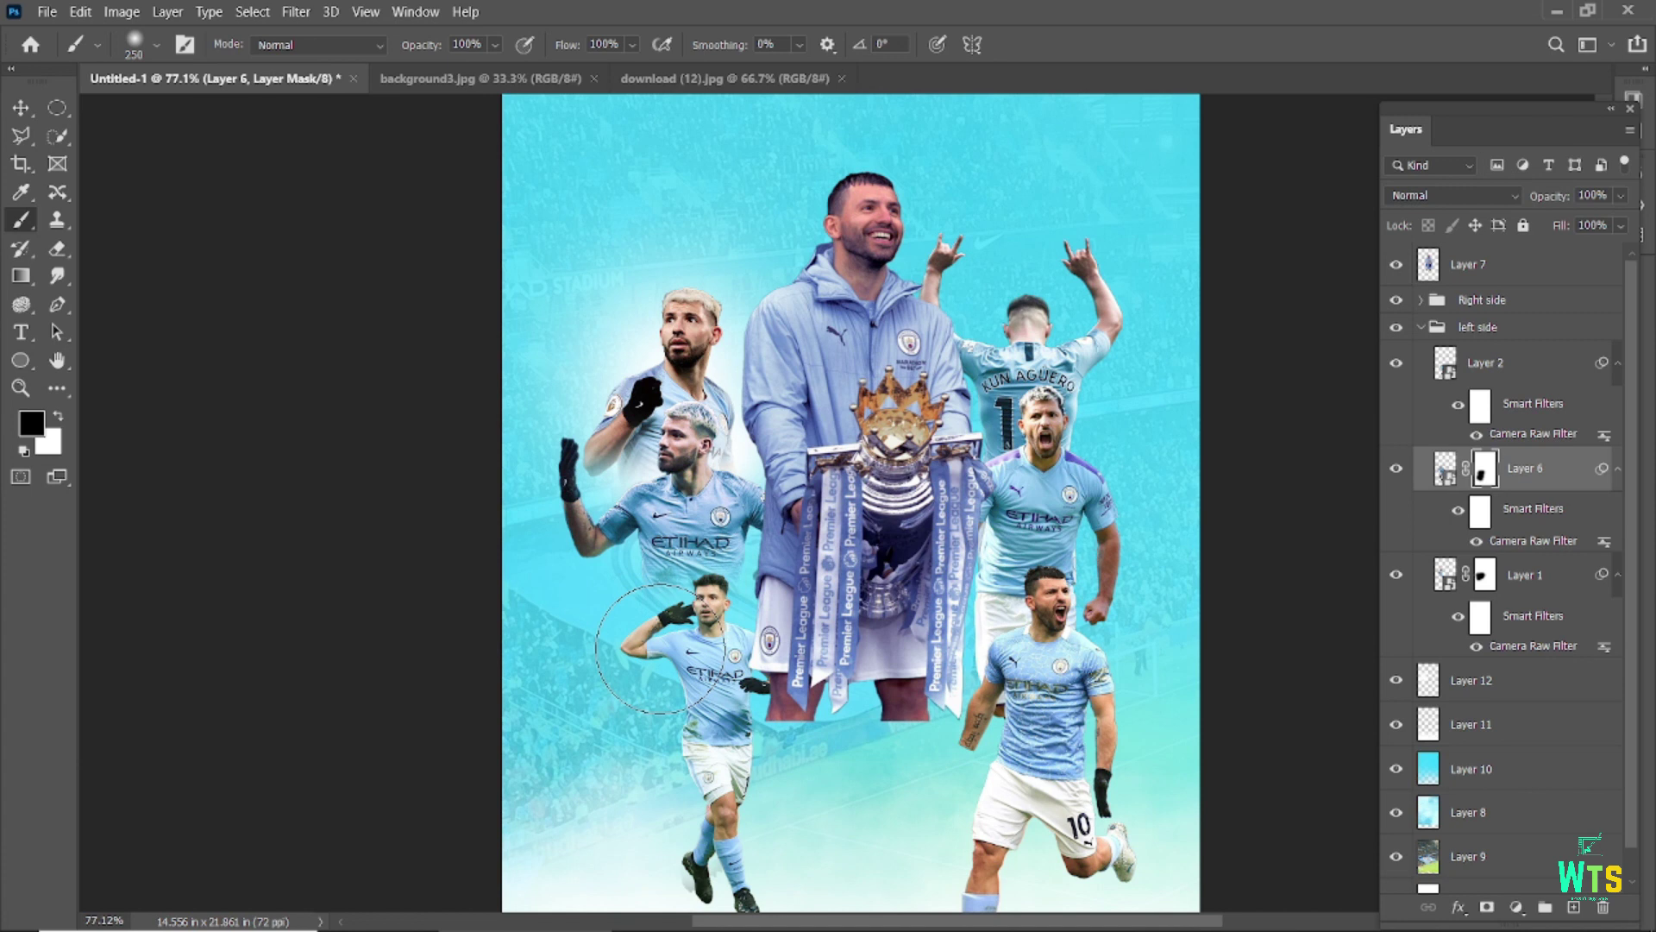
# - Add Layer 13 beneath the player and paint soft white glow around the left players
pyautogui.click(20, 108)
pyautogui.click(694, 515)
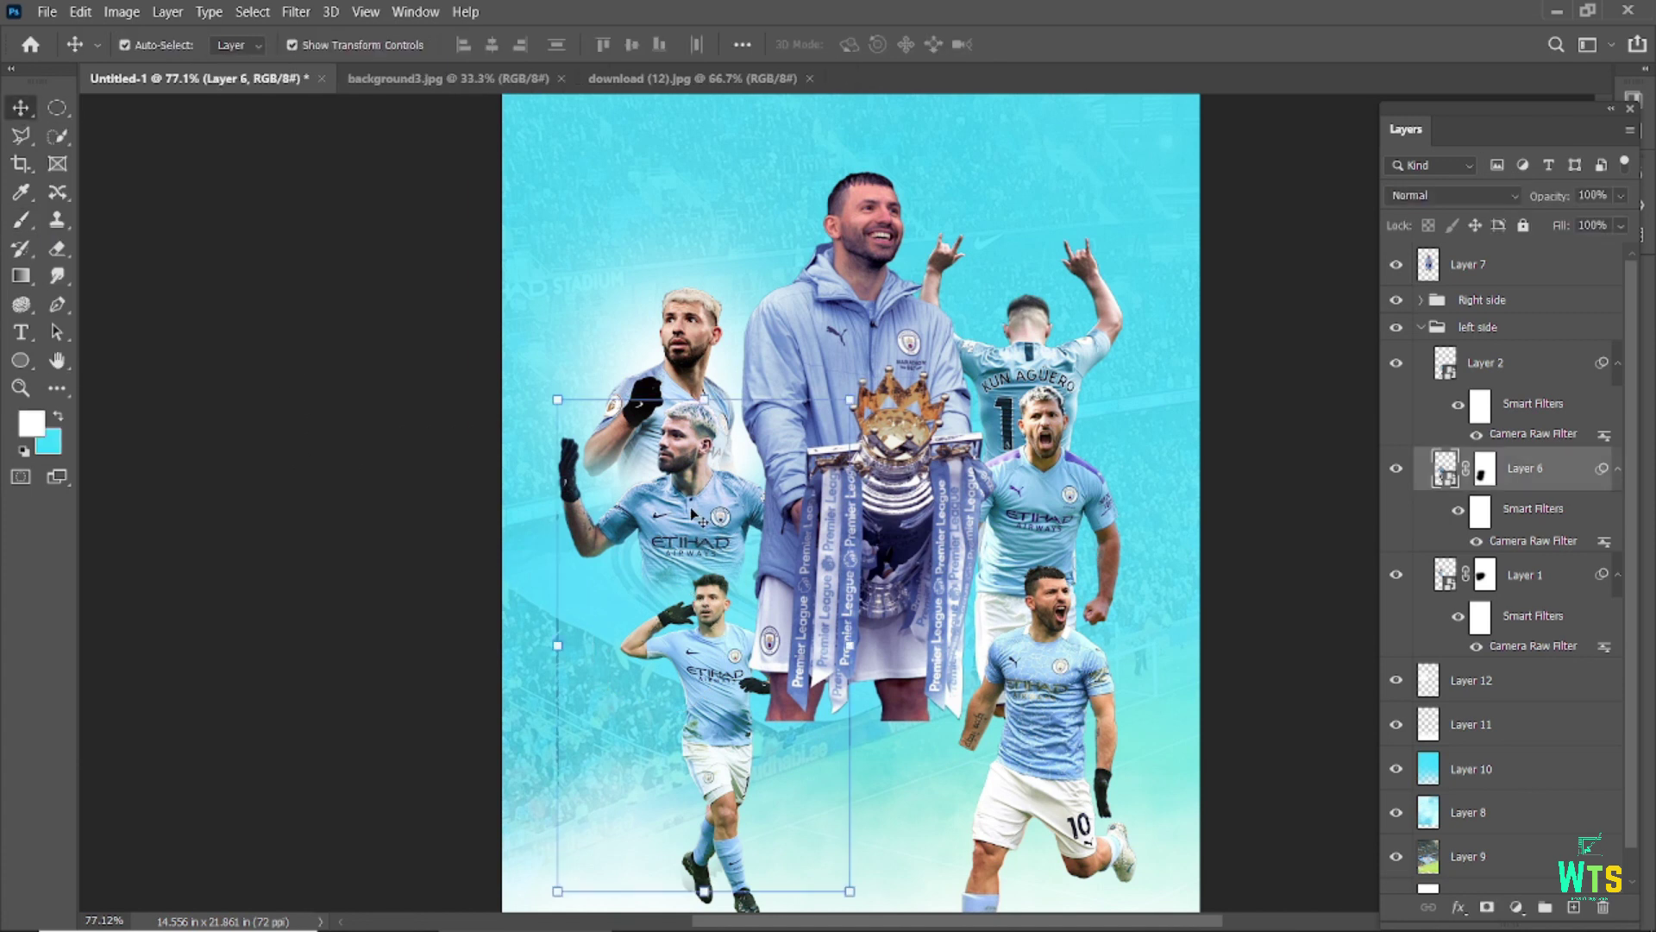
pyautogui.keyDown('ctrl'); pyautogui.click(1574, 906); pyautogui.keyUp('ctrl')
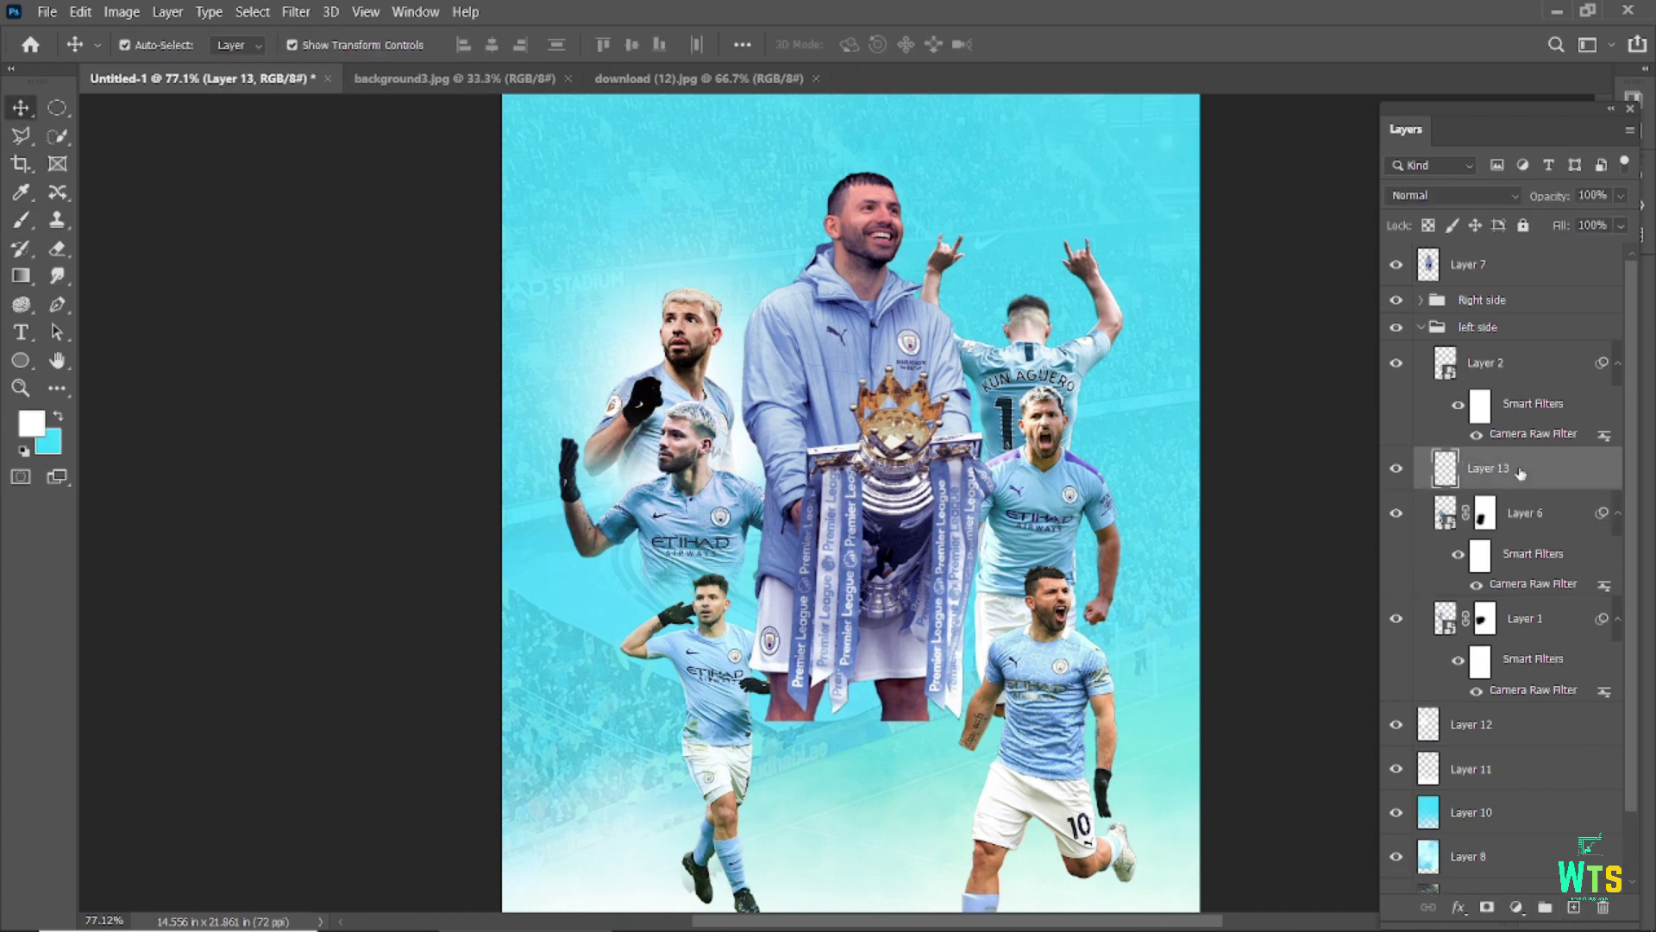
pyautogui.click(21, 220)
pyautogui.moveTo(630, 560); pyautogui.dragTo(742, 565)
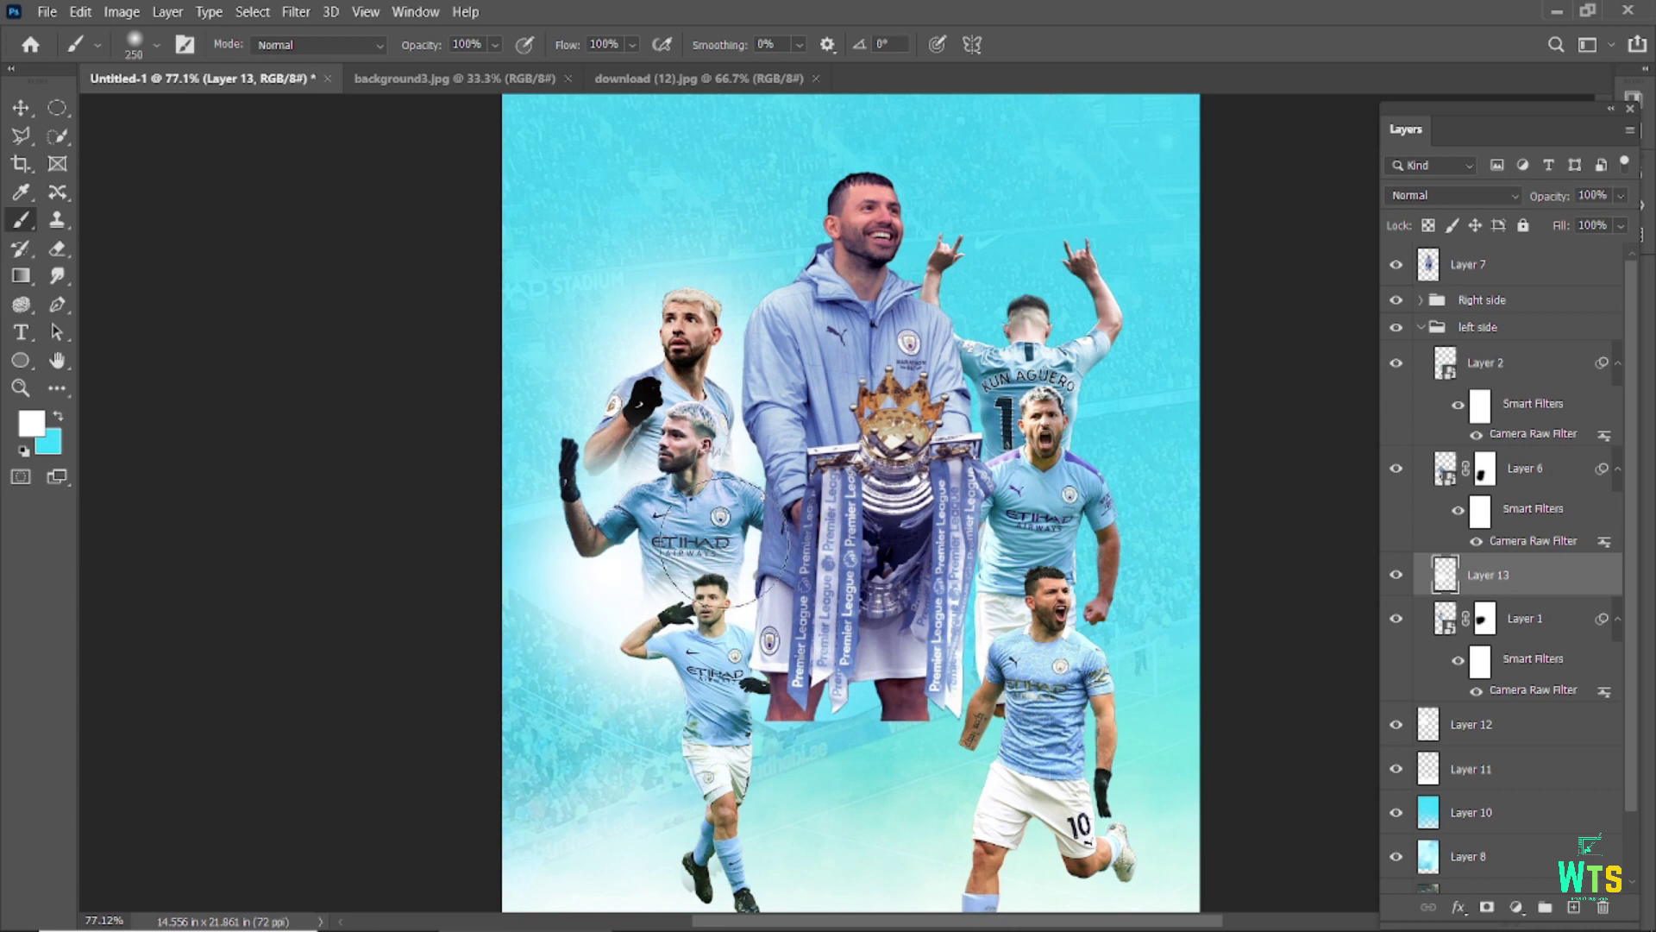
# - Enlarge the saluting player on Layer 2 with Free Transform
pyautogui.press('v')
pyautogui.scroll(-2, 426, 576)
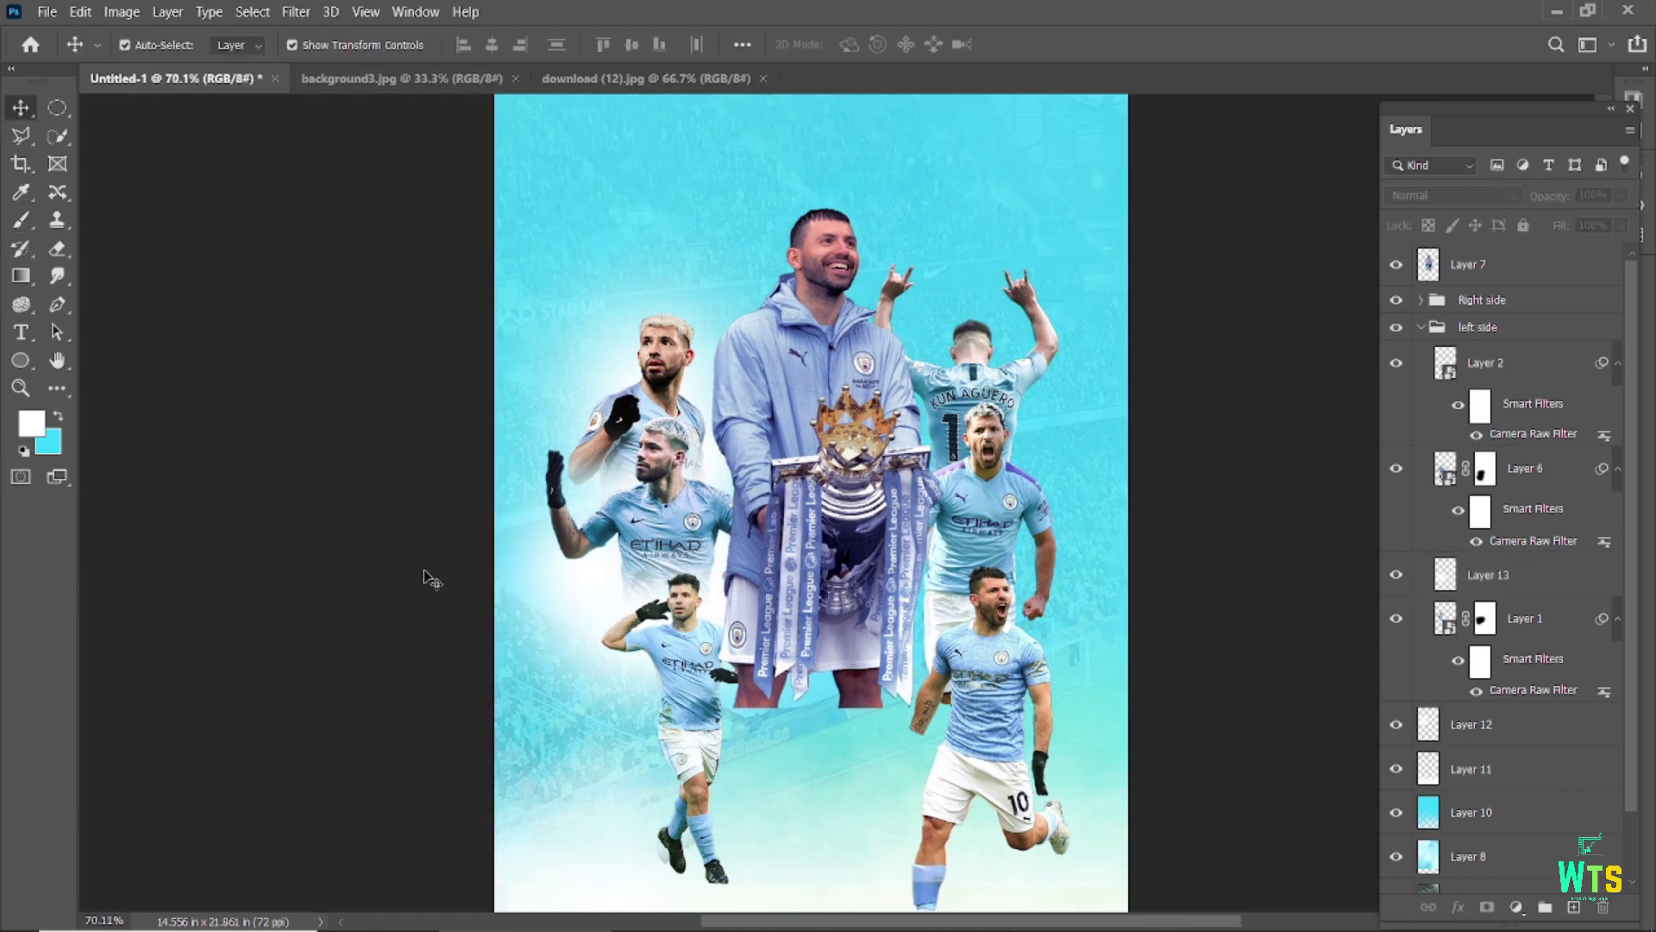
pyautogui.click(662, 675)
pyautogui.click(732, 573)
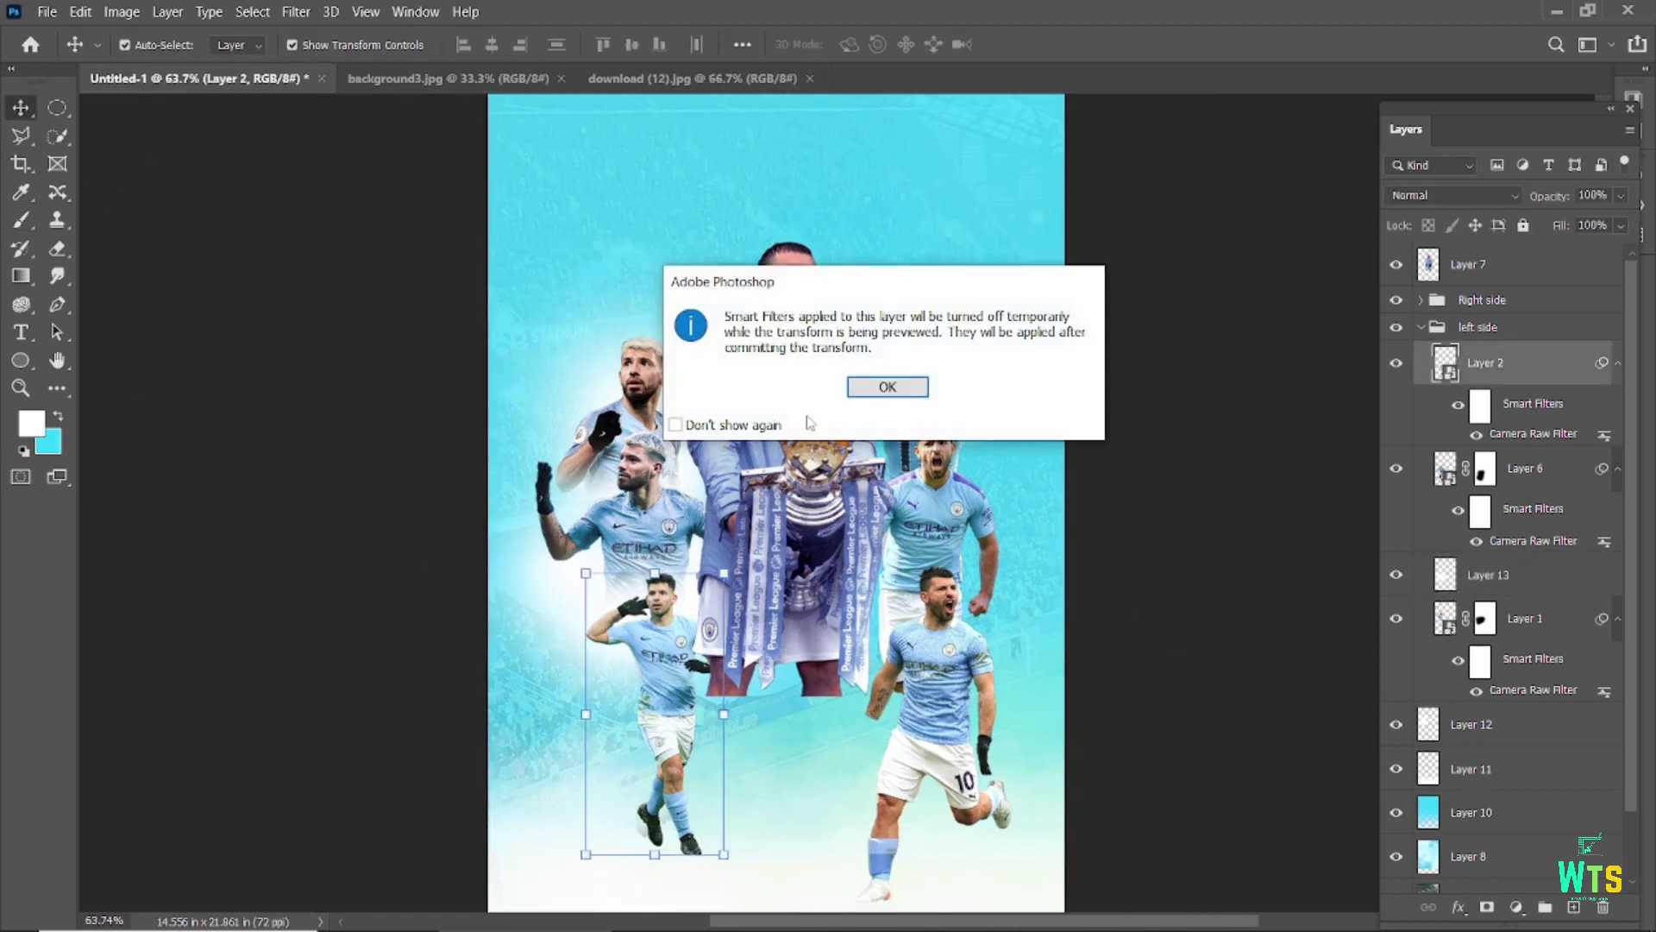
pyautogui.click(888, 385)
pyautogui.moveTo(586, 573); pyautogui.dragTo(575, 553)
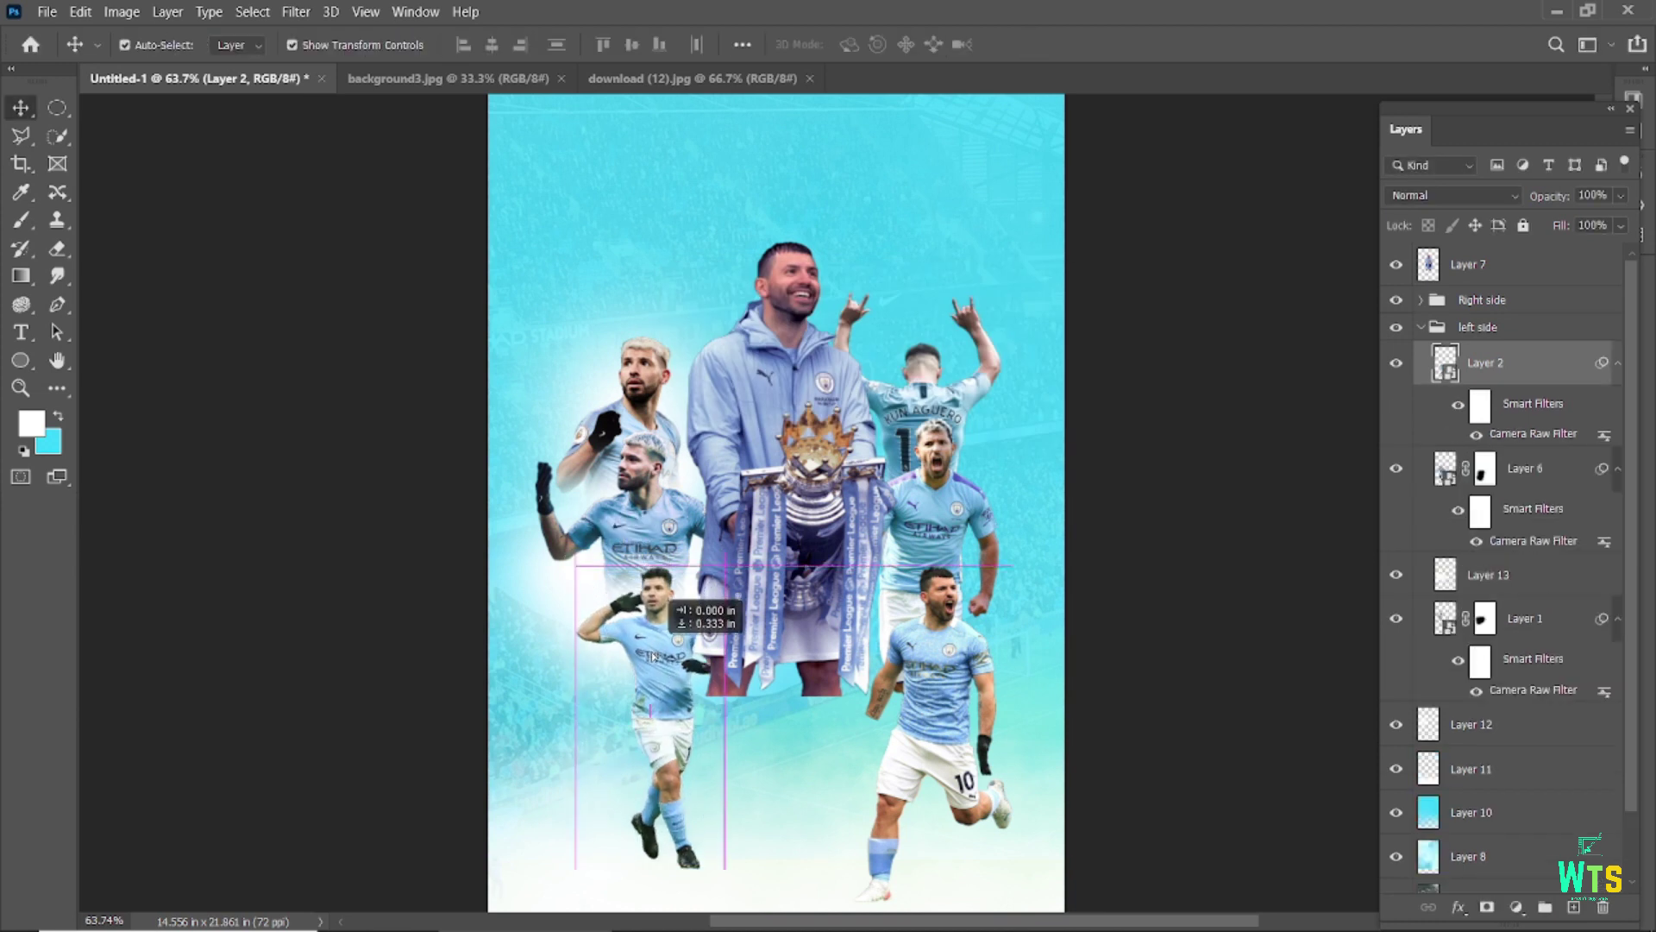
# - Mask Layer 2 and paint black to fade the saluting player's lower legs
pyautogui.click(1486, 906)
pyautogui.press('b')
pyautogui.moveTo(648, 753)
pyautogui.mouseDown()
pyautogui.moveTo(692, 833)
pyautogui.moveTo(665, 758)
pyautogui.mouseUp()
pyautogui.scroll(3, 665, 757)
pyautogui.scroll(-4, 678, 744)
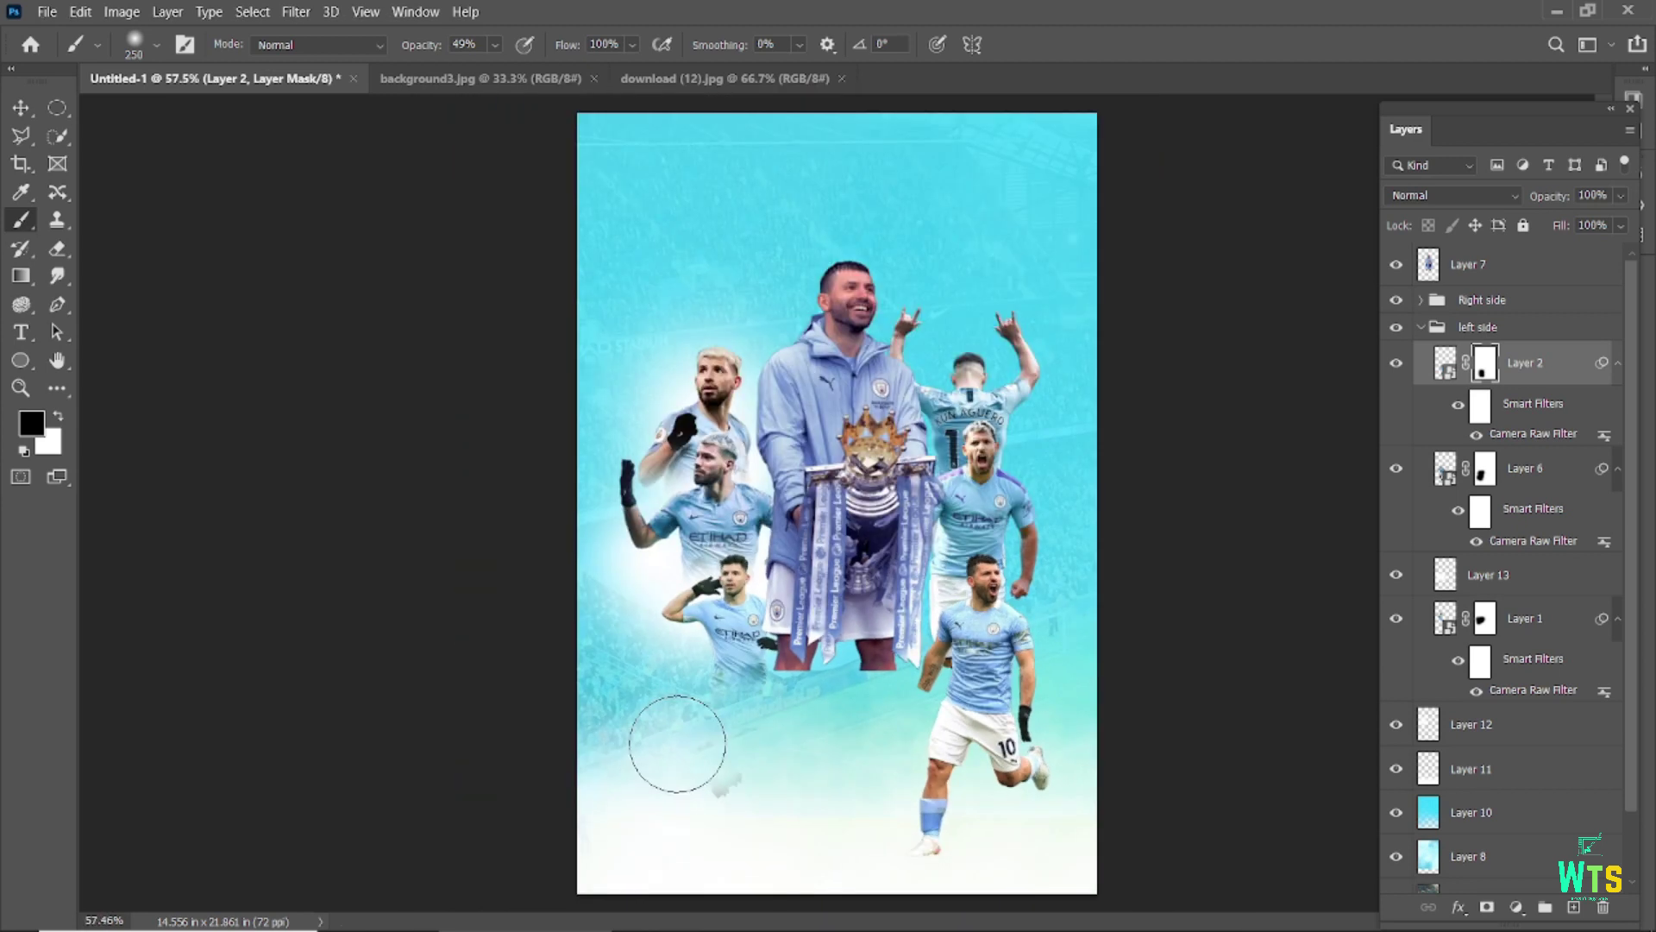
# - Add three new glow layers and paint soft white over the saluting player's lower jersey
pyautogui.keyDown('ctrl'); pyautogui.click(1573, 907); pyautogui.keyUp('ctrl')
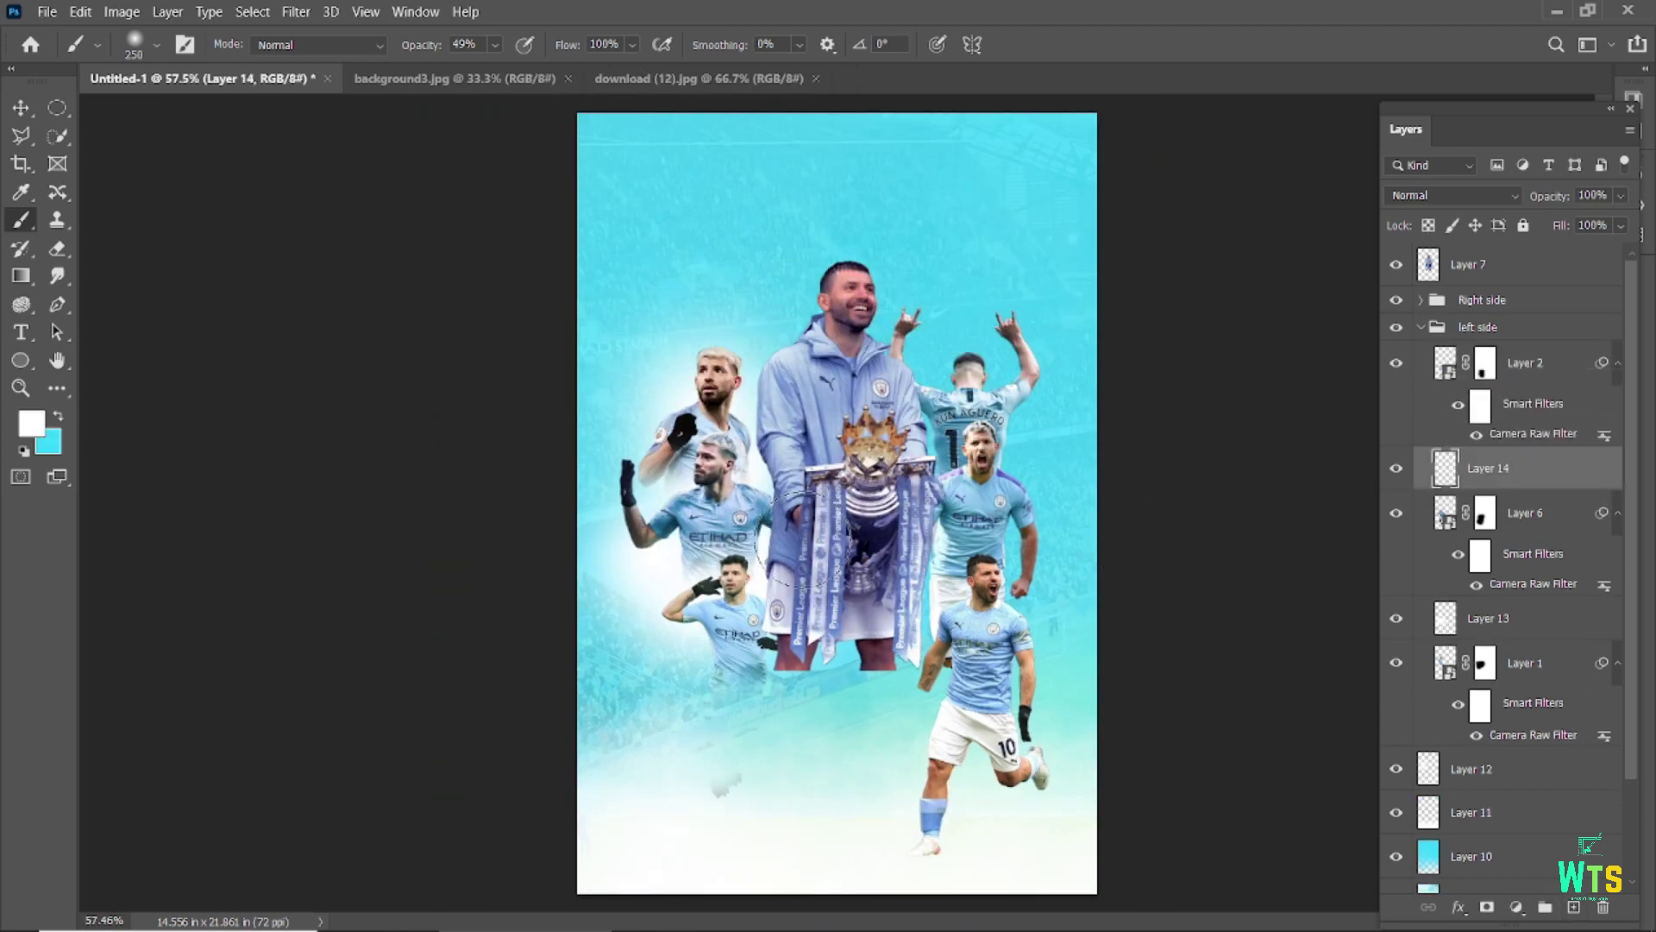
pyautogui.keyDown('ctrl'); pyautogui.click(1574, 907); pyautogui.keyUp('ctrl')
pyautogui.moveTo(1488, 512)
pyautogui.mouseDown()
pyautogui.moveTo(1488, 645)
pyautogui.moveTo(1488, 345)
pyautogui.mouseUp()
pyautogui.keyDown('ctrl'); pyautogui.click(1574, 907); pyautogui.keyUp('ctrl')
pyautogui.moveTo(759, 647); pyautogui.dragTo(704, 661)
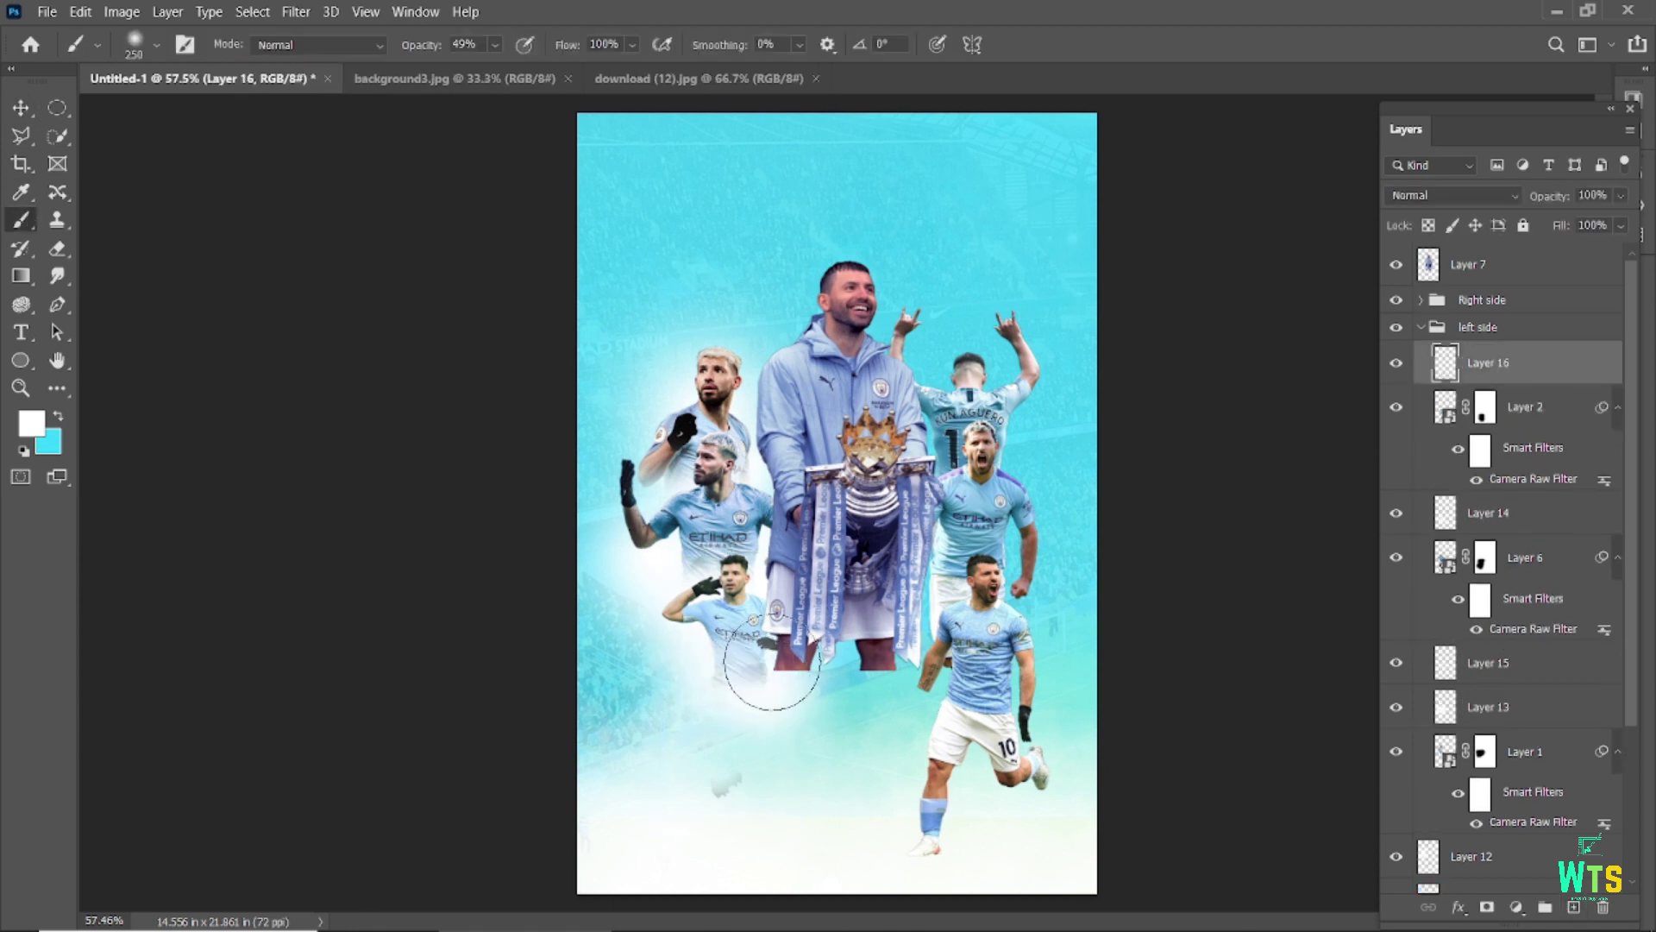
# - Add an empty layer above the top-left blonde player
pyautogui.press('v')
pyautogui.click(1520, 797)
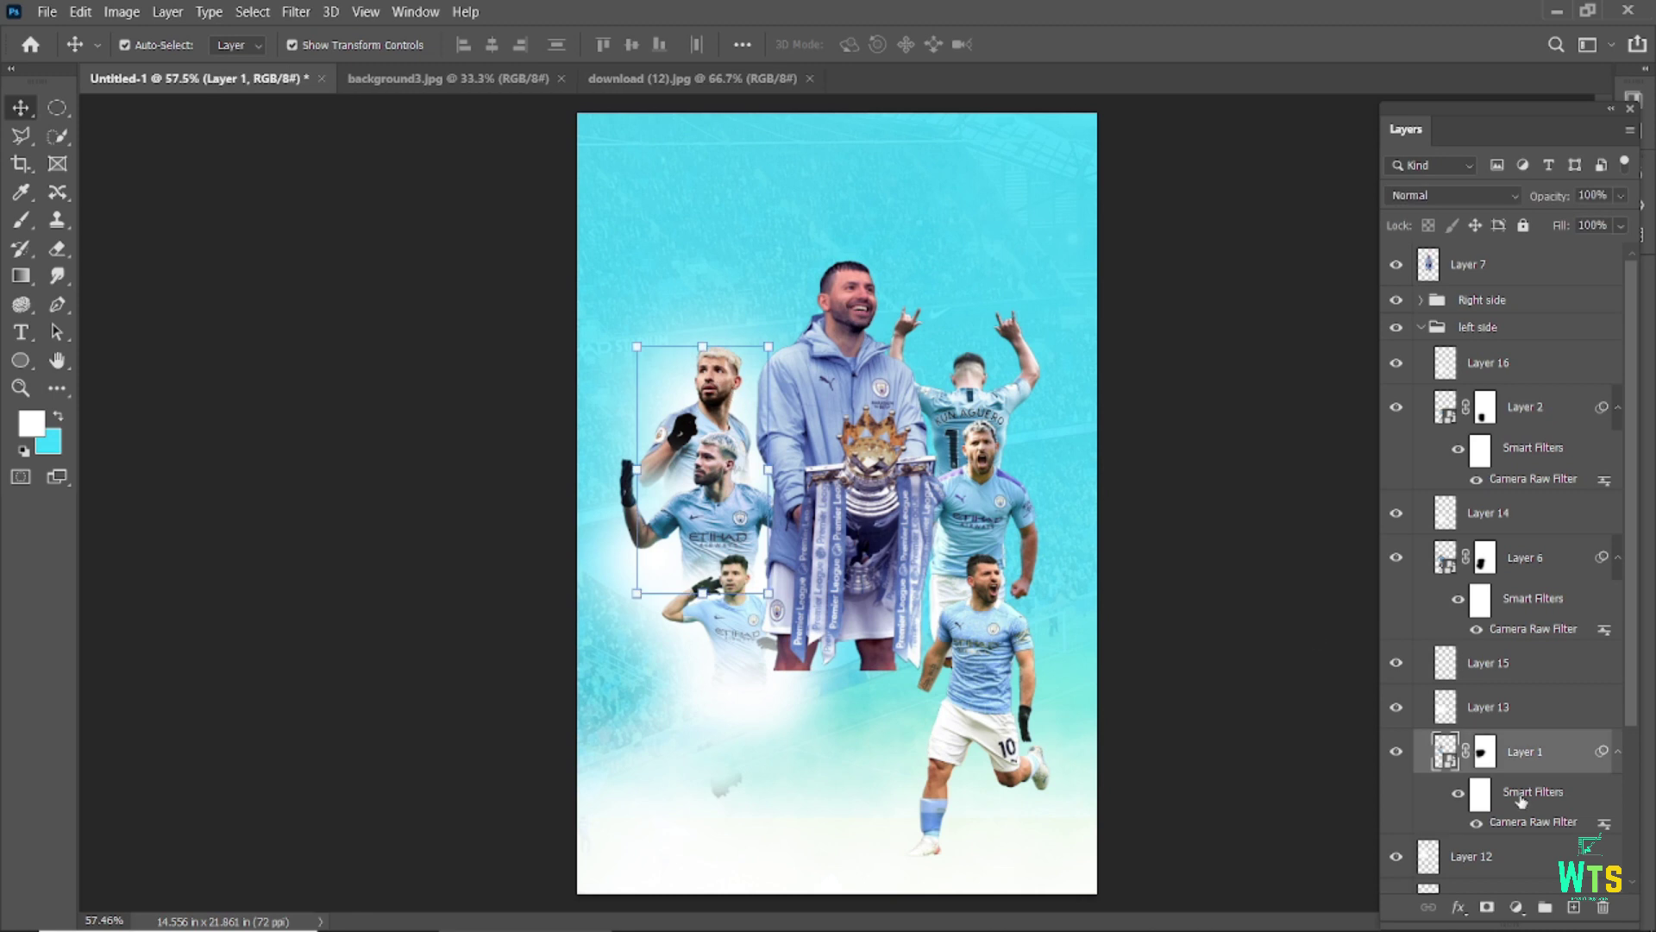
pyautogui.click(1574, 907)
pyautogui.press('b')
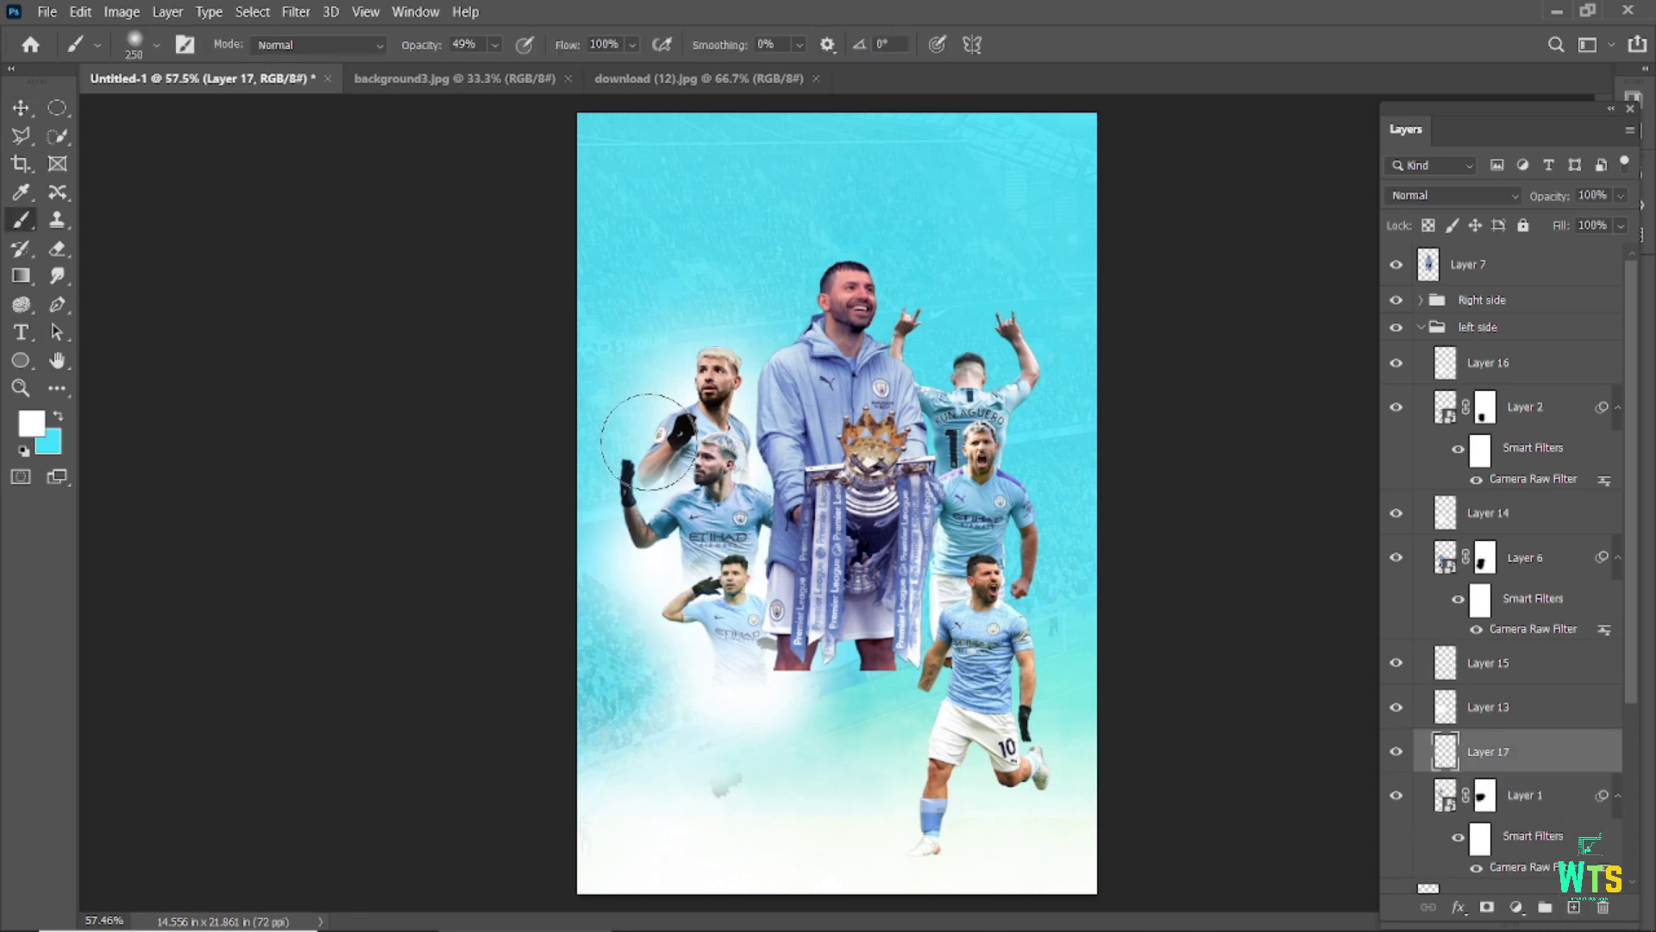
# - Brush brighter white glow around the top-left player's head on the Layer 12 glow layer
pyautogui.press('v')
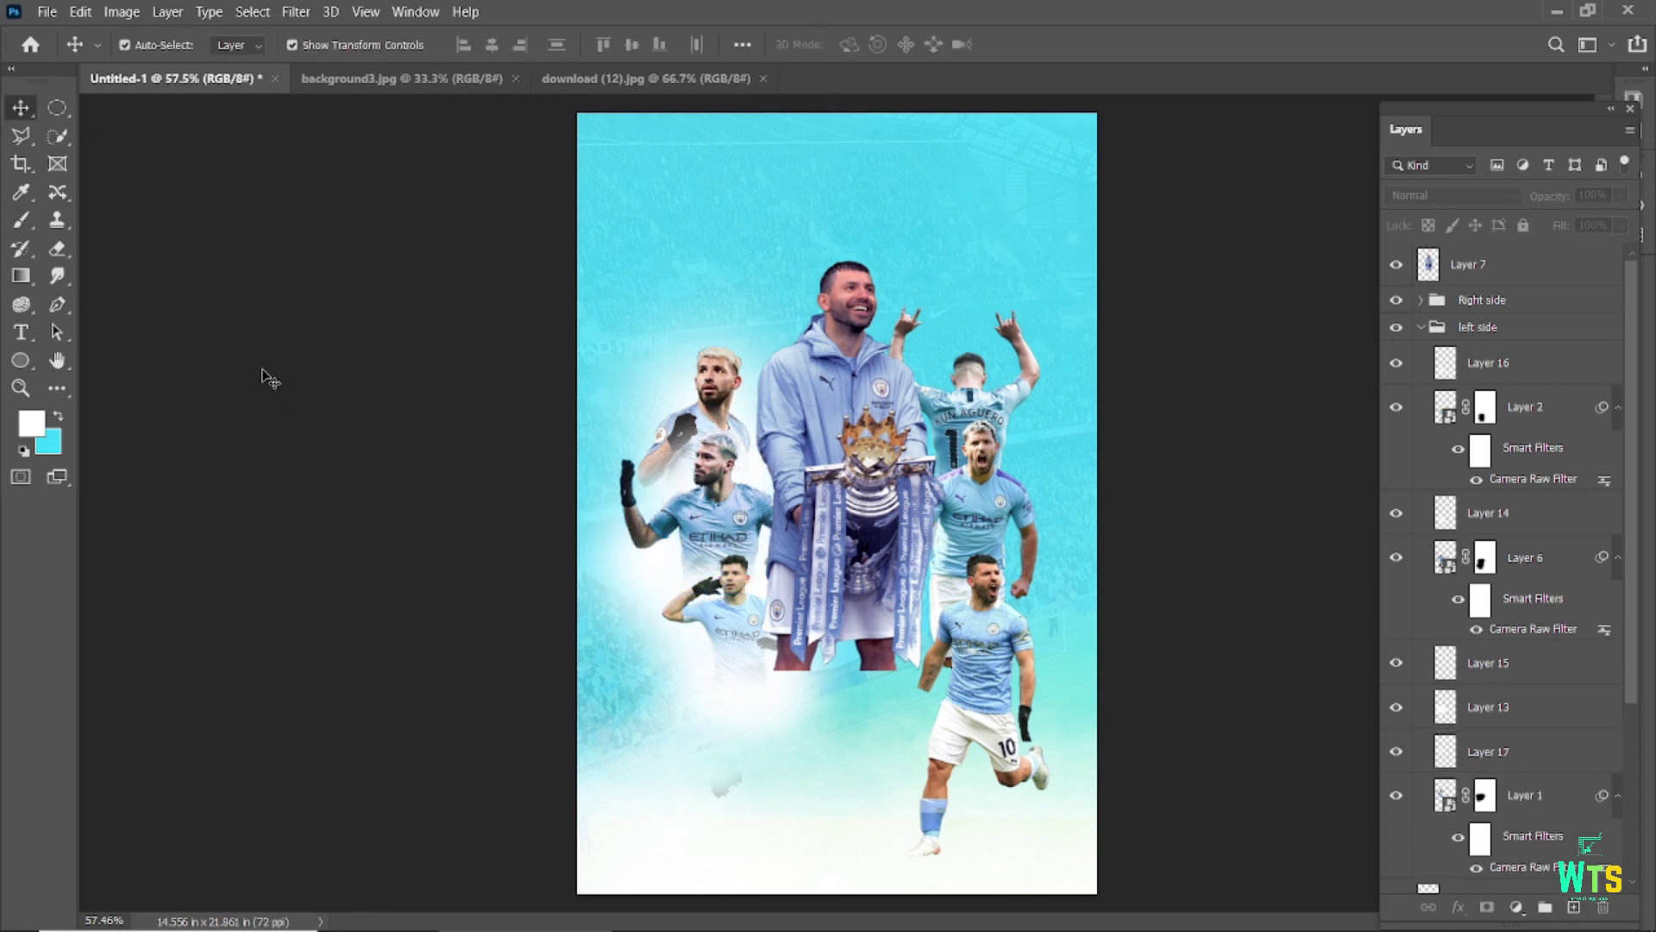
pyautogui.click(712, 379)
pyautogui.click(688, 384)
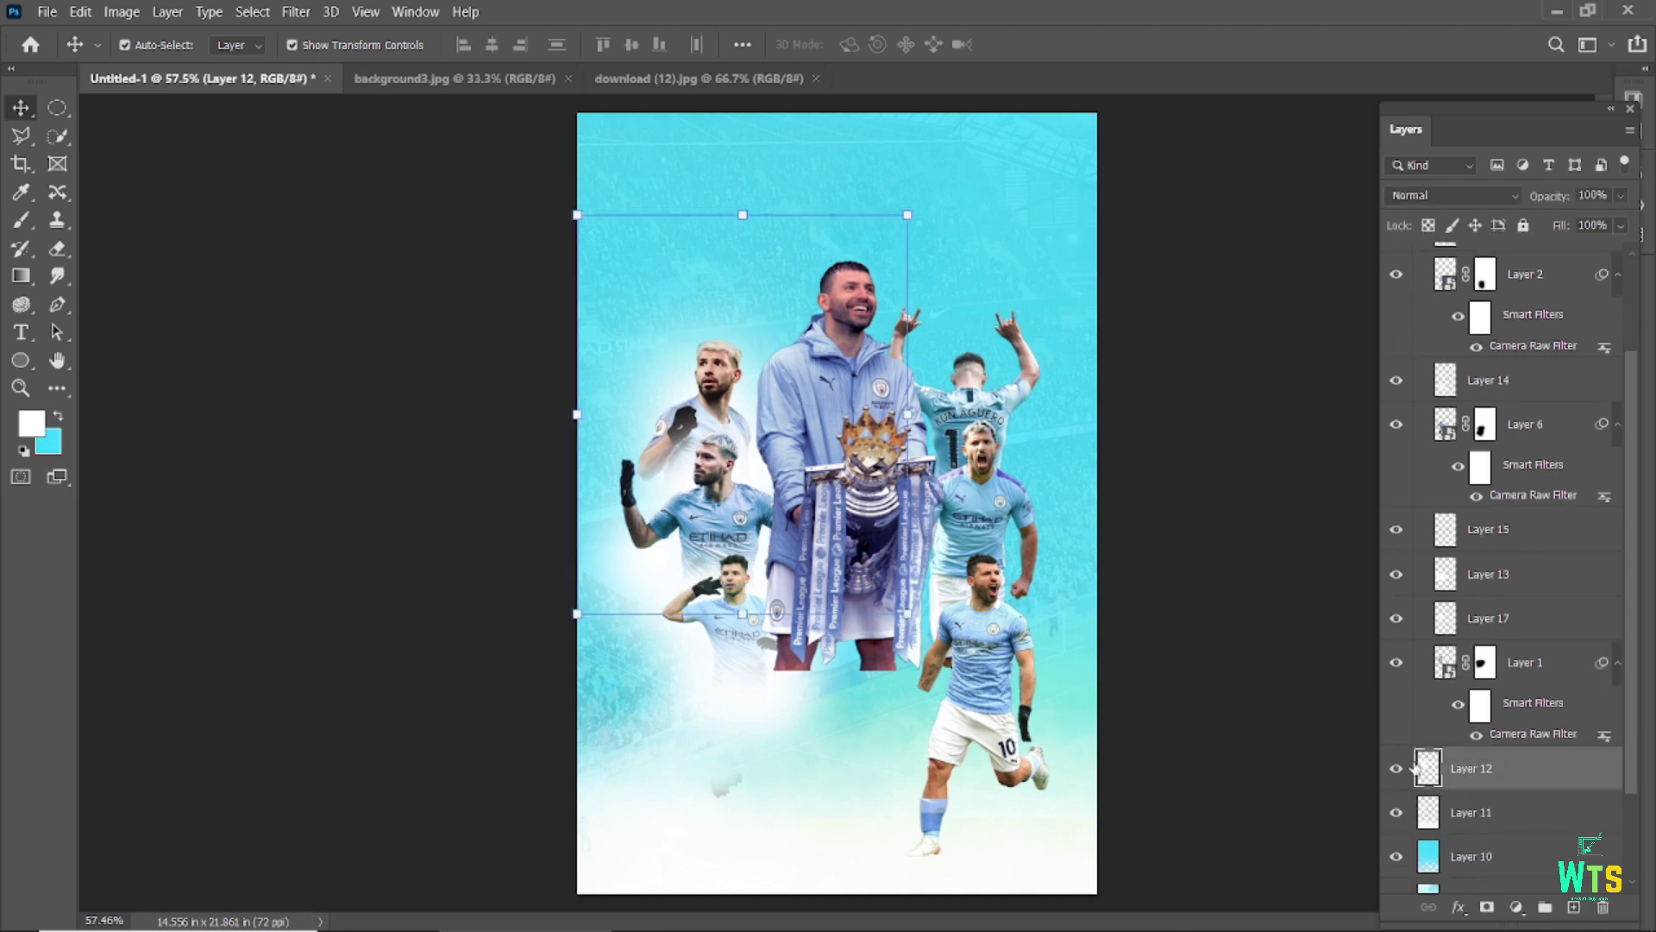
pyautogui.click(1294, 732)
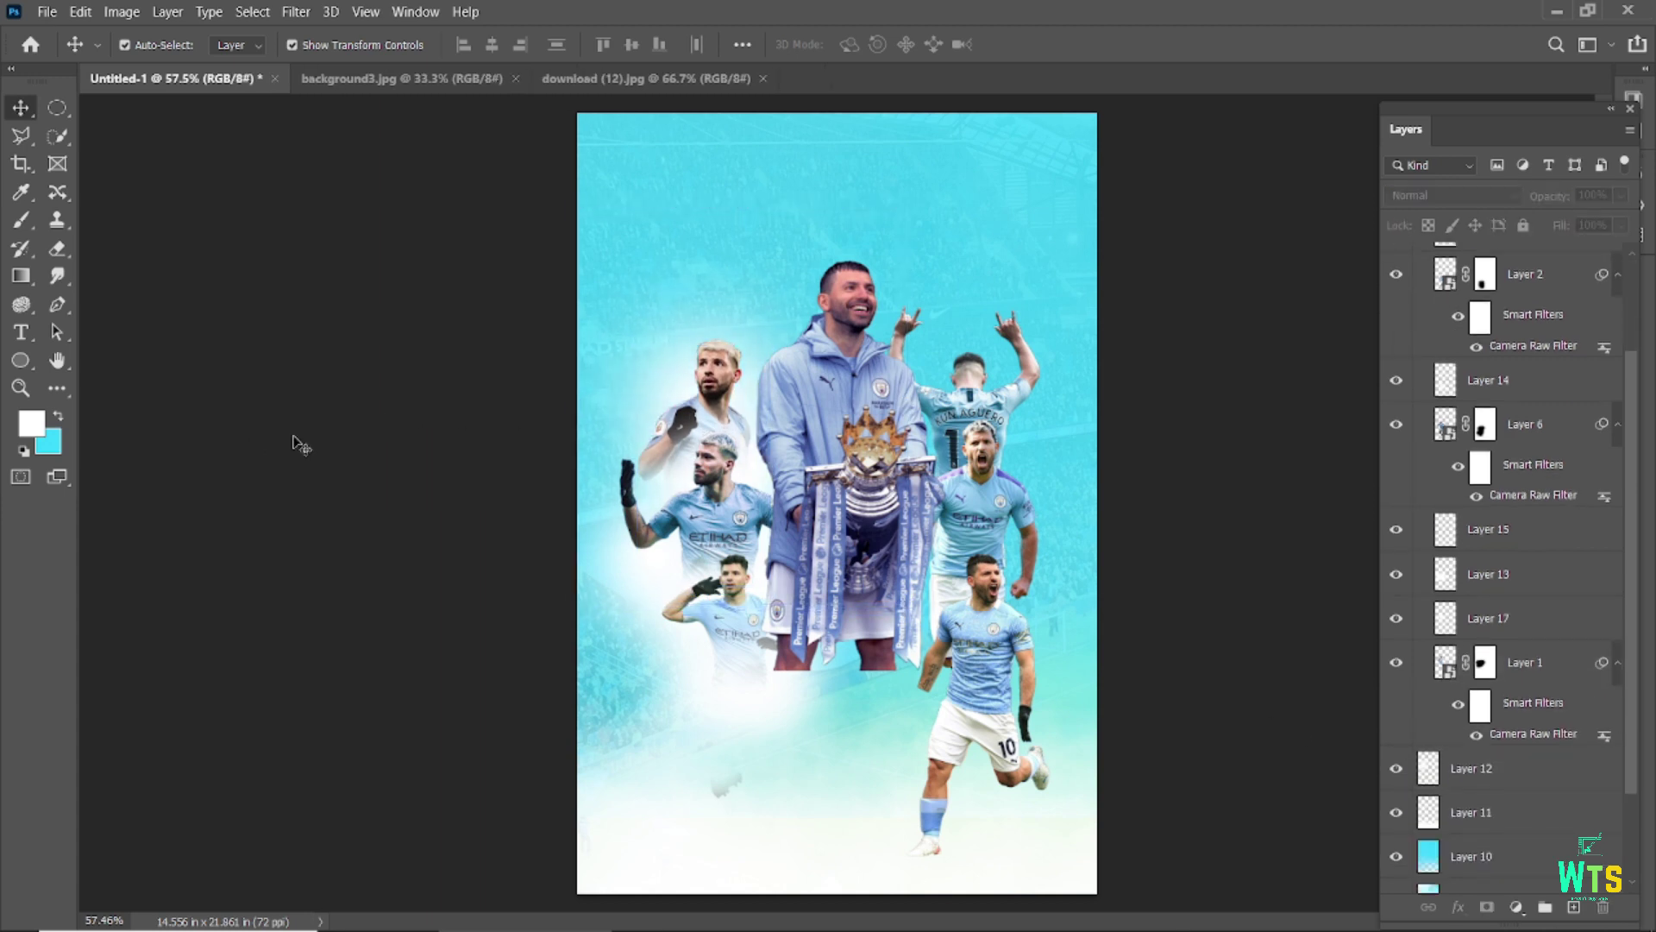
pyautogui.scroll(1, 790, 539)
pyautogui.click(690, 334)
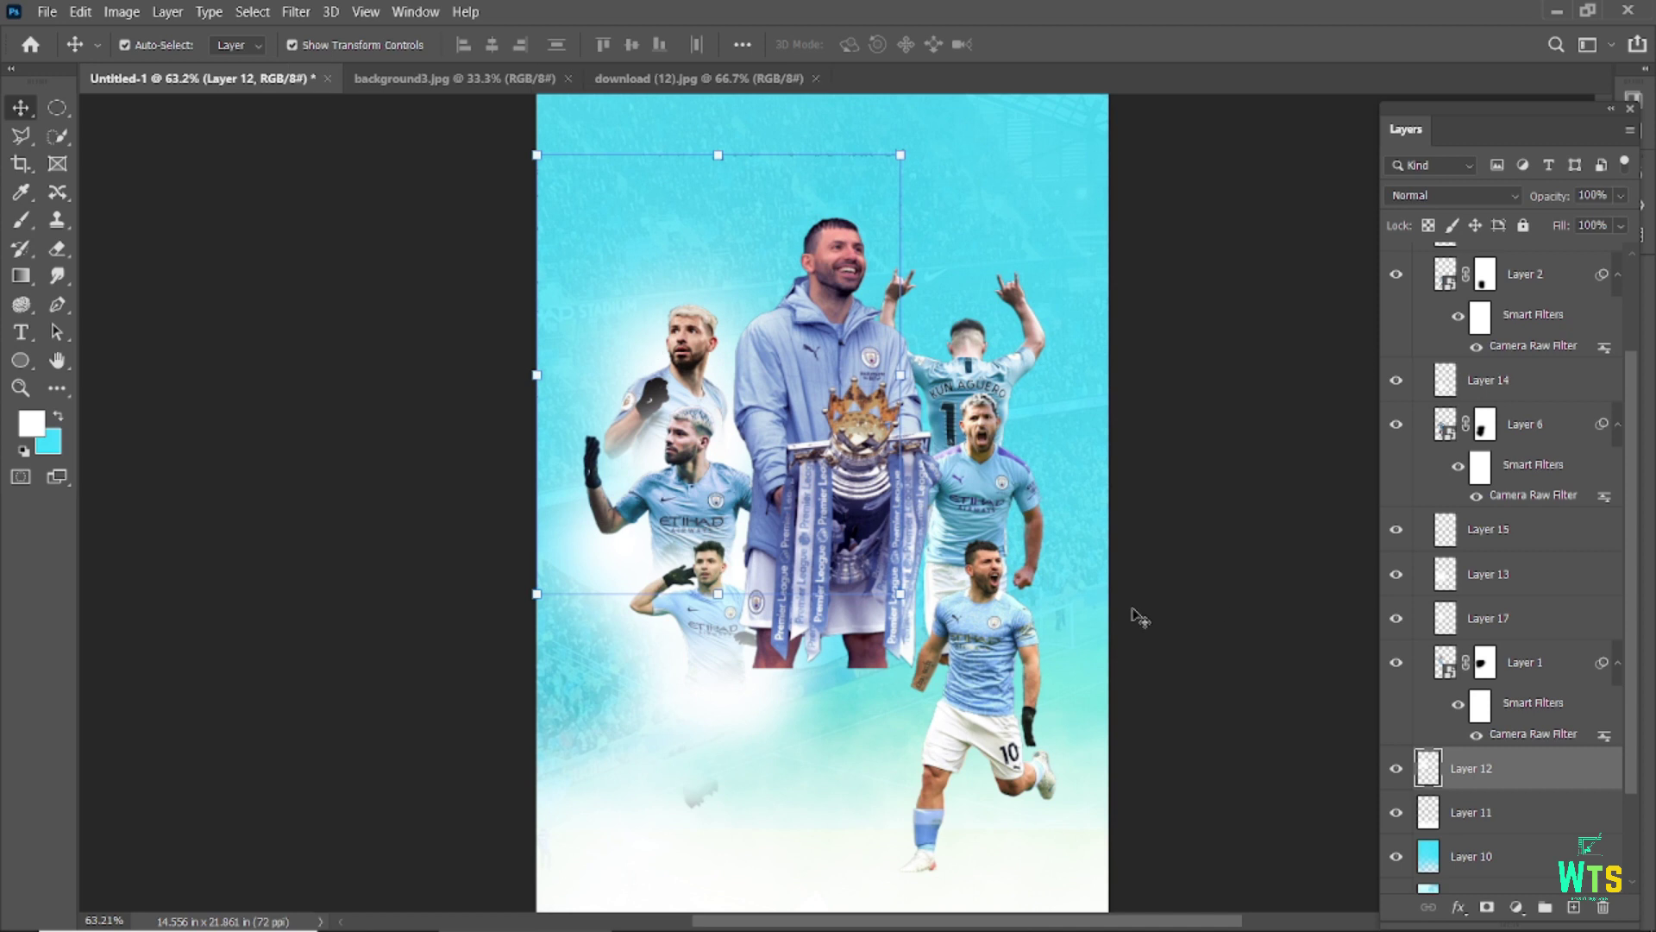
pyautogui.press('b')
pyautogui.moveTo(665, 296); pyautogui.dragTo(691, 345)
pyautogui.press('v')
pyautogui.click(332, 315)
# - Add a layer mask to the back-facing right-side player and ready the brush
pyautogui.click(988, 587)
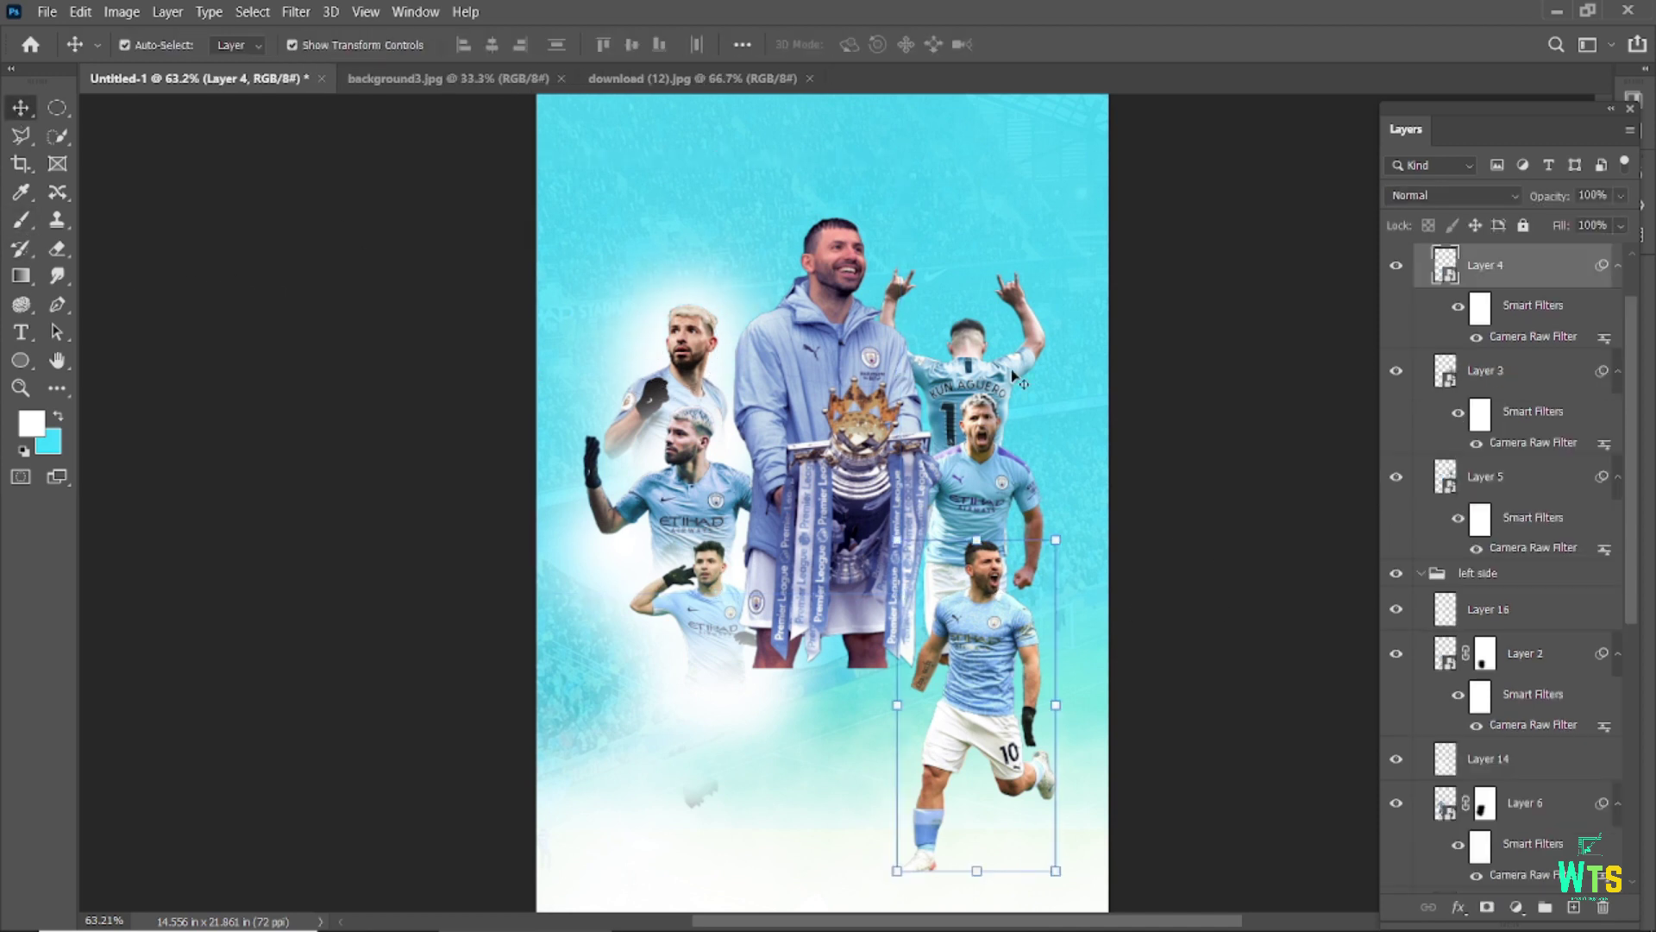
pyautogui.click(966, 347)
pyautogui.click(1486, 906)
pyautogui.press('b')
pyautogui.scroll(3, 973, 587)
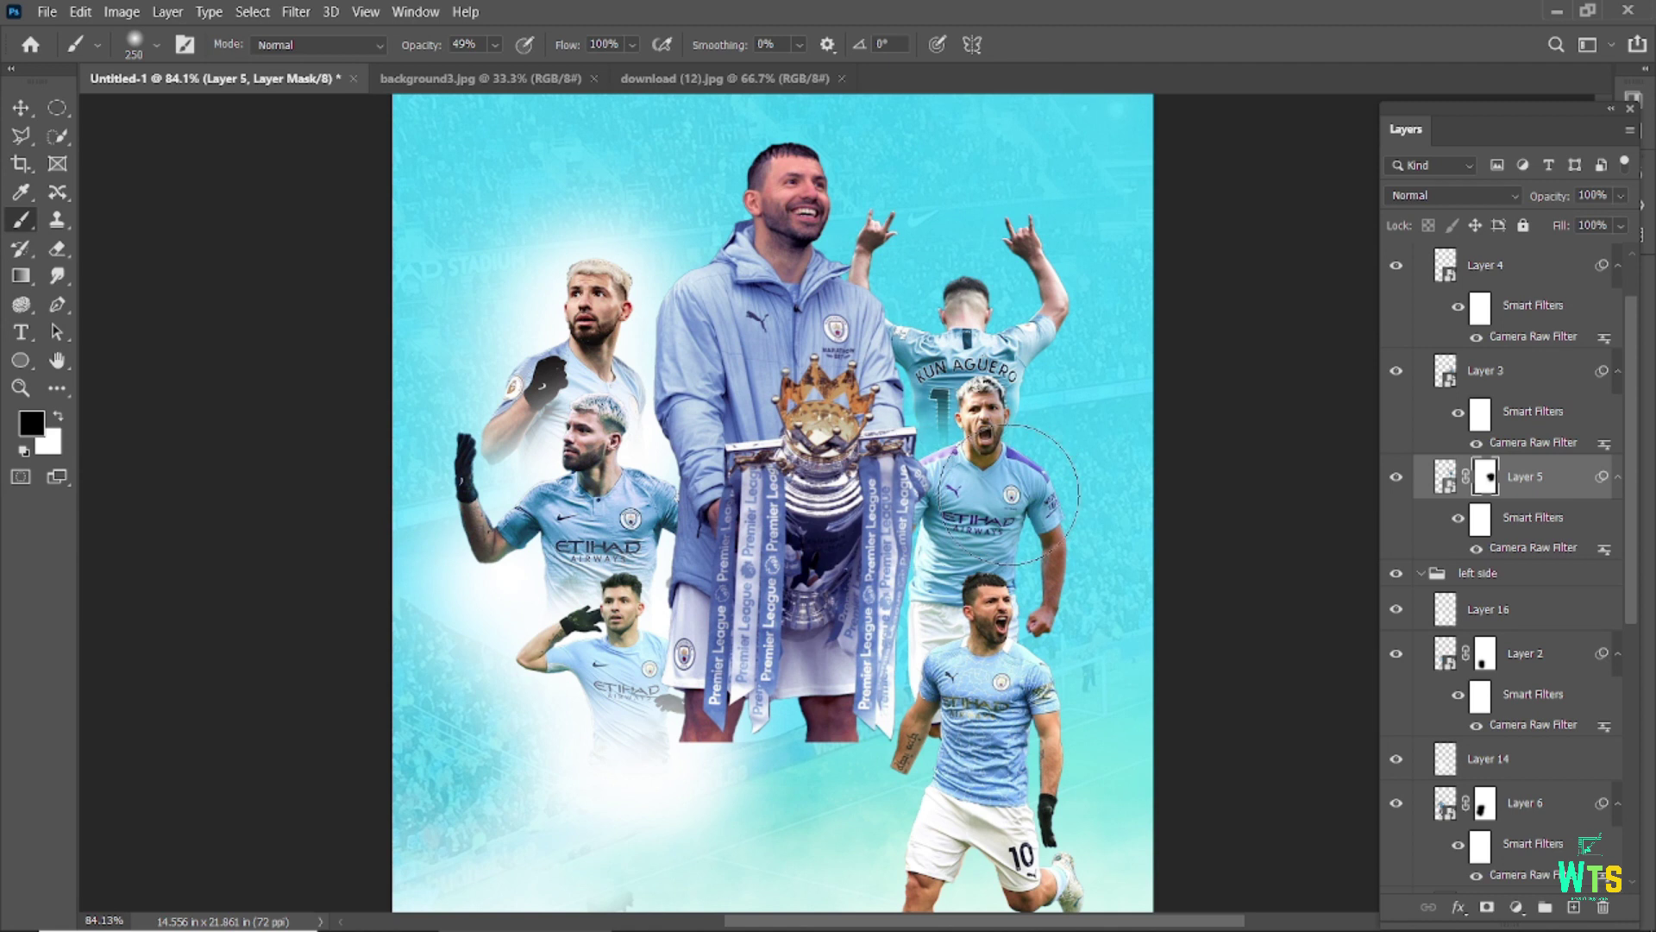
# - Paint a soft white glow behind the back-facing player on a new layer beneath it
pyautogui.click(1574, 907)
pyautogui.press(']')
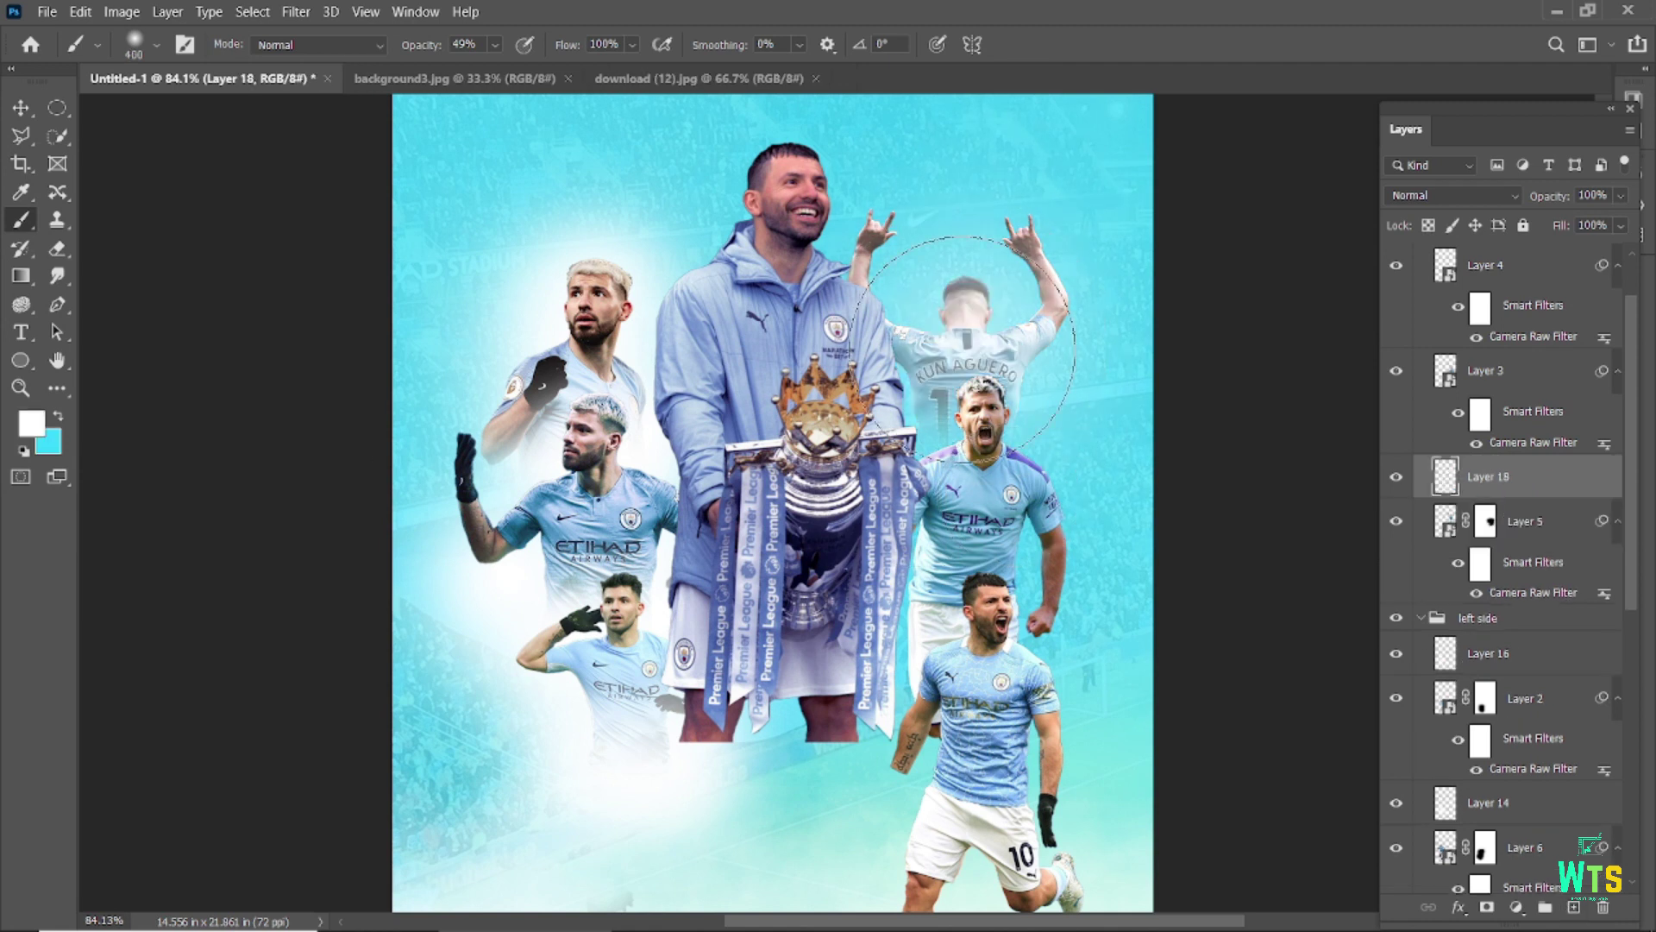
pyautogui.hotkey('ctrl', '[')
pyautogui.moveTo(997, 380); pyautogui.dragTo(915, 276)
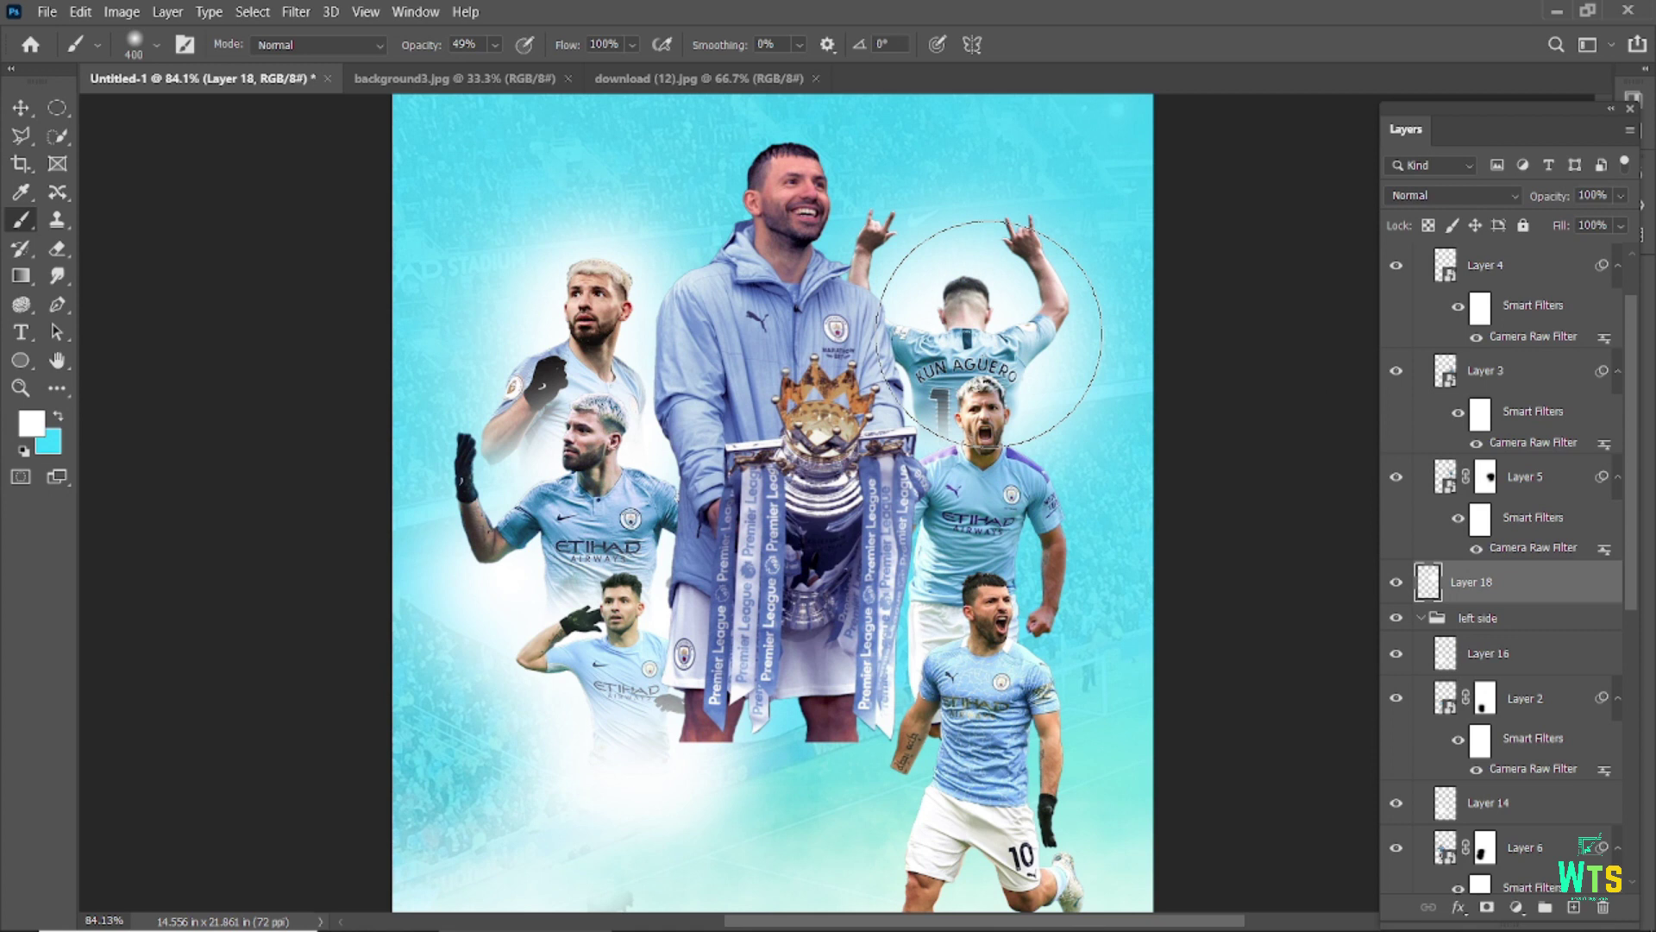
# - Mask the screaming right-side player with a black brush ready
pyautogui.press('v')
pyautogui.click(1004, 497)
pyautogui.click(1486, 907)
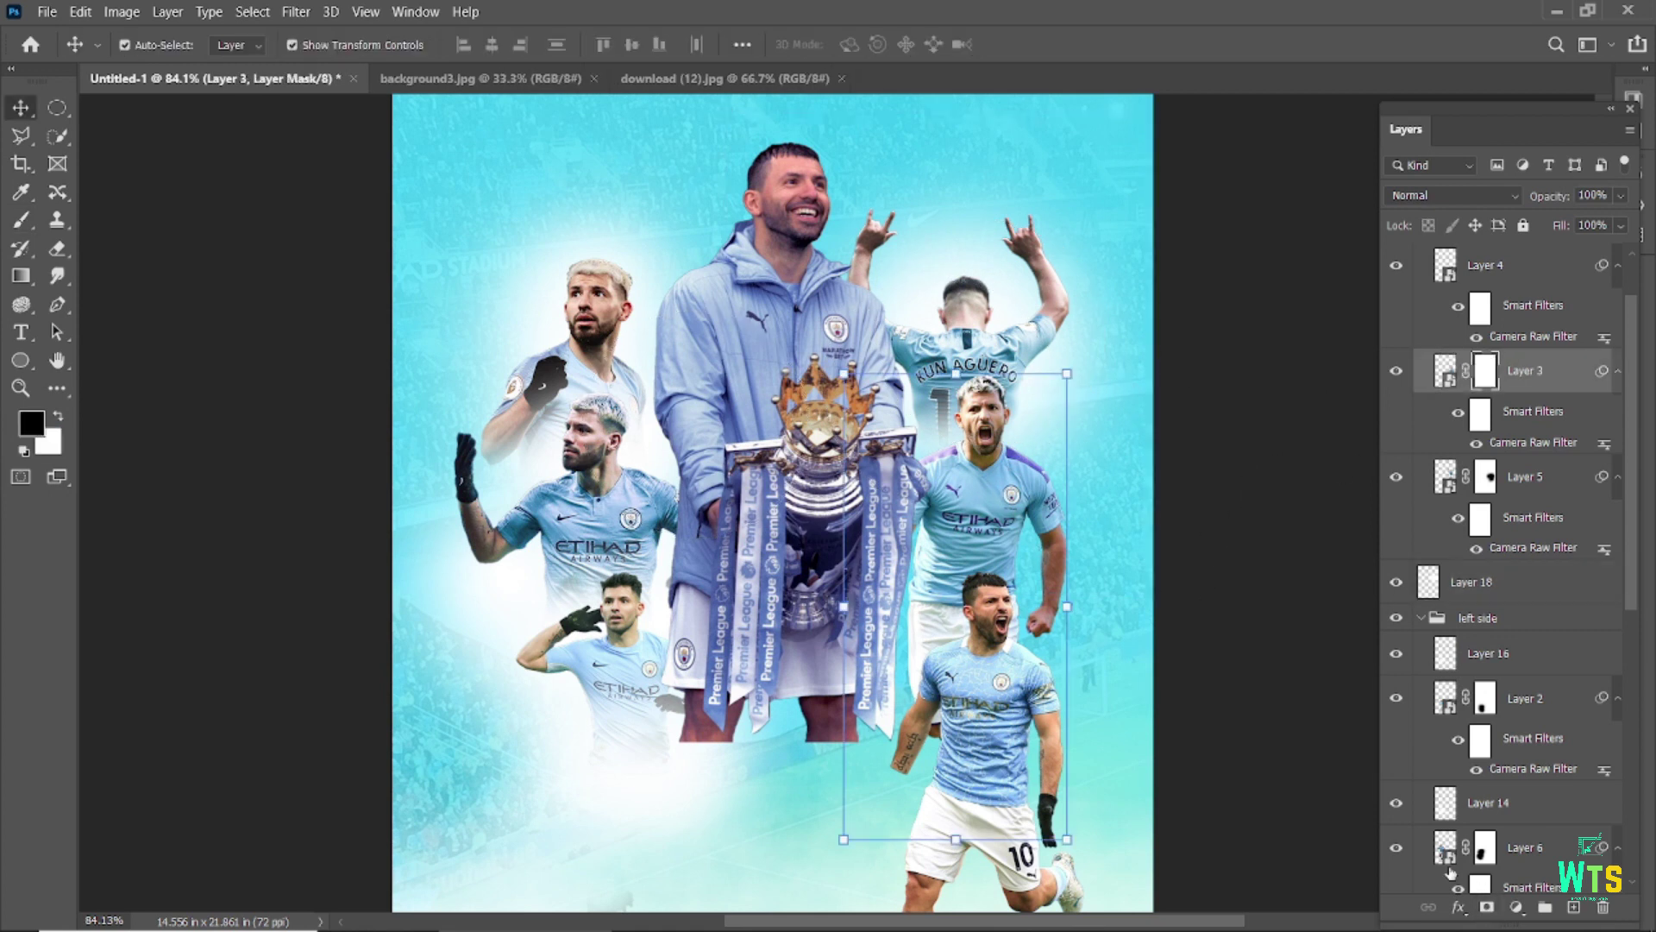
pyautogui.press('b')
pyautogui.press('d')
pyautogui.press('x')
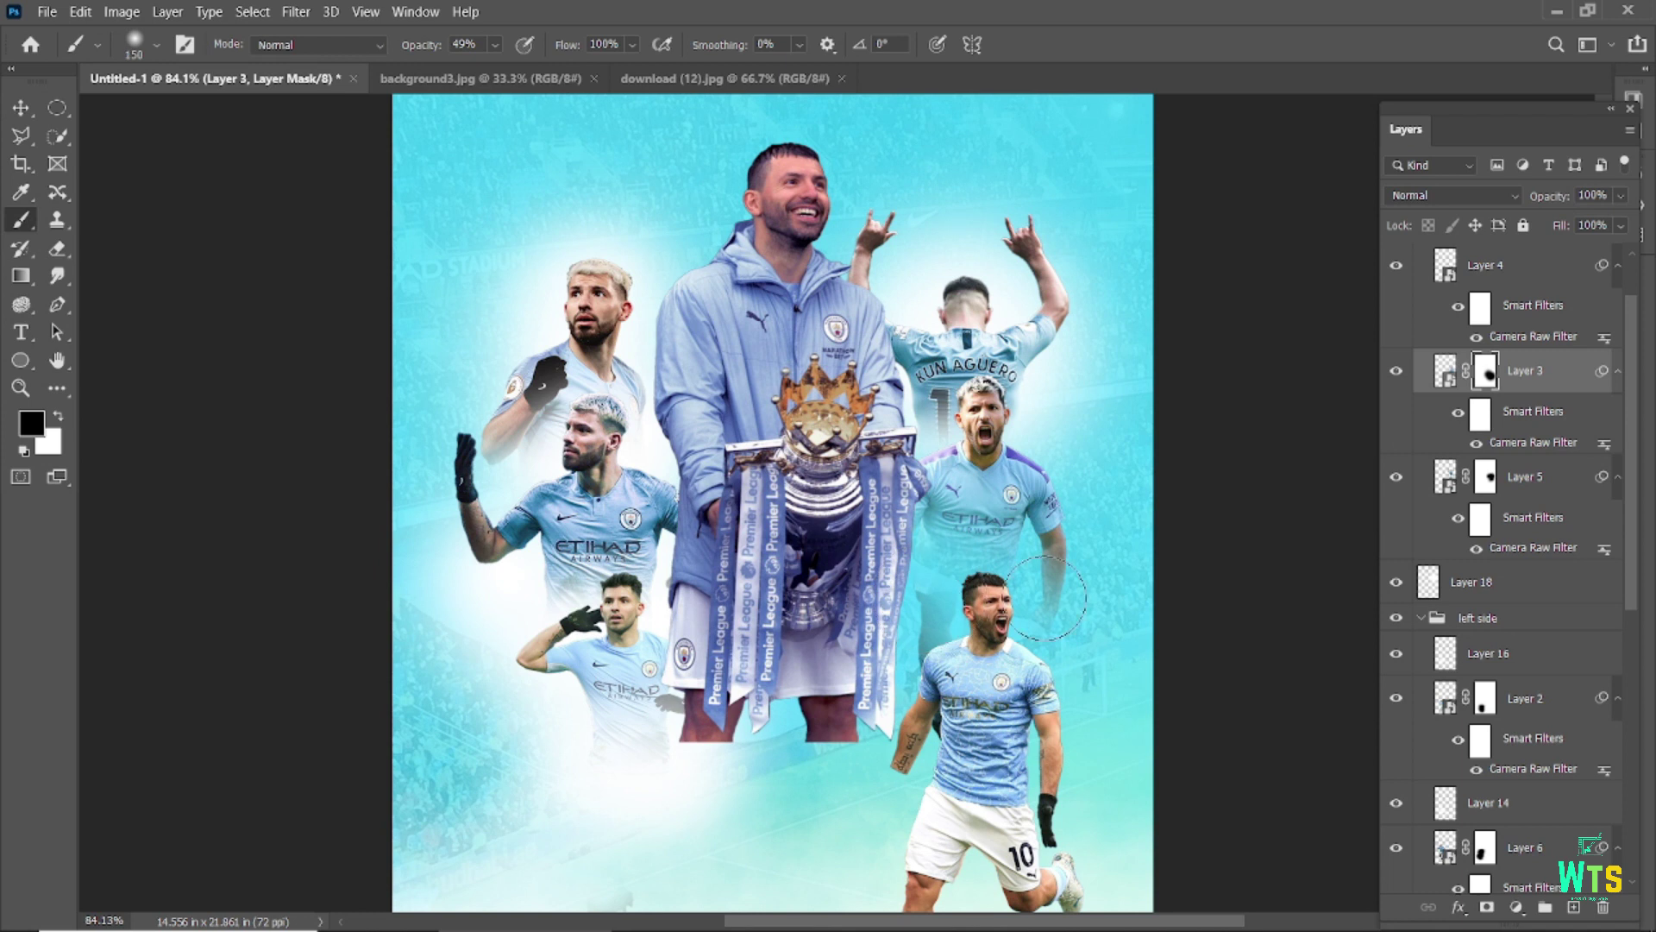
# - Add new white-glow layers above the screaming player and the player below it
pyautogui.click(1574, 907)
pyautogui.keyDown('alt'); pyautogui.click(1138, 742); pyautogui.keyUp('alt')
pyautogui.press('x')
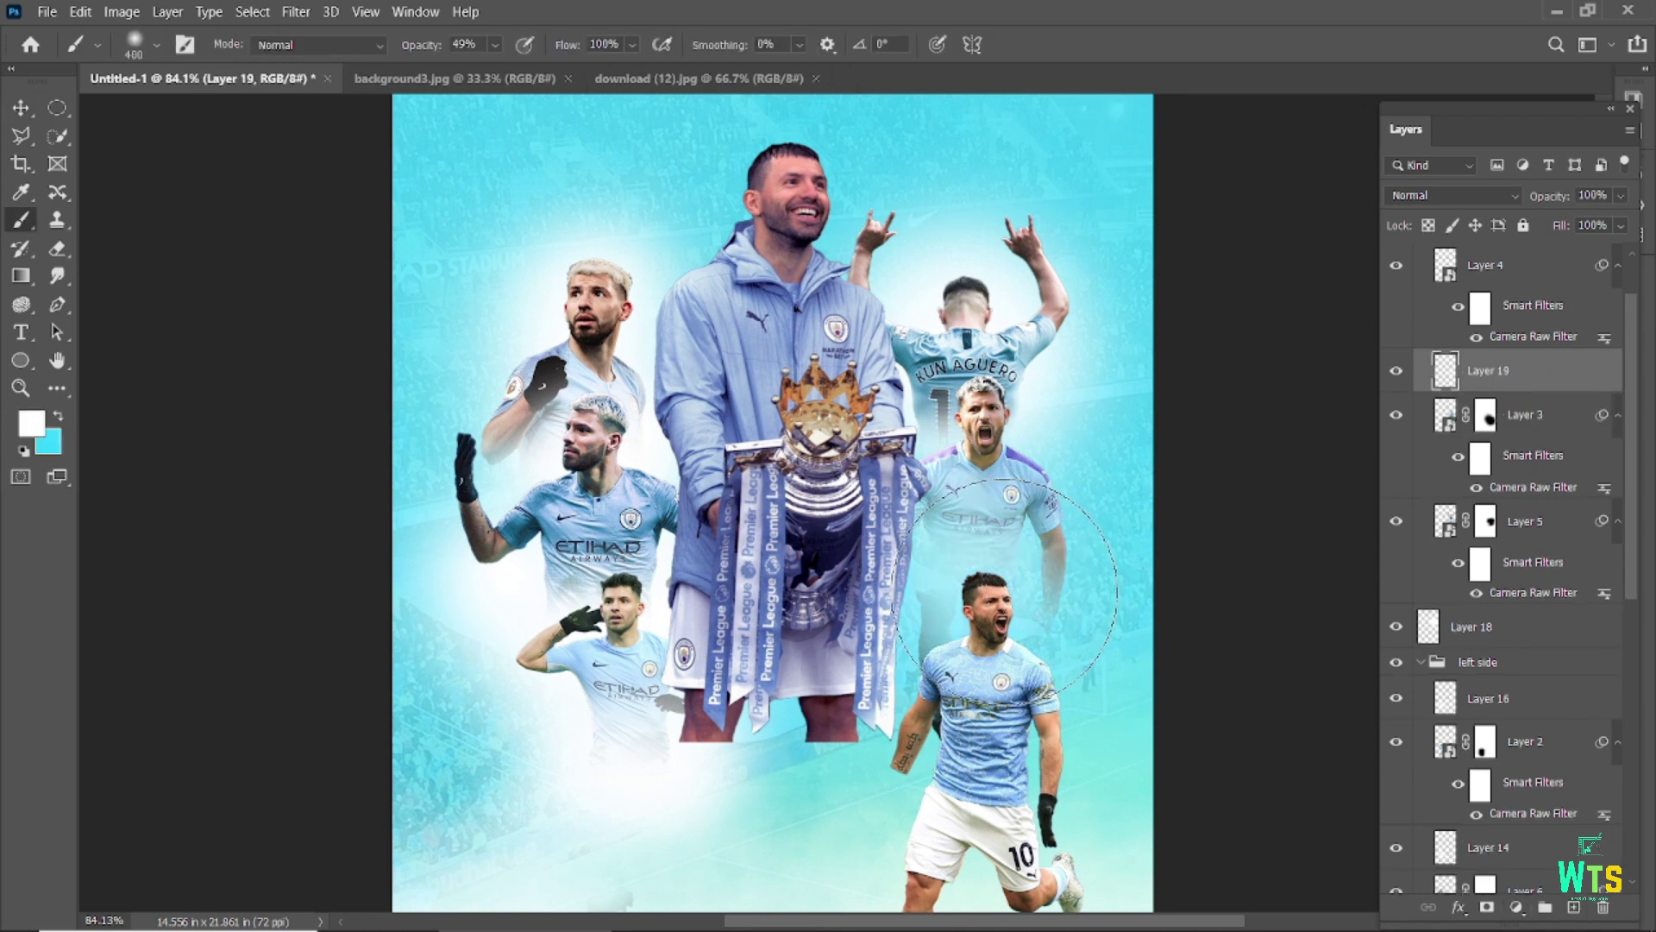
pyautogui.press(']')
pyautogui.press(']')
pyautogui.press(']')
pyautogui.press('[')
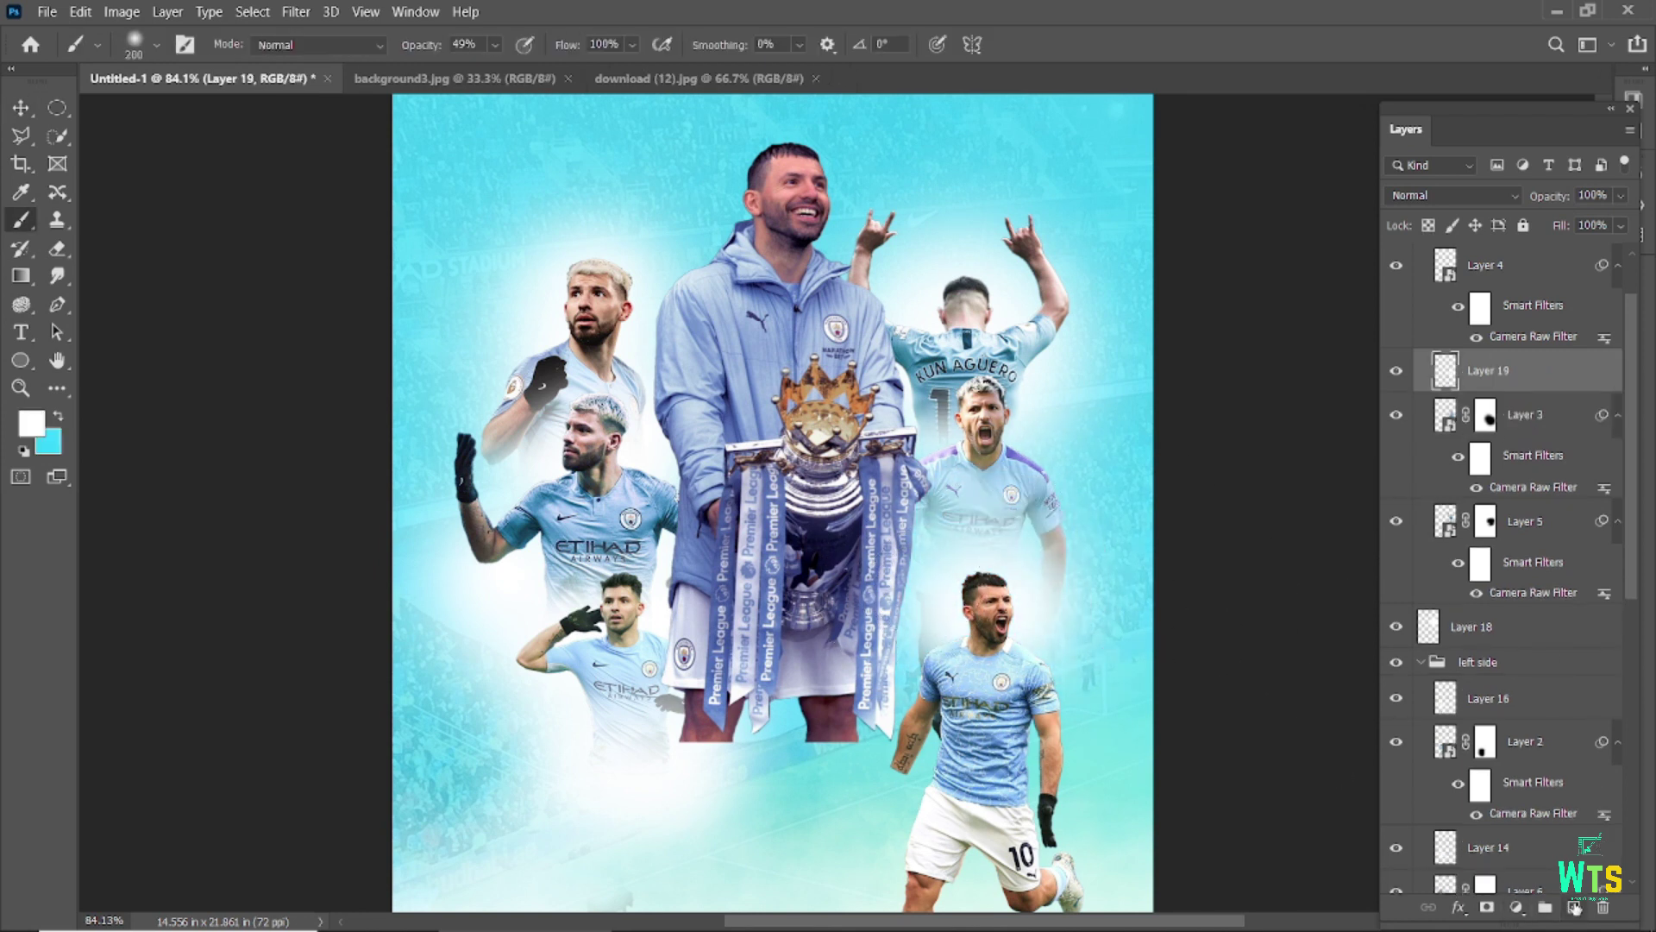
pyautogui.click(1525, 521)
pyautogui.click(1575, 907)
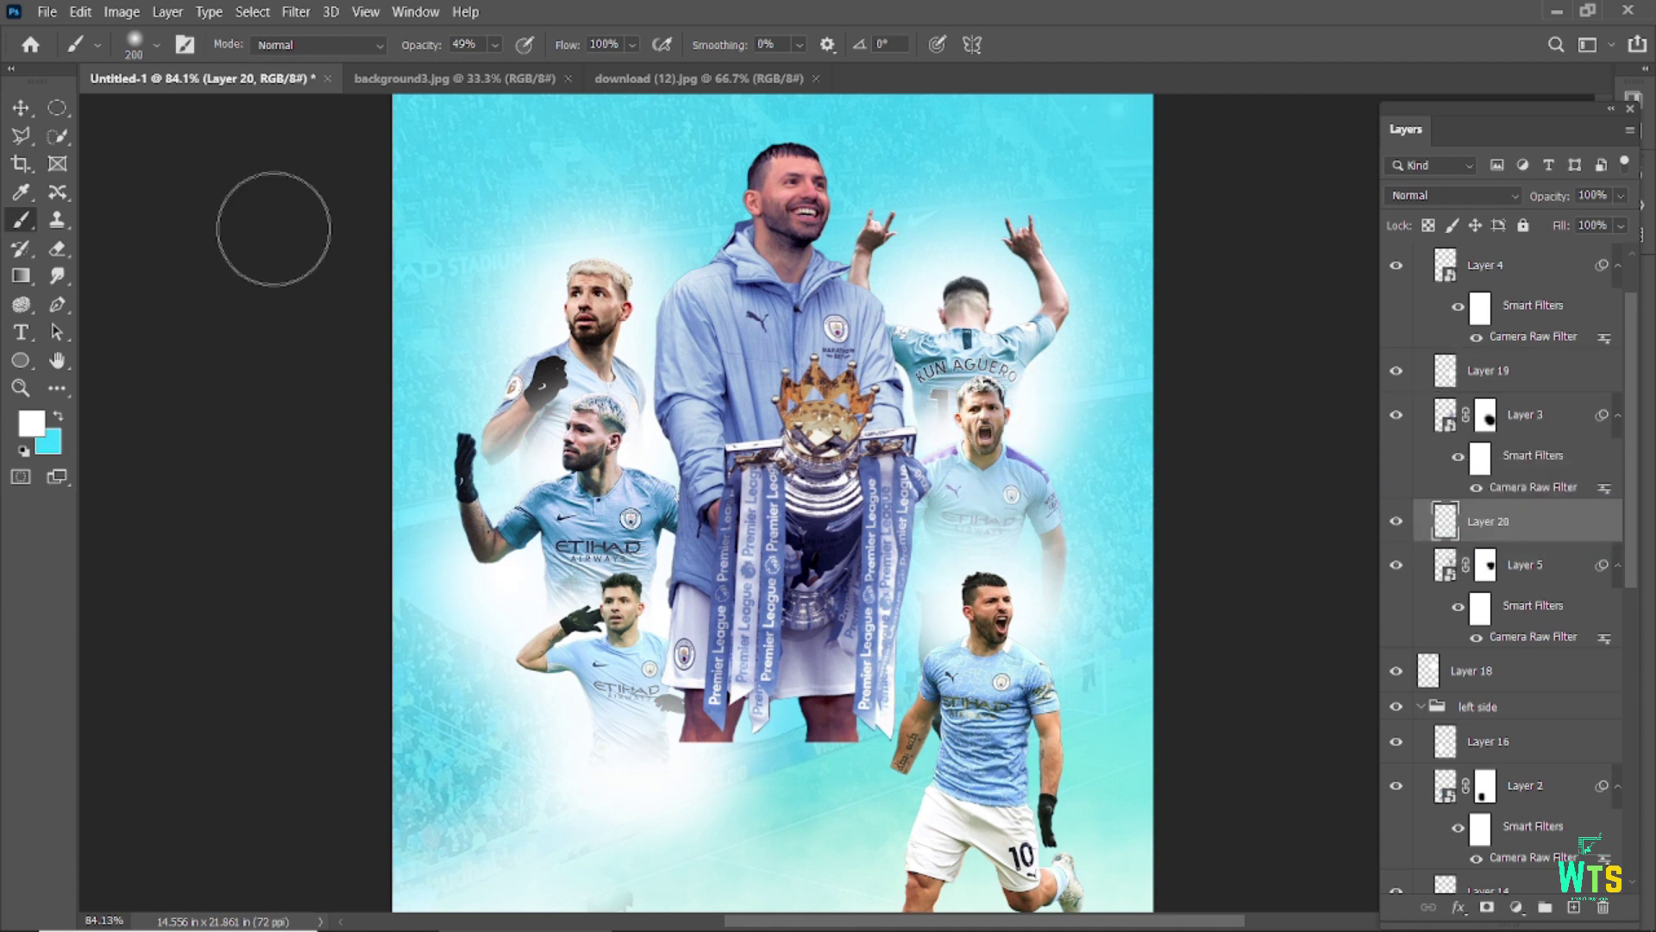
# - Transform the screaming player and move it slightly lower
pyautogui.press('v')
pyautogui.keyDown('ctrl'); pyautogui.click(992, 484); pyautogui.keyUp('ctrl')
pyautogui.hotkey('ctrl', 't')
pyautogui.press('Return')
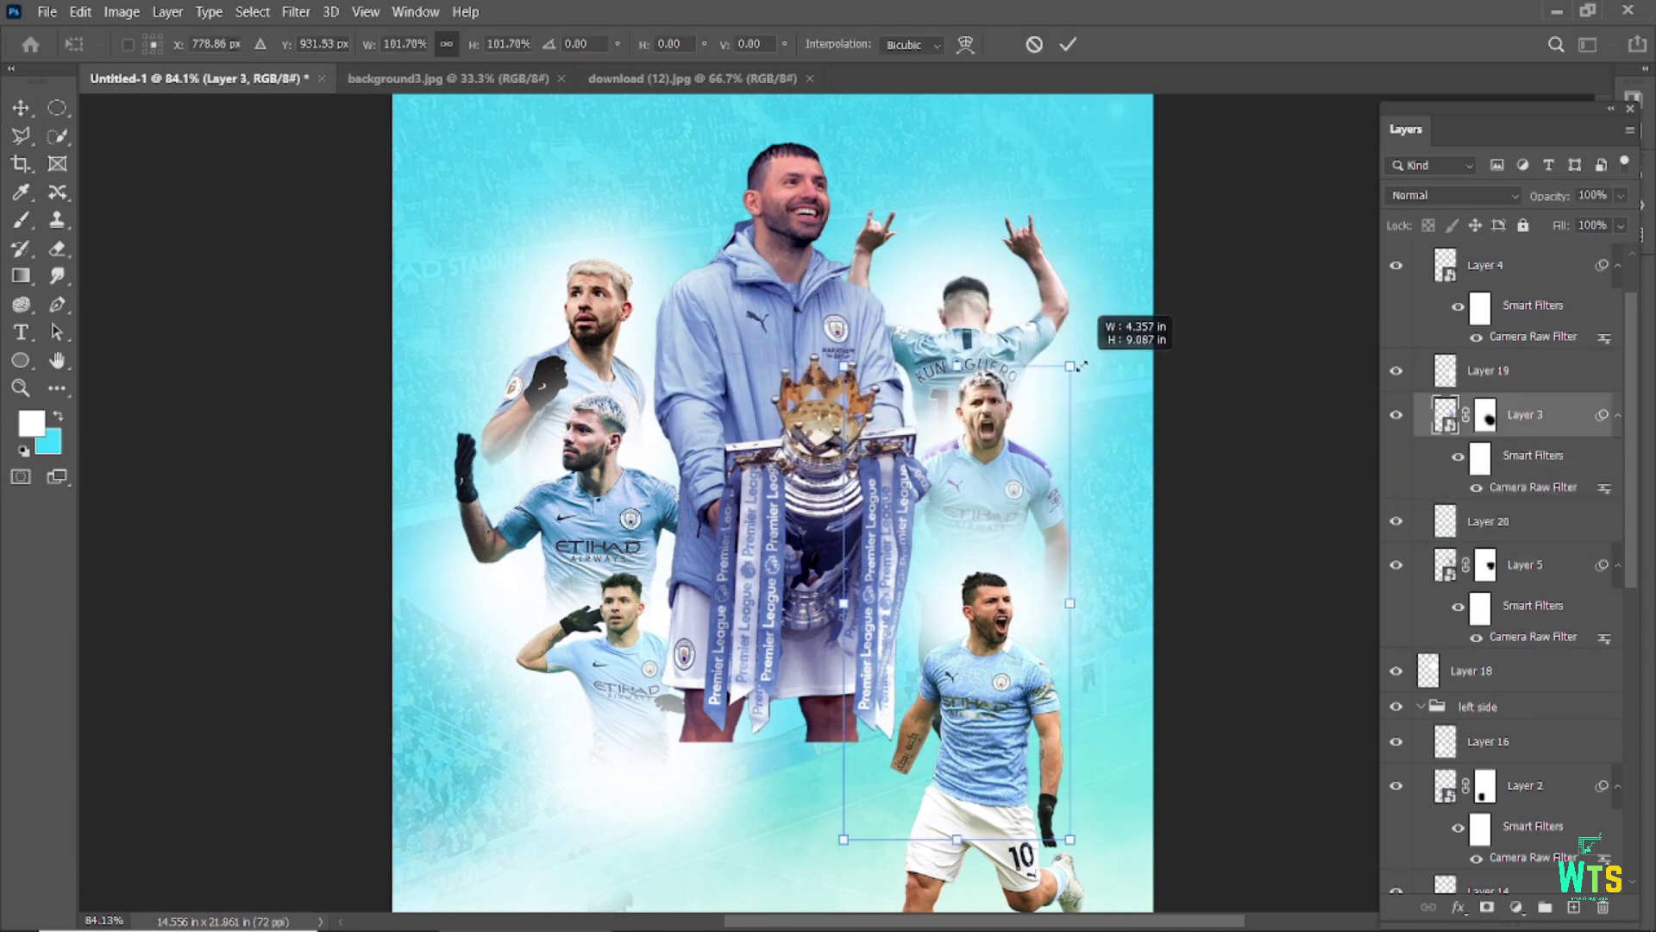
pyautogui.press('Return')
pyautogui.moveTo(984, 399); pyautogui.dragTo(986, 447)
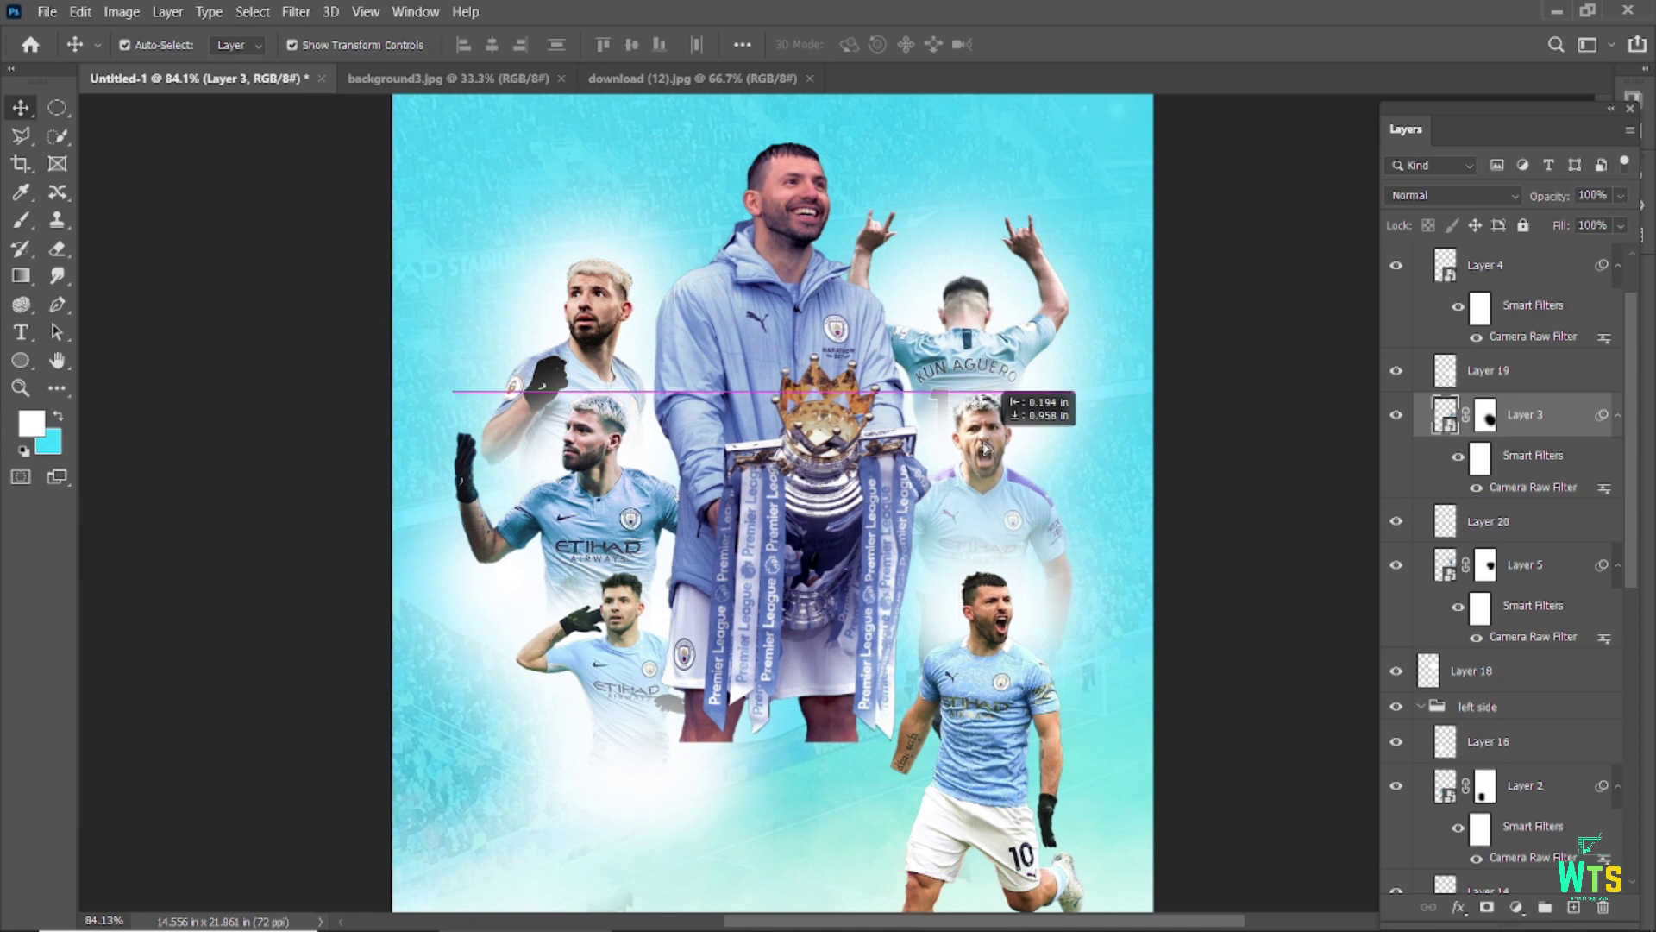
# - Mask the running player and fade out its legs and shorts
pyautogui.click(983, 690)
pyautogui.scroll(-3, 984, 690)
pyautogui.click(1487, 907)
pyautogui.press('b')
pyautogui.moveTo(898, 854)
pyautogui.mouseDown()
pyautogui.moveTo(906, 820)
pyautogui.moveTo(1058, 766)
pyautogui.moveTo(910, 713)
pyautogui.moveTo(1011, 701)
pyautogui.mouseUp()
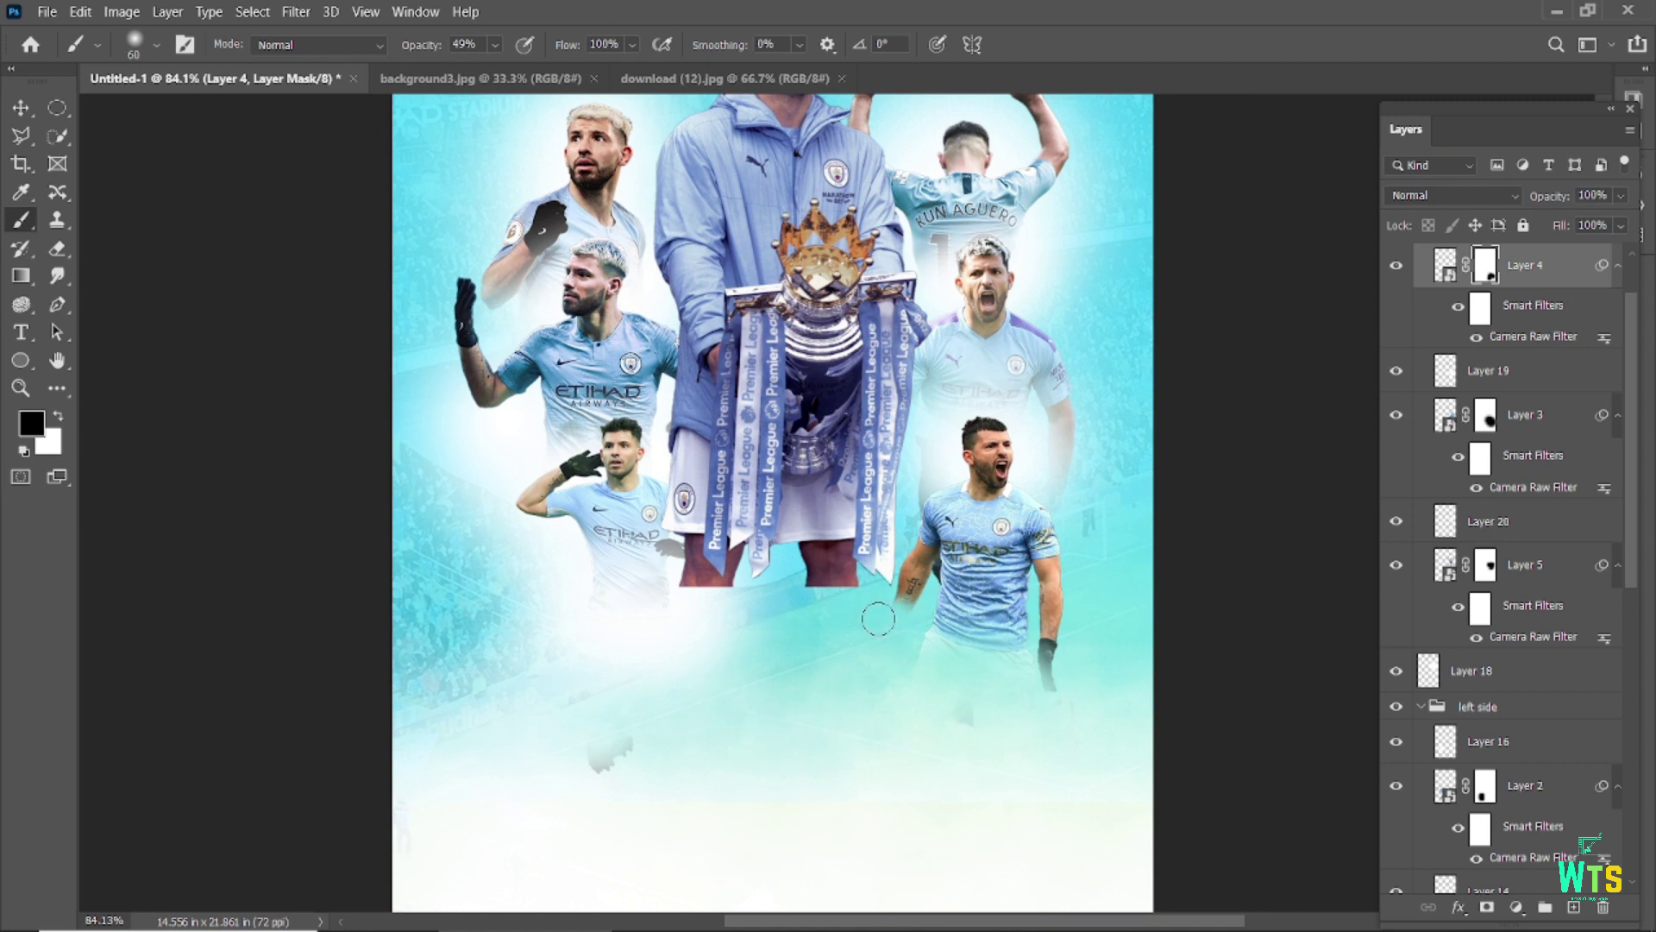
pyautogui.press(']')
pyautogui.press(']')
pyautogui.press(']')
pyautogui.moveTo(969, 713)
pyautogui.mouseDown()
pyautogui.moveTo(935, 702)
pyautogui.moveTo(1018, 713)
pyautogui.mouseUp()
# - Paint white fog over the running player's lower body on a new layer
pyautogui.click(1573, 907)
pyautogui.moveTo(935, 639)
pyautogui.mouseDown()
pyautogui.moveTo(1043, 629)
pyautogui.moveTo(872, 629)
pyautogui.mouseUp()
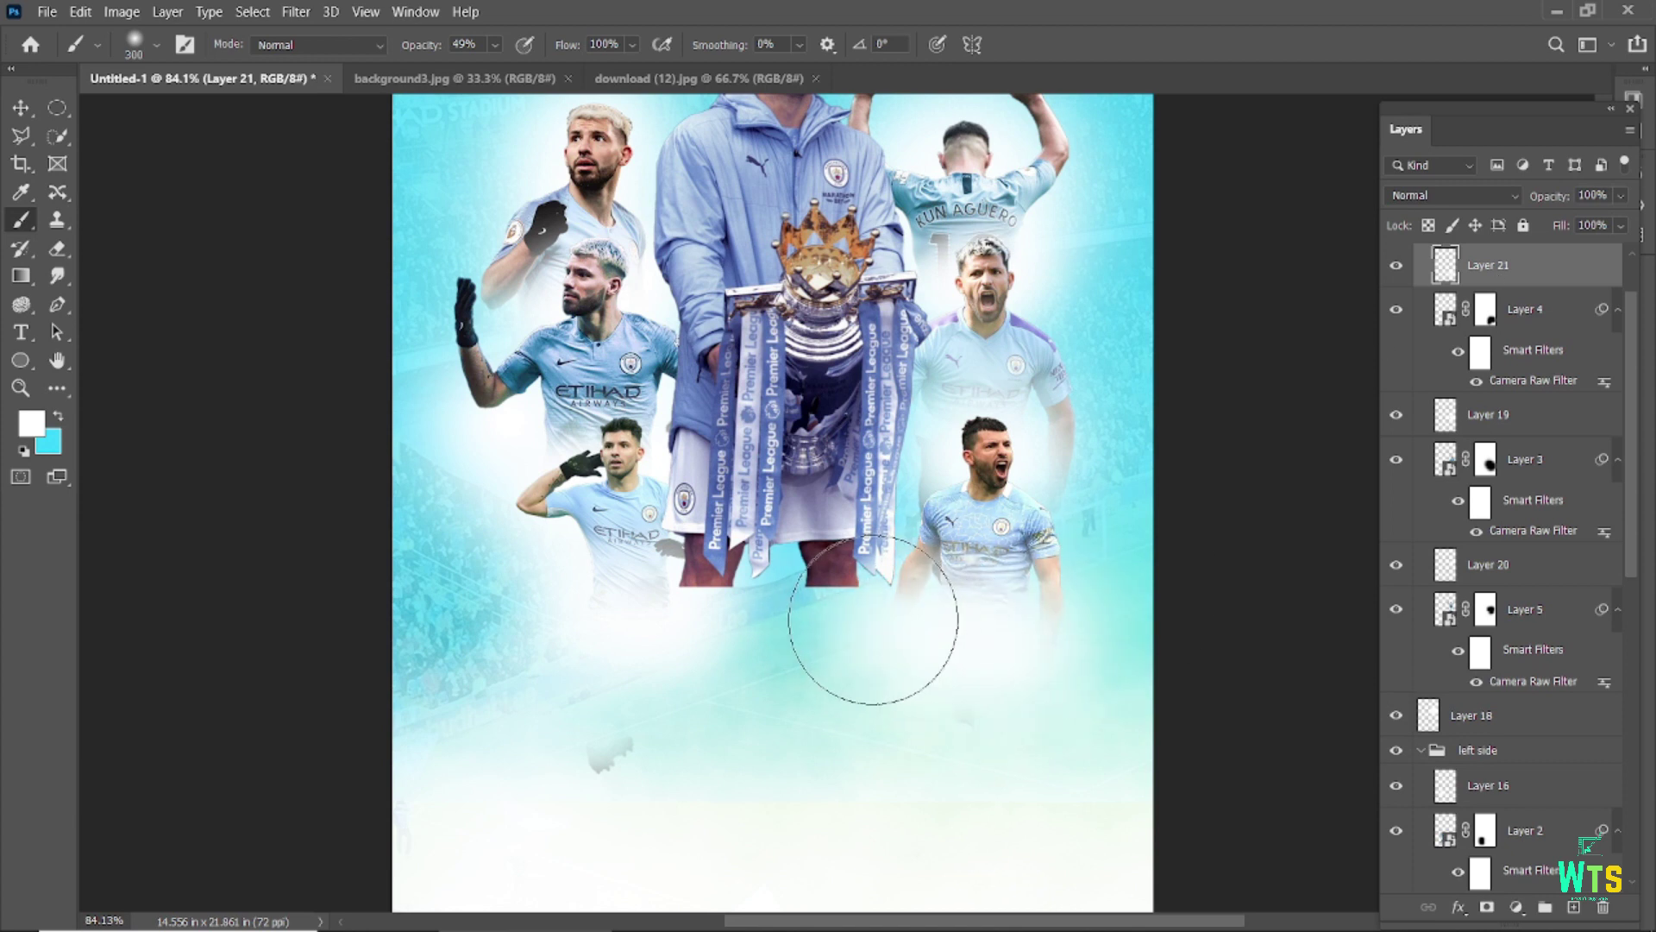
pyautogui.click(25, 110)
pyautogui.hotkey('ctrl', '0')
pyautogui.click(843, 377)
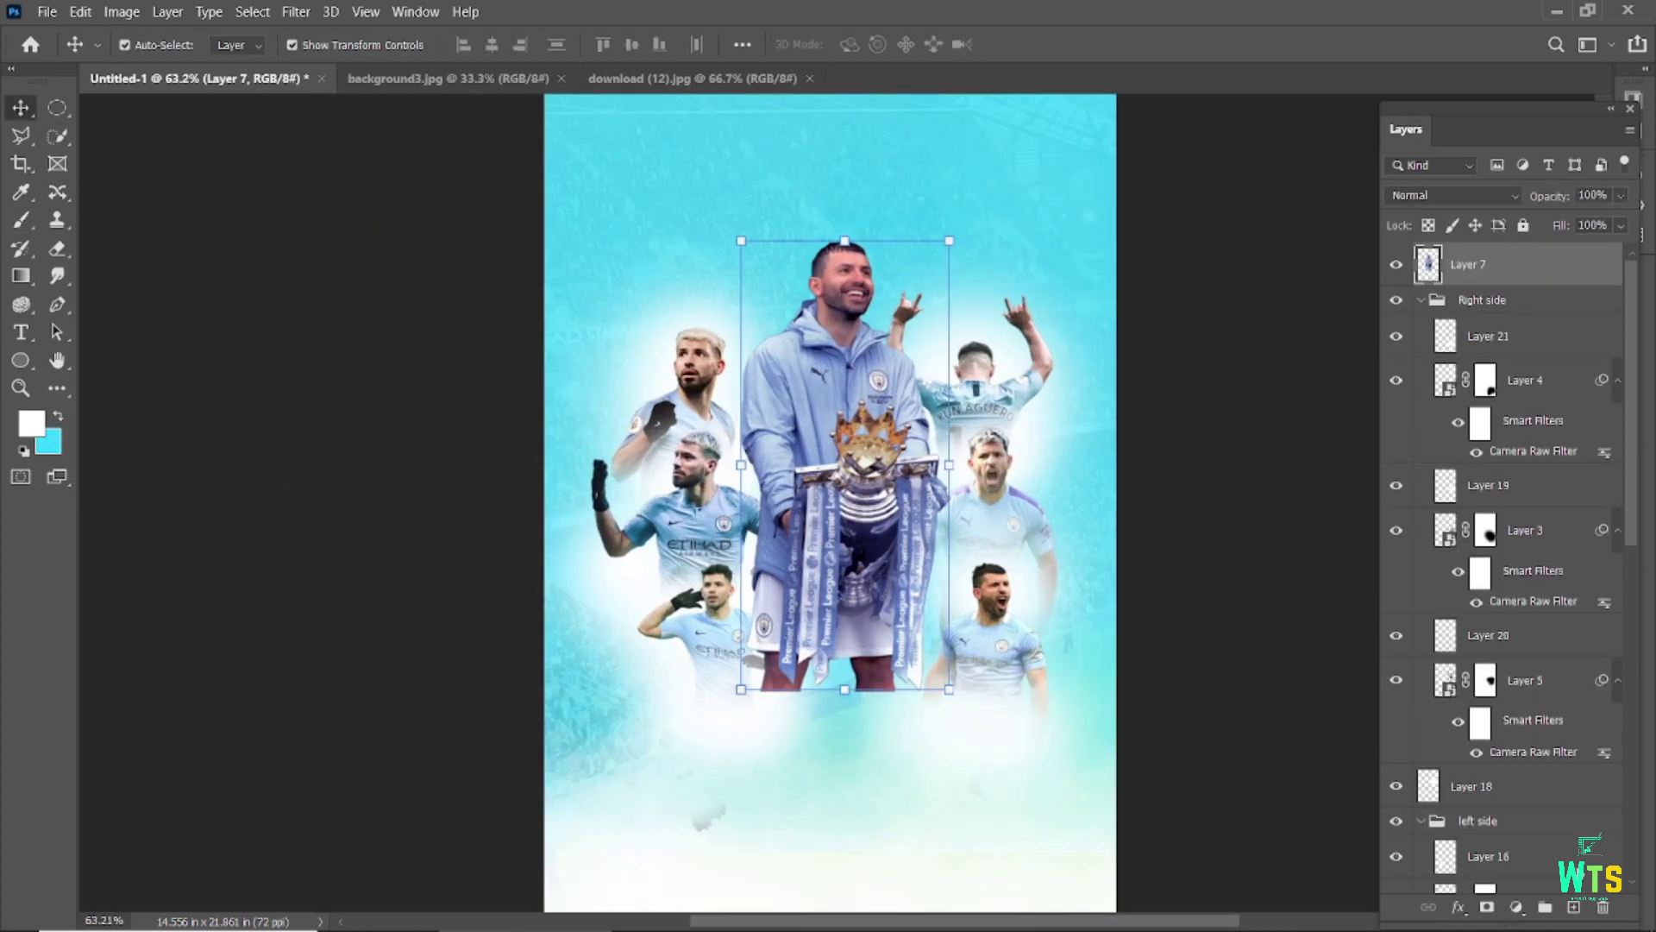
# - Mask the central trophy player and fade out its lower body
pyautogui.click(1486, 906)
pyautogui.press('b')
pyautogui.moveTo(843, 702)
pyautogui.mouseDown()
pyautogui.moveTo(777, 710)
pyautogui.moveTo(880, 702)
pyautogui.moveTo(782, 734)
pyautogui.mouseUp()
pyautogui.press('v')
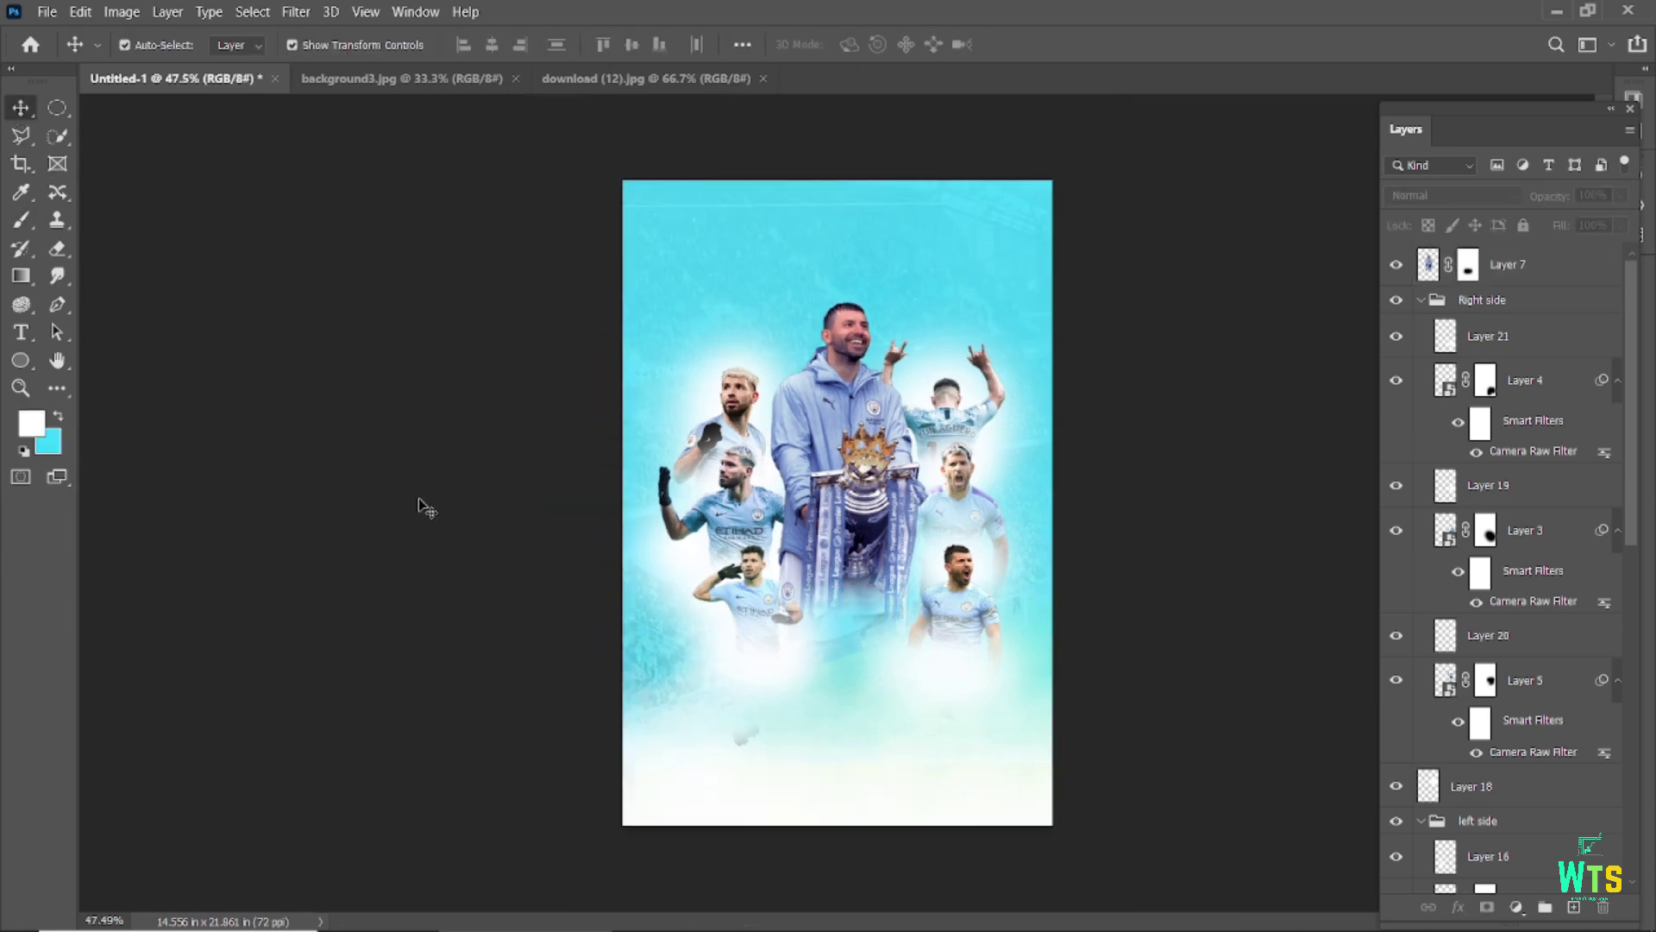
pyautogui.scroll(3, 422, 506)
# - Add a mask to Layer 19 and paint black around the right-side players
pyautogui.click(819, 371)
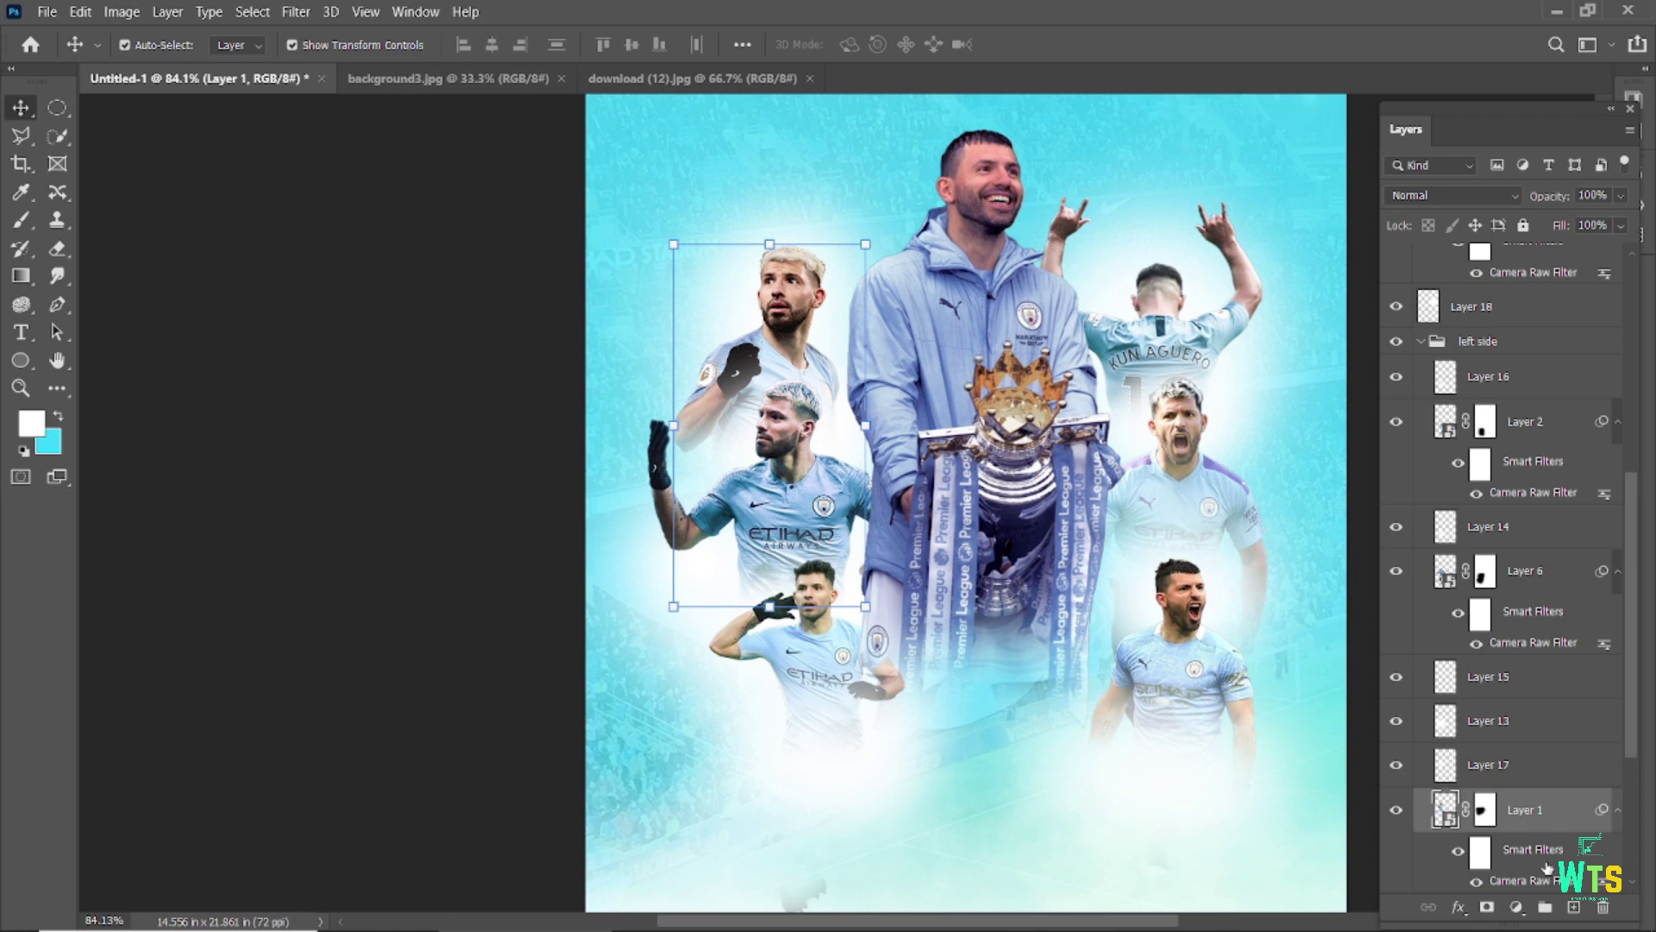
pyautogui.click(794, 412)
pyautogui.click(809, 604)
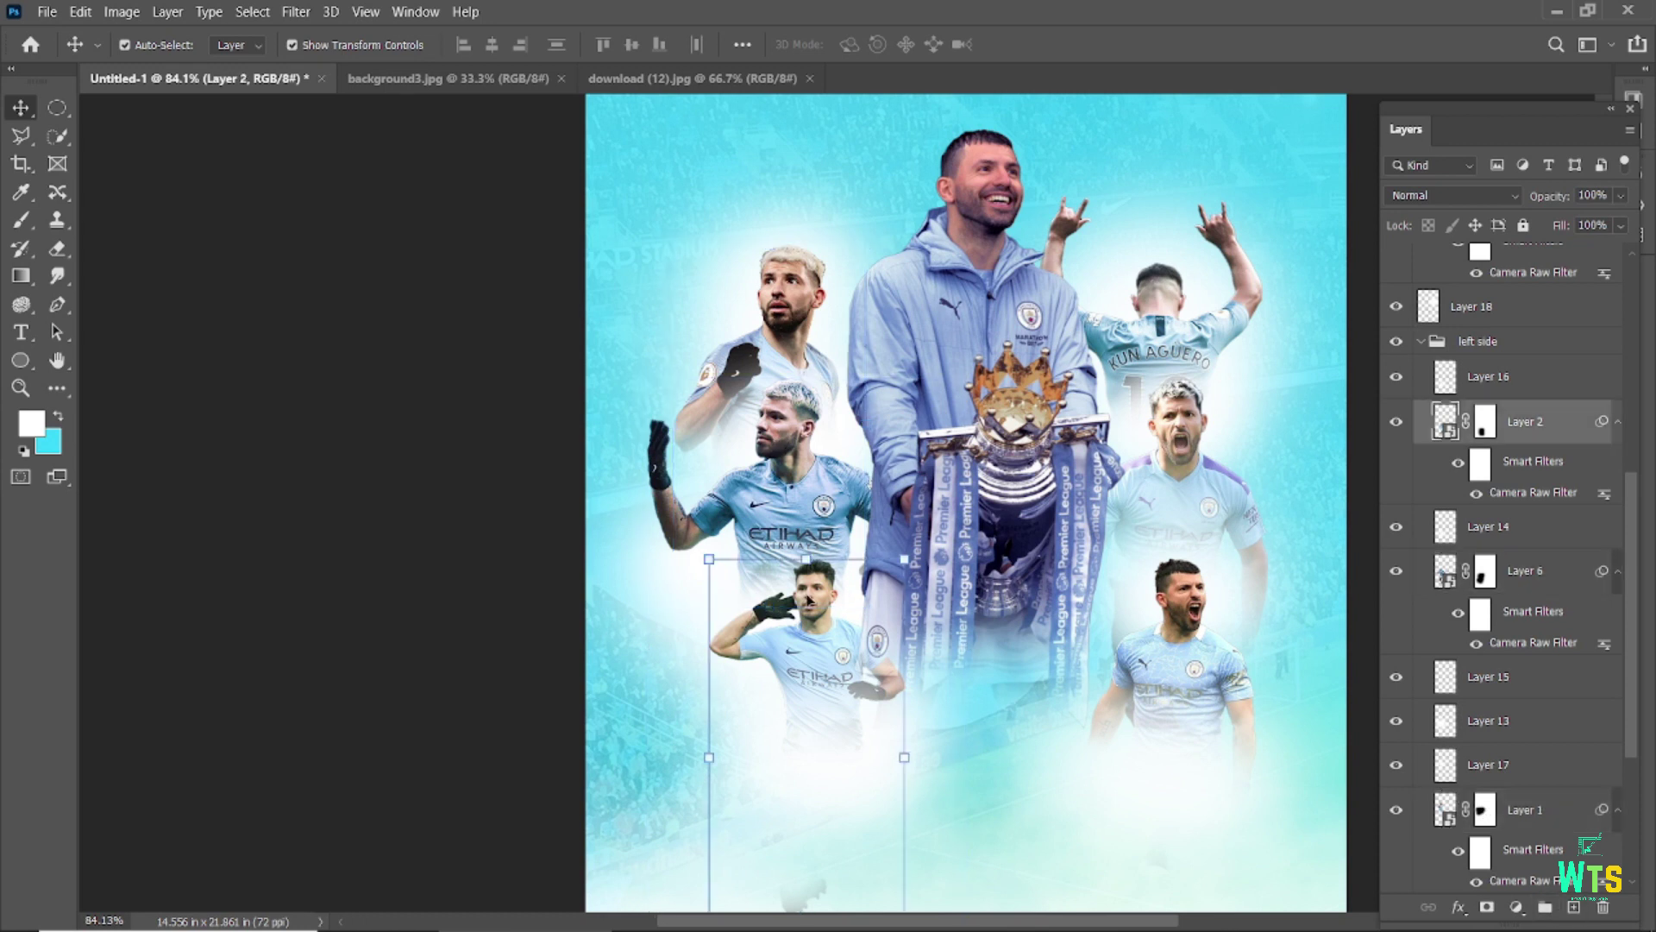
pyautogui.click(1187, 445)
pyautogui.click(1485, 908)
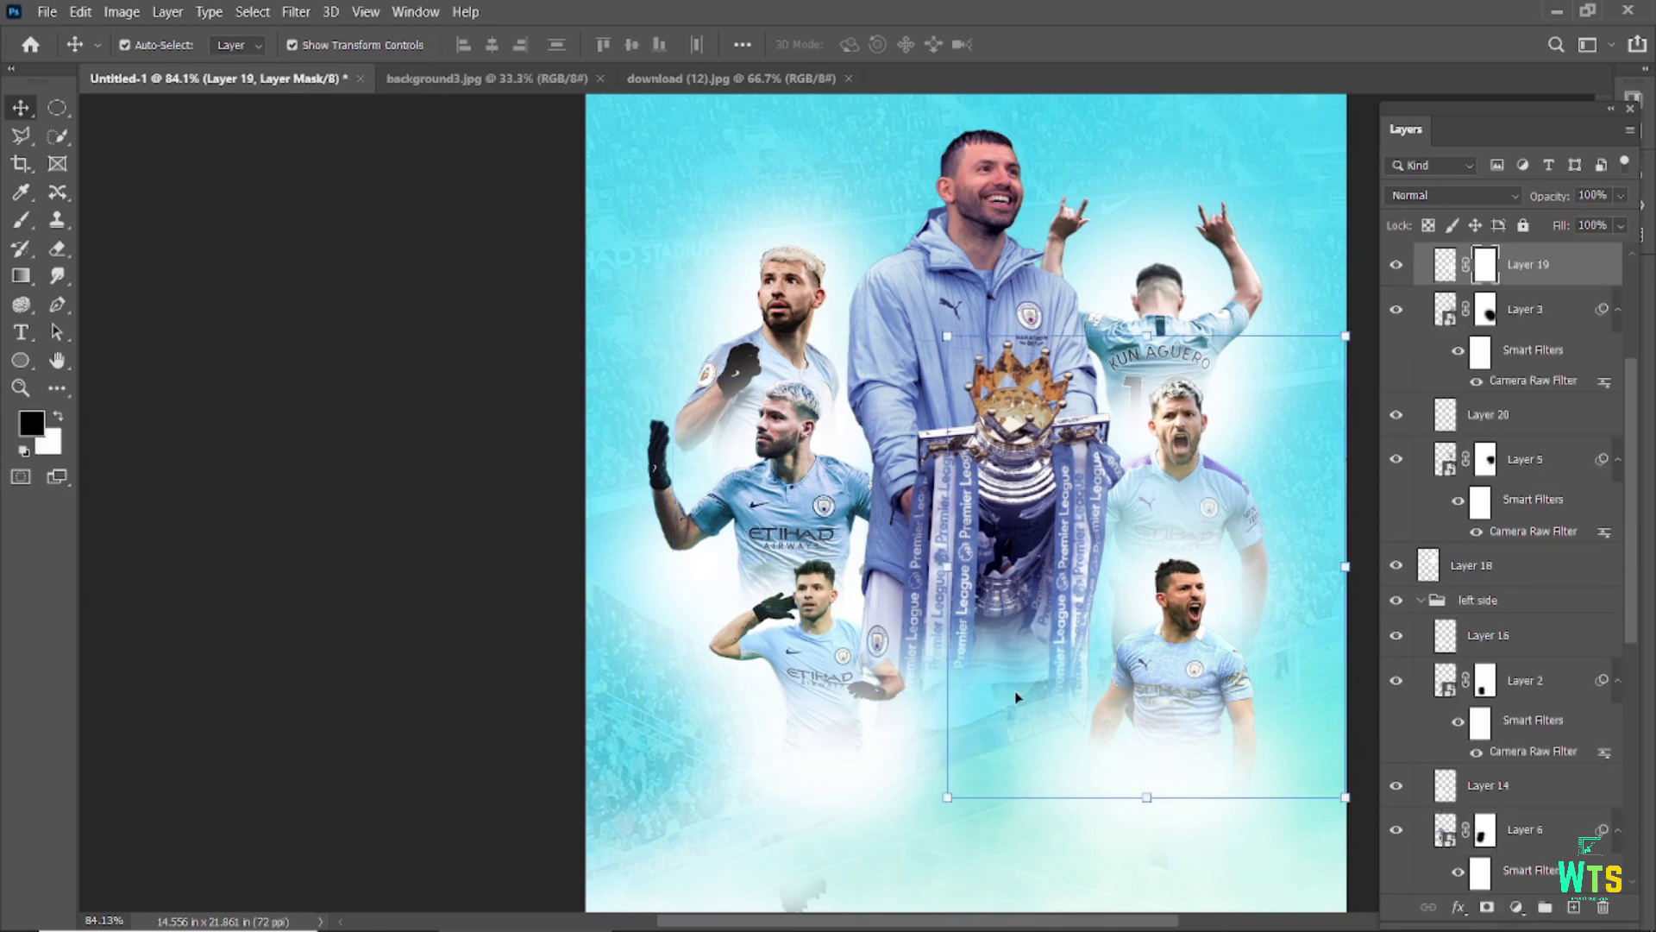
pyautogui.press('b')
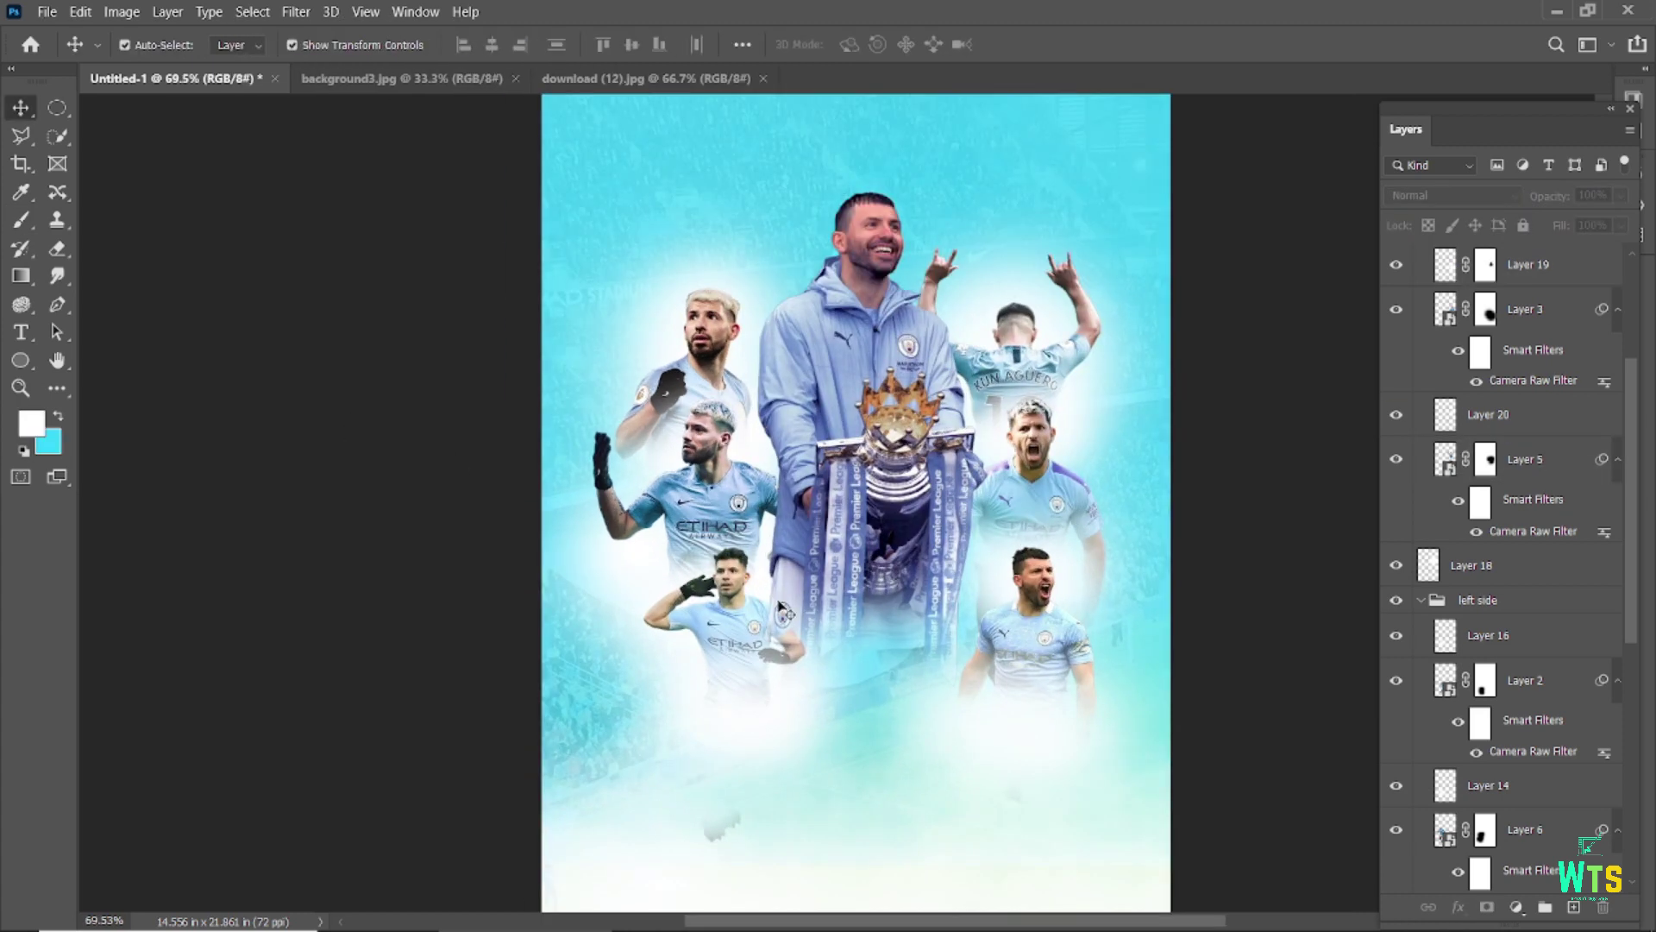
pyautogui.scroll(-1, 783, 611)
pyautogui.click(861, 388)
# - Create Layer 22 below Layer 7 and paint white with a 600px soft brush
pyautogui.hotkey('ctrl', 'shift', 'alt', 'n')
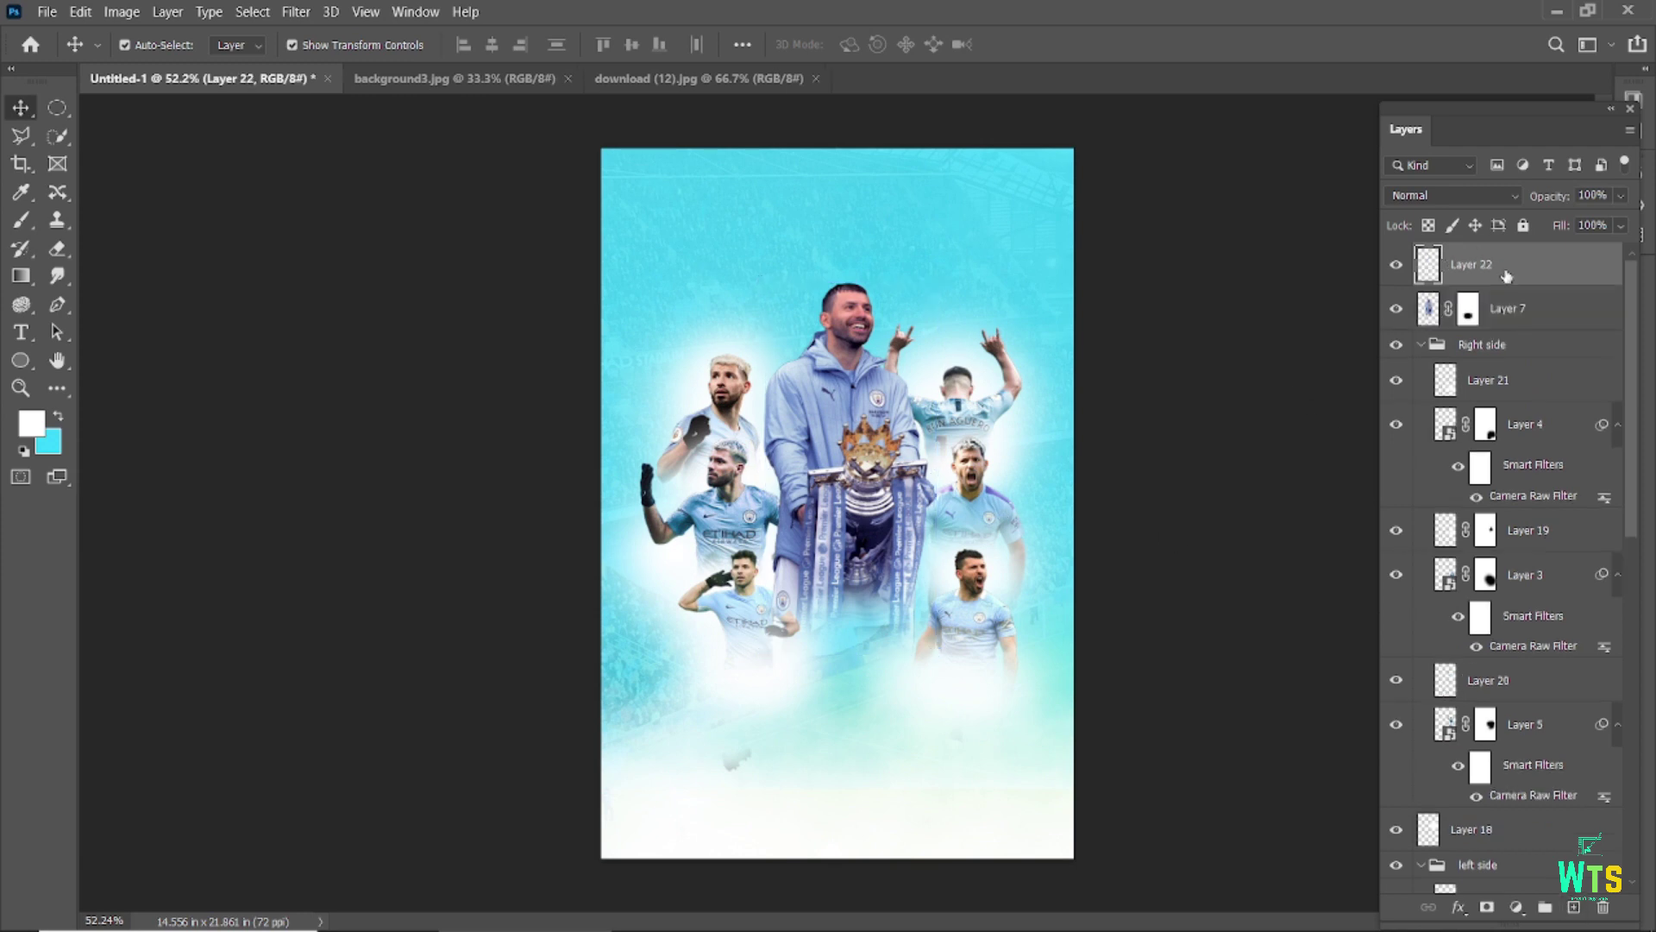
pyautogui.hotkey('ctrl', '[')
pyautogui.press('b')
pyautogui.press(']')
pyautogui.press(']')
pyautogui.press(']')
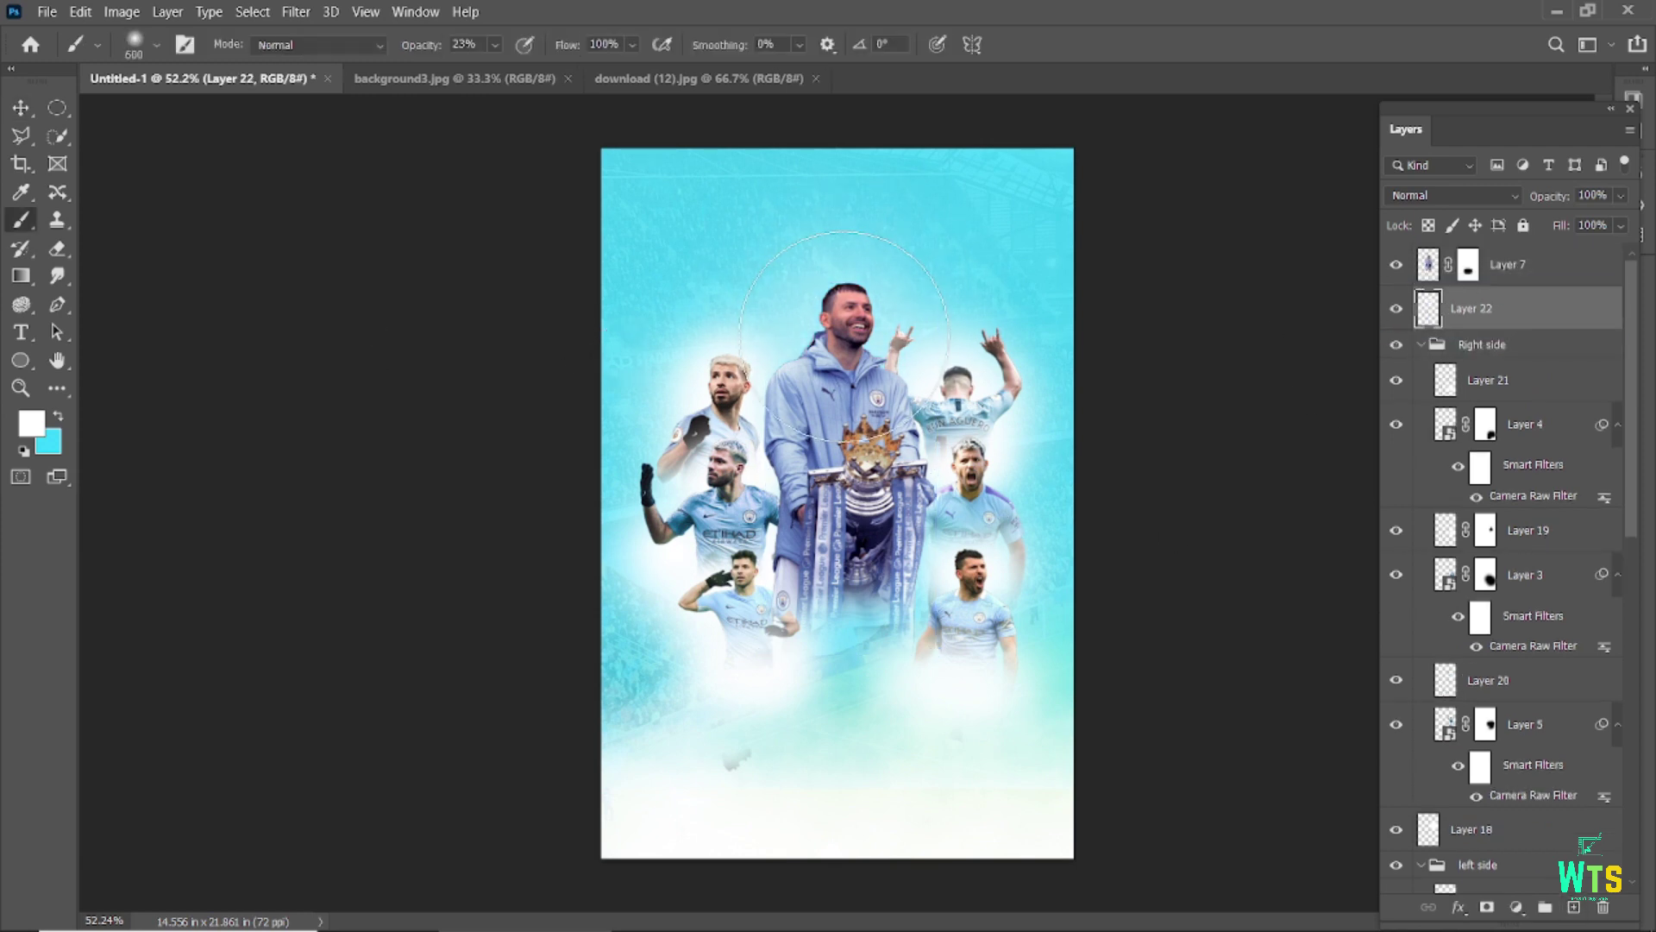
pyautogui.press(']')
pyautogui.press(']')
pyautogui.press(']')
pyautogui.click(30, 117)
pyautogui.click(328, 155)
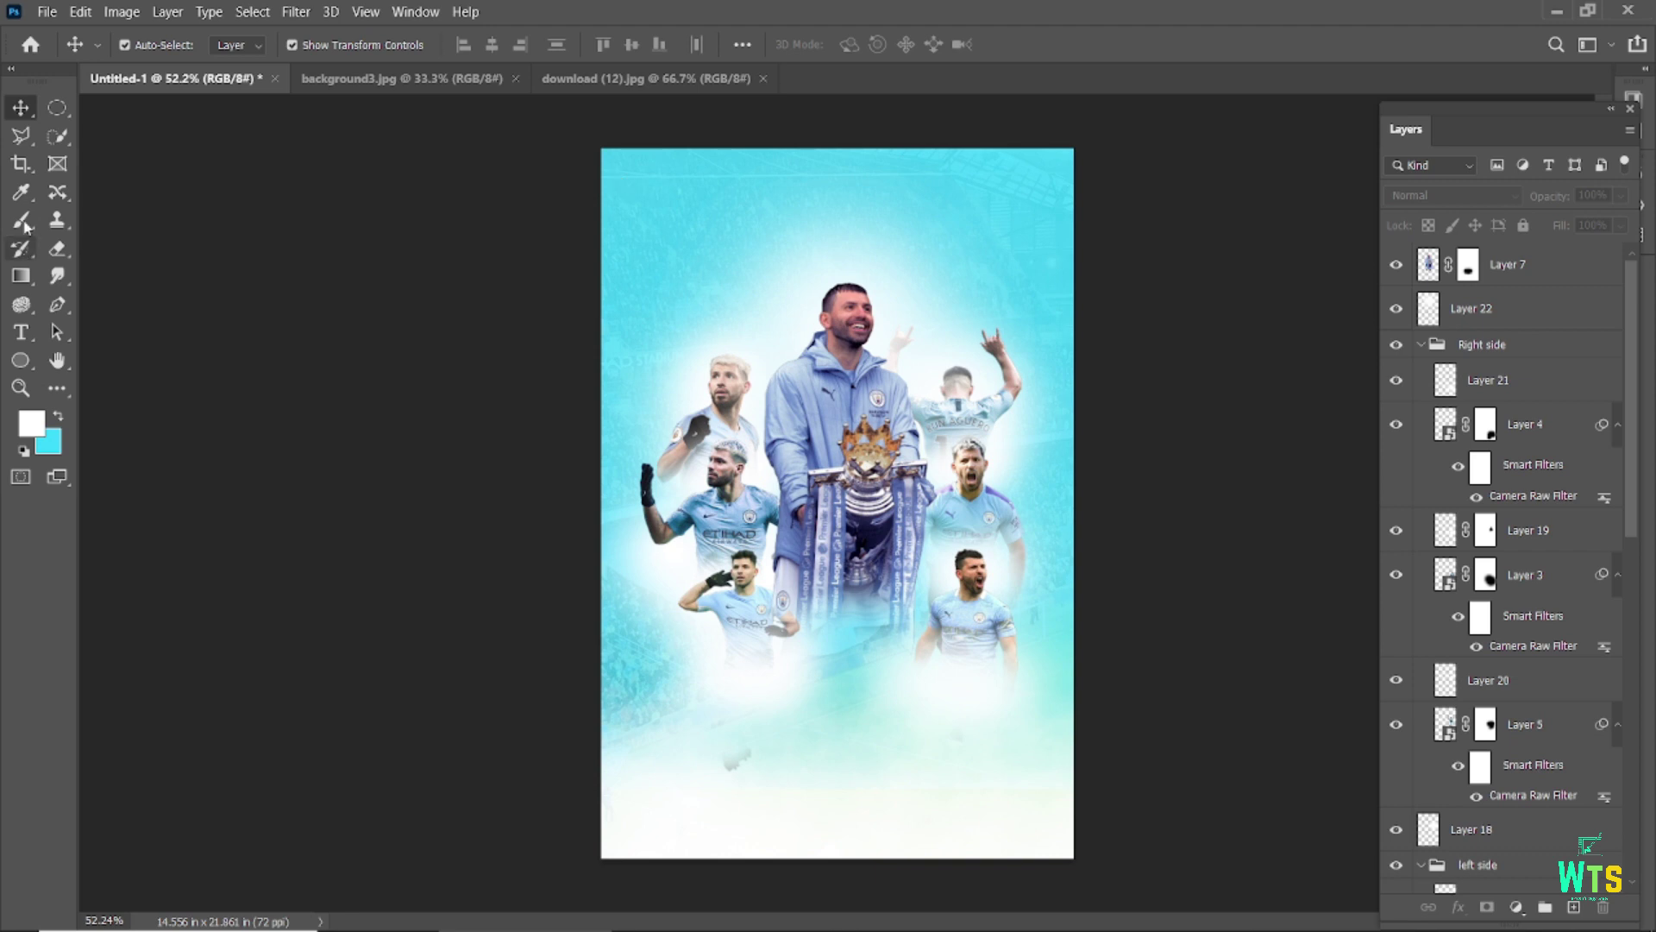
# - Paint cyan fog with a 900px brush on Layer 23, placed below the left side group
pyautogui.hotkey('ctrl', 'shift', 'alt', 'n')
pyautogui.click(1421, 389)
pyautogui.click(1421, 460)
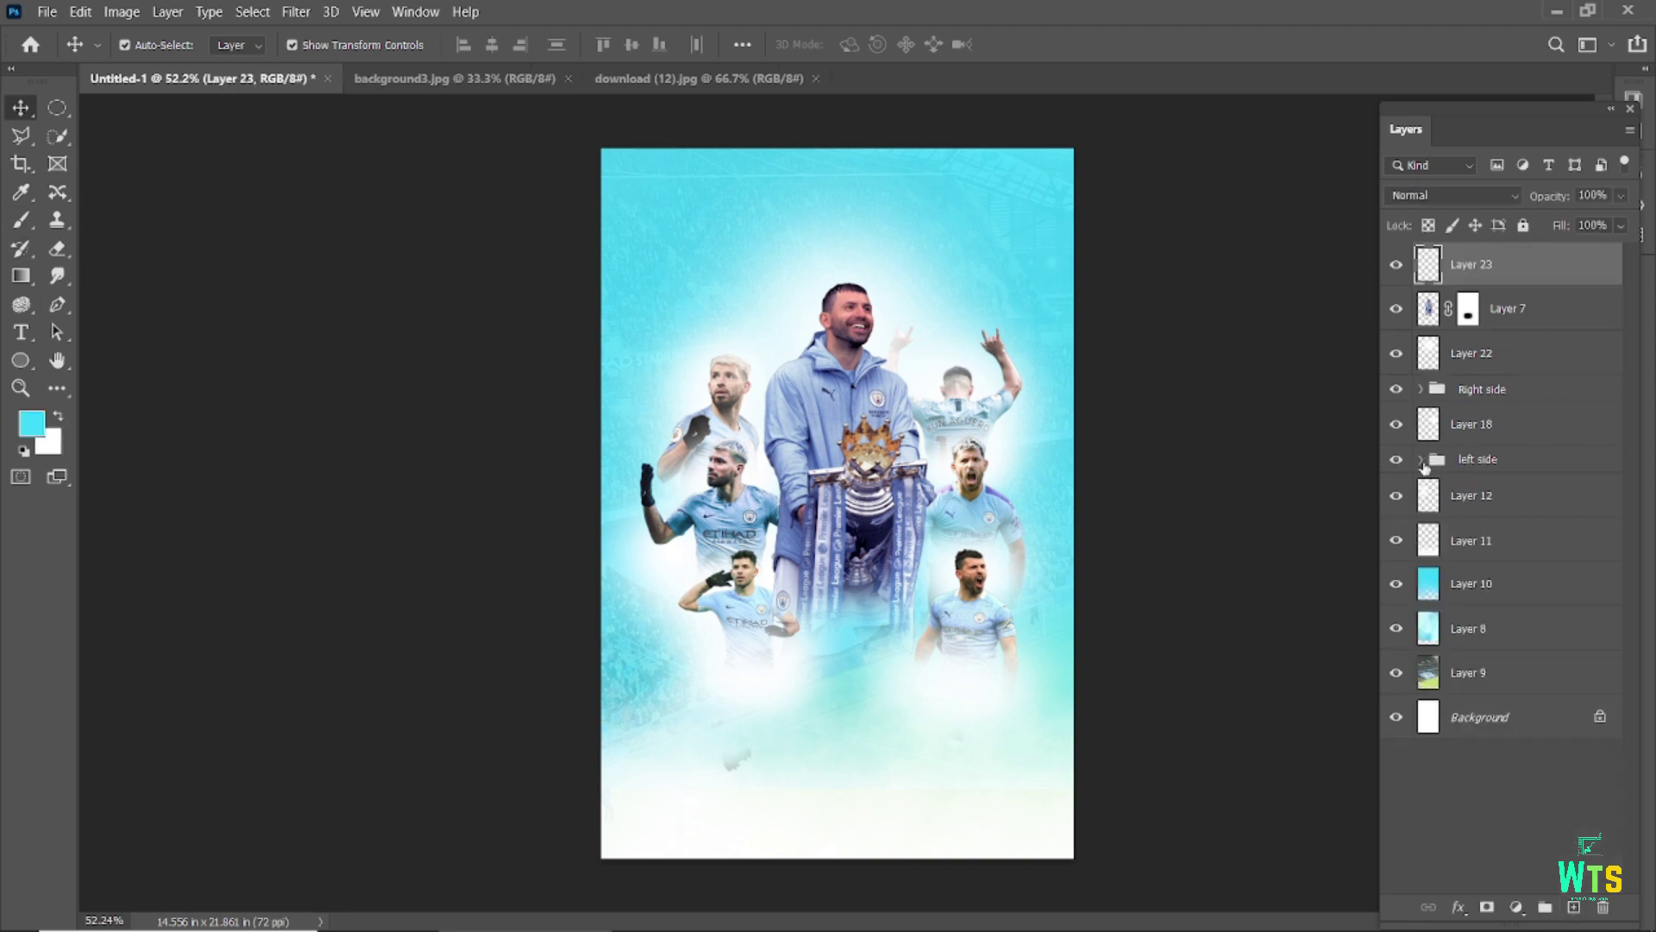
pyautogui.click(22, 221)
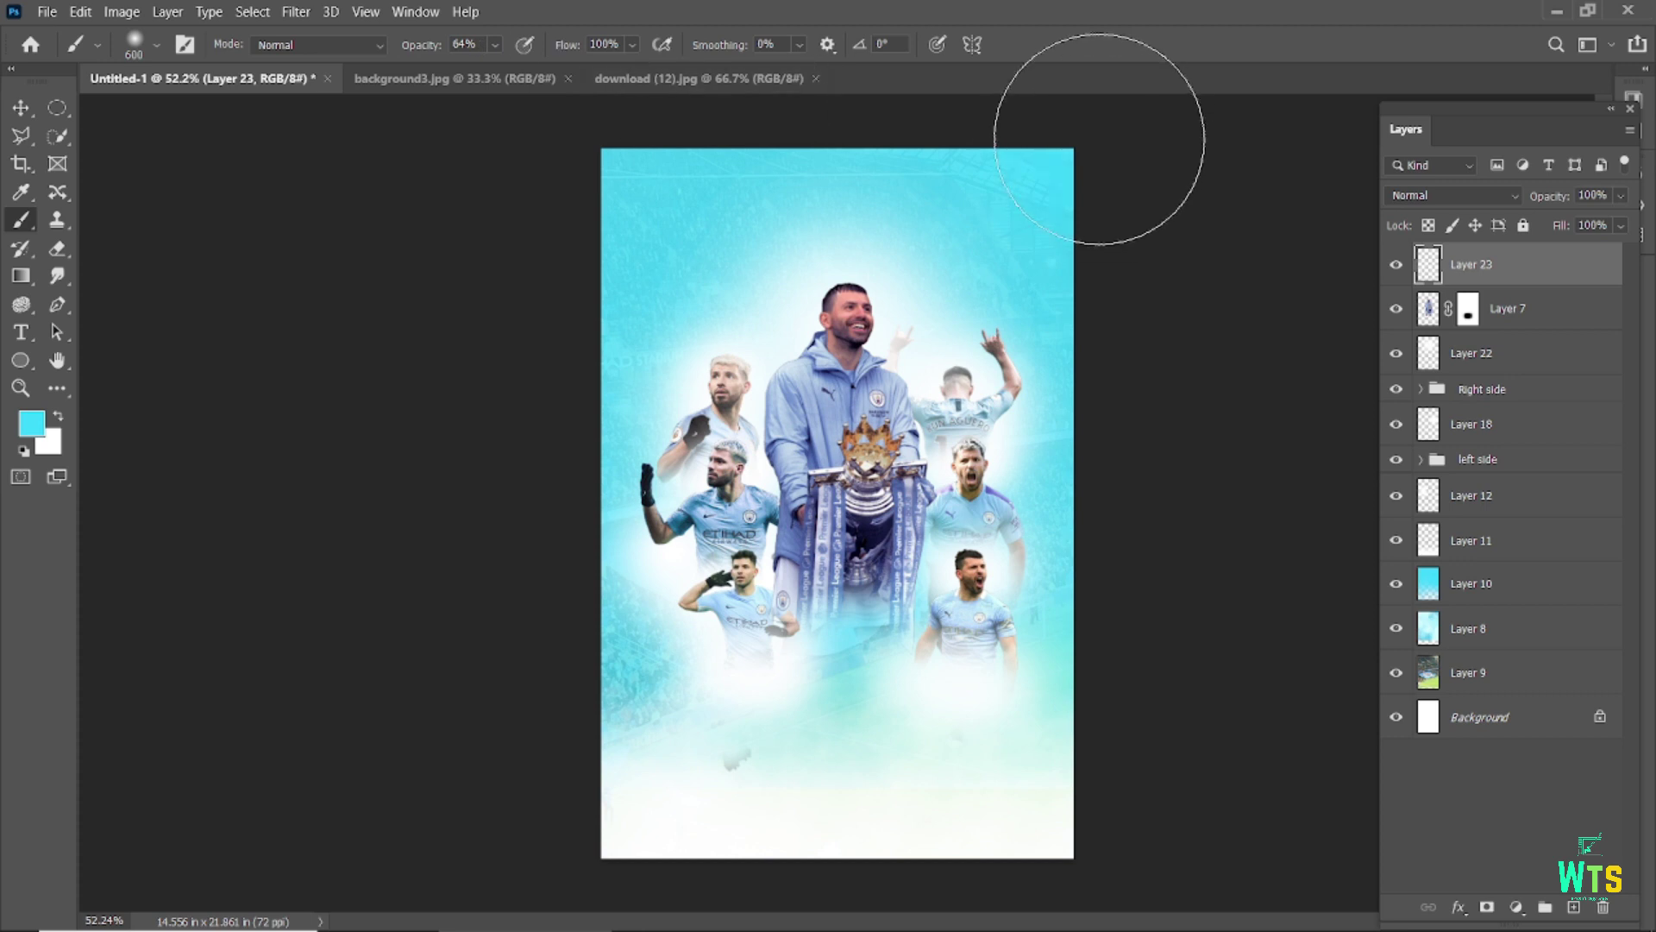
pyautogui.hotkey('ctrl', '-')
pyautogui.press(']')
pyautogui.press(']')
pyautogui.press(']')
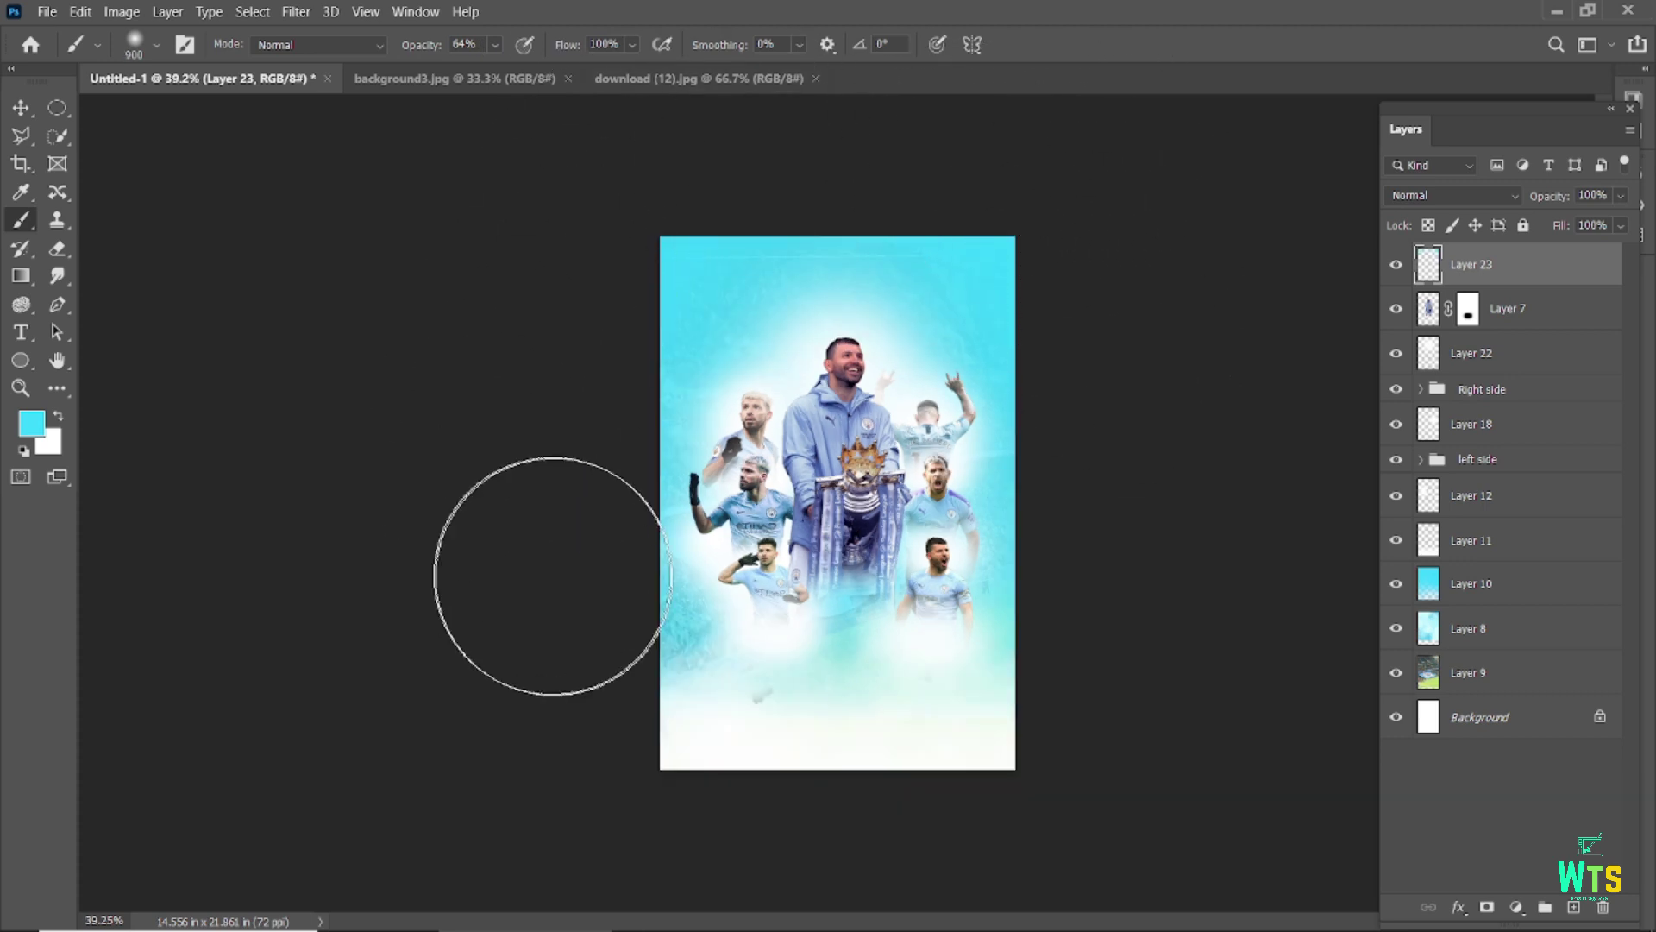
pyautogui.scroll(2, 547, 566)
pyautogui.moveTo(1473, 268); pyautogui.dragTo(1492, 483)
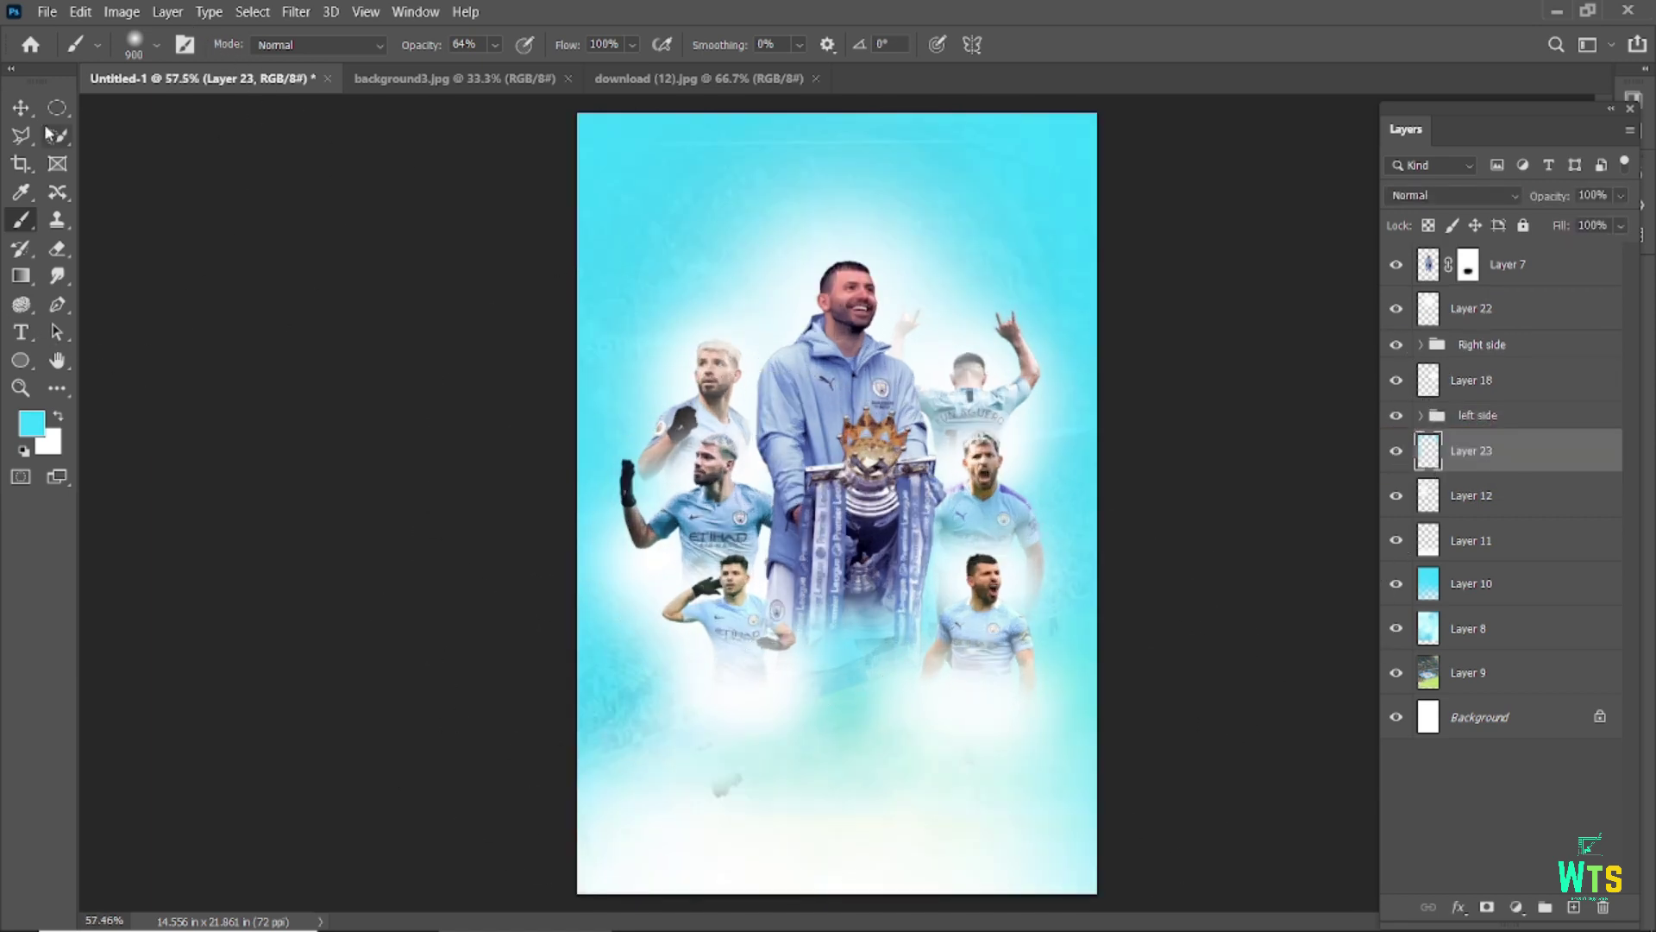
pyautogui.press('v')
pyautogui.click(274, 255)
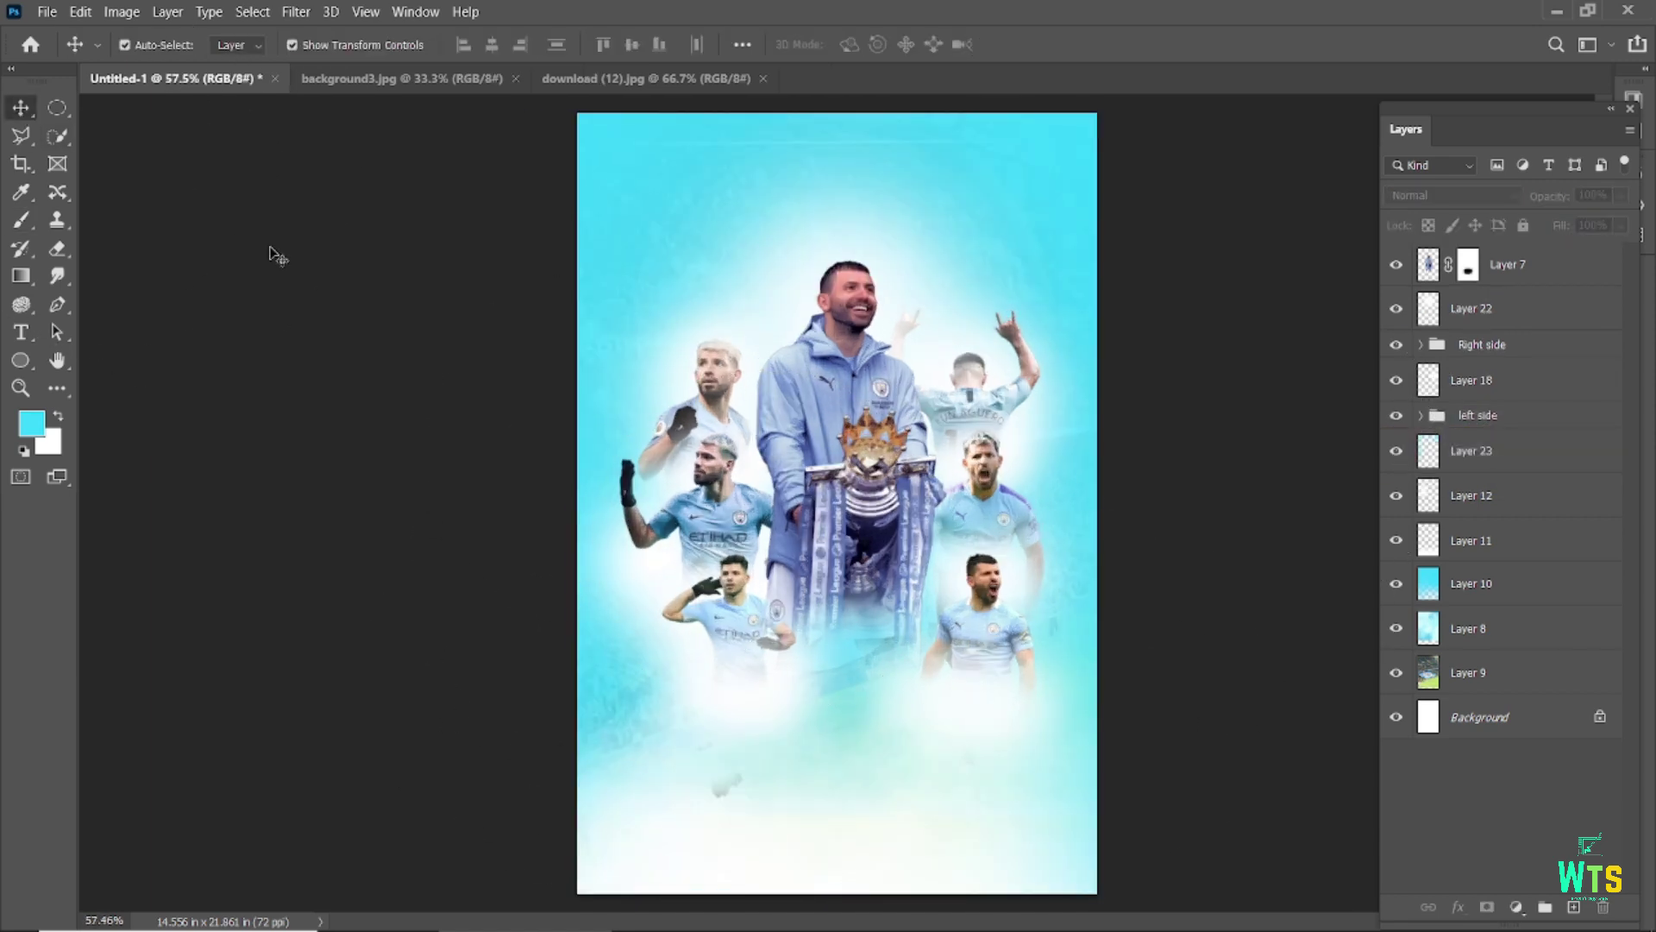
pyautogui.click(784, 781)
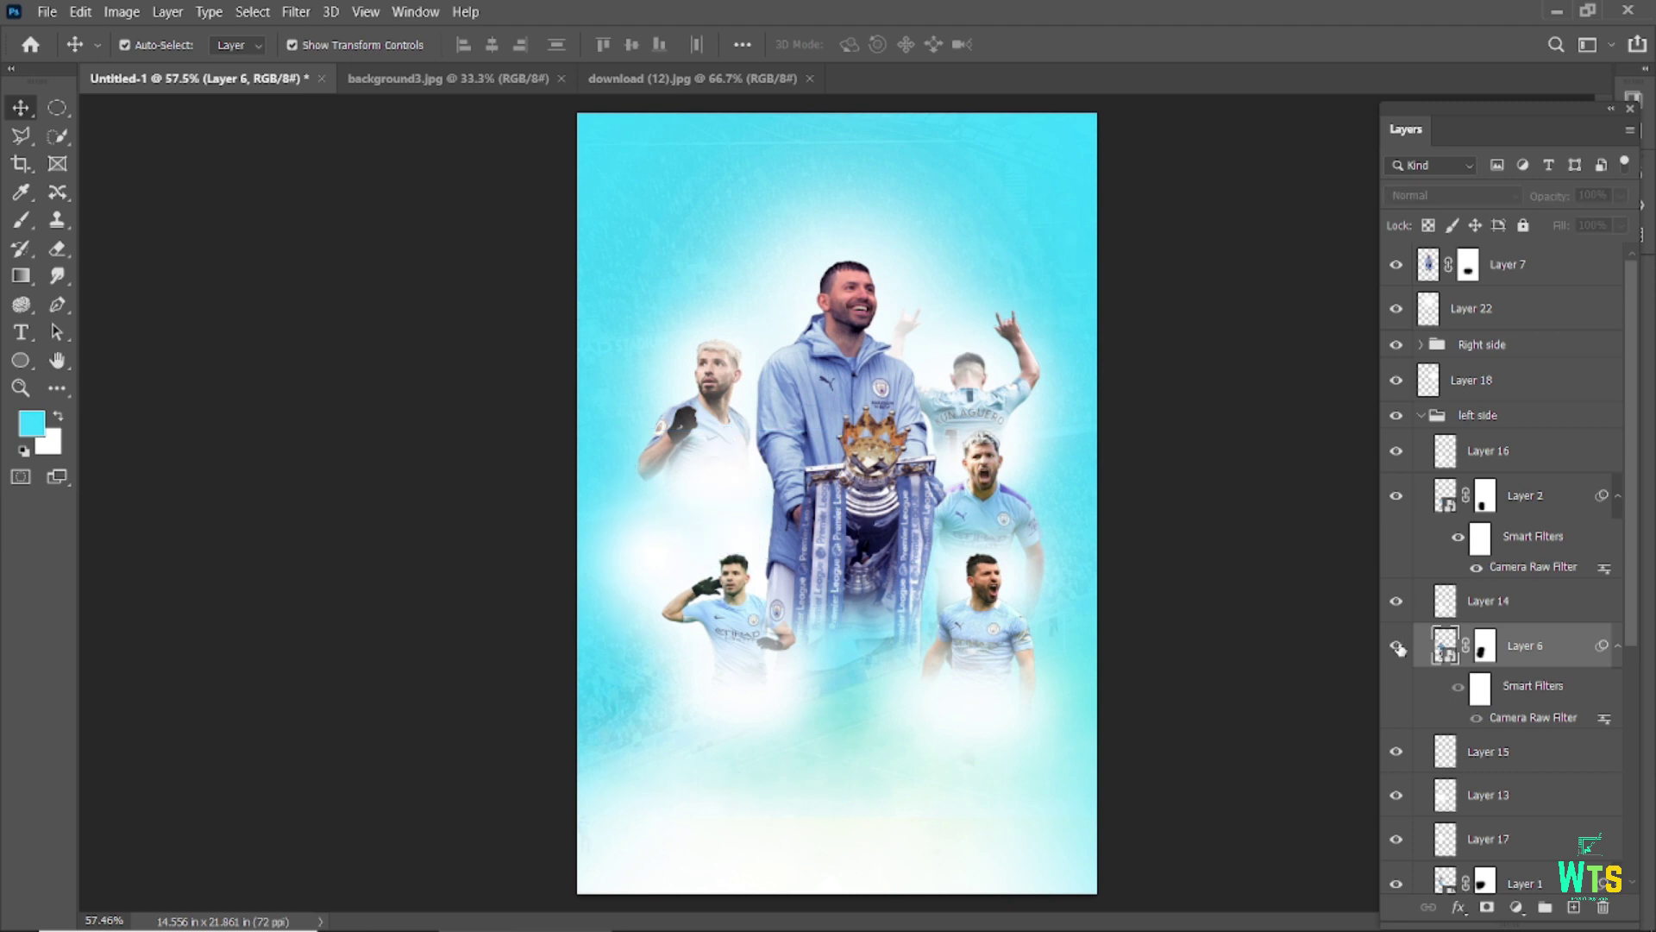
# - Paint out the faint leftover figures on the Layer 6 and Layer 3 masks
pyautogui.press('b')
pyautogui.moveTo(647, 790); pyautogui.dragTo(850, 820)
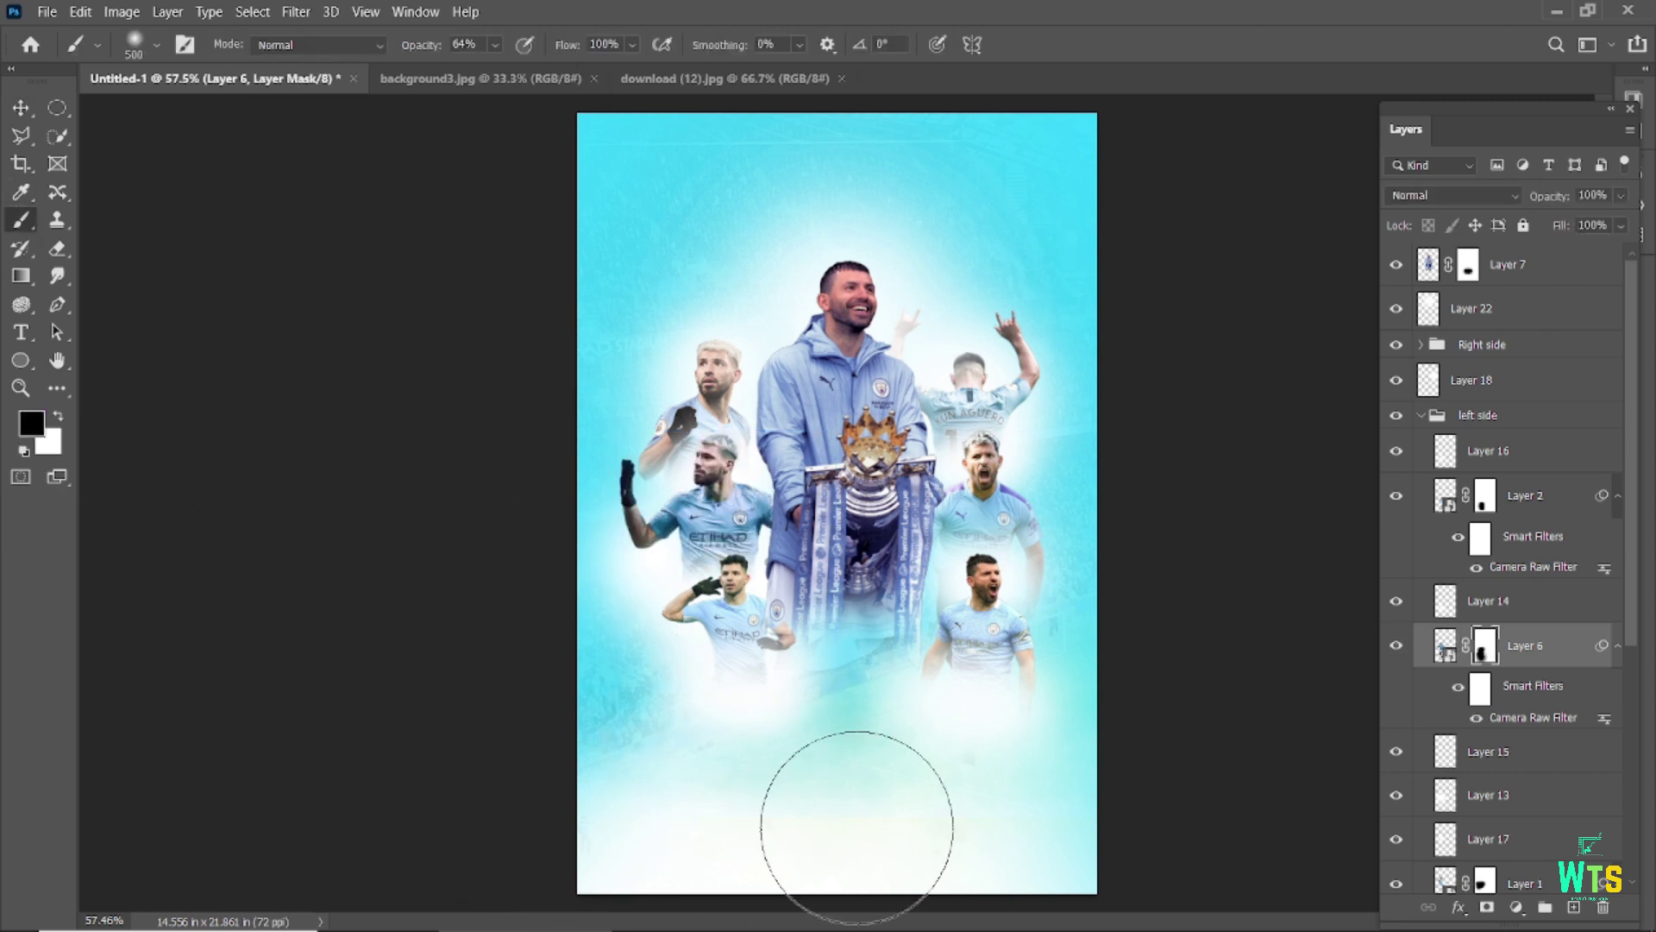
pyautogui.press('v')
pyautogui.click(876, 449)
pyautogui.scroll(5, 1242, 578)
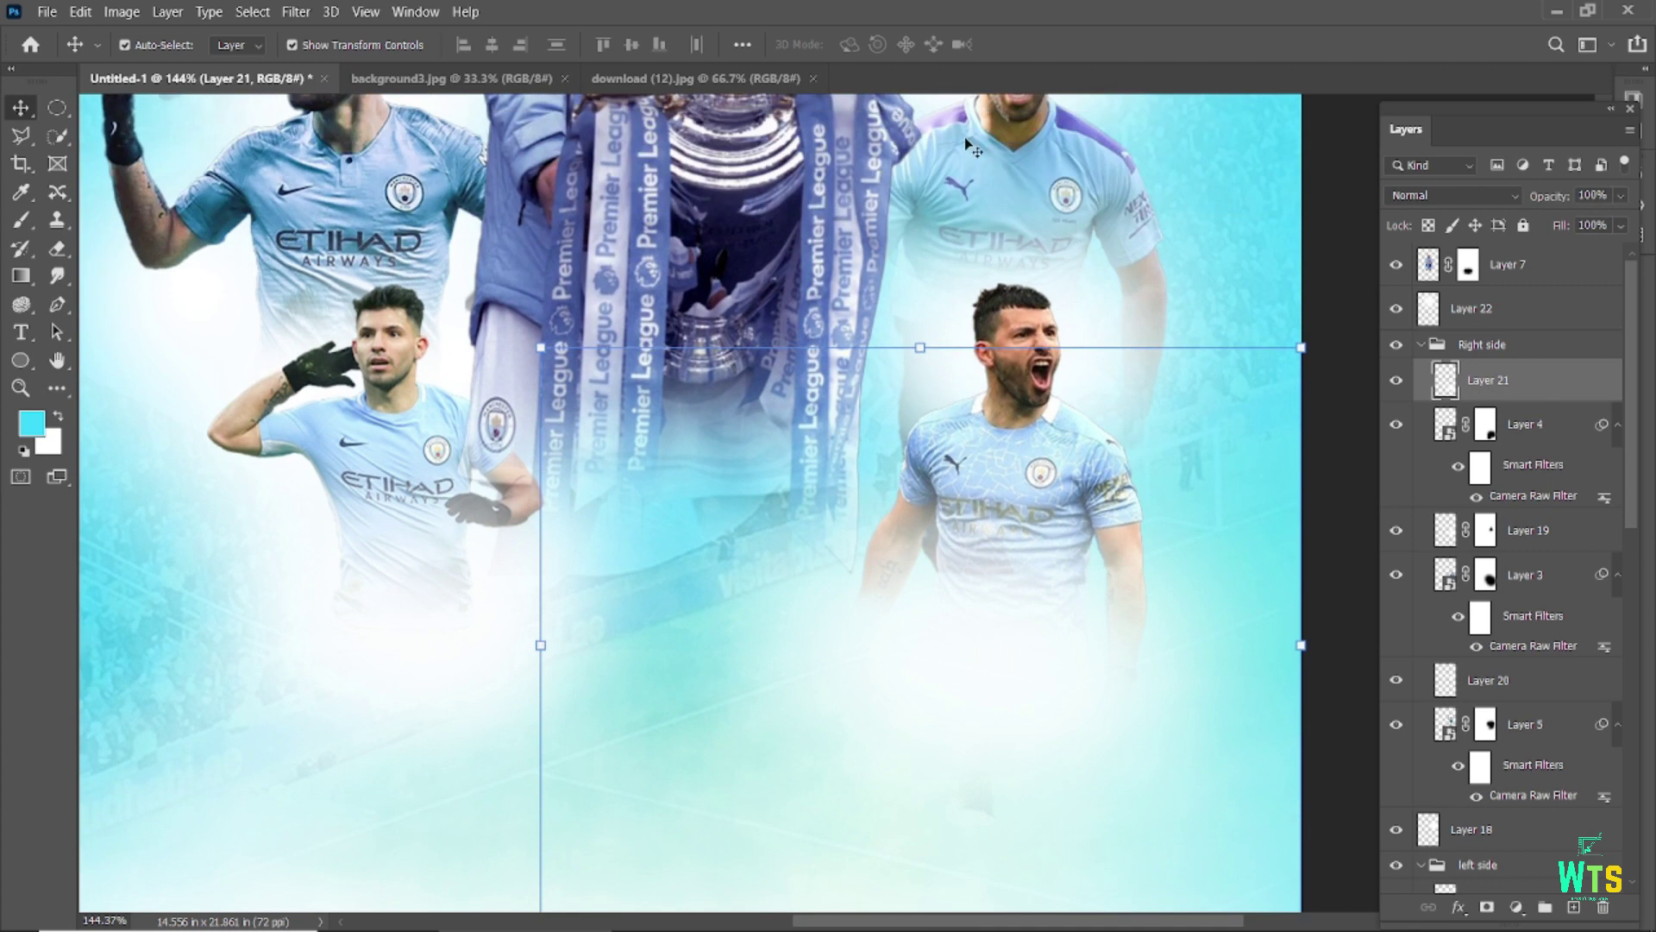
pyautogui.click(1120, 472)
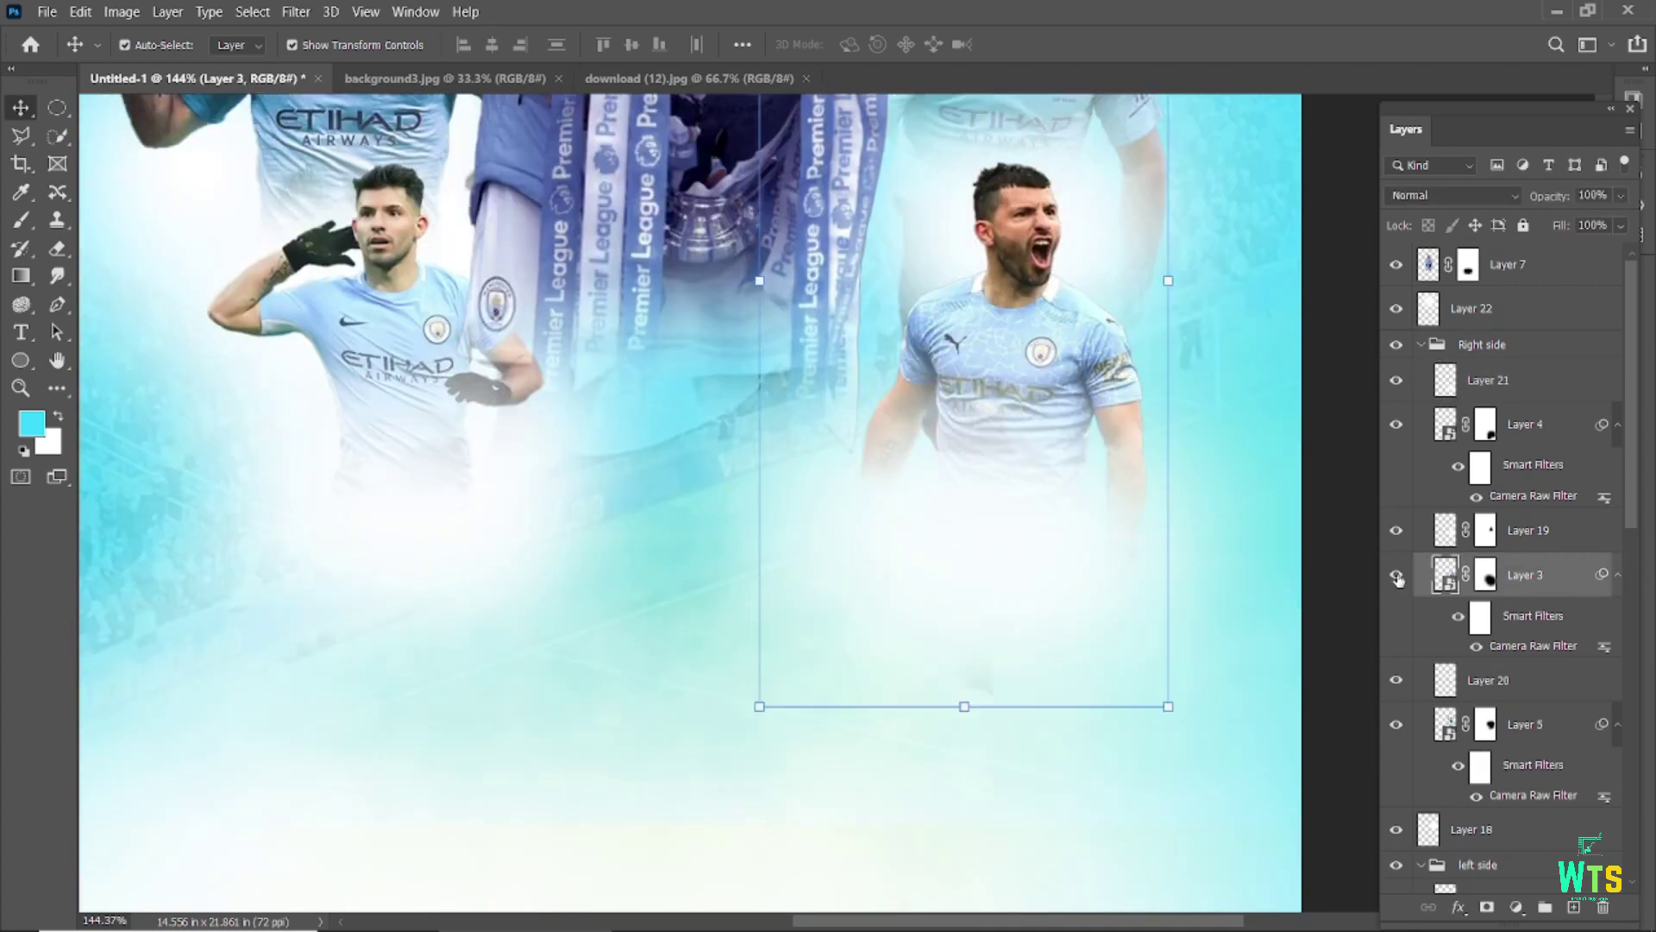
pyautogui.click(1485, 573)
pyautogui.press('b')
pyautogui.press('[')
pyautogui.press('[')
pyautogui.press('[')
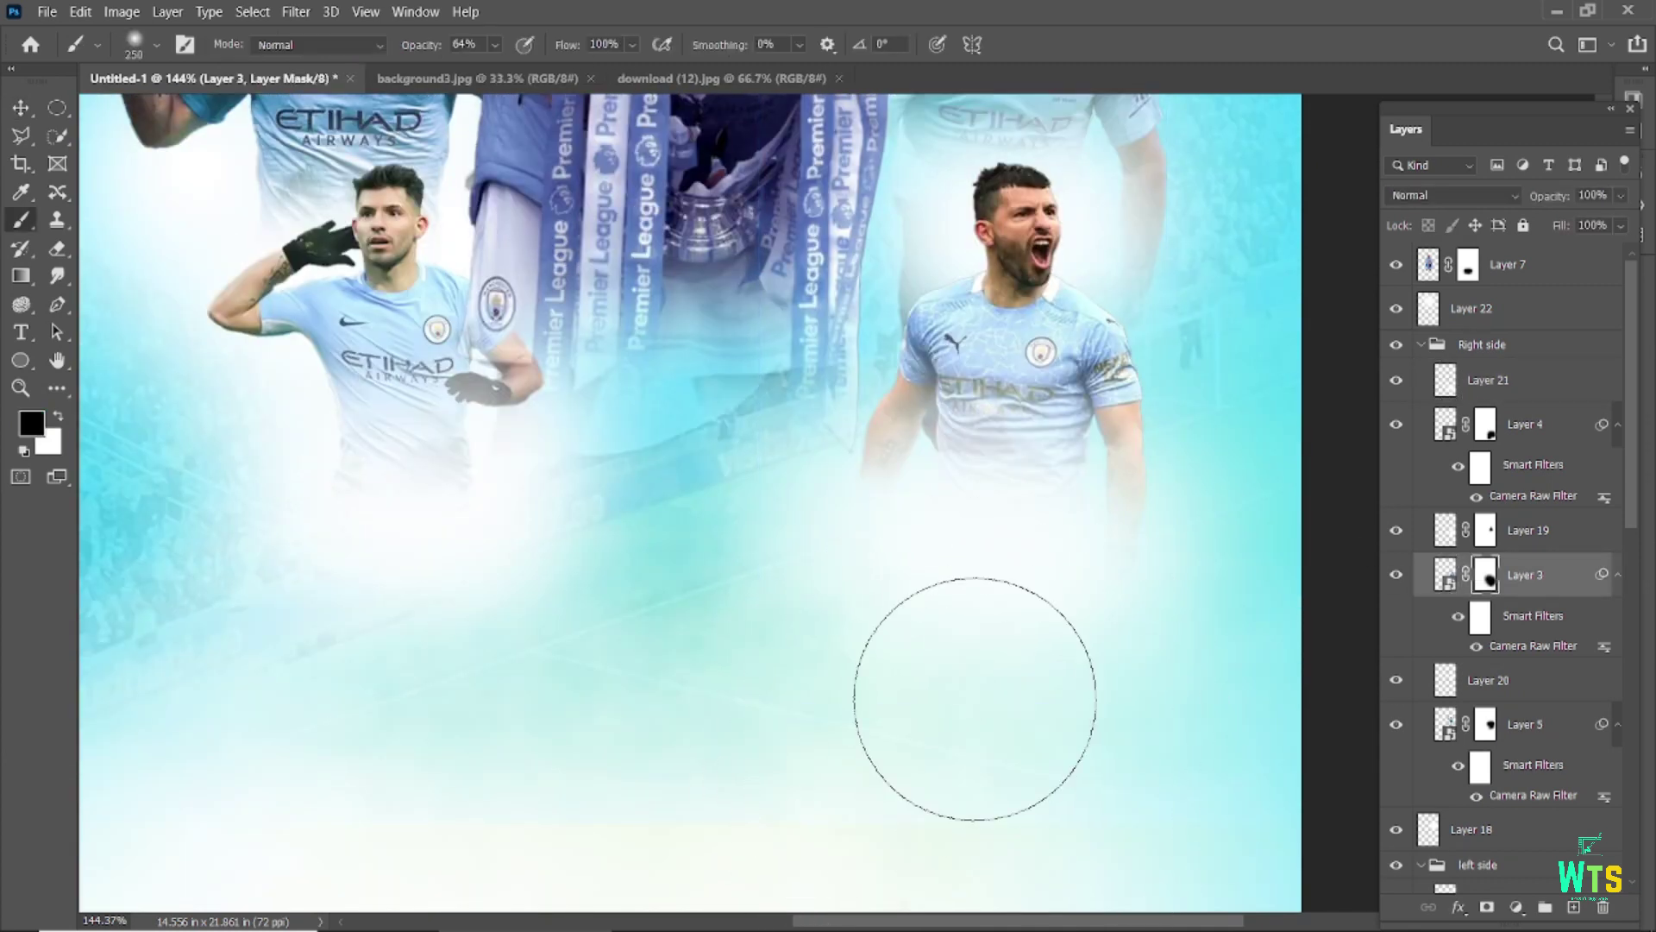
# - Brighten the lower poster with white haze painted on Layer 22
pyautogui.click(1516, 270)
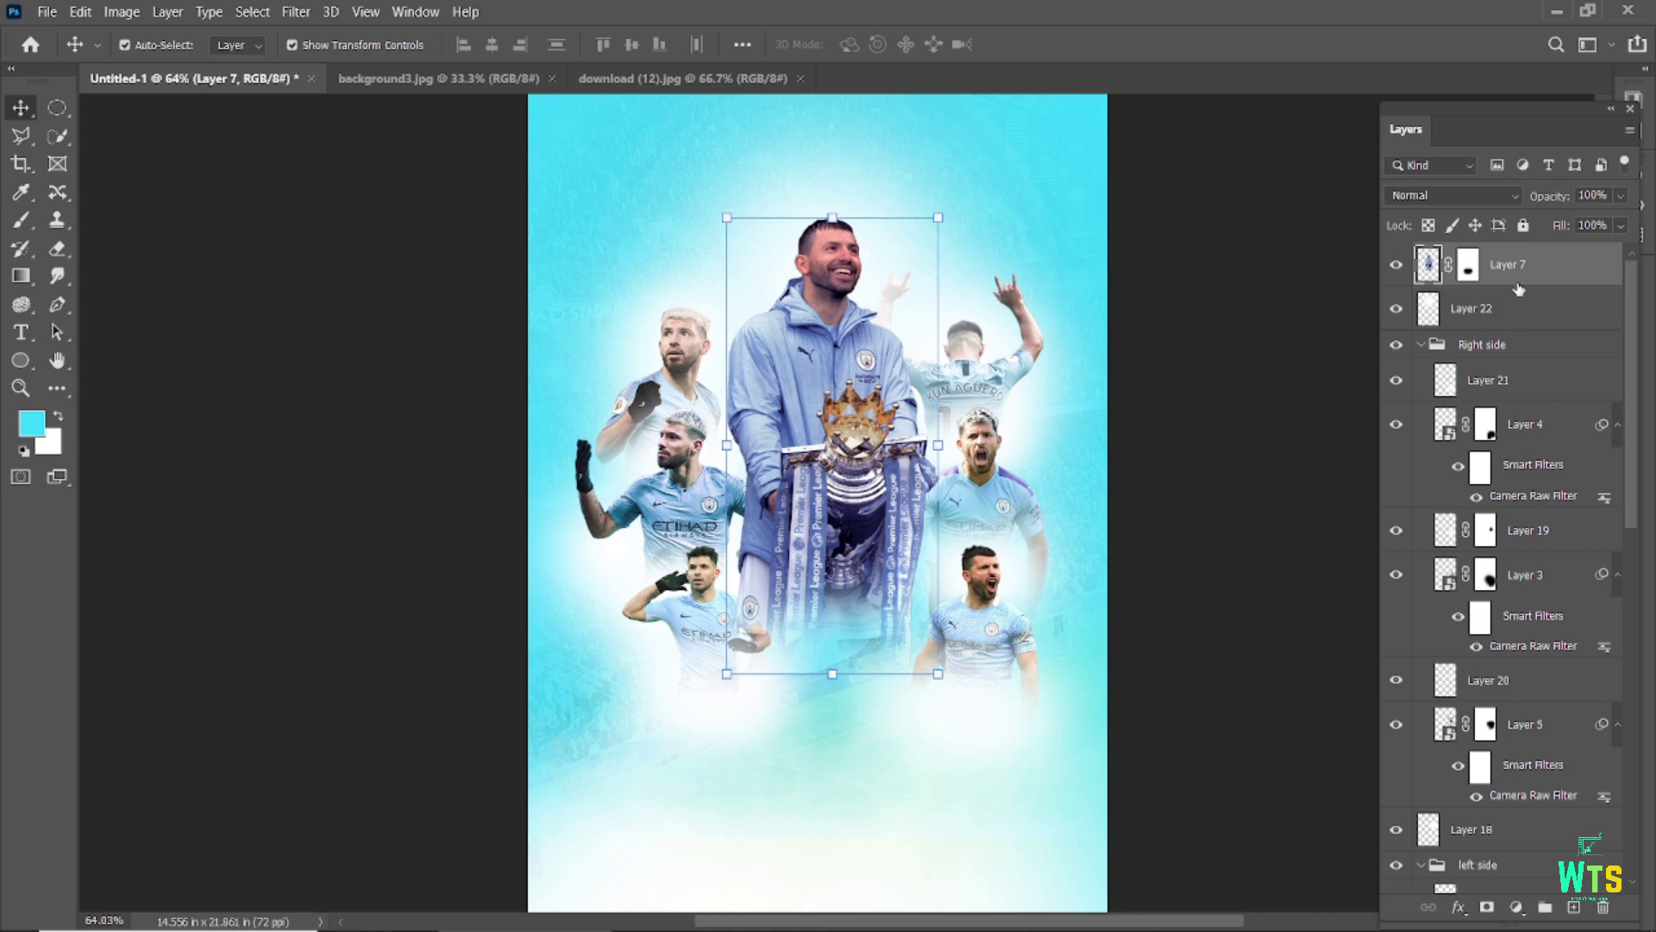
pyautogui.click(1509, 310)
pyautogui.click(22, 221)
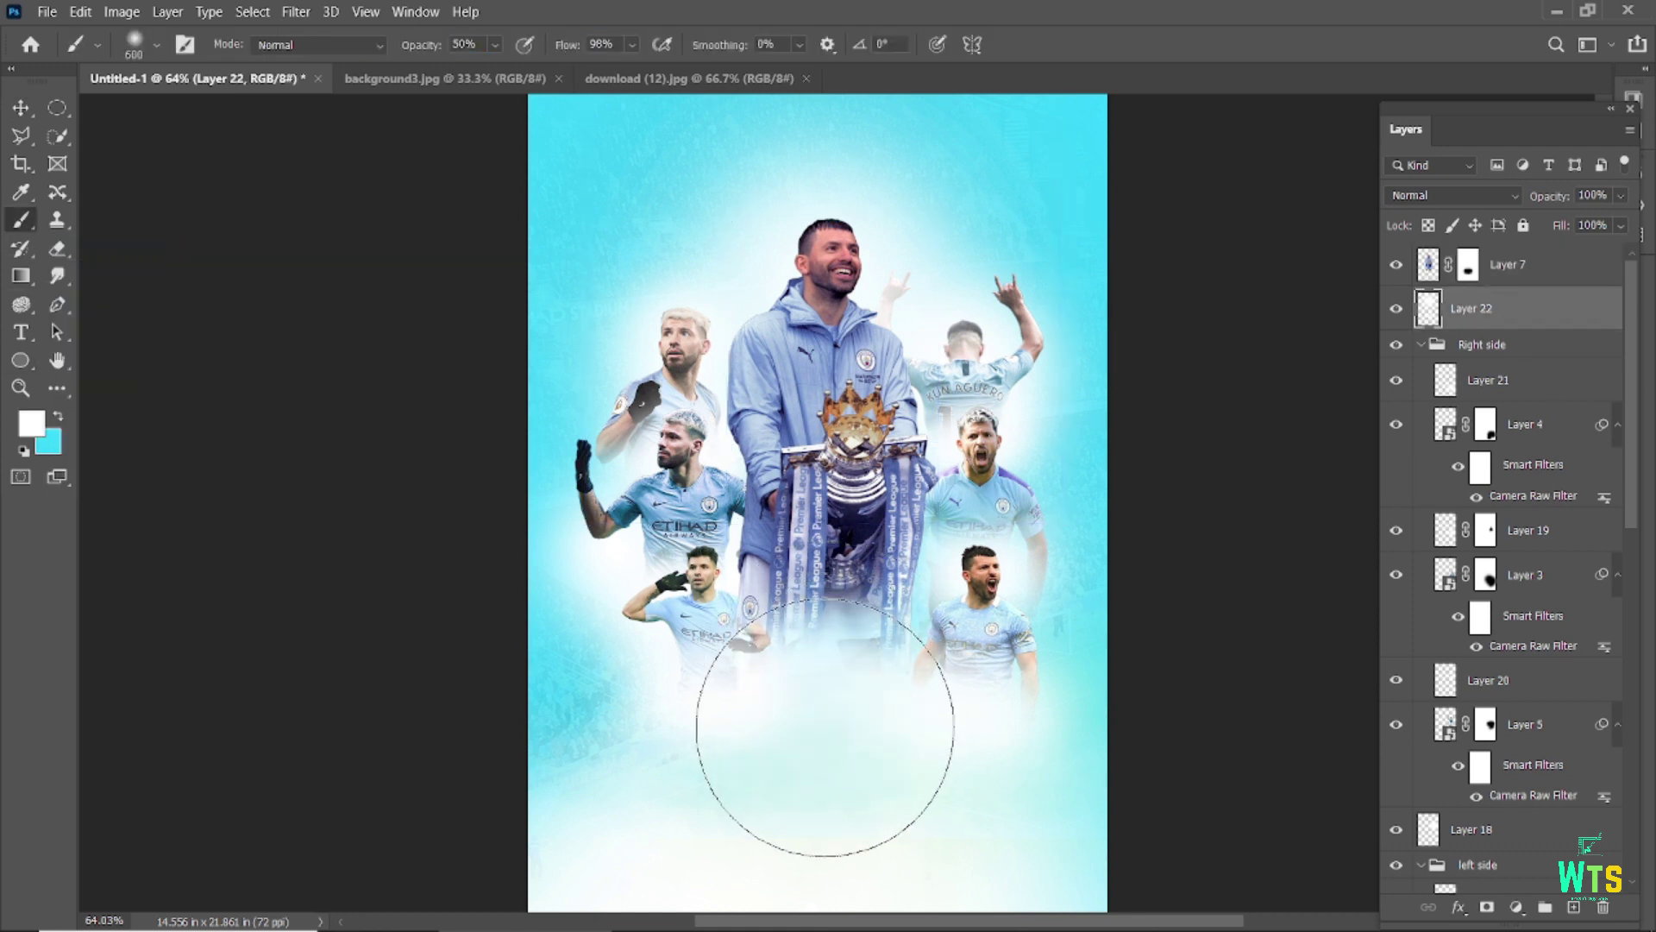
pyautogui.press('v')
pyautogui.click(688, 608)
pyautogui.scroll(-1, 688, 608)
# - Add more white fog along the poster bottom on Layer 11
pyautogui.click(821, 820)
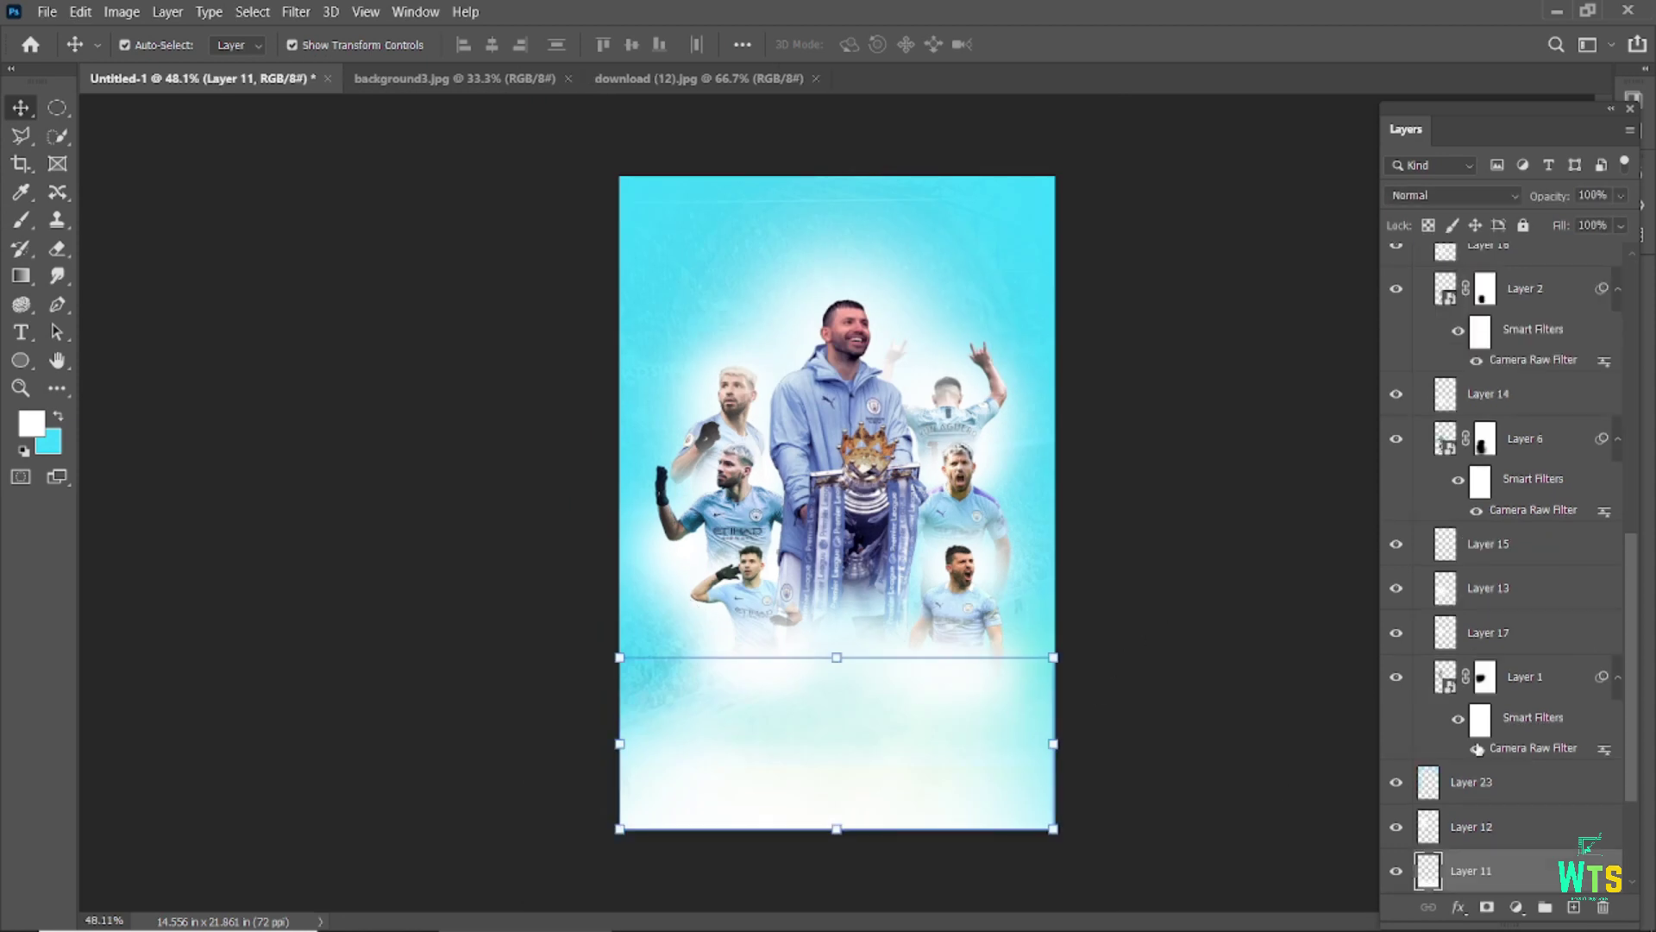
pyautogui.press('b')
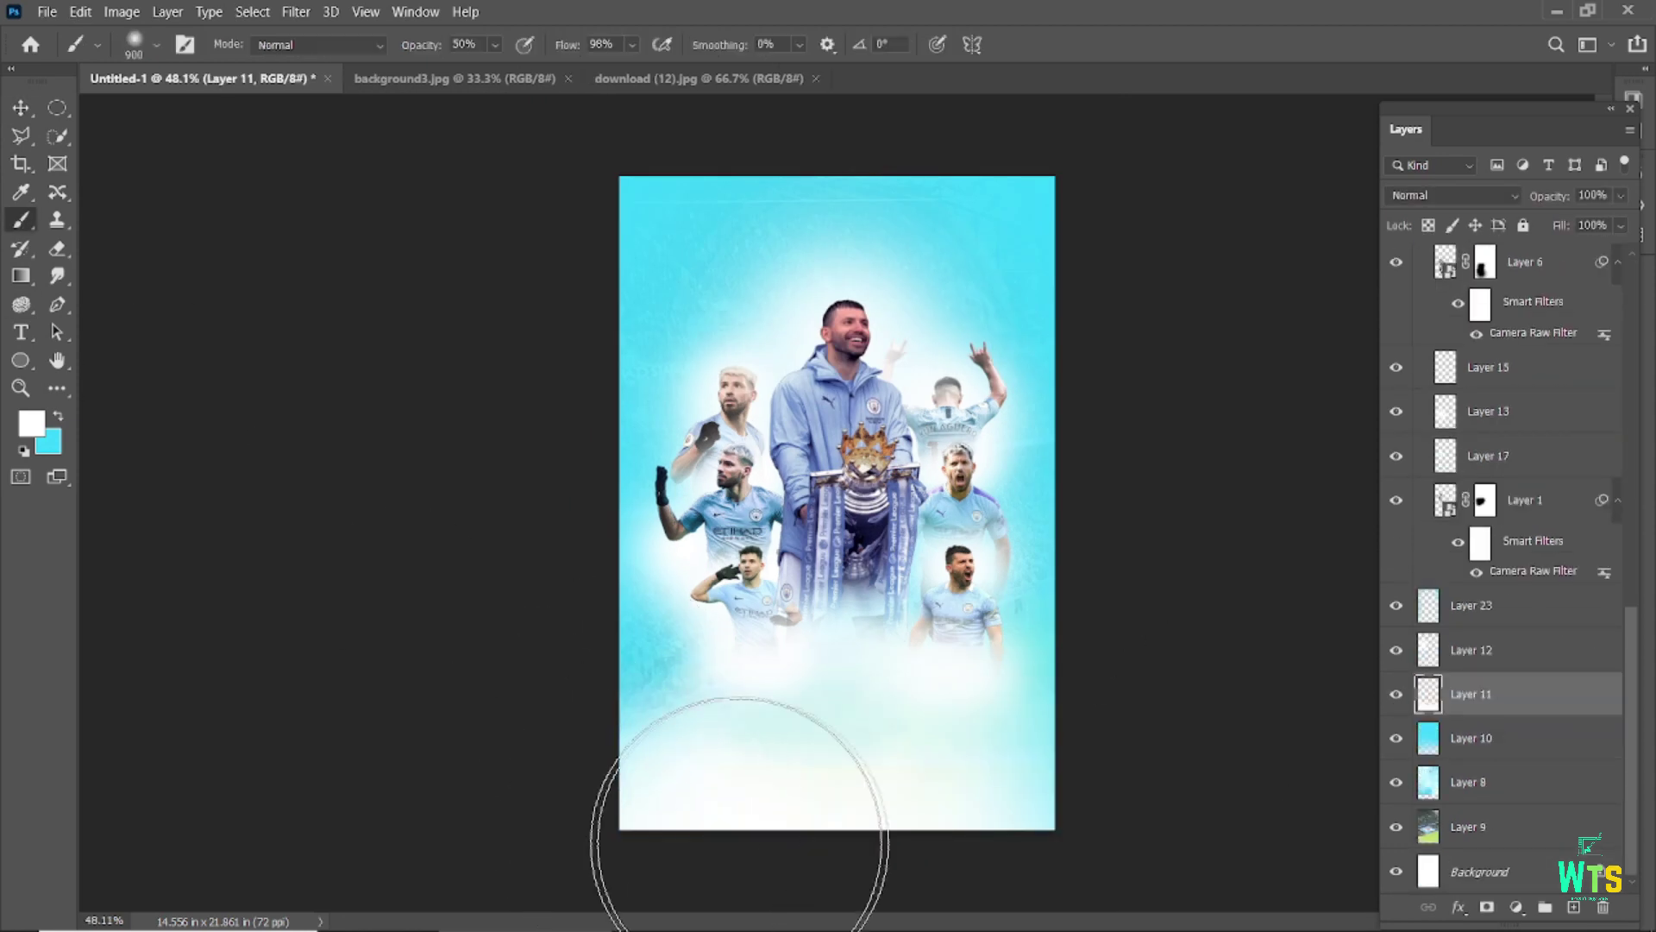
pyautogui.scroll(-1, 925, 721)
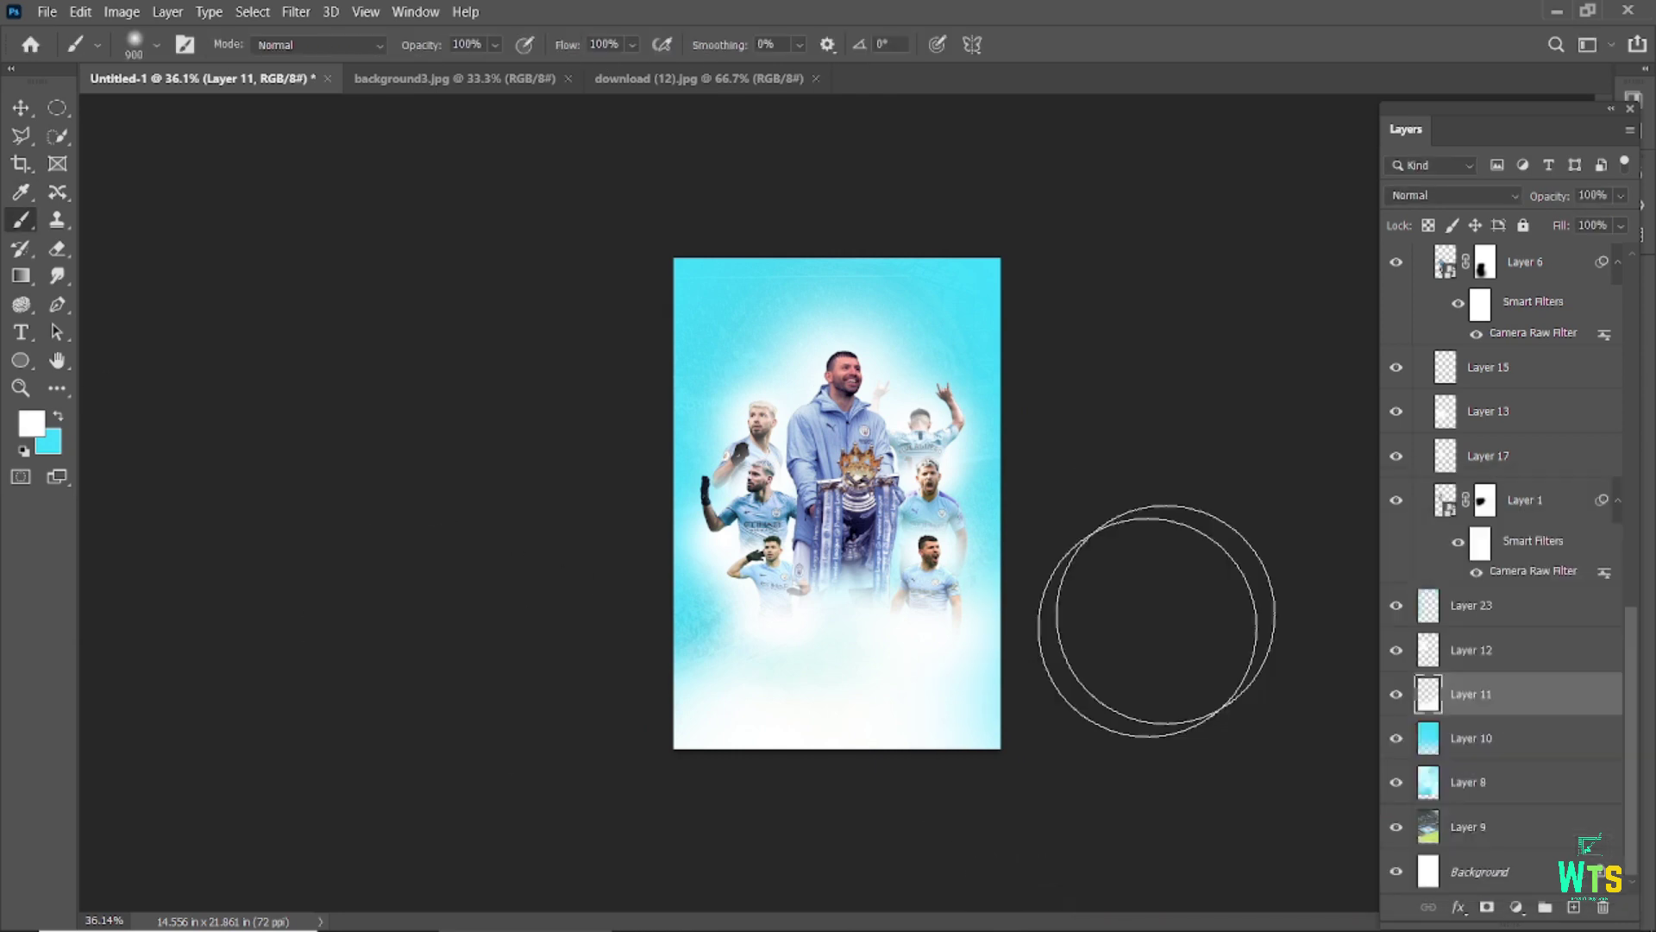
pyautogui.scroll(1, 1110, 655)
pyautogui.scroll(-1, 909, 785)
pyautogui.scroll(1, 968, 776)
pyautogui.press('v')
pyautogui.click(222, 389)
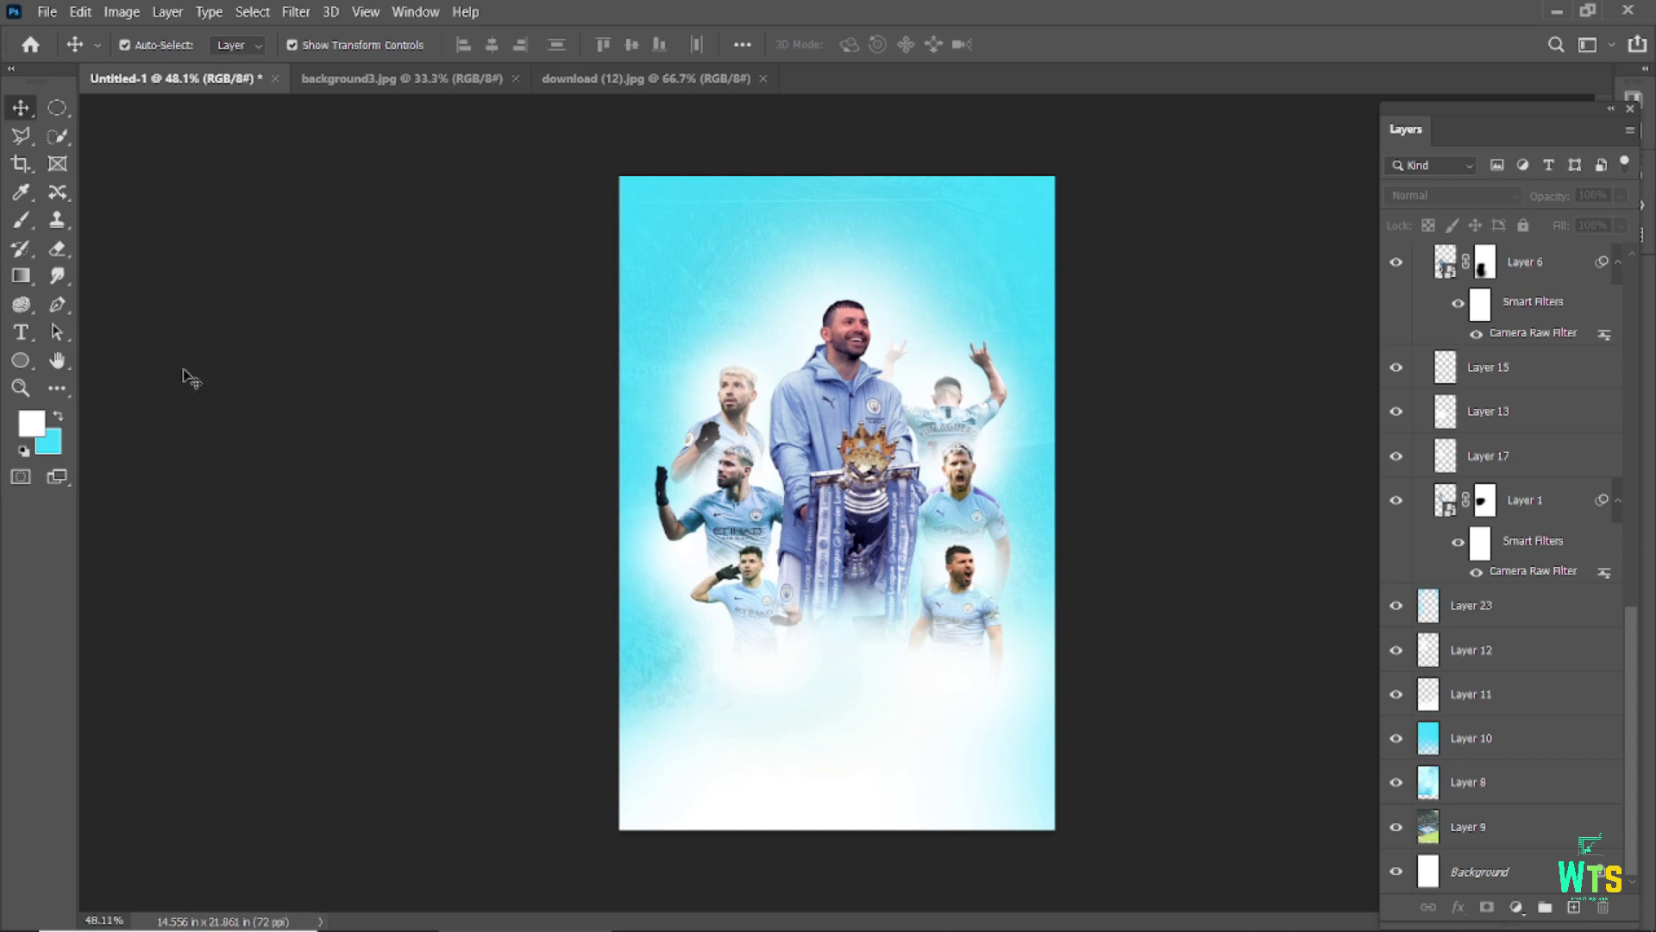
# - Paint a faint trophy-gold tint at the poster's top and bottom on new Layer 24, opacity 28%
pyautogui.click(1575, 907)
pyautogui.click(20, 191)
pyautogui.scroll(3, 877, 417)
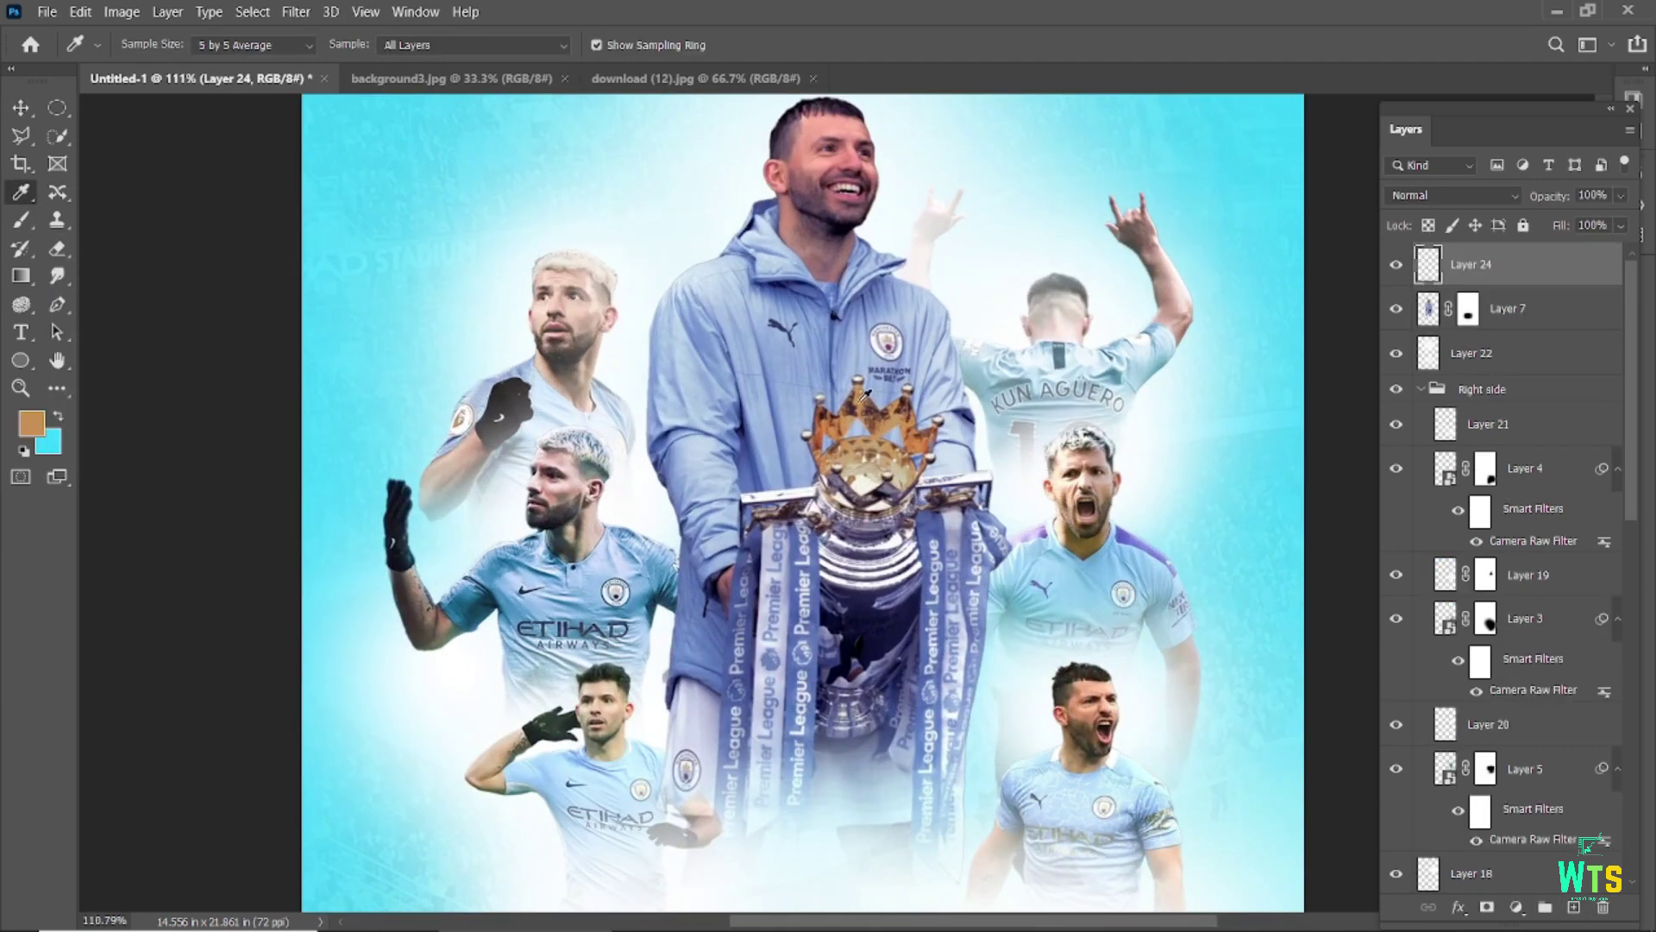
pyautogui.press('b')
pyautogui.scroll(-3, 866, 199)
pyautogui.click(992, 95)
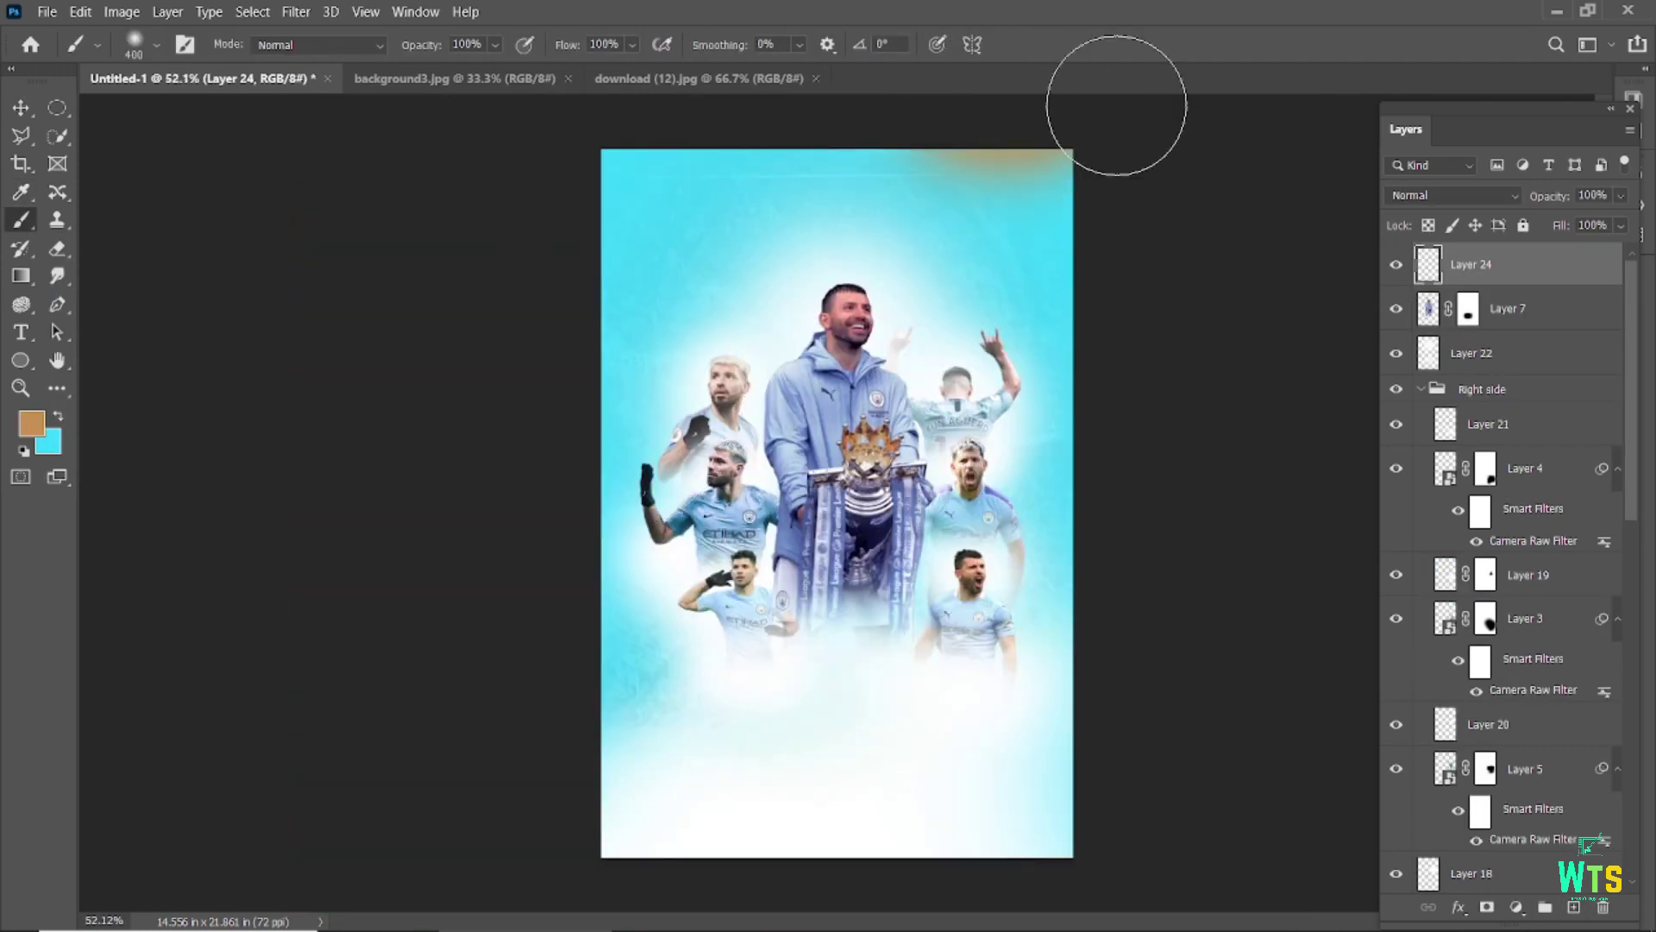
pyautogui.scroll(-1, 1116, 105)
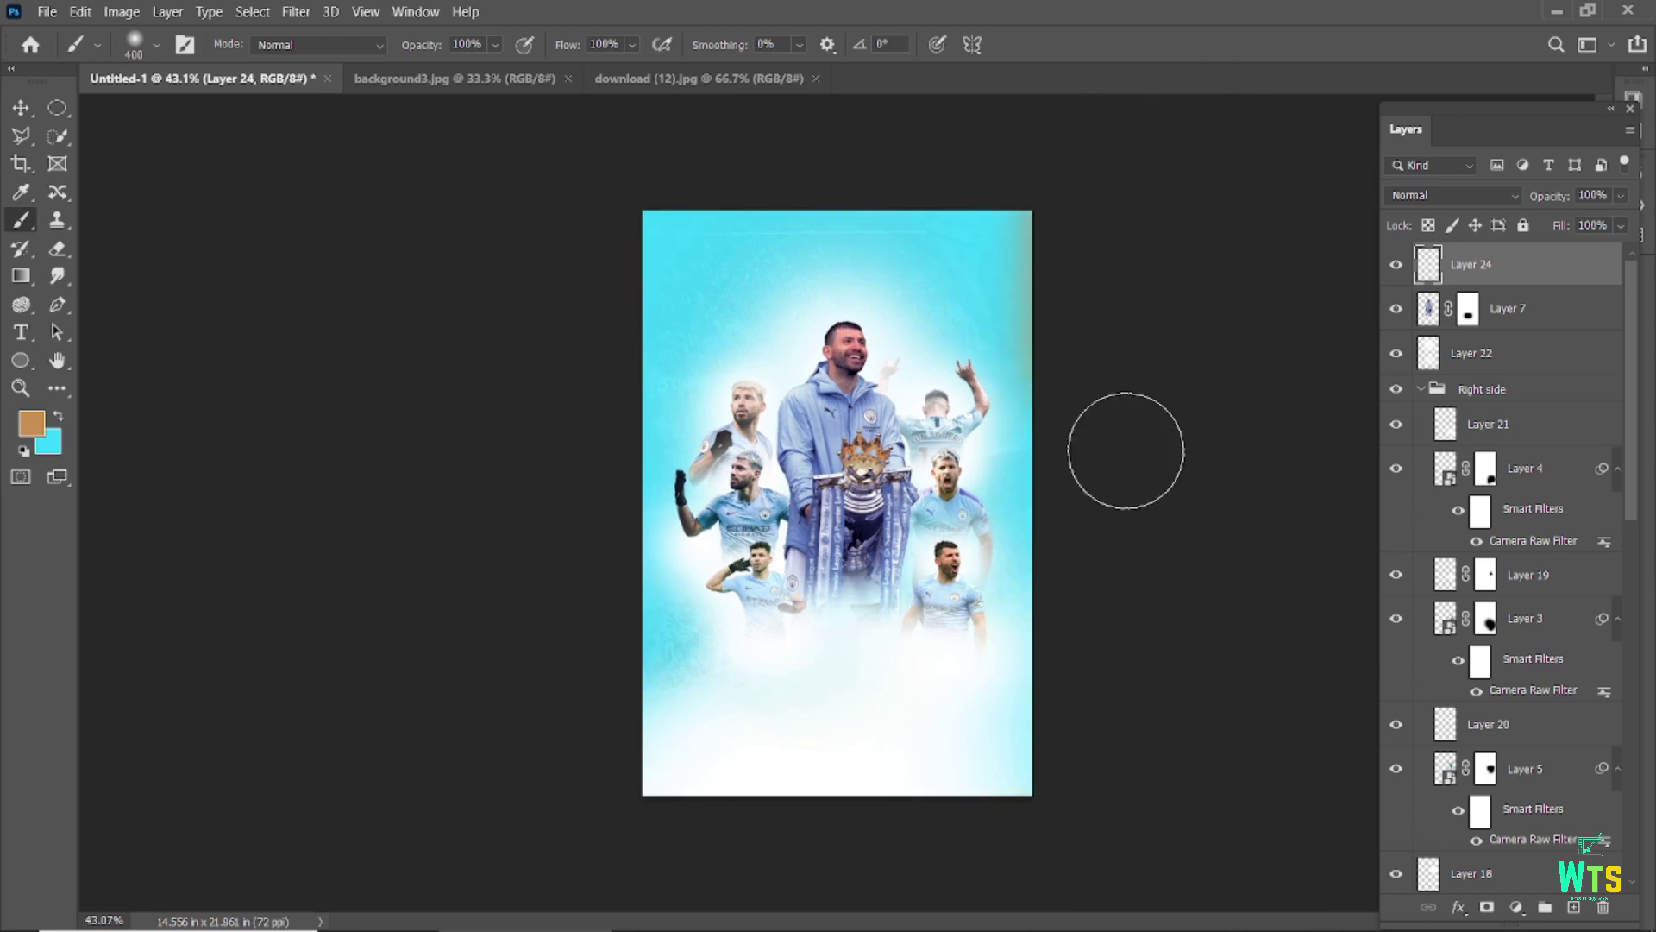
pyautogui.moveTo(629, 844); pyautogui.dragTo(1158, 844)
pyautogui.scroll(2, 1039, 789)
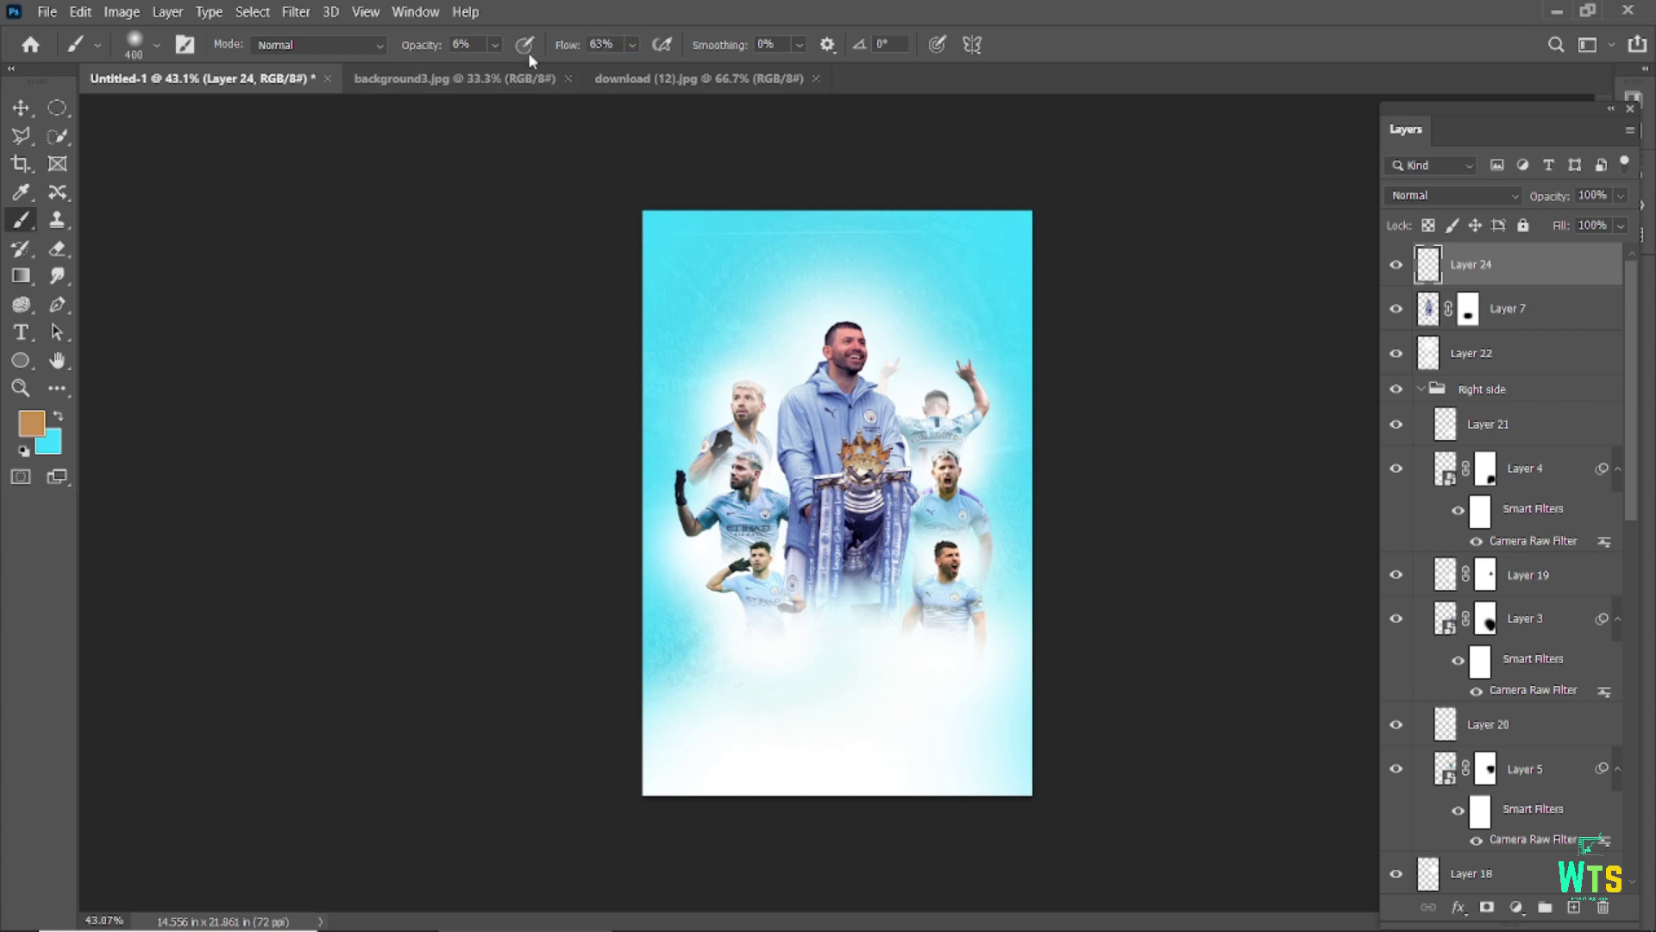
pyautogui.moveTo(426, 47); pyautogui.dragTo(434, 46)
pyautogui.scroll(2, 854, 334)
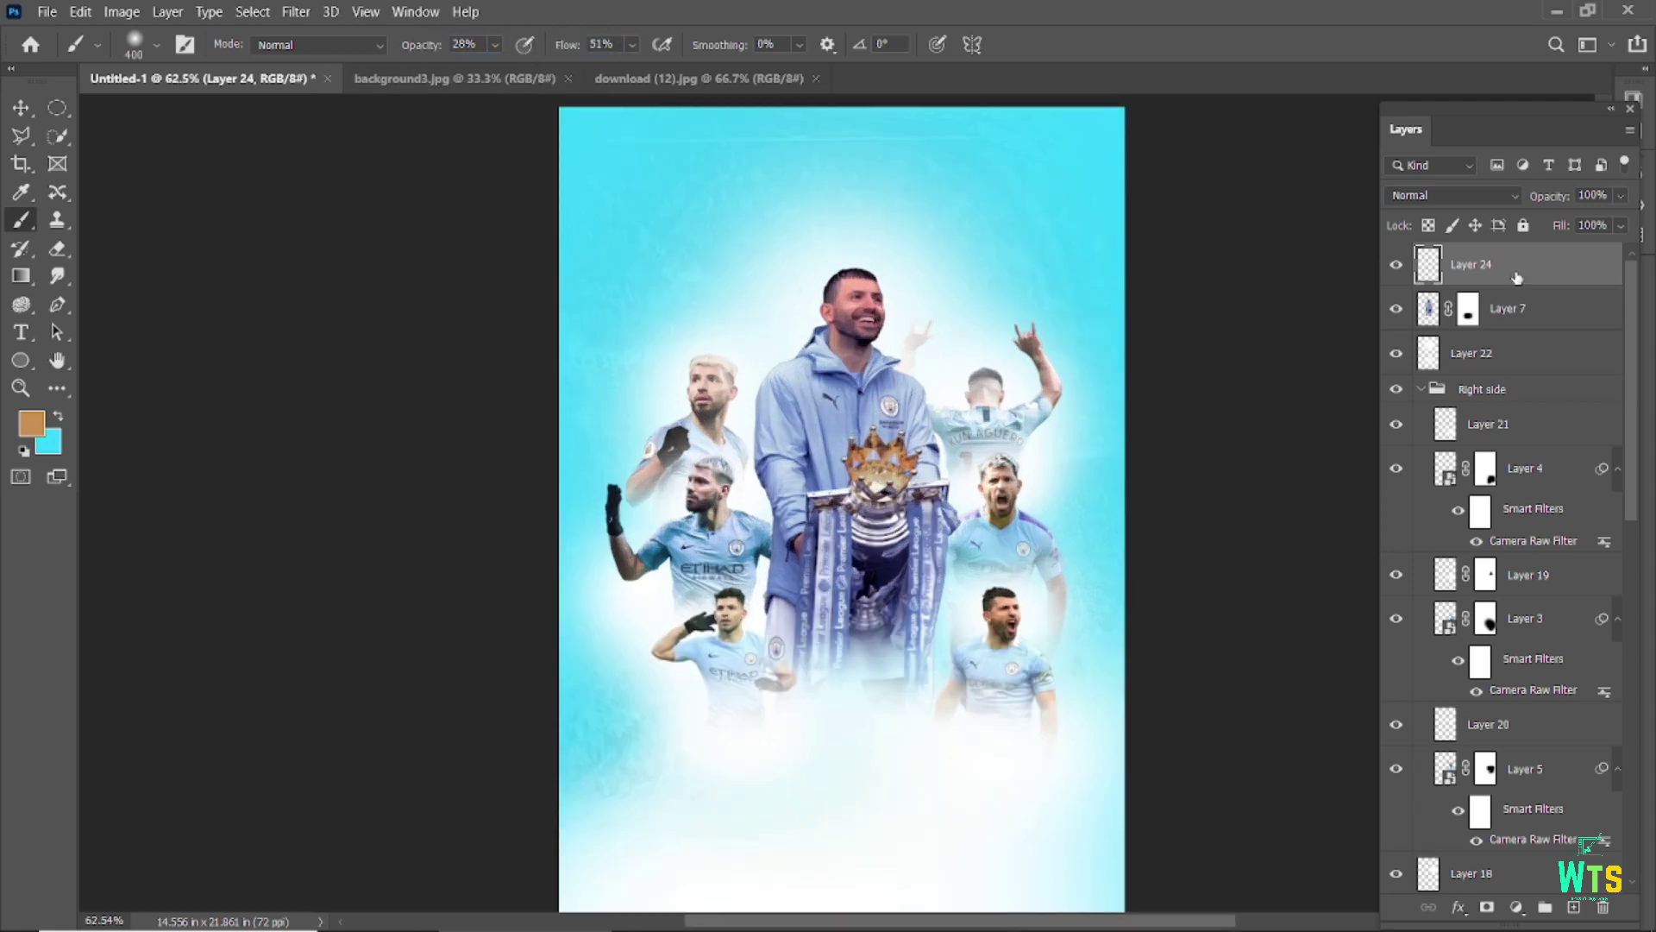
# - Move Layer 24 below Layer 7 and give Layer 22 a mask with black paint
pyautogui.moveTo(1516, 276); pyautogui.dragTo(1517, 333)
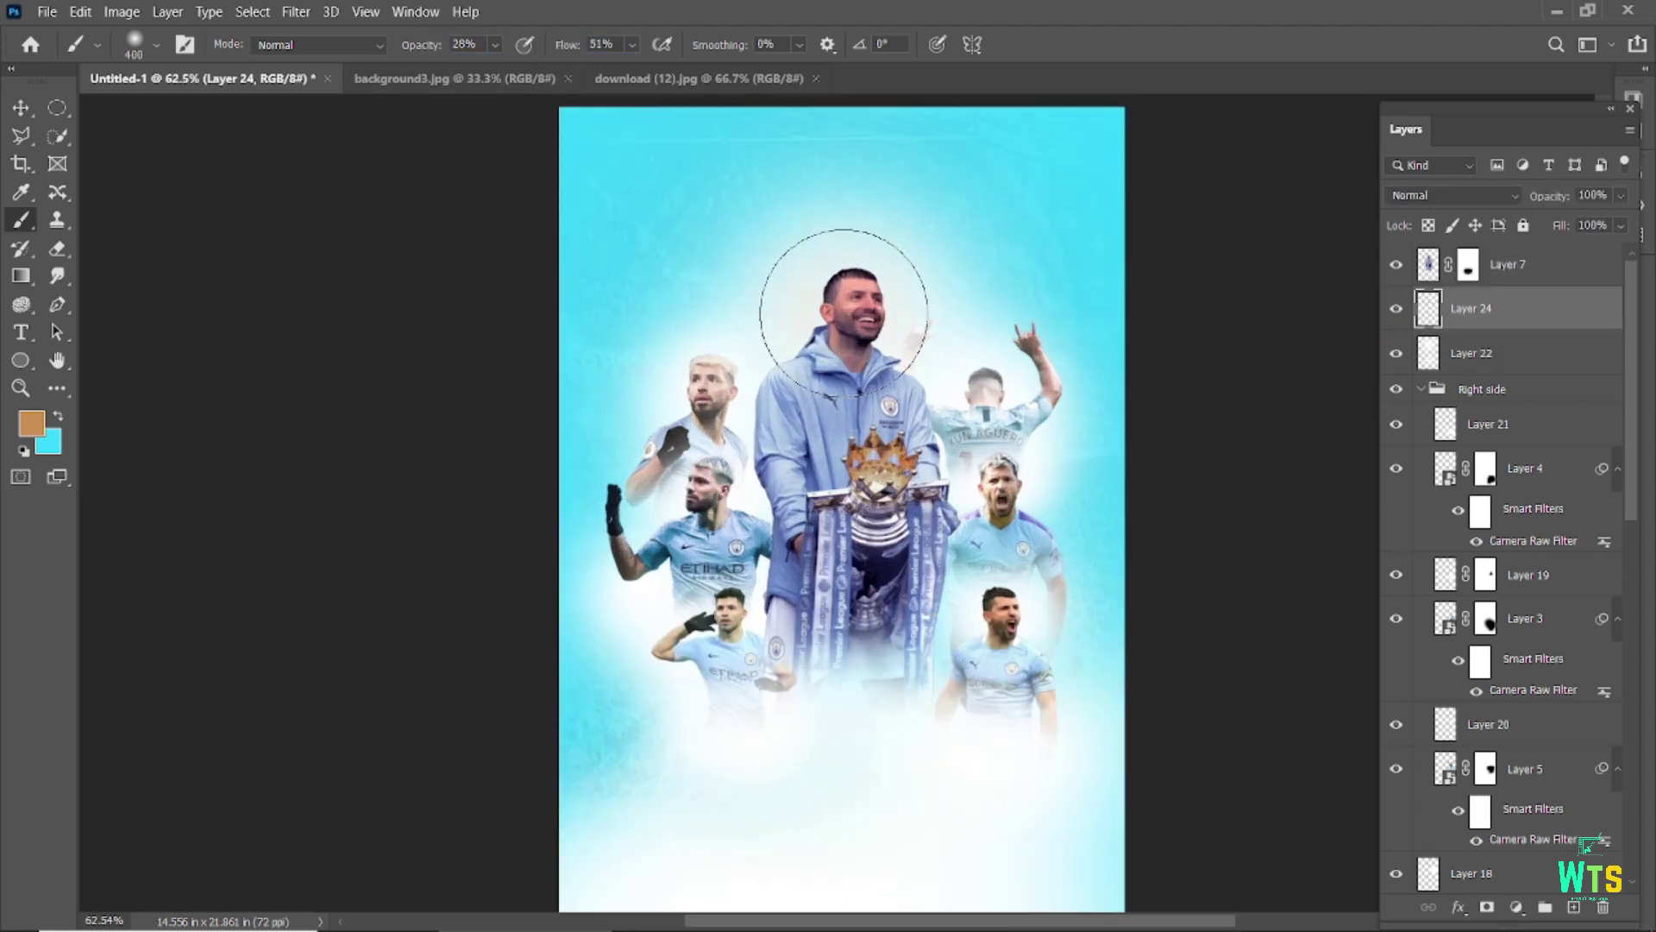
pyautogui.press('v')
pyautogui.click(1471, 353)
pyautogui.click(1397, 354)
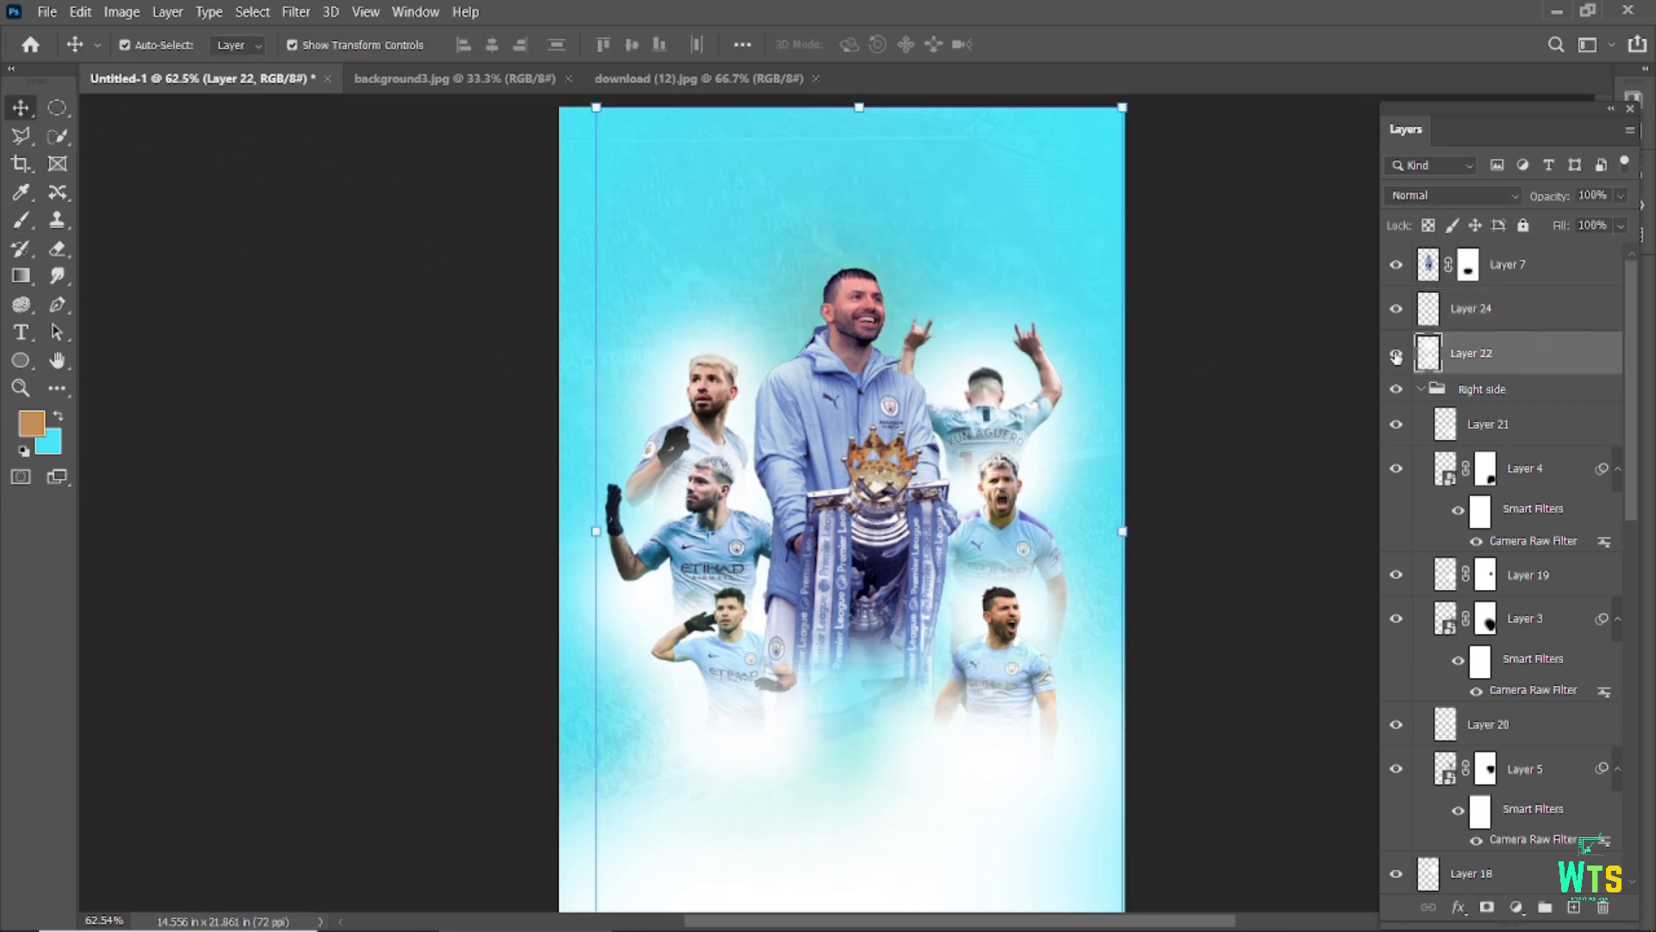
pyautogui.click(1487, 907)
pyautogui.press('b')
pyautogui.press('d')
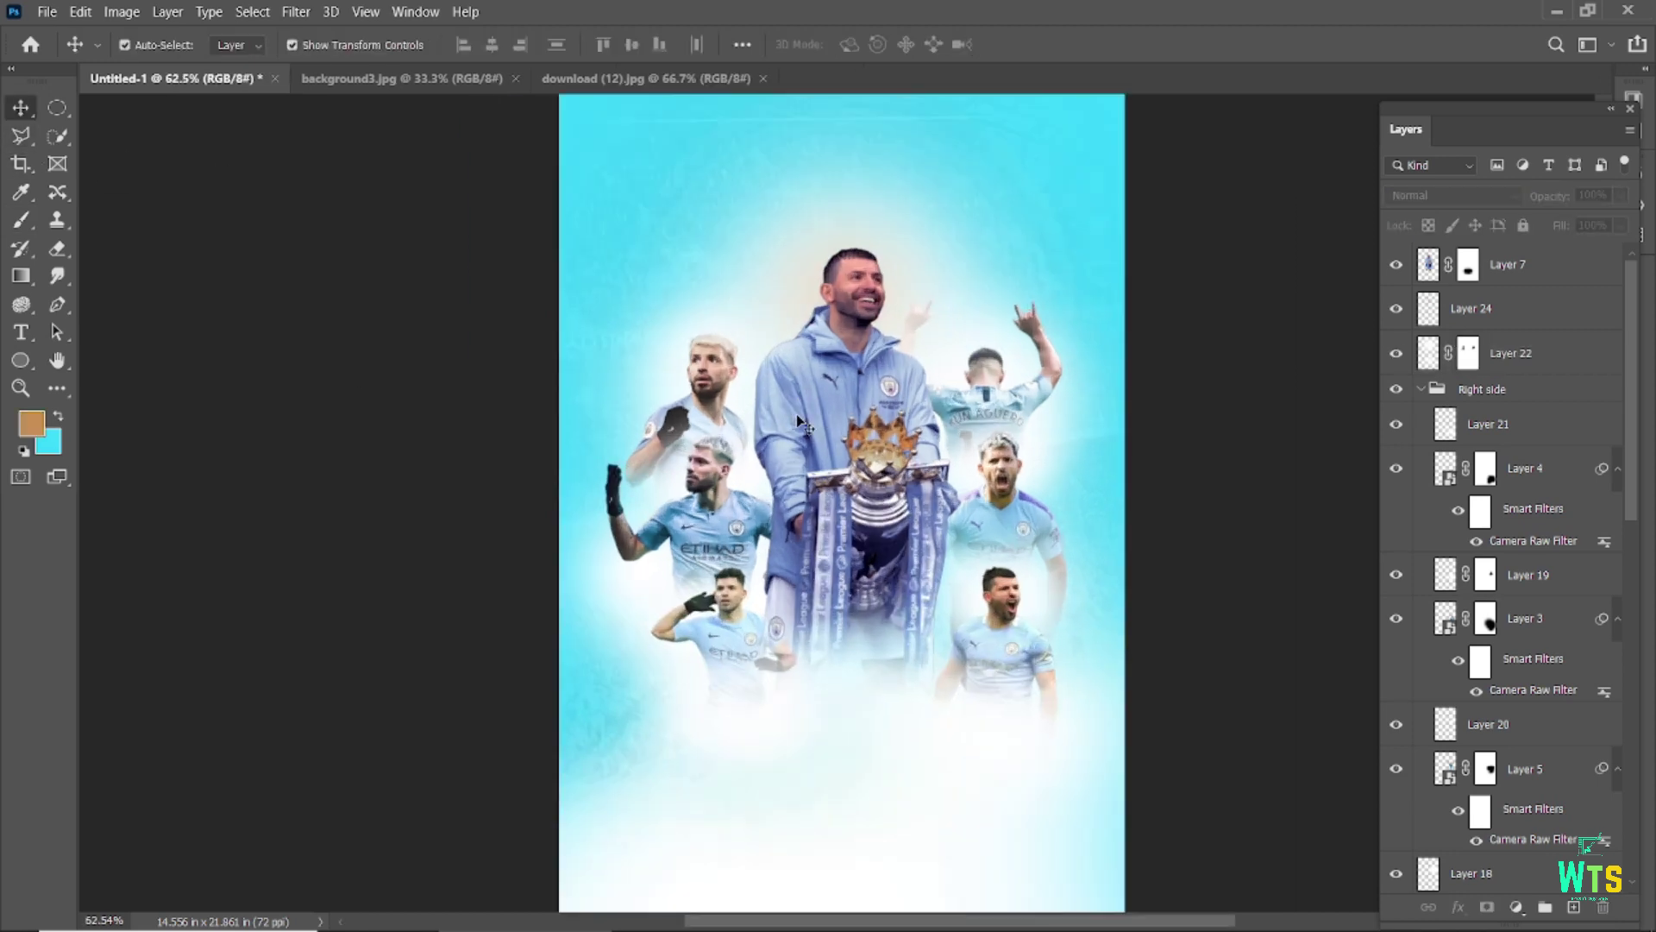
# - Lock Layers 23 and 11 against edits
pyautogui.scroll(-1, 1116, 464)
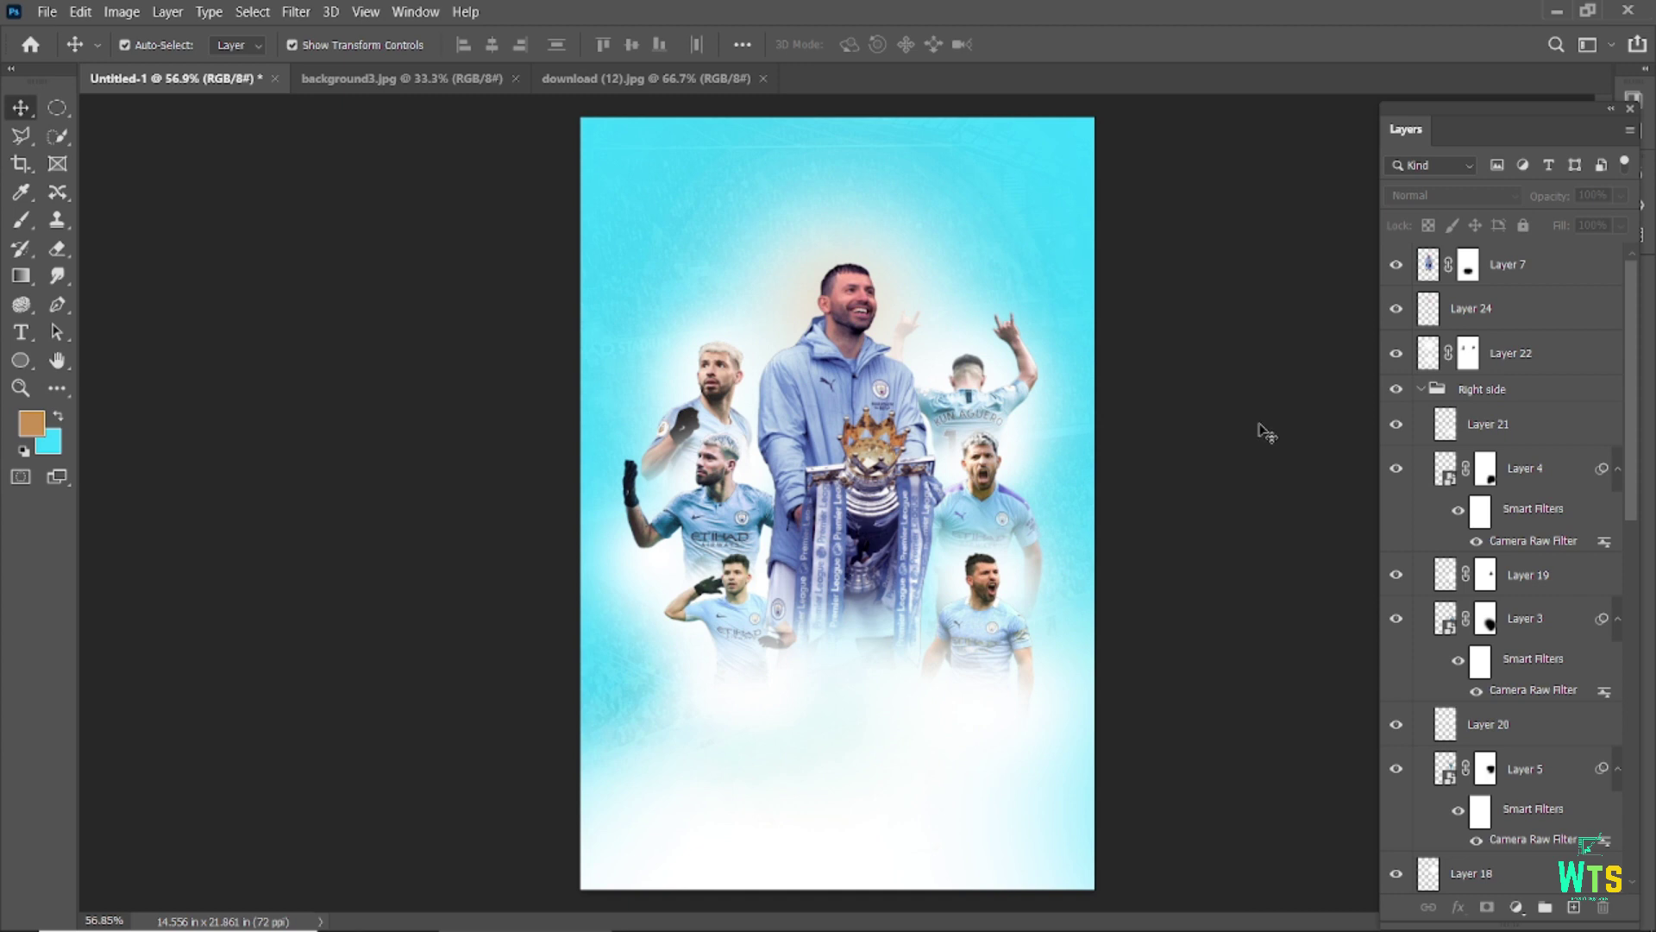
pyautogui.click(1044, 156)
pyautogui.click(1523, 225)
pyautogui.click(1032, 147)
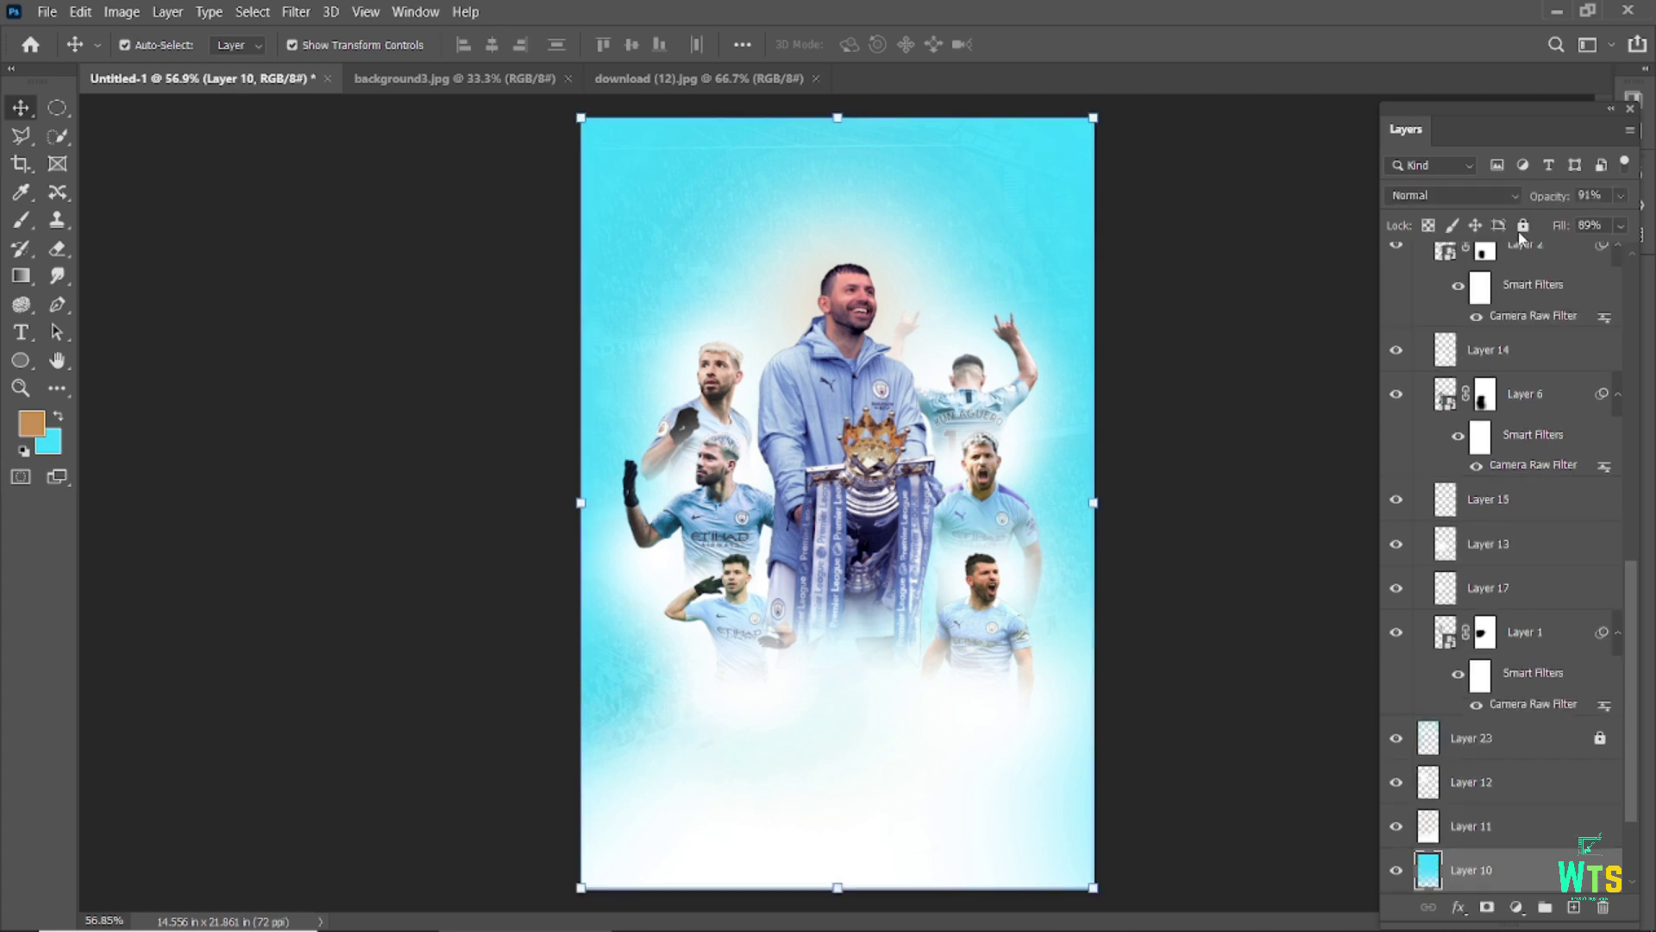
pyautogui.click(861, 829)
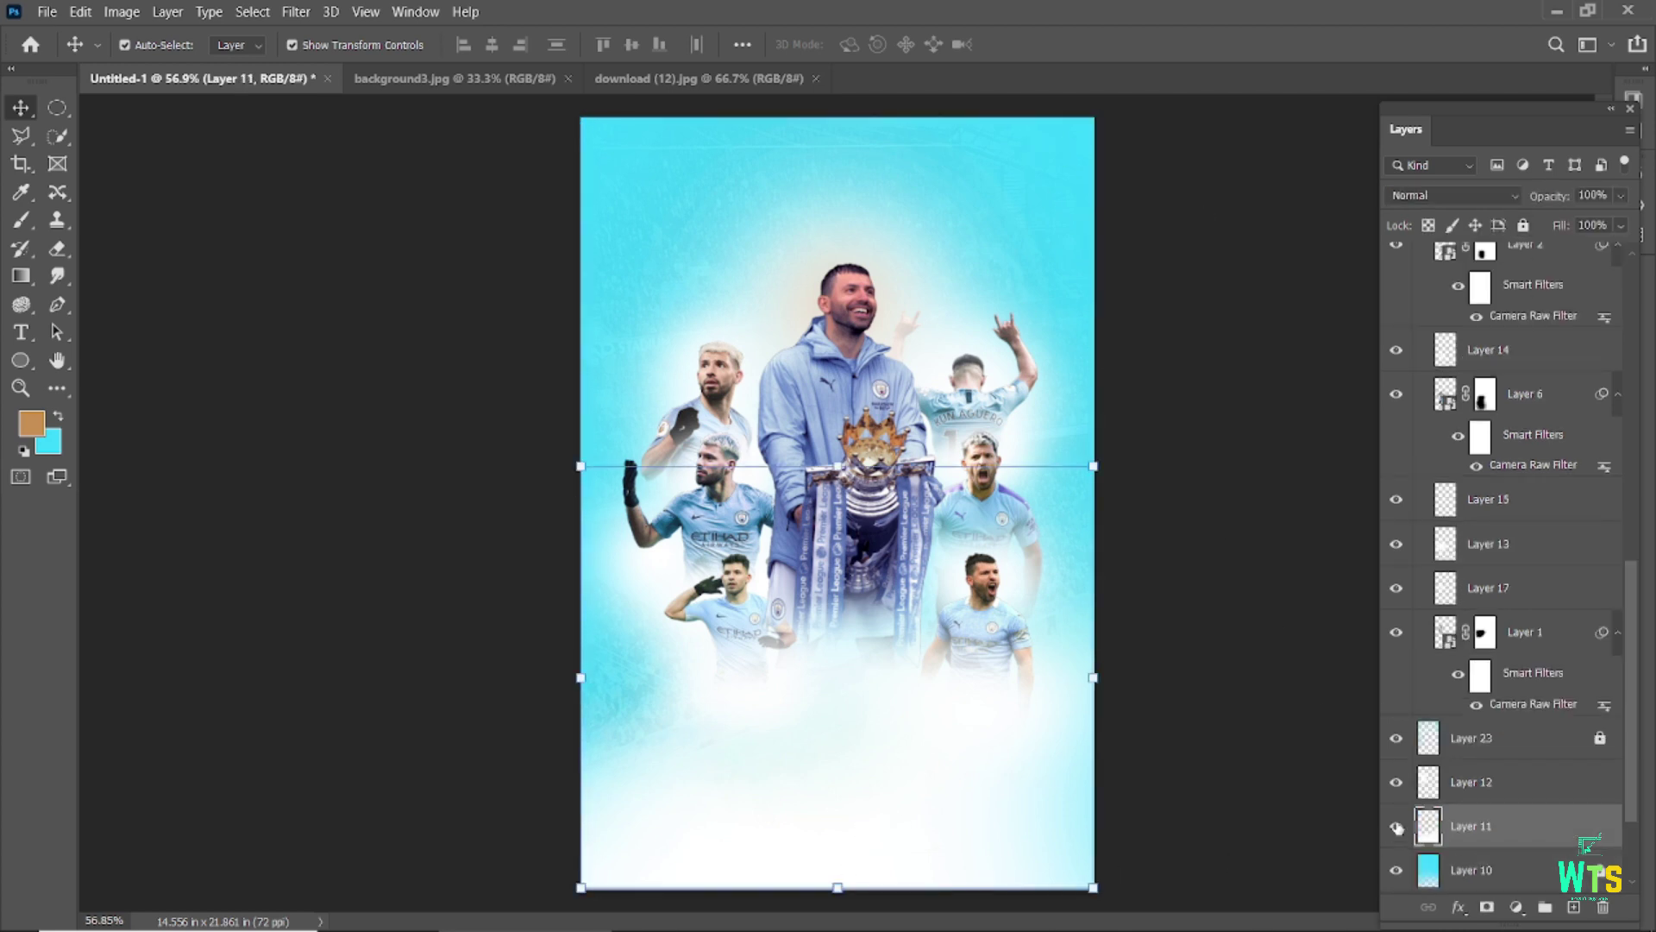
pyautogui.click(1524, 225)
# - Move the whole player-and-trophy cluster about 1.4 inches lower
pyautogui.moveTo(477, 206); pyautogui.dragTo(1171, 760)
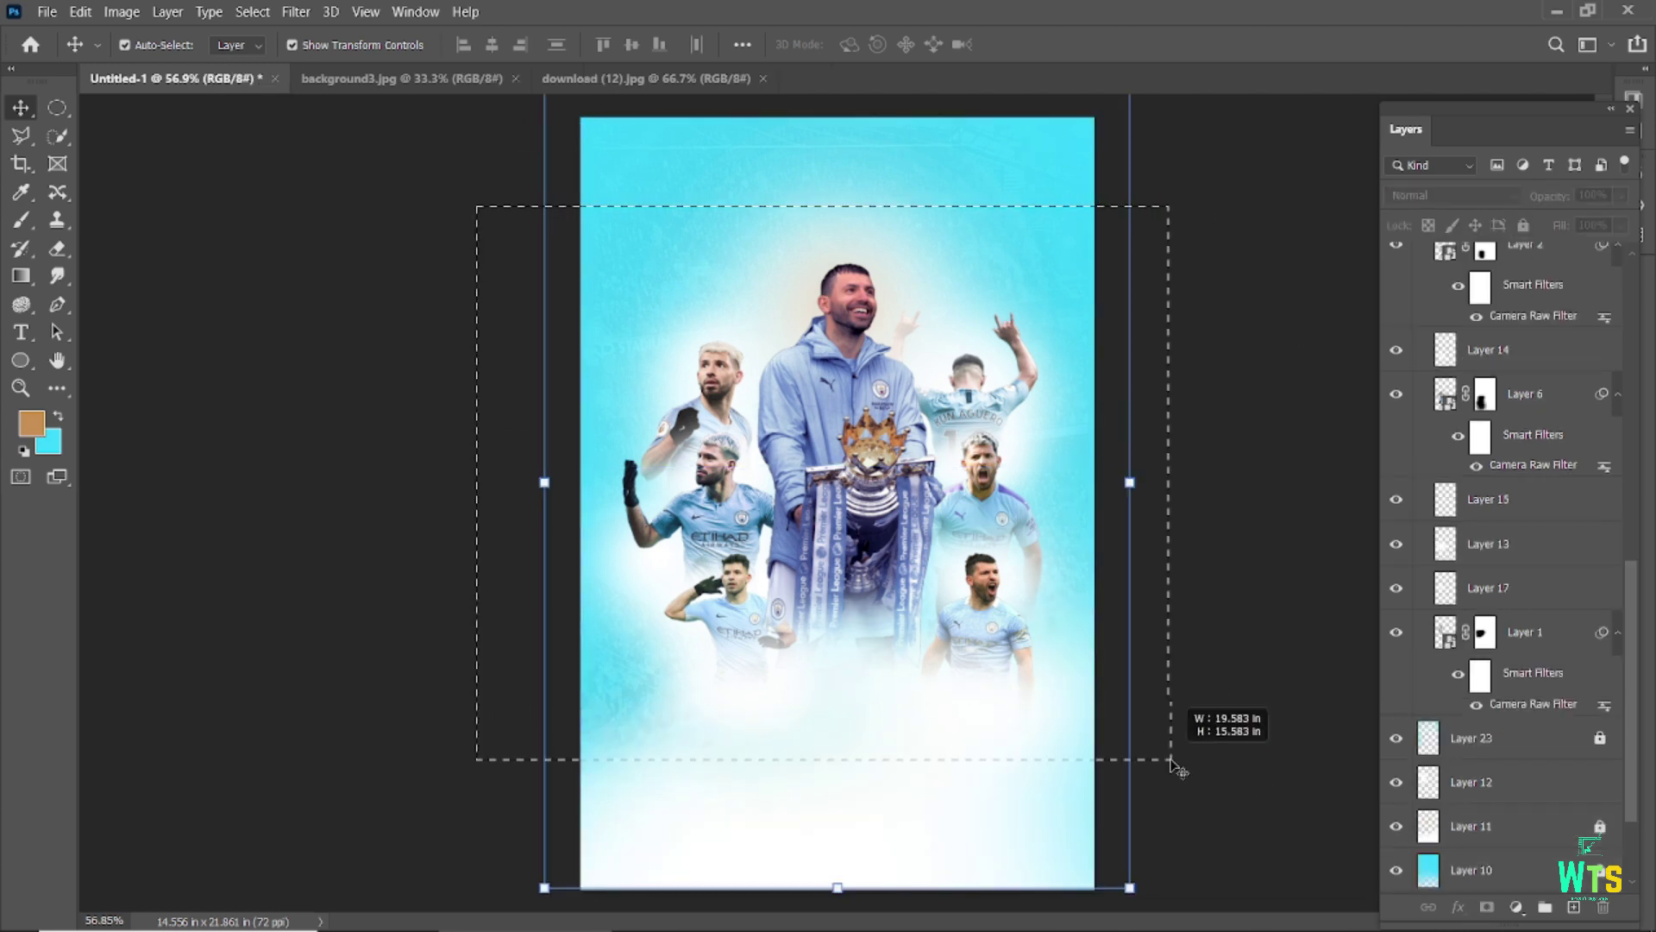
pyautogui.scroll(-2, 850, 475)
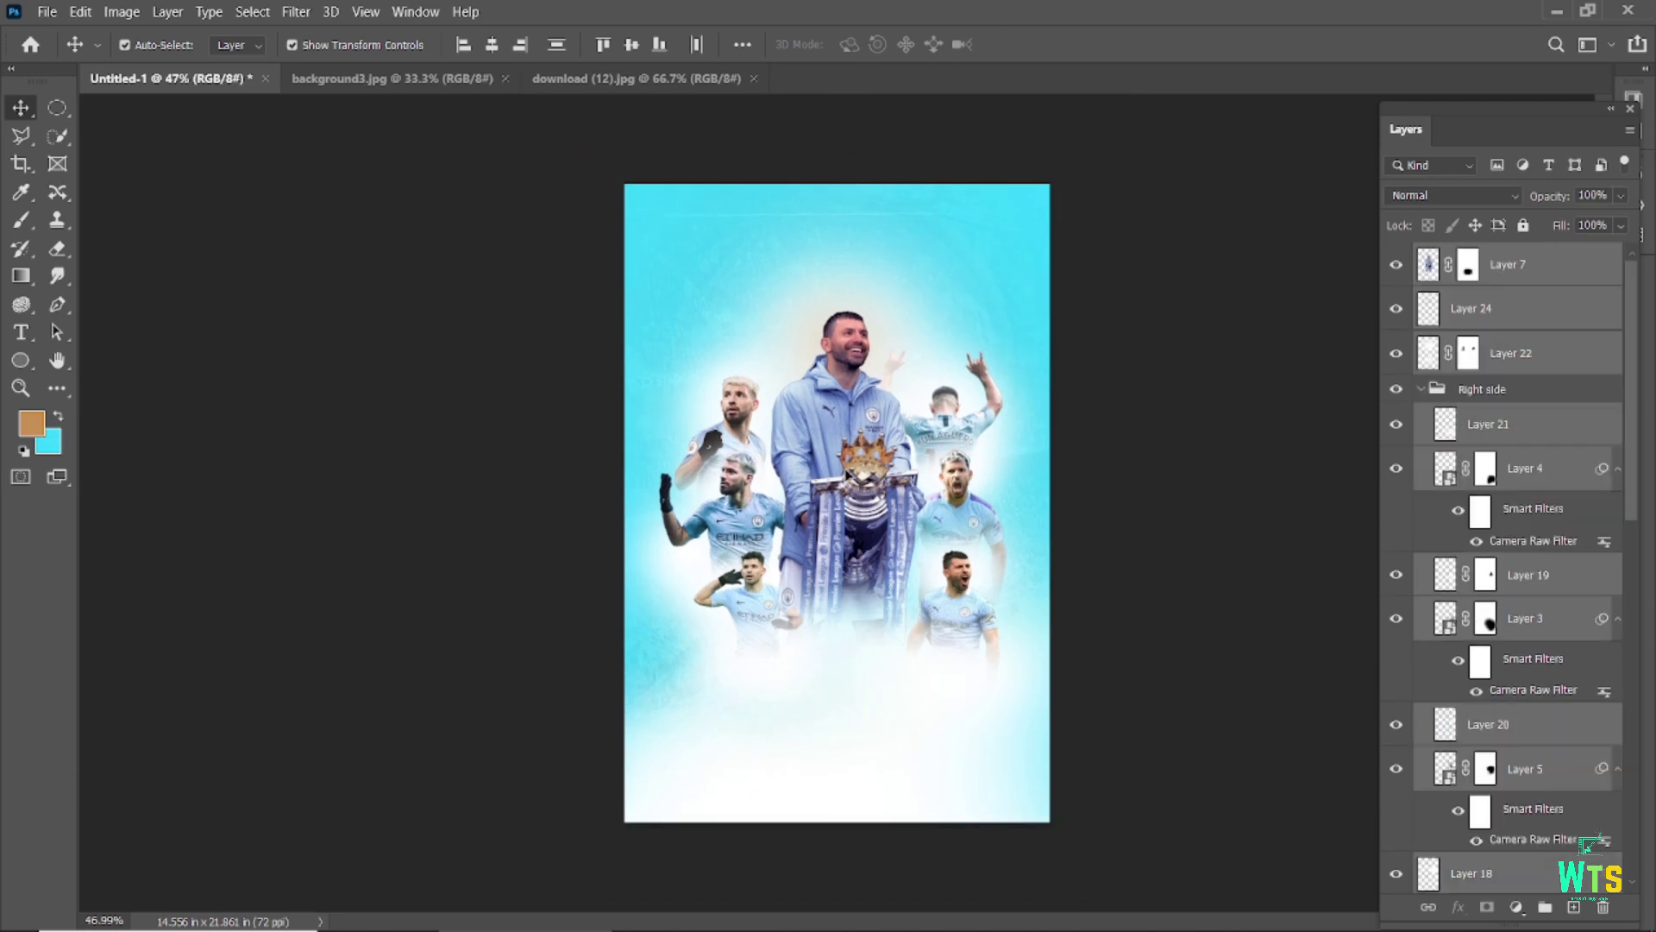
pyautogui.moveTo(848, 474); pyautogui.dragTo(841, 516)
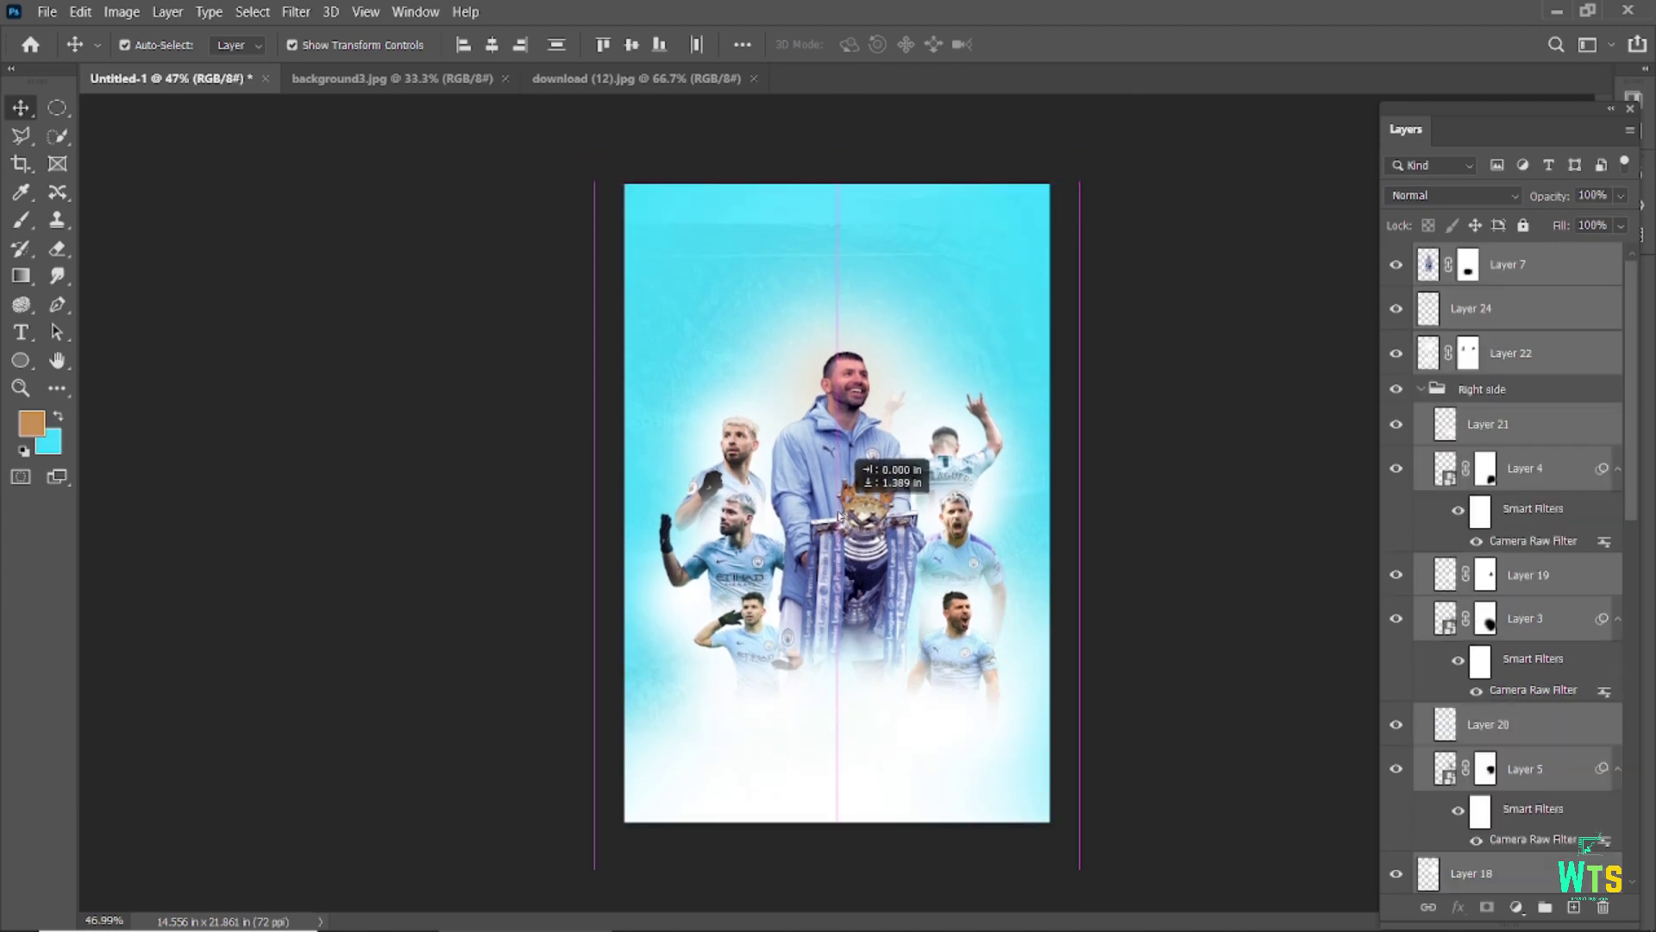
pyautogui.click(1207, 447)
pyautogui.scroll(-5, 1482, 647)
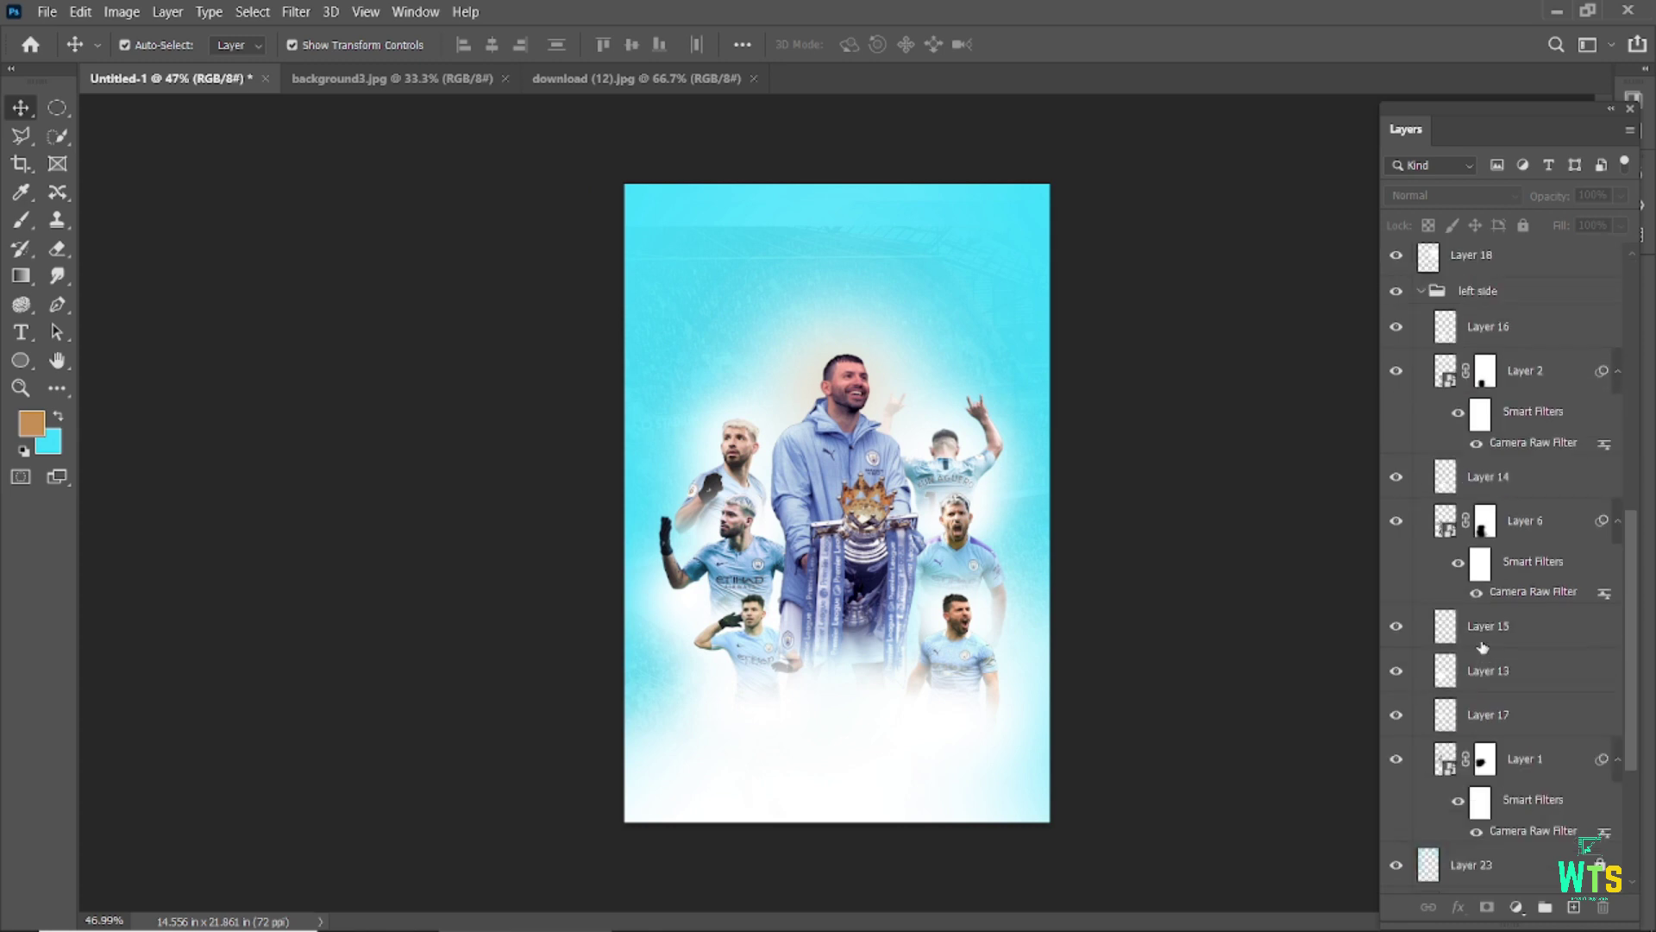
pyautogui.scroll(-5, 1483, 647)
# - Raise the Layer 8 backdrop slightly with Free Transform
pyautogui.click(1484, 826)
pyautogui.keyDown('shift'); pyautogui.click(1484, 782); pyautogui.keyUp('shift')
pyautogui.hotkey('ctrl', 't')
pyautogui.moveTo(926, 281); pyautogui.dragTo(929, 231)
pyautogui.click(1068, 49)
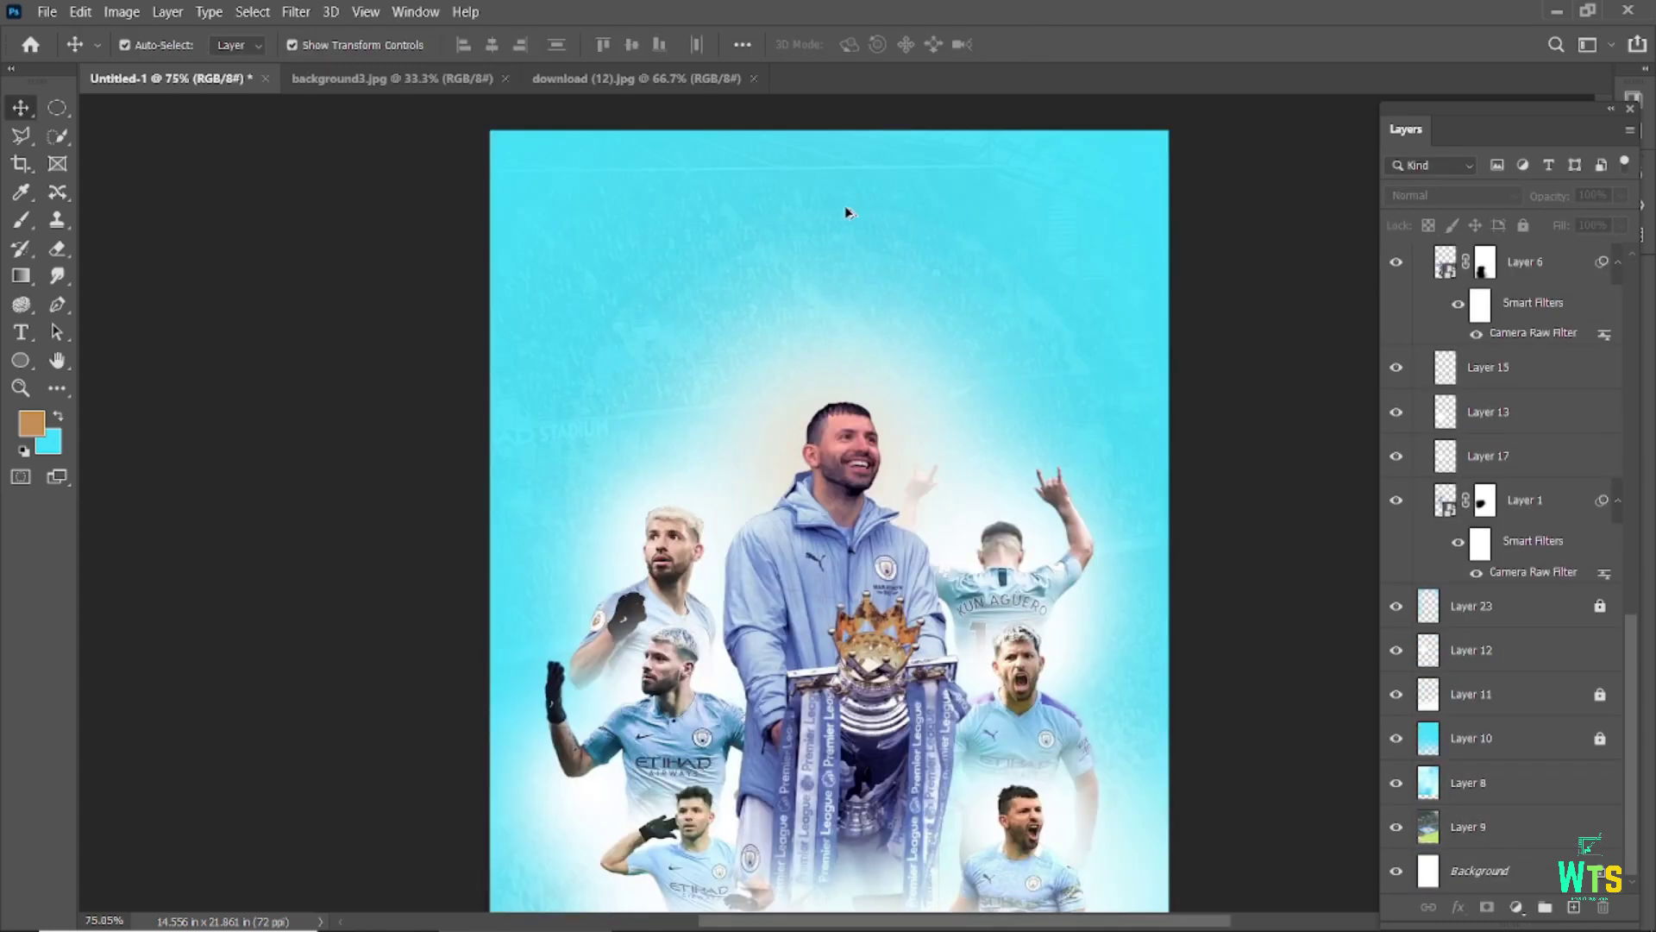
# - Shrink the crest (Layer 25) and move it below Layer 24 in the layer stack
pyautogui.moveTo(590, 158); pyautogui.dragTo(759, 298)
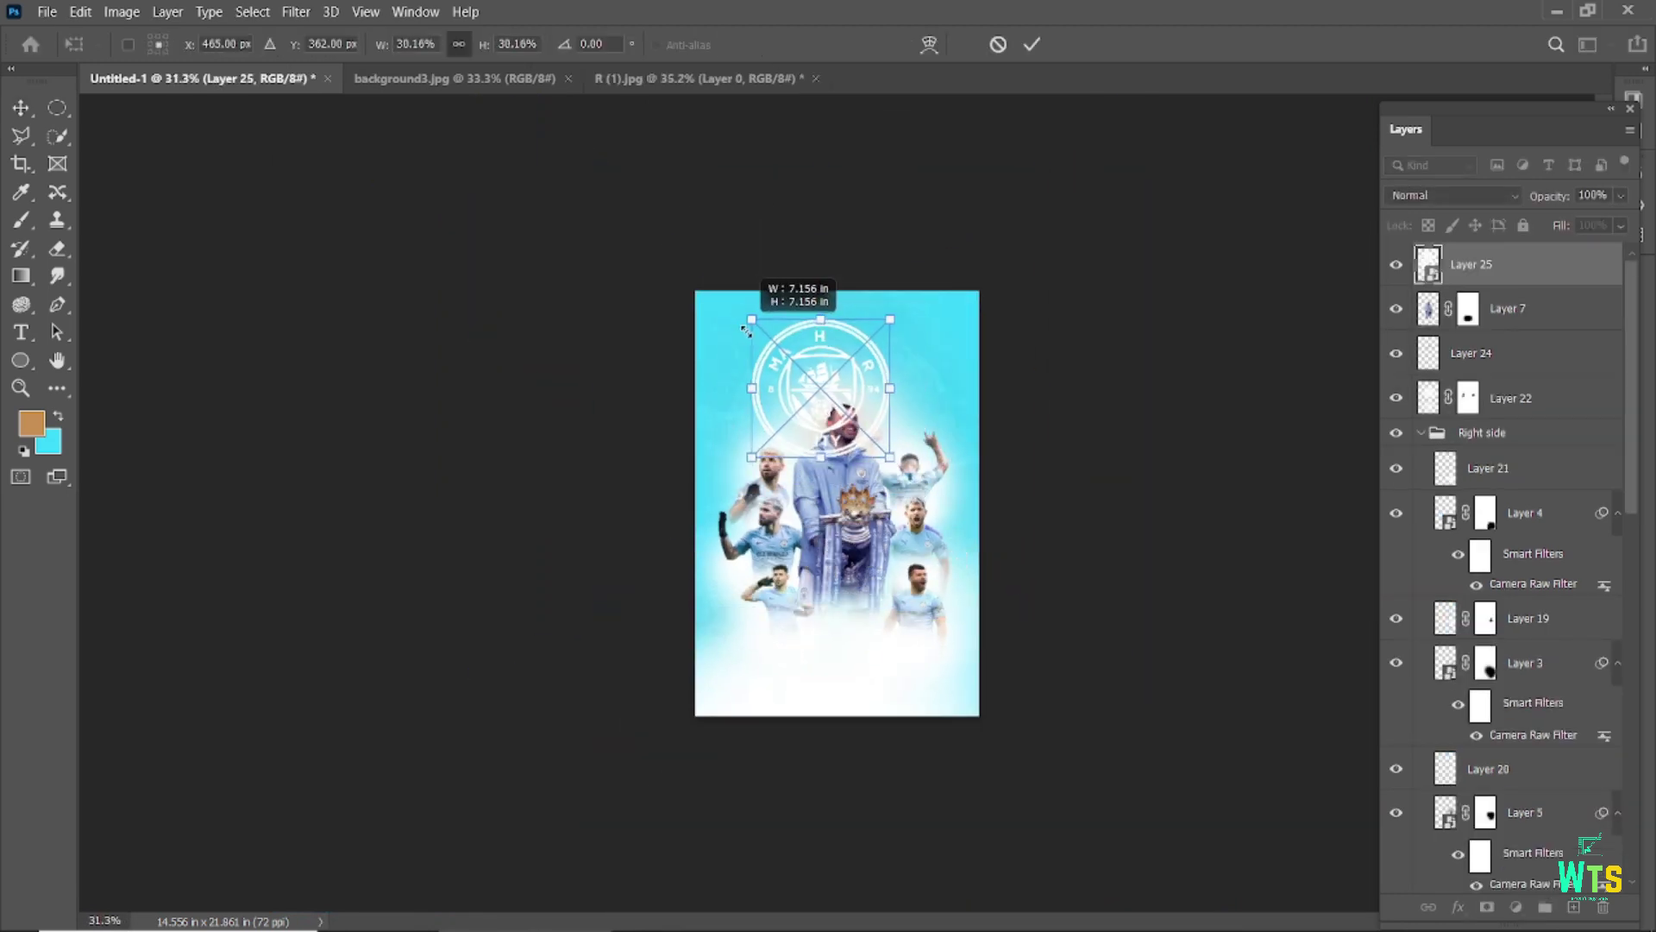
pyautogui.press('Return')
pyautogui.hotkey('ctrl', '0')
pyautogui.moveTo(1488, 270); pyautogui.dragTo(1483, 377)
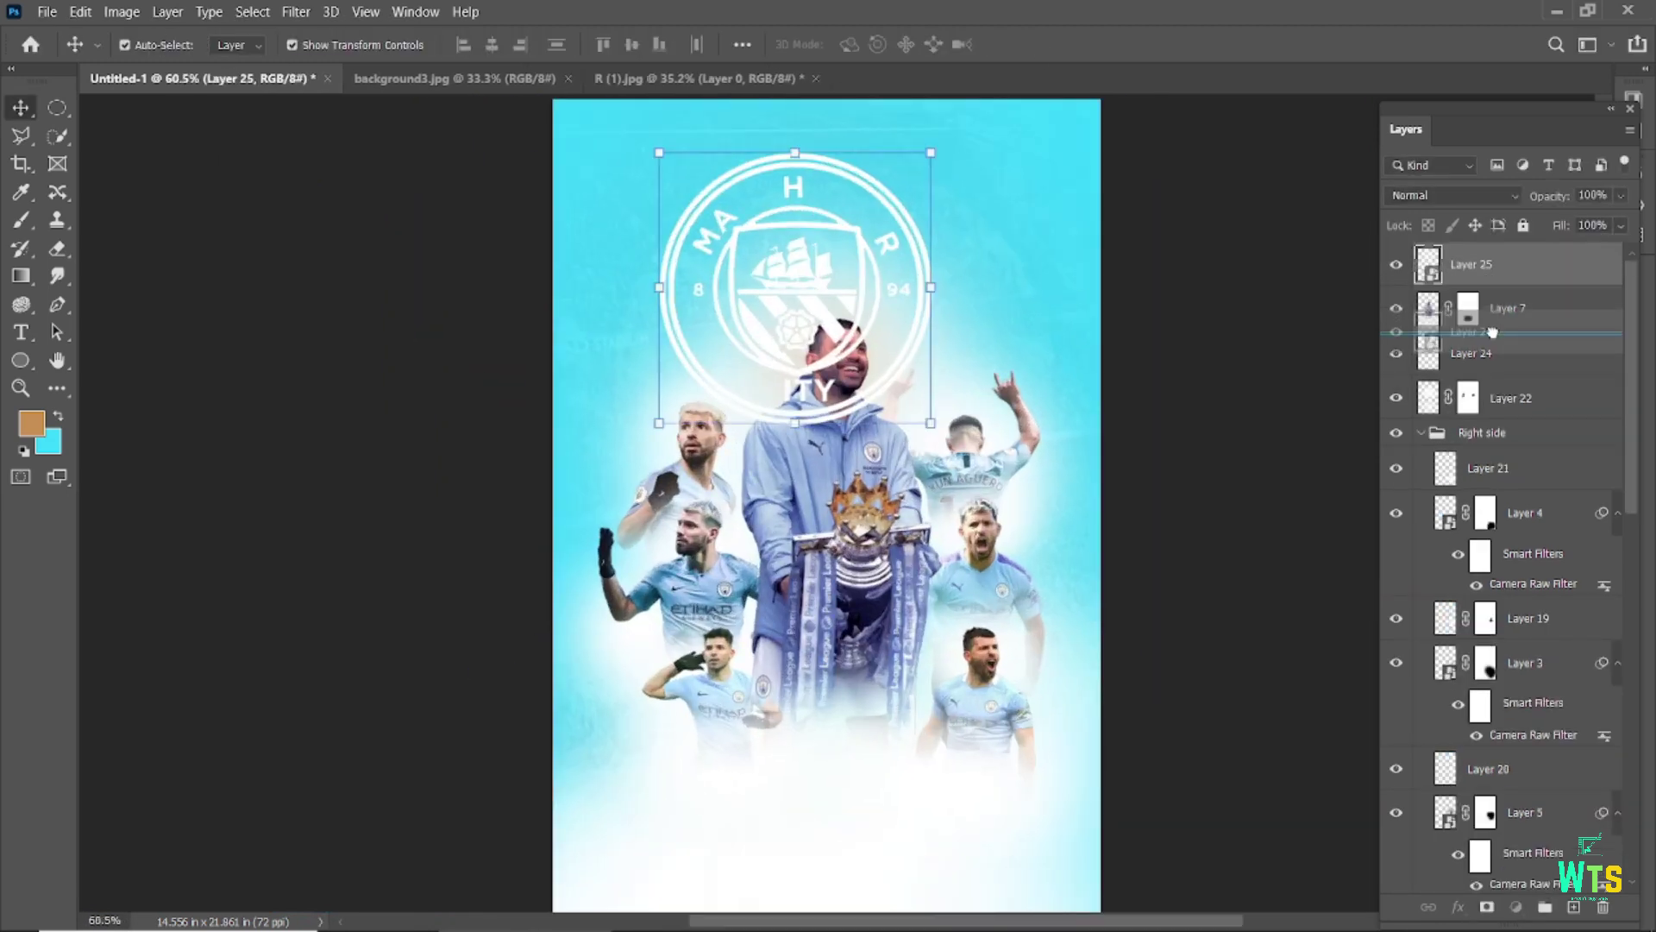
pyautogui.hotkey('ctrl', 't')
pyautogui.scroll(-5, 1513, 582)
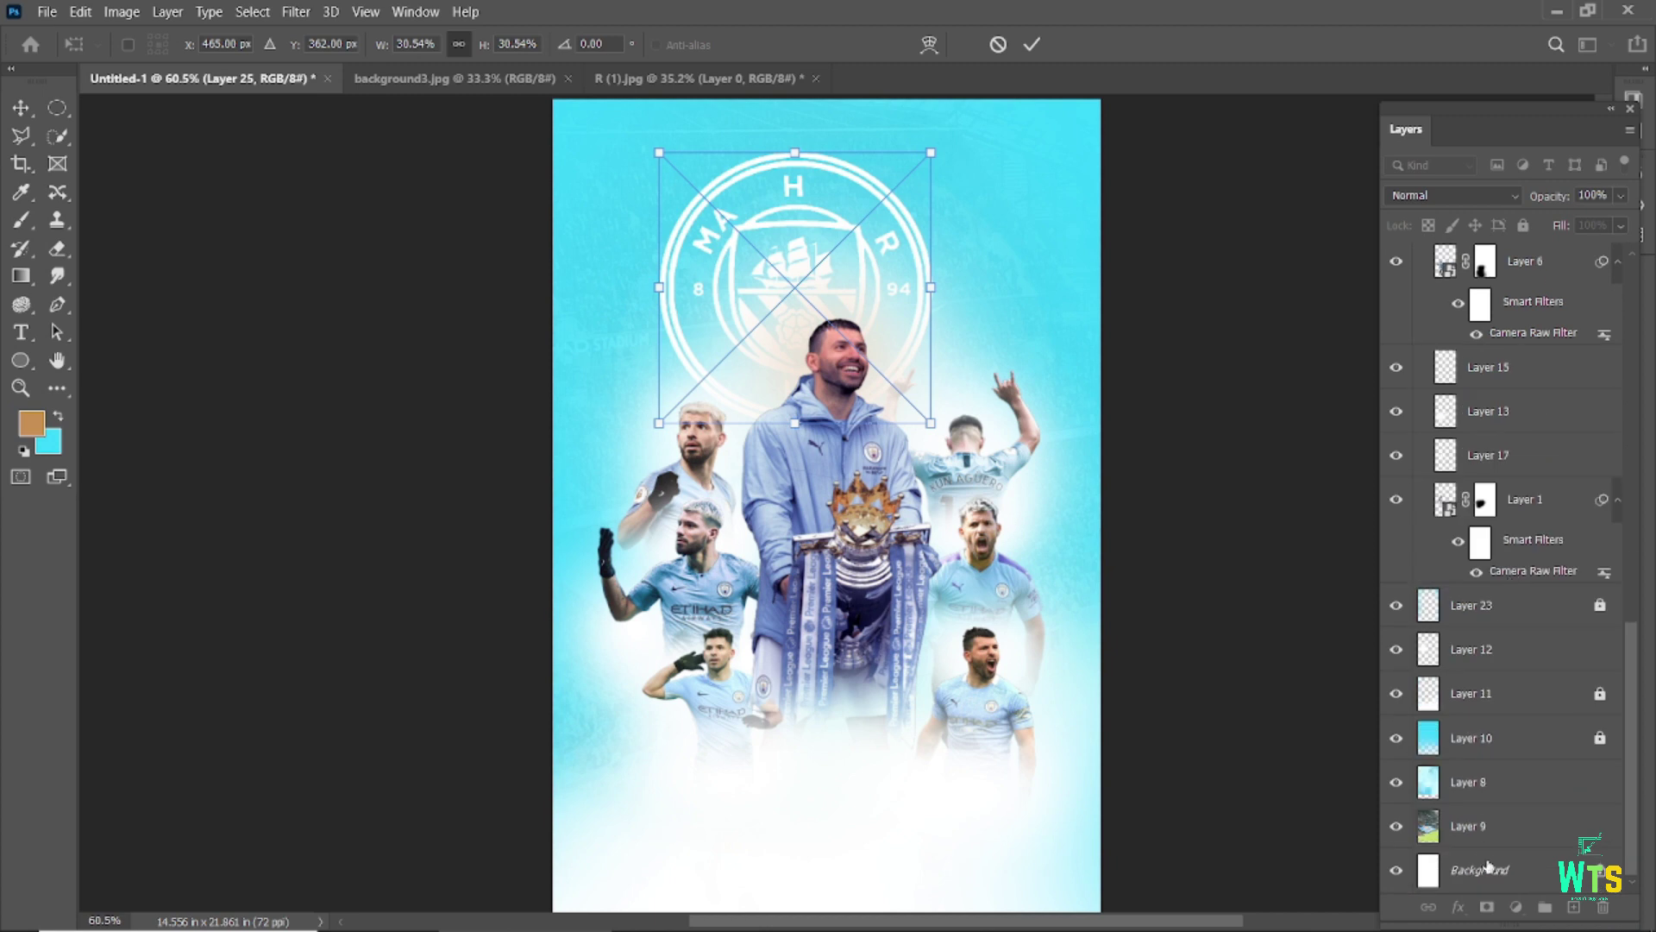
pyautogui.press('Return')
# - Collapse the Right and left side groups and nudge the crest down behind the central player
pyautogui.scroll(-5, 1418, 637)
pyautogui.scroll(10, 1418, 637)
pyautogui.click(1421, 432)
pyautogui.click(1421, 504)
pyautogui.click(1456, 398)
pyautogui.hotkey('ctrl', '-')
pyautogui.hotkey('alt', 'space')
pyautogui.press('Escape')
pyautogui.hotkey('shift', 'Down')
pyautogui.hotkey('shift', 'Down')
pyautogui.hotkey('shift', 'Down')
pyautogui.hotkey('shift', 'Down')
pyautogui.hotkey('shift', 'Down')
pyautogui.hotkey('shift', 'Down')
pyautogui.click(1255, 373)
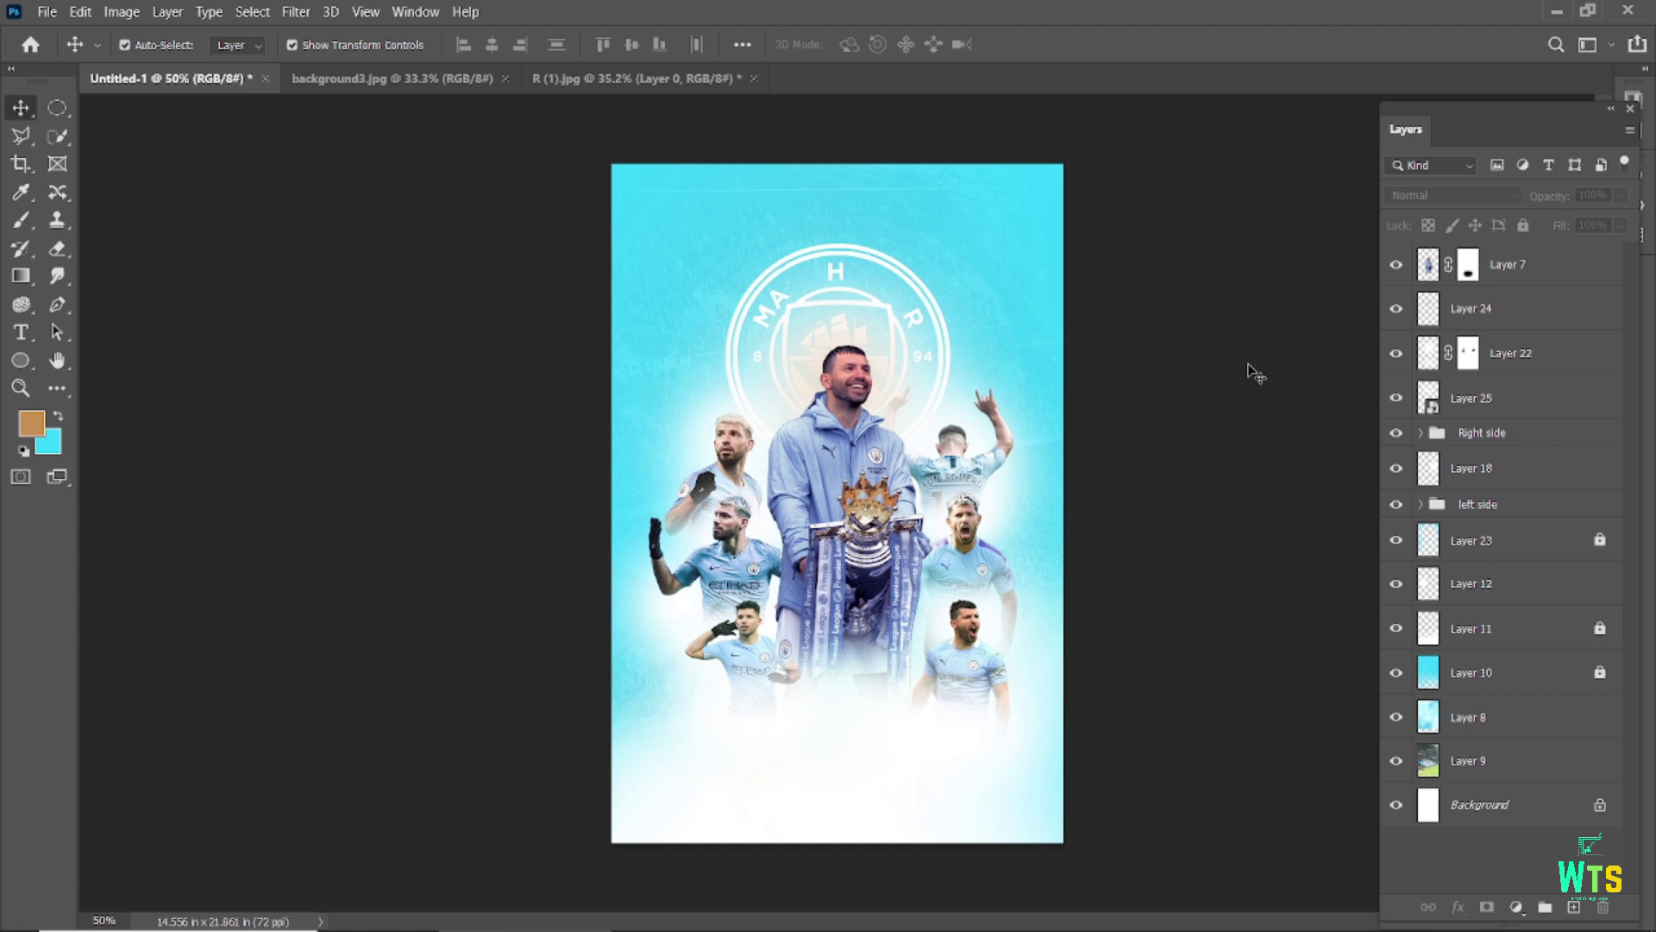
# - Type AGUERO at 80 pt in Six Caps near the bottom of the poster
pyautogui.click(21, 341)
pyautogui.click(79, 330)
pyautogui.write('Six')
pyautogui.press('Return')
pyautogui.click(747, 787)
pyautogui.moveTo(503, 48); pyautogui.dragTo(552, 47)
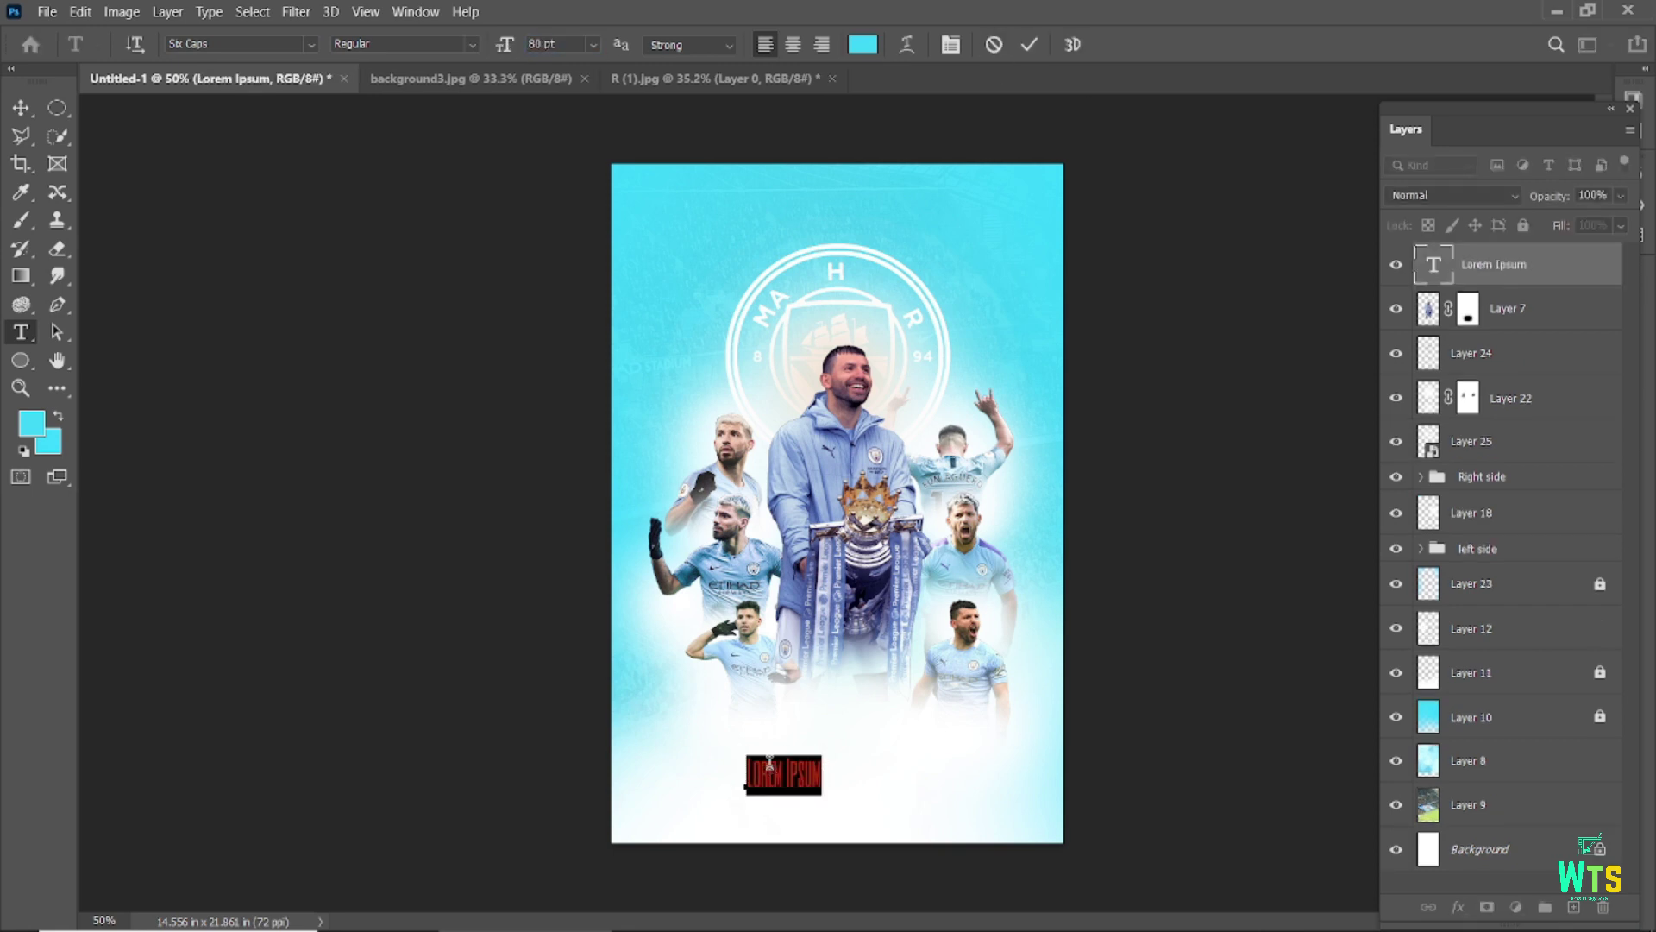
pyautogui.write('AGU')
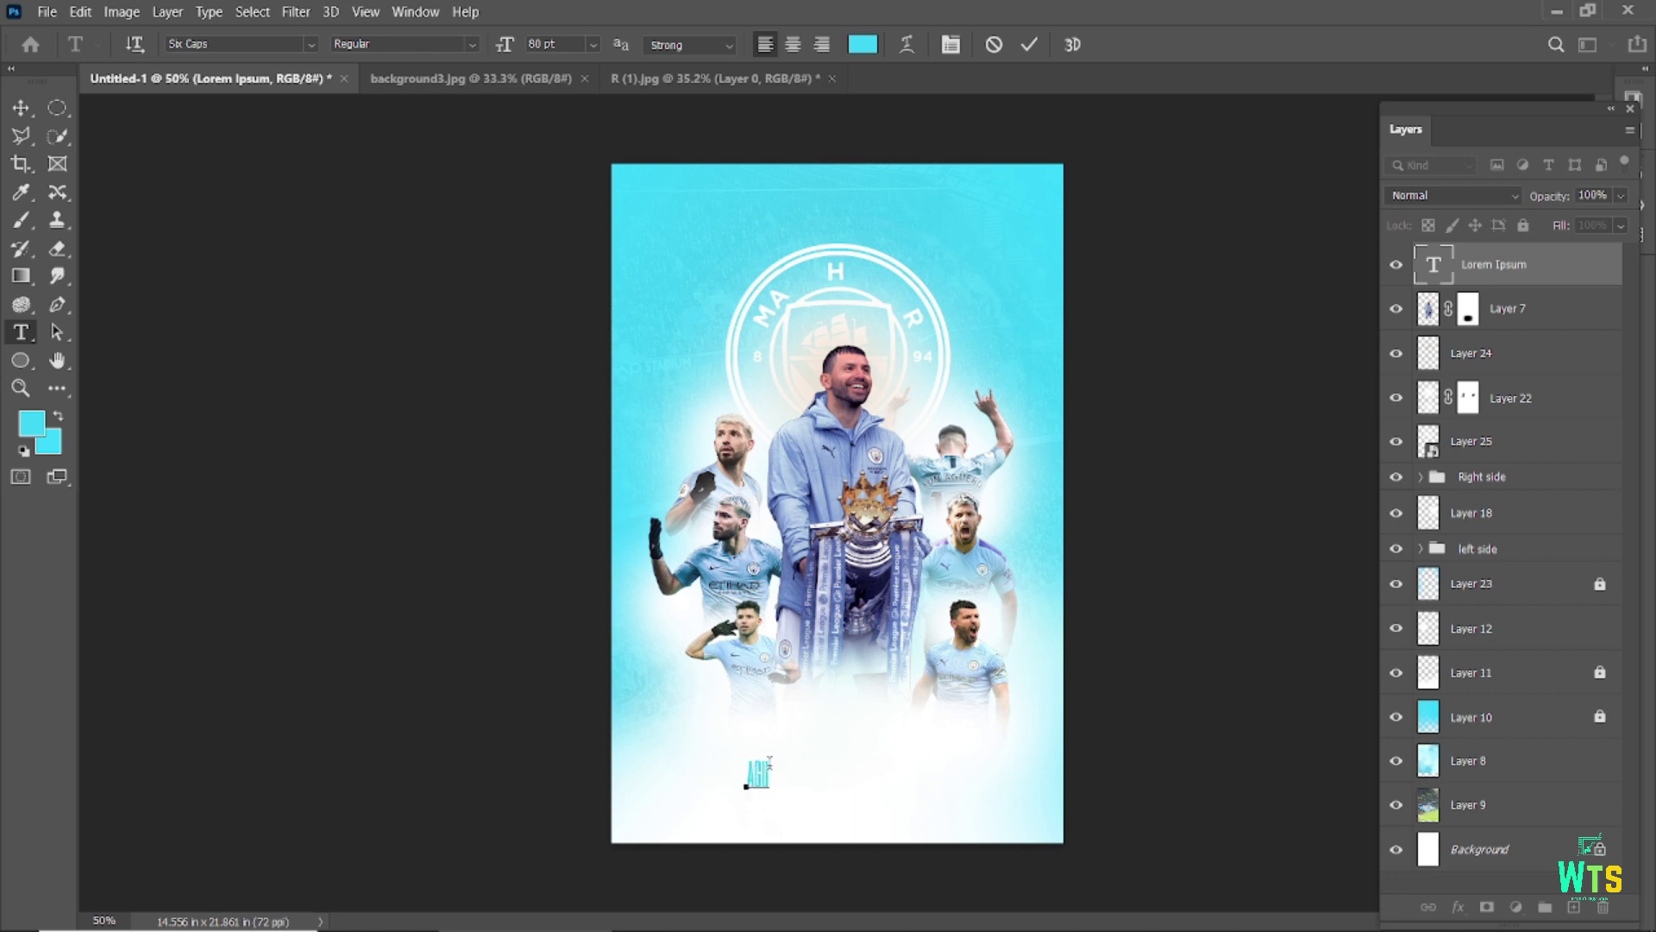
pyautogui.click(1028, 47)
# - Centre the AGUERO text horizontally on the poster
pyautogui.press('v')
pyautogui.hotkey('ctrl', '0')
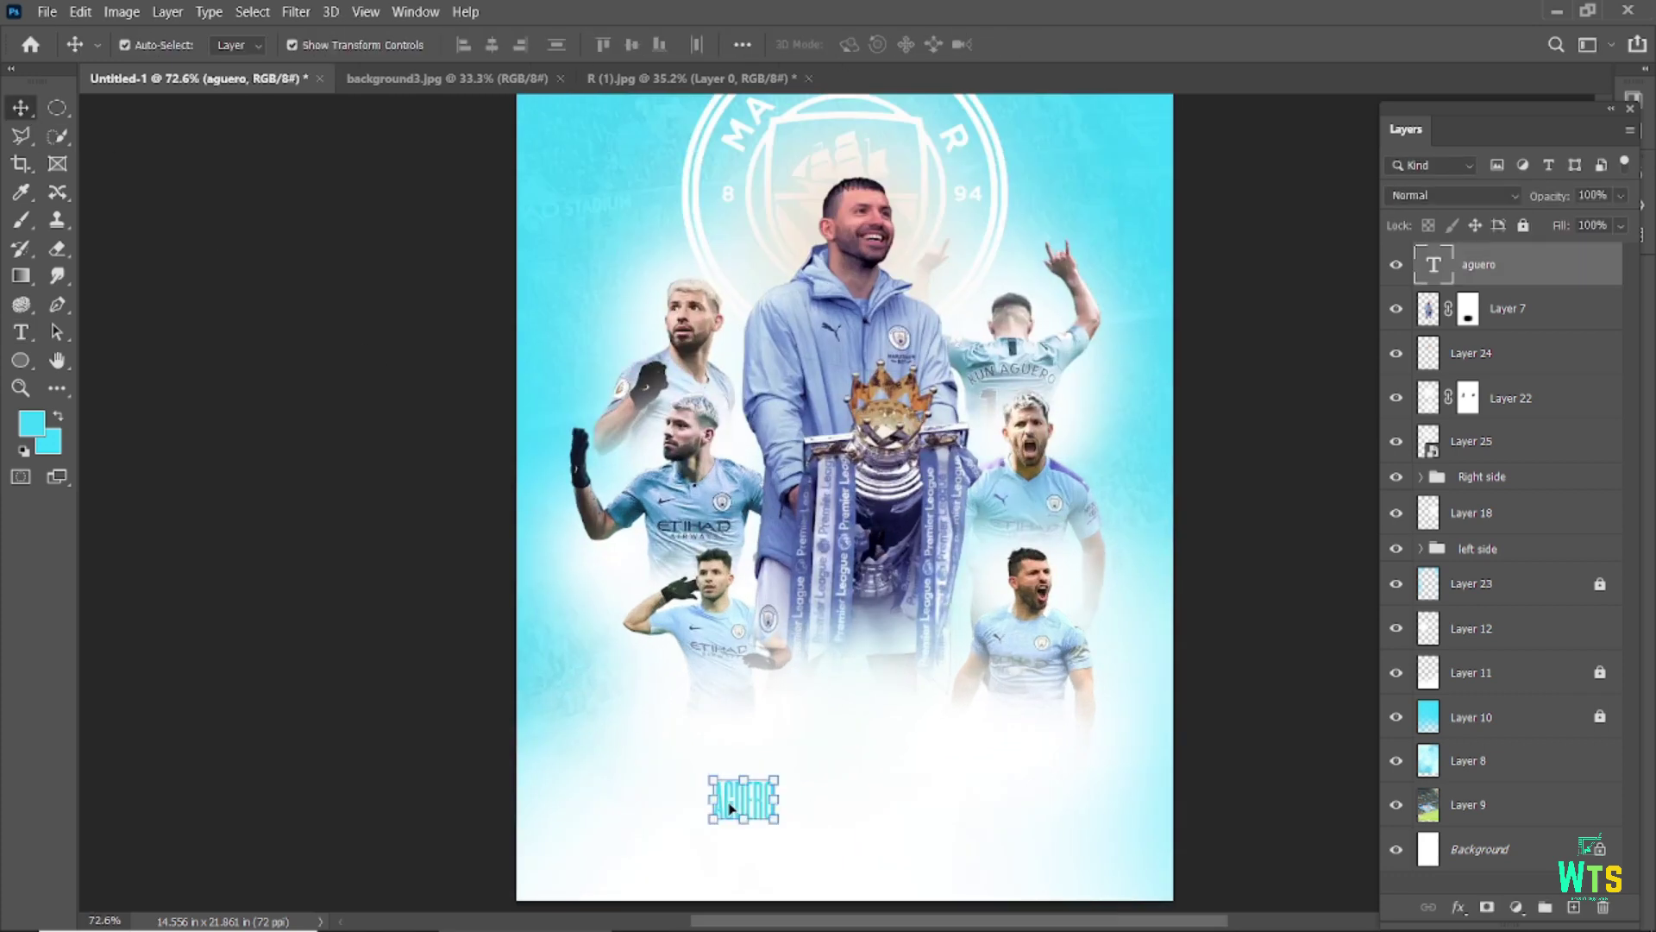
pyautogui.click(492, 45)
pyautogui.hotkey('ctrl', '0')
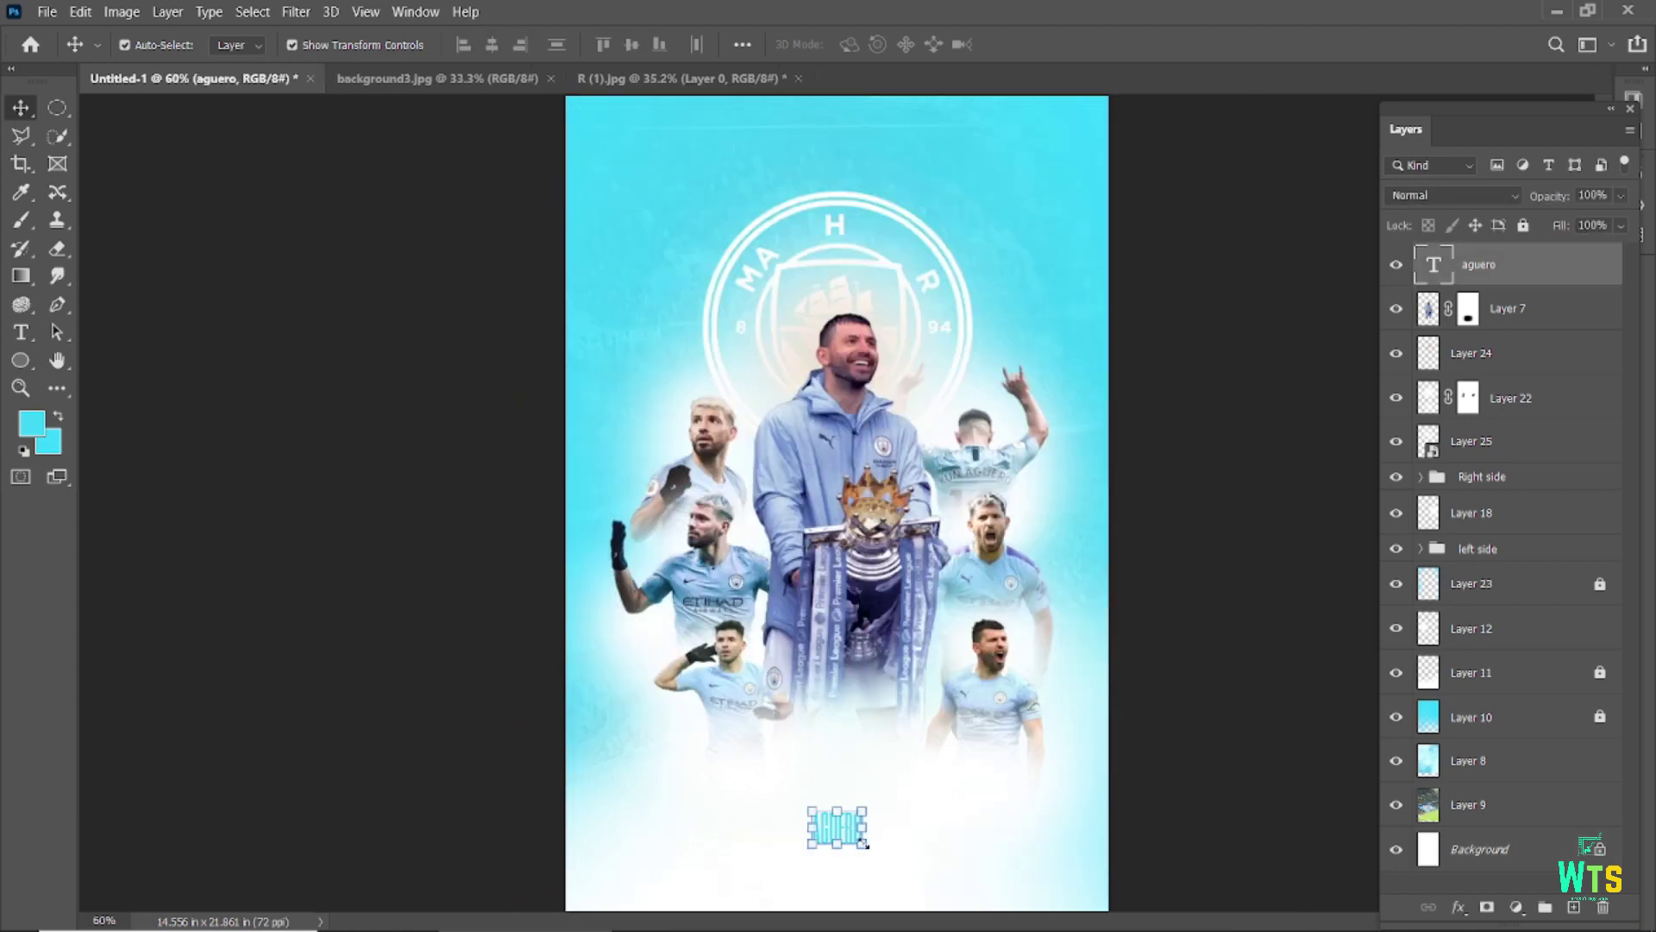
pyautogui.click(1307, 651)
pyautogui.scroll(2, 854, 861)
# - Change the Aguero text's font to Anton
pyautogui.doubleClick(828, 766)
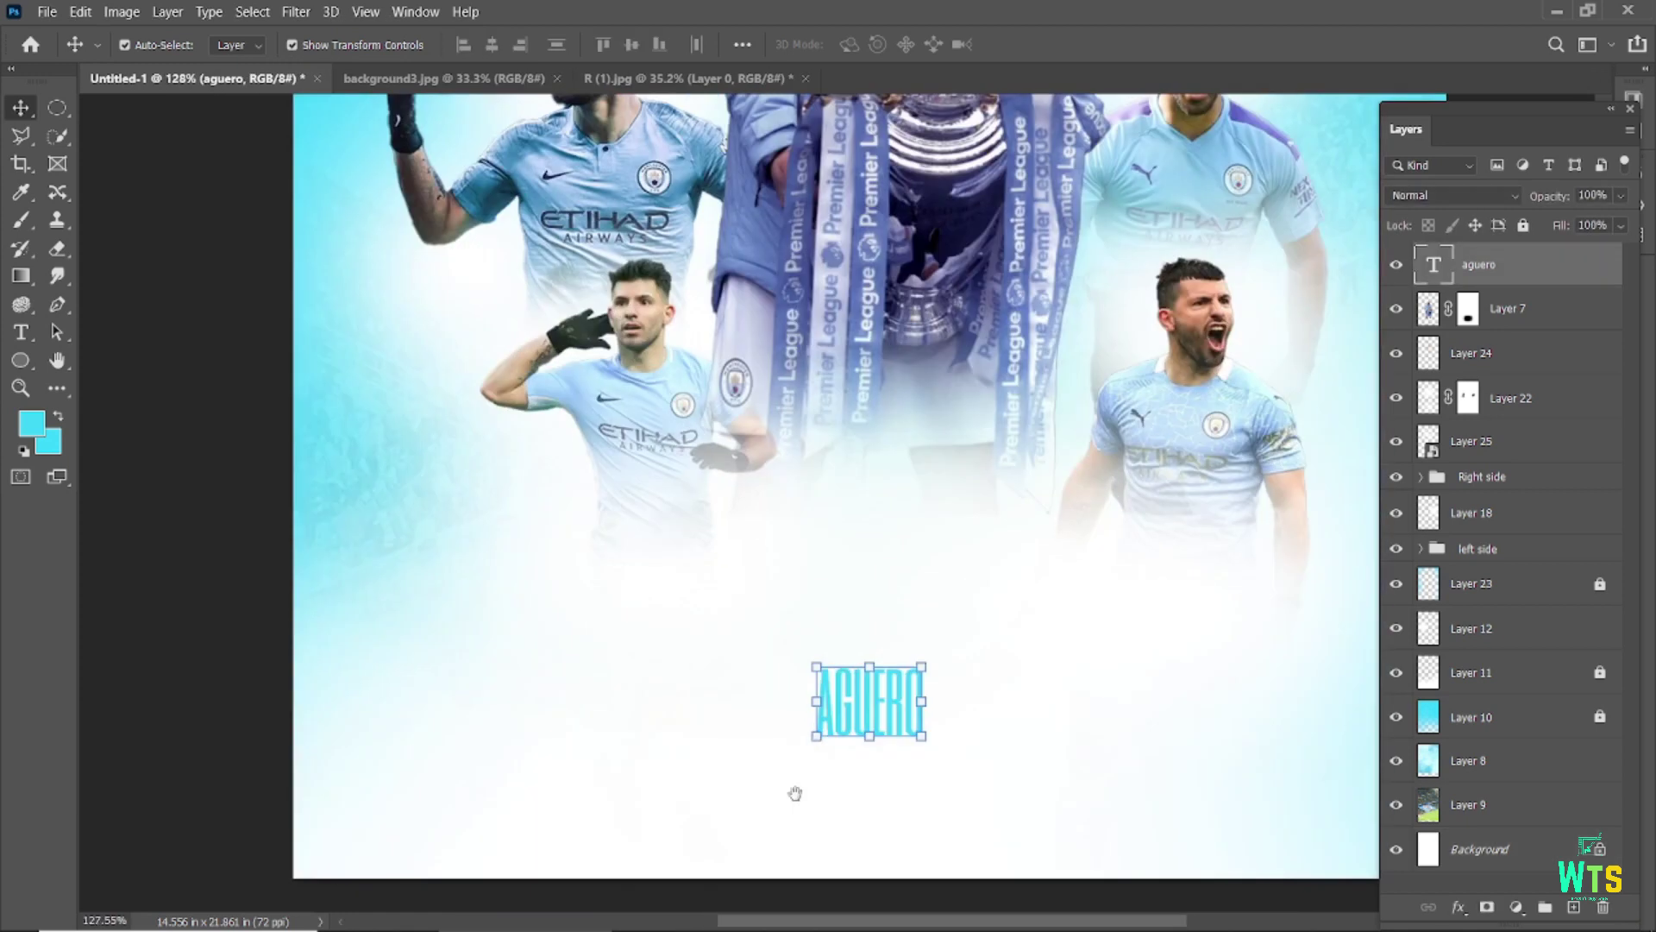
pyautogui.click(314, 44)
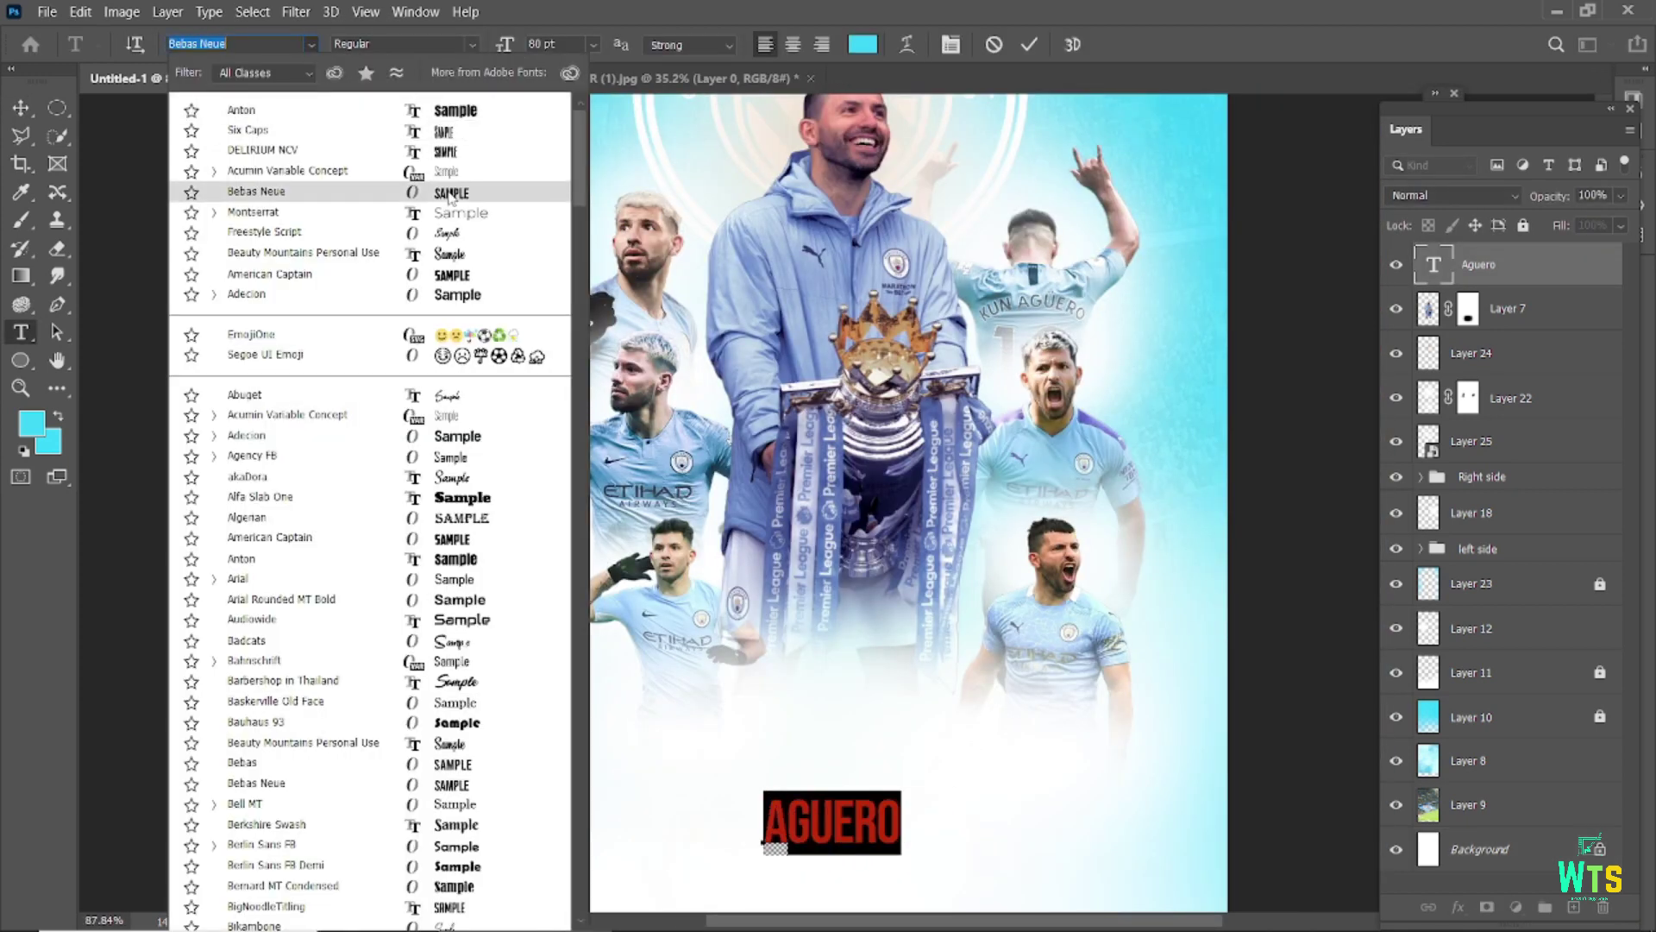
pyautogui.click(449, 111)
pyautogui.hotkey('ctrl', 'Return')
pyautogui.press('v')
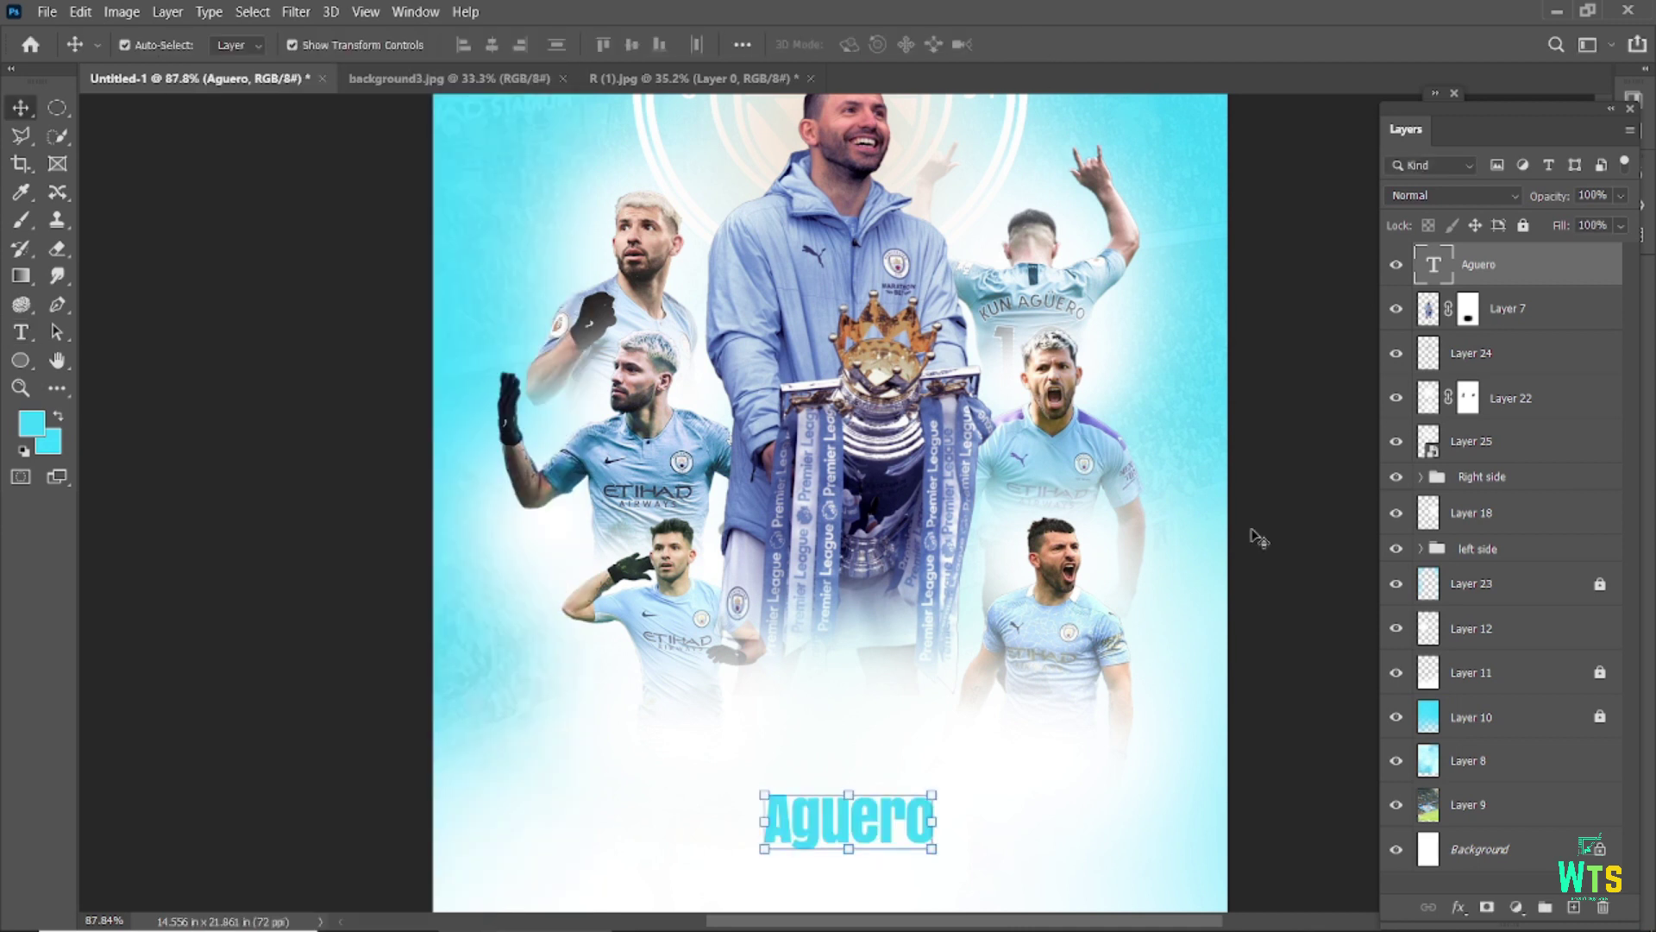
pyautogui.scroll(-2, 858, 828)
pyautogui.click(1329, 710)
# - Duplicate Aguero above itself, scale the copy down and retype it as Sergio
pyautogui.click(824, 811)
pyautogui.moveTo(819, 795); pyautogui.dragTo(820, 760)
pyautogui.scroll(3, 820, 760)
pyautogui.hotkey('ctrl', 't')
pyautogui.moveTo(749, 694); pyautogui.dragTo(771, 703)
pyautogui.press('Return')
pyautogui.doubleClick(830, 731)
pyautogui.write('Sergio')
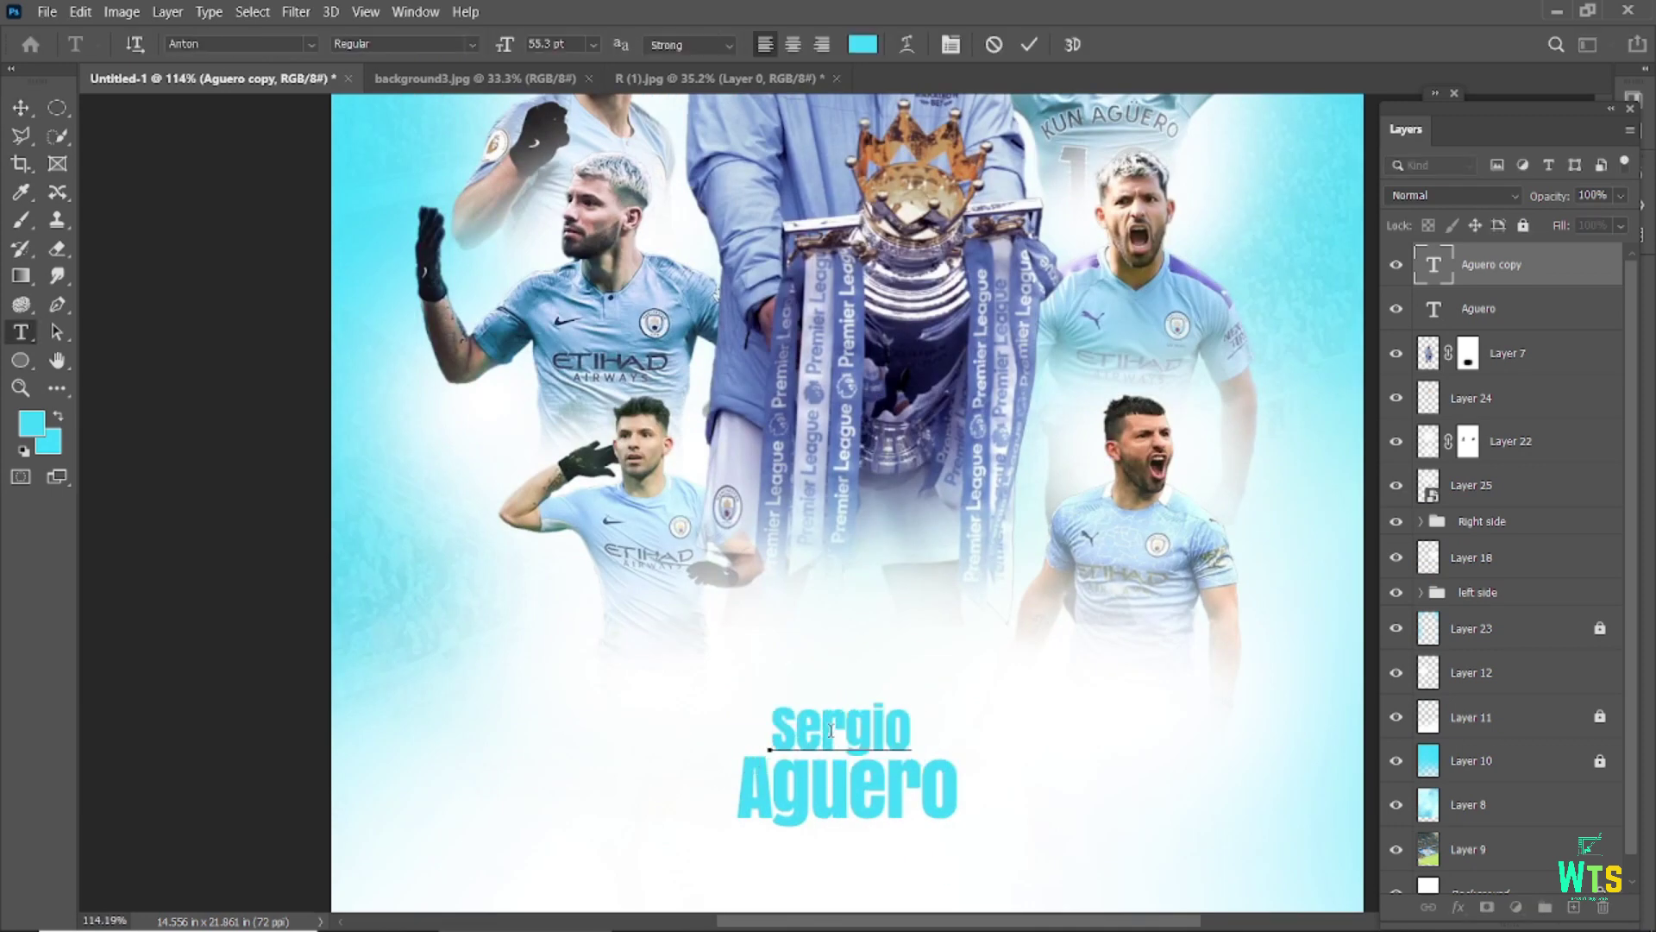
pyautogui.click(1031, 49)
# - Colour Sergio with the trophy crown's golden-brown and set it in Beauty Mountains
pyautogui.doubleClick(837, 729)
pyautogui.click(862, 44)
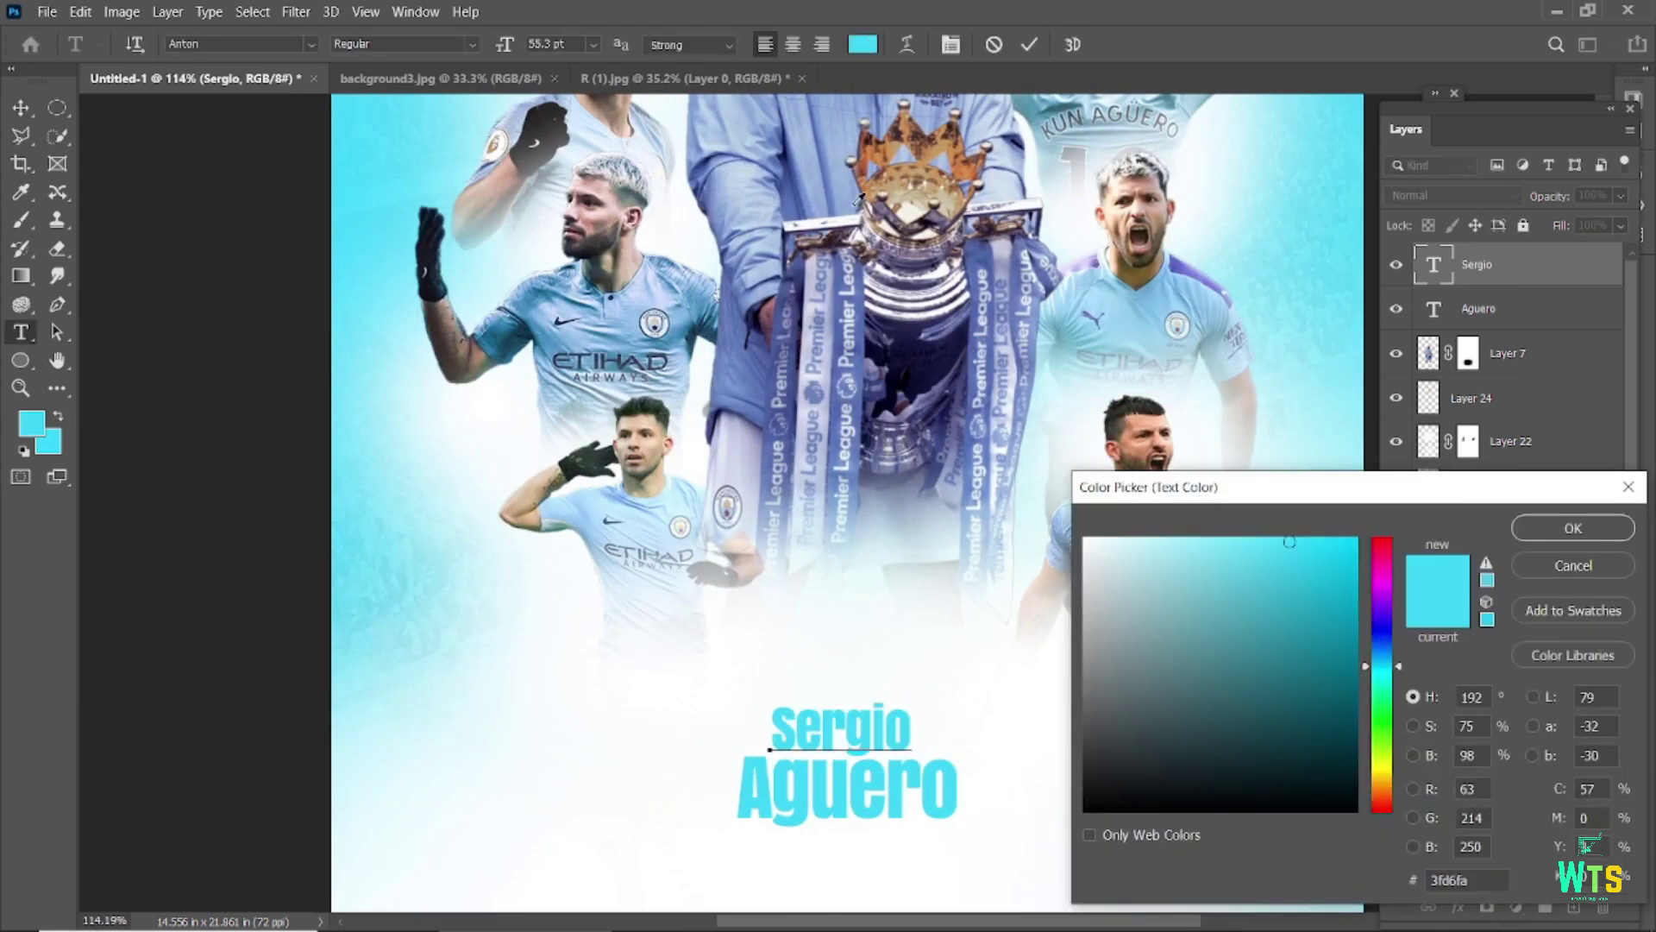
pyautogui.click(930, 151)
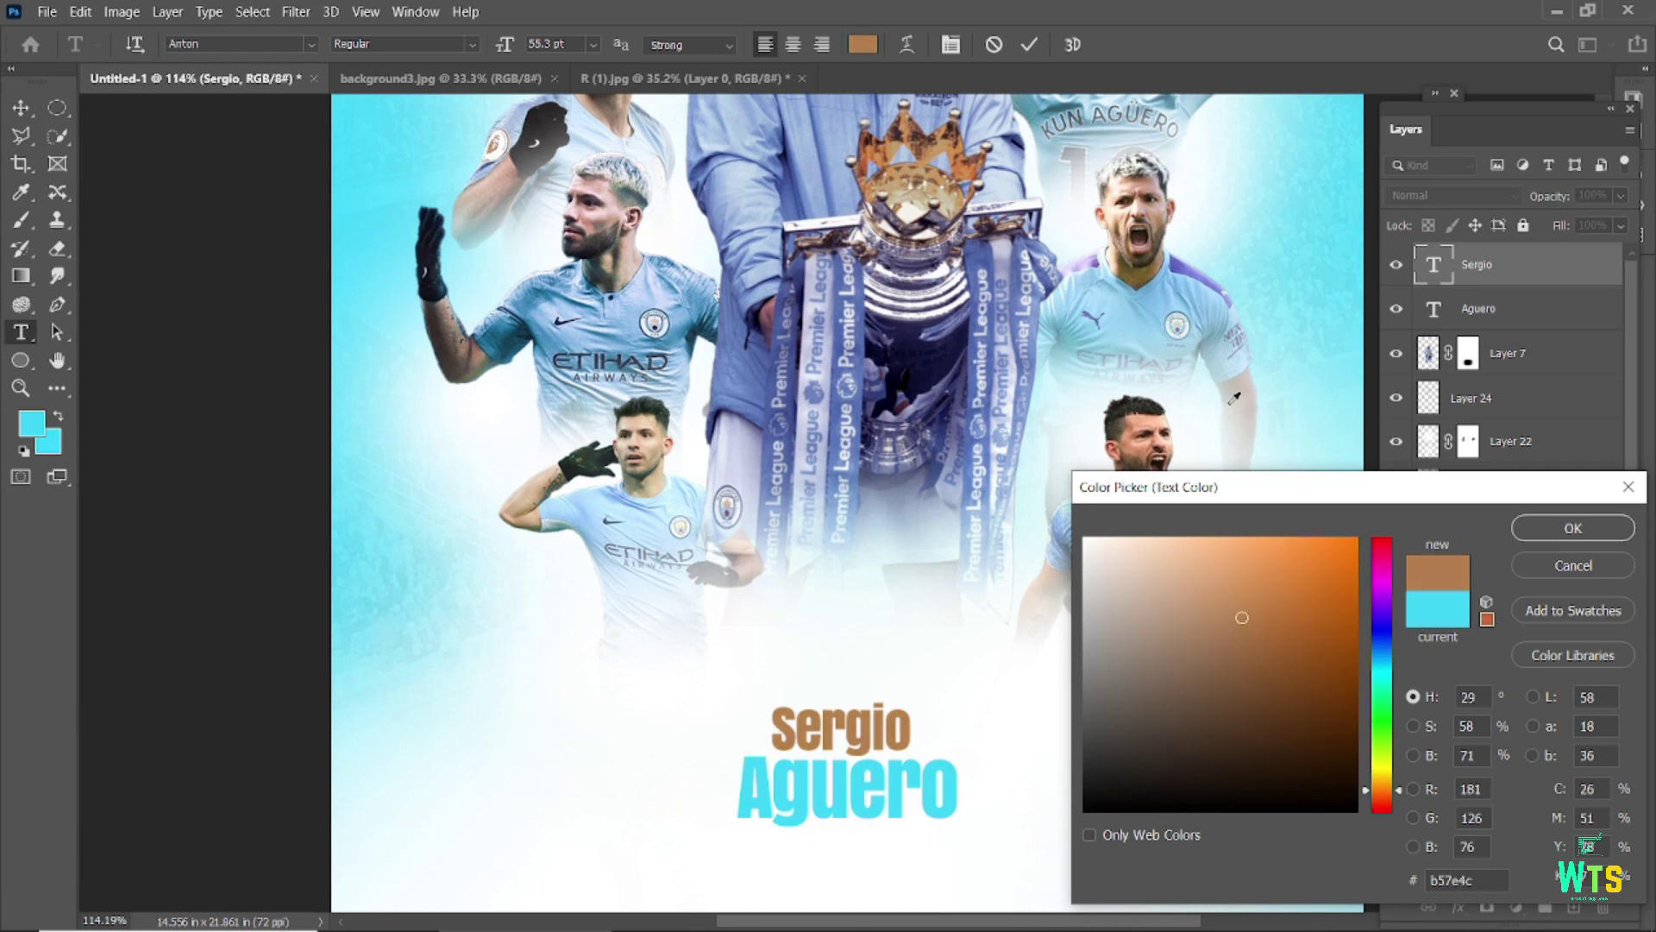
pyautogui.press('Return')
pyautogui.click(311, 44)
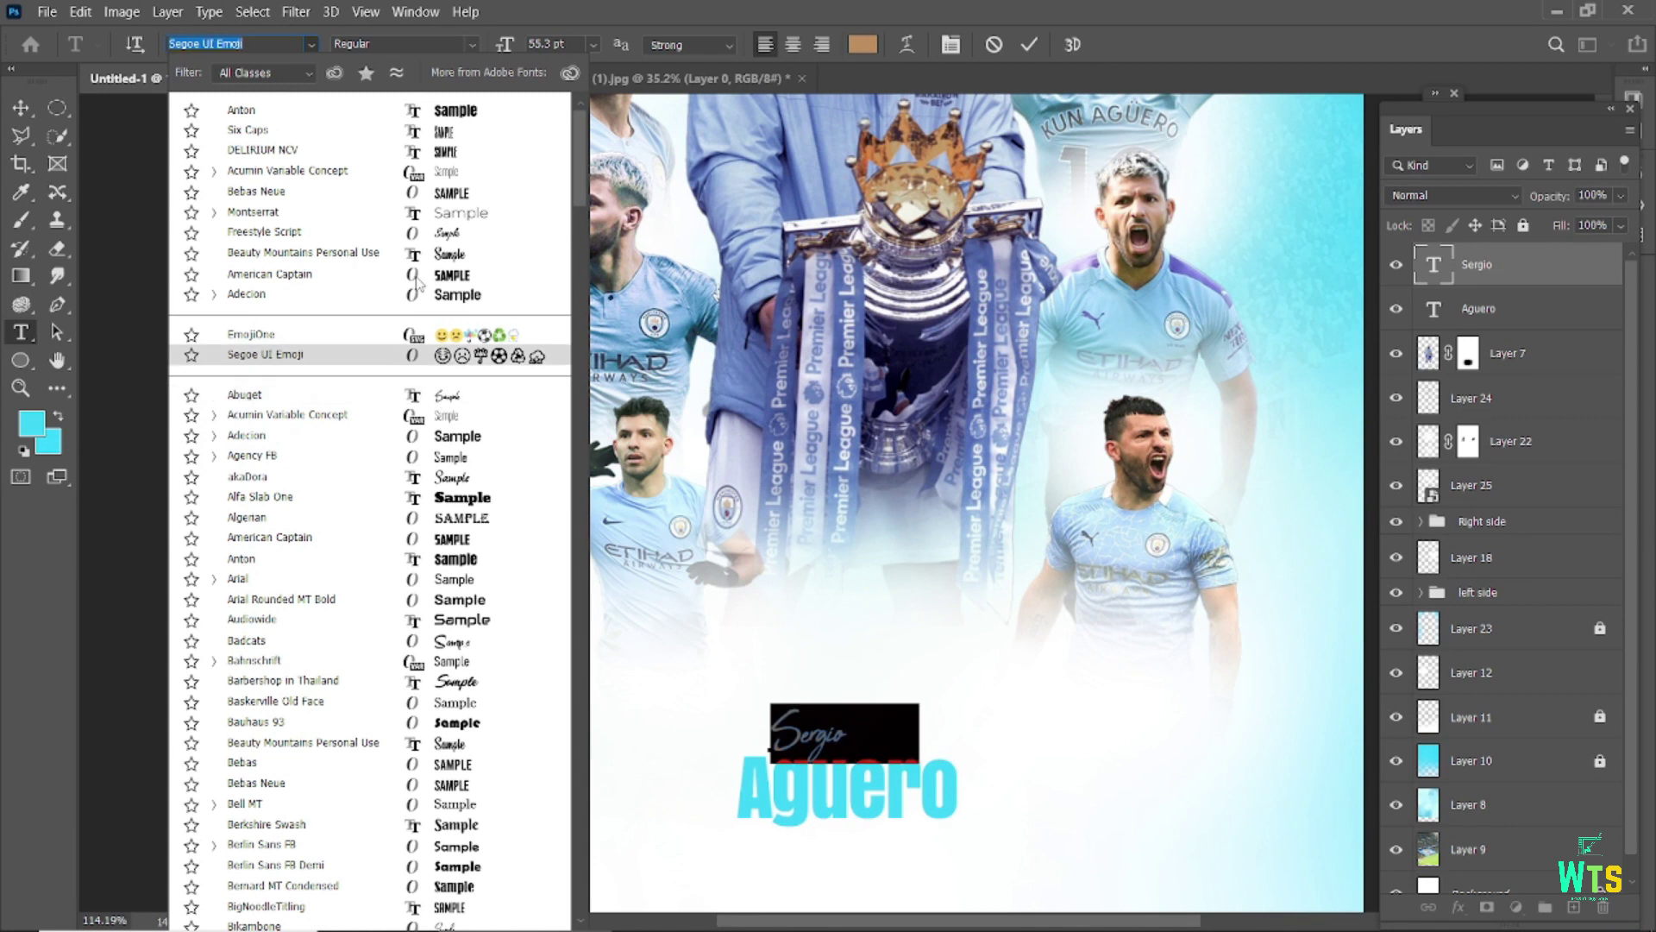
pyautogui.click(418, 252)
pyautogui.click(1029, 44)
pyautogui.press('v')
pyautogui.click(966, 698)
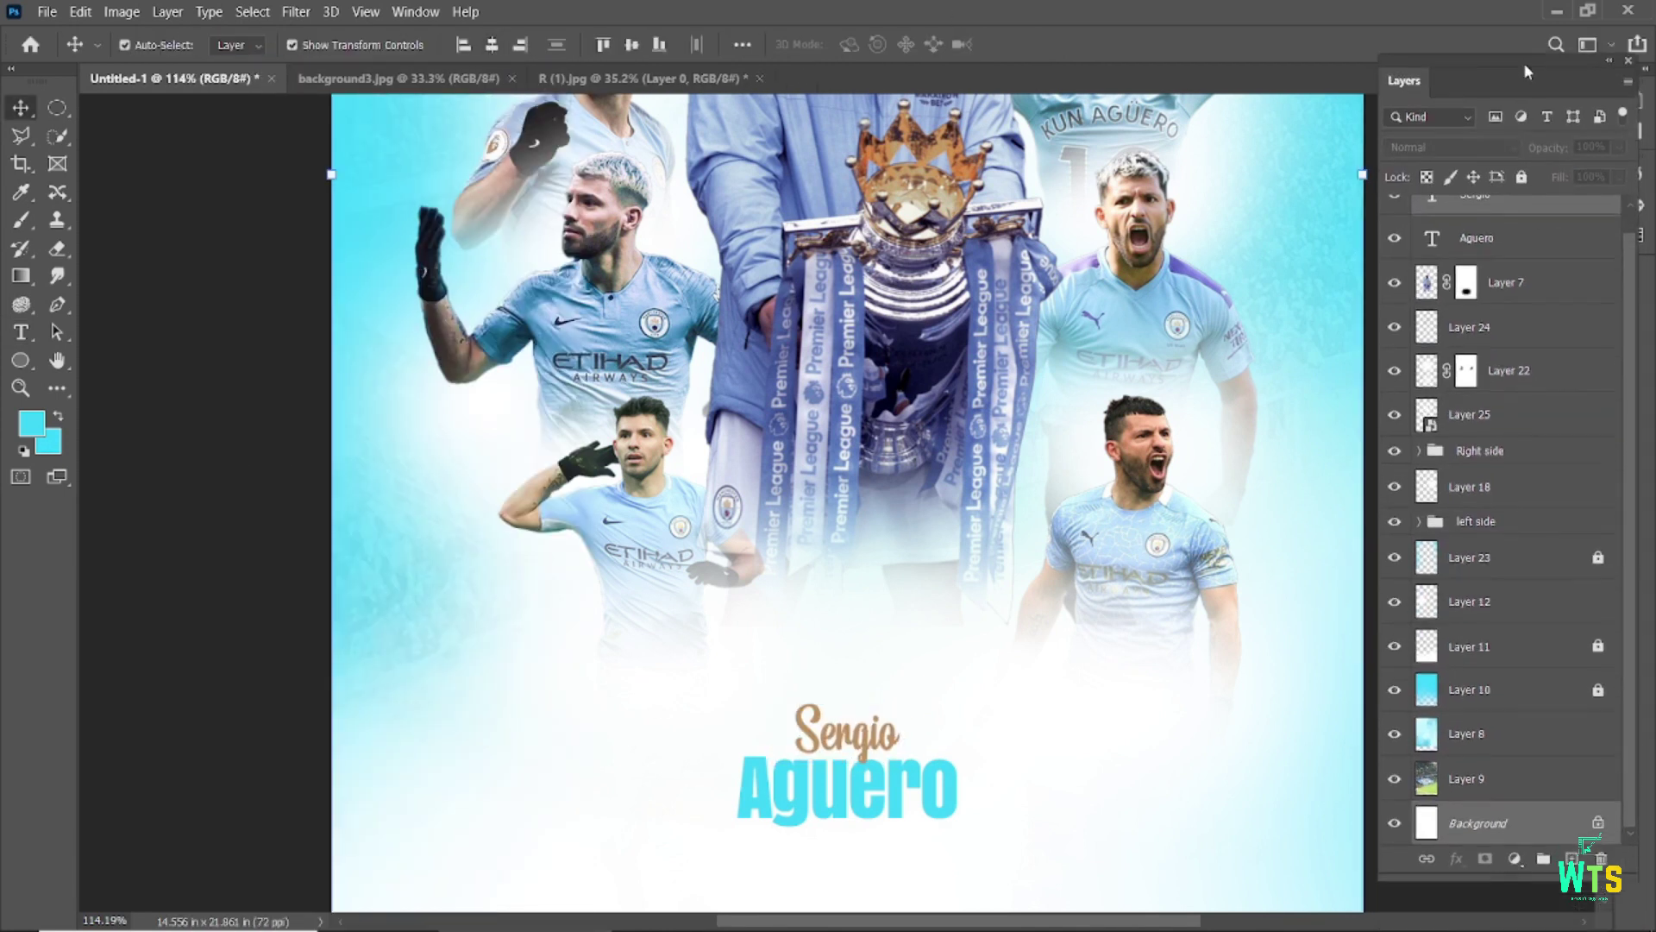
# - Move the Sergio text down to overlap Aguero
pyautogui.moveTo(1522, 111); pyautogui.dragTo(1524, 35)
pyautogui.click(845, 732)
pyautogui.scroll(1, 848, 666)
pyautogui.scroll(1, 848, 666)
pyautogui.moveTo(848, 666); pyautogui.dragTo(848, 690)
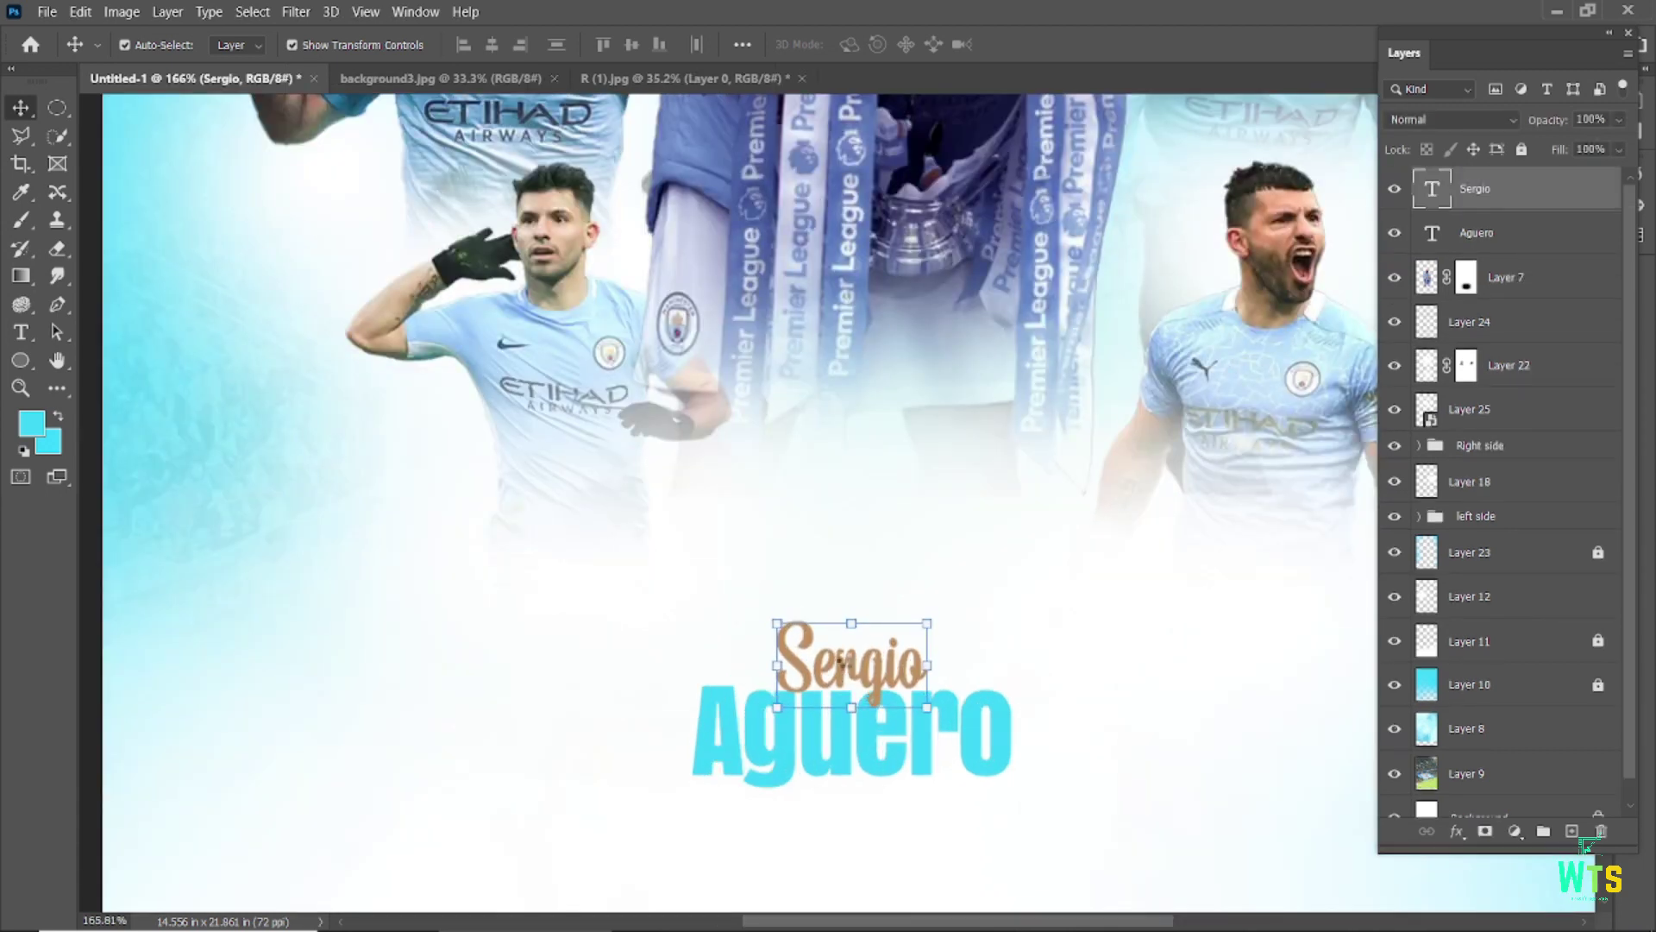
# - Adjust Aguero's letter spacing to 20
pyautogui.doubleClick(684, 758)
pyautogui.hotkey('ctrl', 't')
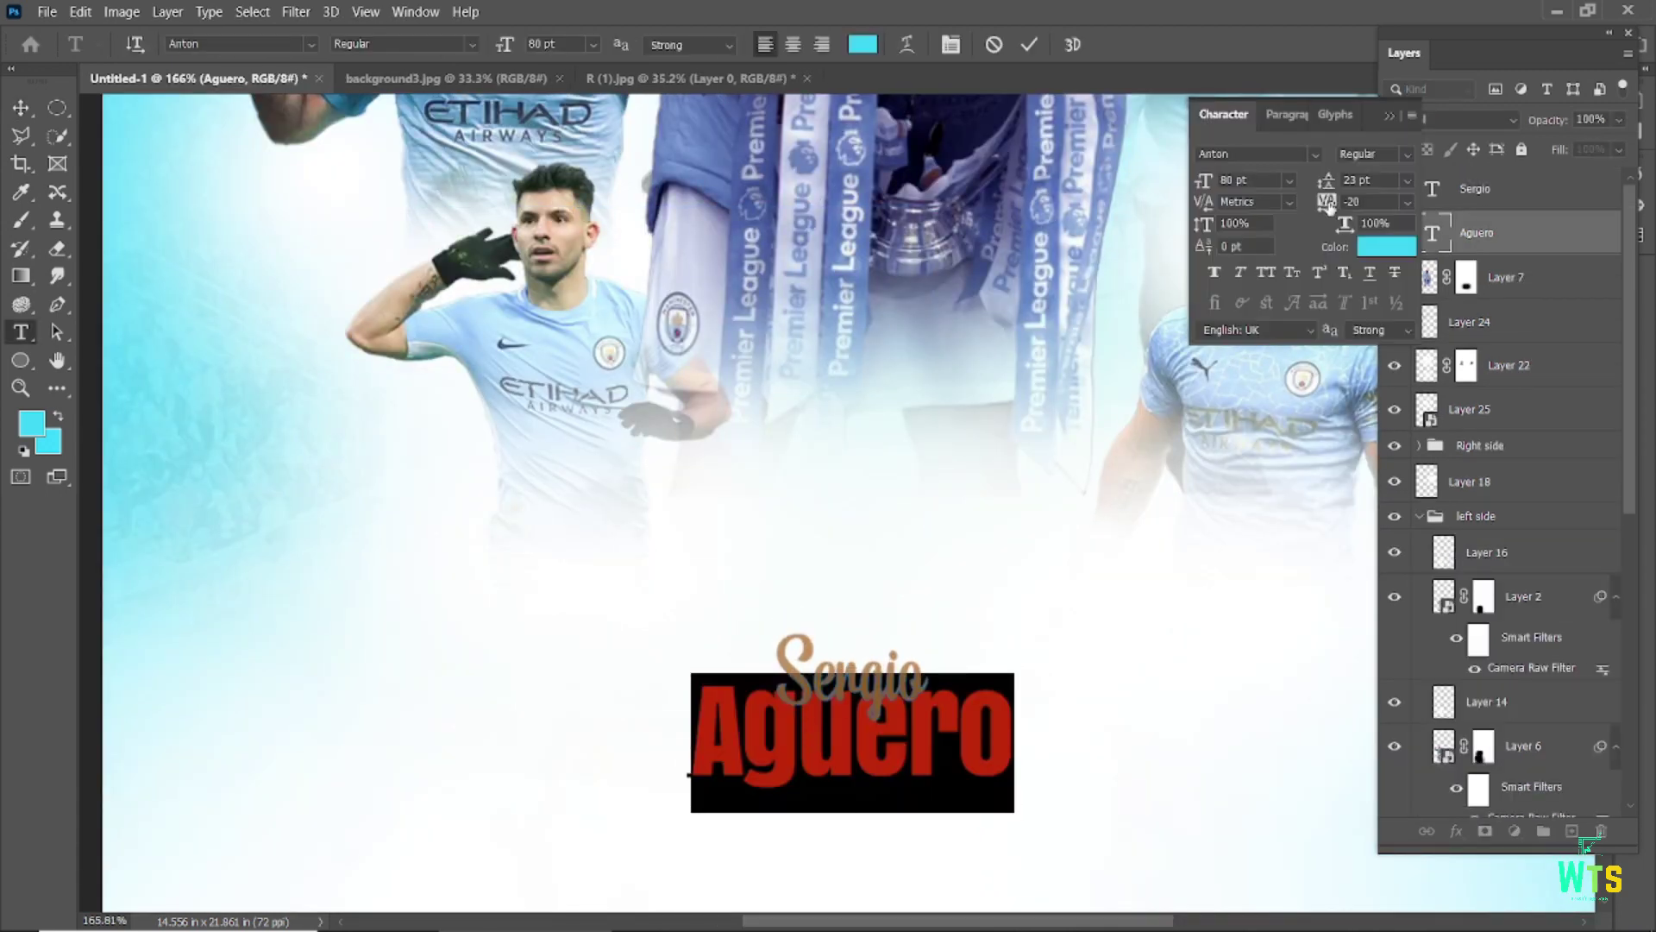
pyautogui.moveTo(1329, 205); pyautogui.dragTo(1340, 204)
pyautogui.scroll(-2, 914, 707)
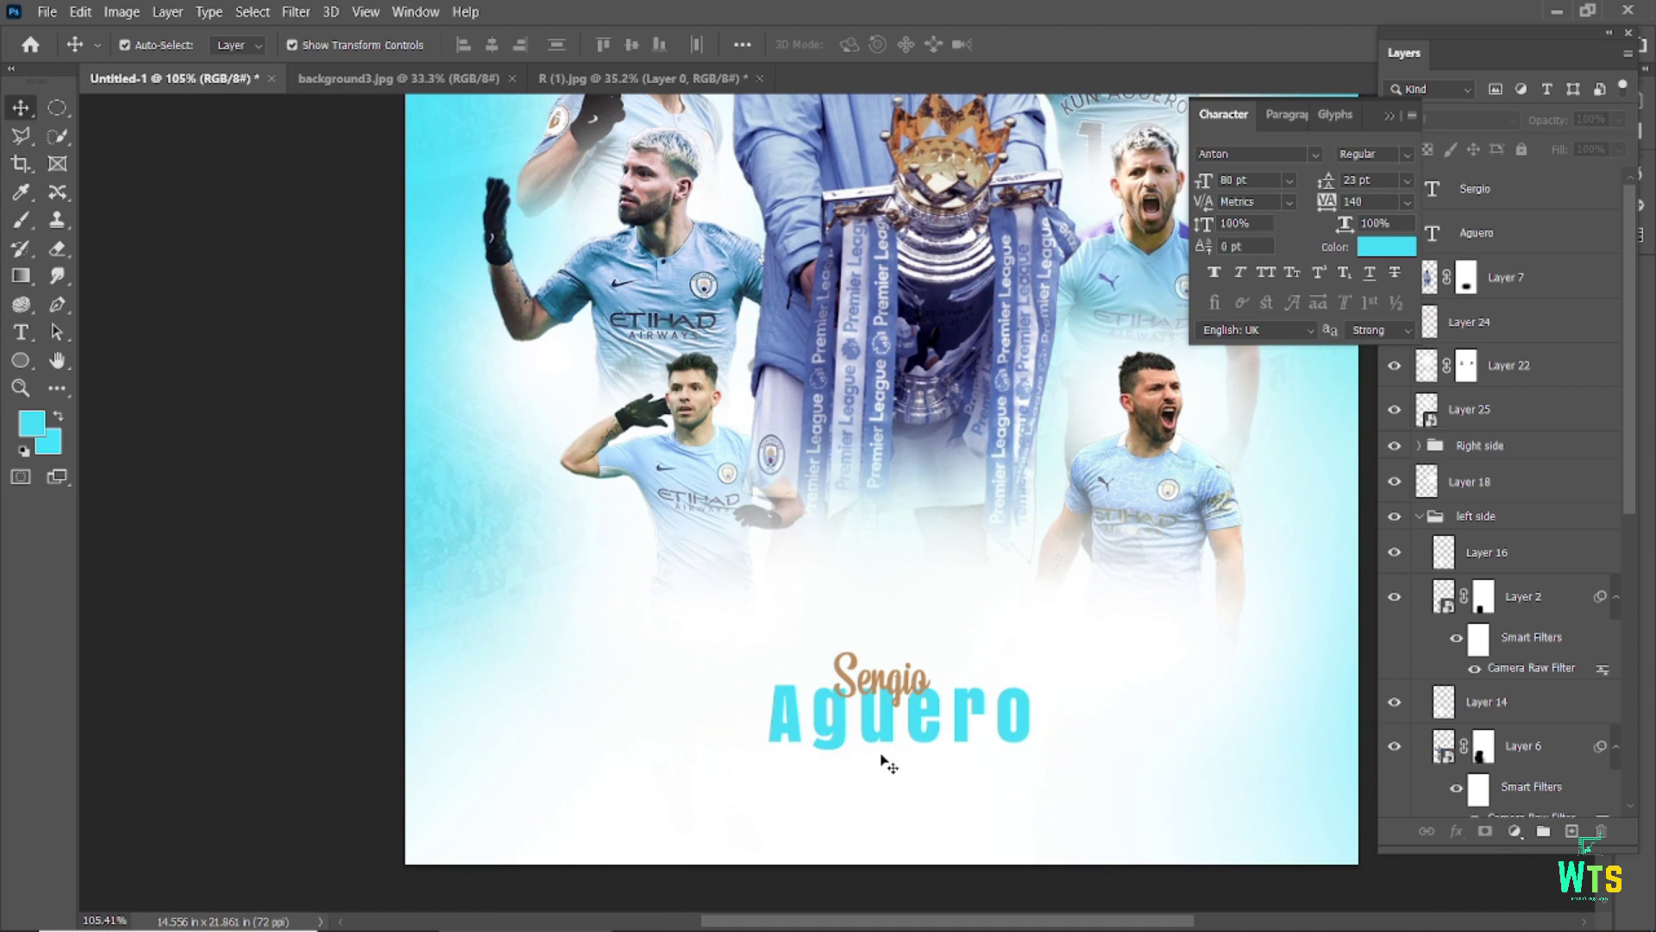
pyautogui.moveTo(1328, 207); pyautogui.dragTo(1313, 207)
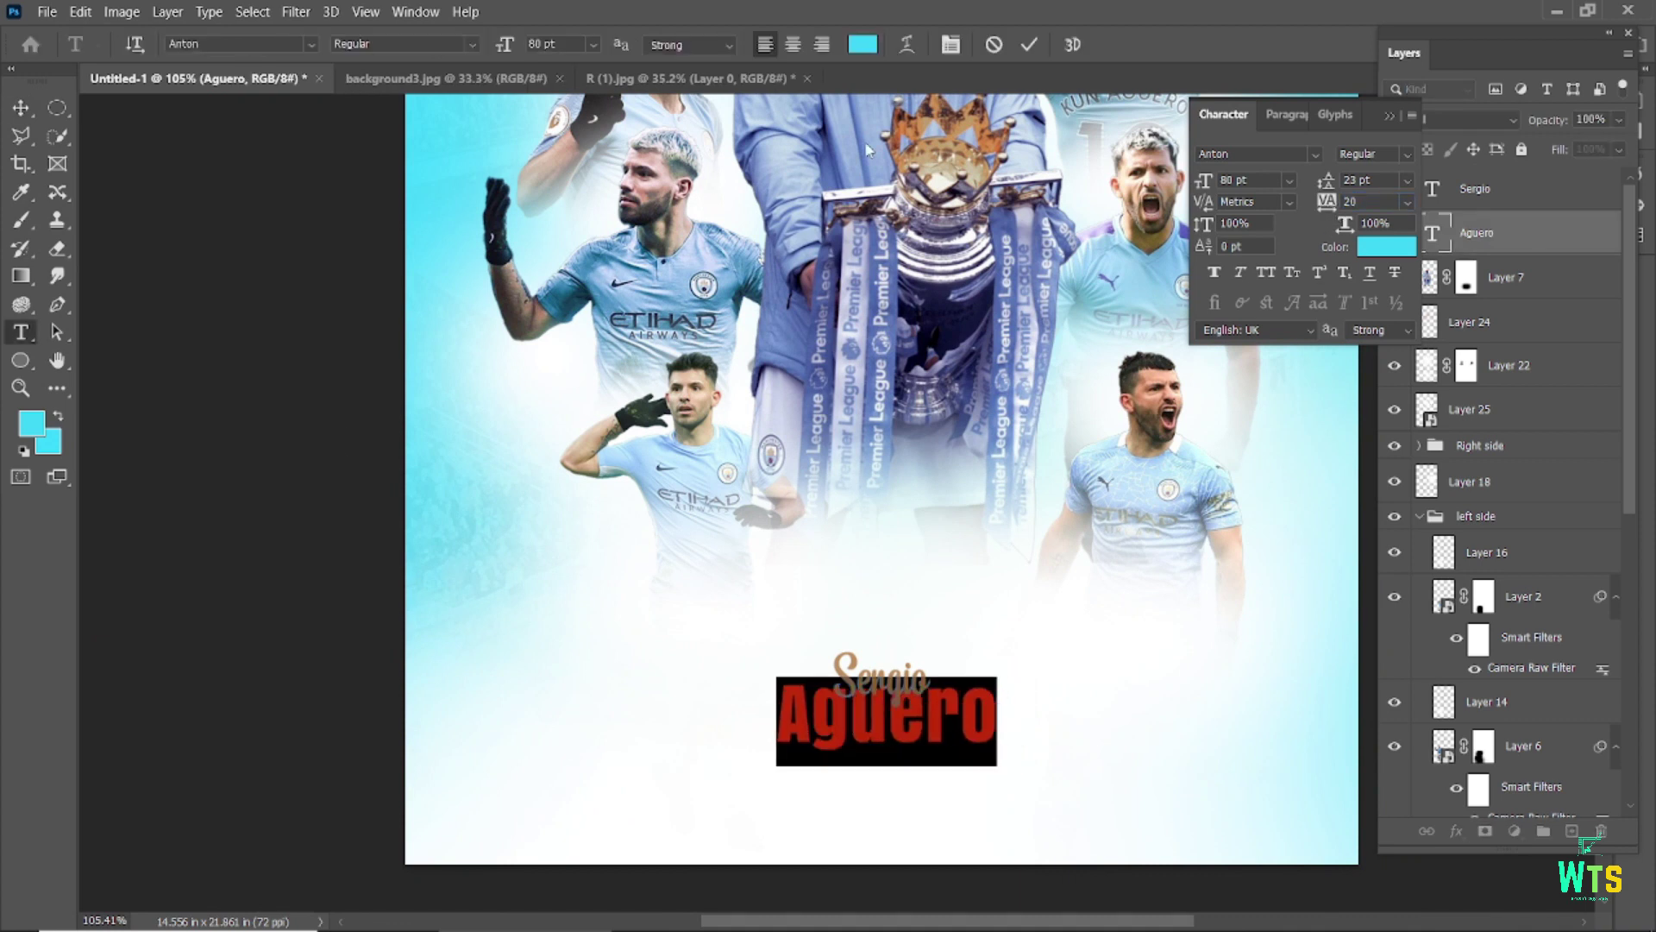
pyautogui.hotkey('ctrl', 'Return')
# - Select both Sergio and Aguero layers and move the name higher on the poster
pyautogui.click(1419, 516)
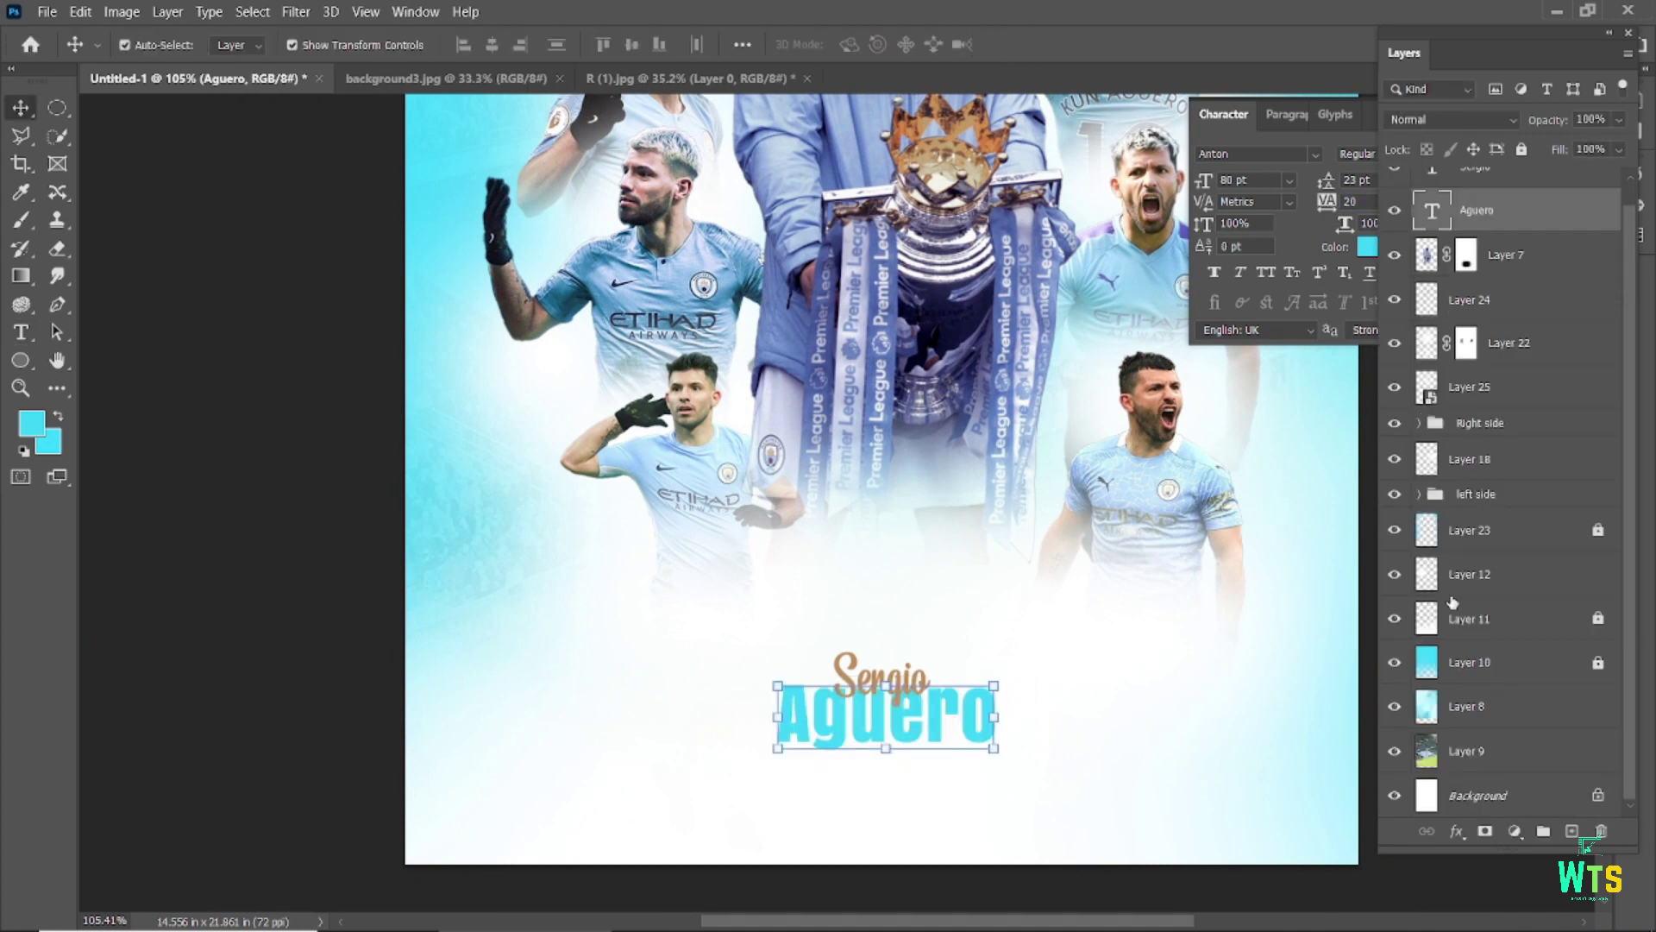
pyautogui.click(880, 673)
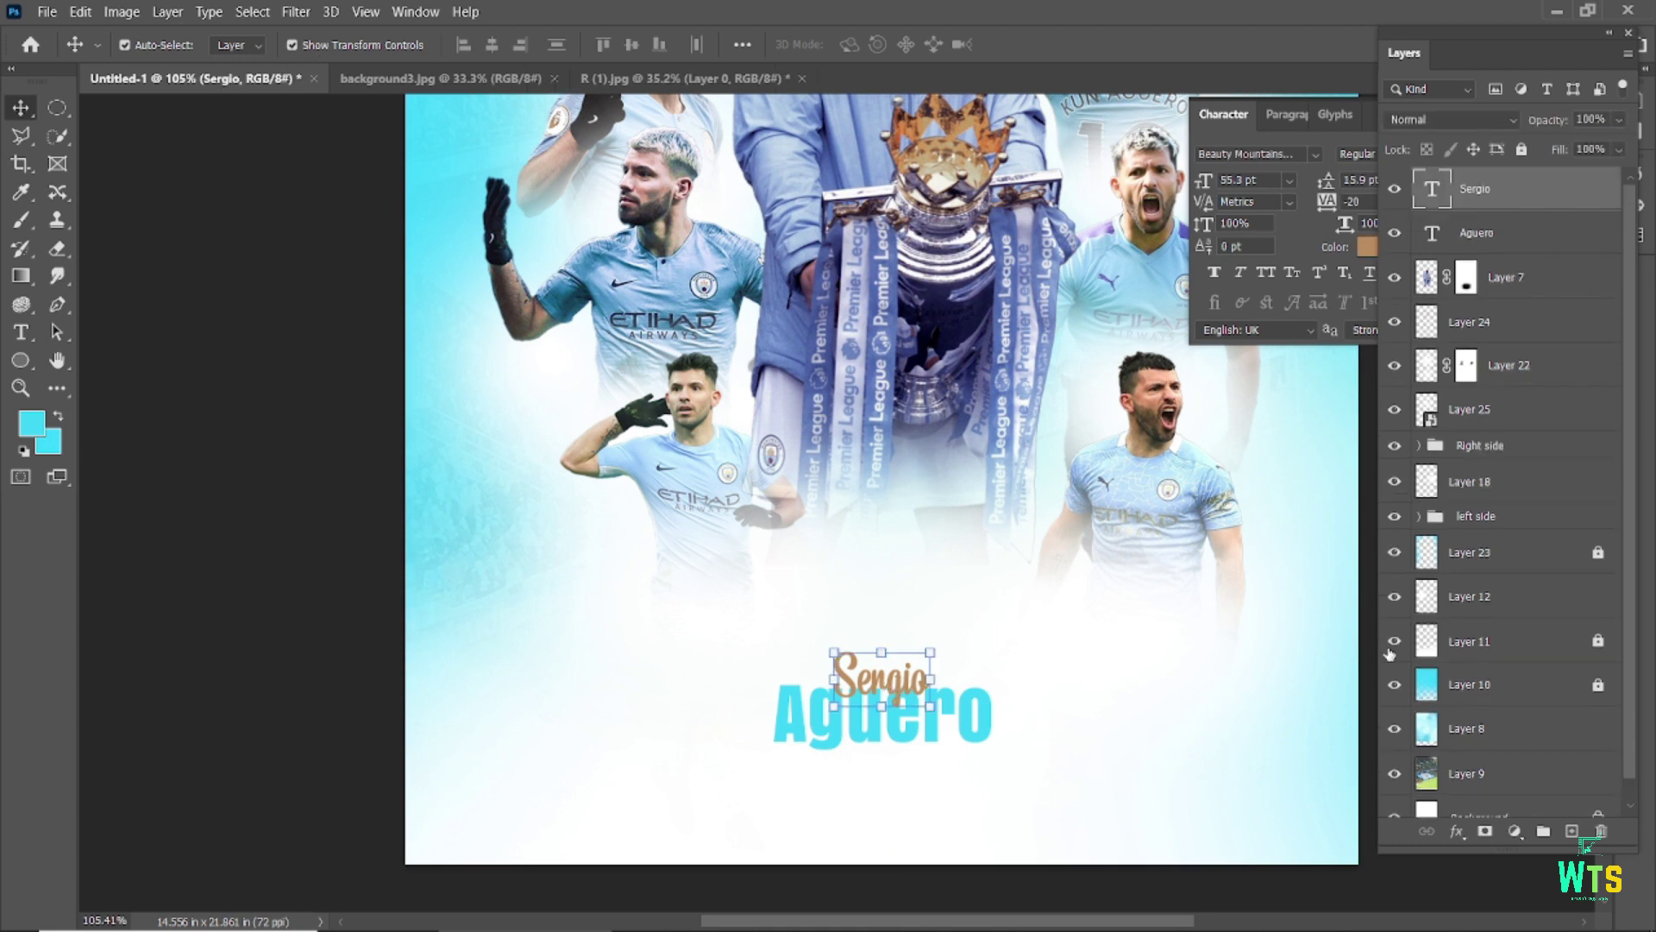
pyautogui.click(1492, 798)
pyautogui.click(880, 677)
pyautogui.keyDown('shift'); pyautogui.click(898, 725); pyautogui.keyUp('shift')
pyautogui.moveTo(898, 725); pyautogui.dragTo(897, 678)
# - Pick the Type tool with the Six Caps font
pyautogui.click(21, 332)
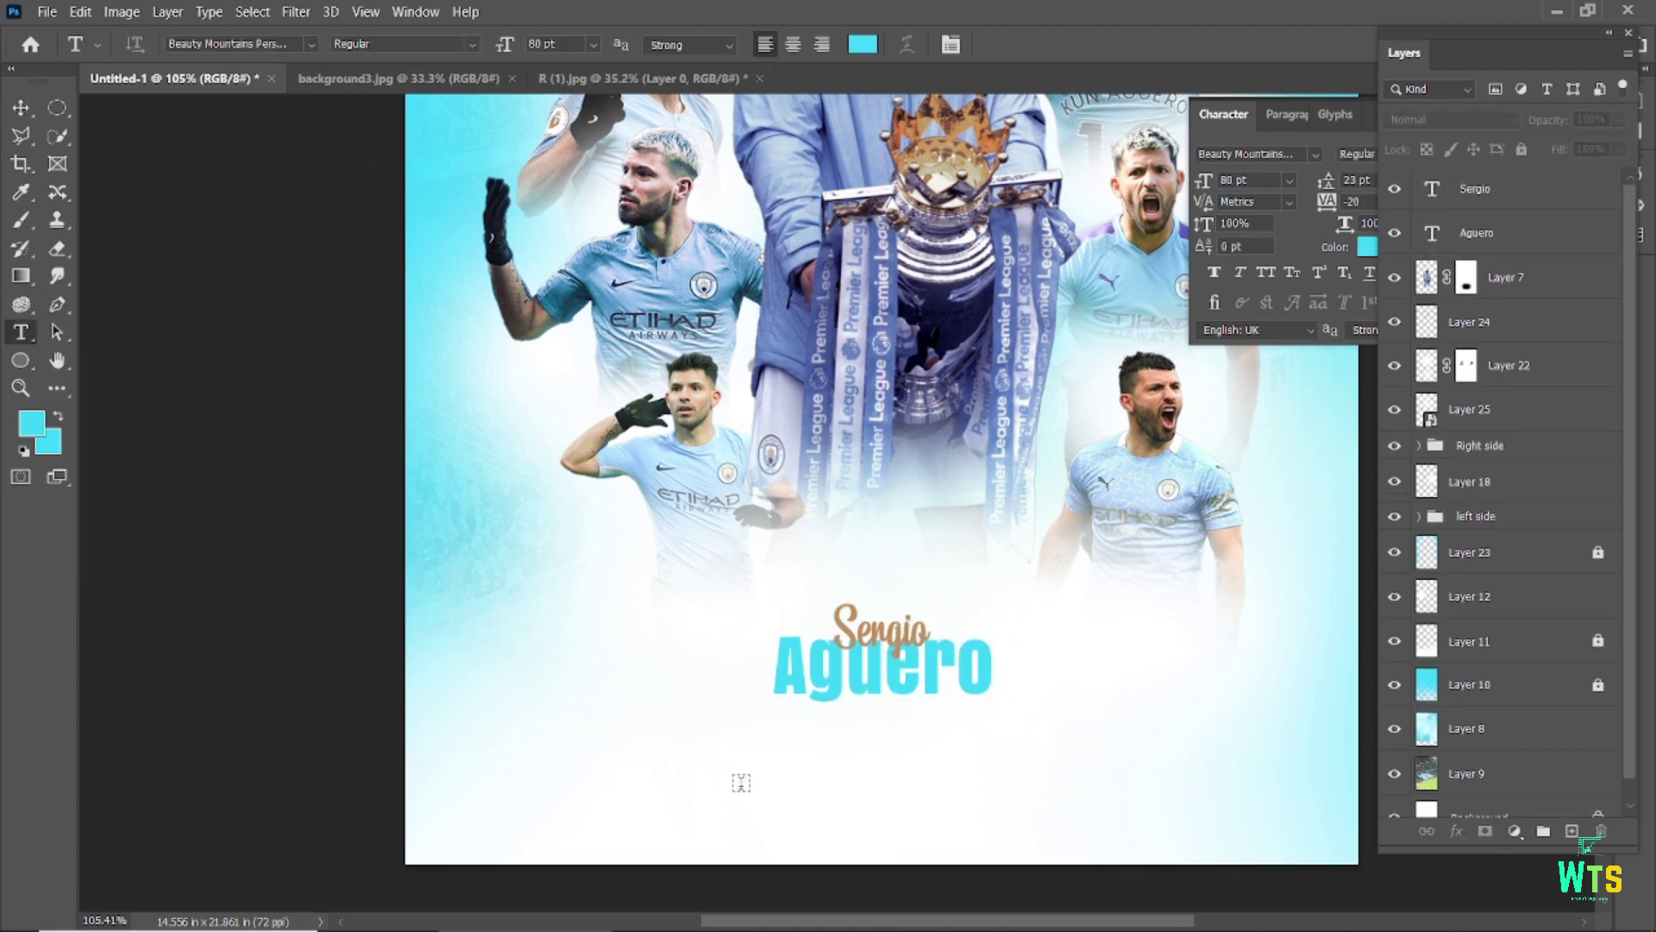
pyautogui.click(310, 44)
pyautogui.click(294, 158)
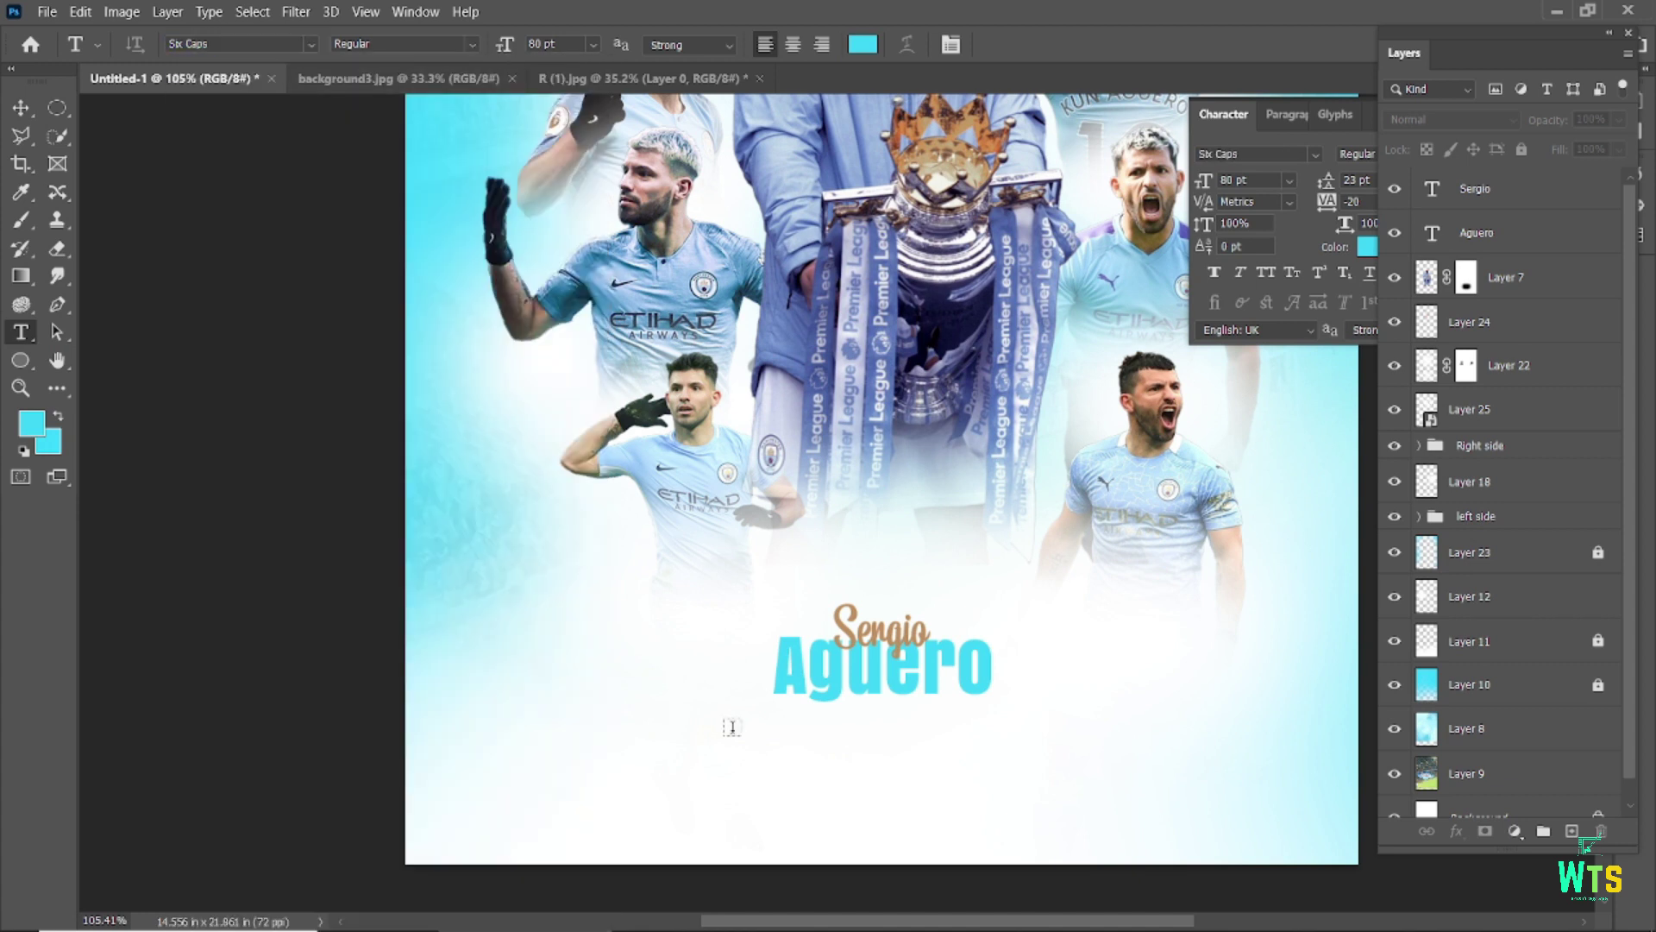
# - Type CHAMPION below the name in the DELIRIUM NCV font
pyautogui.click(864, 784)
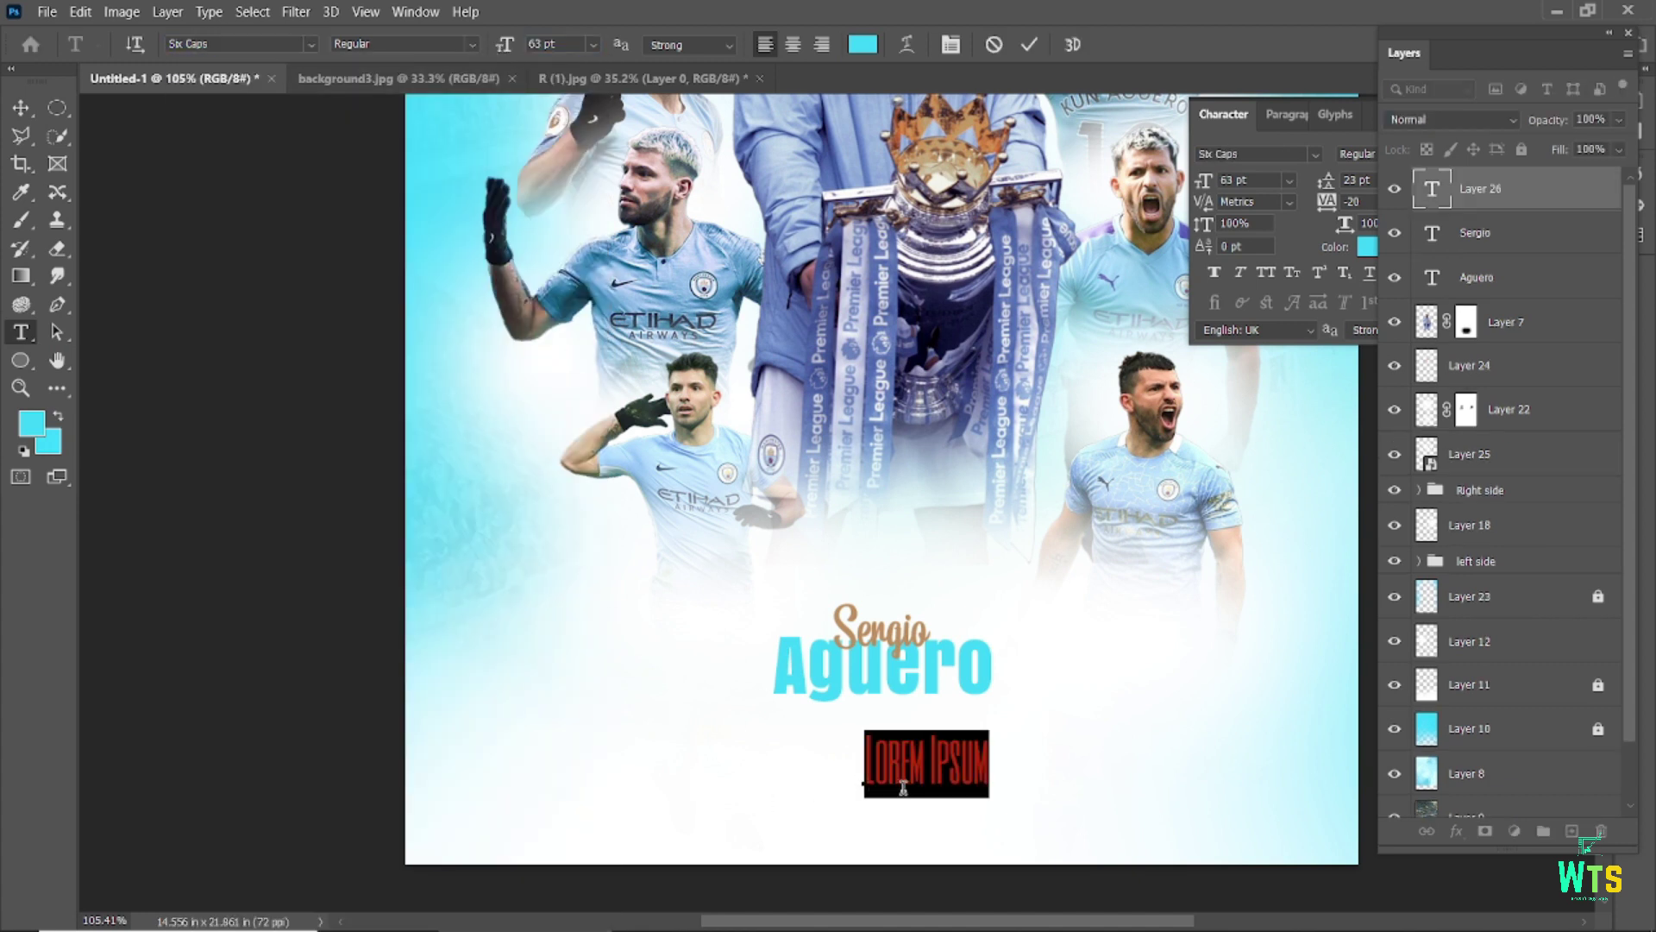
pyautogui.write('CHA')
pyautogui.click(1029, 44)
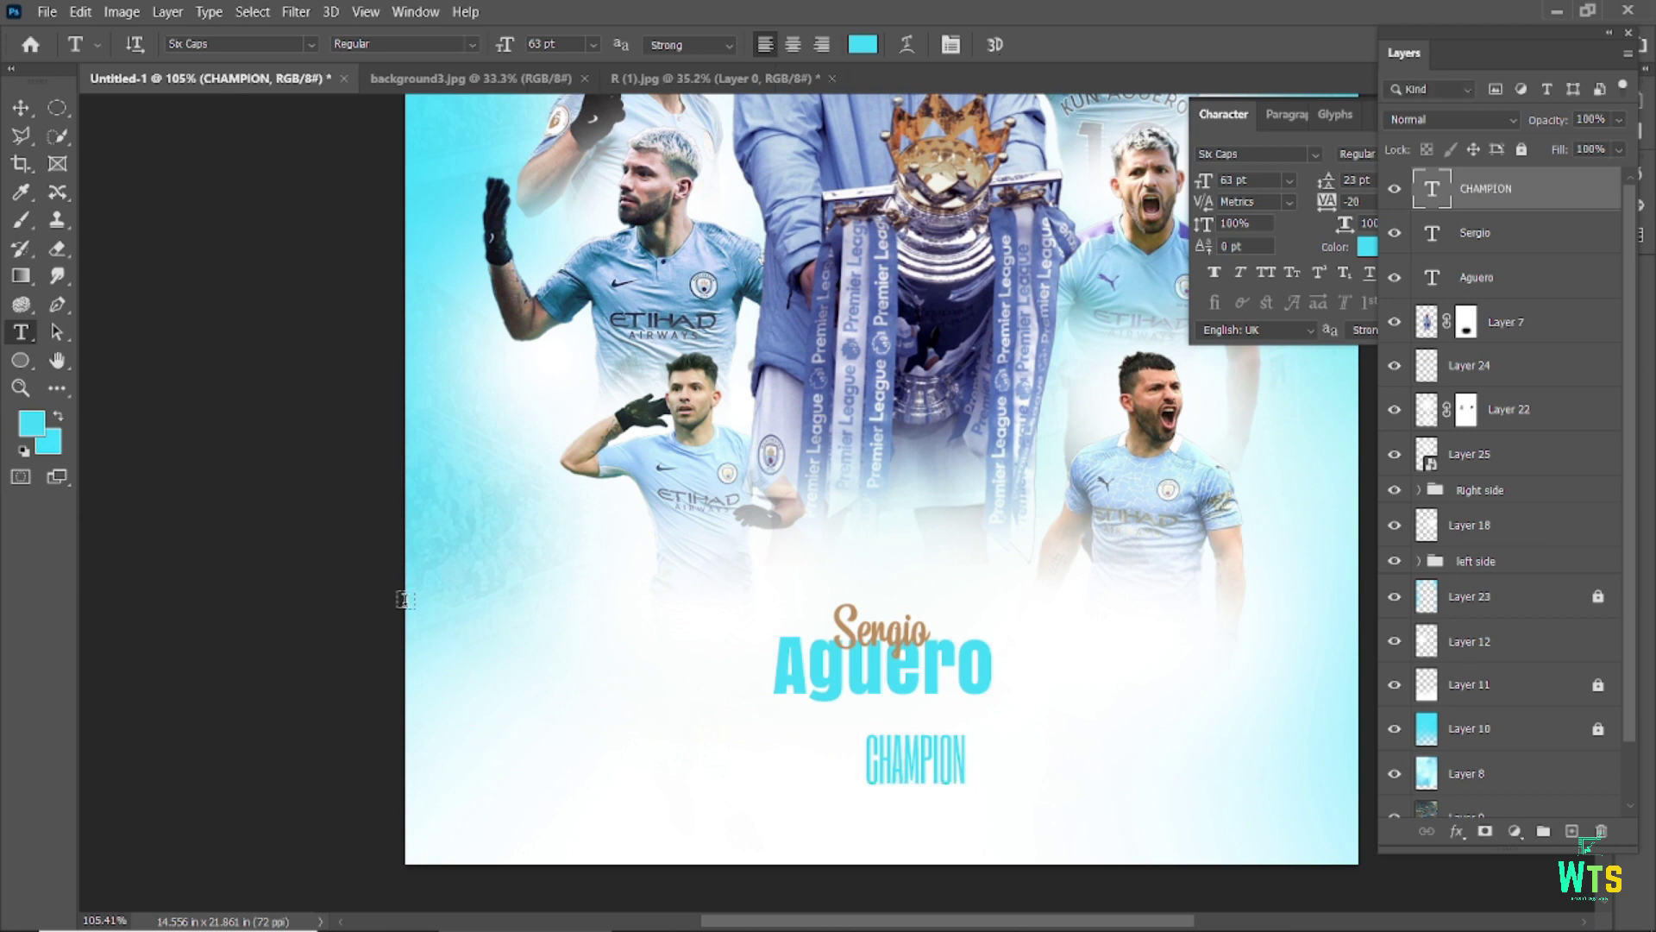
pyautogui.press('v')
pyautogui.click(20, 332)
pyautogui.doubleClick(906, 775)
pyautogui.click(311, 44)
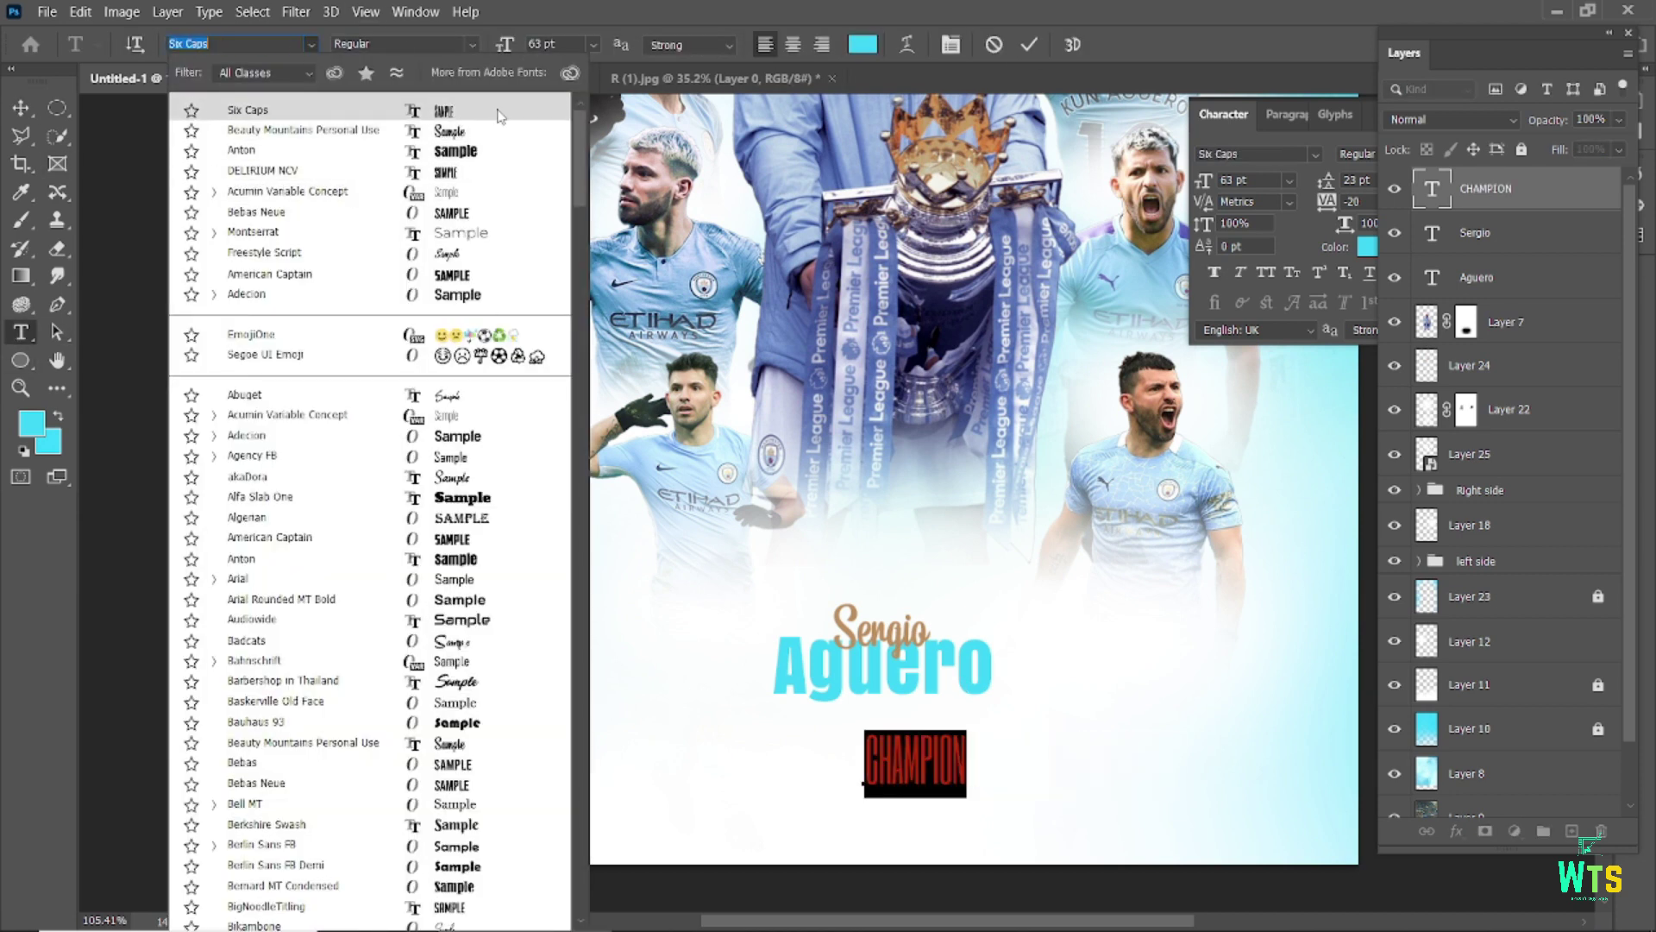
pyautogui.press('Escape')
pyautogui.press('Escape')
pyautogui.press('v')
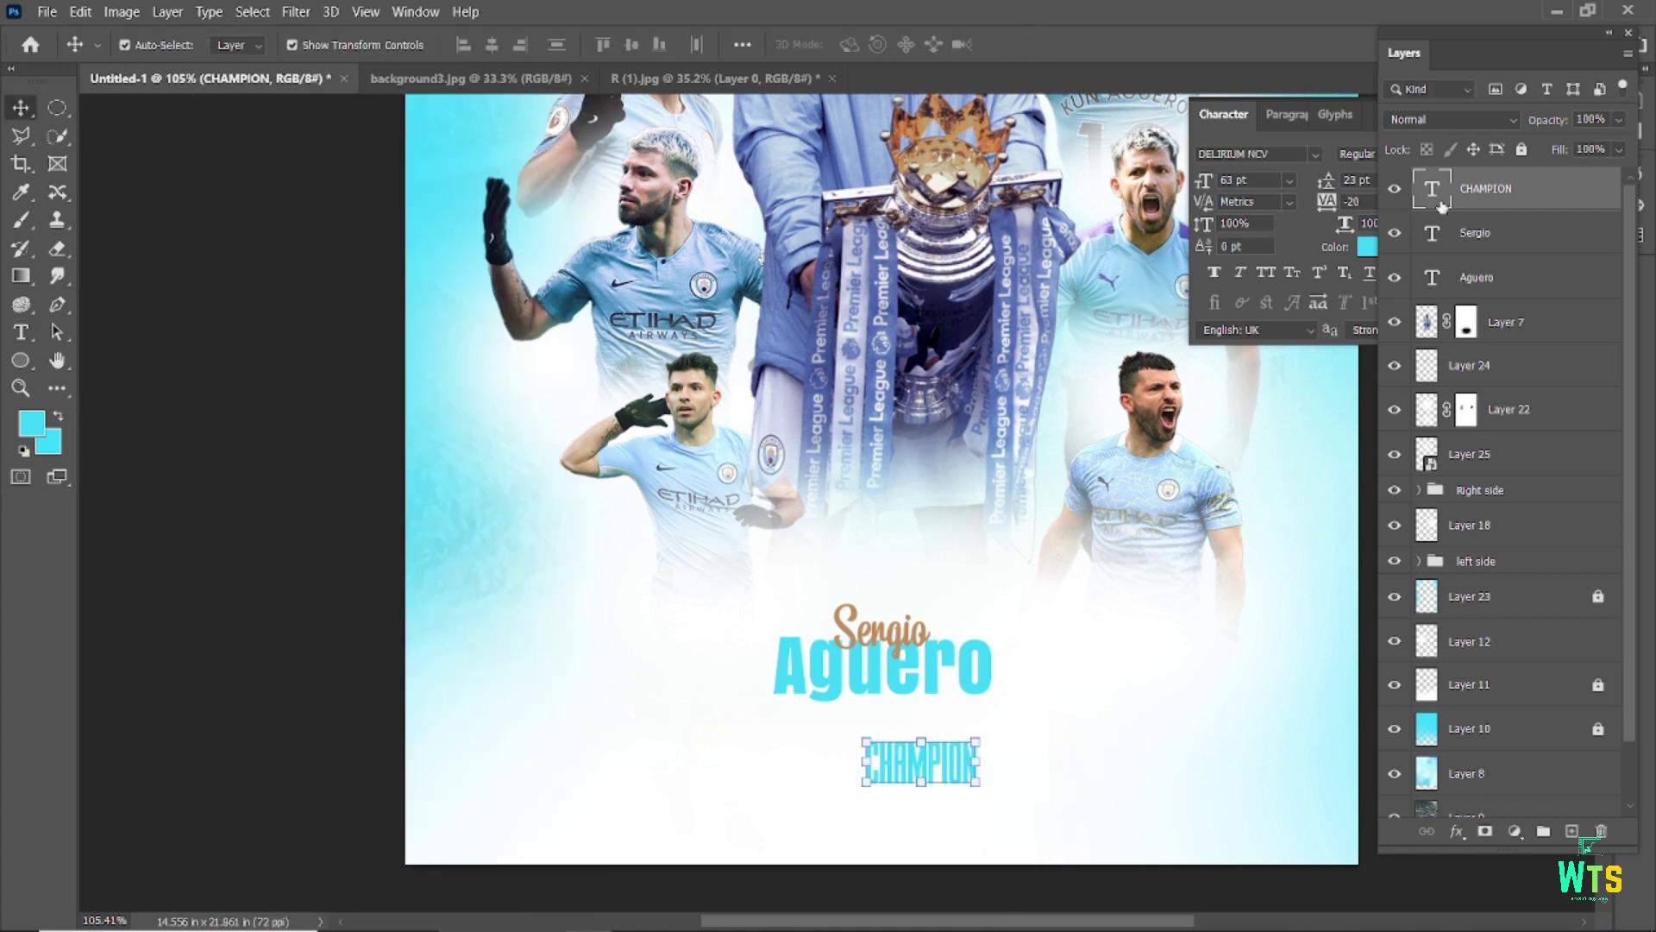
# - Spread CHAMPION's letters wide and centre it horizontally under the name
pyautogui.doubleClick(912, 774)
pyautogui.moveTo(1327, 201); pyautogui.dragTo(1391, 204)
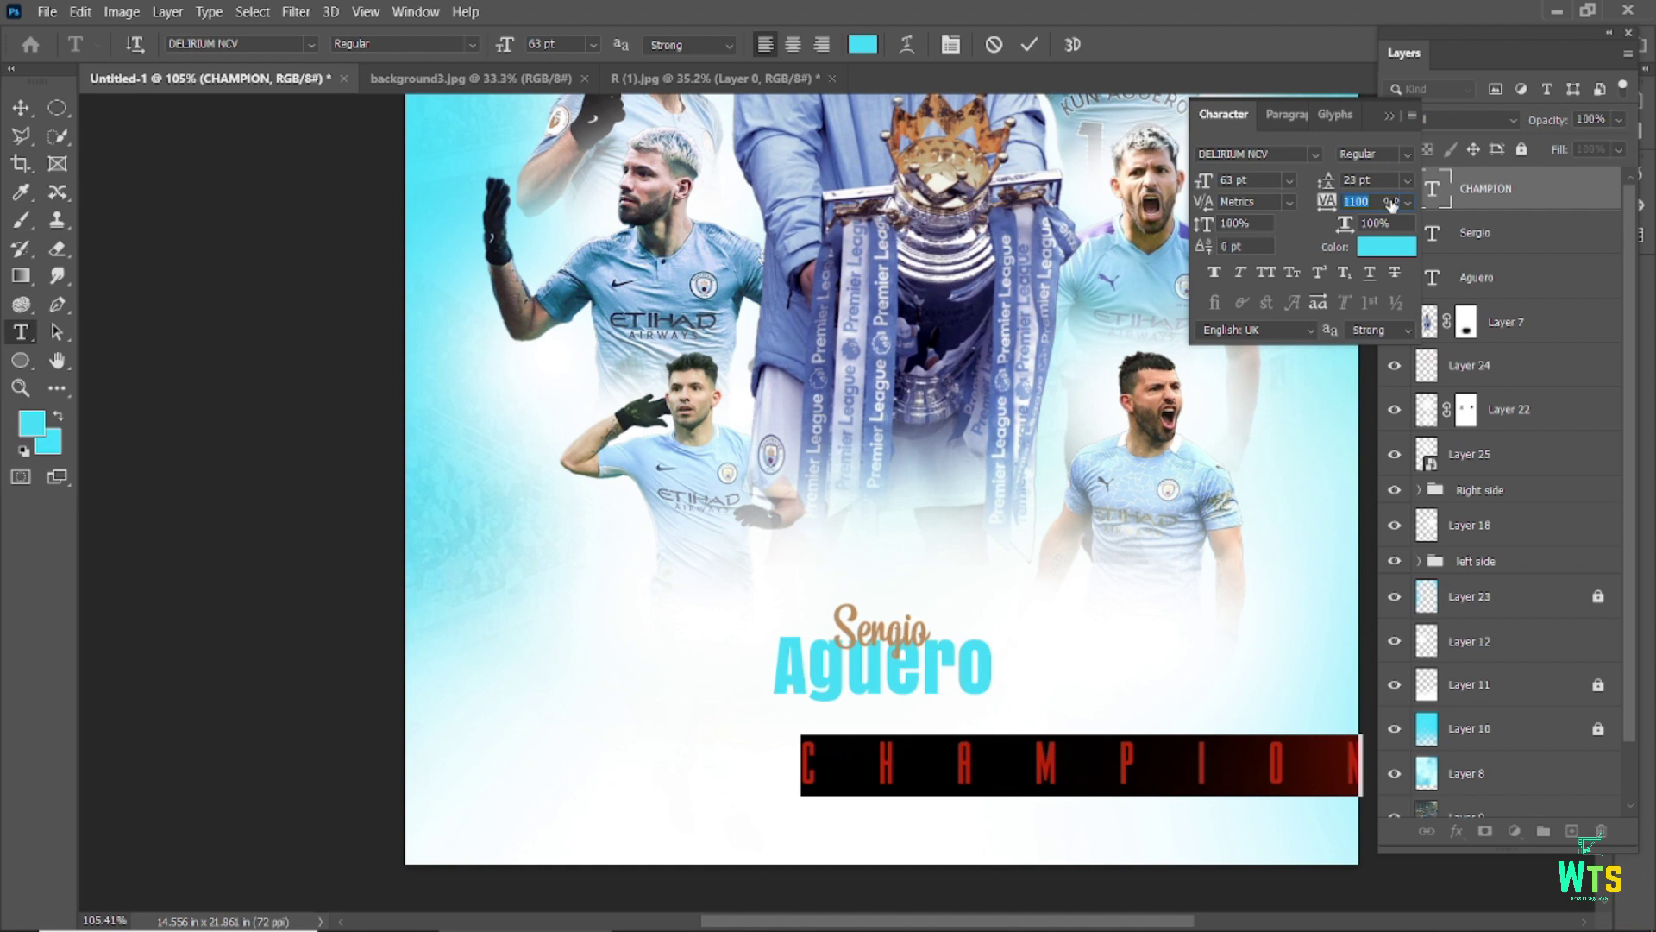
pyautogui.click(1029, 45)
pyautogui.click(1389, 114)
pyautogui.press('v')
pyautogui.keyDown('ctrl'); pyautogui.click(1478, 795); pyautogui.keyUp('ctrl')
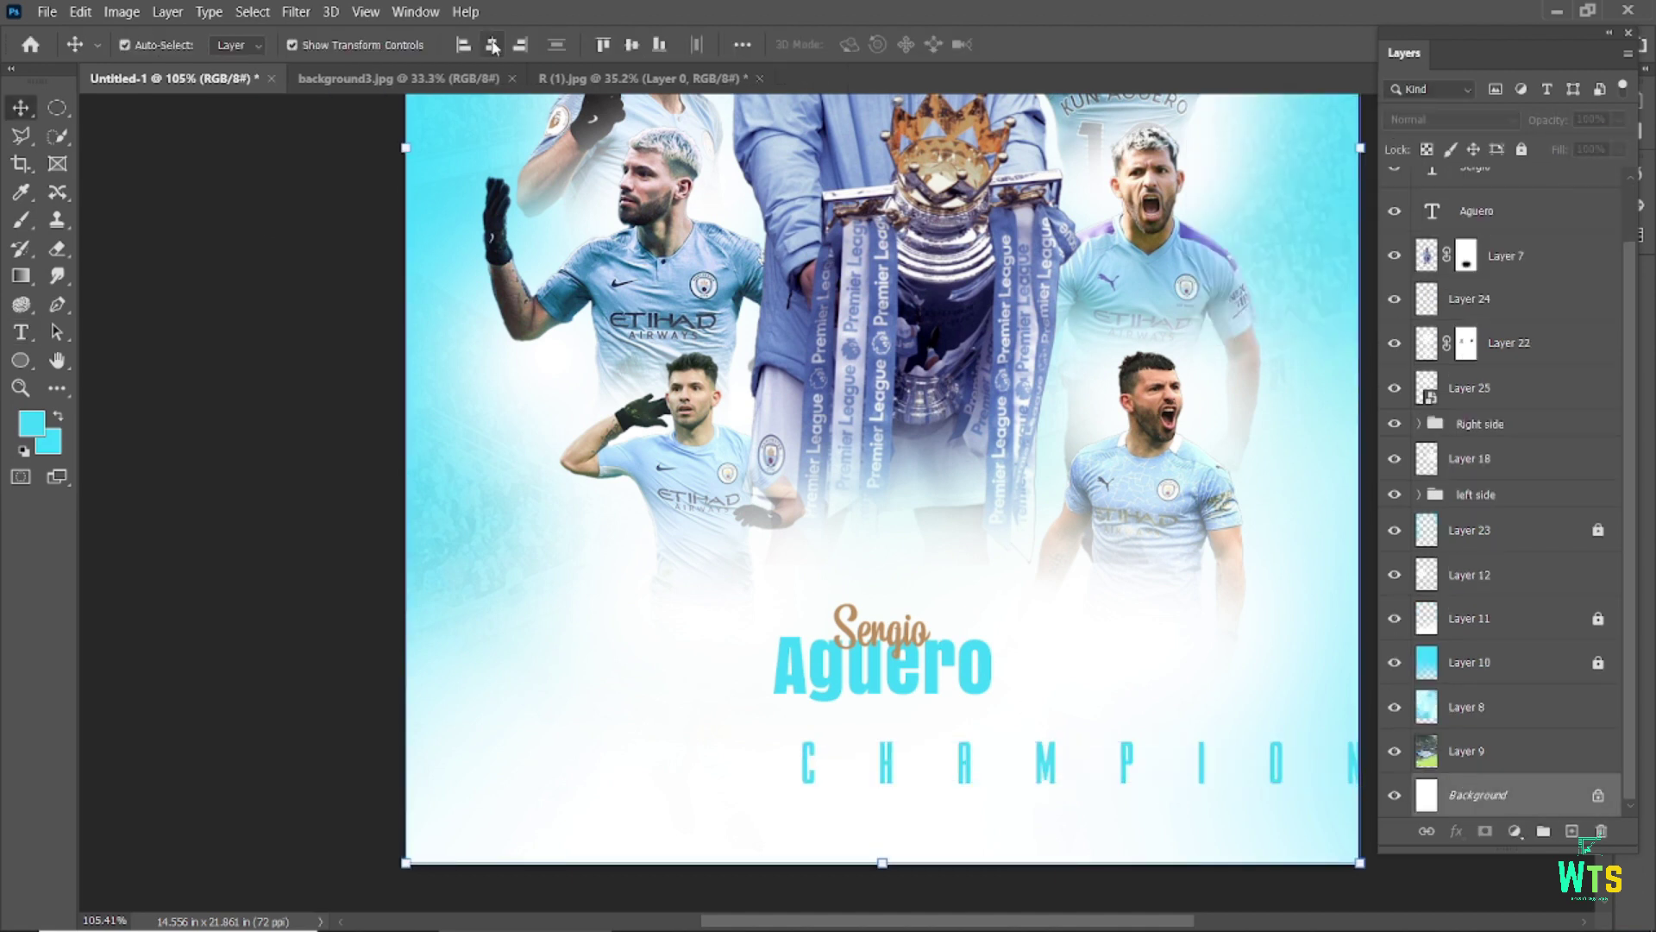
pyautogui.click(493, 45)
pyautogui.moveTo(852, 766); pyautogui.dragTo(862, 757)
pyautogui.scroll(-3, 775, 796)
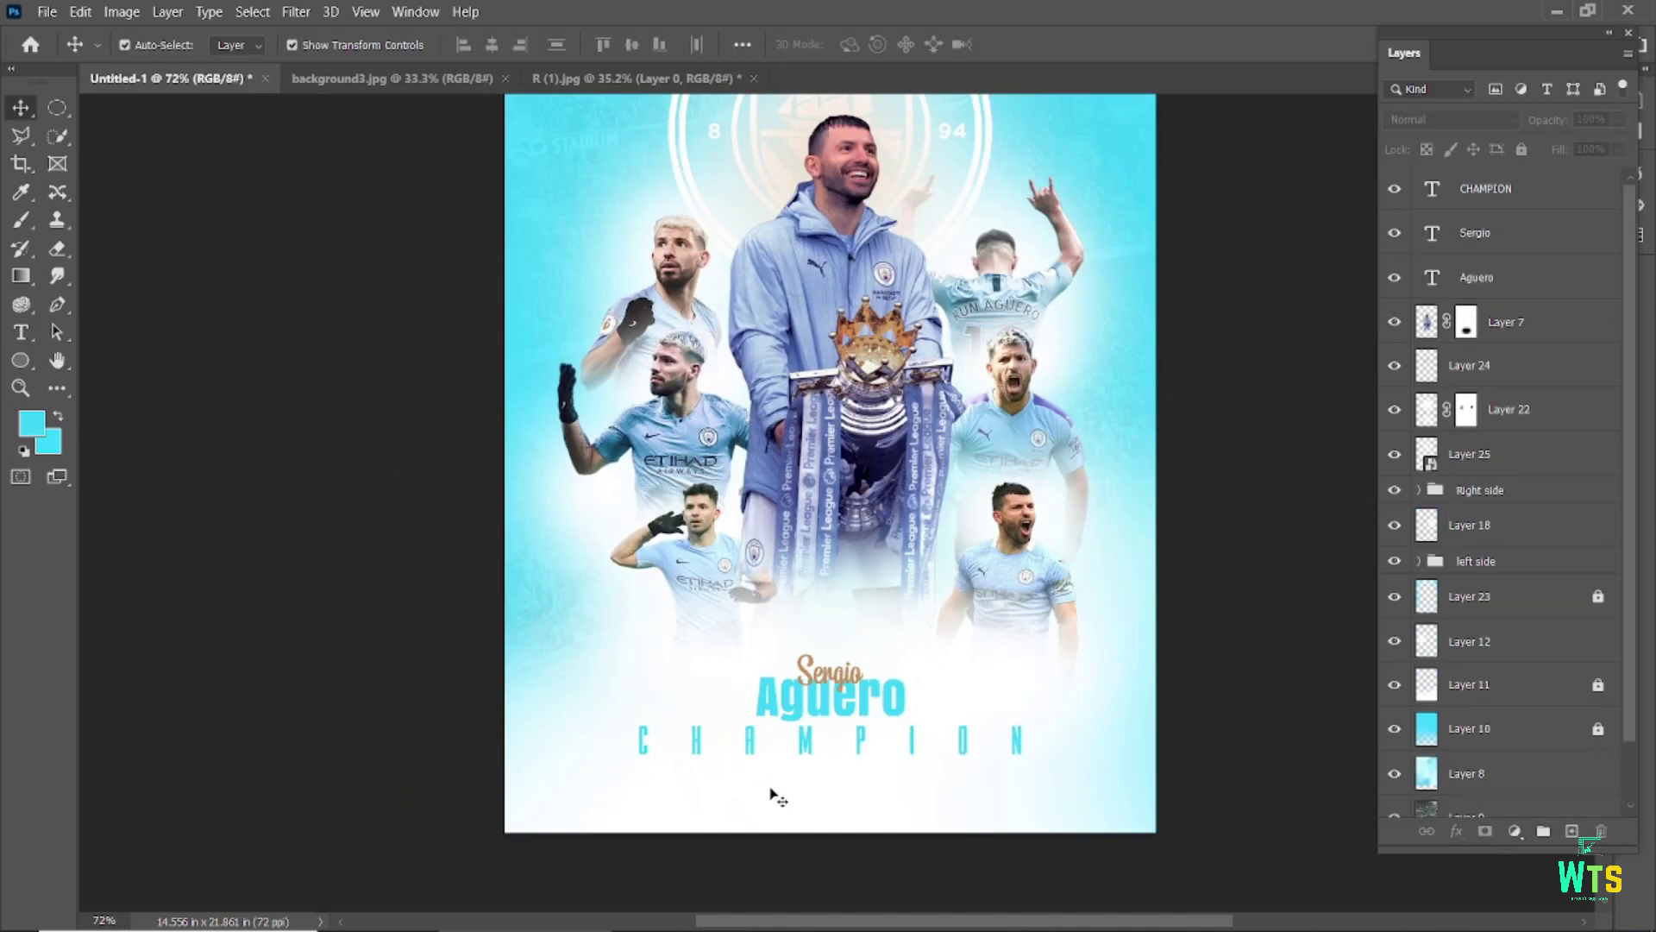
pyautogui.scroll(3, 779, 798)
# - Colour CHAMPION dark navy and slightly tighten its letter spacing
pyautogui.doubleClick(807, 732)
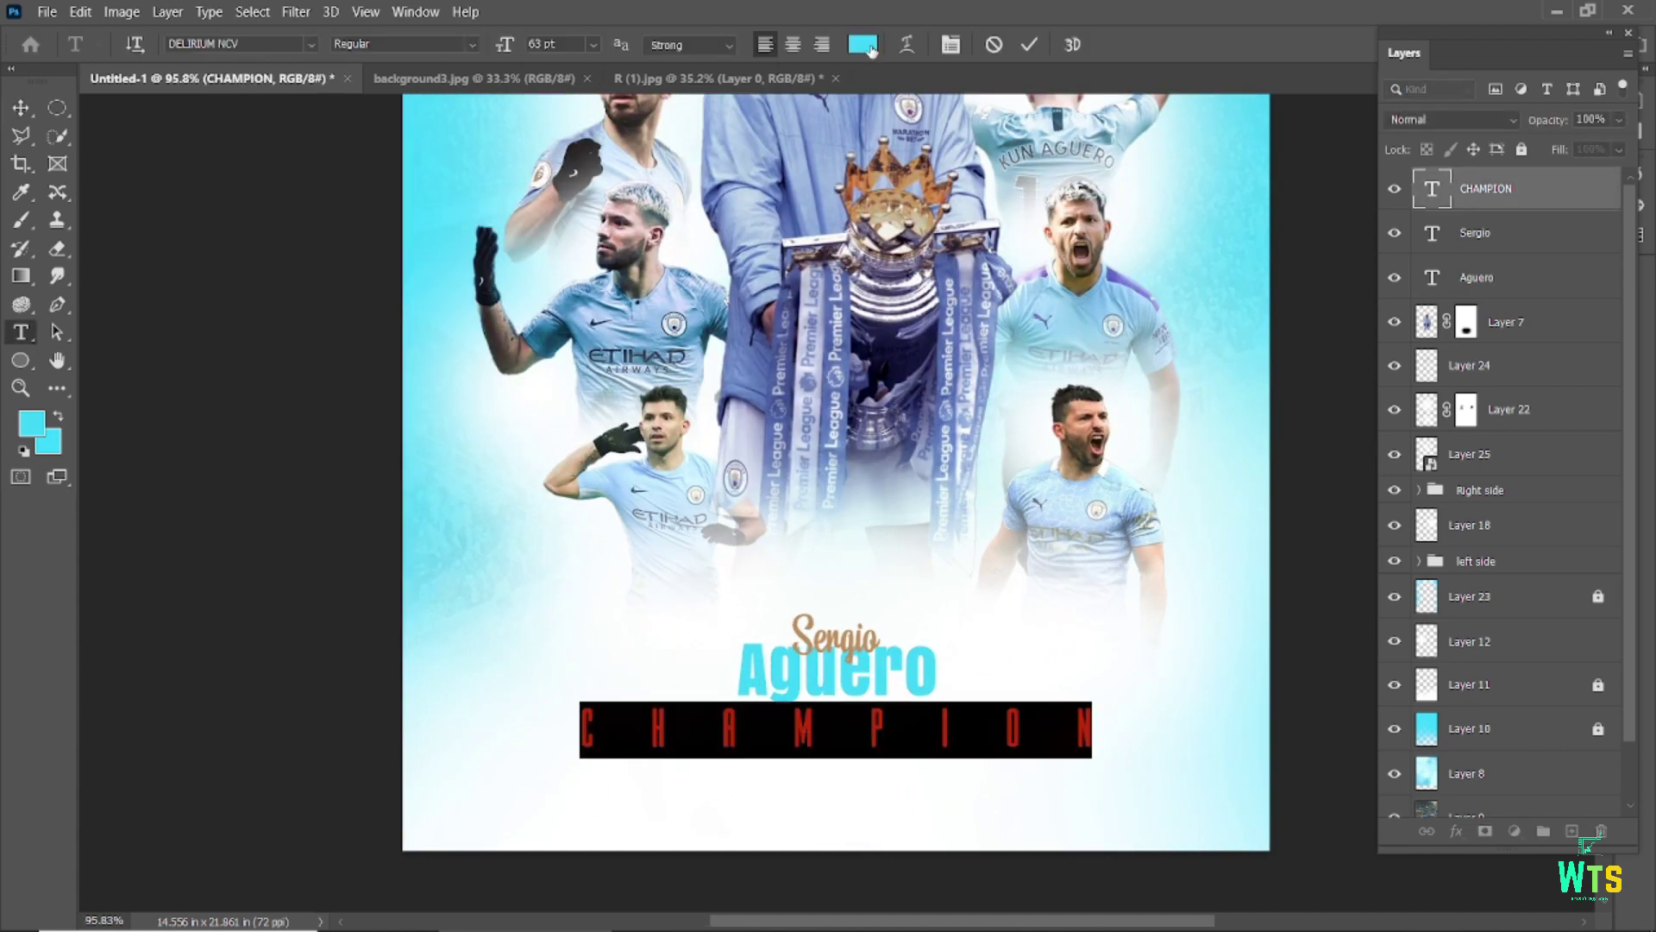
pyautogui.click(863, 44)
pyautogui.click(842, 360)
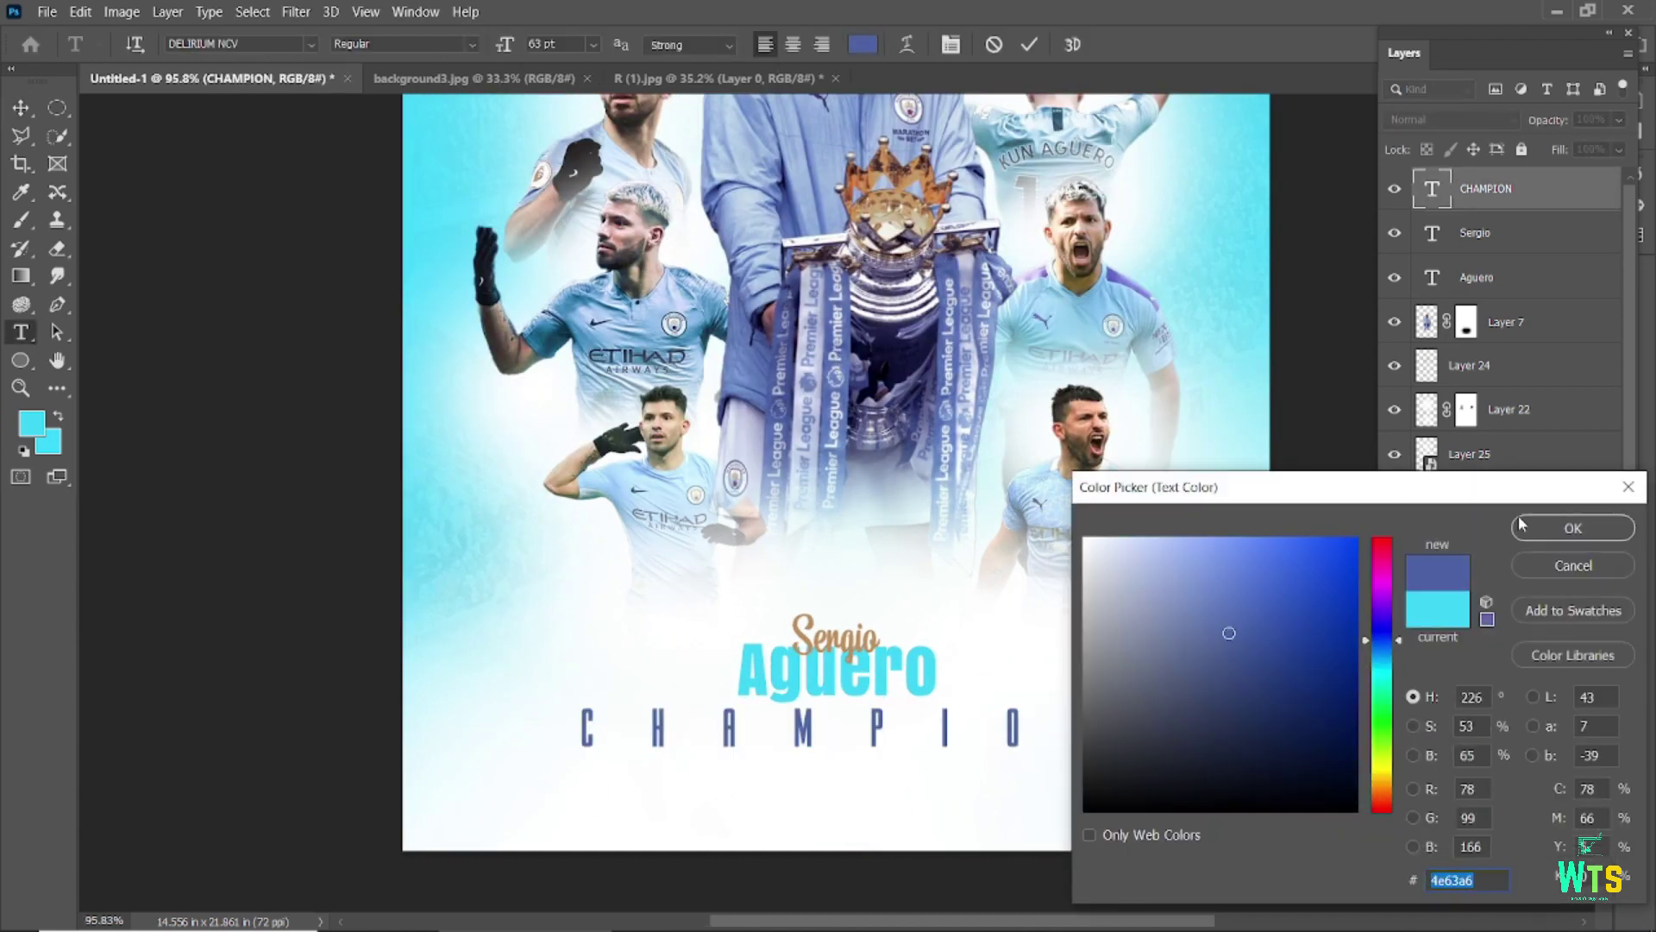
pyautogui.click(1573, 527)
pyautogui.scroll(-1, 277, 451)
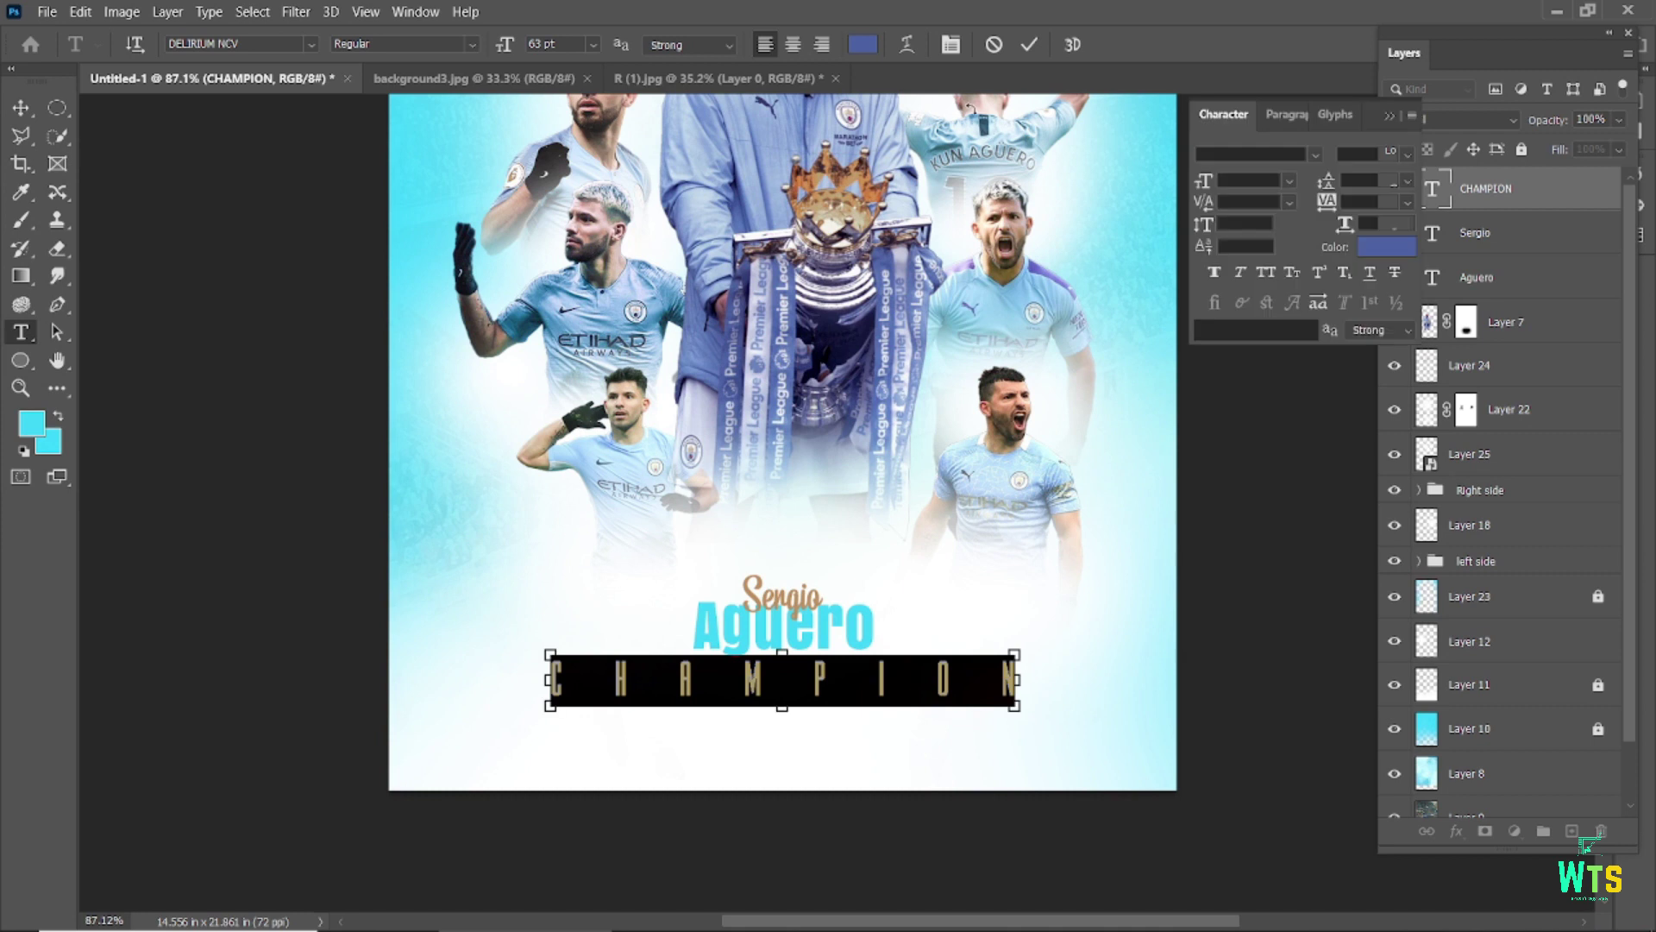
pyautogui.moveTo(1332, 210); pyautogui.dragTo(1325, 210)
pyautogui.click(1371, 250)
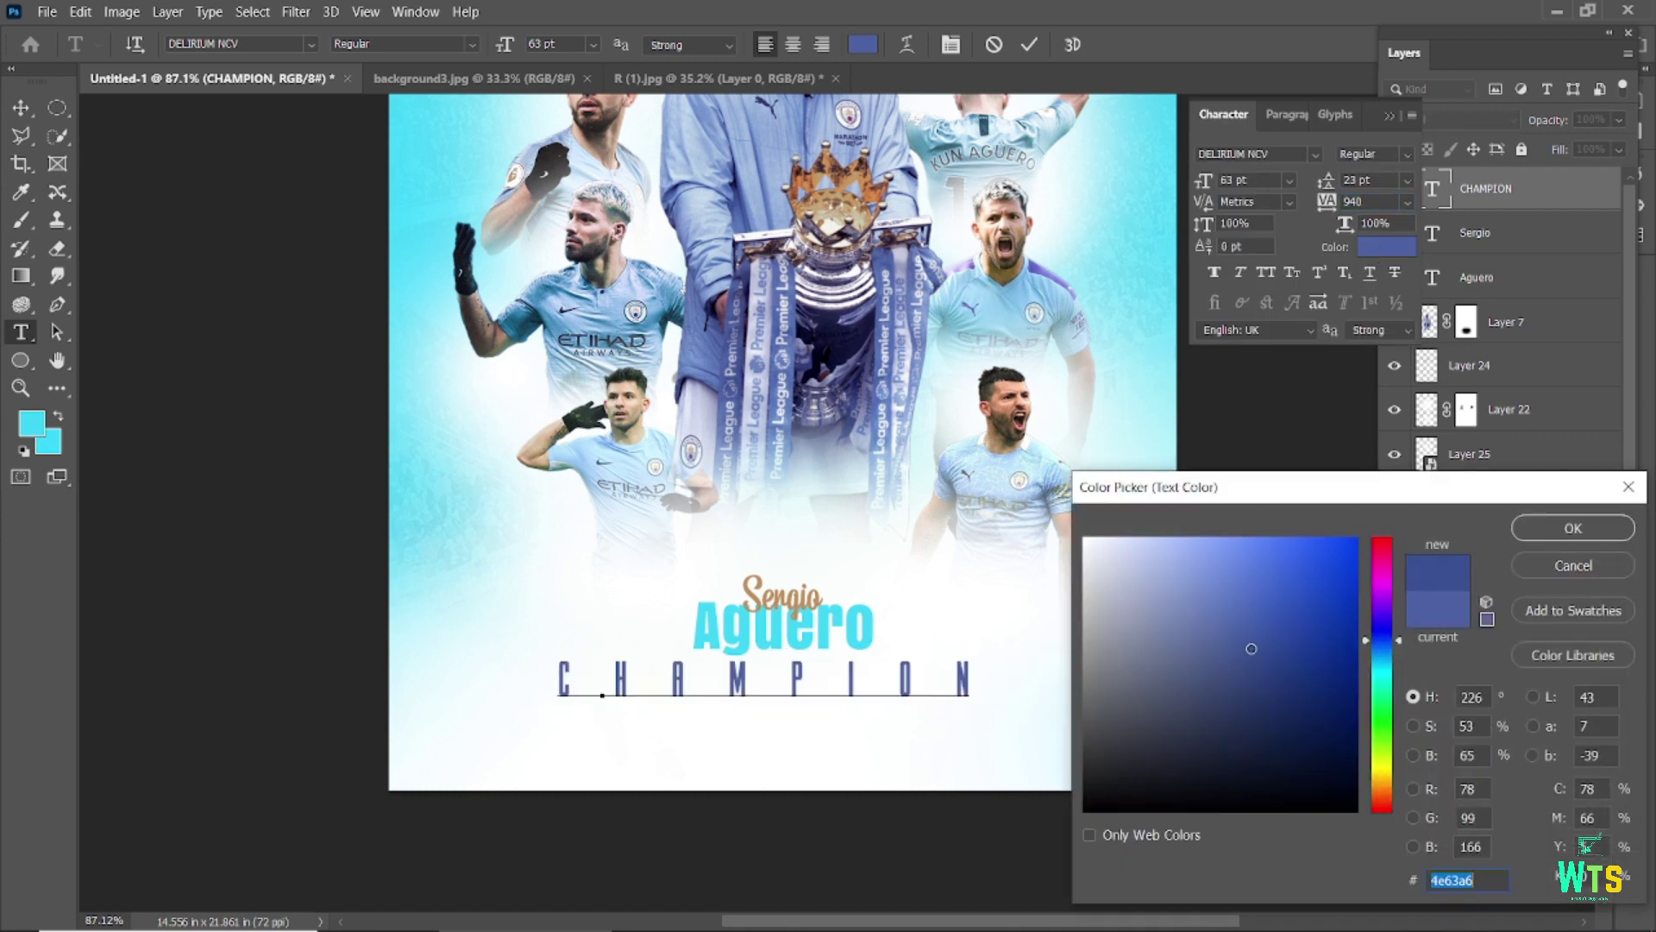
pyautogui.click(1314, 728)
pyautogui.click(1573, 527)
pyautogui.click(20, 108)
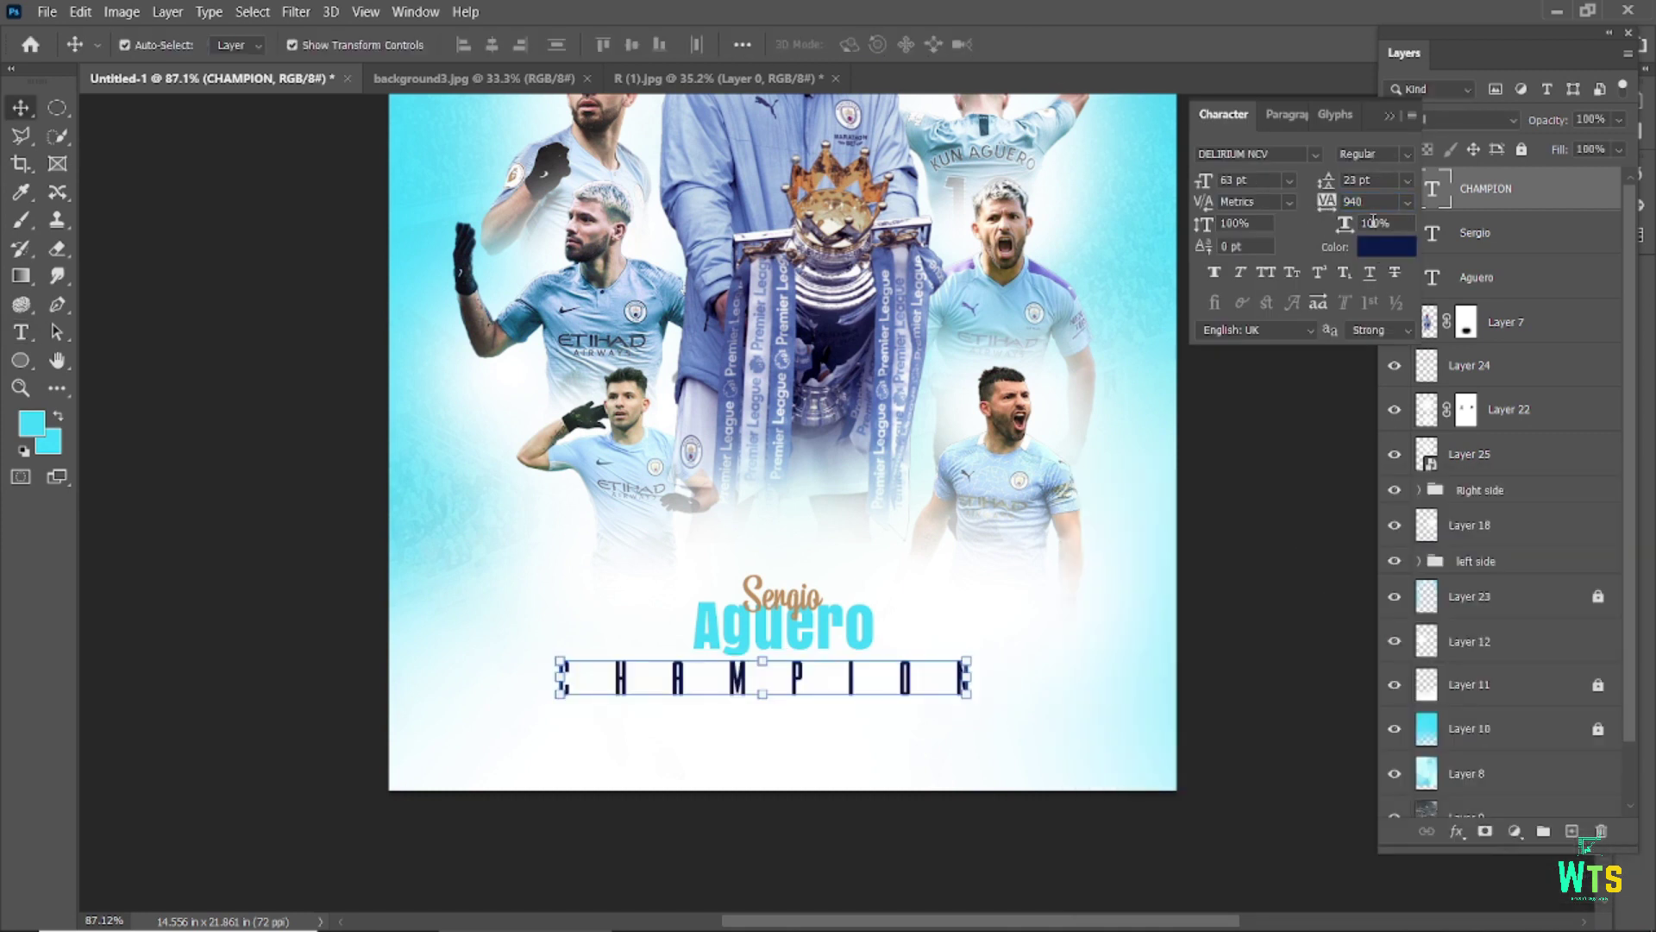
pyautogui.click(405, 427)
pyautogui.click(261, 426)
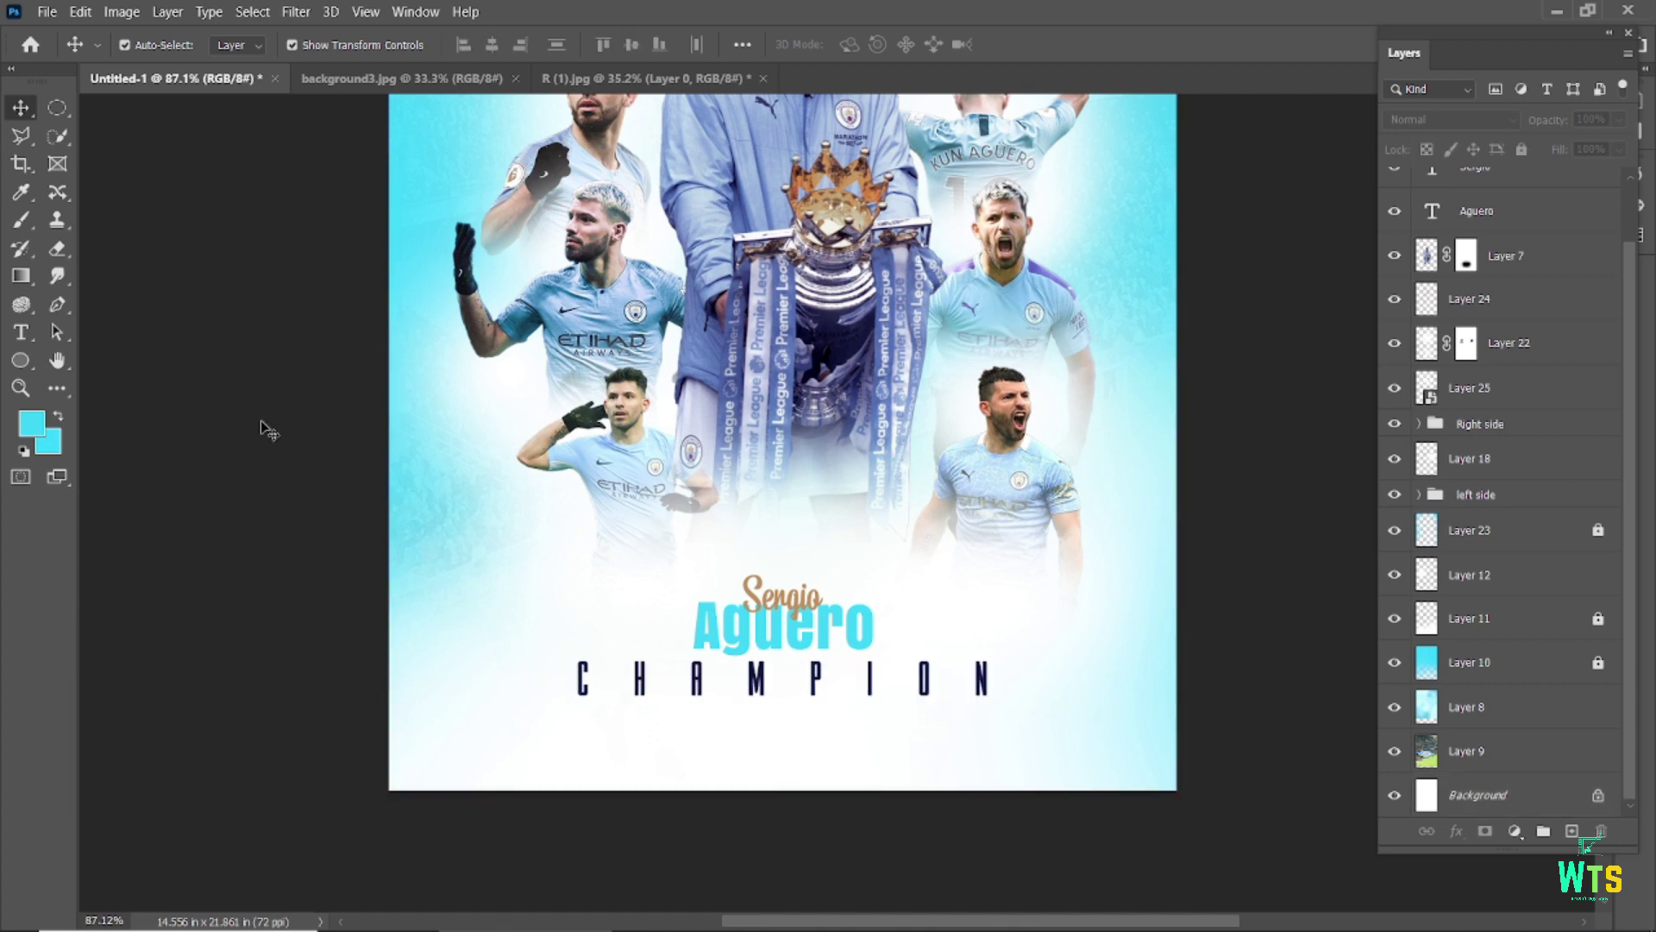
pyautogui.hotkey('ctrl', '0')
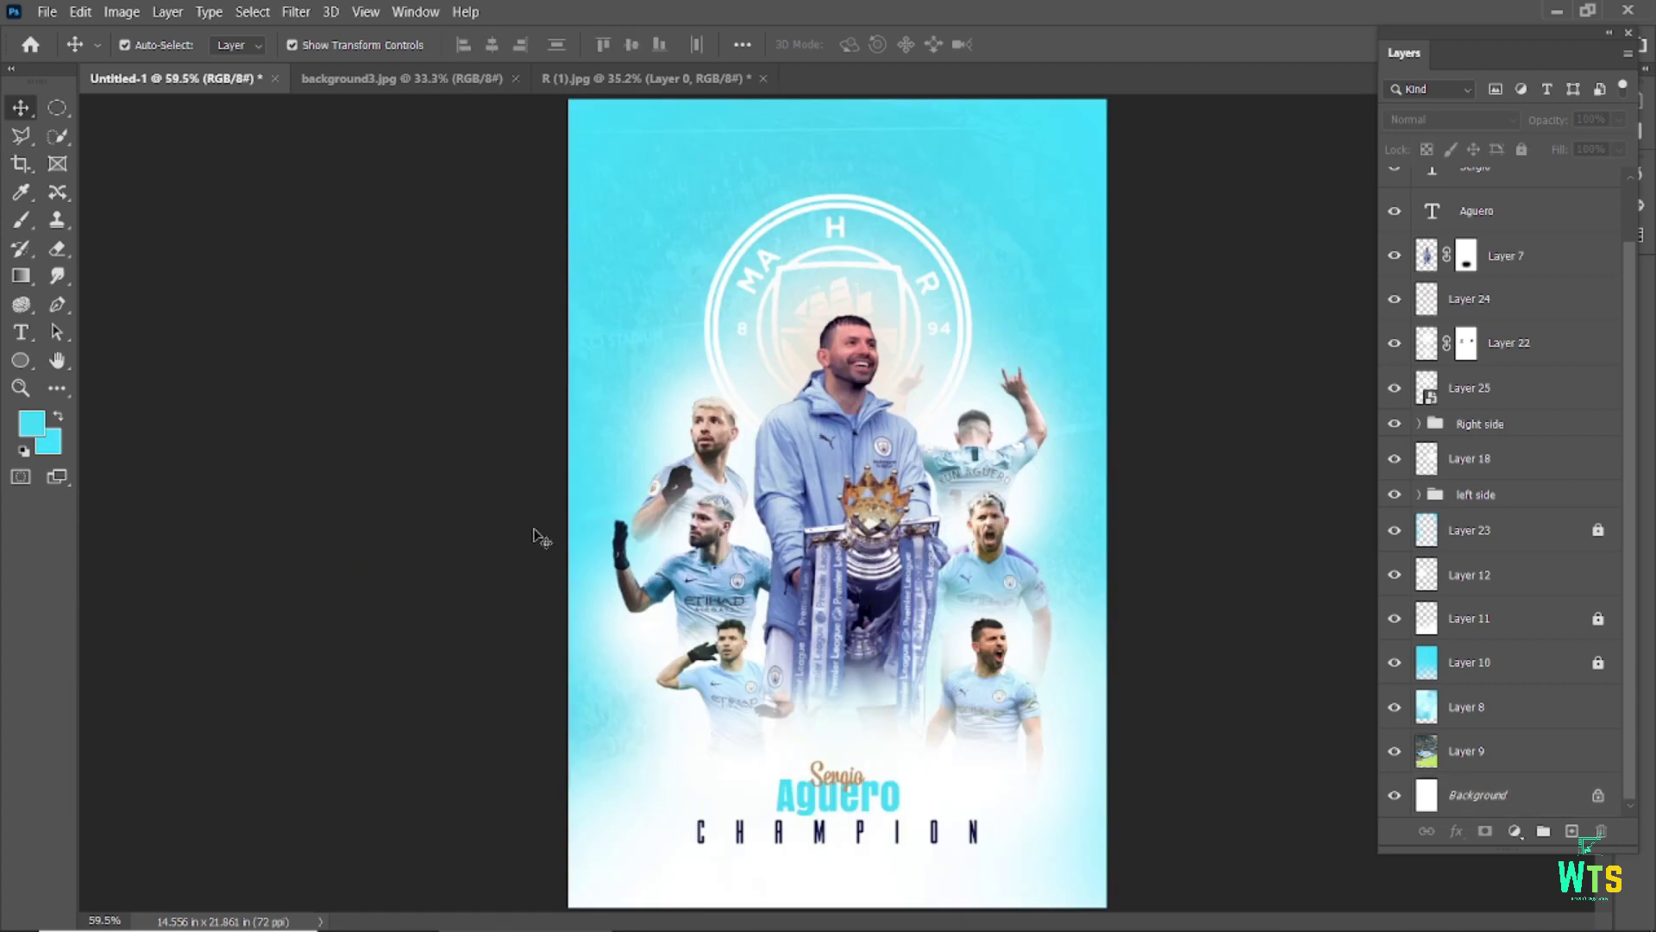
# - Copy CHAMPION to the top of the poster and make the copy white
pyautogui.moveTo(828, 835); pyautogui.dragTo(828, 149)
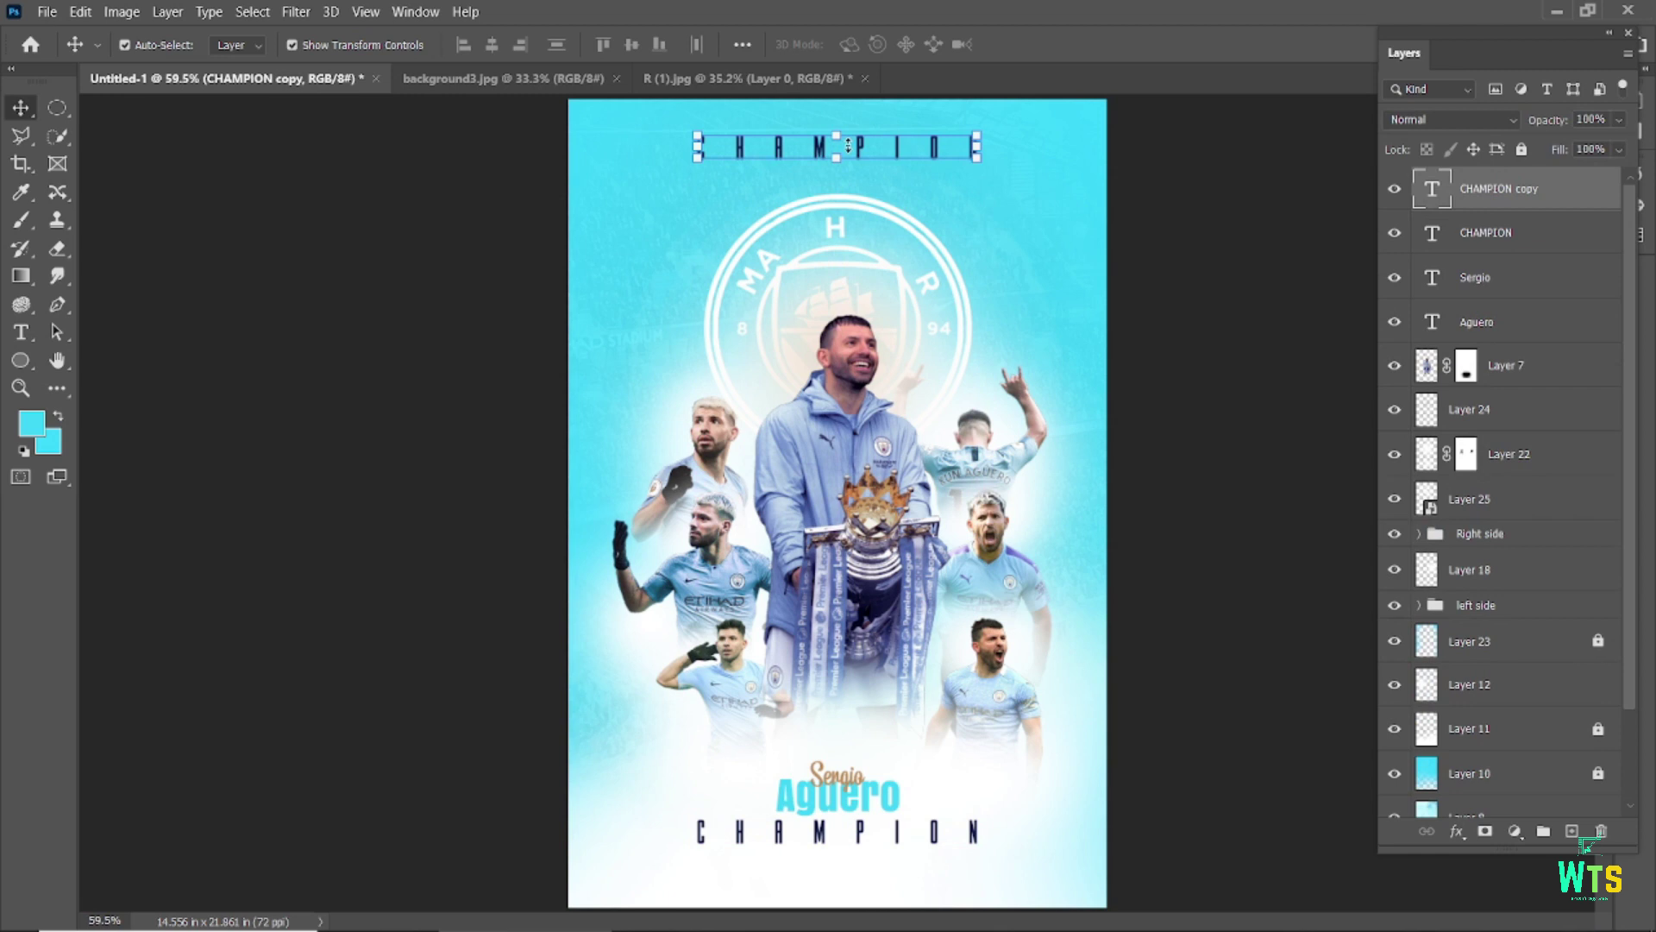
pyautogui.scroll(5, 828, 149)
pyautogui.doubleClick(765, 153)
pyautogui.hotkey('ctrl', 't')
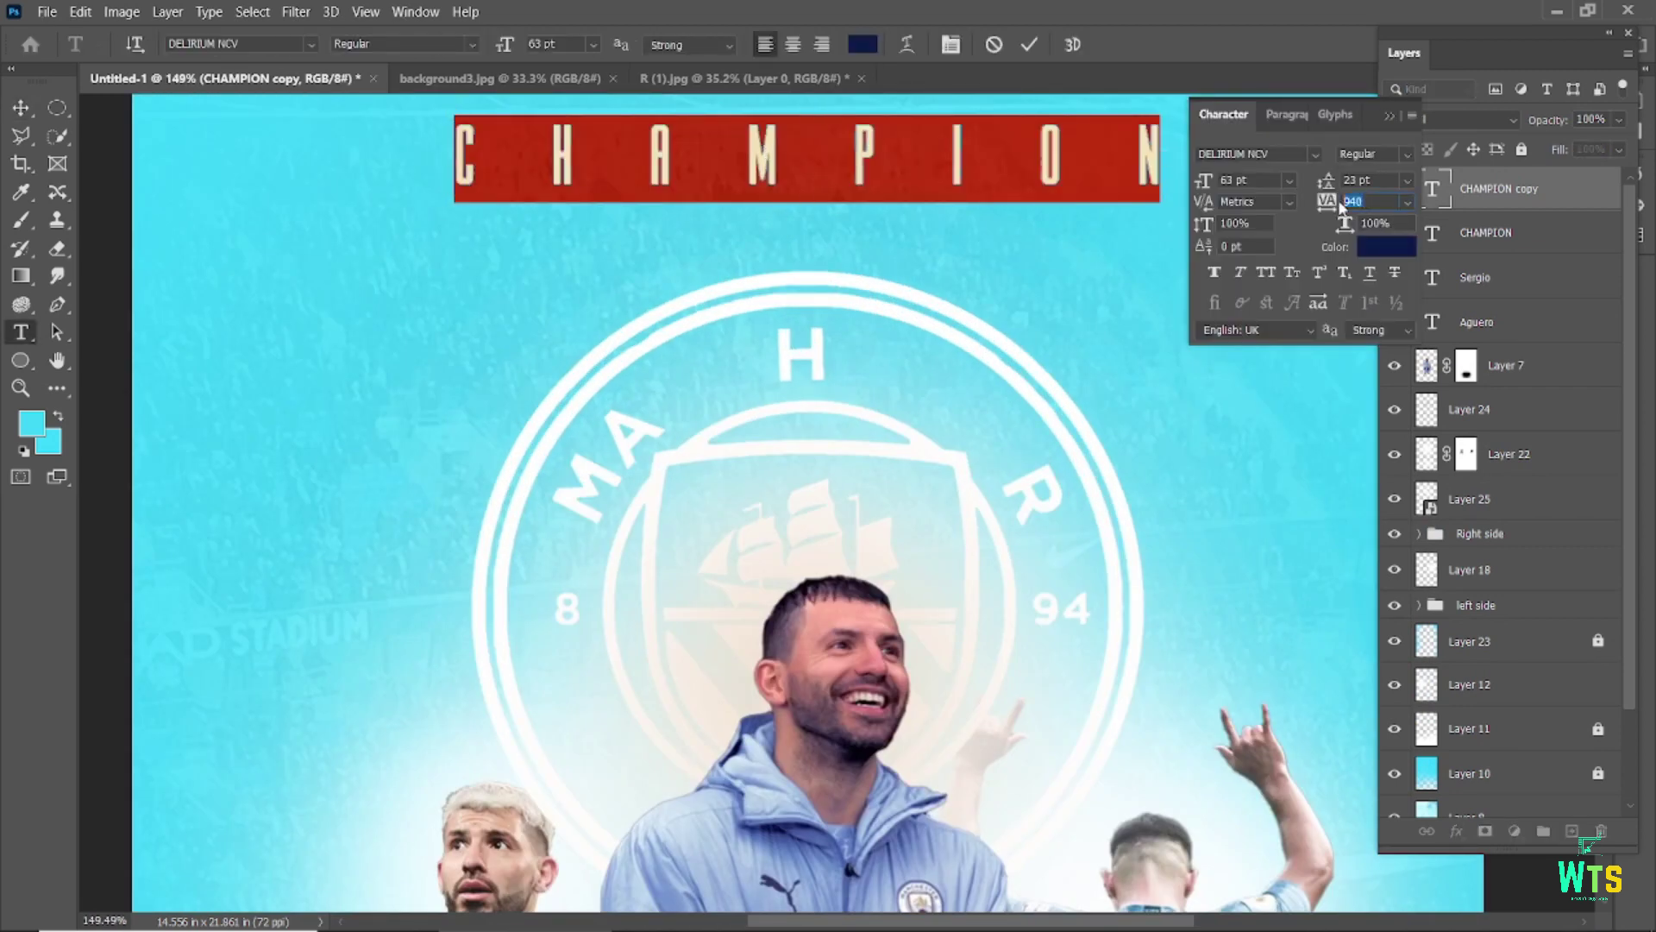
pyautogui.write('0')
pyautogui.click(1031, 46)
pyautogui.doubleClick(1432, 188)
pyautogui.click(1386, 247)
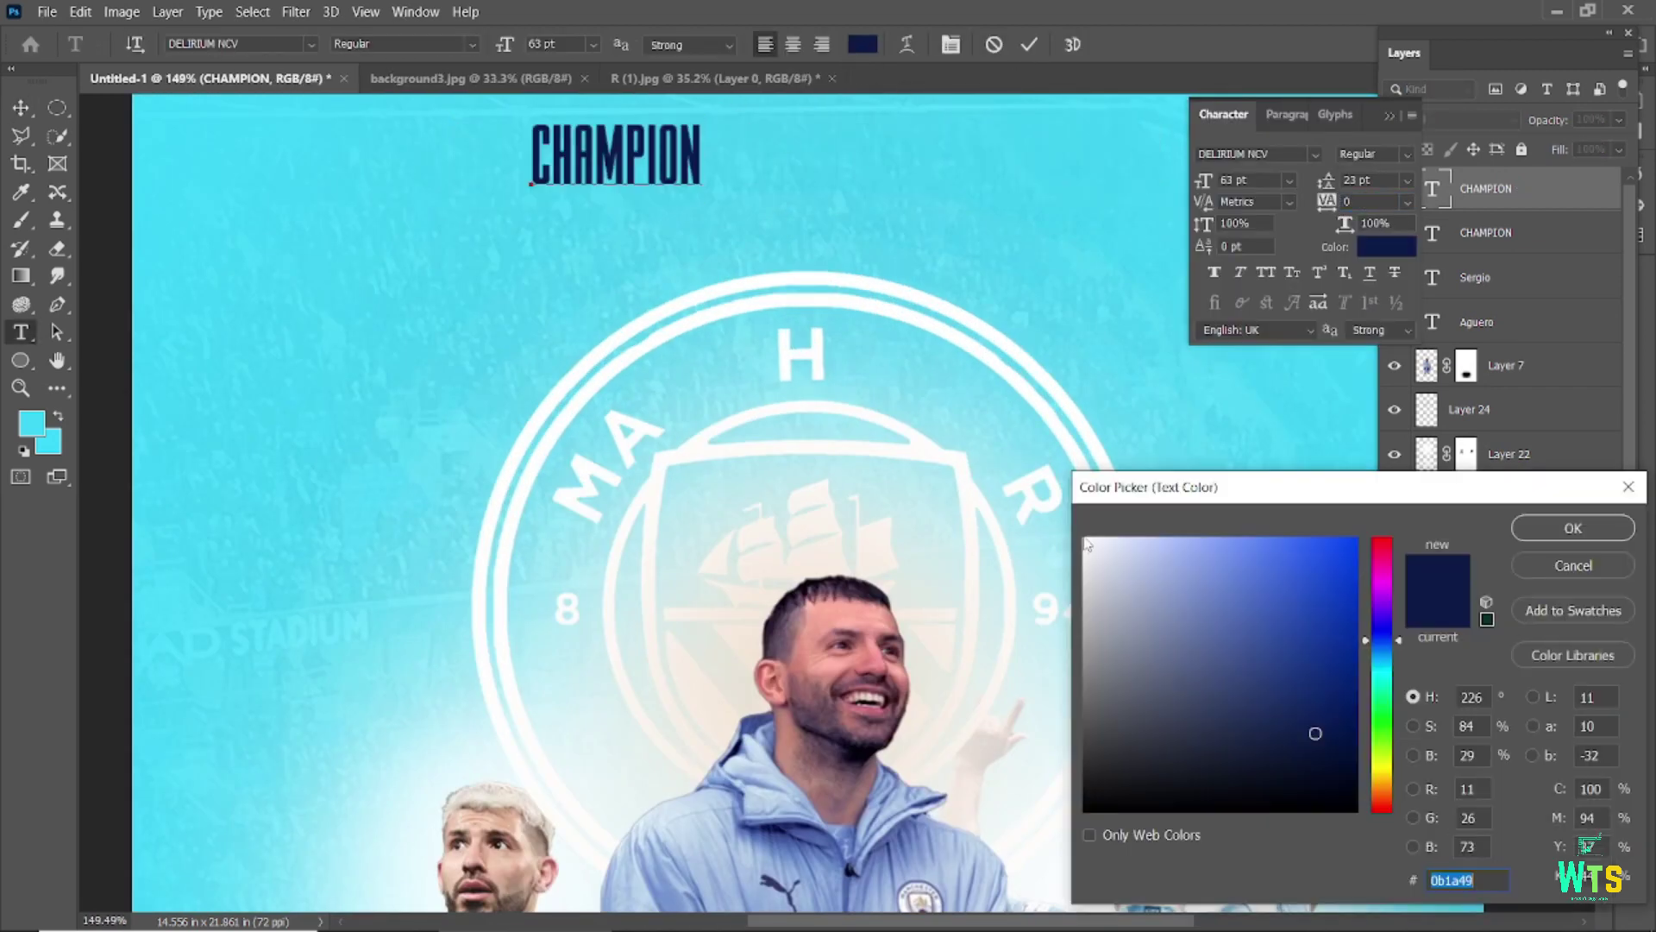
pyautogui.click(1085, 539)
pyautogui.click(1572, 528)
# - Retype the copy as MANCHESTER CITY and centre it horizontally
pyautogui.write('MANCHESTER')
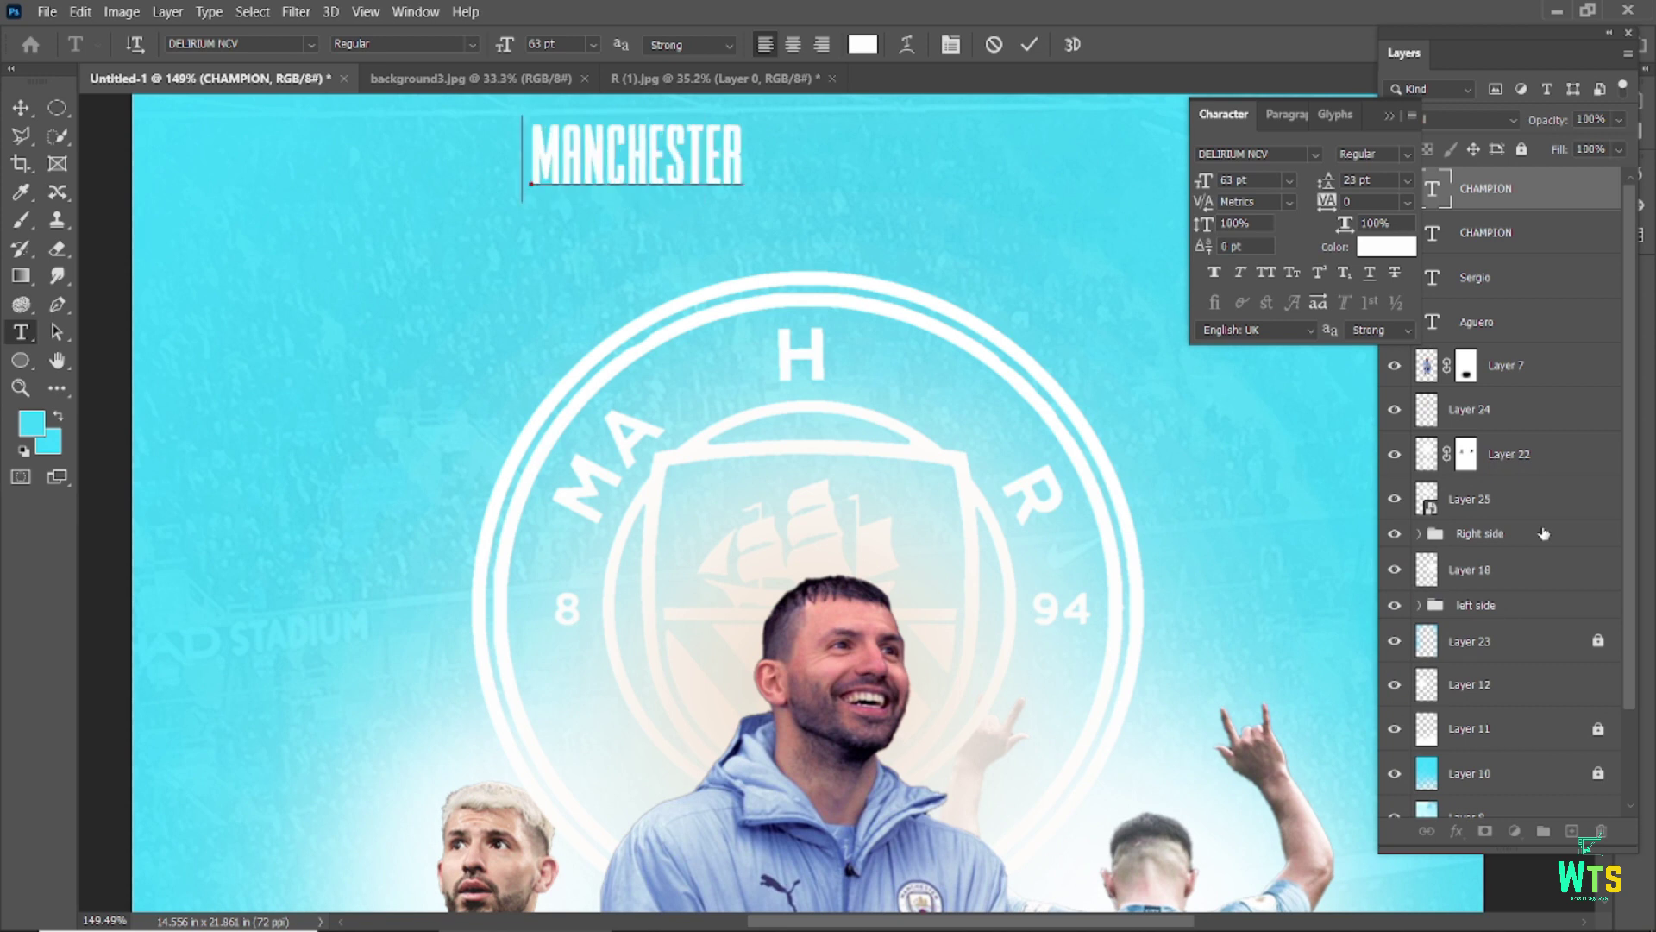
pyautogui.write(' CIT')
pyautogui.hotkey('ctrl', 'Return')
pyautogui.hotkey('ctrl', '0')
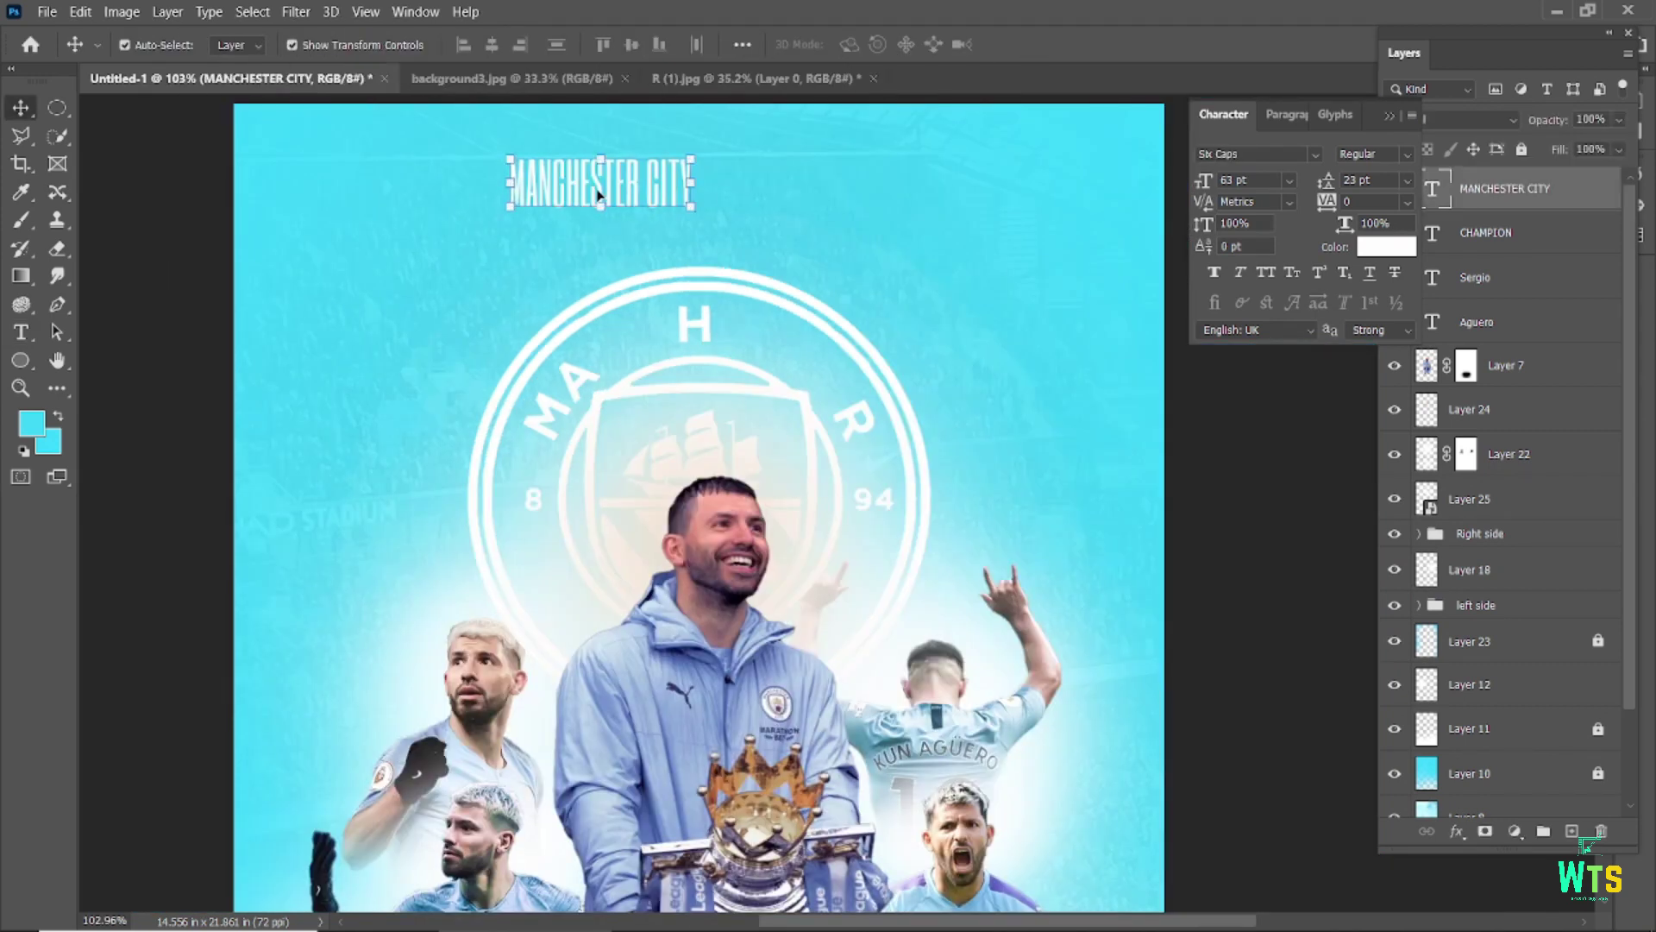
pyautogui.hotkey('ctrl', 'a')
pyautogui.click(1029, 44)
pyautogui.press('v')
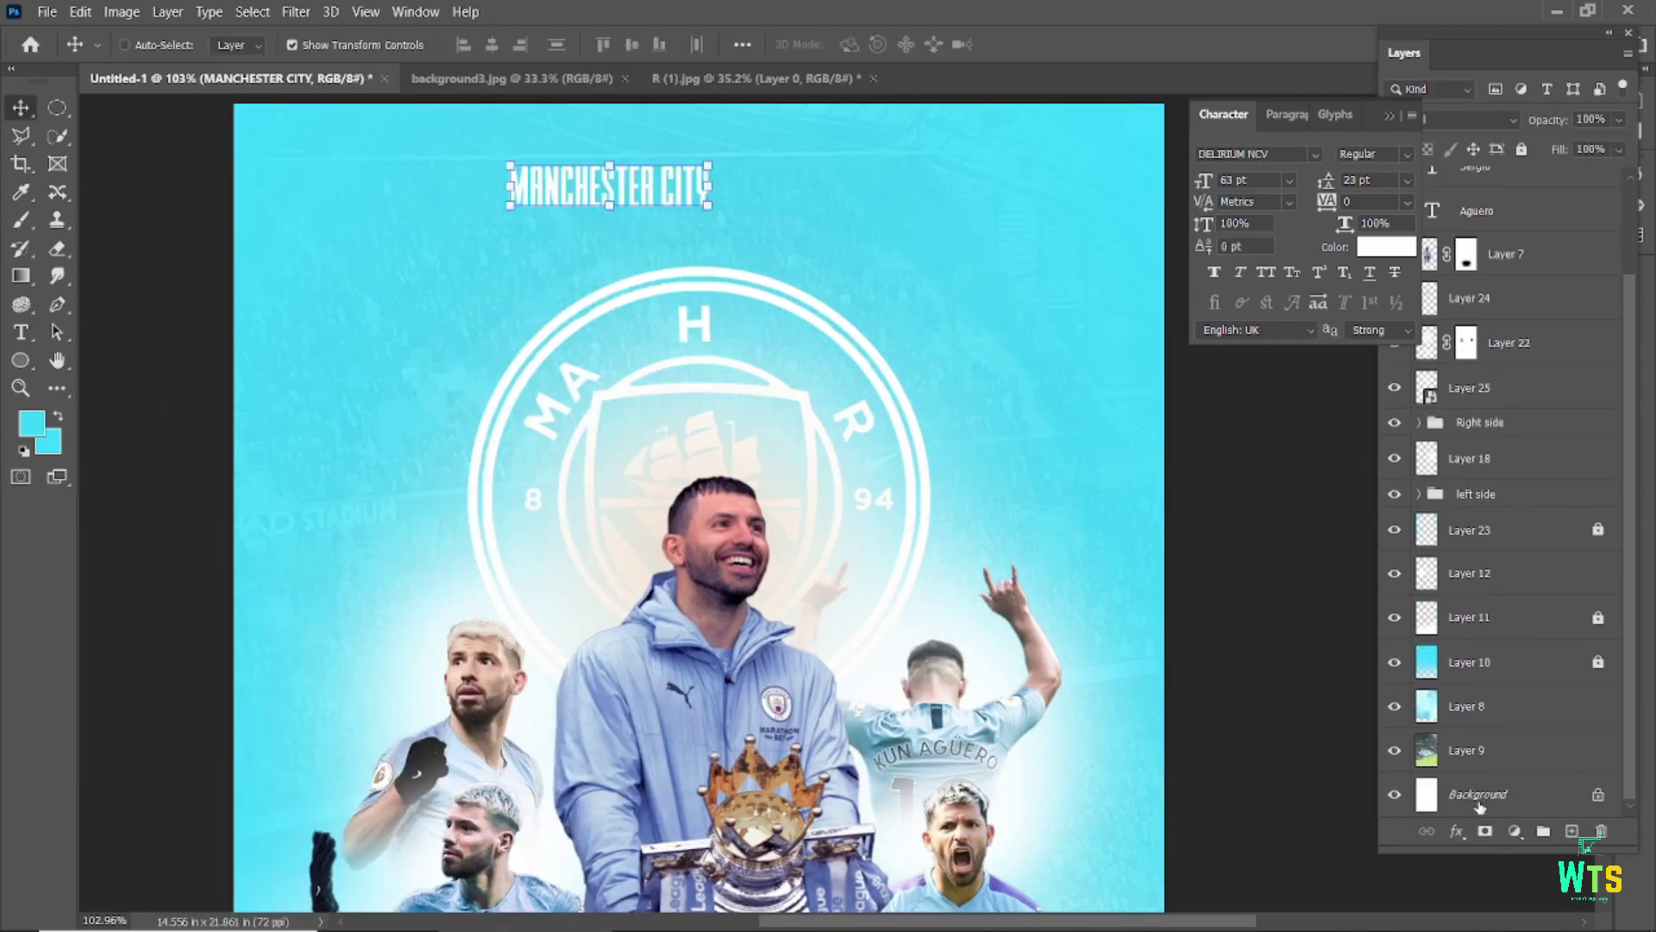
pyautogui.hotkey('ctrl', 'a')
pyautogui.click(492, 45)
pyautogui.hotkey('ctrl', 'd')
# - Widen MANCHESTER CITY's letter spacing and move it slightly higher
pyautogui.doubleClick(668, 181)
pyautogui.moveTo(1327, 201); pyautogui.dragTo(1345, 207)
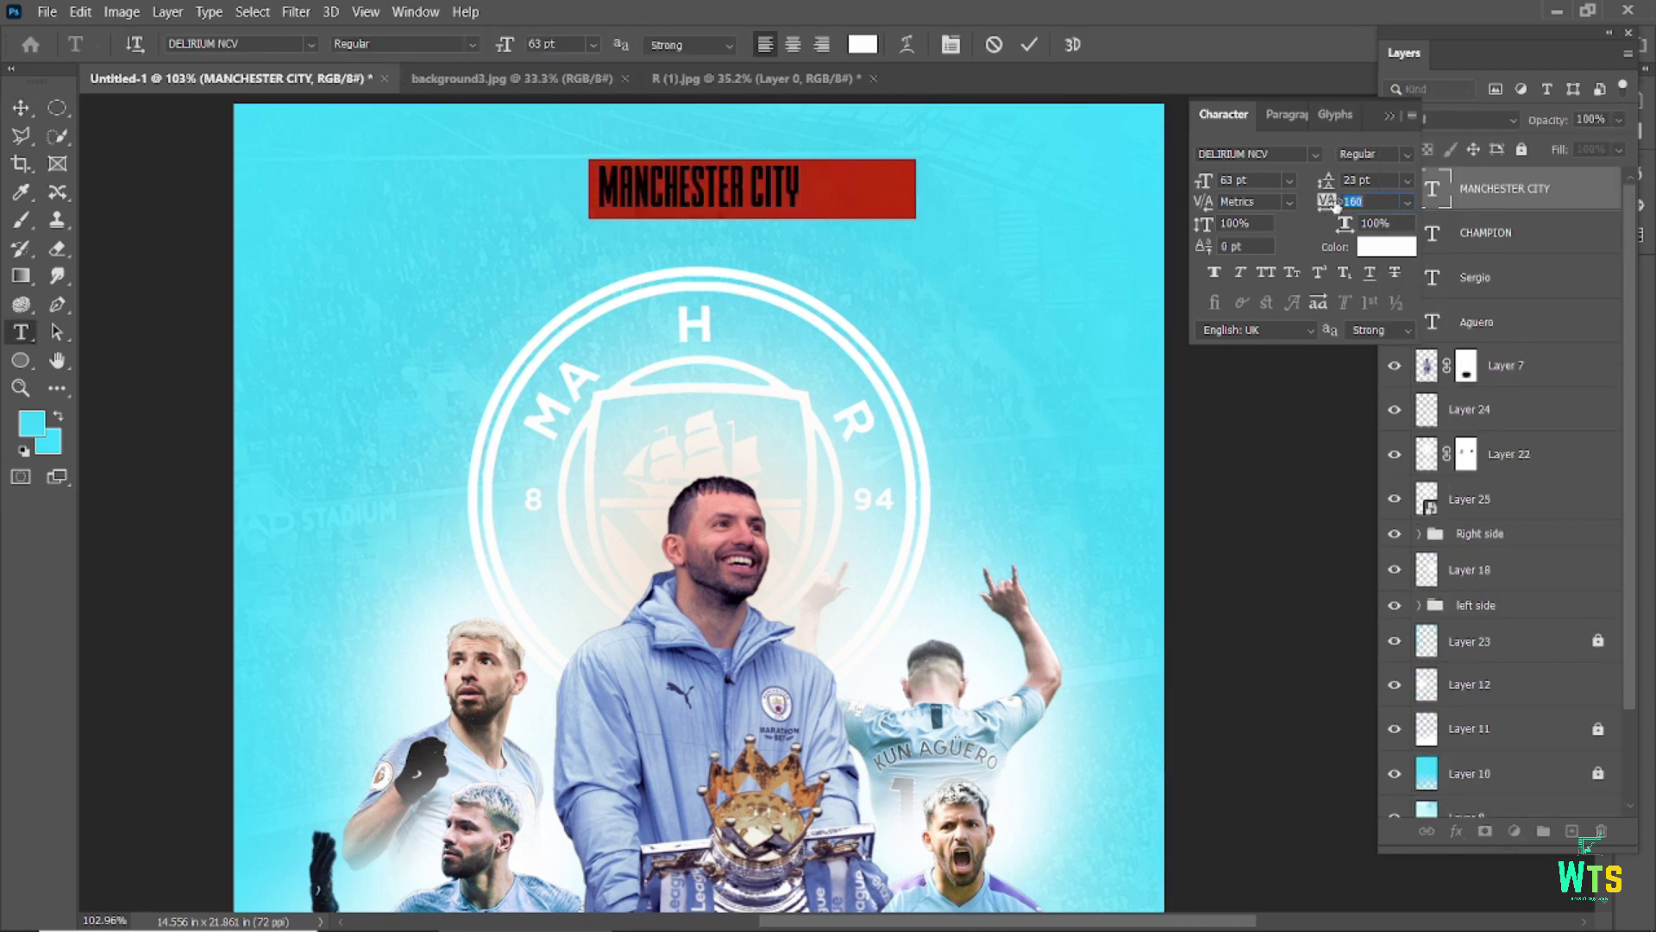
pyautogui.click(1029, 44)
pyautogui.press('v')
pyautogui.hotkey('ctrl', '0')
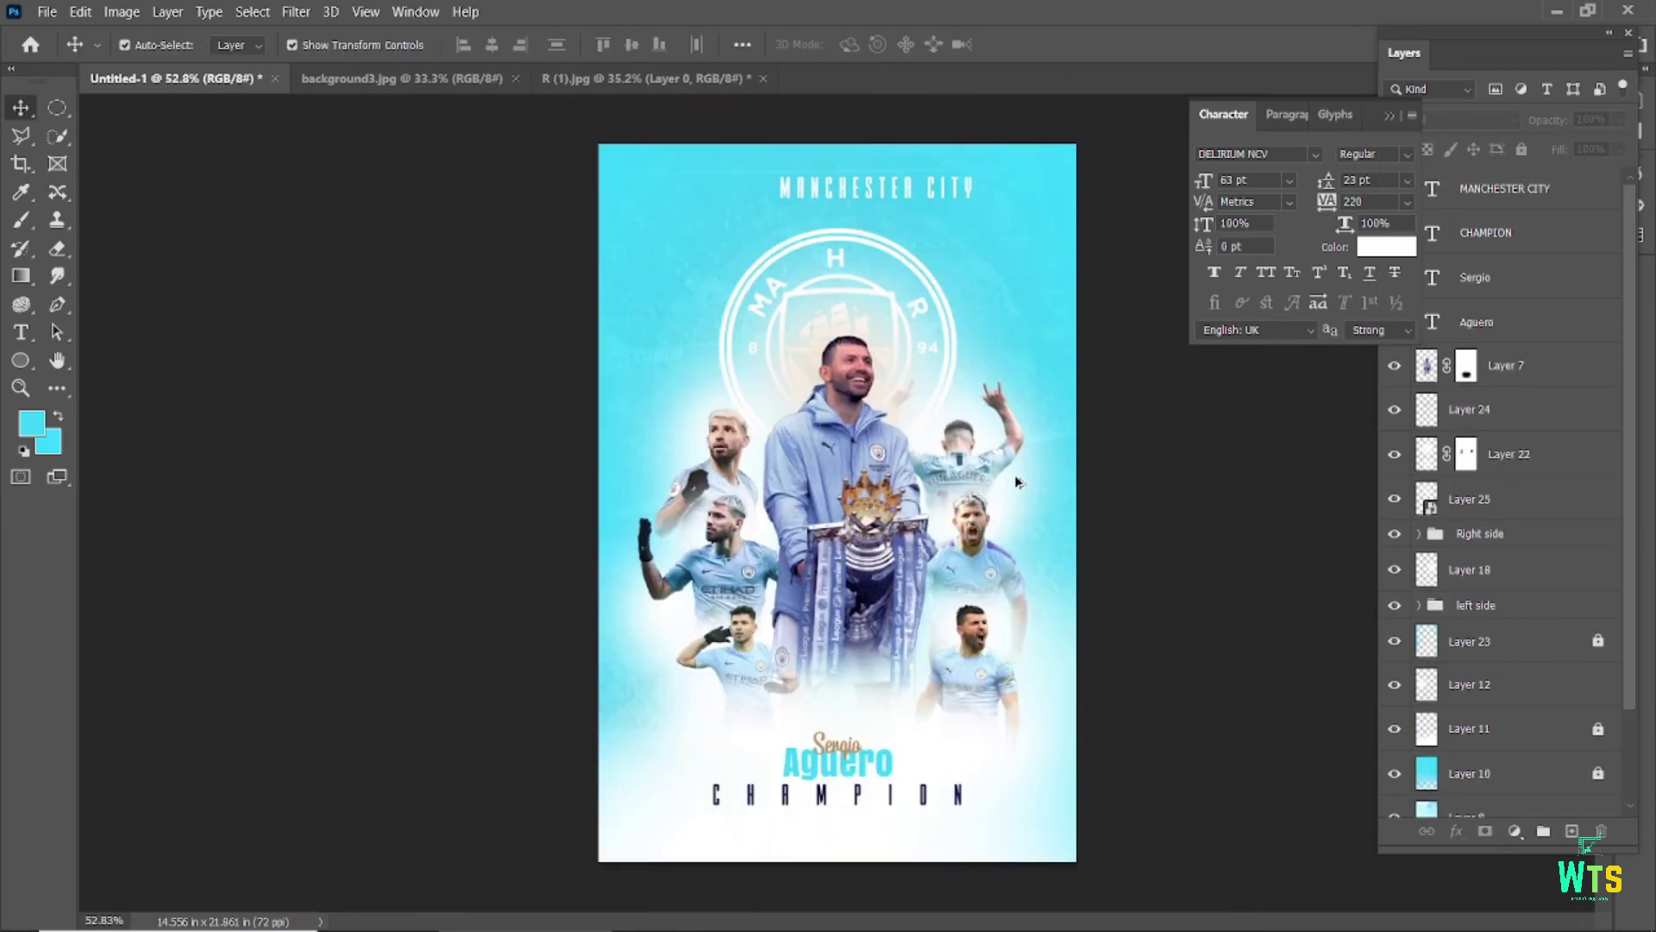
pyautogui.moveTo(828, 194); pyautogui.dragTo(826, 189)
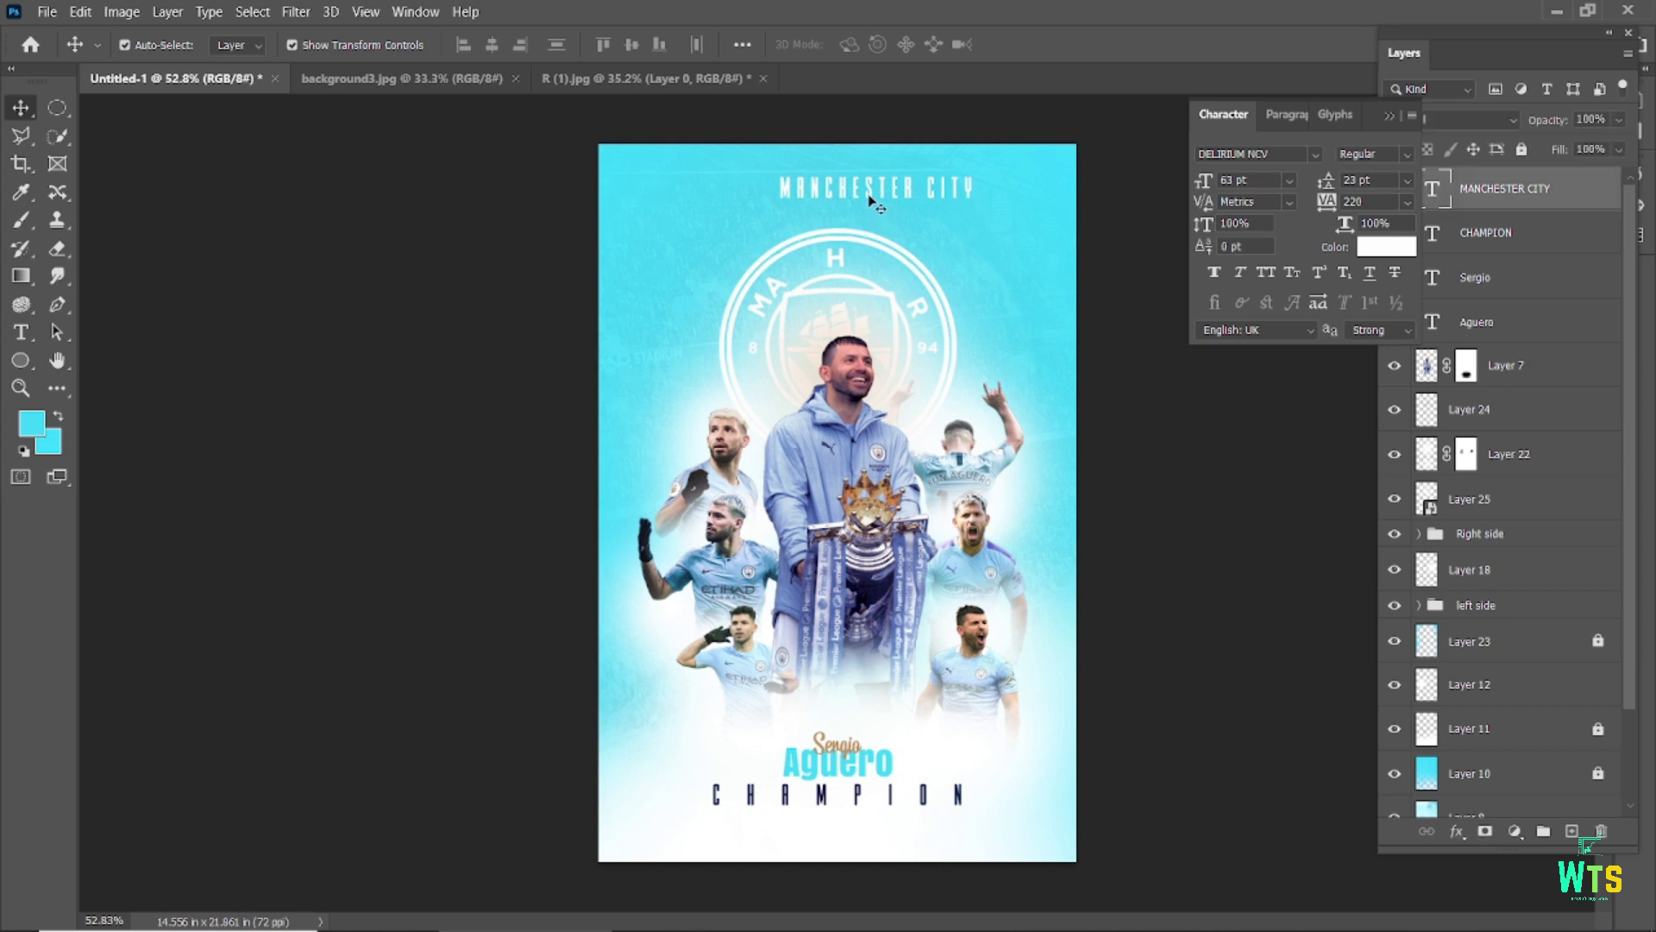
pyautogui.doubleClick(804, 182)
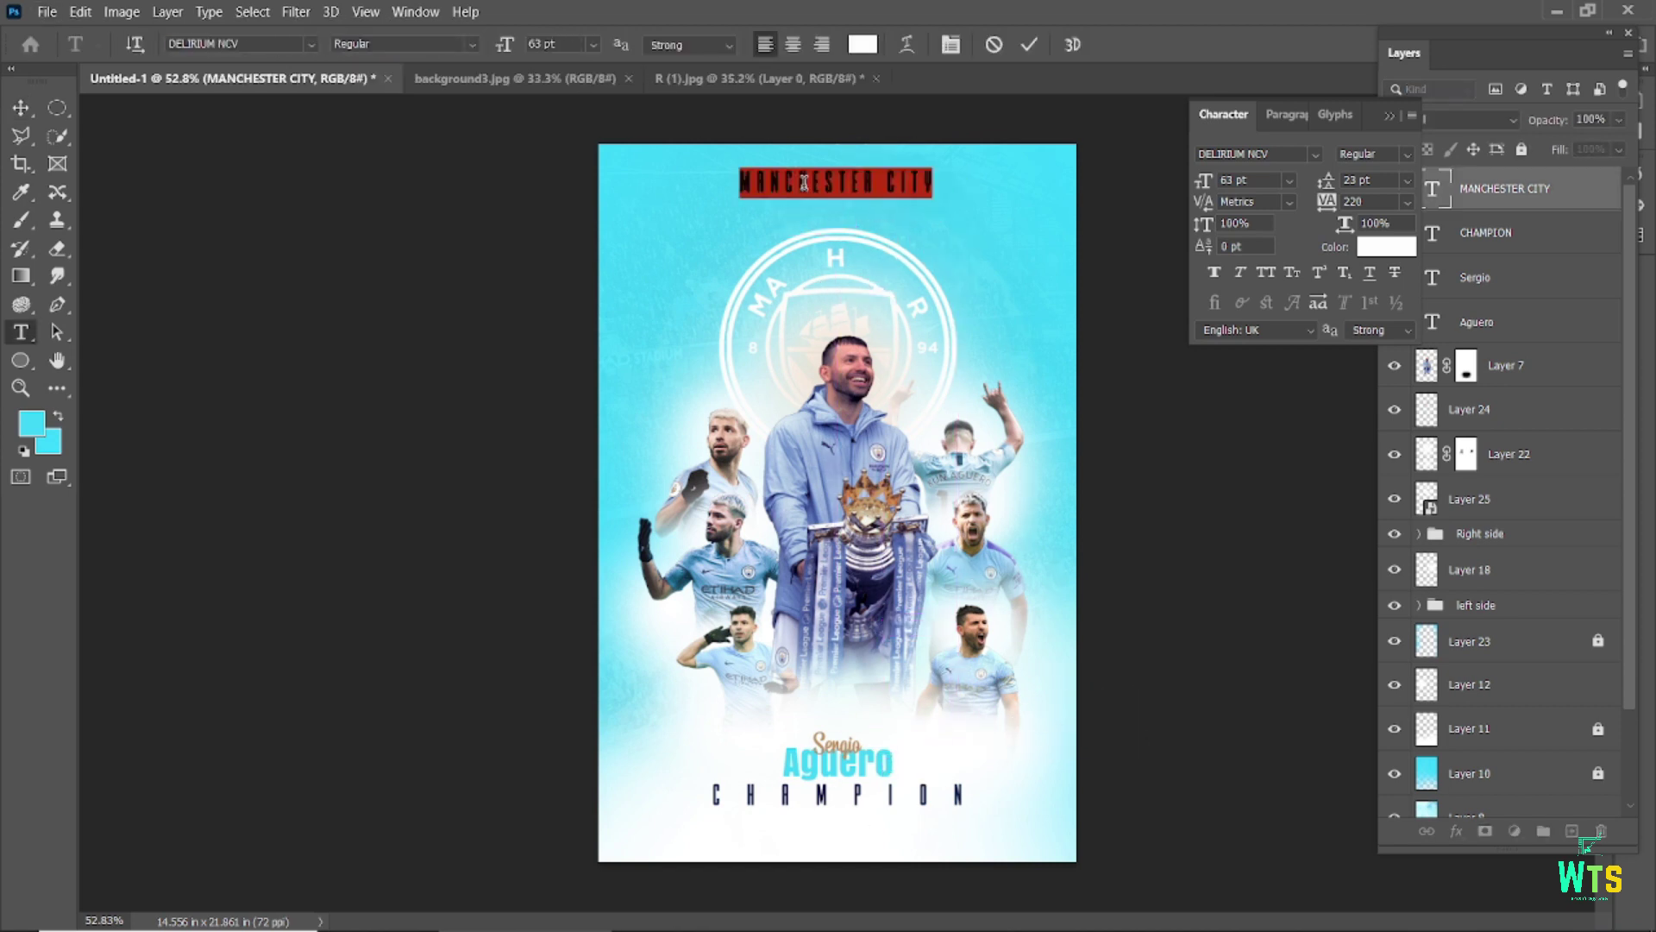
pyautogui.hotkey('ctrl', 'Return')
# - Start a new placeholder text layer beneath the CHAMPION heading
pyautogui.press('v')
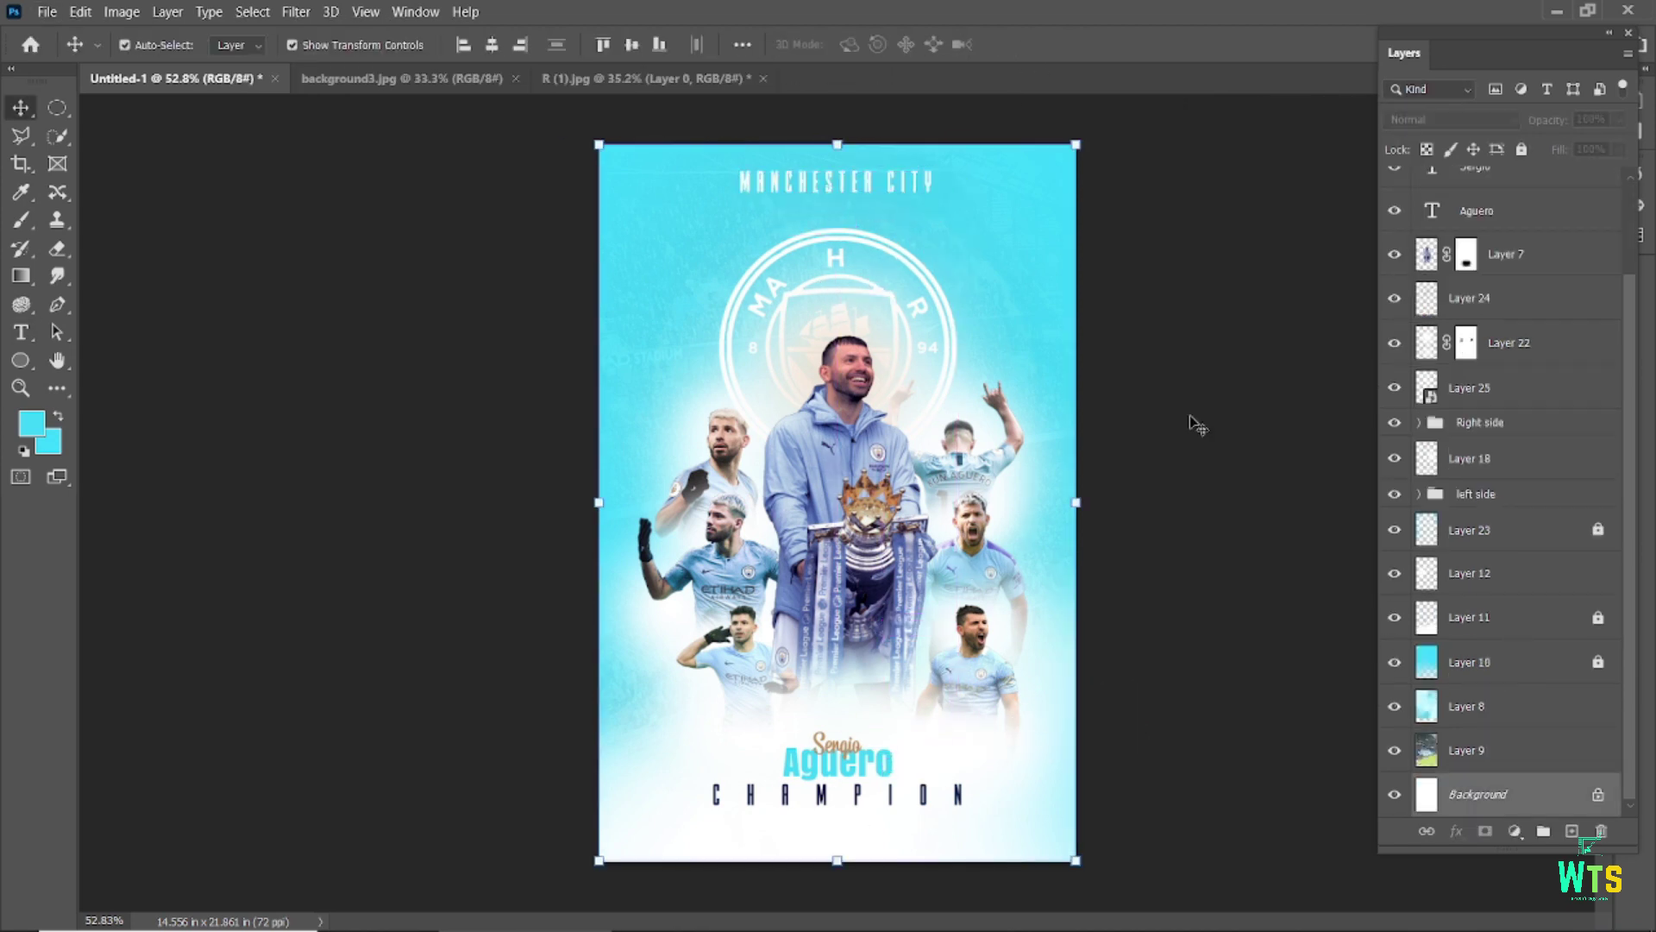
pyautogui.scroll(3, 832, 843)
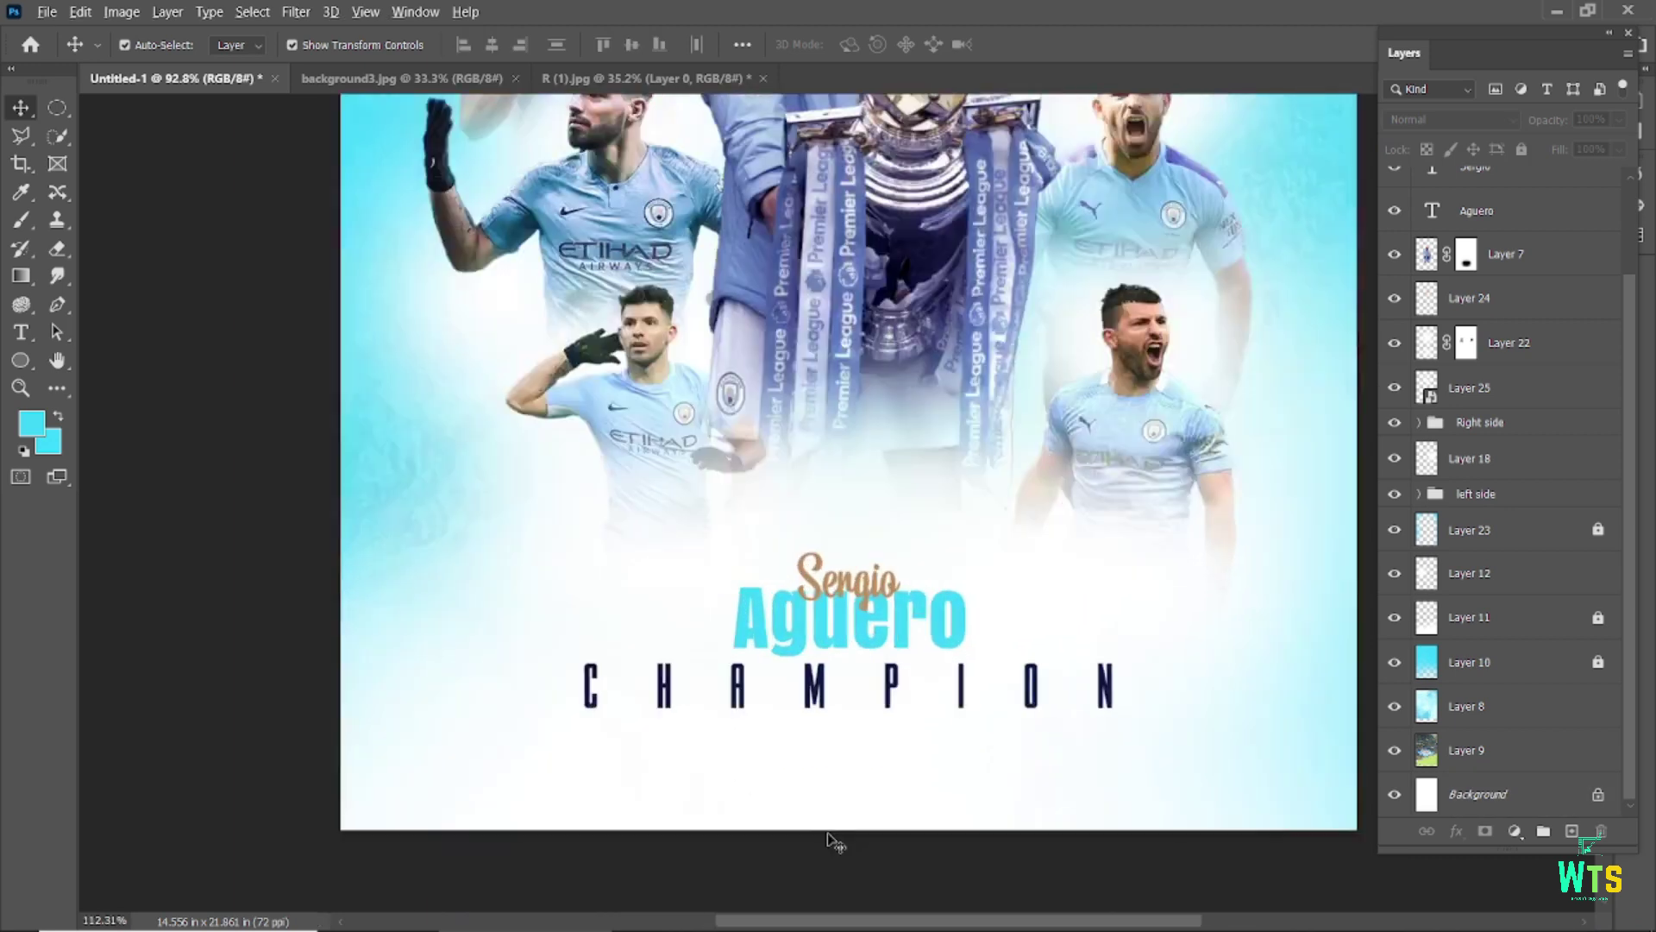
pyautogui.scroll(2, 832, 843)
pyautogui.click(734, 679)
pyautogui.click(22, 335)
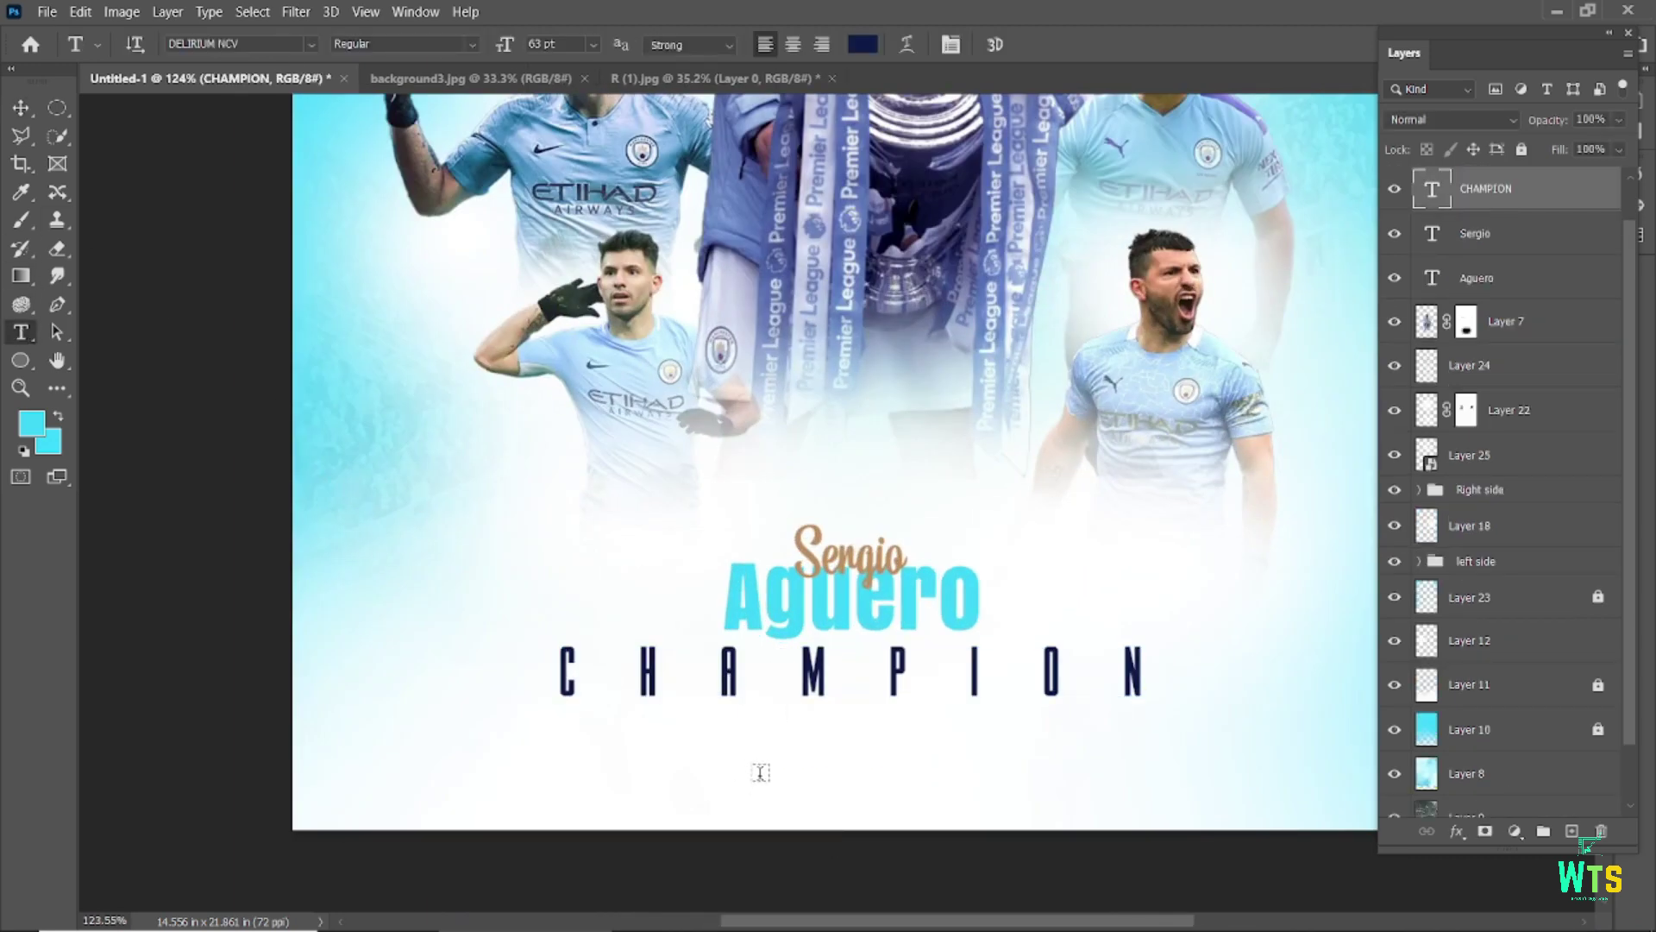
pyautogui.click(698, 775)
pyautogui.hotkey('ctrl', 't')
# - Set the text to Montserrat Regular and paste the Aguero caption, positioned under CHAMPION
pyautogui.click(1361, 202)
pyautogui.click(1030, 44)
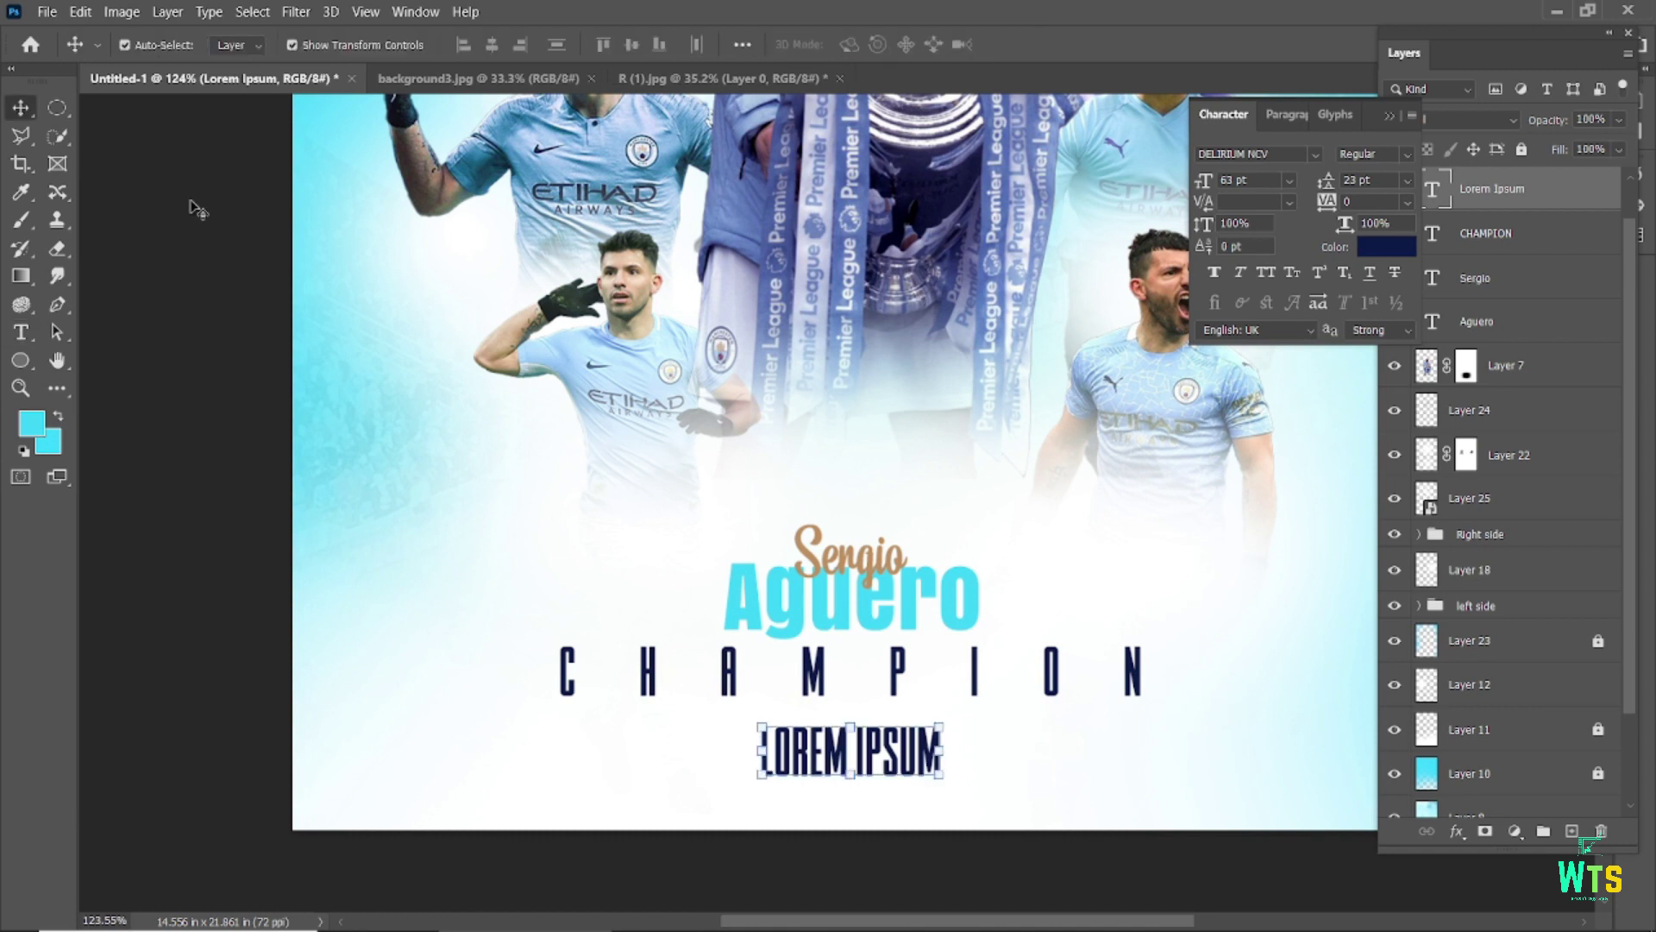
pyautogui.click(311, 44)
pyautogui.click(214, 232)
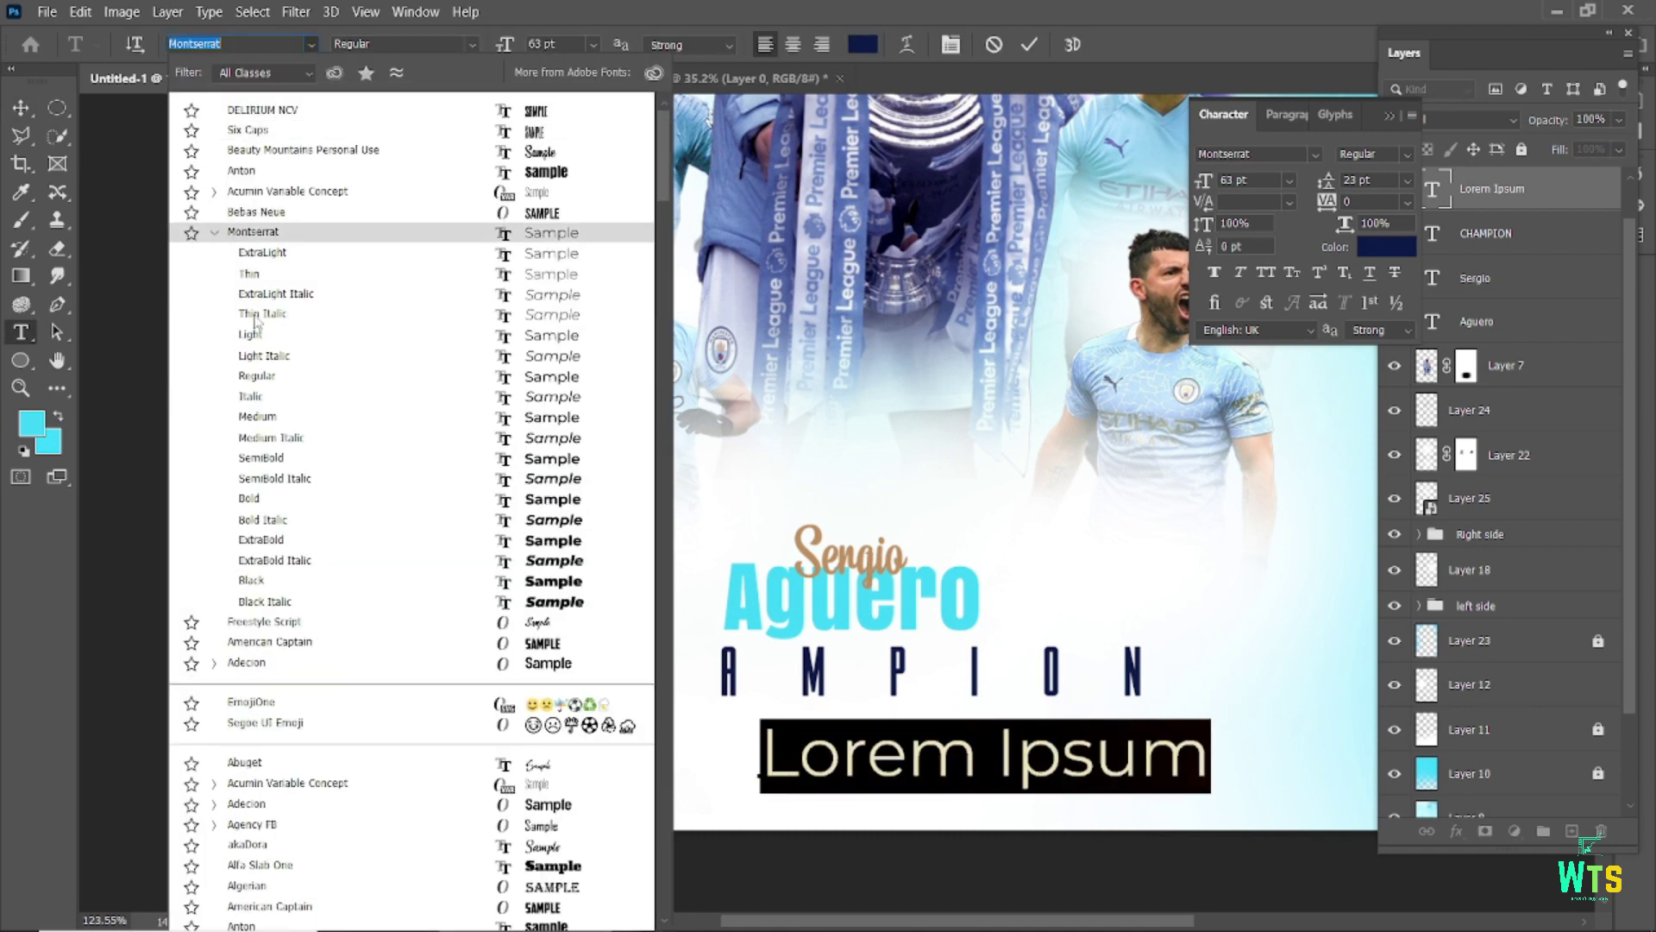
pyautogui.click(251, 372)
pyautogui.moveTo(509, 49); pyautogui.dragTo(472, 53)
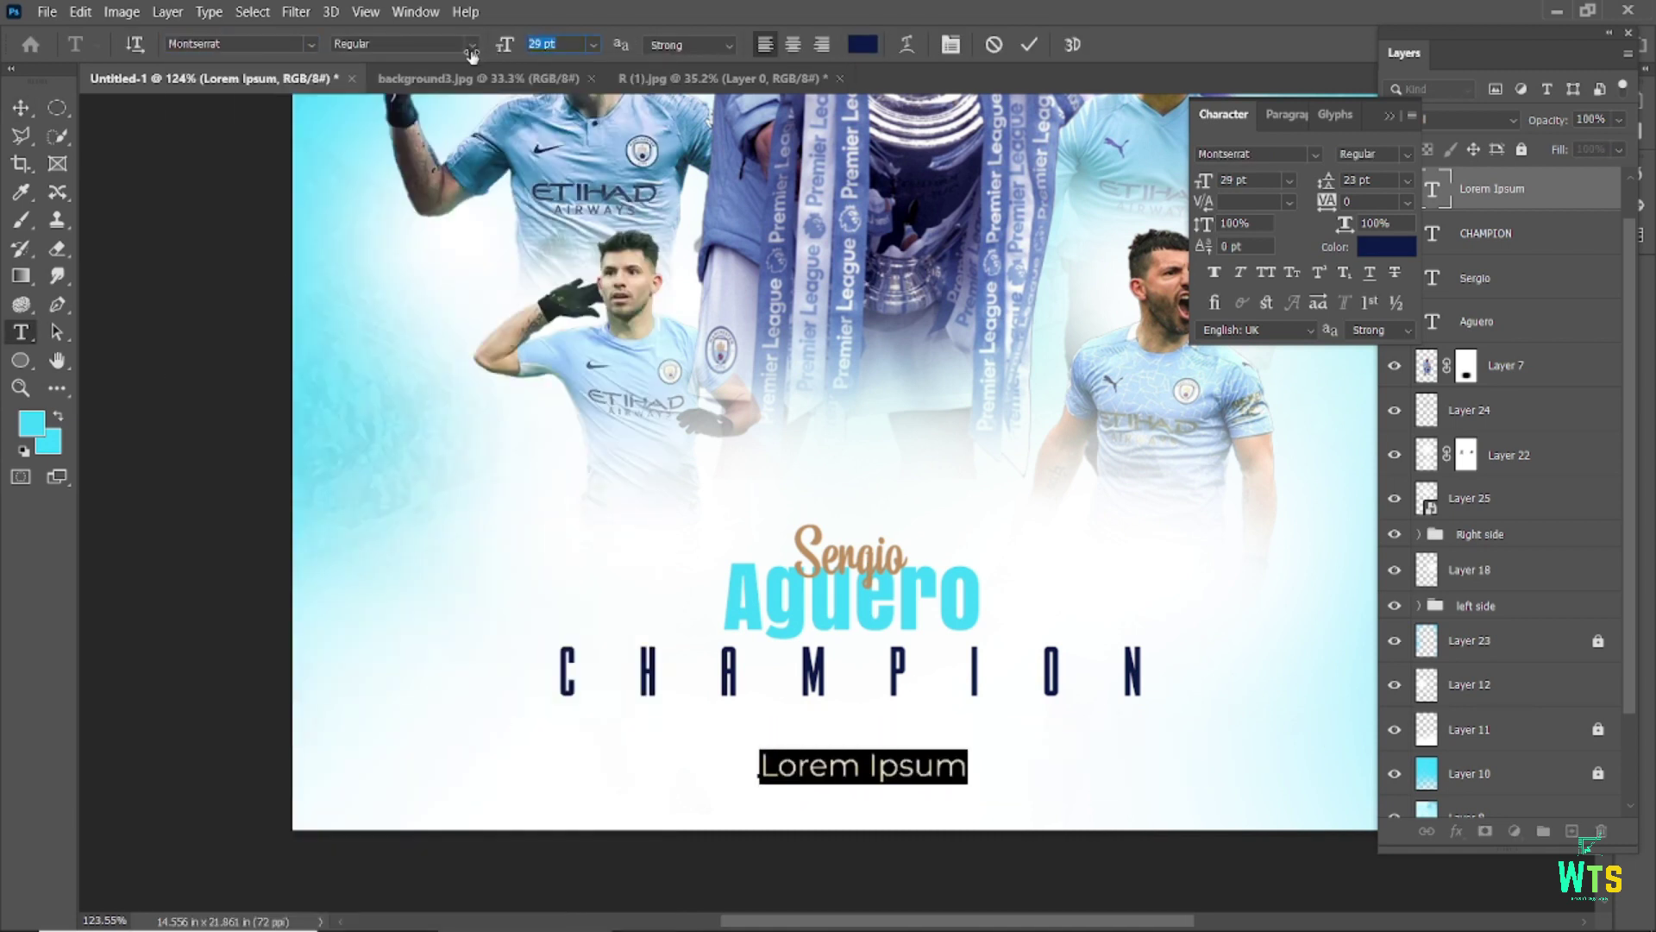
pyautogui.hotkey('ctrl', 'v')
pyautogui.moveTo(858, 755)
pyautogui.mouseDown()
pyautogui.moveTo(686, 737)
pyautogui.moveTo(1069, 713)
pyautogui.mouseUp()
# - Center-align the caption and set its size to 15 pt
pyautogui.doubleClick(686, 727)
pyautogui.click(792, 45)
pyautogui.click(543, 45)
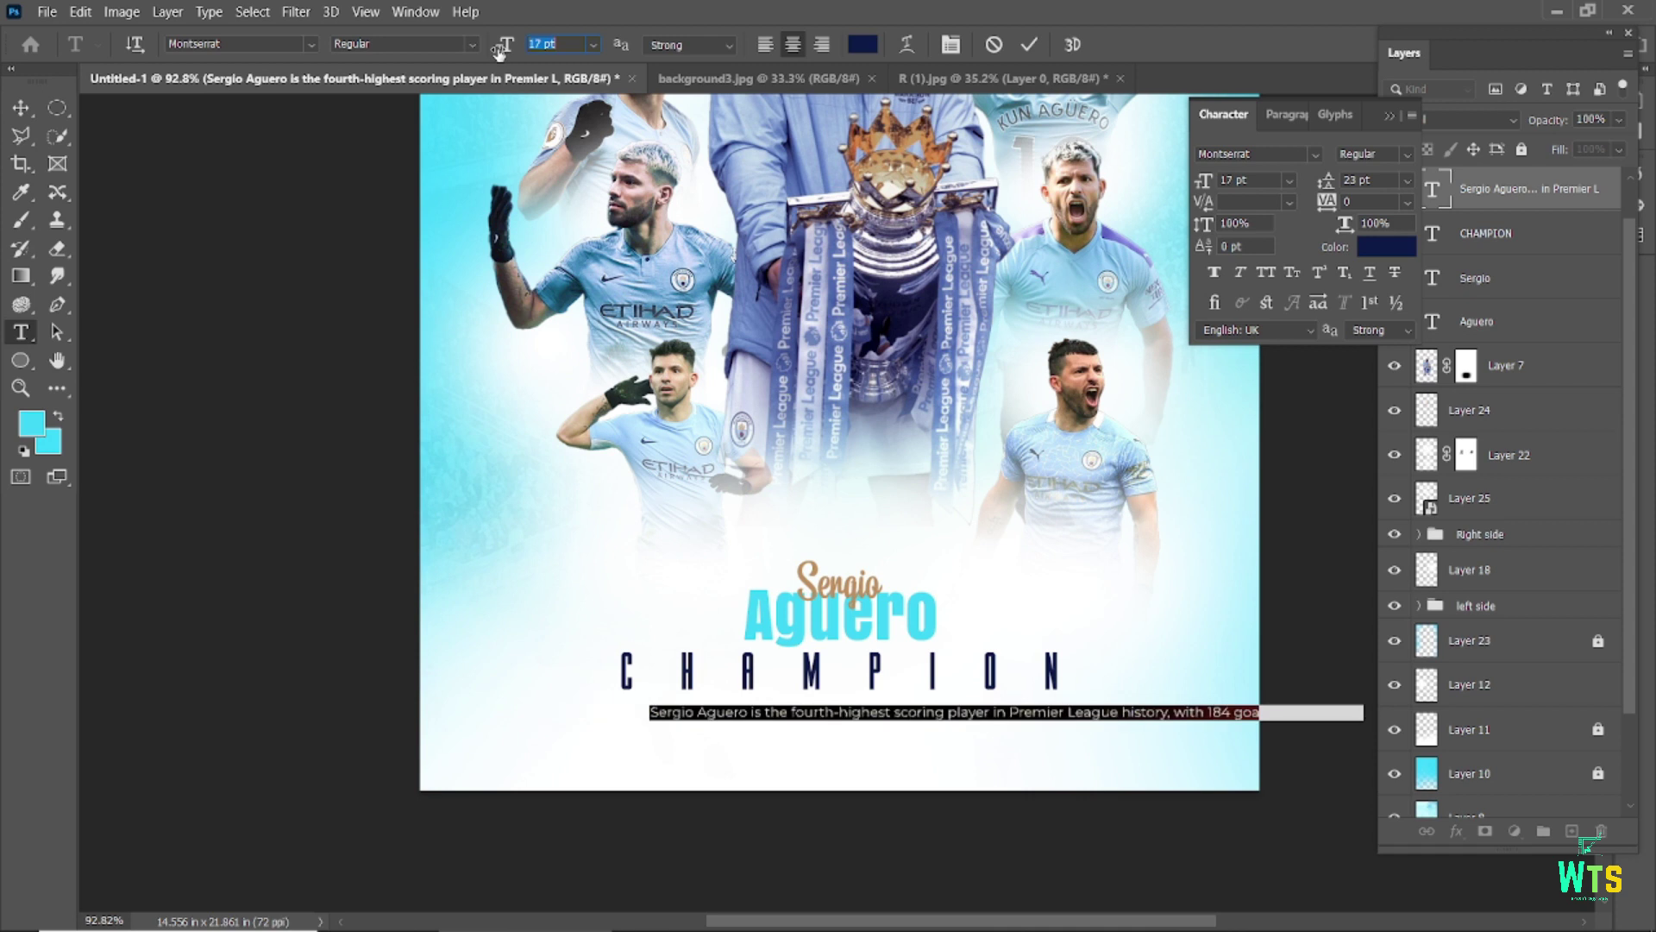
pyautogui.press('Down')
pyautogui.press('Down')
pyautogui.press('Down')
pyautogui.click(1029, 45)
pyautogui.press('v')
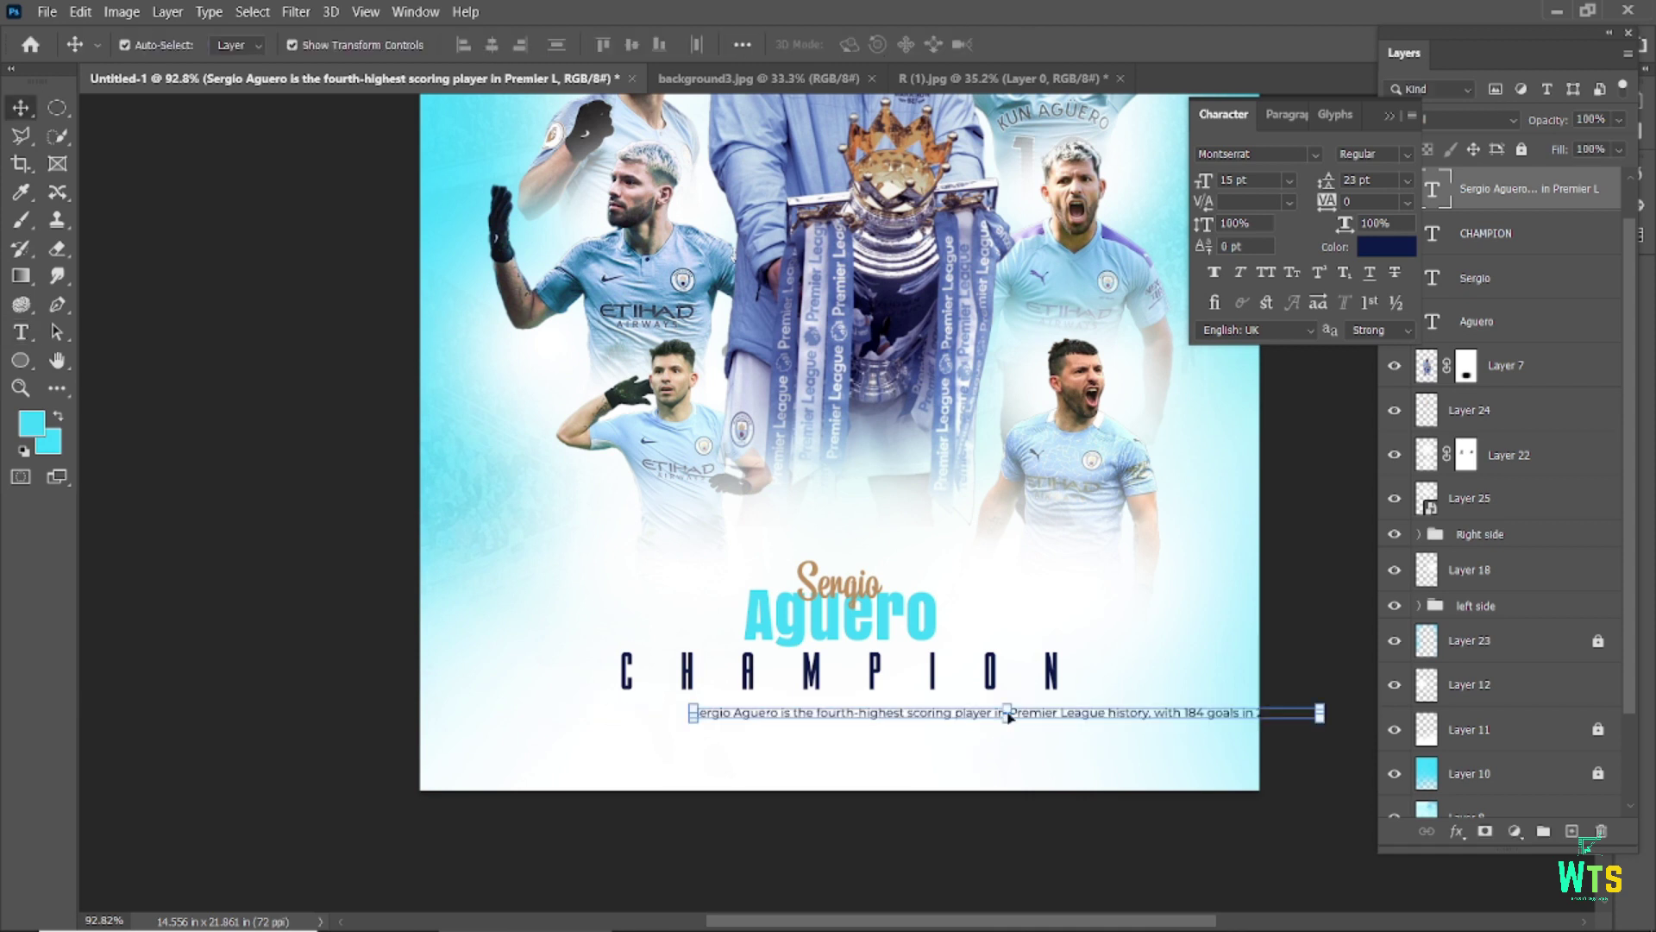
pyautogui.scroll(3, 1133, 713)
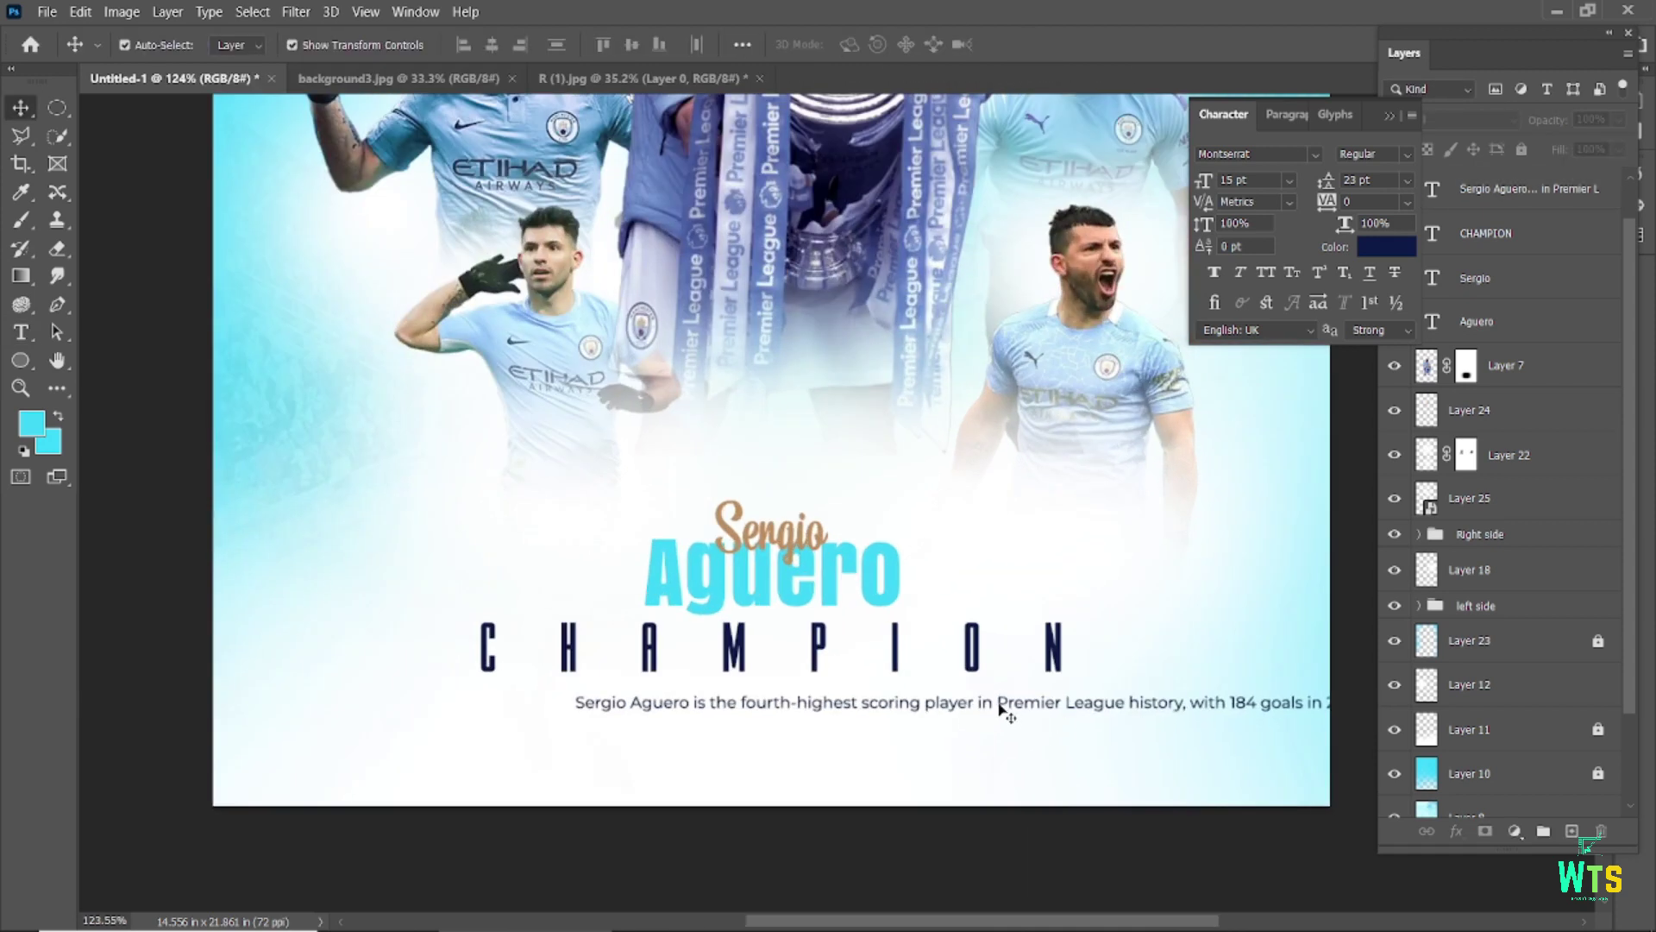
# - Break the caption into two lines at 'history' and give it a darker colour
pyautogui.press('t')
pyautogui.click(1130, 707)
pyautogui.press('Return')
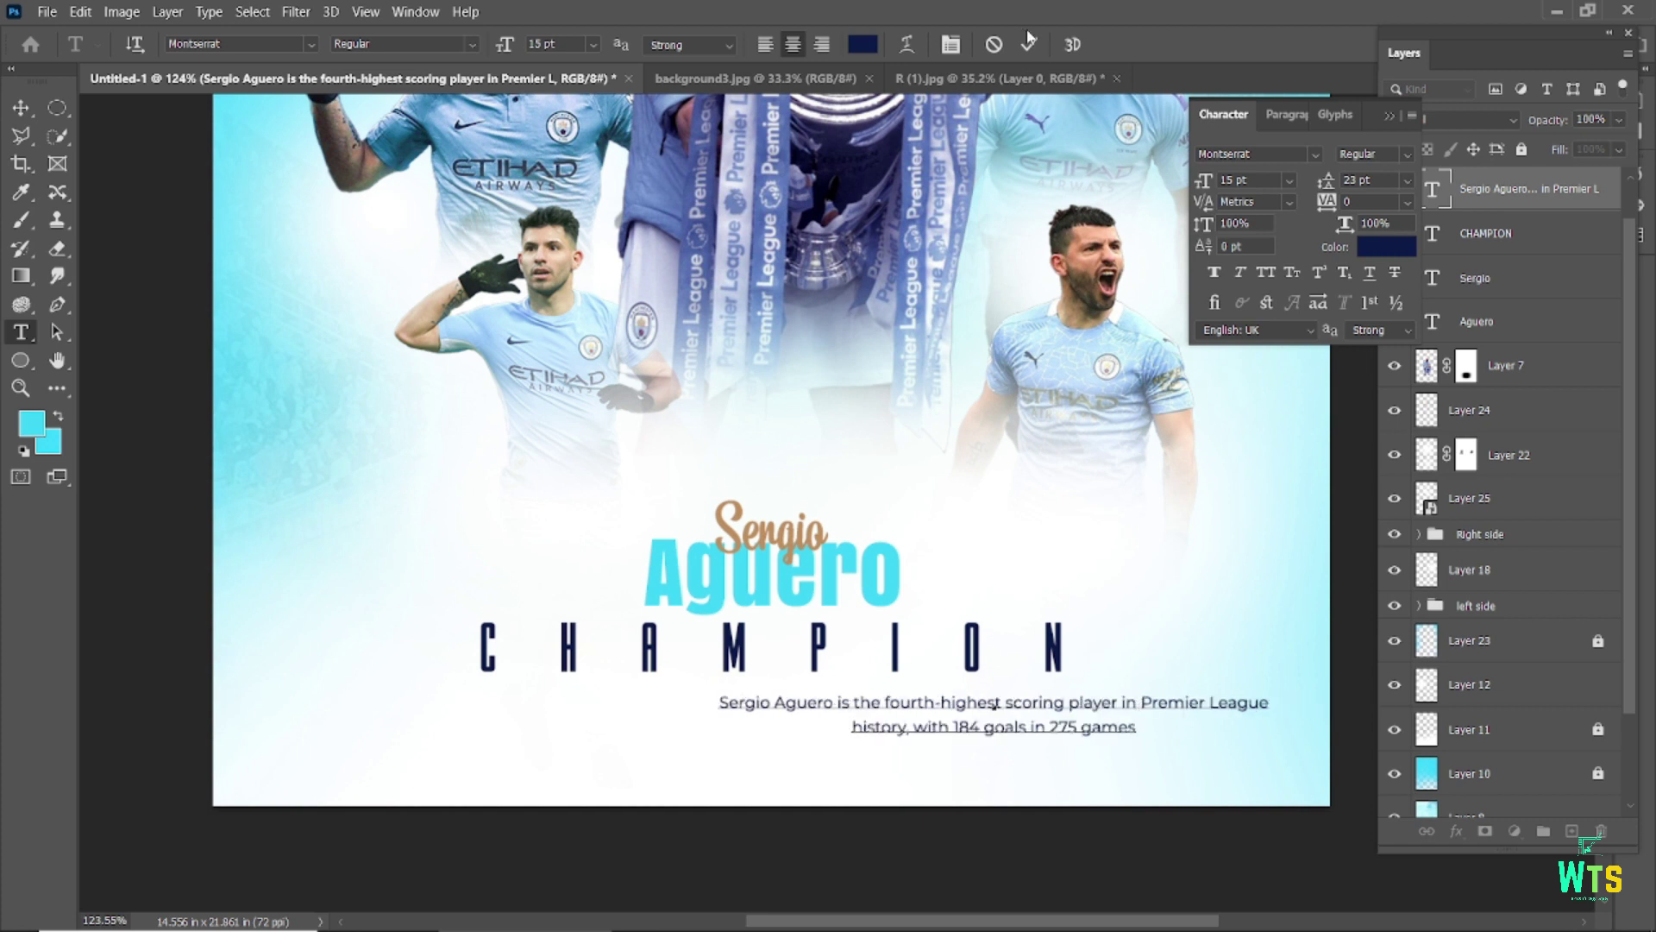
pyautogui.hotkey('ctrl', 'a')
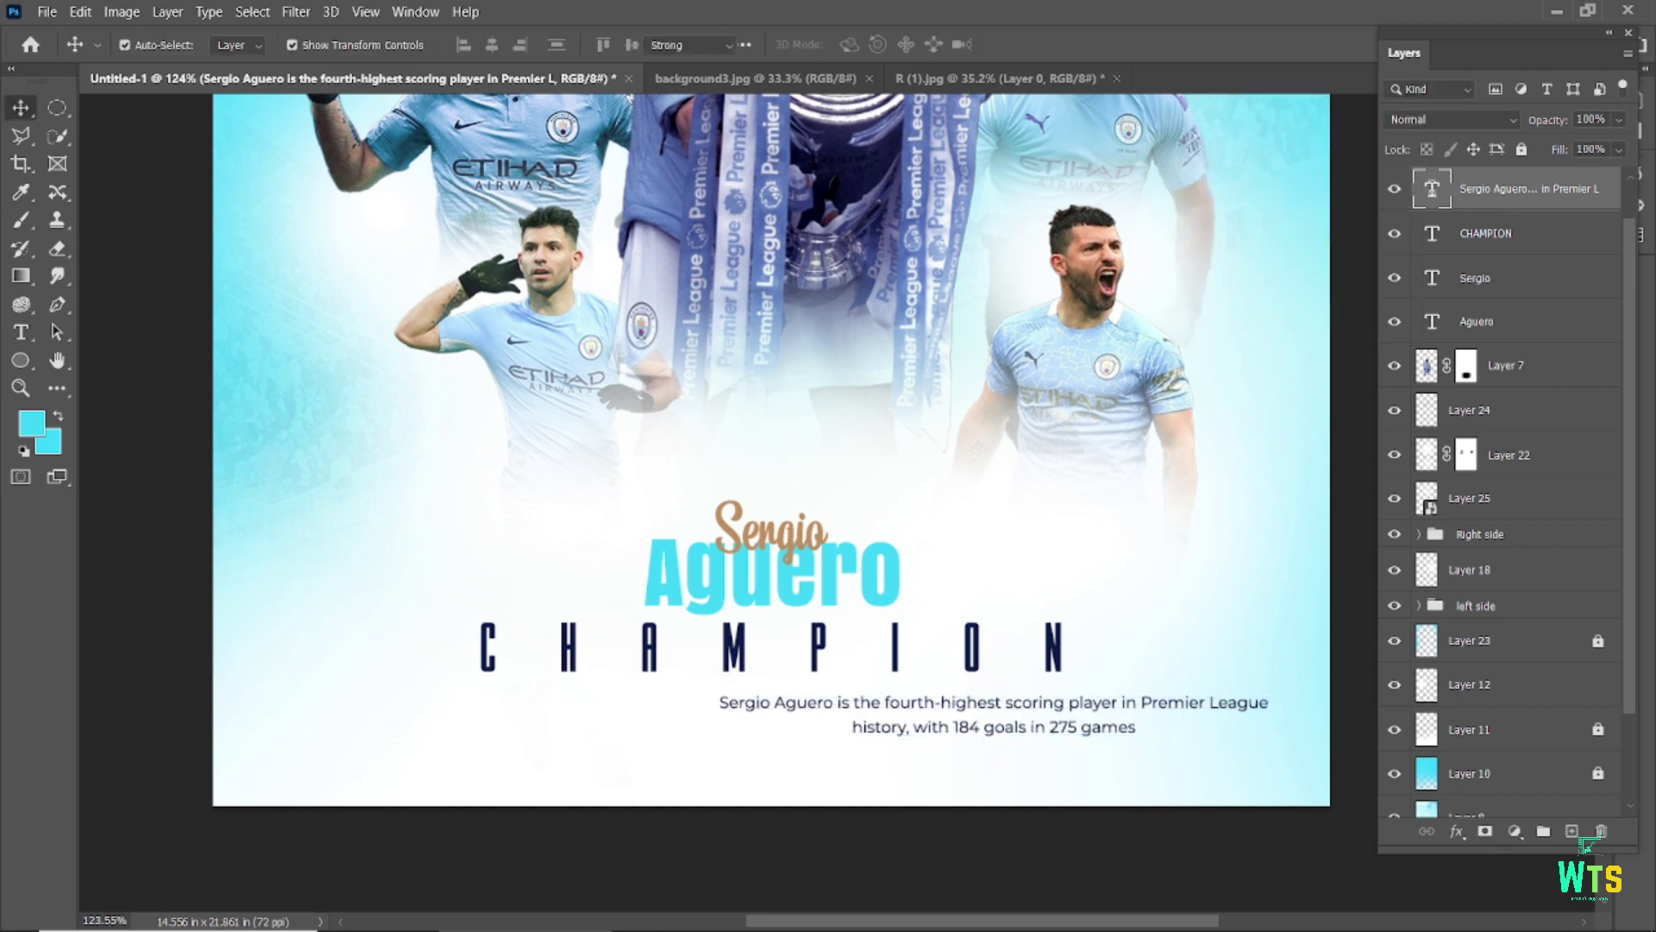
pyautogui.click(863, 45)
pyautogui.click(1169, 808)
pyautogui.press('Return')
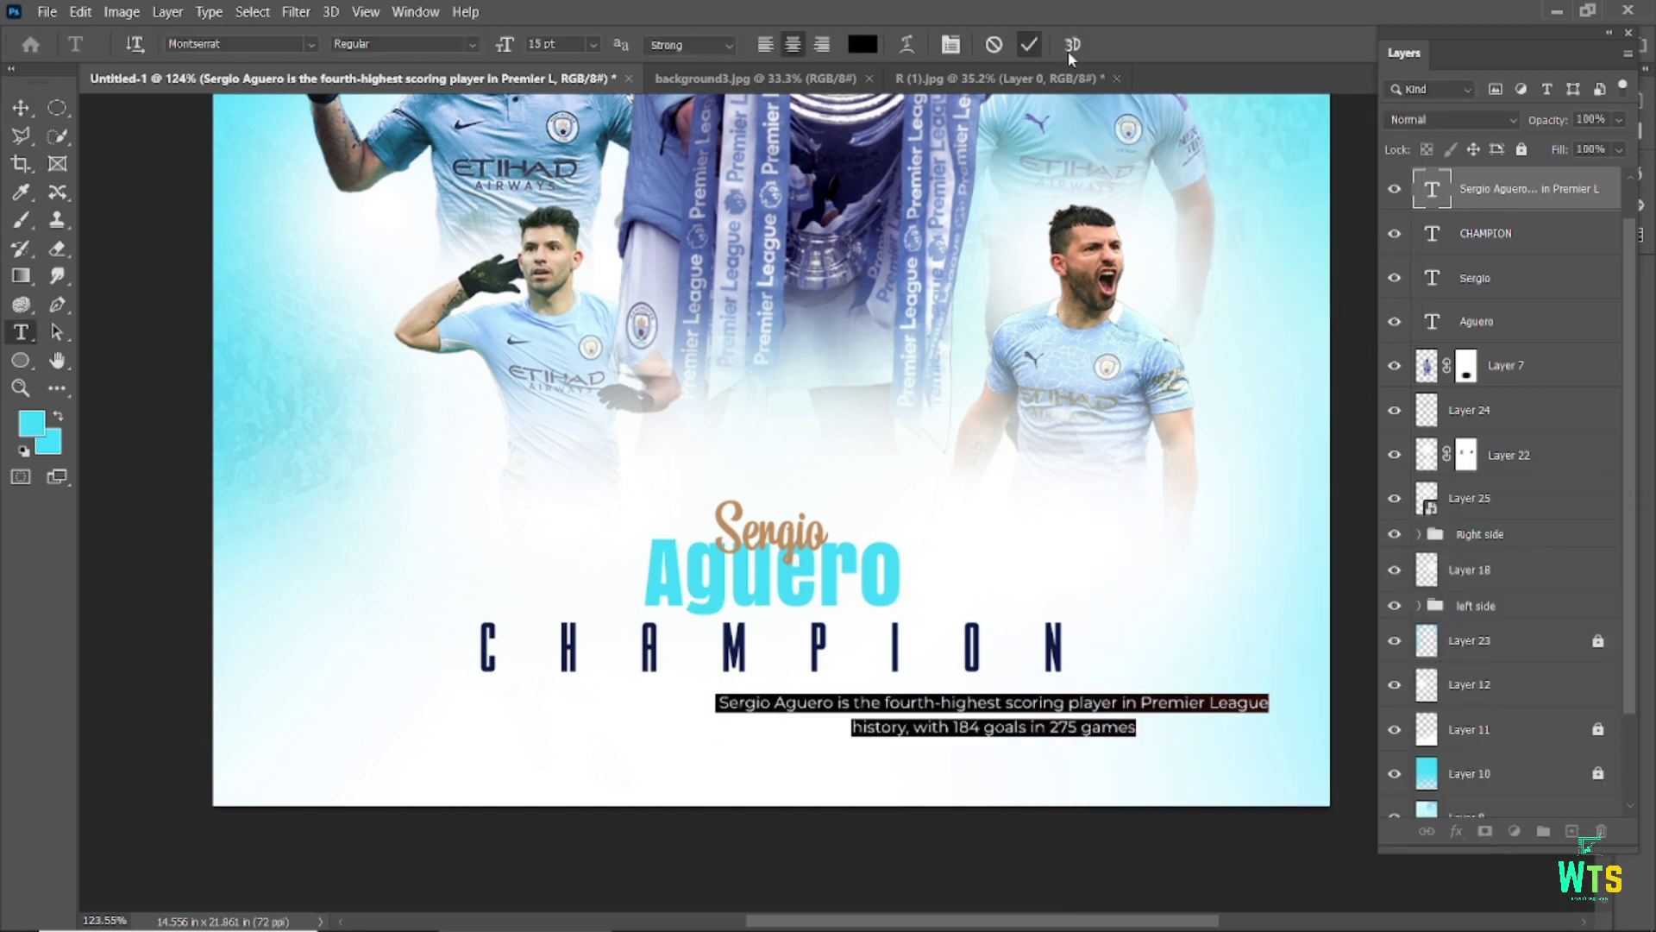
pyautogui.click(1029, 45)
pyautogui.press('v')
pyautogui.click(1482, 792)
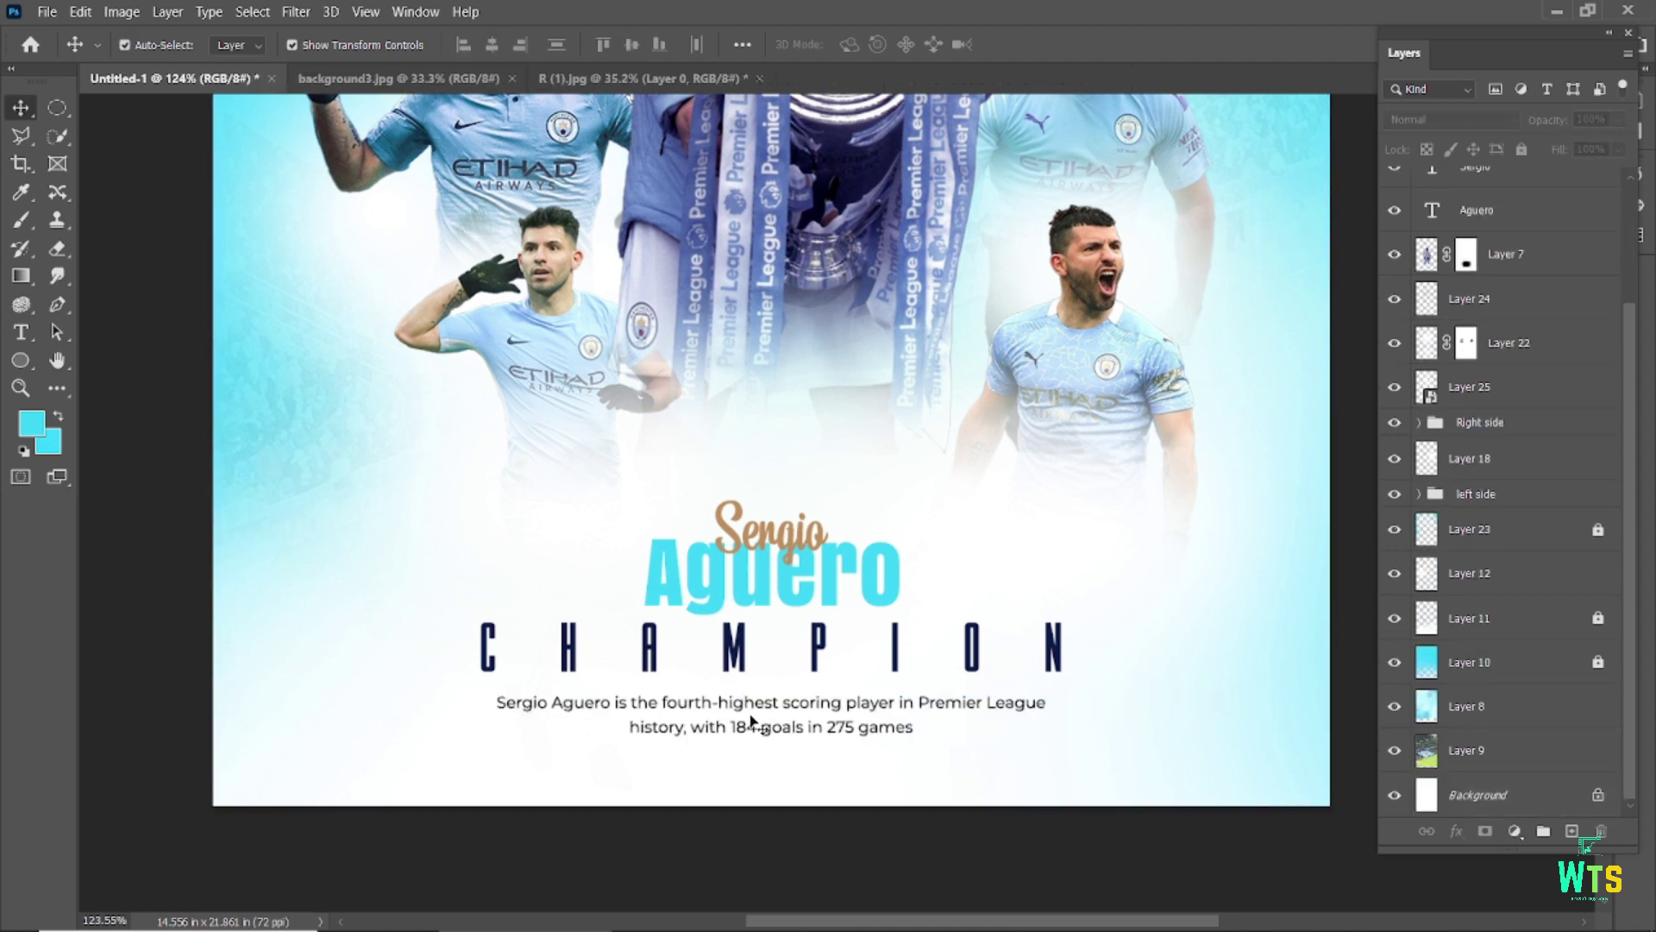
pyautogui.hotkey('ctrl', '0')
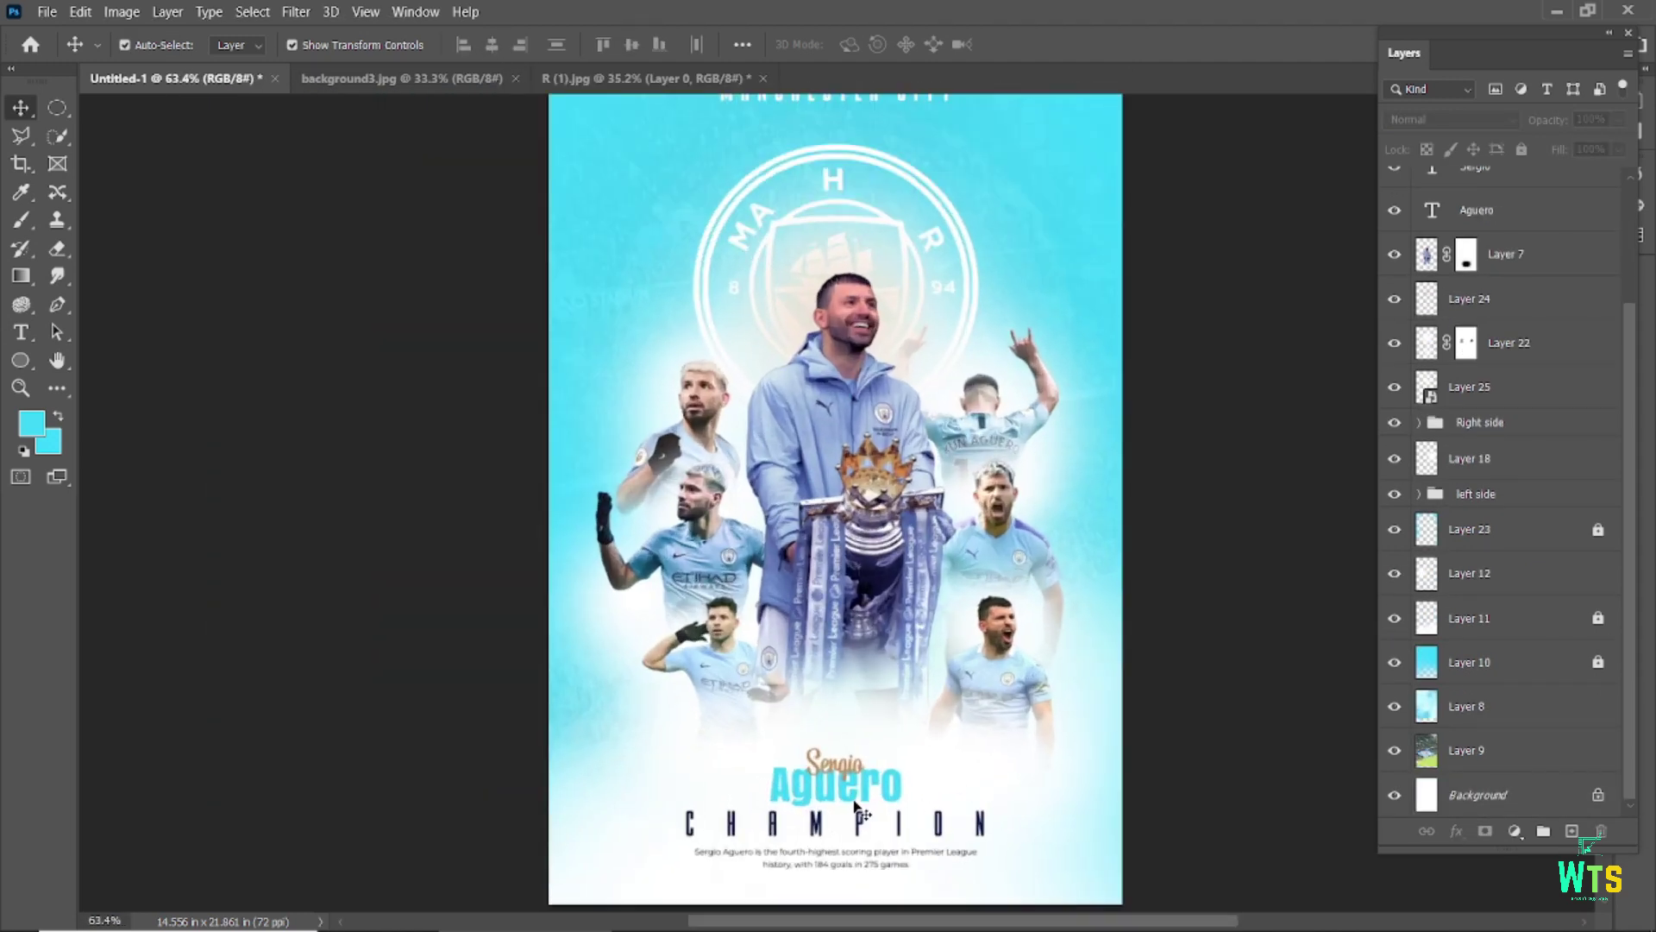
# - Nudge the 'left side' player group slightly left
pyautogui.scroll(-1, 854, 805)
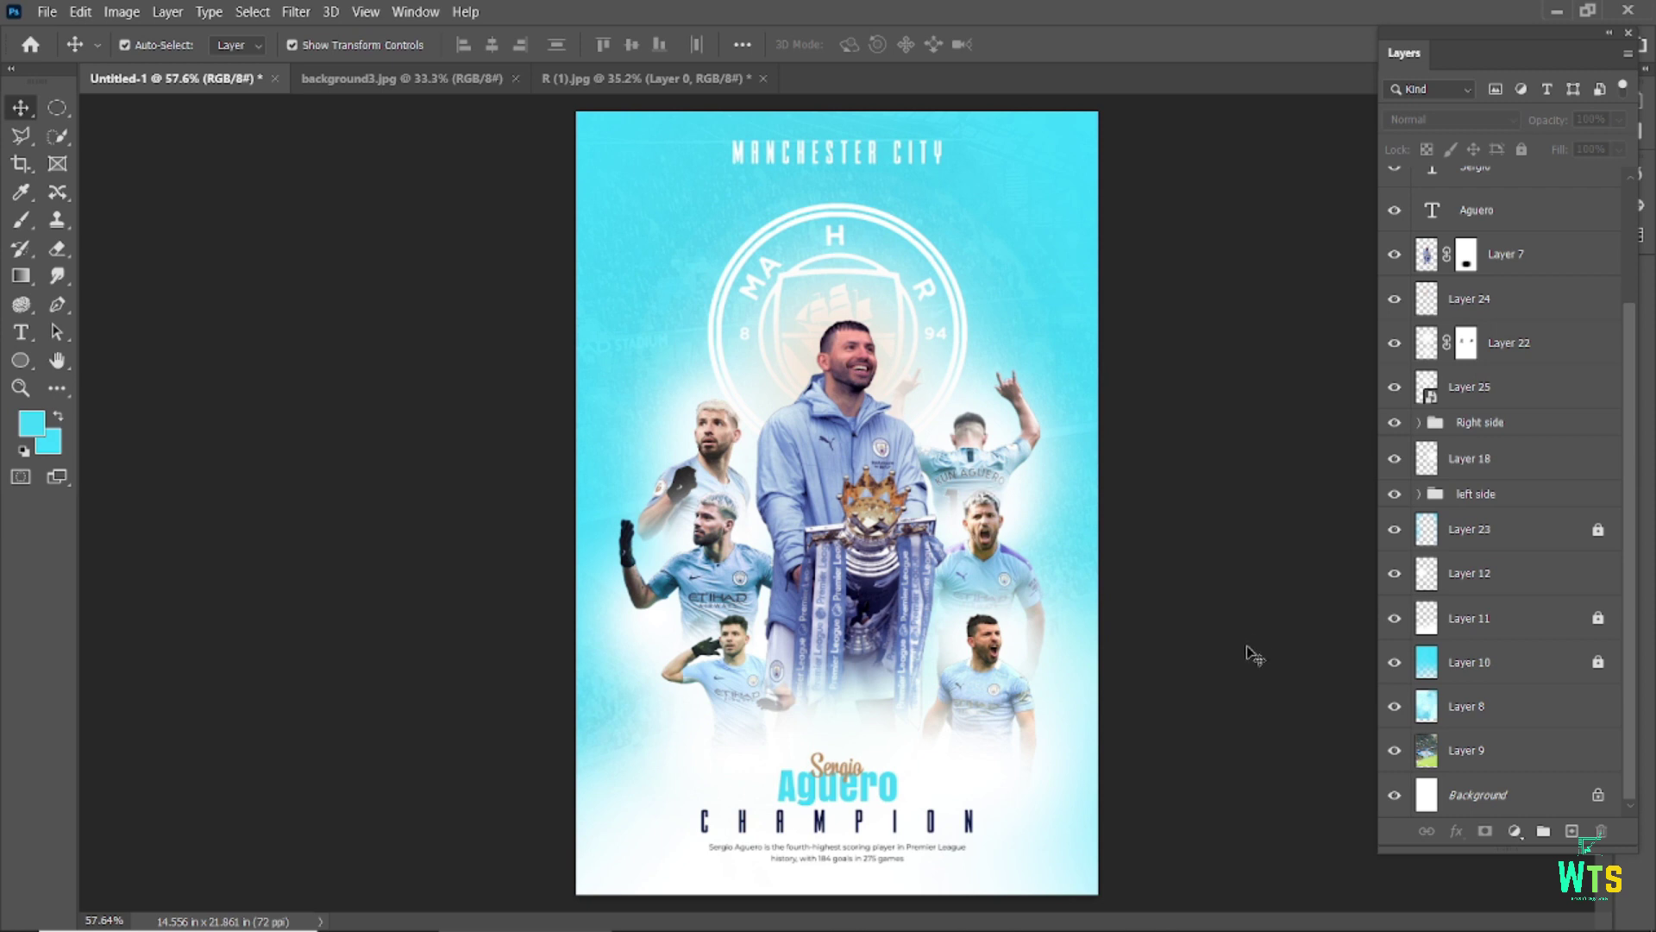
pyautogui.scroll(-1, 904, 690)
pyautogui.scroll(-1, 854, 679)
pyautogui.scroll(3, 841, 677)
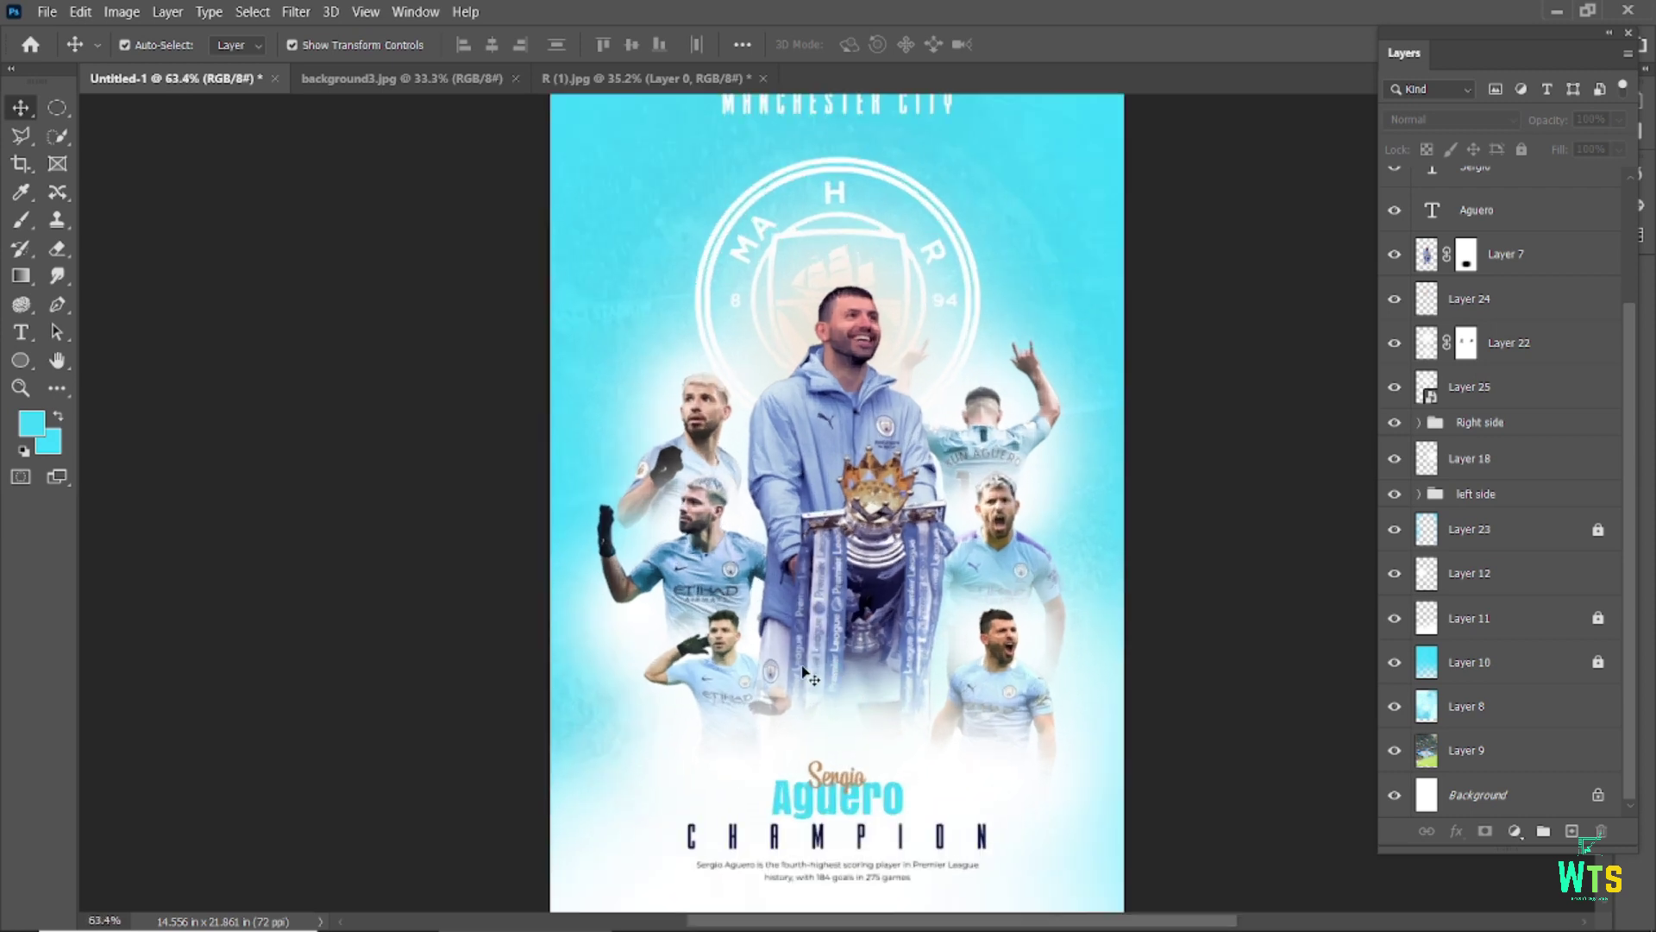
pyautogui.click(1467, 494)
pyautogui.press('Left')
pyautogui.press('Left')
pyautogui.press('Left')
pyautogui.press('Left')
pyautogui.press('Left')
pyautogui.press('Left')
# - Nudge the central trophy figure, Layer 7 and Layer 22, slightly left
pyautogui.click(1242, 596)
pyautogui.click(1508, 257)
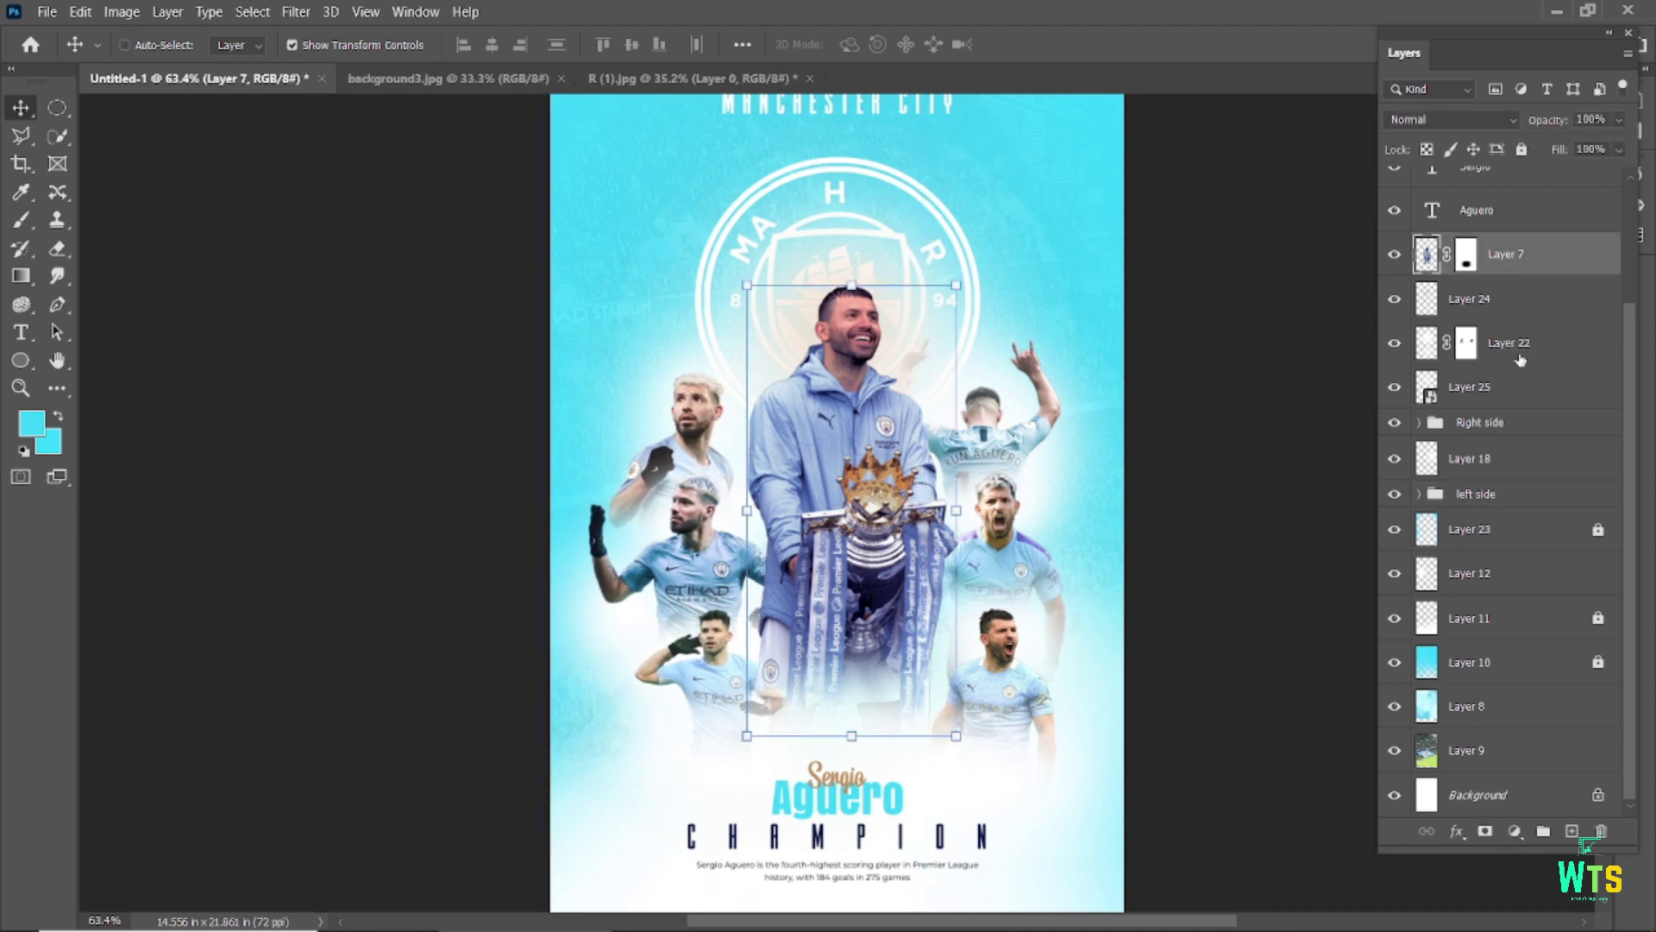
pyautogui.keyDown('ctrl'); pyautogui.click(1523, 343); pyautogui.keyUp('ctrl')
pyautogui.press('Left')
pyautogui.press('Left')
pyautogui.press('Left')
pyautogui.click(1160, 524)
pyautogui.hotkey('ctrl', '0')
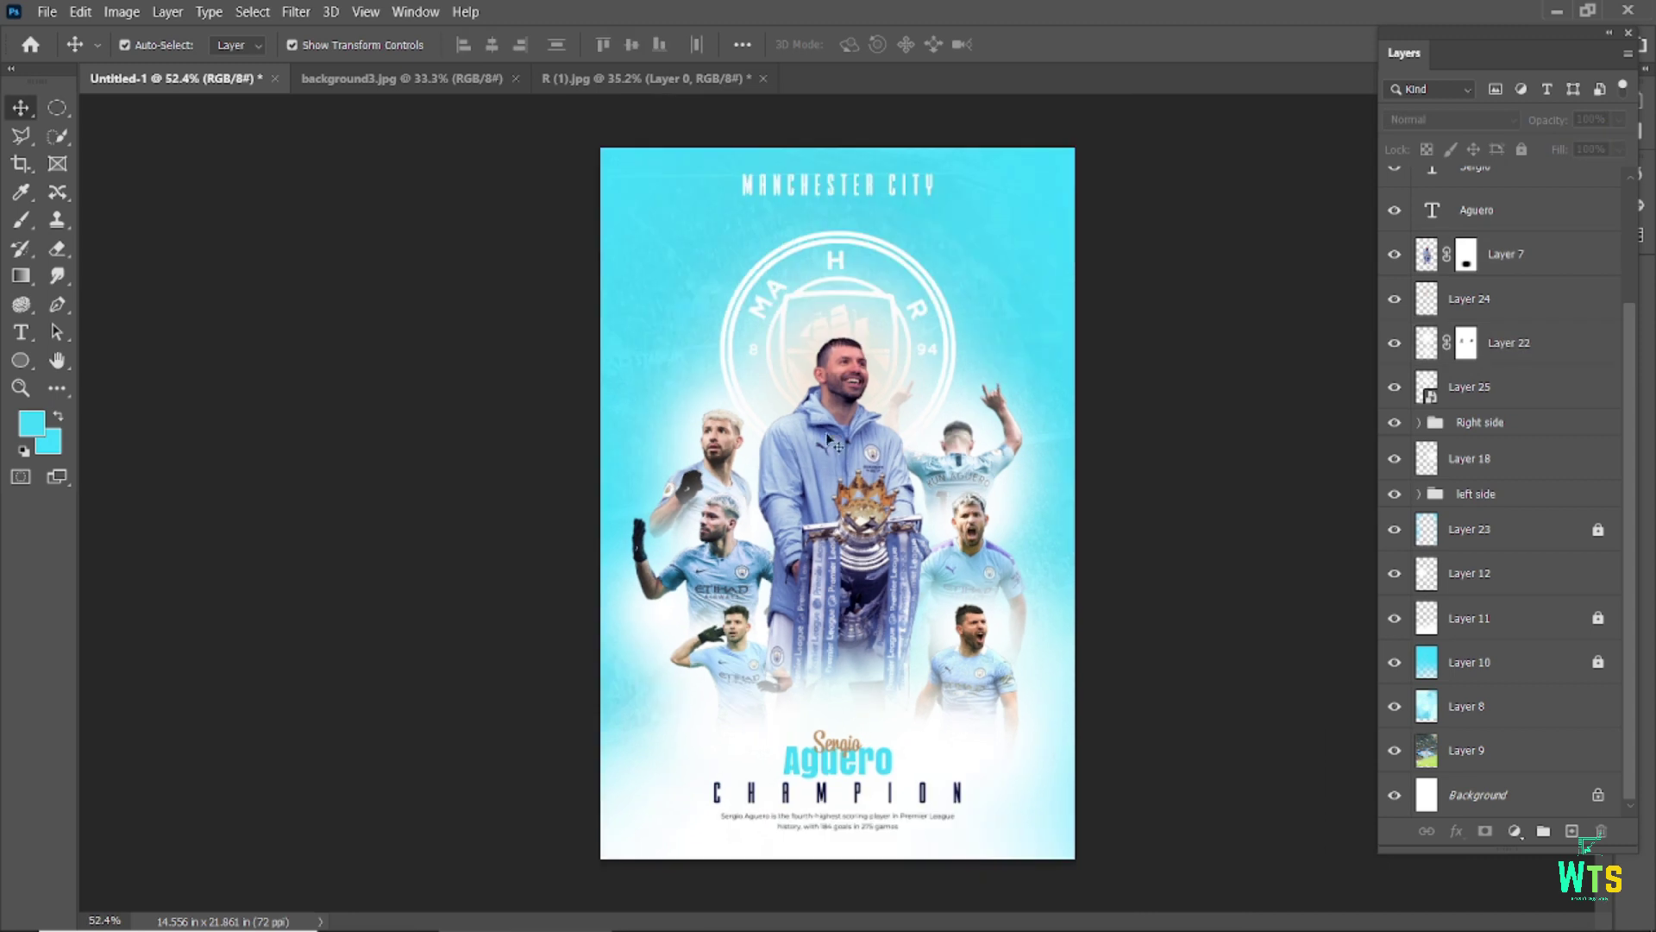
pyautogui.click(836, 185)
pyautogui.keyDown('shift'); pyautogui.click(1477, 794); pyautogui.keyUp('shift')
pyautogui.click(405, 234)
# - Turn the Premier League logo white with a Color Overlay and move it to the top
pyautogui.click(1457, 831)
pyautogui.click(1479, 735)
pyautogui.click(1522, 411)
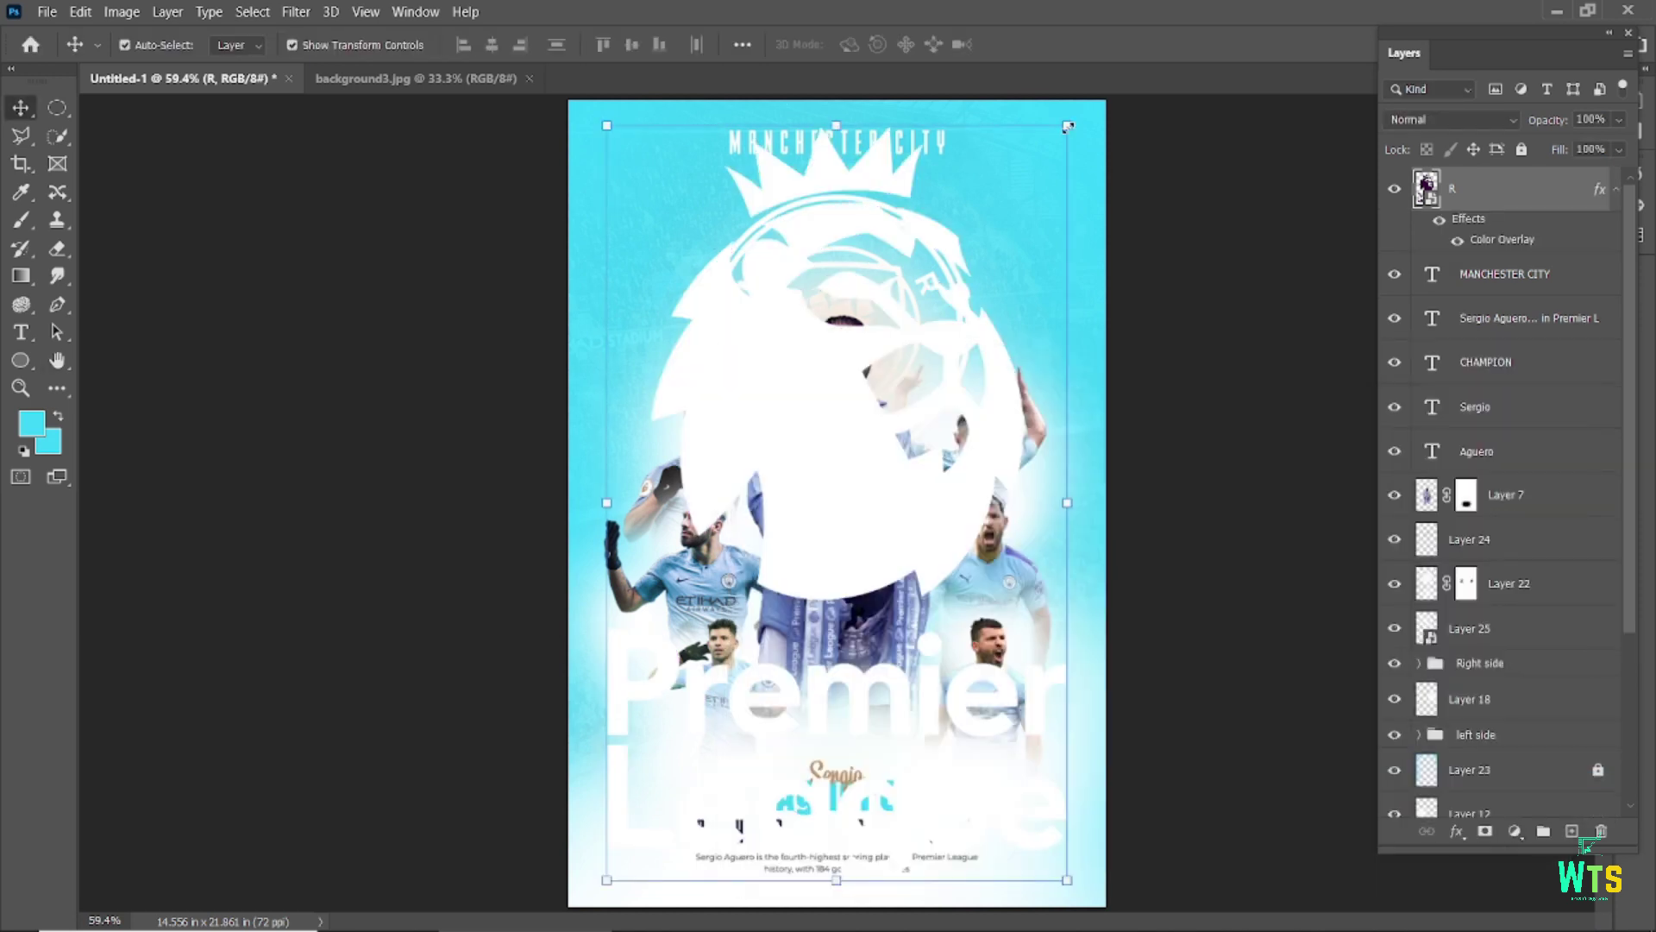
pyautogui.moveTo(1068, 127); pyautogui.dragTo(930, 354)
pyautogui.moveTo(833, 445); pyautogui.dragTo(831, 149)
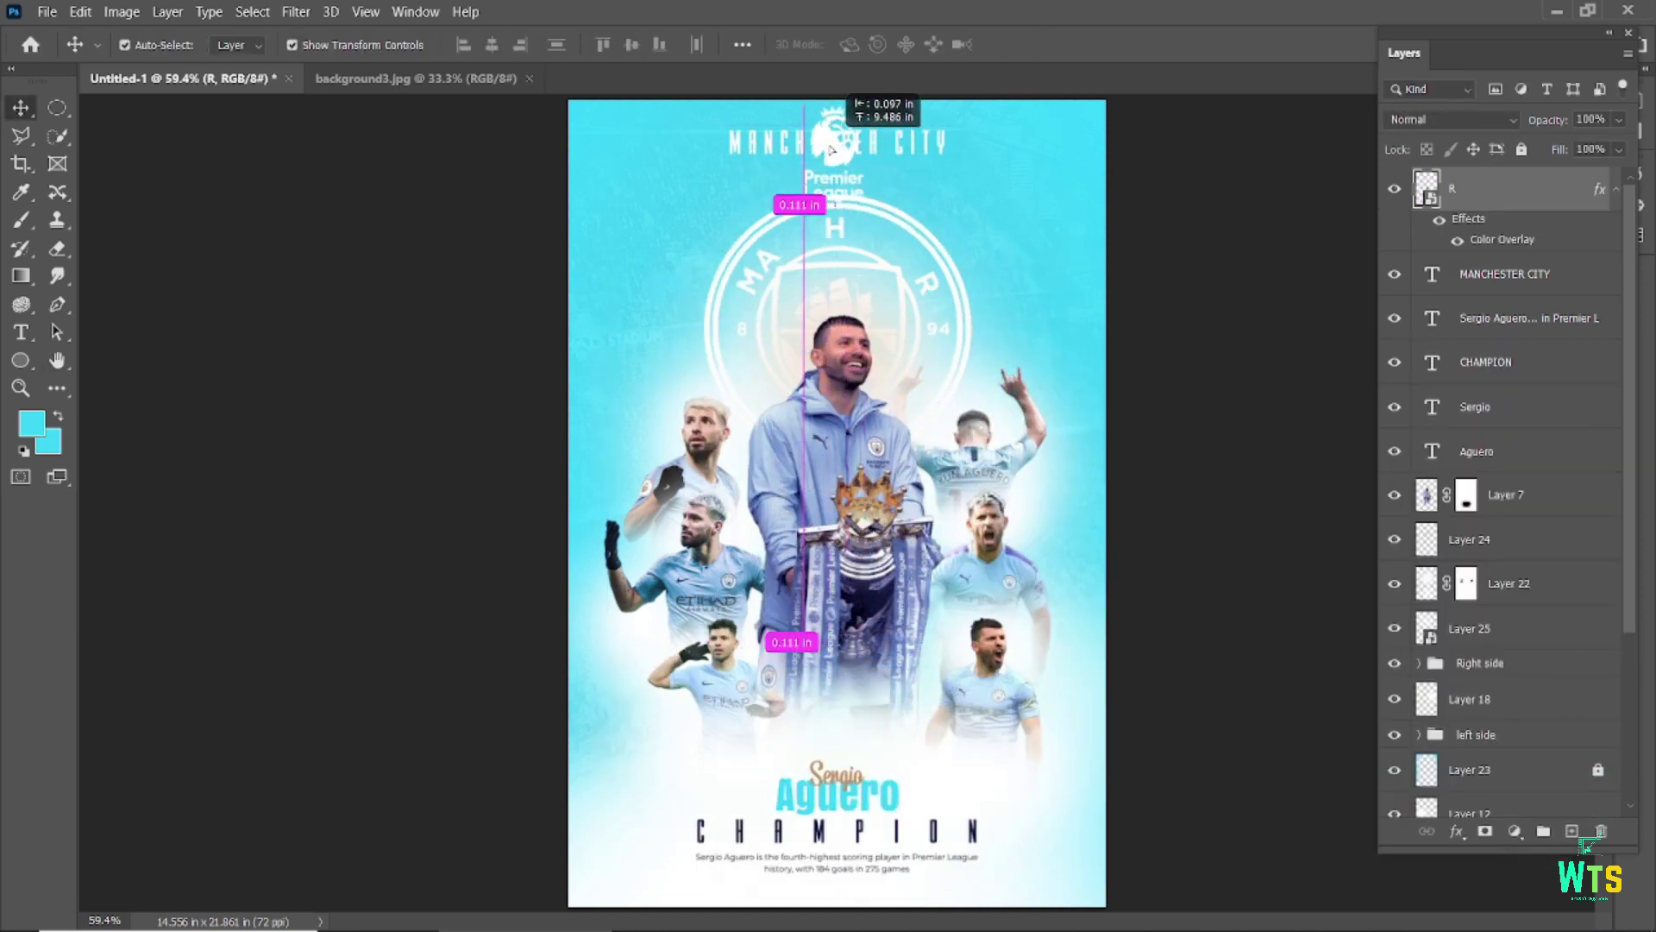
# - Hide the MANCHESTER CITY title and shrink the logo further in its place
pyautogui.click(1501, 274)
pyautogui.click(1395, 275)
pyautogui.scroll(1, 828, 431)
pyautogui.click(828, 216)
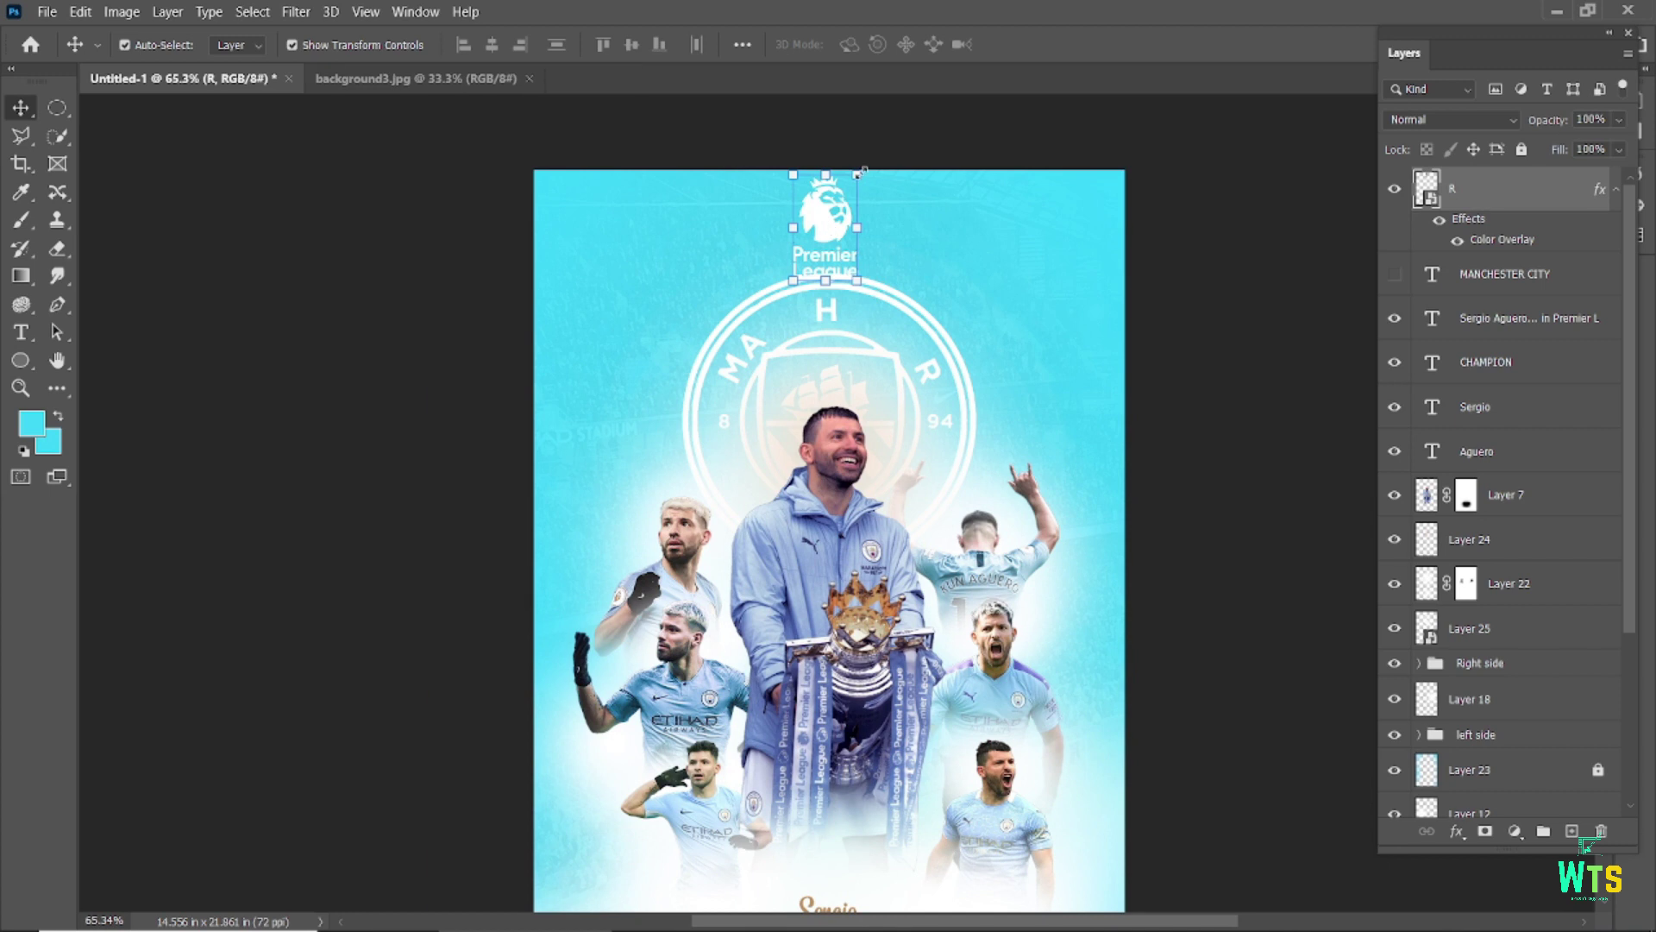
pyautogui.moveTo(860, 172); pyautogui.dragTo(843, 197)
pyautogui.press('Return')
pyautogui.scroll(-5, 1501, 604)
pyautogui.click(1465, 795)
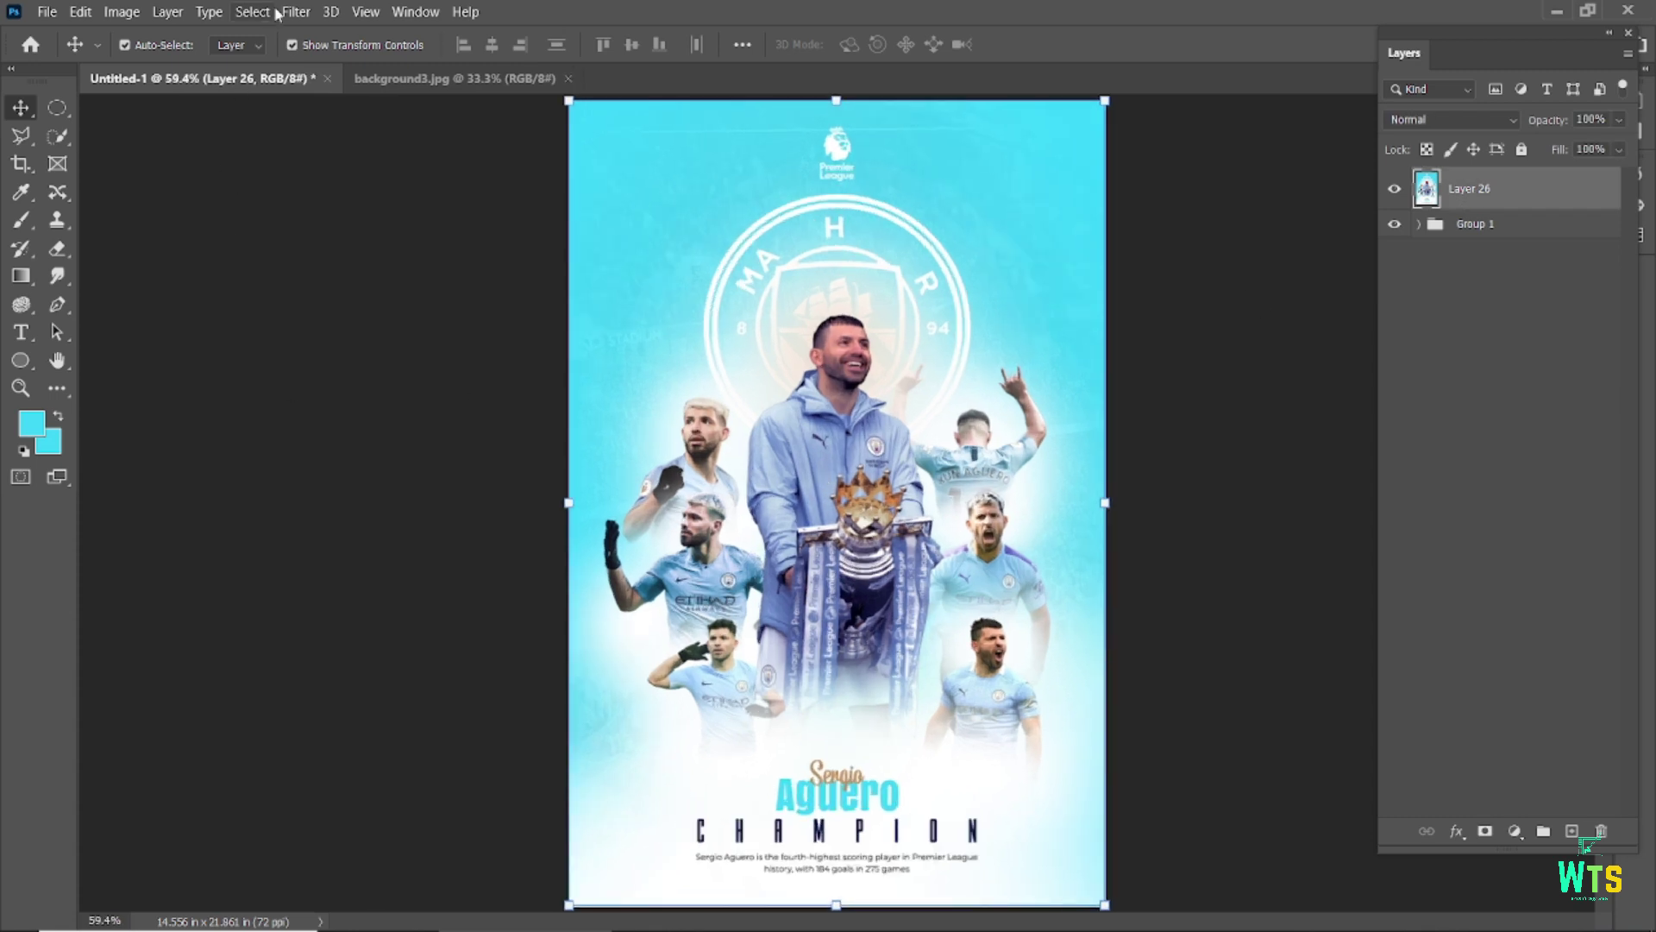
# - Open the Camera Raw Filter and set Exposure -0.05, Contrast +6 and Texture +4
pyautogui.click(292, 12)
pyautogui.click(345, 164)
pyautogui.moveTo(994, 435)
pyautogui.mouseDown()
pyautogui.moveTo(948, 507)
pyautogui.moveTo(999, 511)
pyautogui.mouseUp()
pyautogui.moveTo(994, 442); pyautogui.dragTo(998, 513)
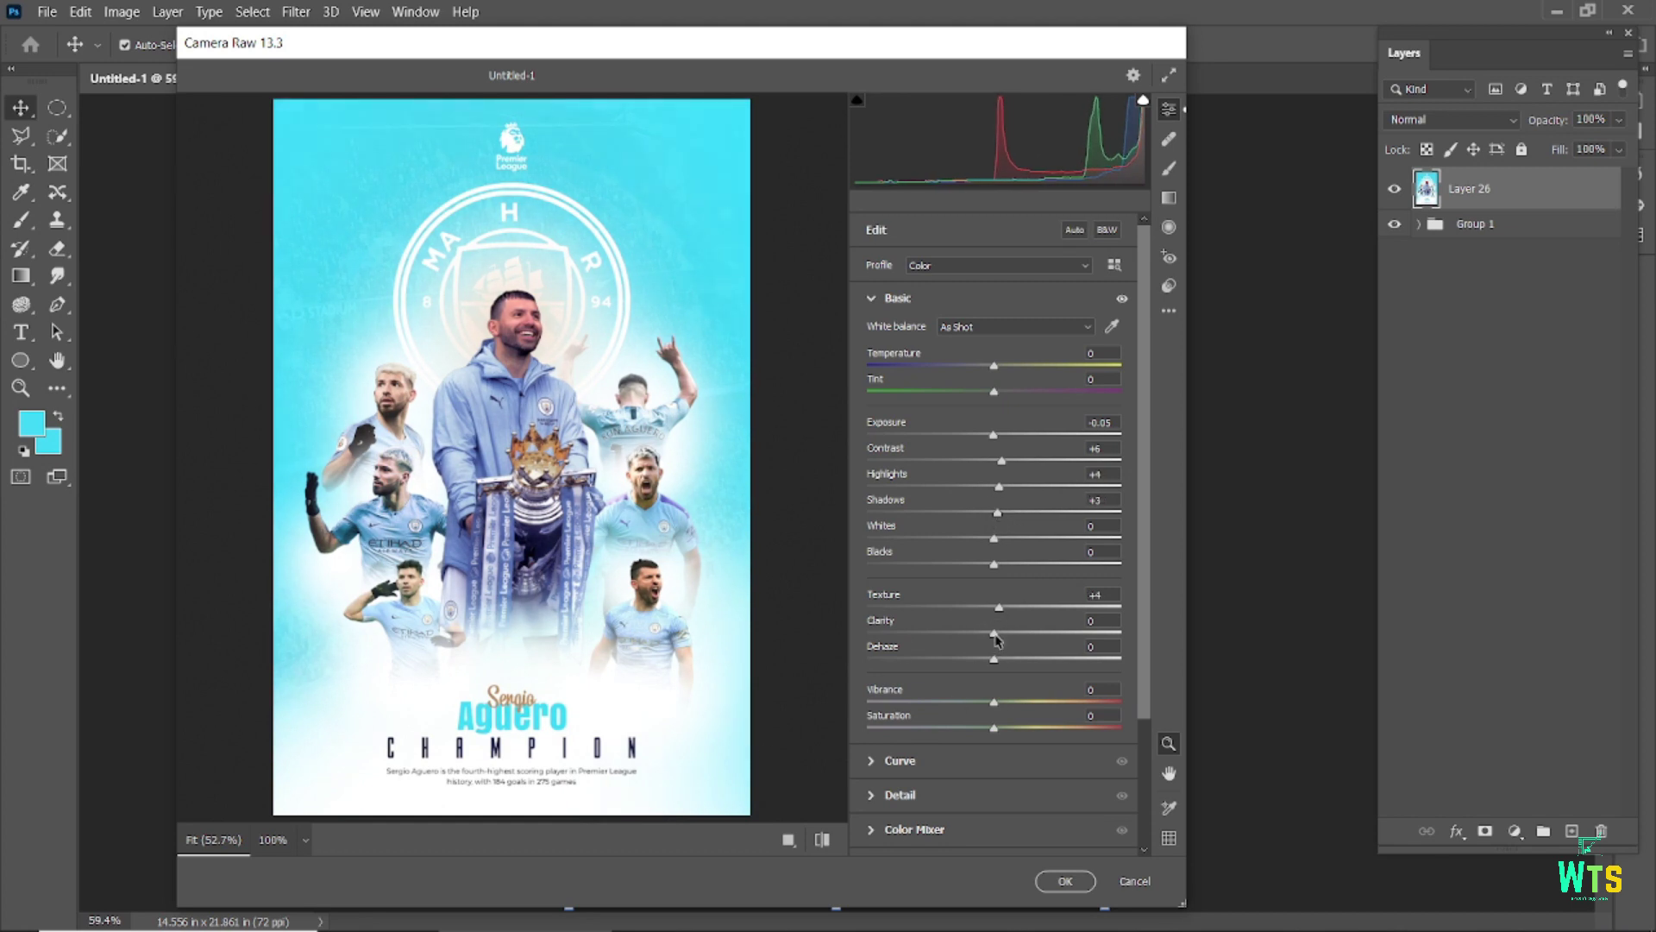
# - Add Grain 4 in Effects, apply the Camera Raw pass, and stamp a new merged layer
pyautogui.click(871, 297)
pyautogui.click(872, 539)
pyautogui.scroll(3, 457, 747)
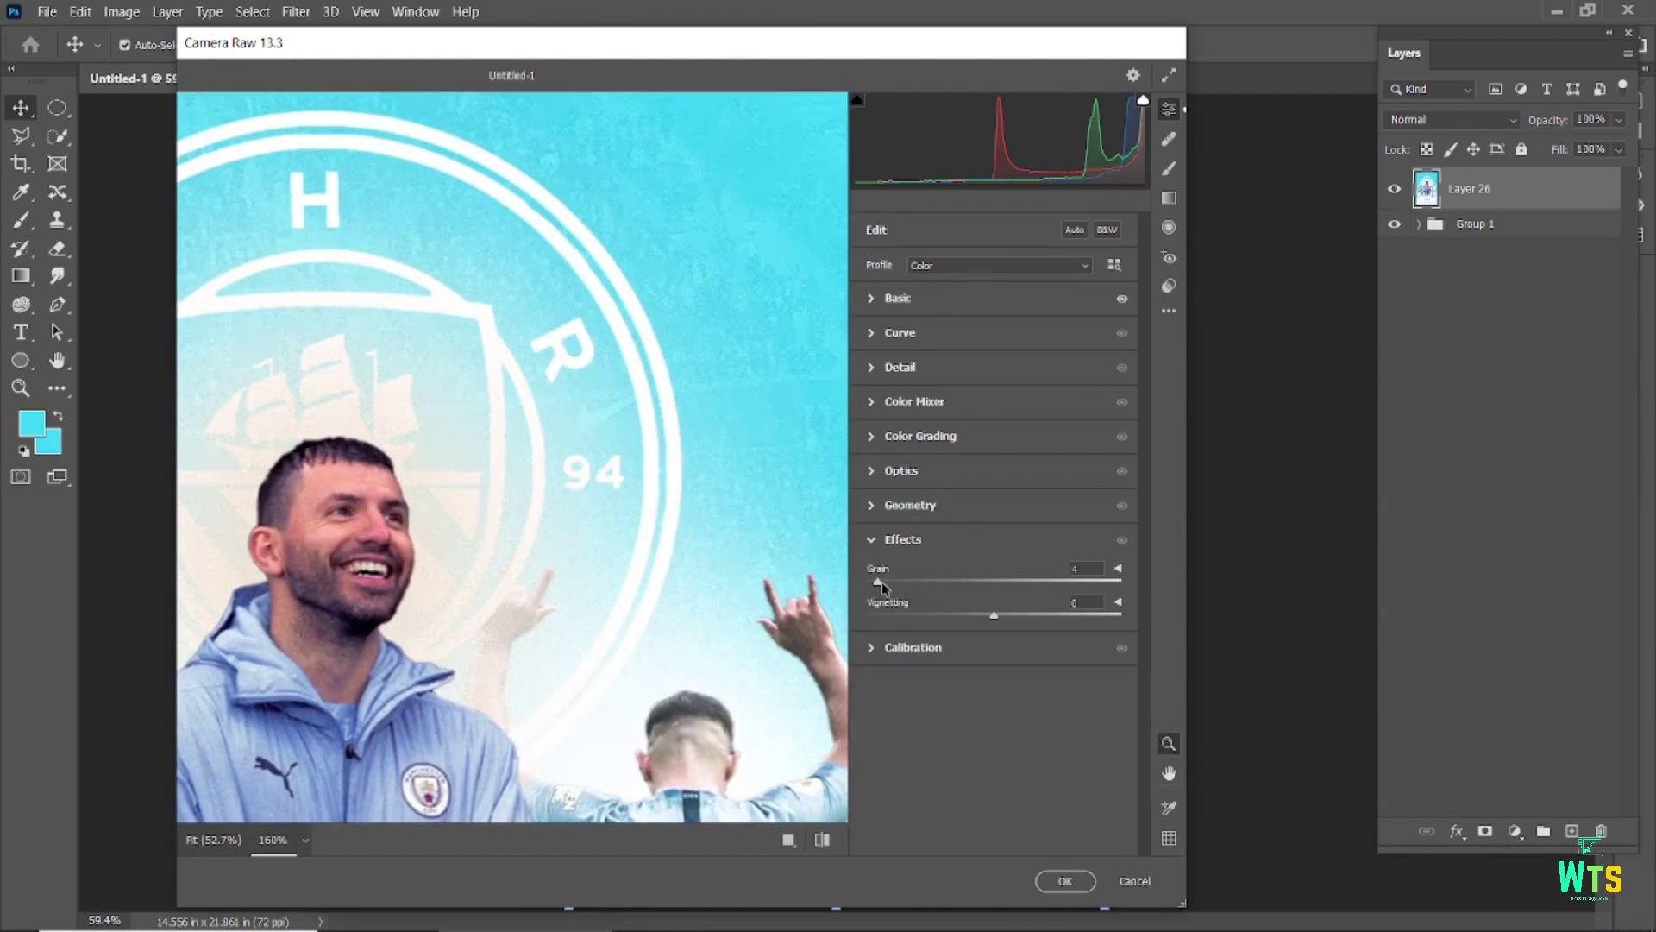
pyautogui.scroll(-3, 755, 499)
pyautogui.scroll(-2, 755, 500)
pyautogui.click(872, 539)
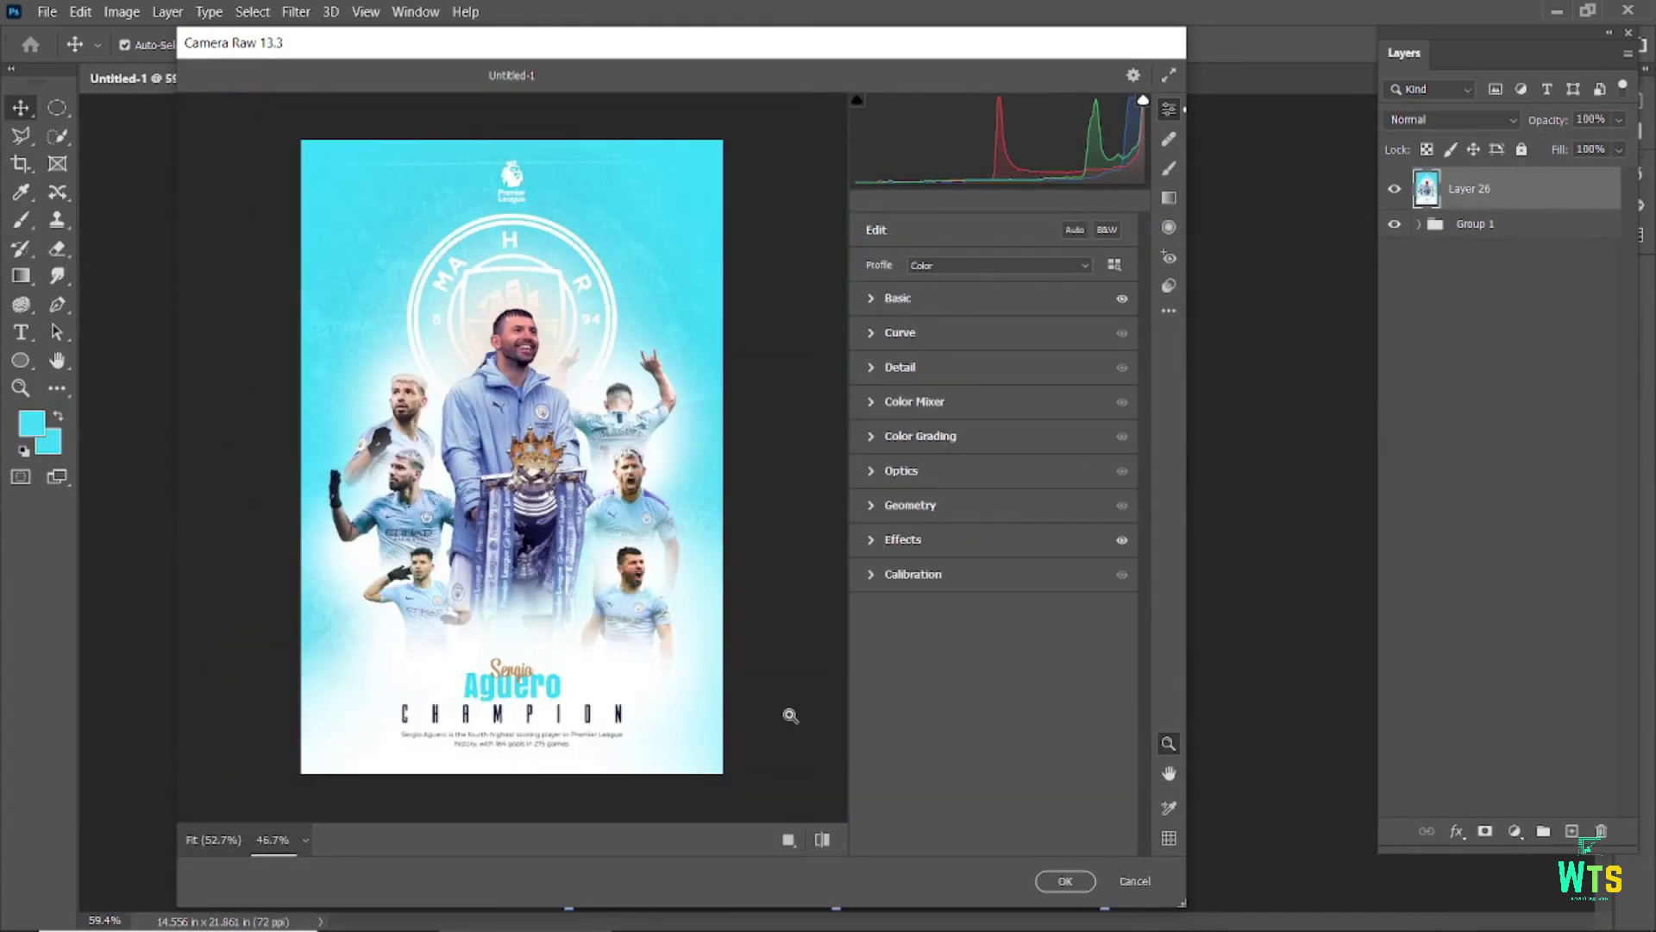
pyautogui.click(822, 839)
pyautogui.scroll(1, 546, 593)
pyautogui.click(824, 840)
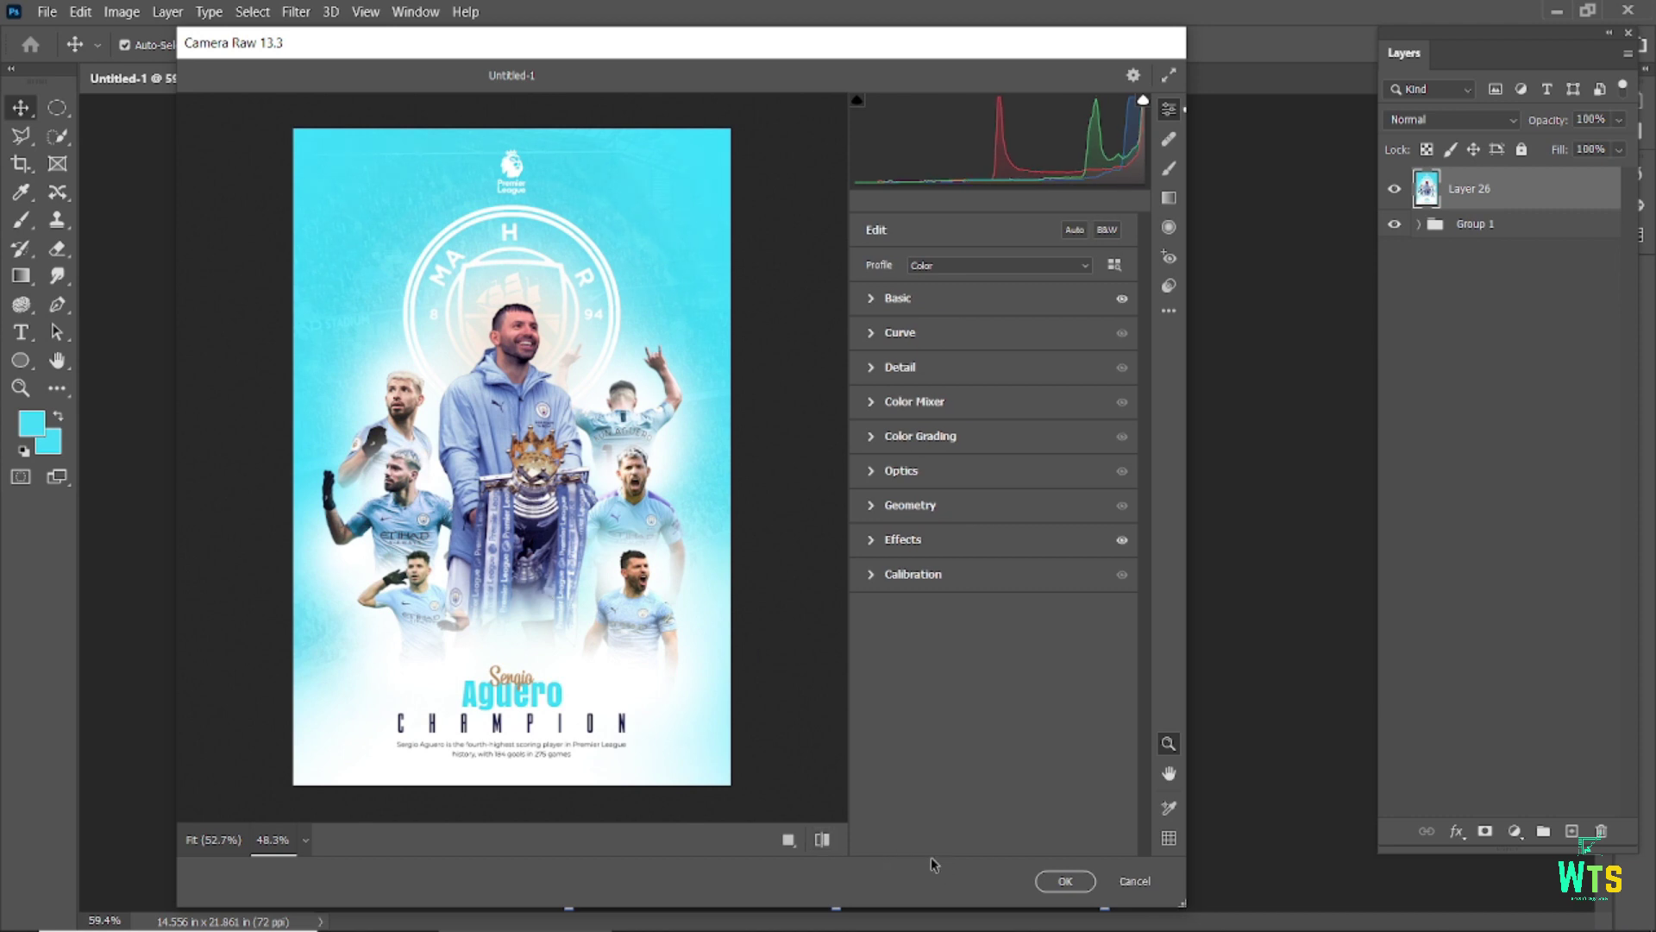
pyautogui.click(1063, 880)
pyautogui.hotkey('ctrl', 'alt', 'shift', 'e')
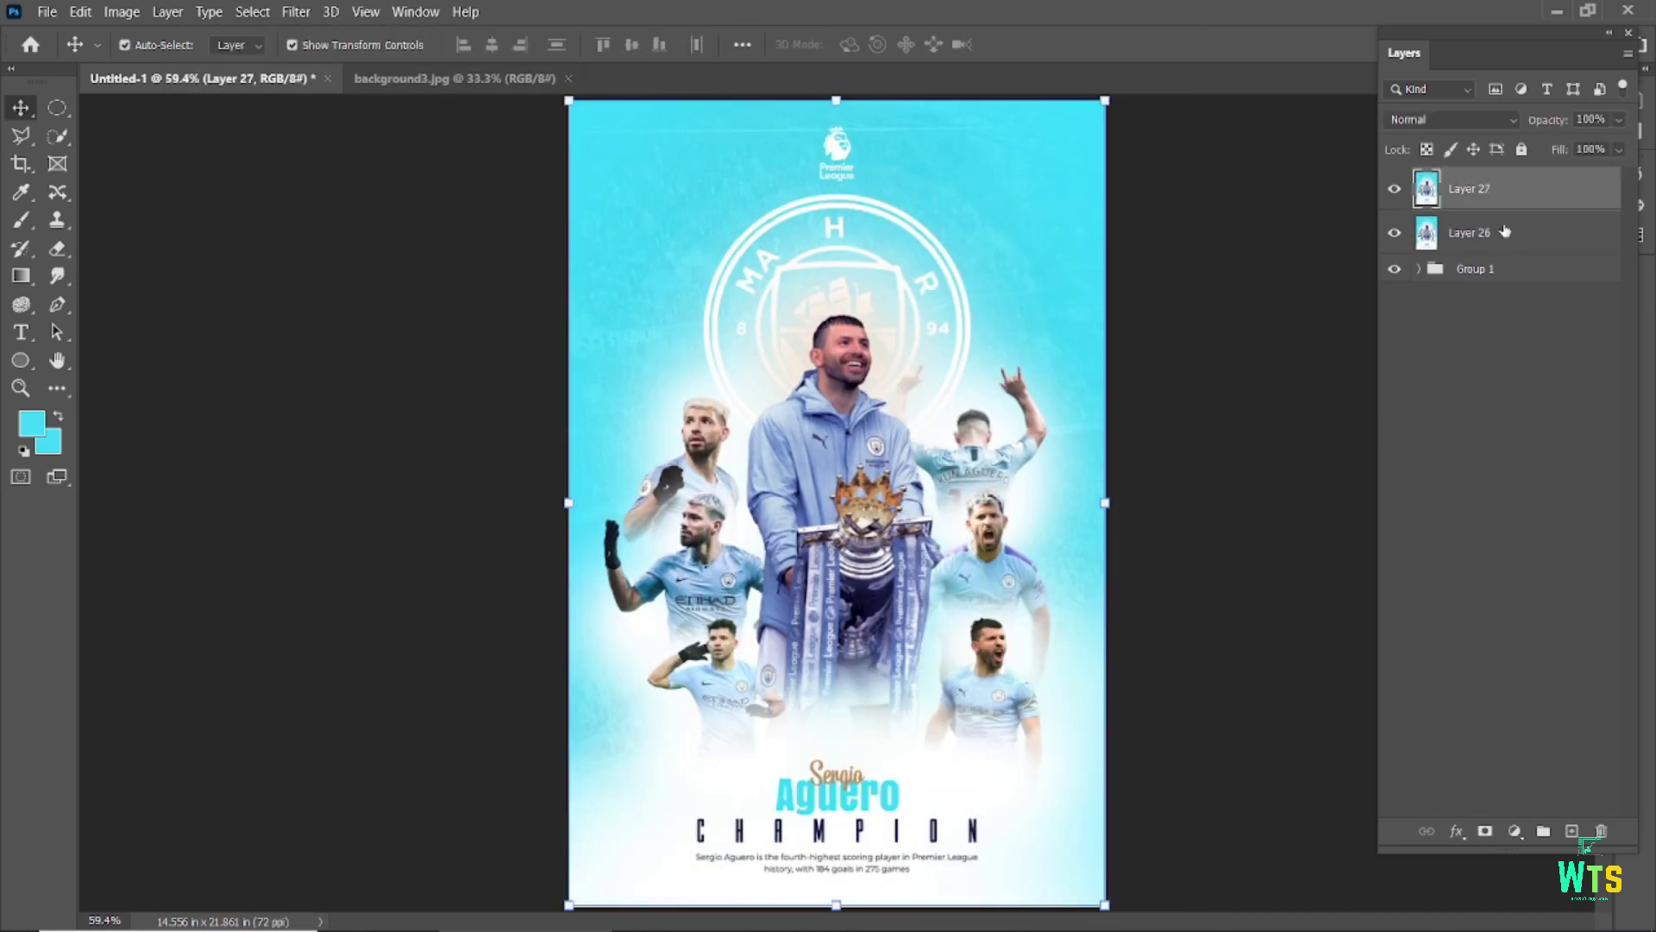
pyautogui.scroll(-1, 1091, 471)
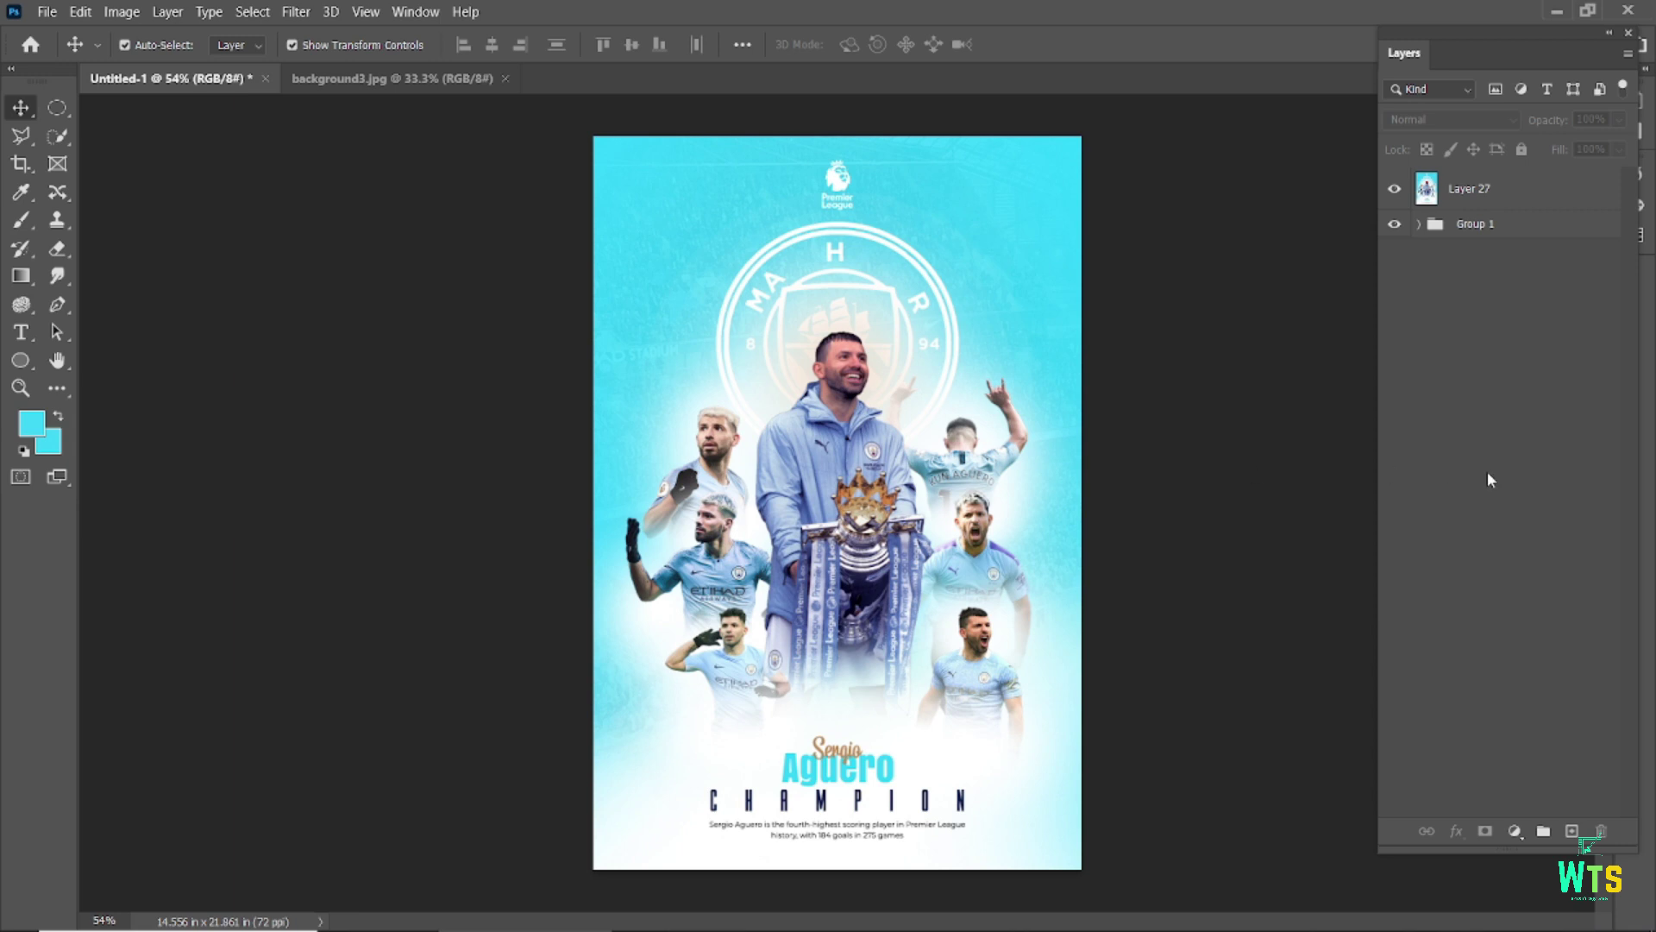